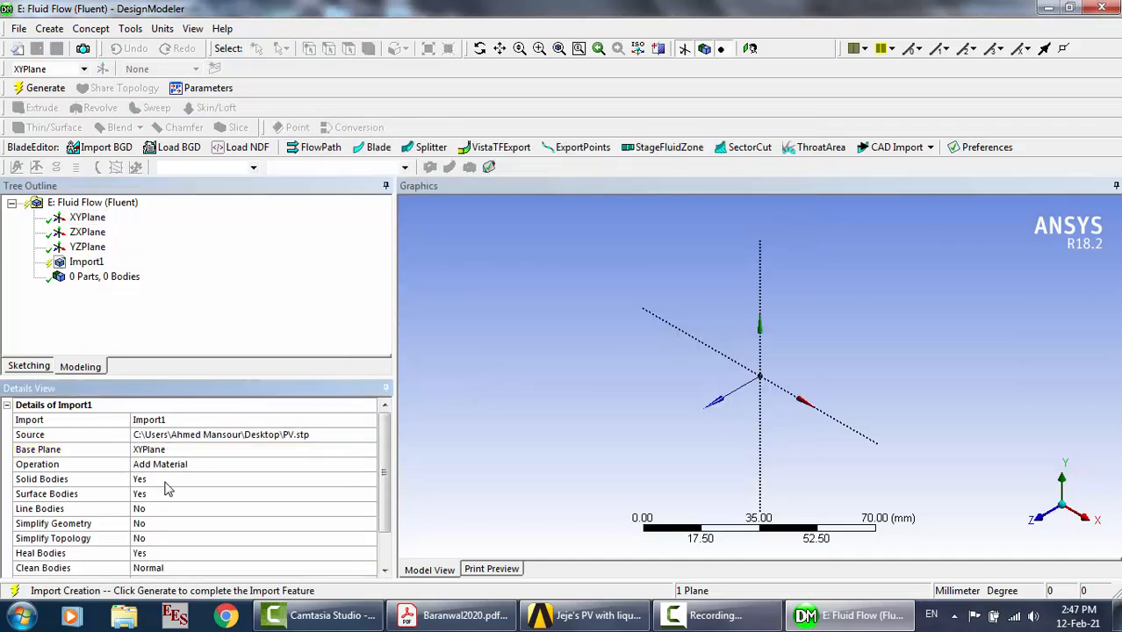
Enable line bodies for the PV.stp import and generate it
{"action": "left_click", "coordinate": [160, 511]}
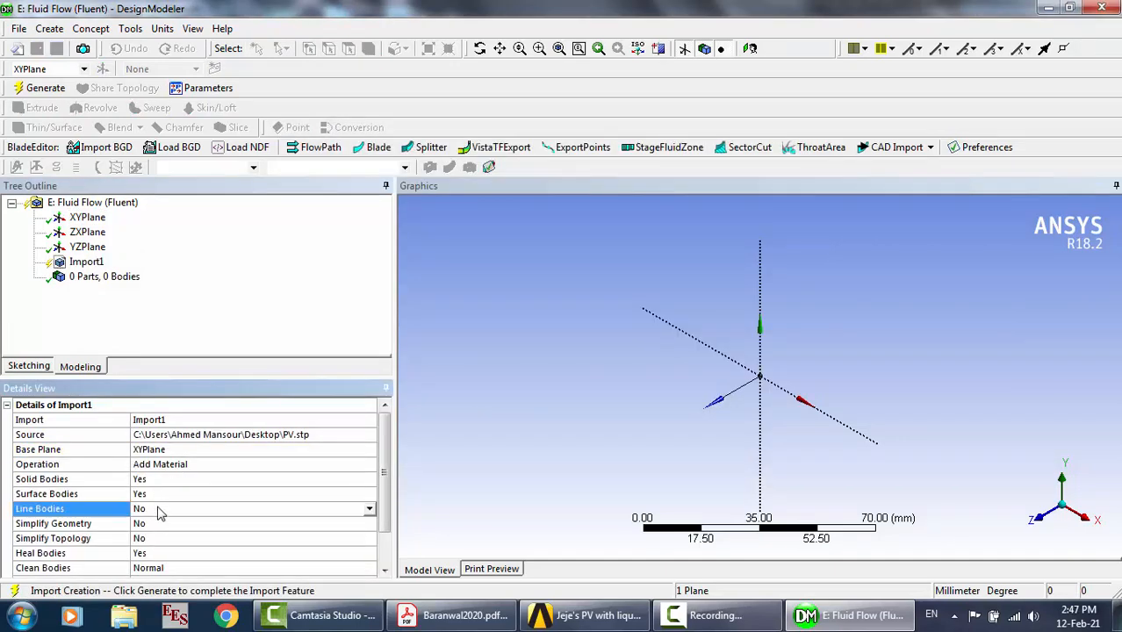
{"action": "left_click", "coordinate": [55, 90]}
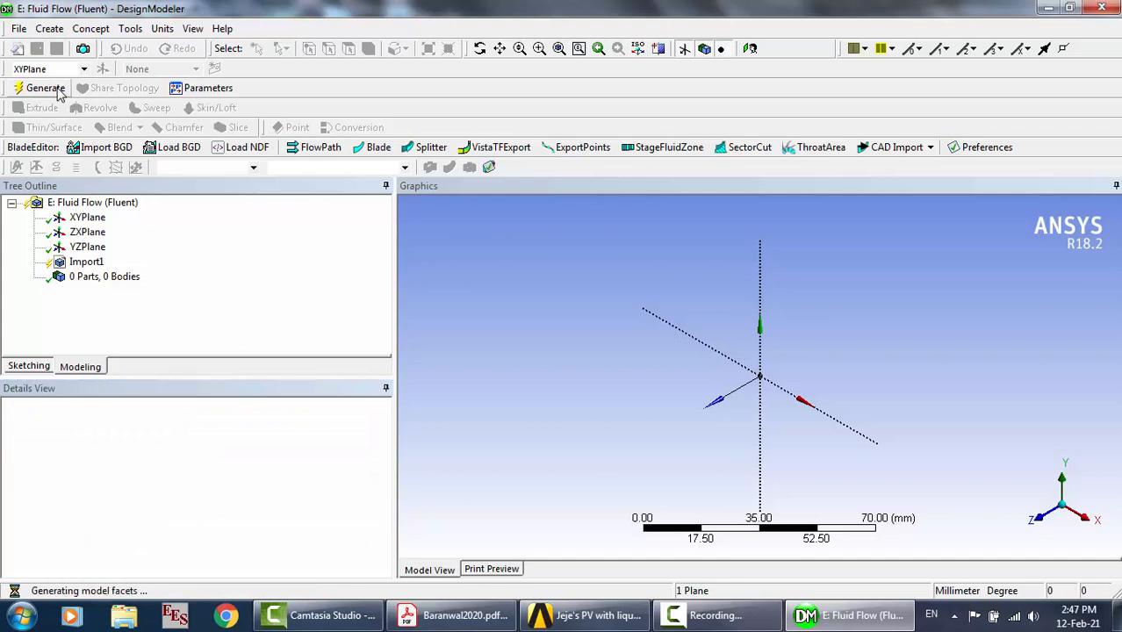
Import Cooling fluid.stp from the Desktop as frozen geometry with line bodies enabled, and generate it
{"action": "left_click", "coordinate": [18, 29]}
{"action": "left_click", "coordinate": [50, 155]}
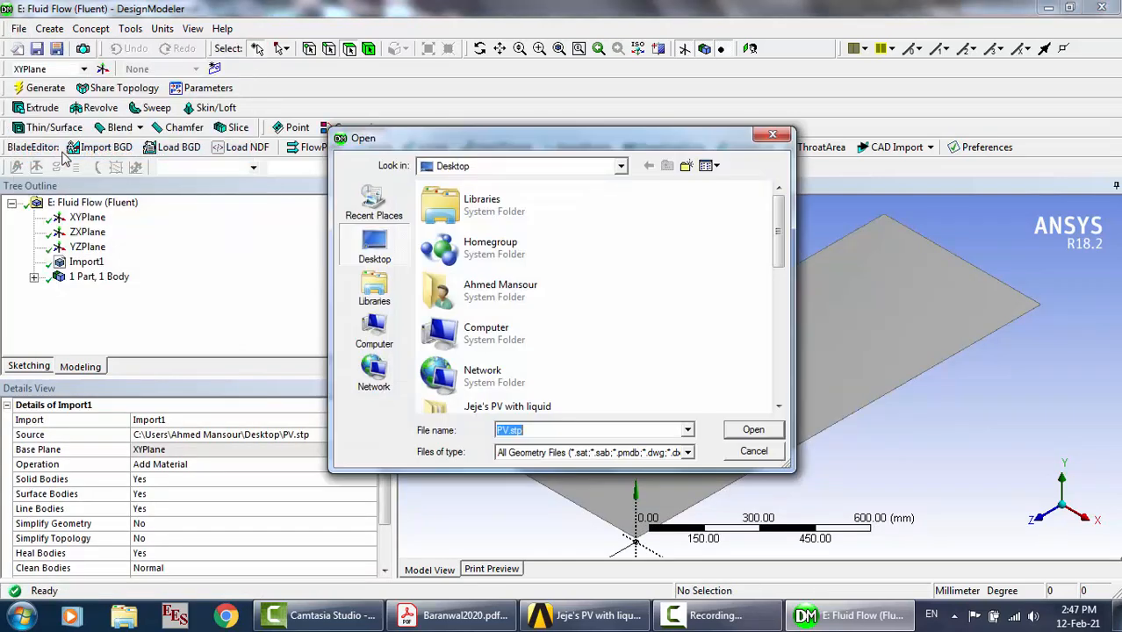
{"action": "scroll", "coordinate": [562, 332], "scroll_direction": "down", "scroll_amount": 10}
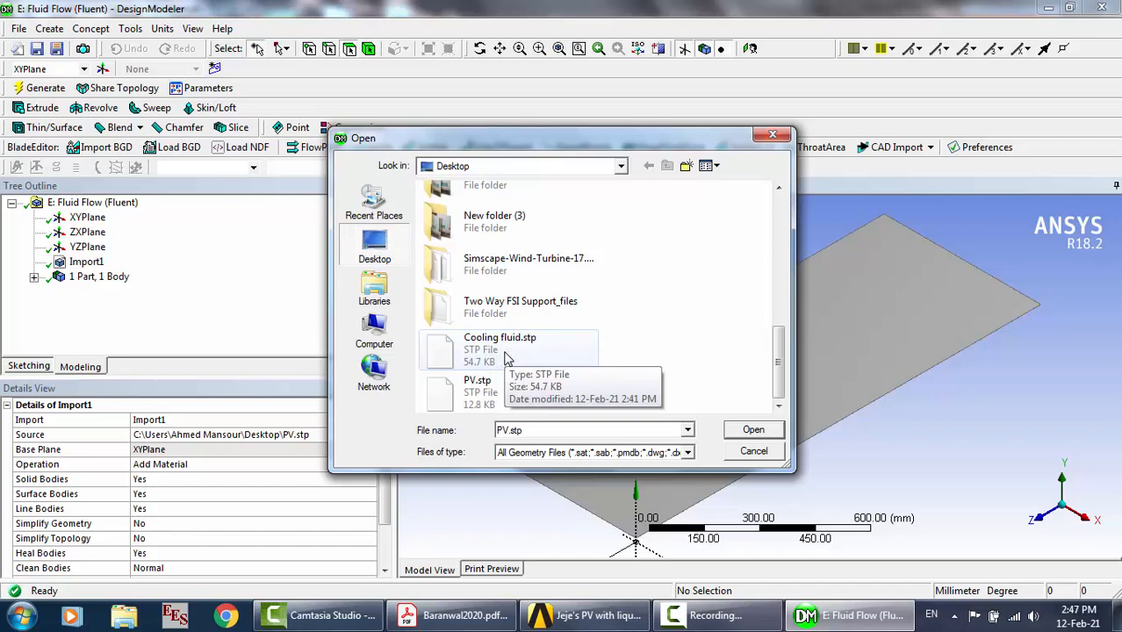
{"action": "double_click", "coordinate": [493, 361]}
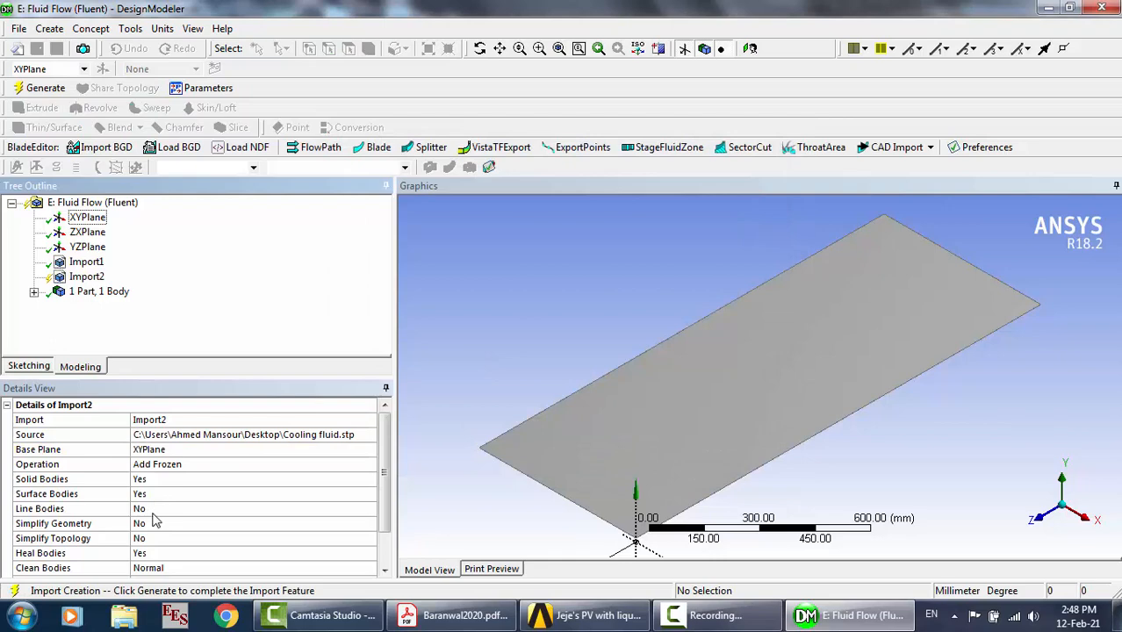
{"action": "left_click", "coordinate": [44, 87]}
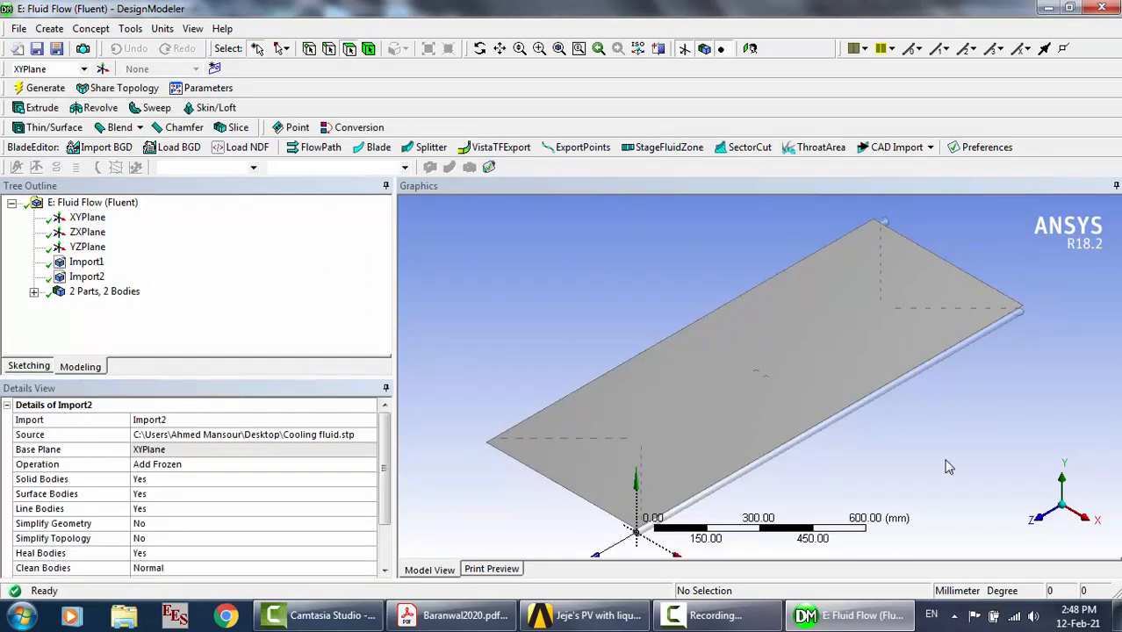
Inspect the assembly edge-on along +X, close up where the thin panel meets the cooling tube
{"action": "left_click", "coordinate": [1085, 518]}
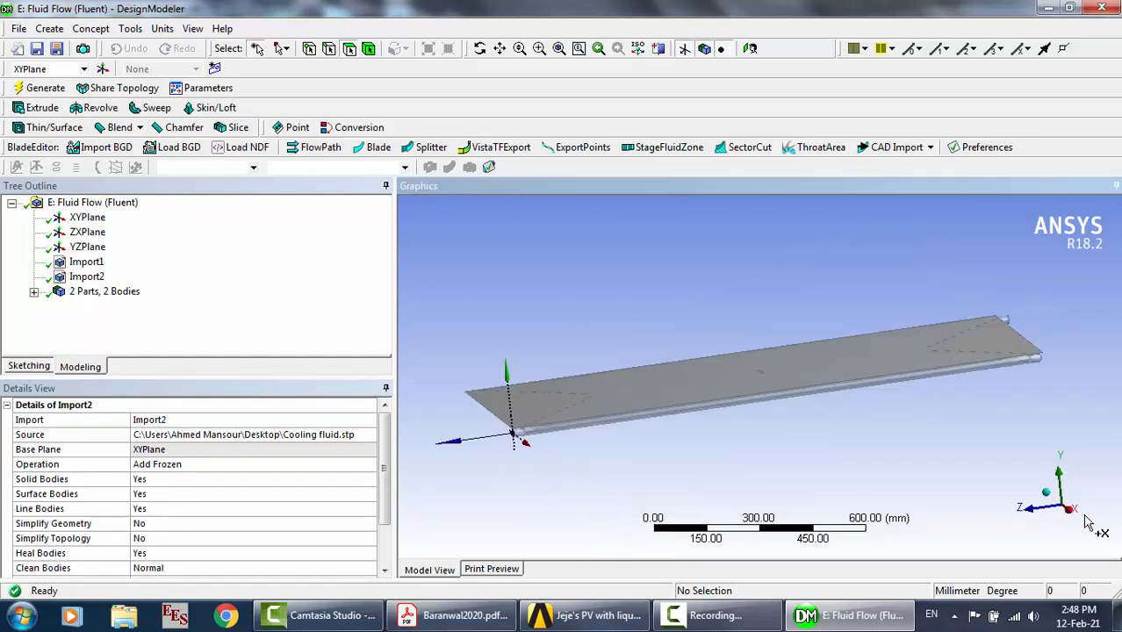
{"action": "scroll", "coordinate": [938, 430], "scroll_direction": "up", "scroll_amount": 10}
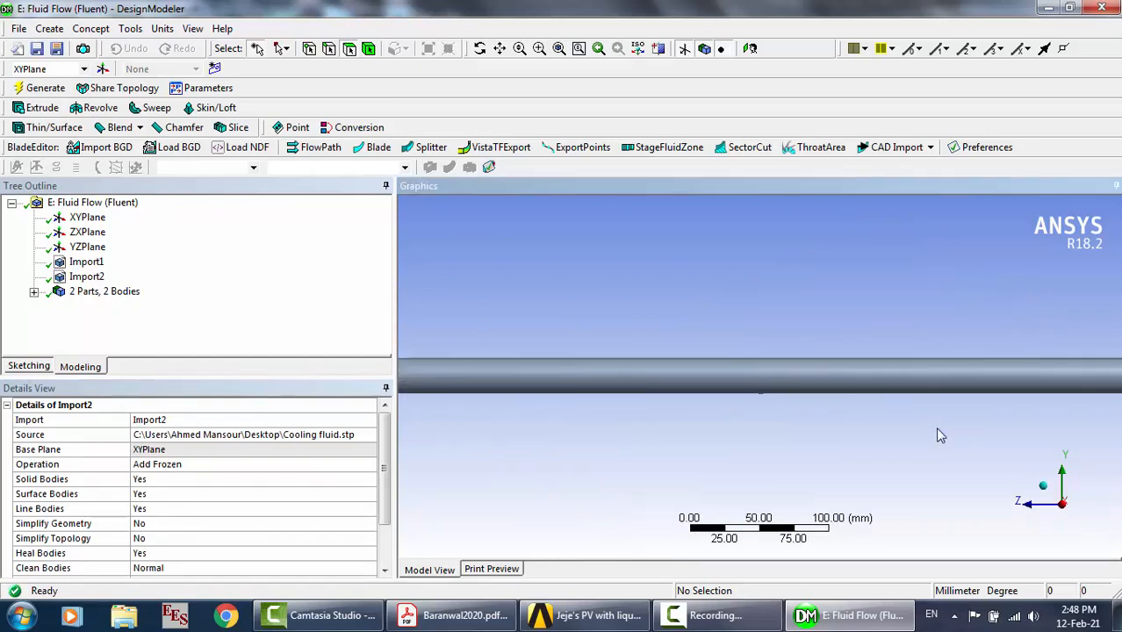
{"action": "scroll", "coordinate": [784, 331], "scroll_direction": "up", "scroll_amount": 2}
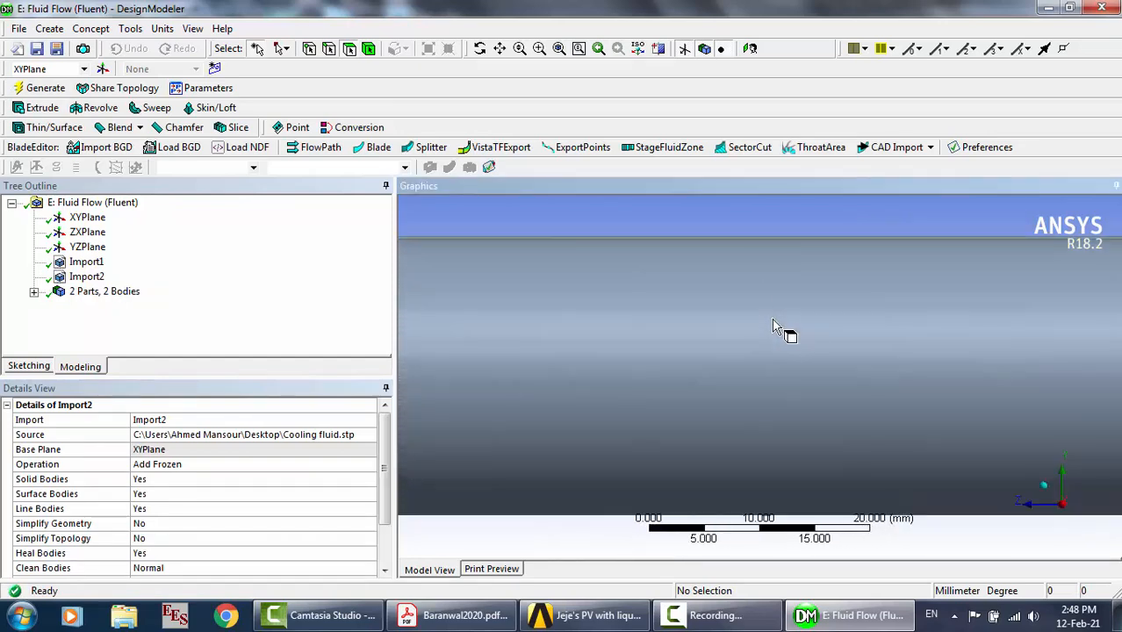
{"action": "left_click", "coordinate": [540, 50]}
{"action": "left_click_drag", "start_coordinate": [619, 221], "coordinate": [678, 271]}
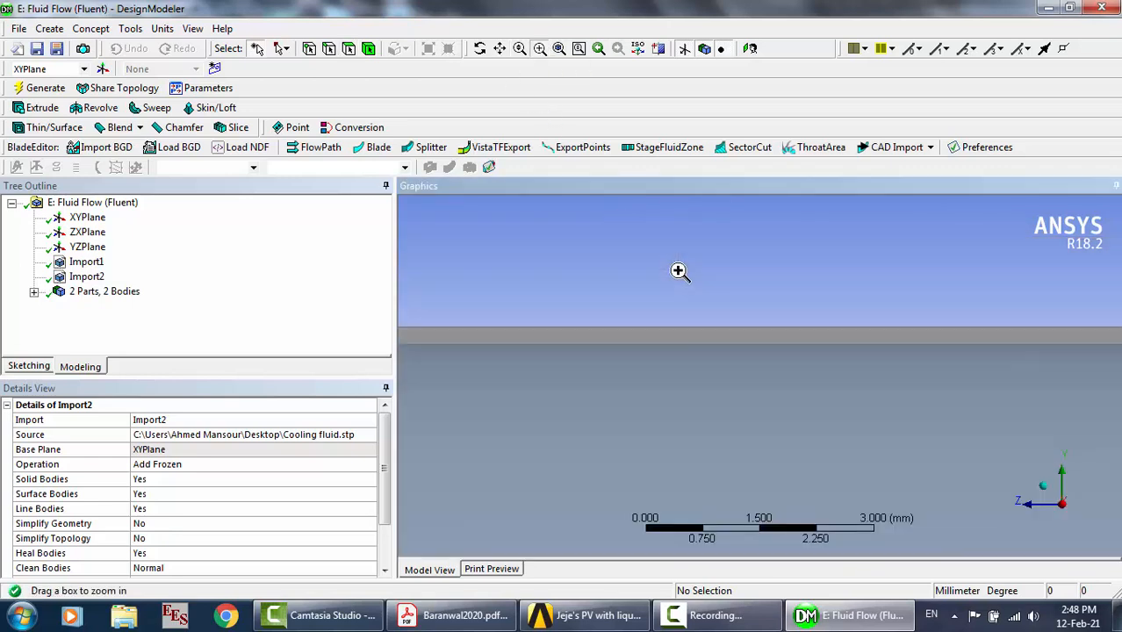
Select the cooling fluid body and the thin panel body in turn to examine their shared interface
{"action": "left_click", "coordinate": [369, 51]}
{"action": "left_click", "coordinate": [555, 354]}
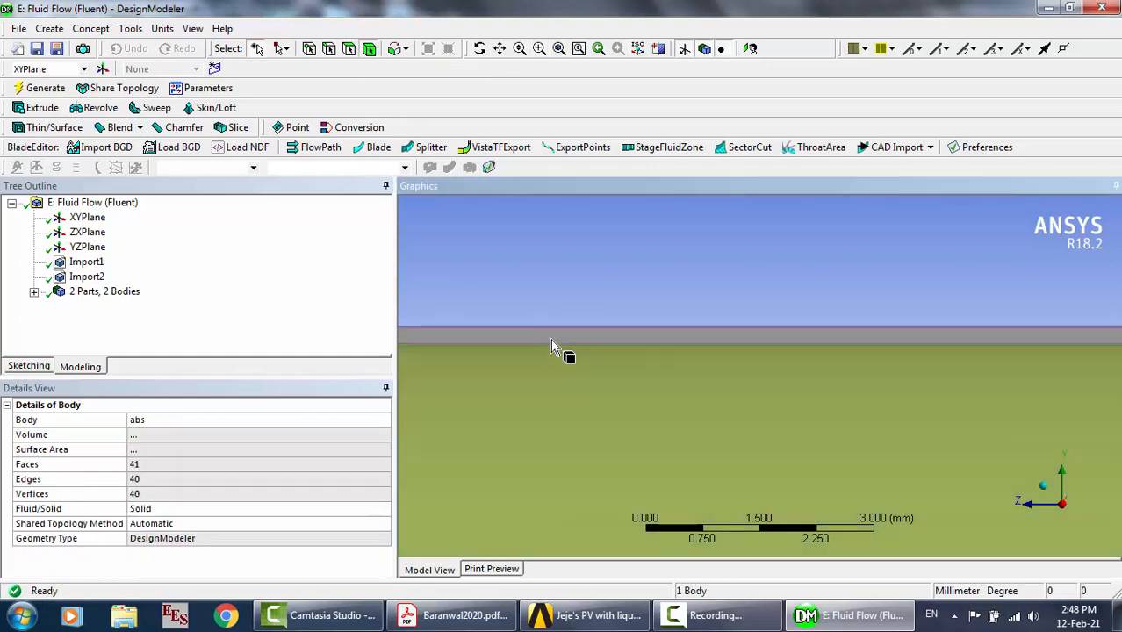
{"action": "left_click", "coordinate": [555, 339]}
{"action": "left_click", "coordinate": [579, 299]}
{"action": "scroll", "coordinate": [580, 300], "scroll_direction": "up", "scroll_amount": 4}
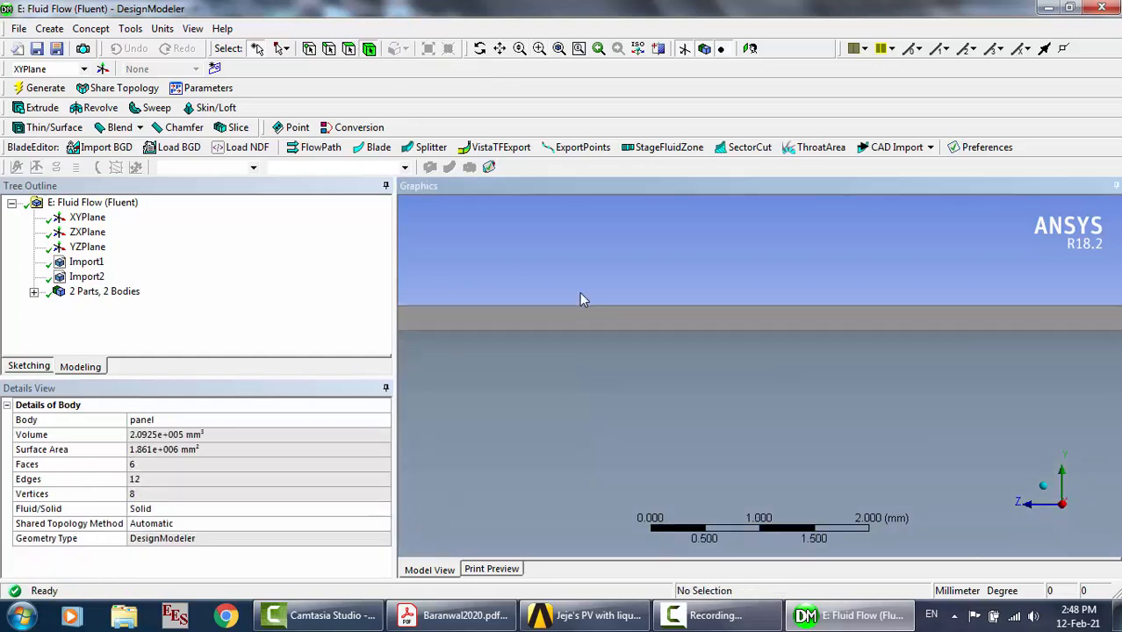
{"action": "scroll", "coordinate": [702, 313], "scroll_direction": "up", "scroll_amount": 1}
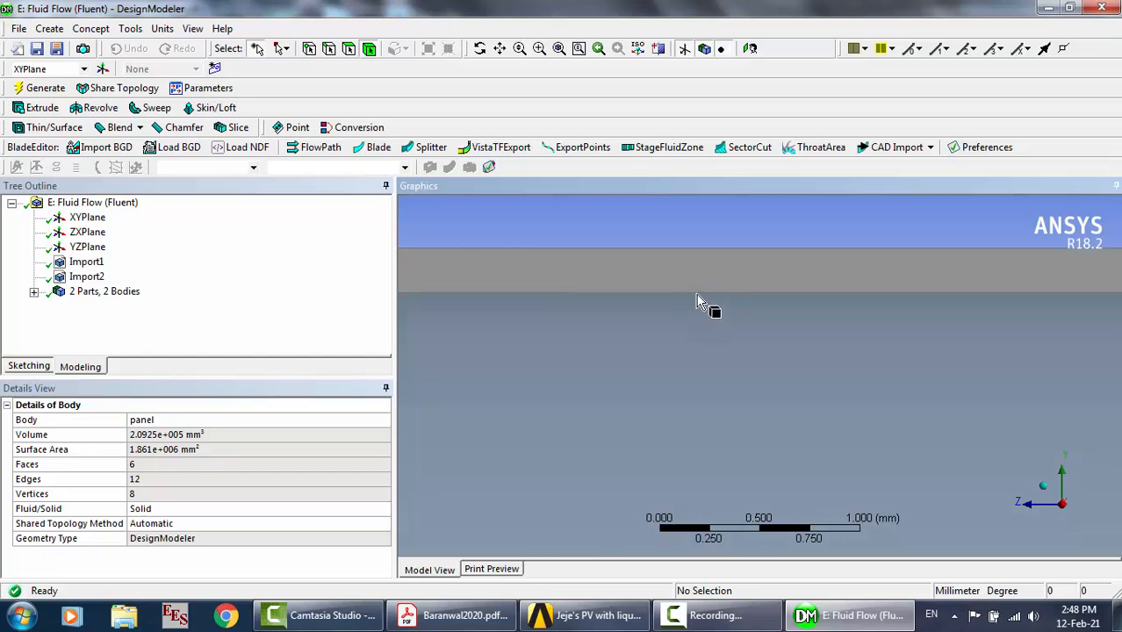
{"action": "scroll", "coordinate": [700, 302], "scroll_direction": "down", "scroll_amount": 10}
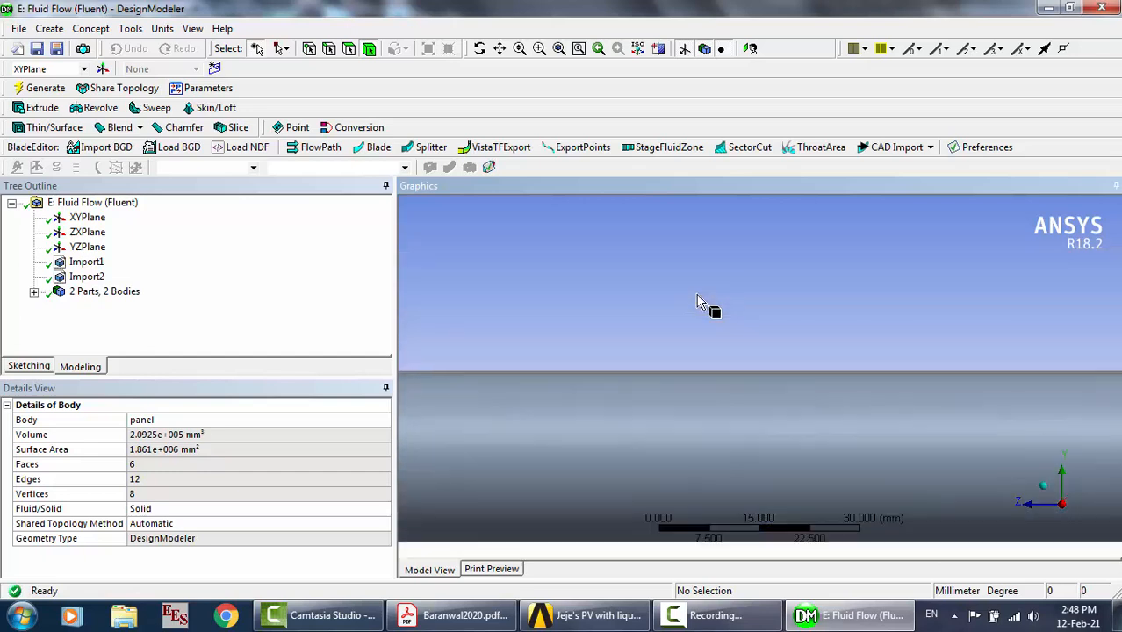
{"action": "scroll", "coordinate": [700, 301], "scroll_direction": "down", "scroll_amount": 6}
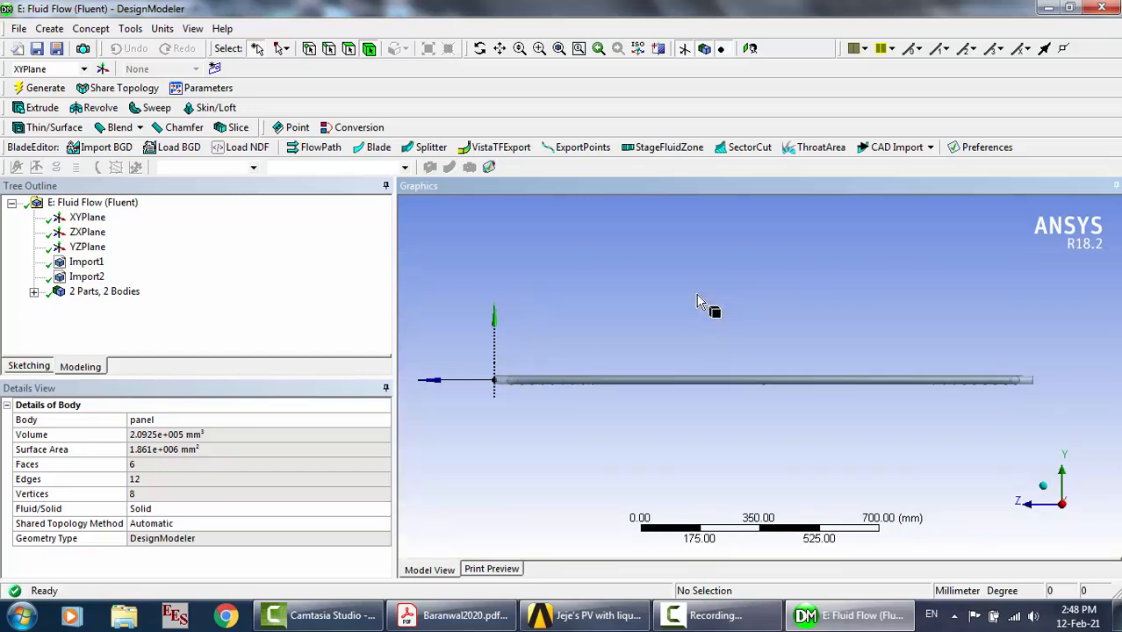
Examine the spiral cooling channel on the panel's underside from several angles and list the model's bodies
{"action": "left_click", "coordinate": [480, 49]}
{"action": "left_click_drag", "start_coordinate": [697, 364], "coordinate": [451, 331]}
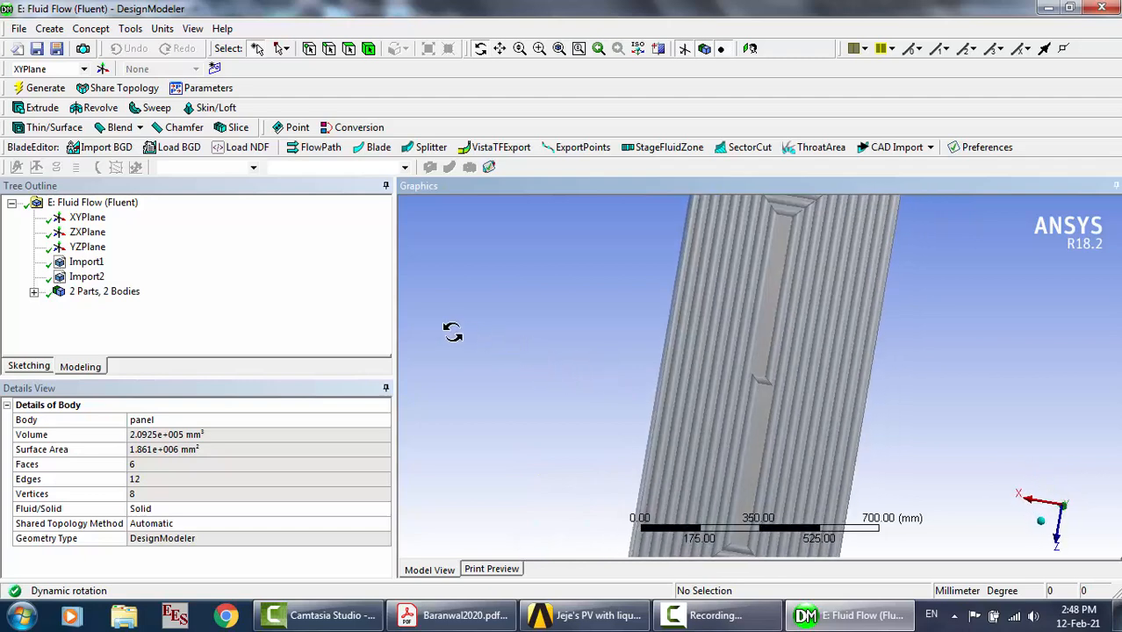
{"action": "scroll", "coordinate": [452, 331], "scroll_direction": "up", "scroll_amount": 2}
{"action": "scroll", "coordinate": [704, 324], "scroll_direction": "down", "scroll_amount": 3}
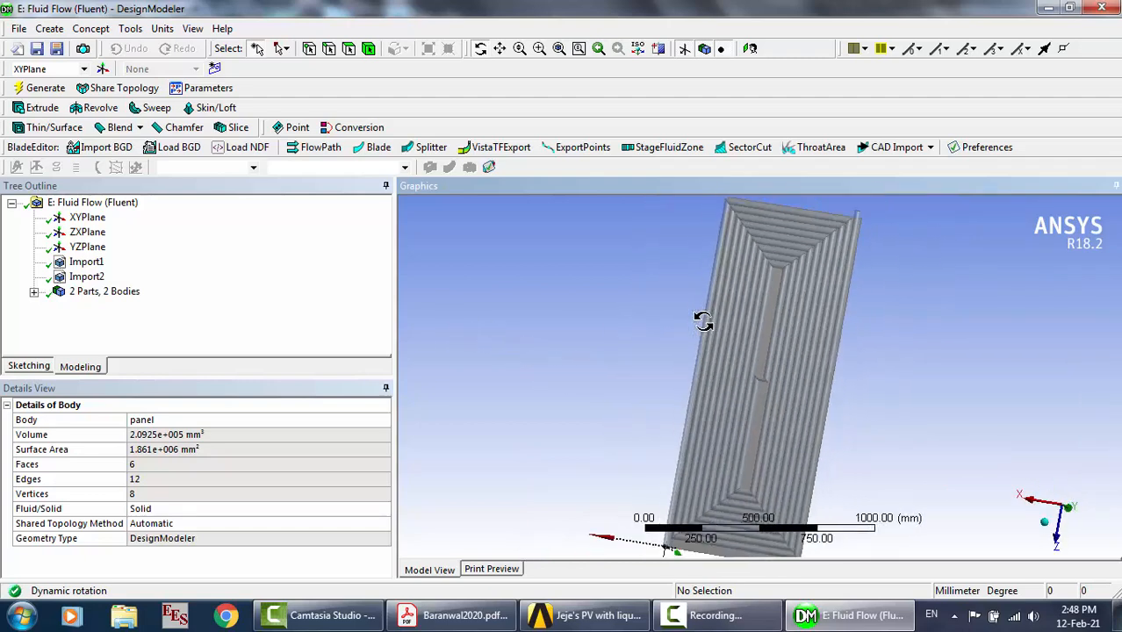
{"action": "left_click_drag", "start_coordinate": [703, 323], "coordinate": [854, 363]}
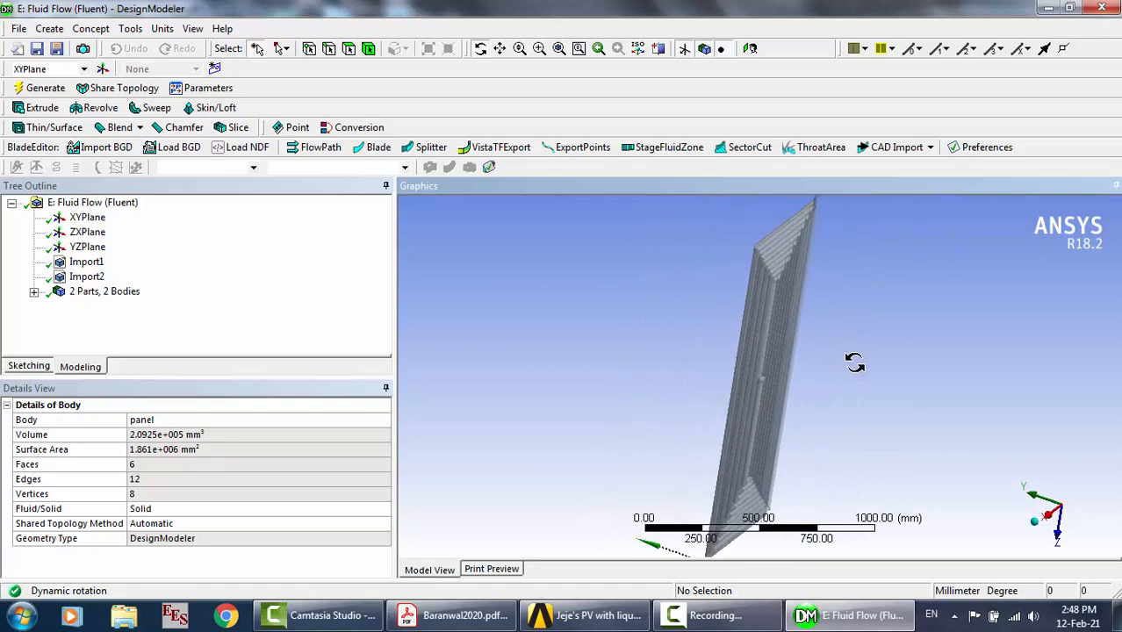
{"action": "left_click", "coordinate": [33, 292]}
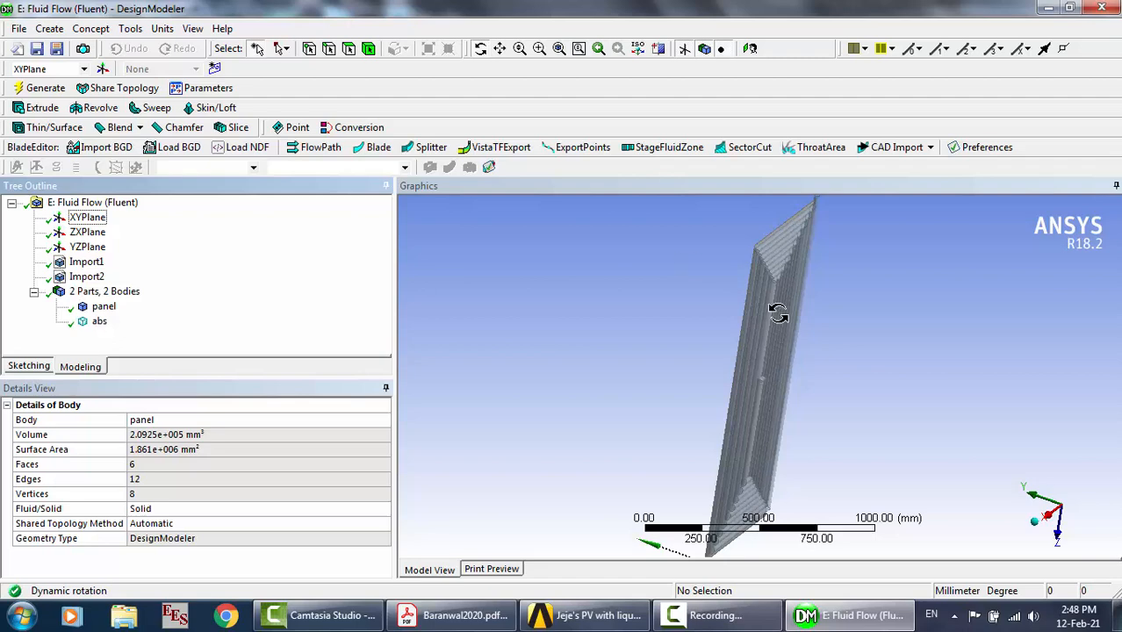
{"action": "left_click_drag", "start_coordinate": [773, 316], "coordinate": [705, 302]}
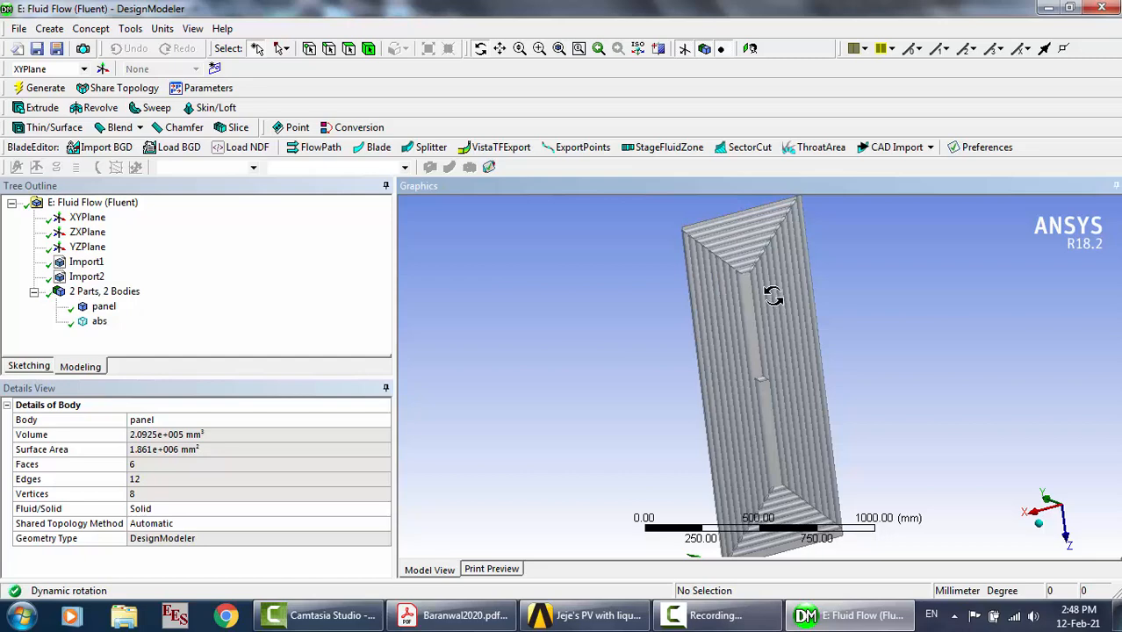
{"action": "left_click_drag", "start_coordinate": [738, 305], "coordinate": [721, 301]}
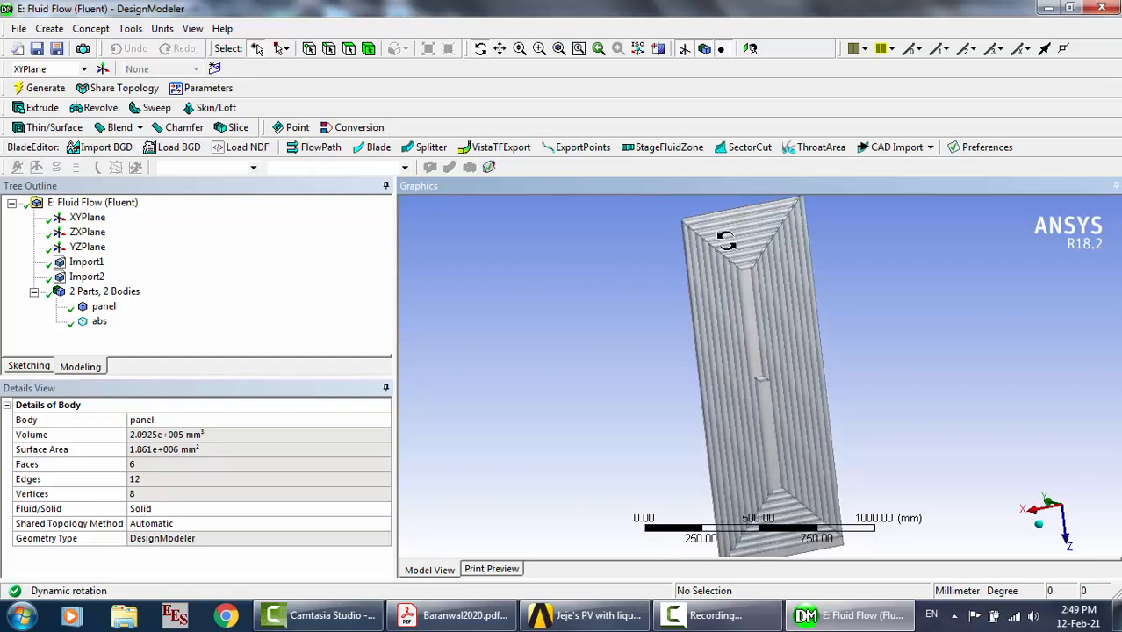
Check the Fluid/Solid setting of the abs body and review the details of the panel body
{"action": "left_click", "coordinate": [100, 323]}
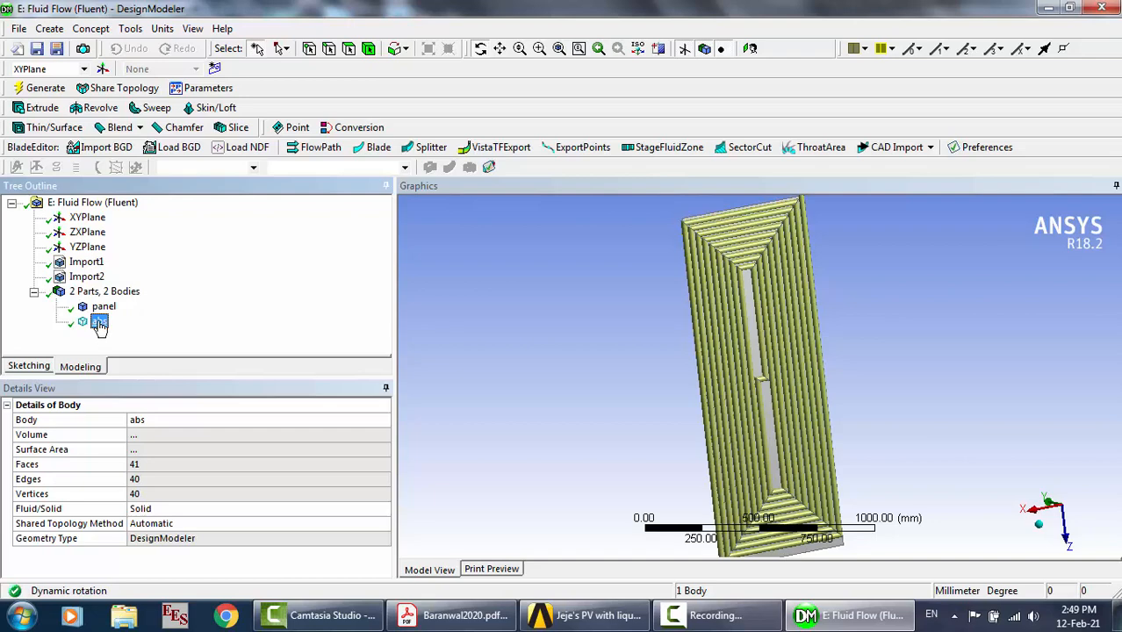
{"action": "left_click", "coordinate": [151, 511]}
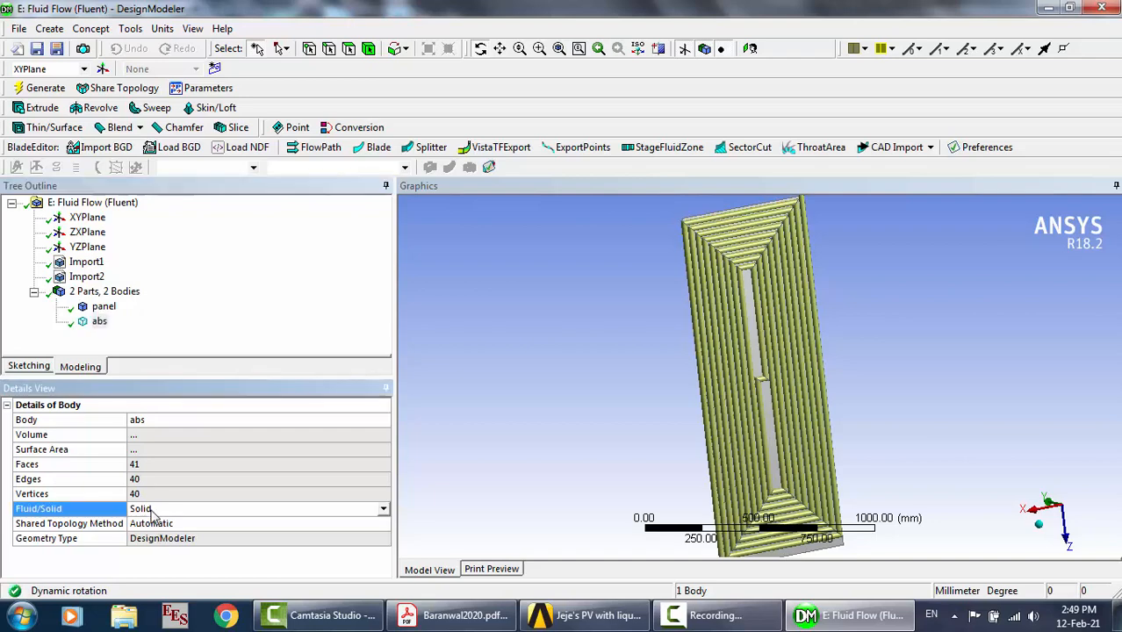
{"action": "left_click", "coordinate": [104, 309]}
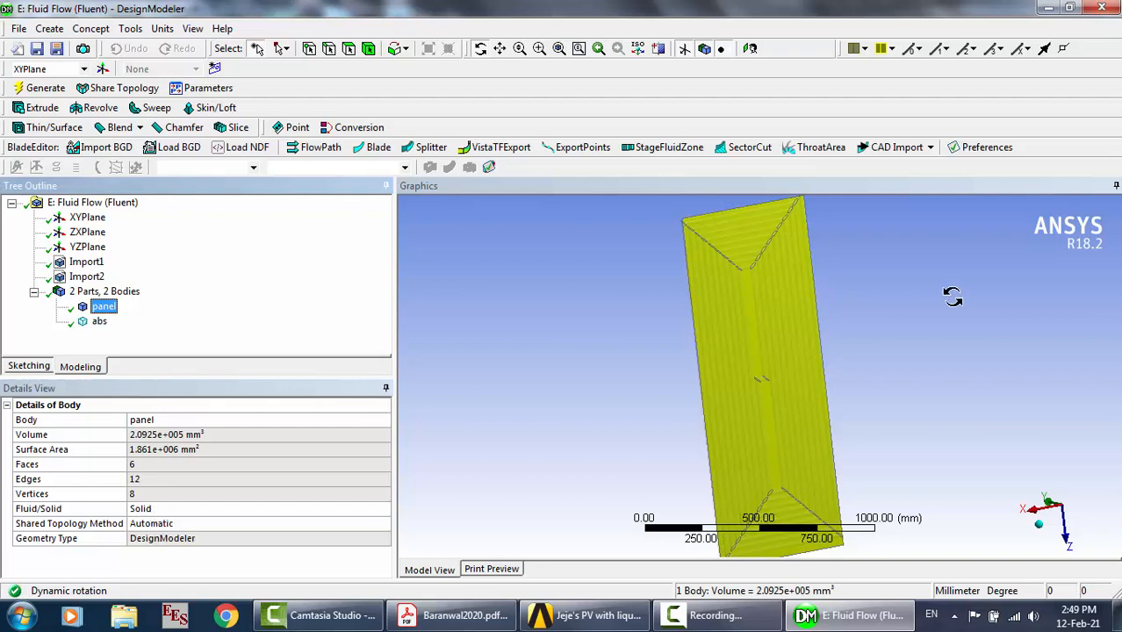
Close the geometry editor and share the Fluid Flow (Fluent) geometry with Steady-State Thermal system D, replacing that system's own geometry
{"action": "left_click", "coordinate": [1104, 8]}
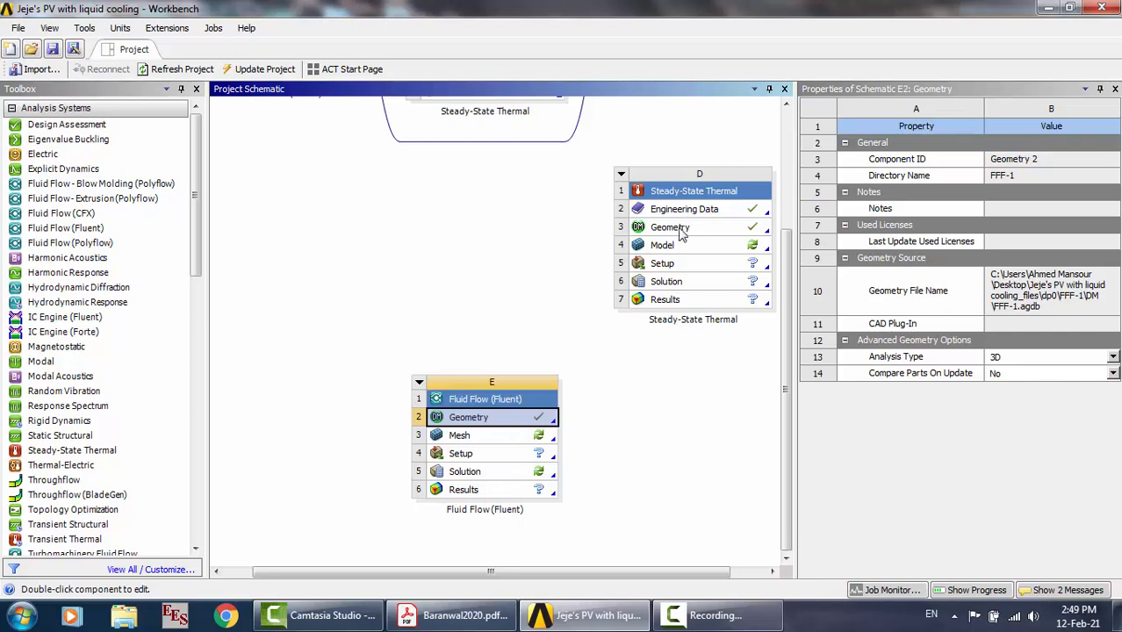
{"action": "left_click_drag", "start_coordinate": [680, 232], "coordinate": [665, 233]}
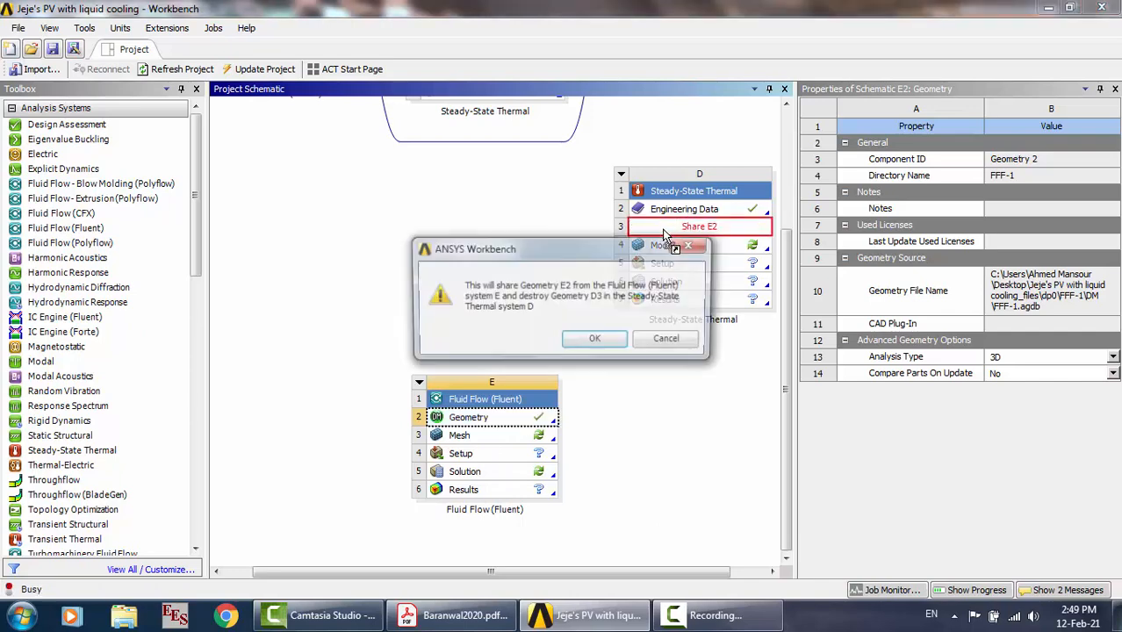
{"action": "left_click", "coordinate": [600, 342]}
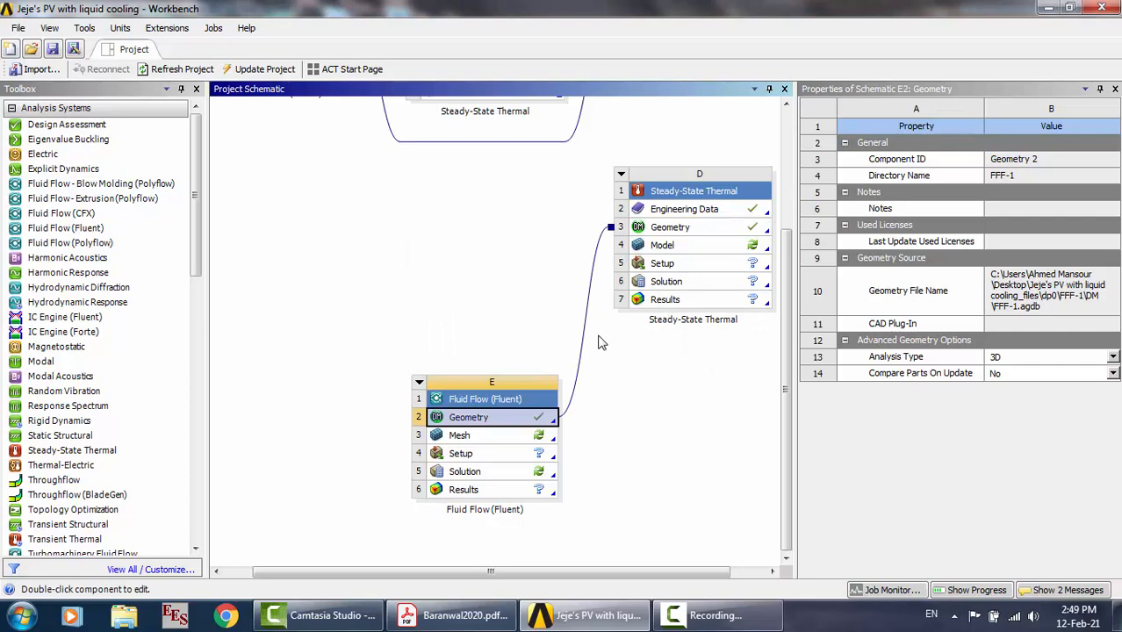
Open the engineering data of Steady-State Thermal system D and show the PV cell material's properties
{"action": "double_click", "coordinate": [675, 211]}
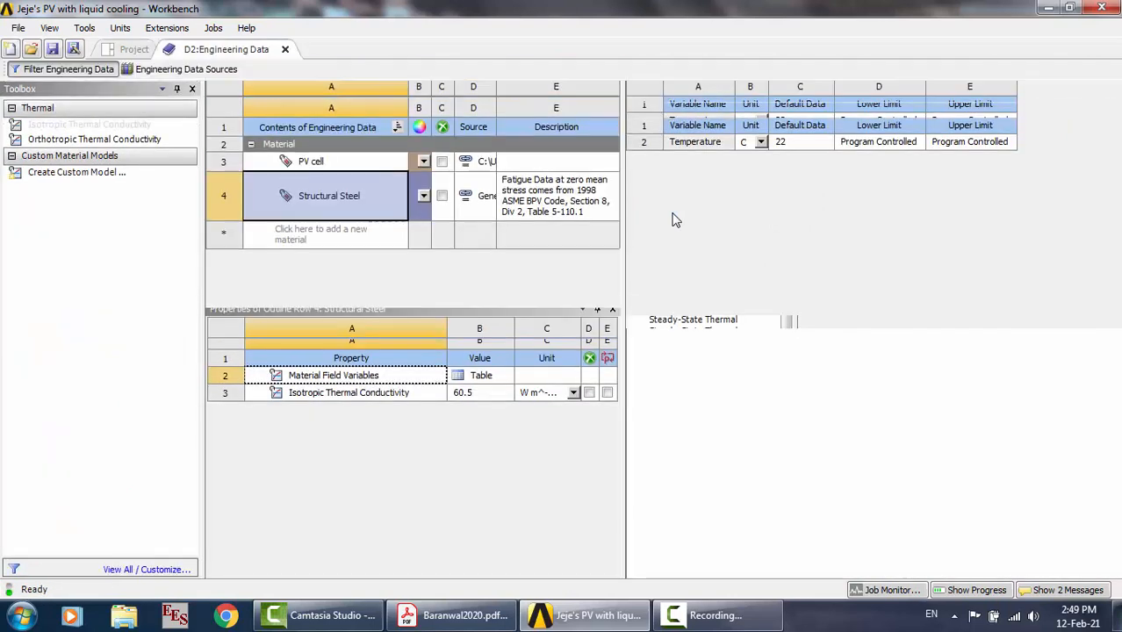
{"action": "left_click", "coordinate": [332, 161]}
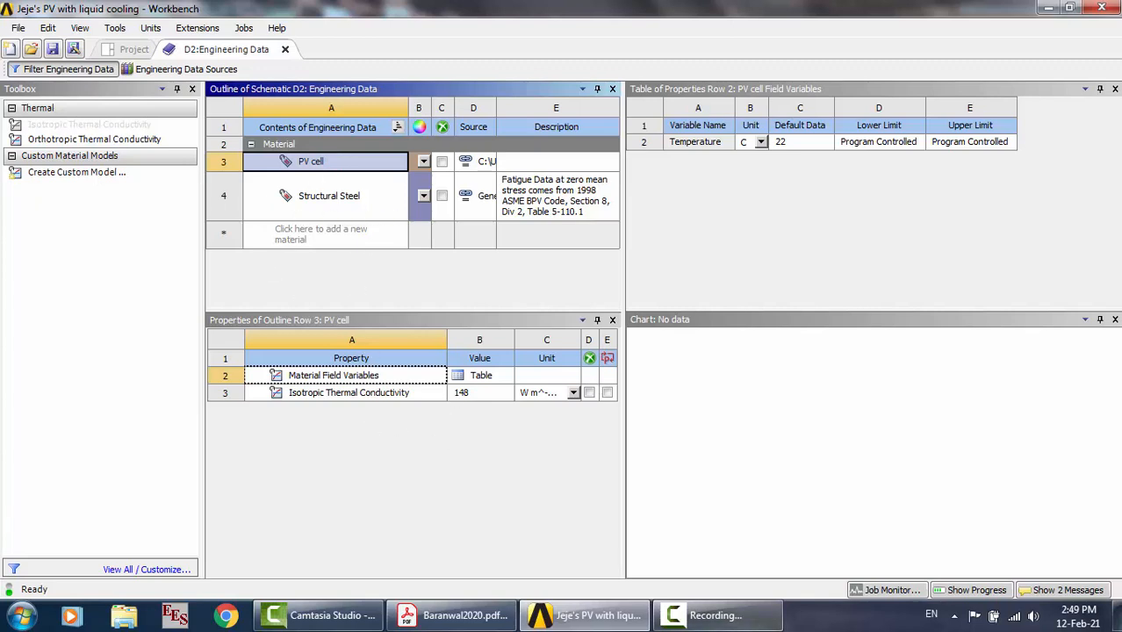
{"action": "left_click", "coordinate": [707, 615]}
{"action": "left_click", "coordinate": [1042, 540]}
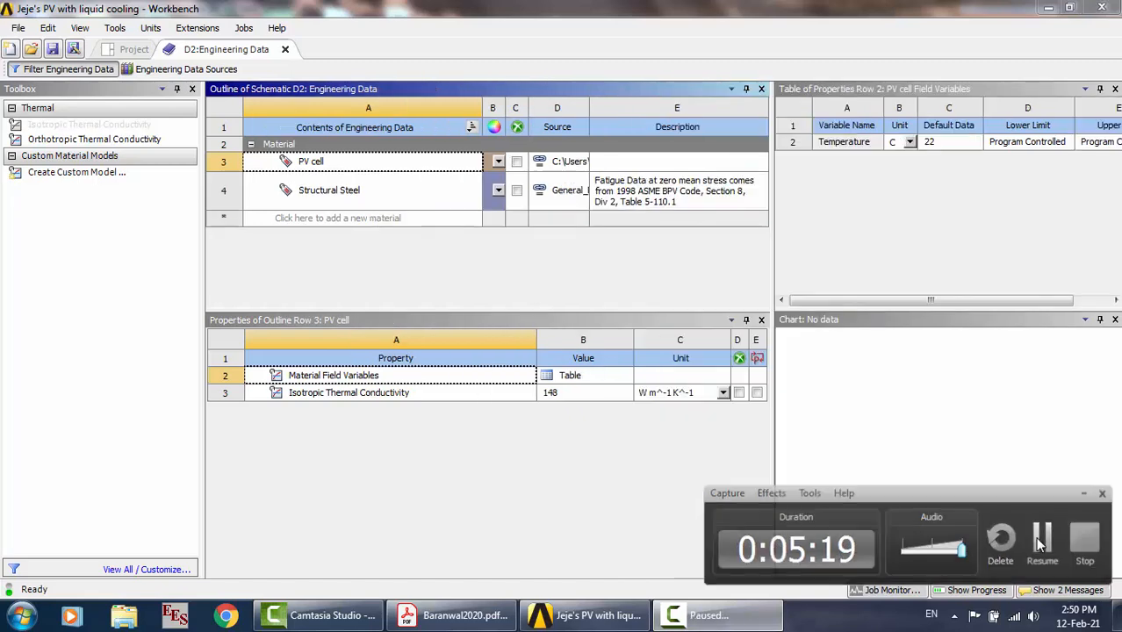
{"action": "left_click", "coordinate": [1042, 541]}
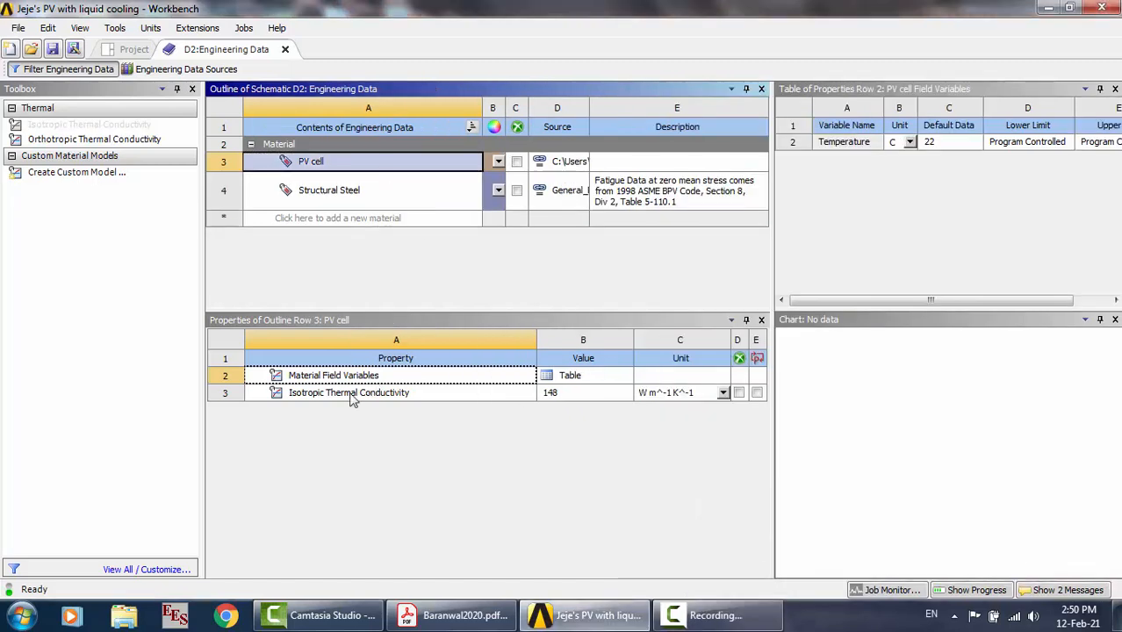
Switch to the reference paper in Acrobat Reader and find the table of PV cells layer properties
{"action": "left_click", "coordinate": [452, 615]}
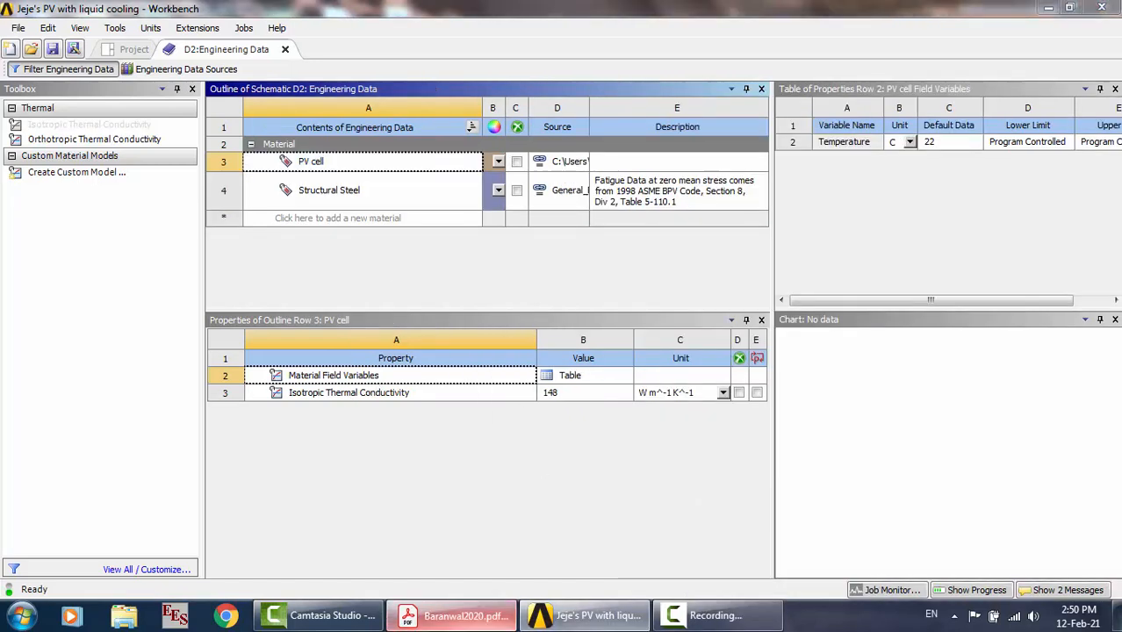
{"action": "scroll", "coordinate": [500, 419], "scroll_direction": "down", "scroll_amount": 15}
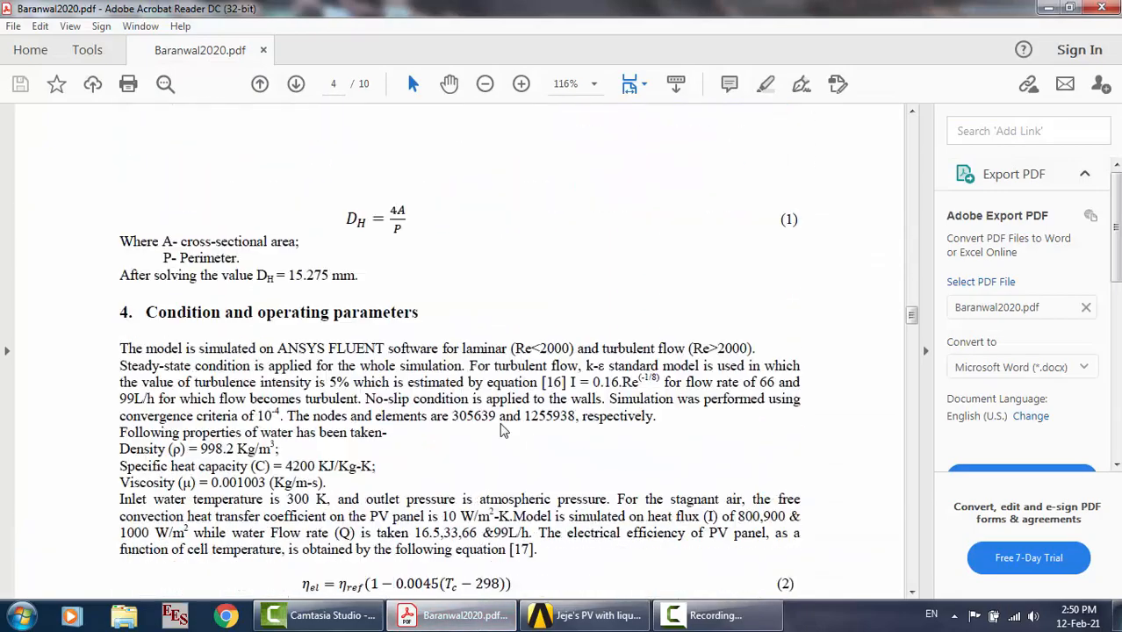
{"action": "scroll", "coordinate": [504, 429], "scroll_direction": "down", "scroll_amount": 10}
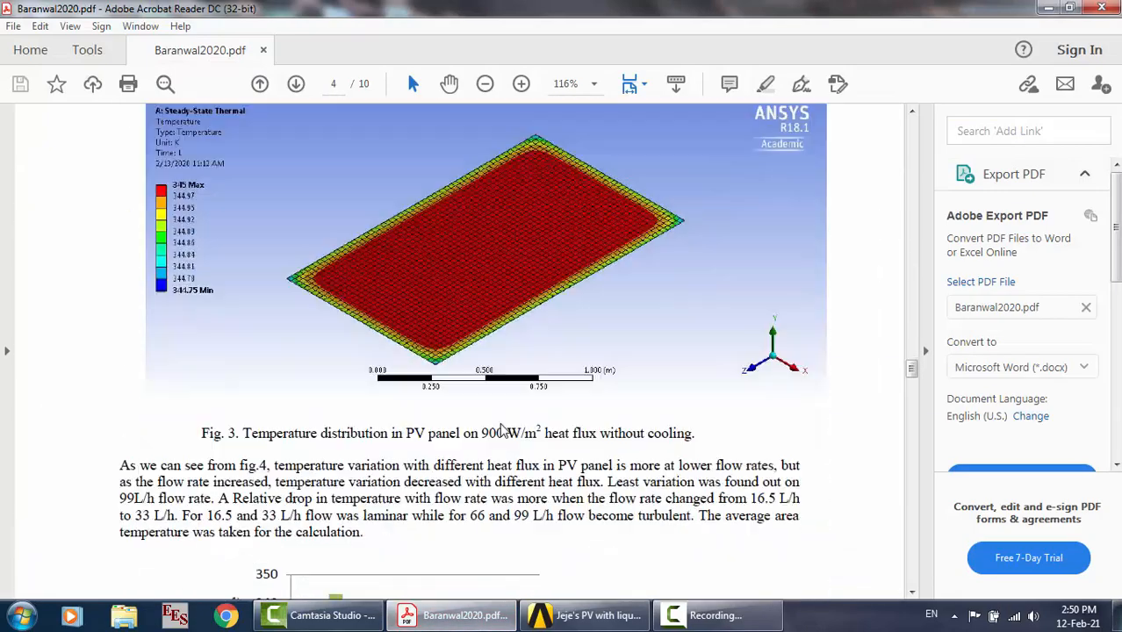
{"action": "scroll", "coordinate": [503, 429], "scroll_direction": "up", "scroll_amount": 5}
{"action": "scroll", "coordinate": [501, 430], "scroll_direction": "up", "scroll_amount": 15}
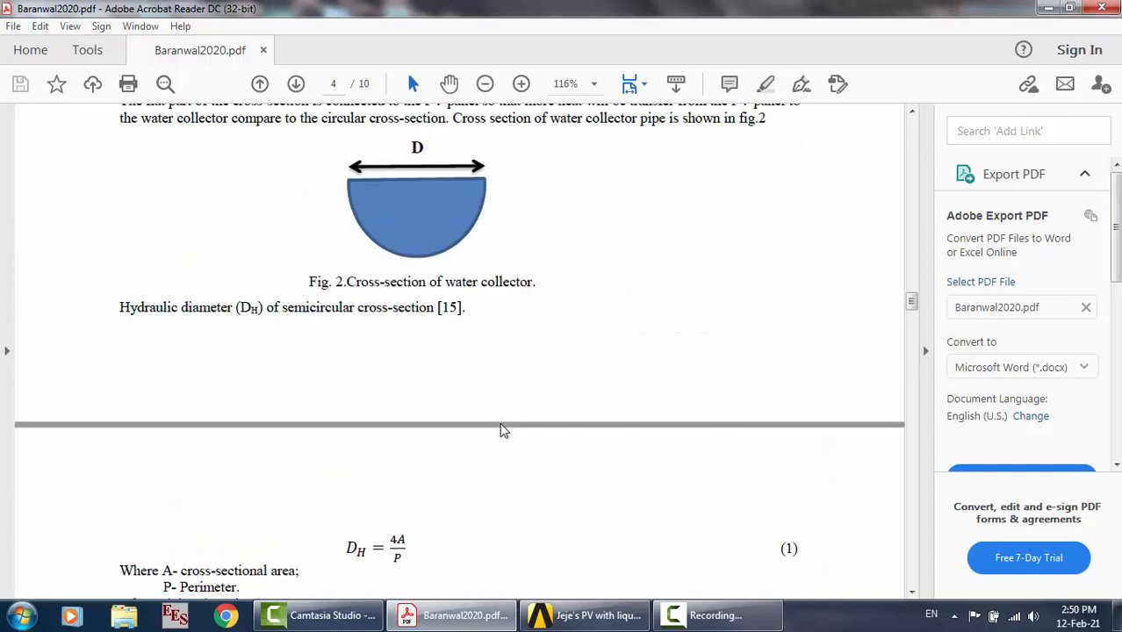
{"action": "scroll", "coordinate": [502, 430], "scroll_direction": "up", "scroll_amount": 10}
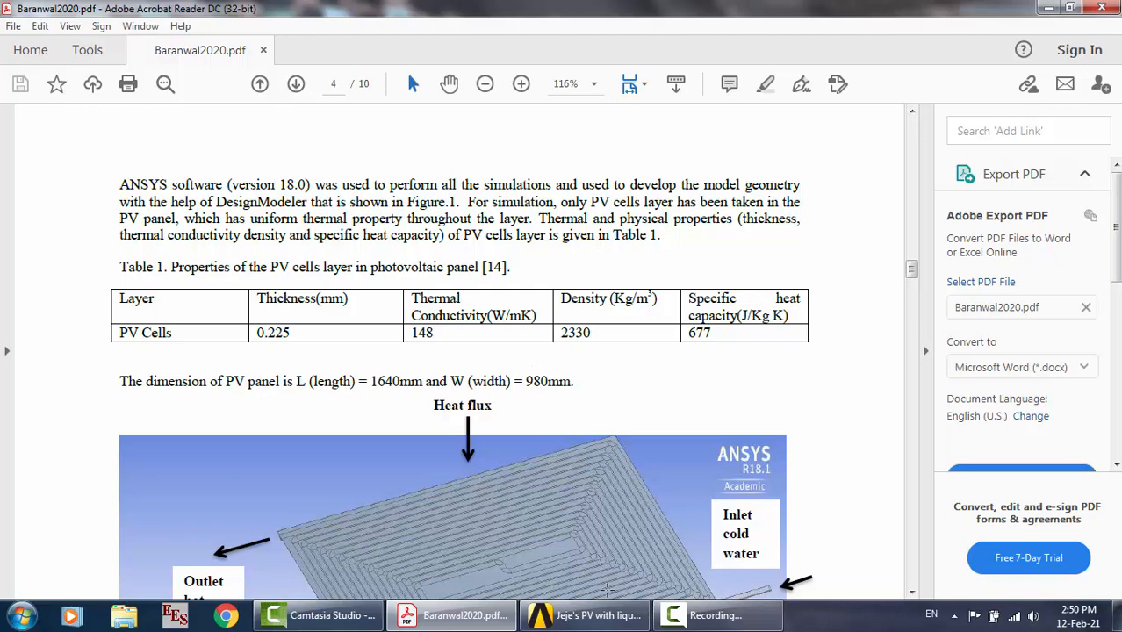
Return to Workbench, turn off engineering data filtering and bring up the thermal properties available for the PV cell, consulting the paper's property table
{"action": "left_click", "coordinate": [584, 615]}
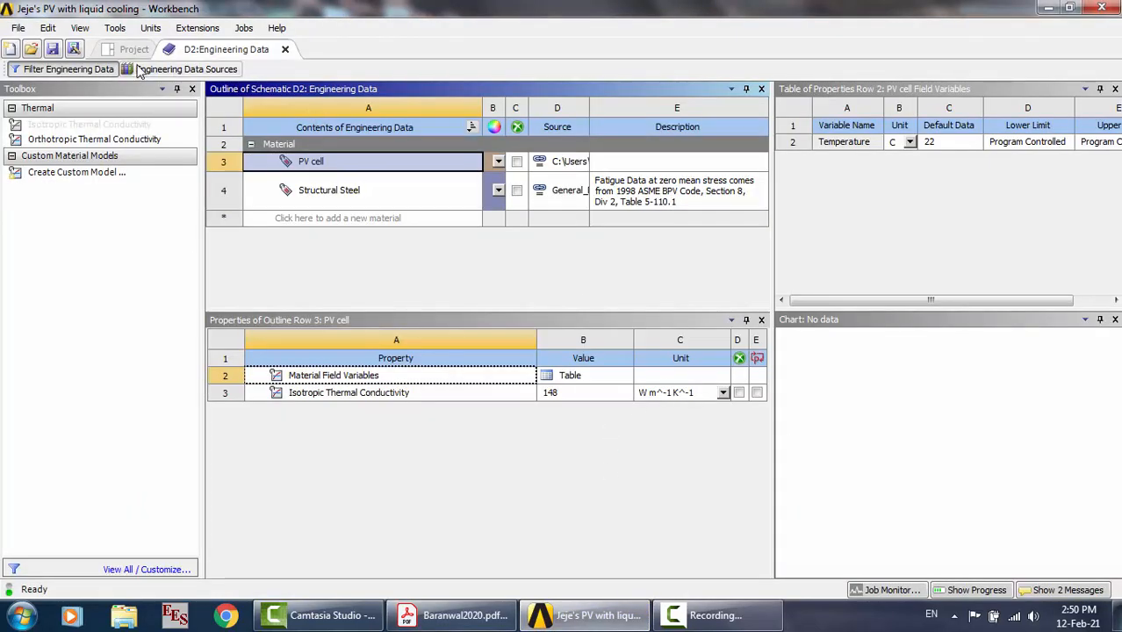
{"action": "left_click", "coordinate": [85, 74]}
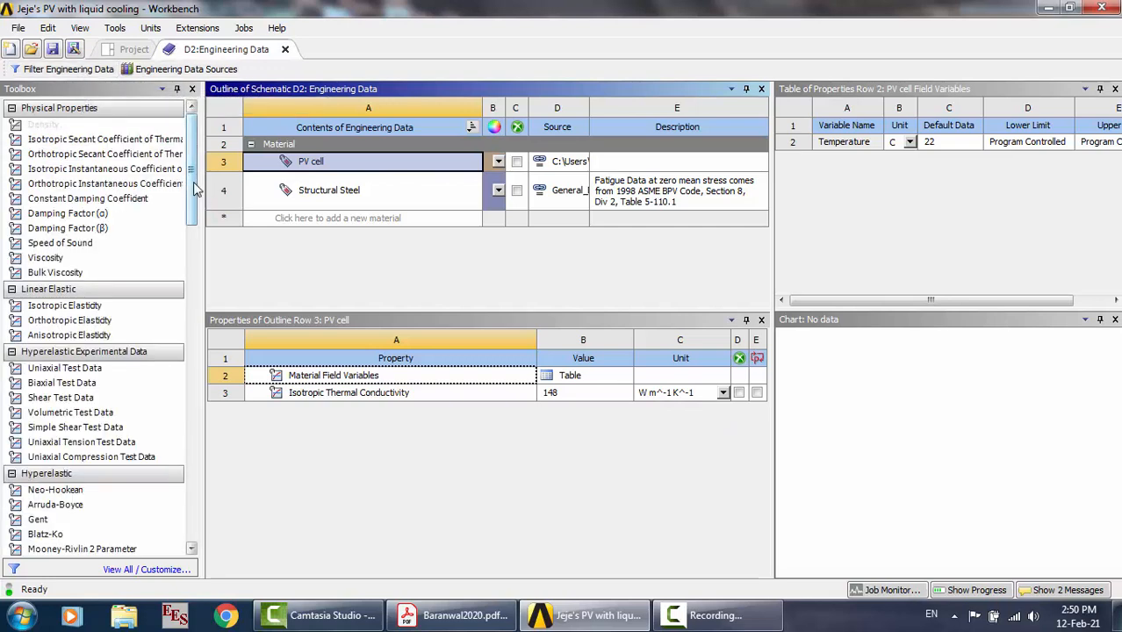
{"action": "left_click", "coordinate": [461, 616]}
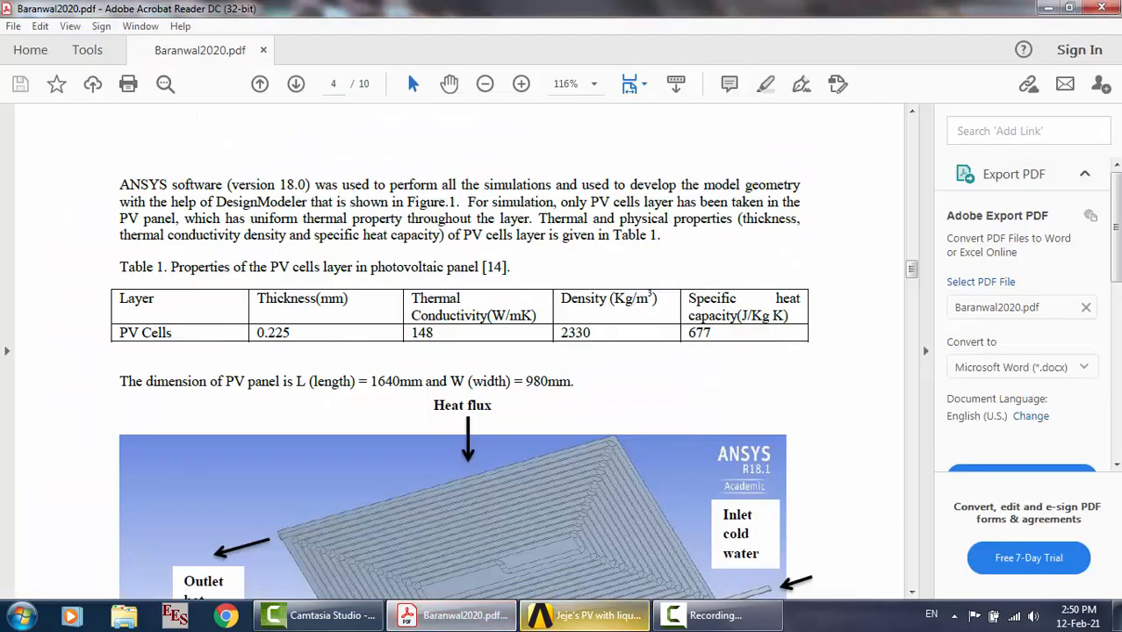
{"action": "left_click", "coordinate": [586, 618]}
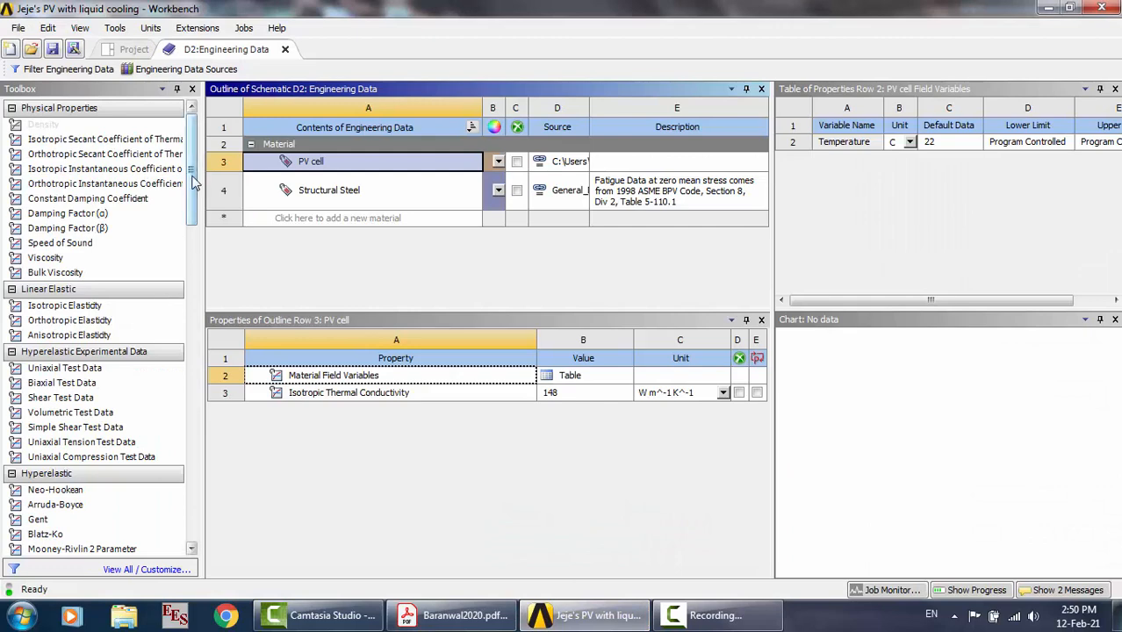
{"action": "left_click_drag", "start_coordinate": [194, 184], "coordinate": [202, 505]}
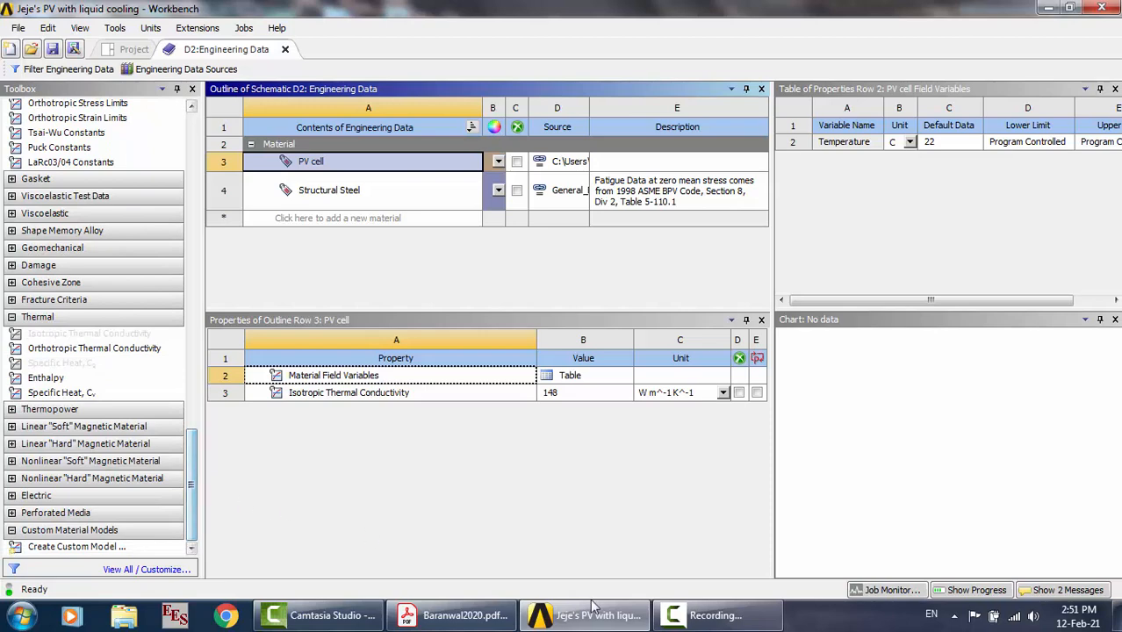
{"action": "left_click", "coordinate": [715, 615]}
{"action": "left_click", "coordinate": [1043, 536]}
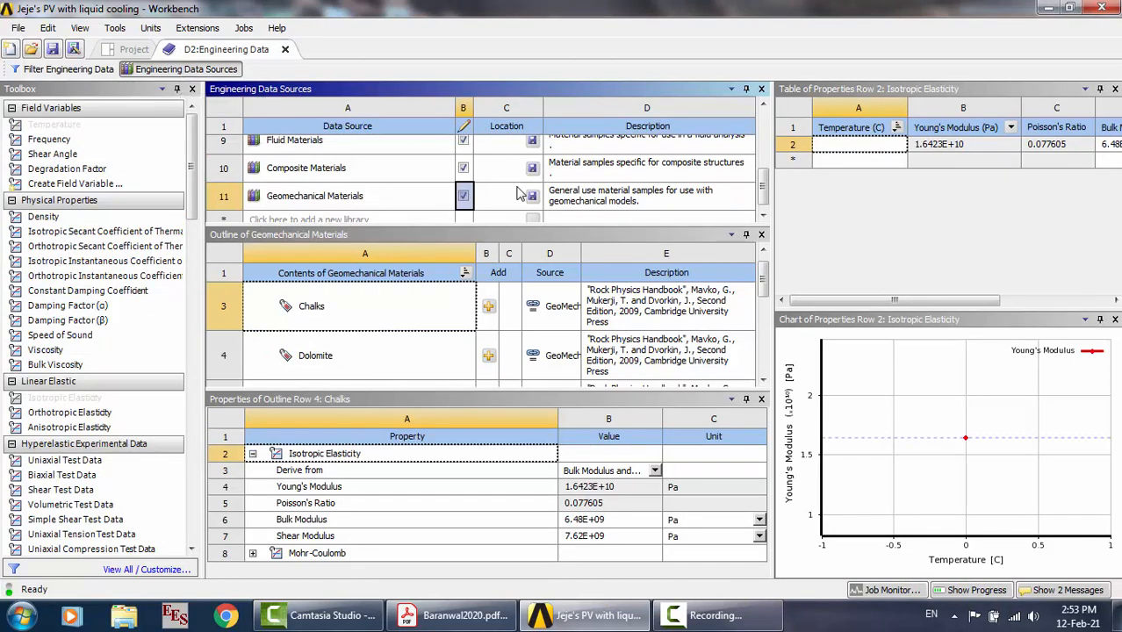
Look through the library of engineering data sources and return to the PV cell material's properties
{"action": "left_click_drag", "start_coordinate": [764, 190], "coordinate": [764, 128]}
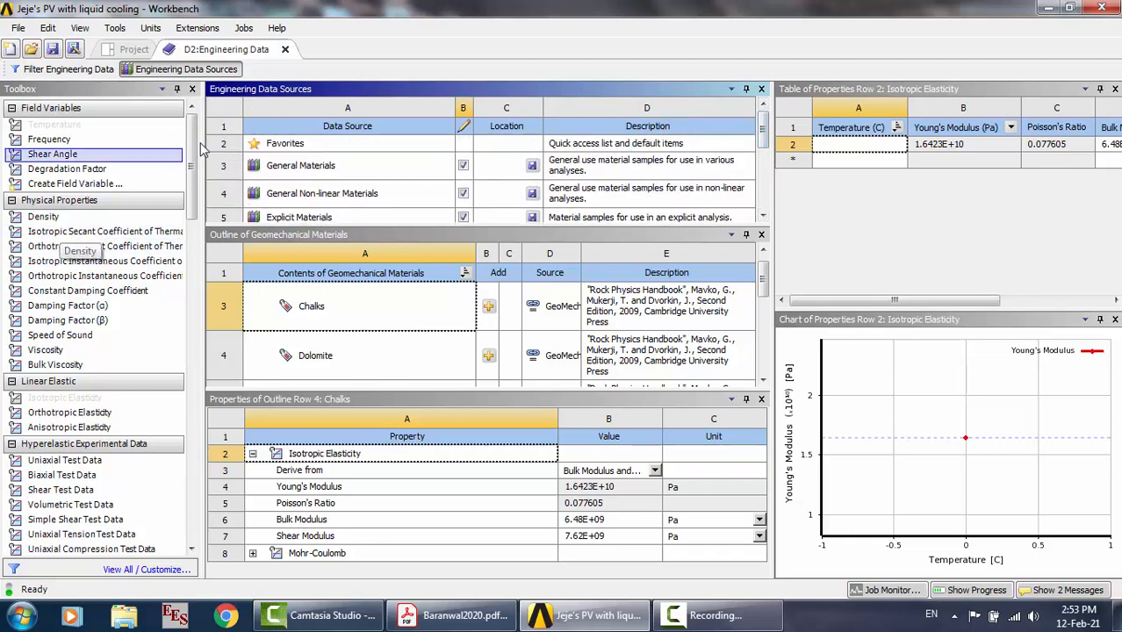
{"action": "left_click", "coordinate": [218, 71]}
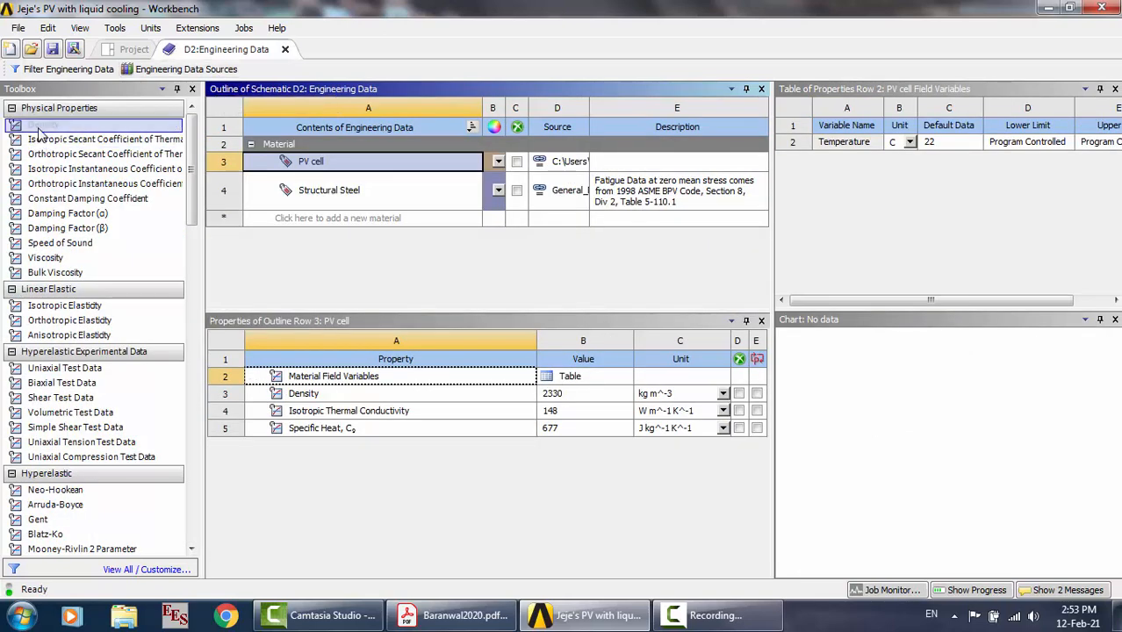
{"action": "left_click", "coordinate": [197, 71]}
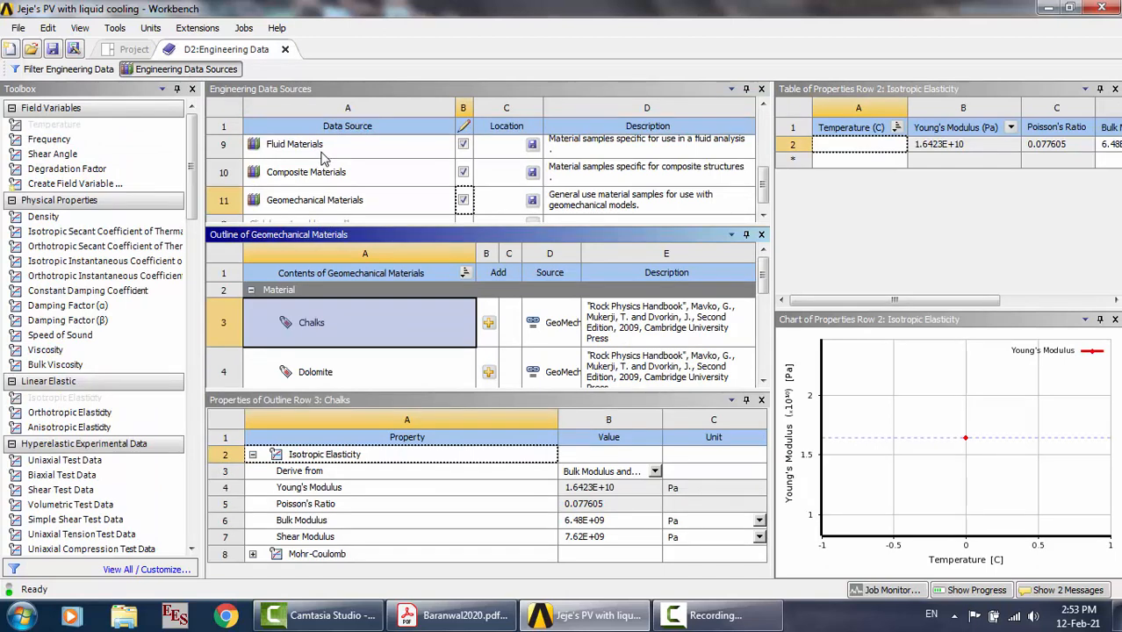
{"action": "left_click", "coordinate": [215, 71]}
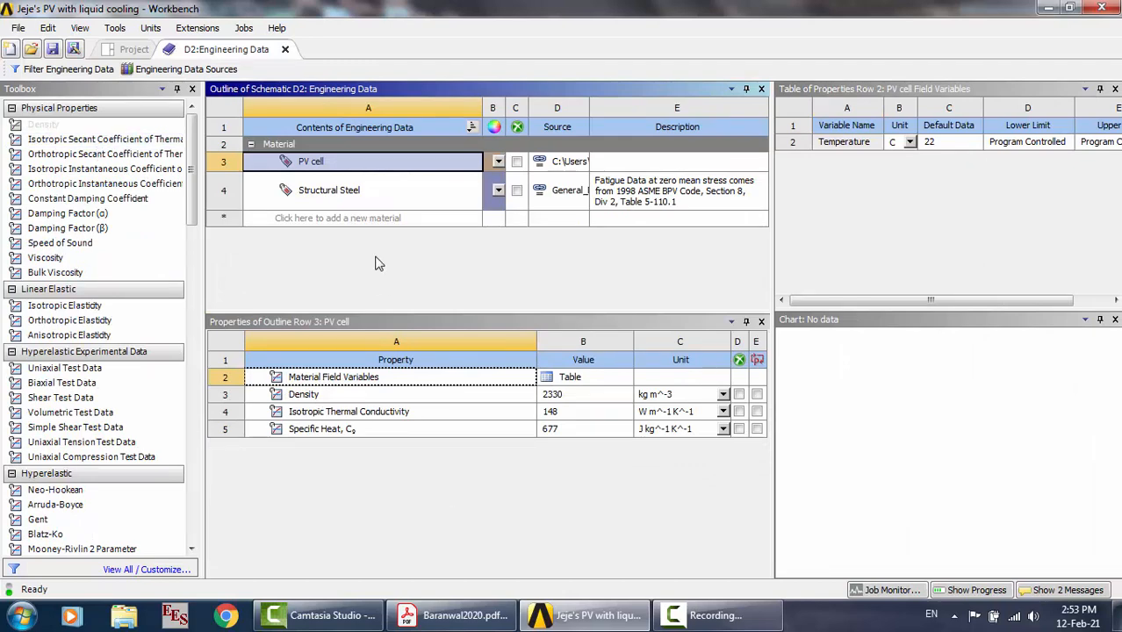
Compare the PV cell's density and specific heat with Table 1 in the reference paper, ending back in Workbench
{"action": "left_click", "coordinate": [324, 400]}
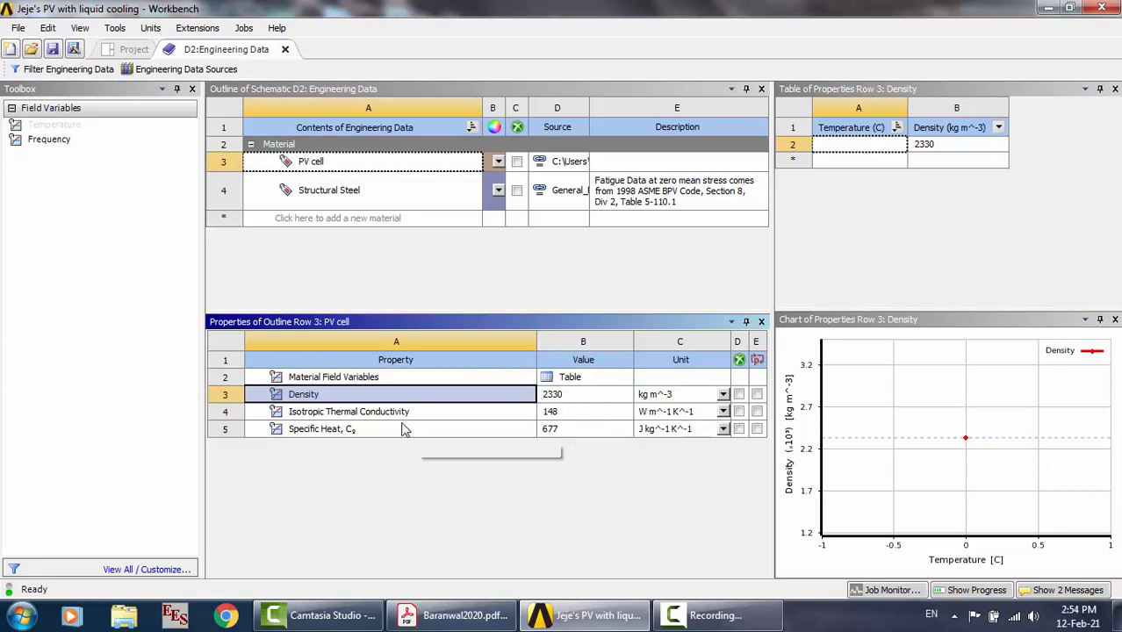
{"action": "left_click", "coordinate": [368, 430]}
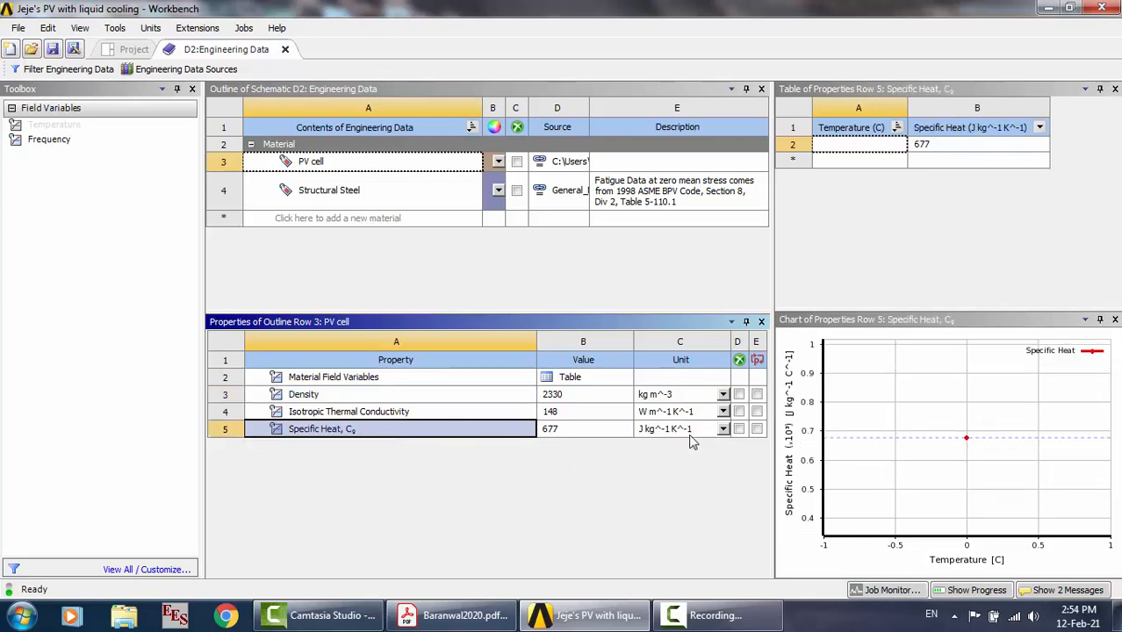
{"action": "left_click", "coordinate": [452, 622]}
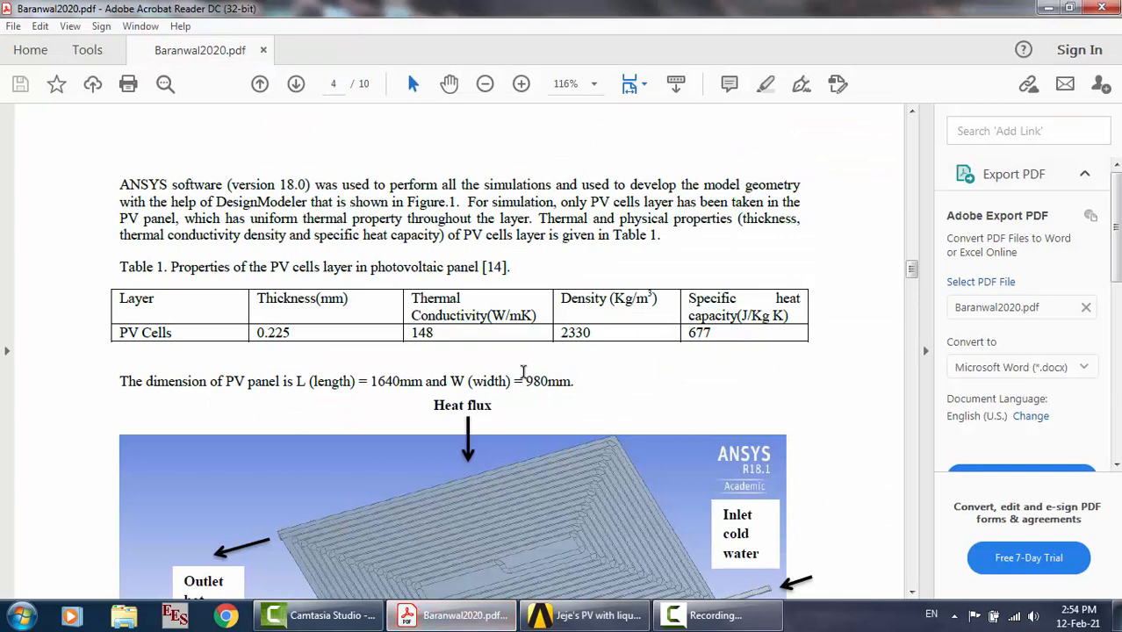
{"action": "scroll", "coordinate": [633, 378], "scroll_direction": "down", "scroll_amount": 1}
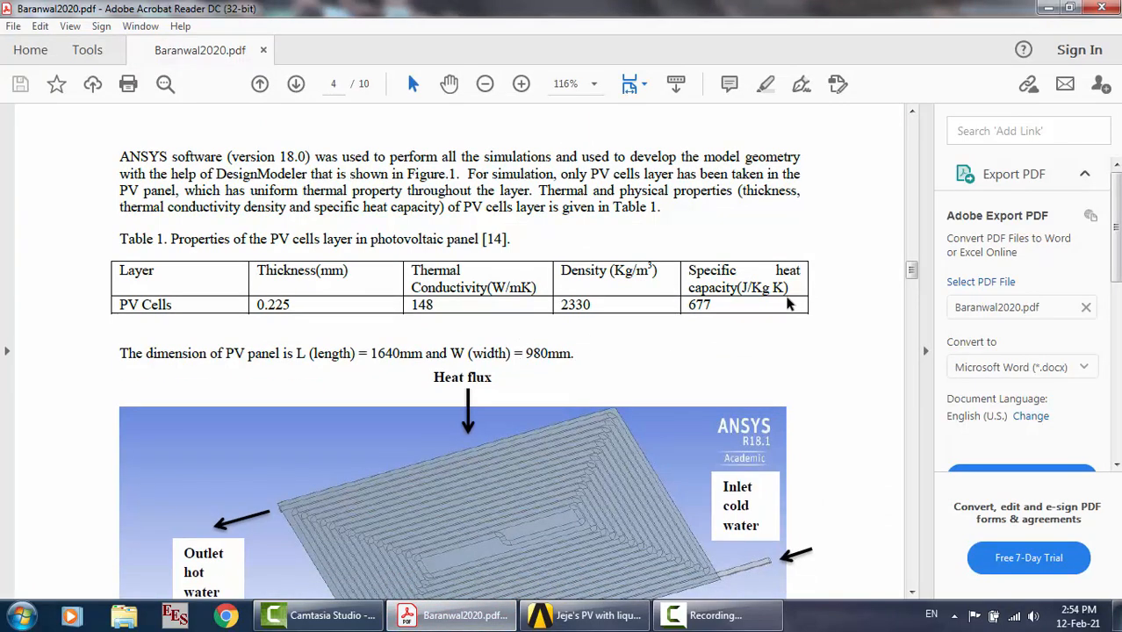
{"action": "left_click_drag", "start_coordinate": [790, 289], "coordinate": [698, 312]}
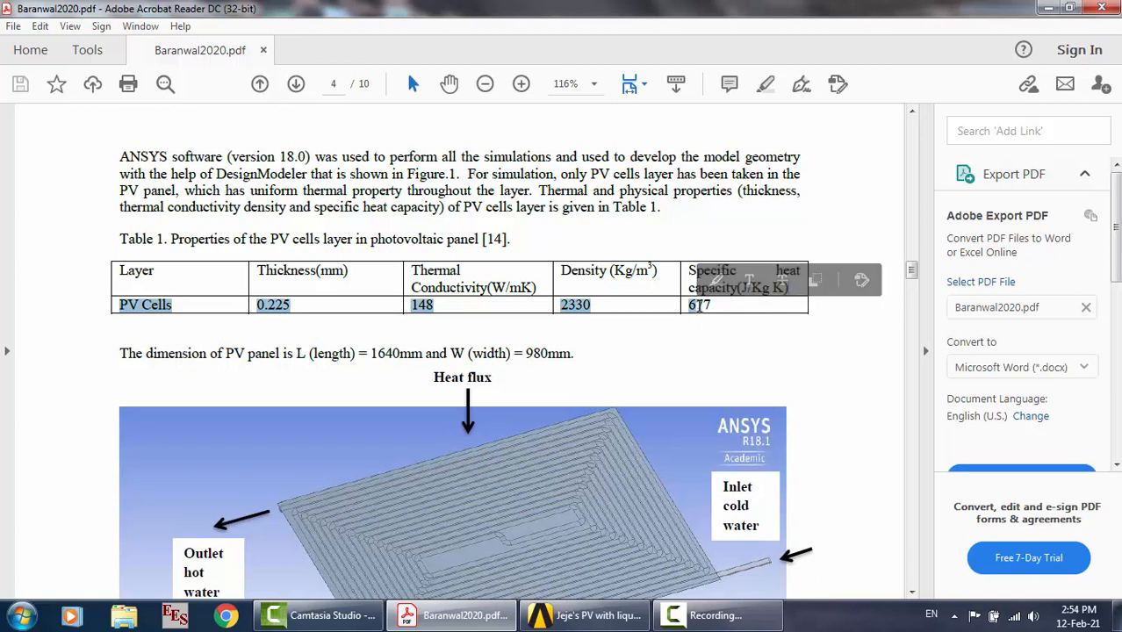
{"action": "left_click", "coordinate": [718, 308]}
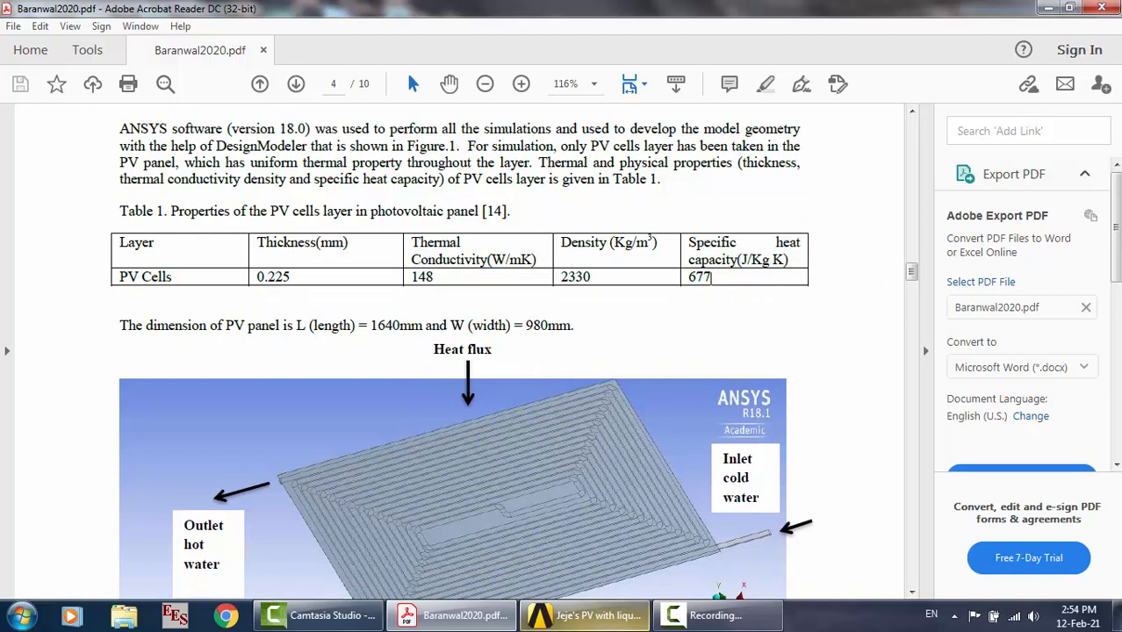
{"action": "key", "text": "alt+Tab"}
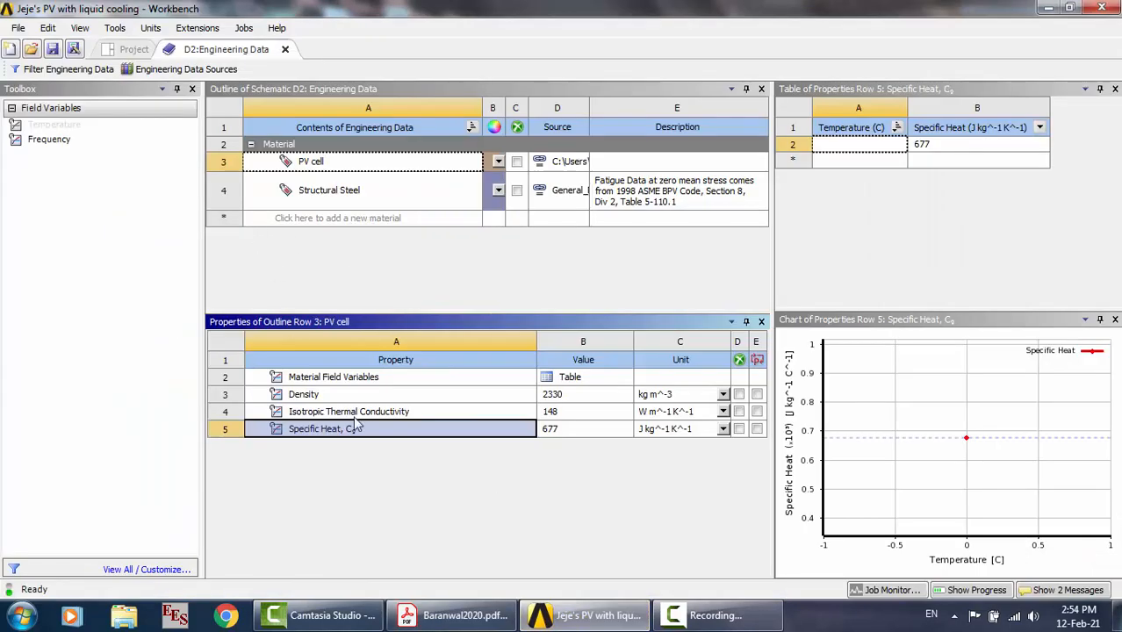
Close the engineering data and open the Model of Steady-State Thermal system D in Mechanical
{"action": "left_click", "coordinate": [284, 51]}
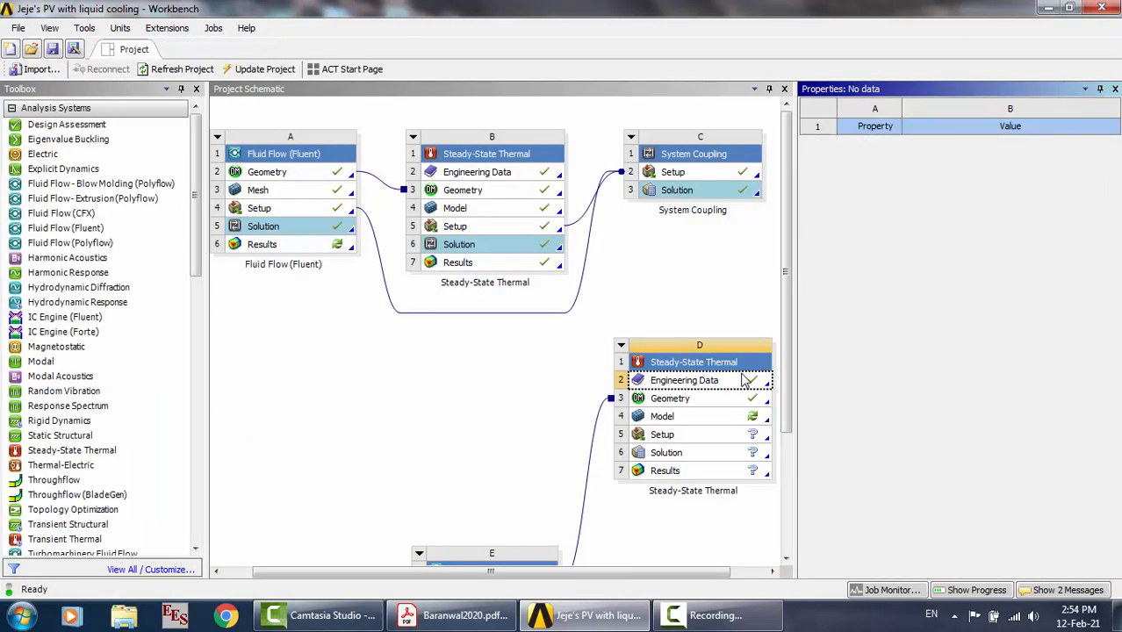
{"action": "left_click", "coordinate": [713, 399]}
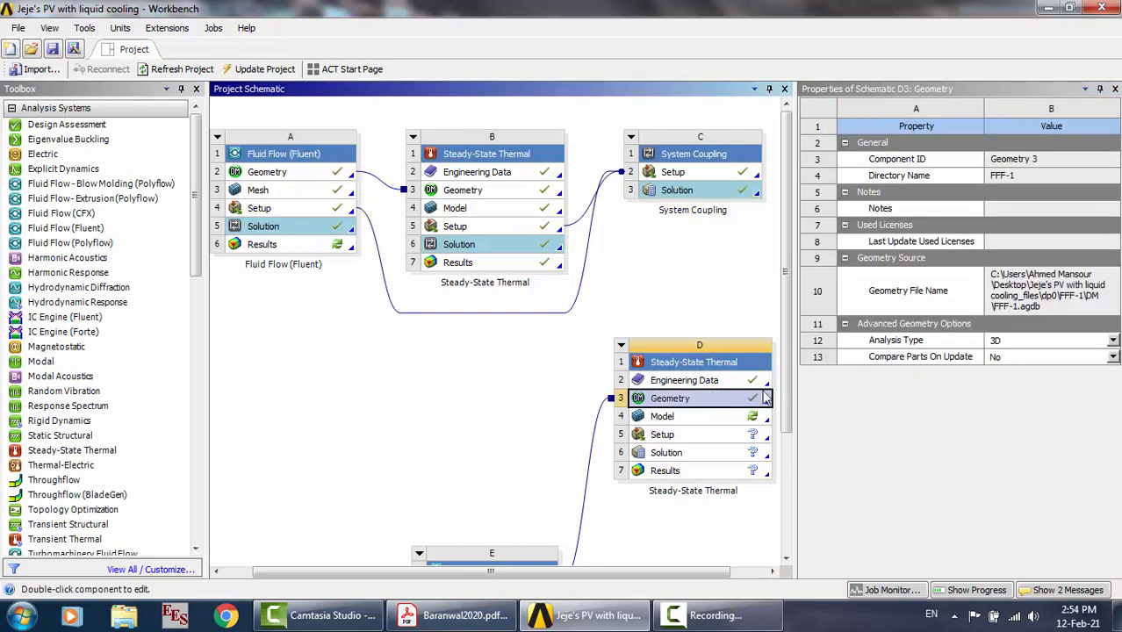
{"action": "left_click", "coordinate": [781, 401]}
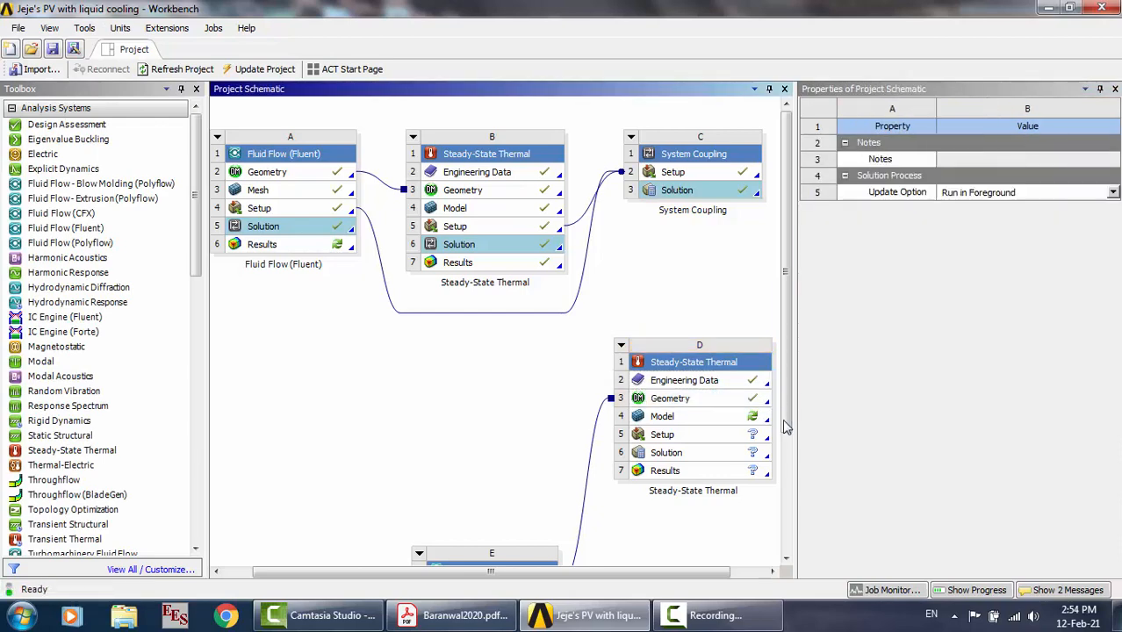
{"action": "scroll", "coordinate": [787, 427], "scroll_direction": "down", "scroll_amount": 2}
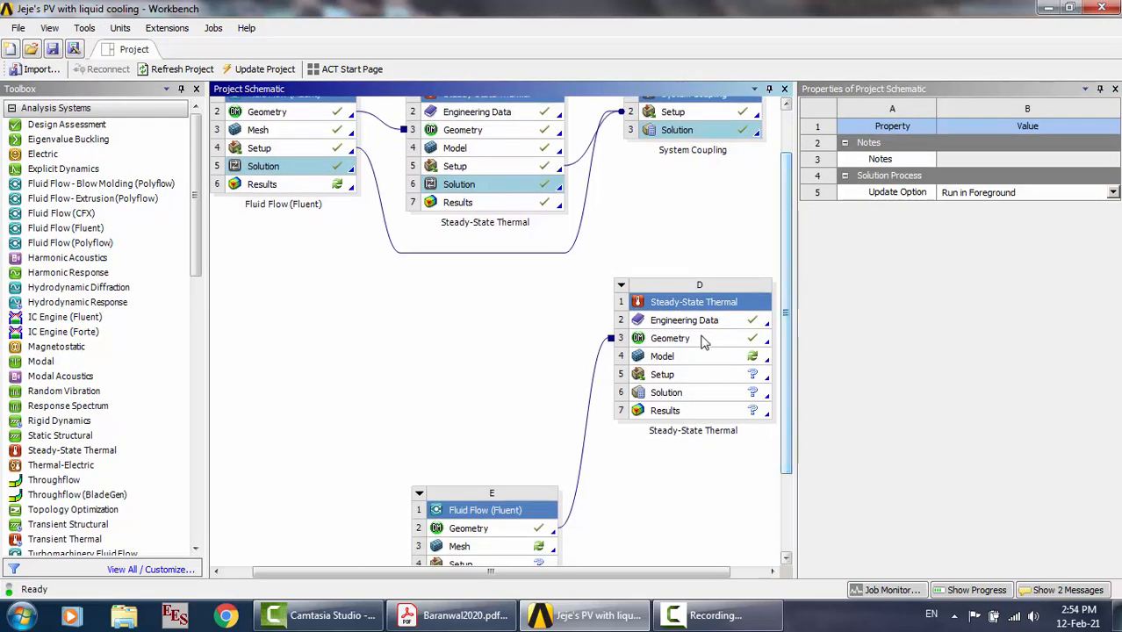
{"action": "double_click", "coordinate": [704, 358]}
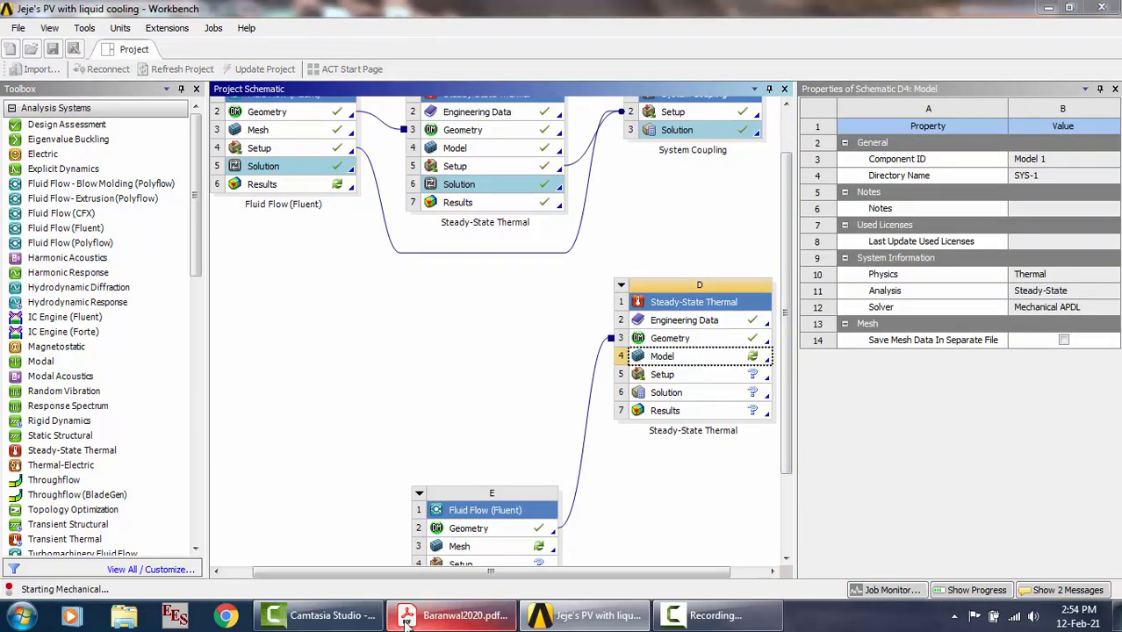
Review the paper's operating parameters and its table of PV panel temperatures at different heat fluxes without cooling, ending back in Workbench
{"action": "left_click", "coordinate": [452, 616]}
{"action": "scroll", "coordinate": [451, 303], "scroll_direction": "down", "scroll_amount": 3}
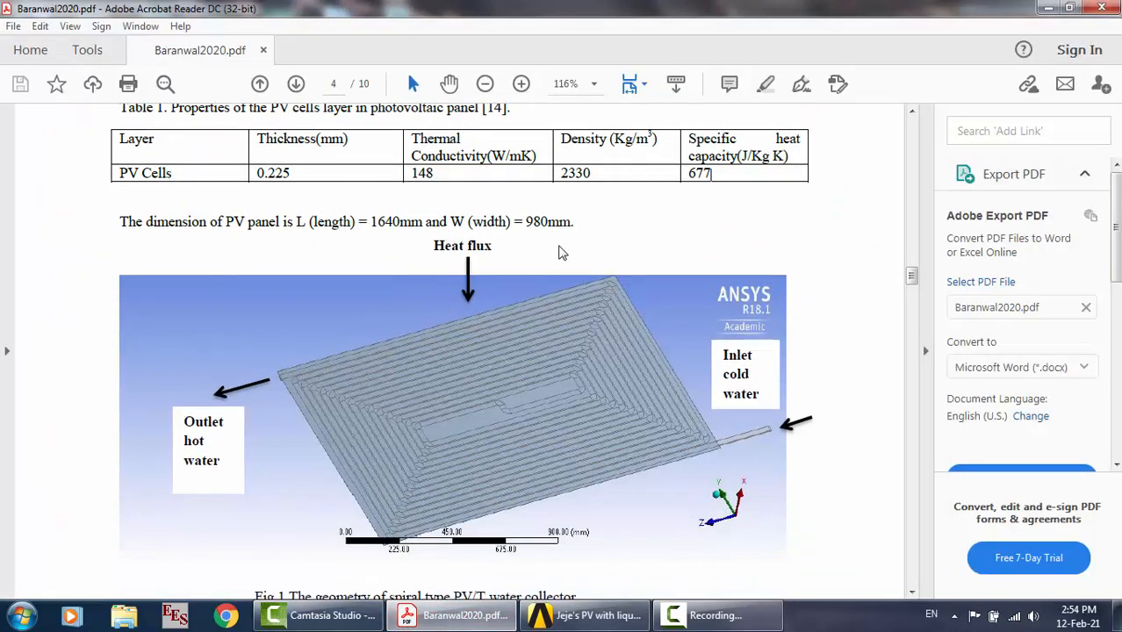
{"action": "scroll", "coordinate": [616, 223], "scroll_direction": "down", "scroll_amount": 20}
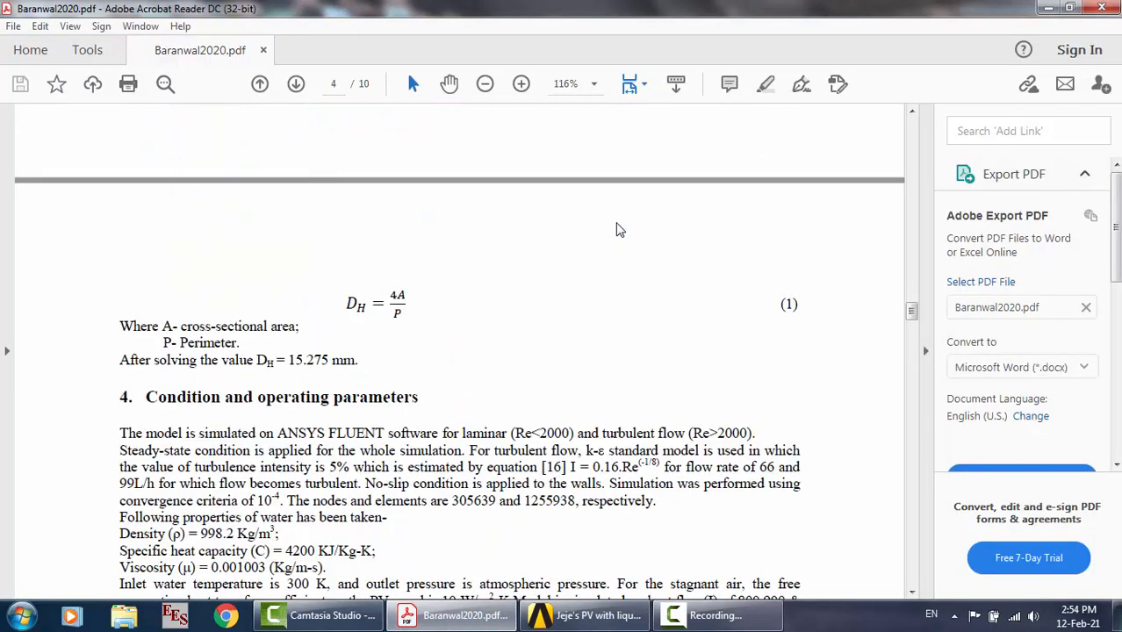
{"action": "scroll", "coordinate": [617, 230], "scroll_direction": "down", "scroll_amount": 10}
{"action": "scroll", "coordinate": [618, 229], "scroll_direction": "down", "scroll_amount": 20}
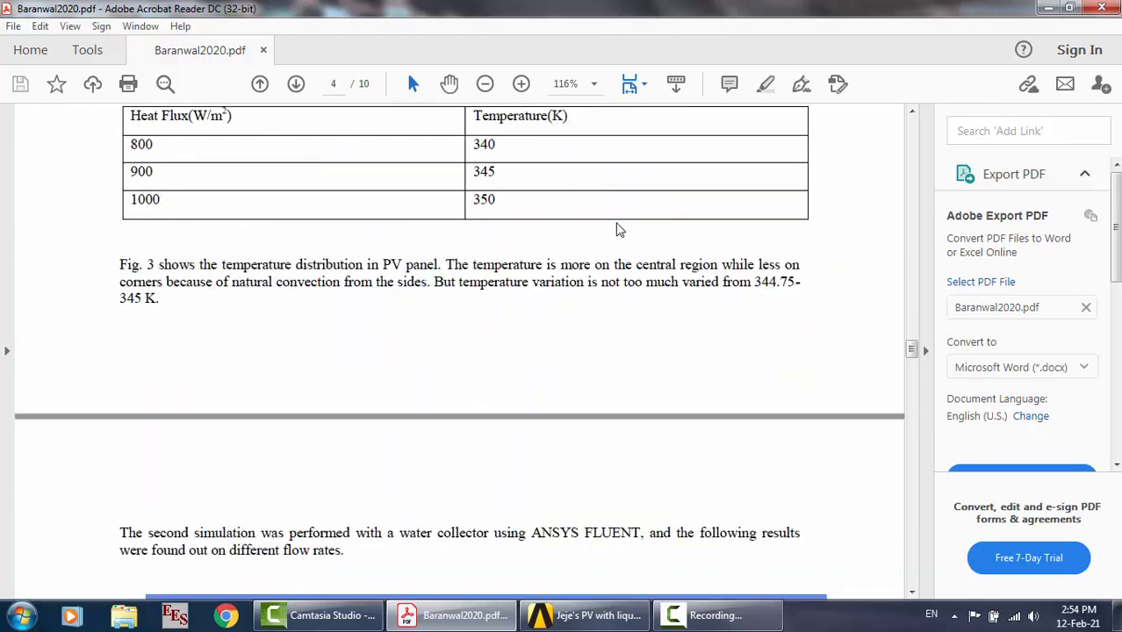
{"action": "scroll", "coordinate": [618, 230], "scroll_direction": "up", "scroll_amount": 7}
{"action": "scroll", "coordinate": [619, 230], "scroll_direction": "up", "scroll_amount": 2}
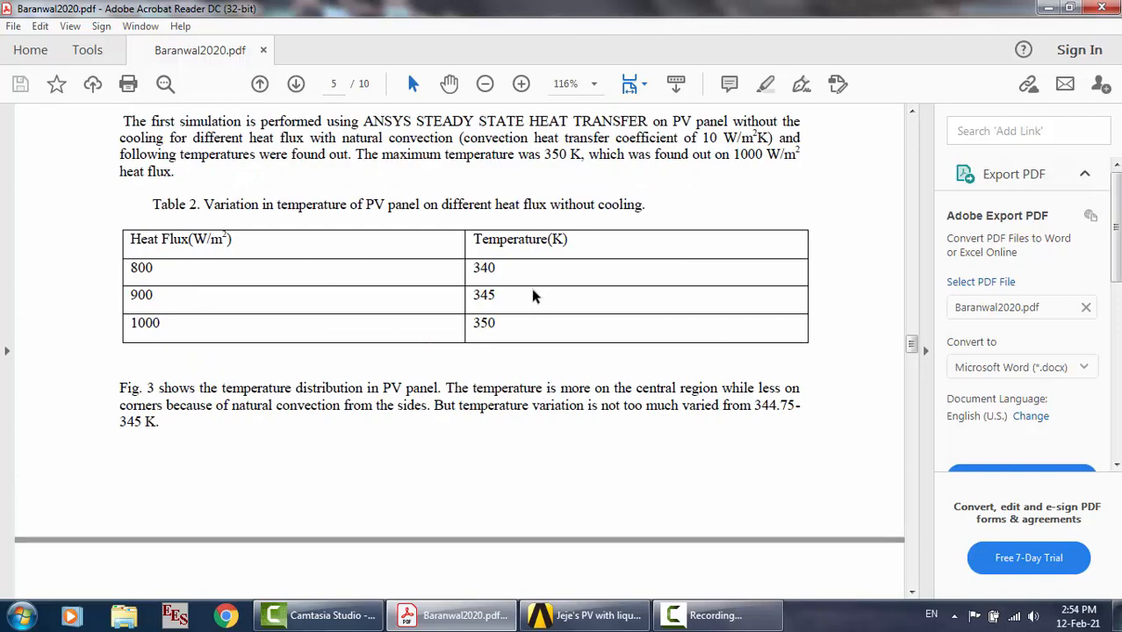
{"action": "scroll", "coordinate": [496, 300], "scroll_direction": "down", "scroll_amount": 5}
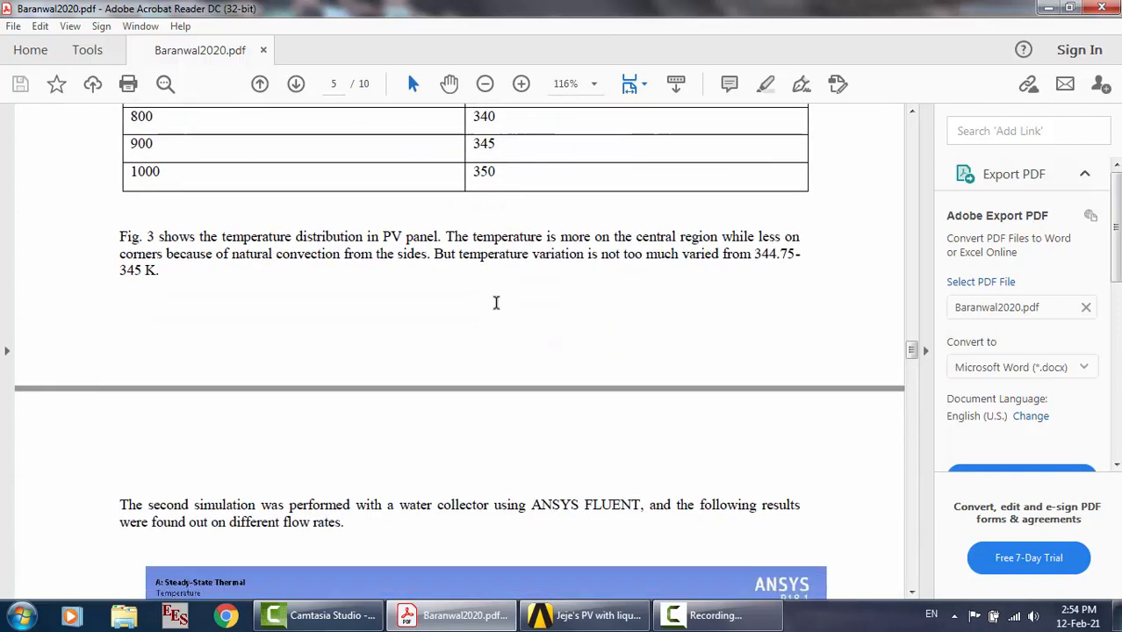
{"action": "scroll", "coordinate": [497, 303], "scroll_direction": "up", "scroll_amount": 20}
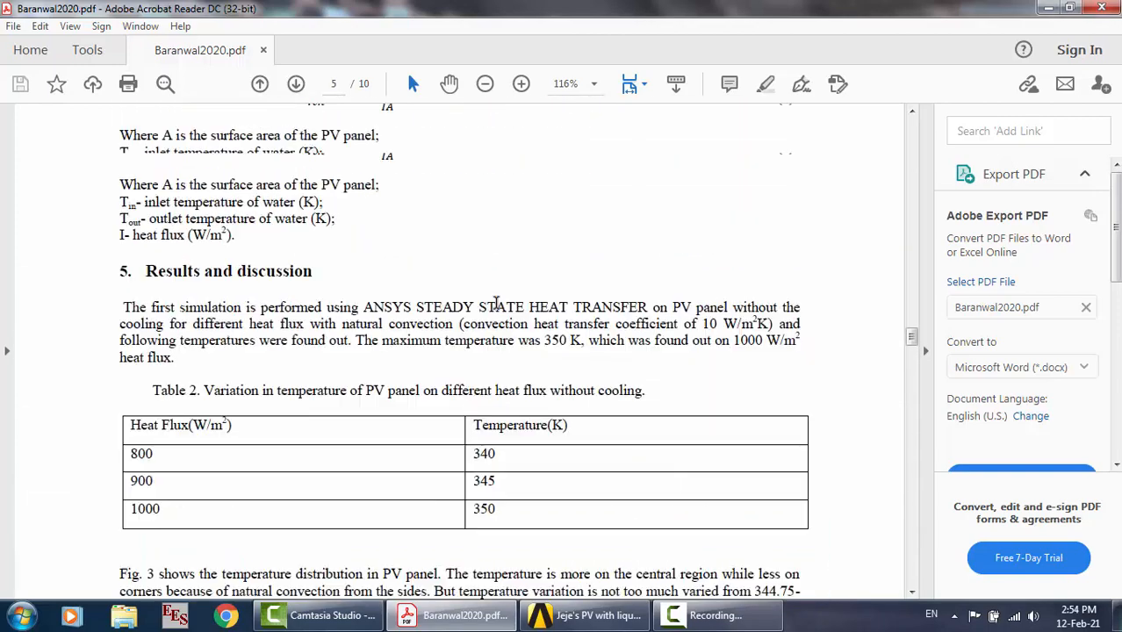
{"action": "scroll", "coordinate": [496, 303], "scroll_direction": "up", "scroll_amount": 20}
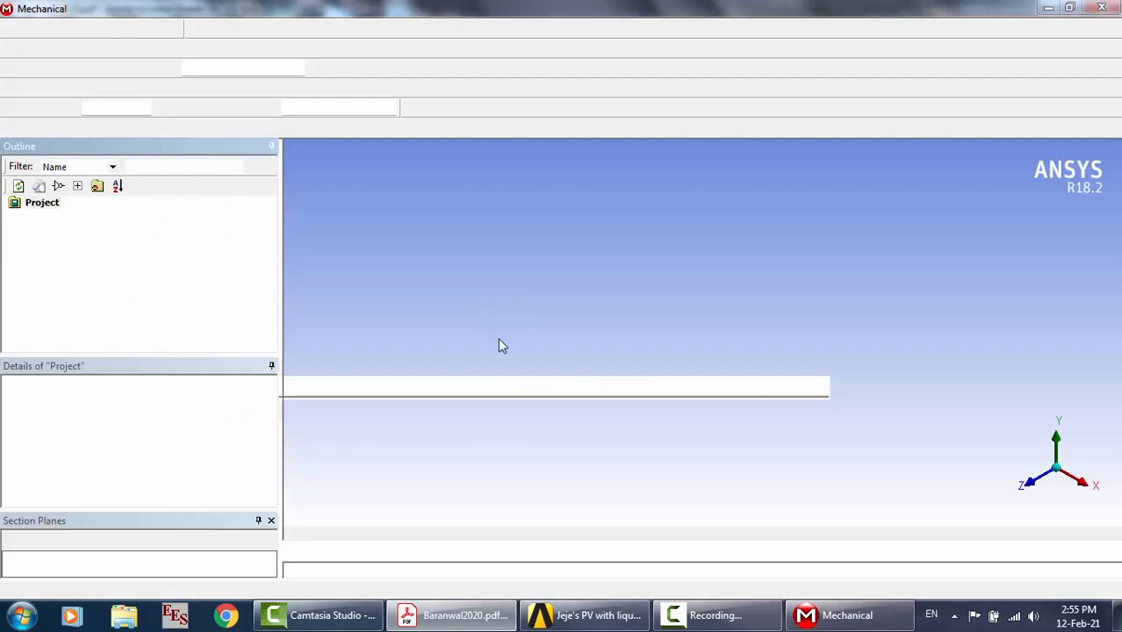
{"action": "left_click", "coordinate": [585, 615]}
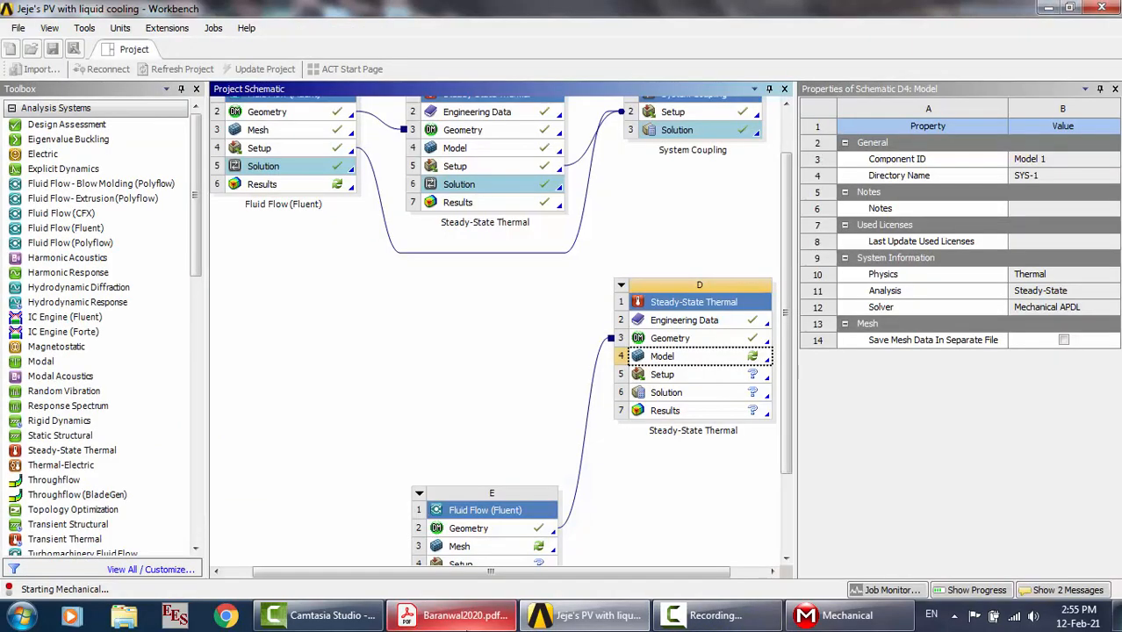
Review the paper's meshing details, PV cell properties, operating parameters and Table 2 of panel temperatures without cooling, ending in Mechanical
{"action": "left_click", "coordinate": [457, 616]}
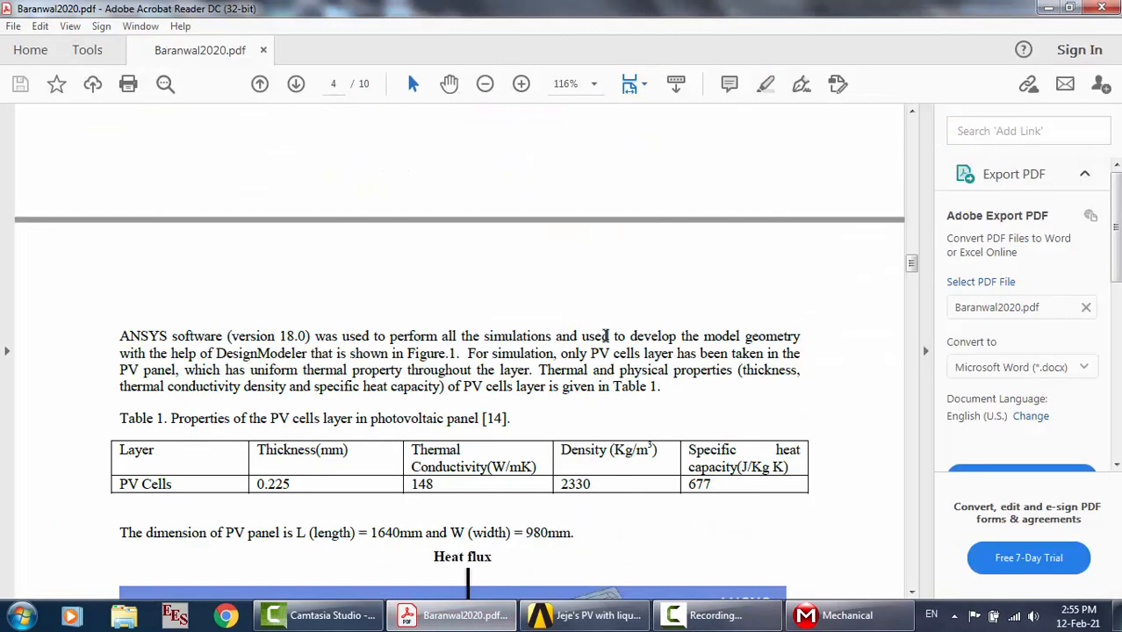
{"action": "scroll", "coordinate": [605, 336], "scroll_direction": "up", "scroll_amount": 3}
{"action": "scroll", "coordinate": [605, 335], "scroll_direction": "up", "scroll_amount": 5}
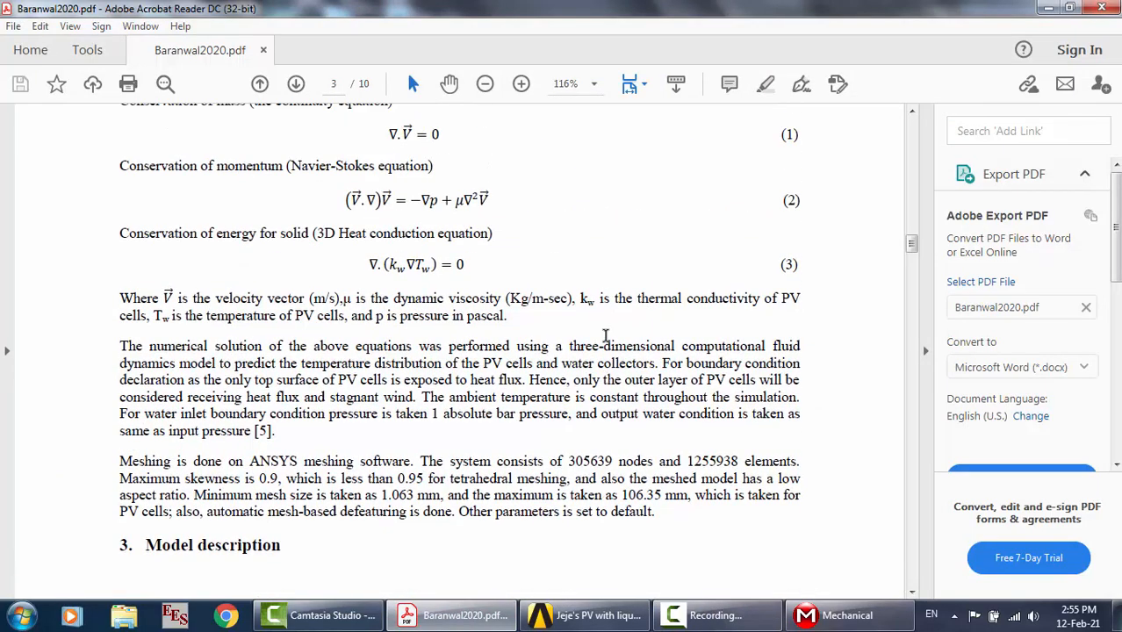
{"action": "scroll", "coordinate": [605, 335], "scroll_direction": "down", "scroll_amount": 10}
{"action": "scroll", "coordinate": [605, 335], "scroll_direction": "down", "scroll_amount": 10}
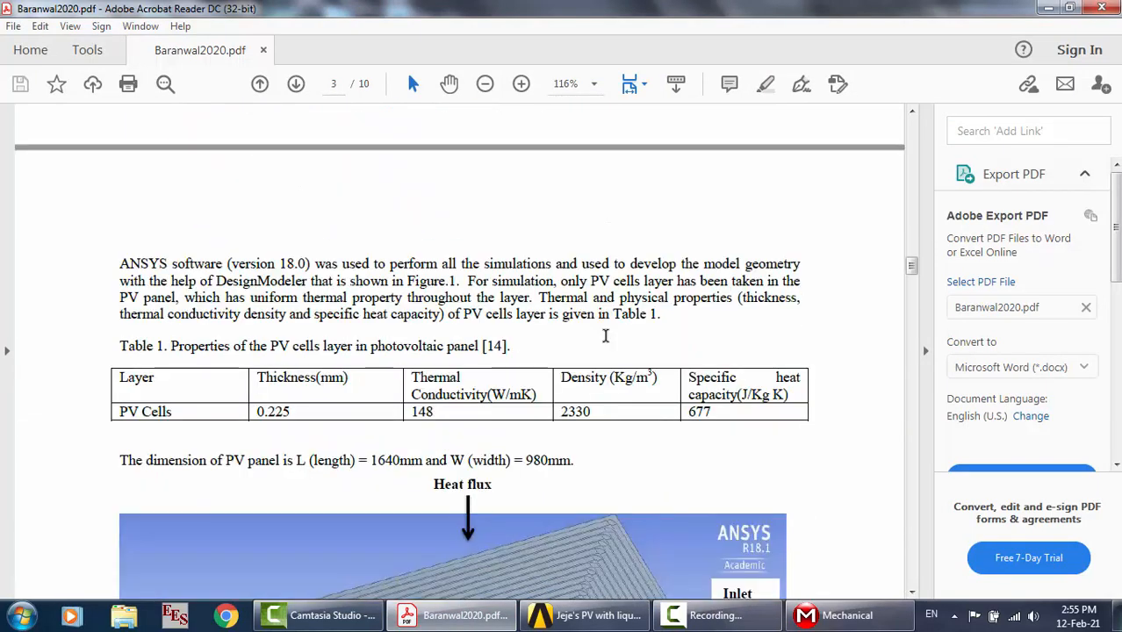
{"action": "scroll", "coordinate": [605, 335], "scroll_direction": "down", "scroll_amount": 10}
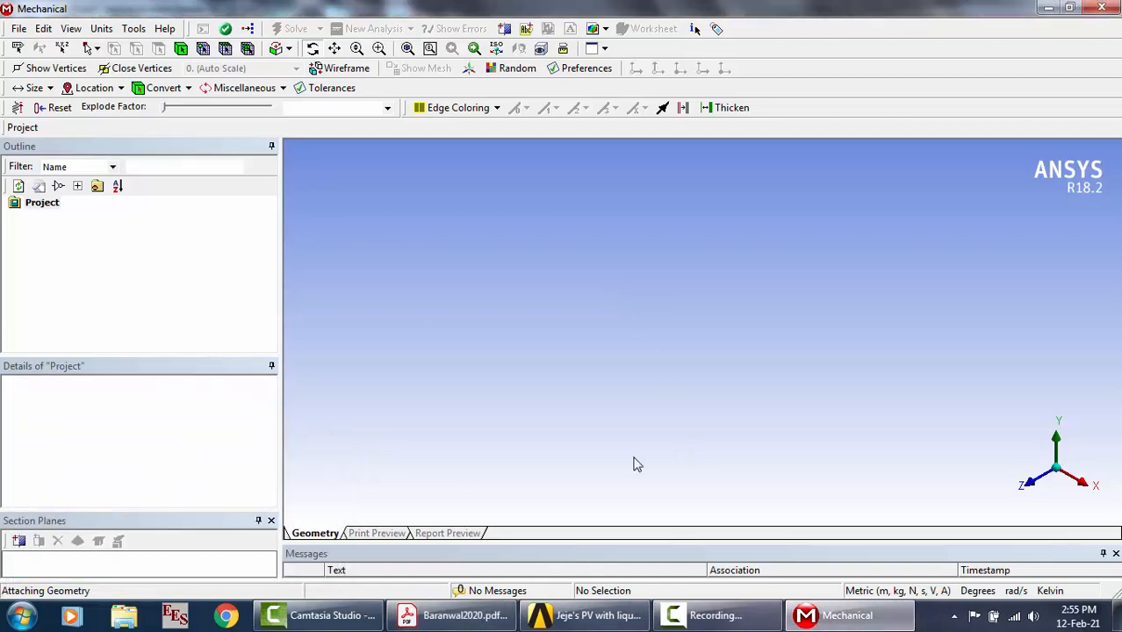
{"action": "left_click", "coordinate": [453, 615]}
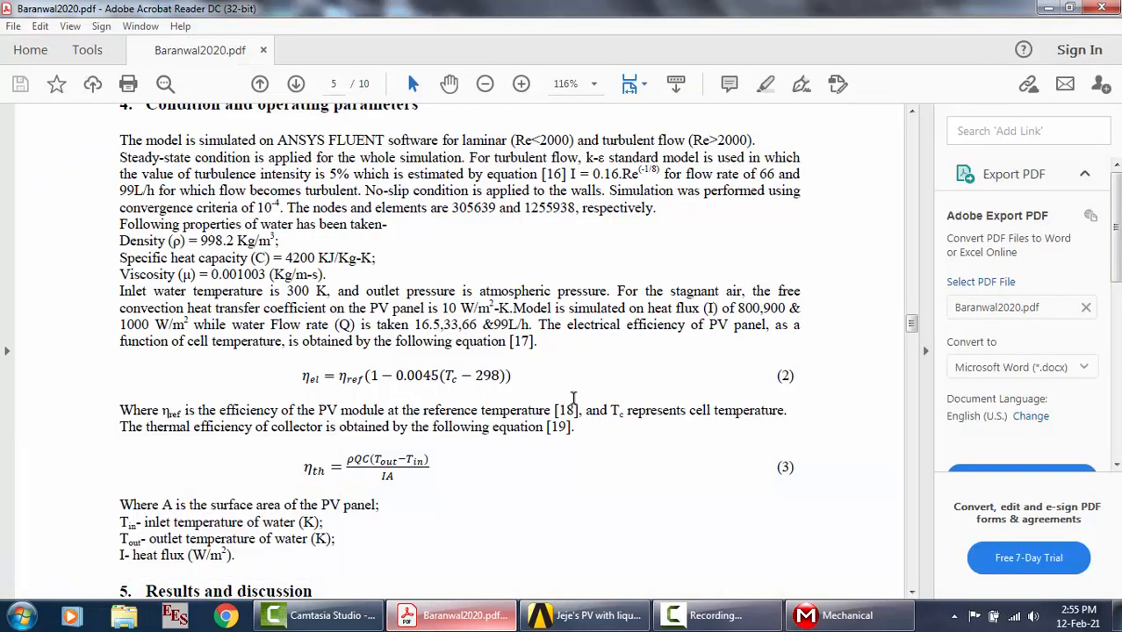
{"action": "scroll", "coordinate": [576, 399], "scroll_direction": "down", "scroll_amount": 1}
{"action": "scroll", "coordinate": [576, 398], "scroll_direction": "down", "scroll_amount": 5}
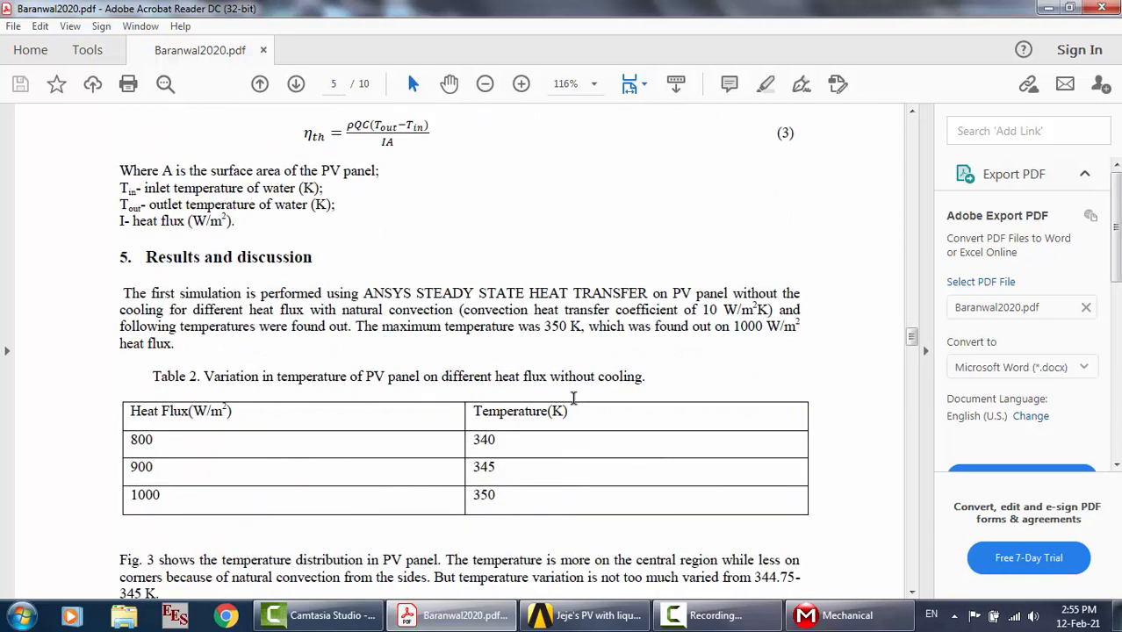
{"action": "left_click", "coordinate": [843, 615]}
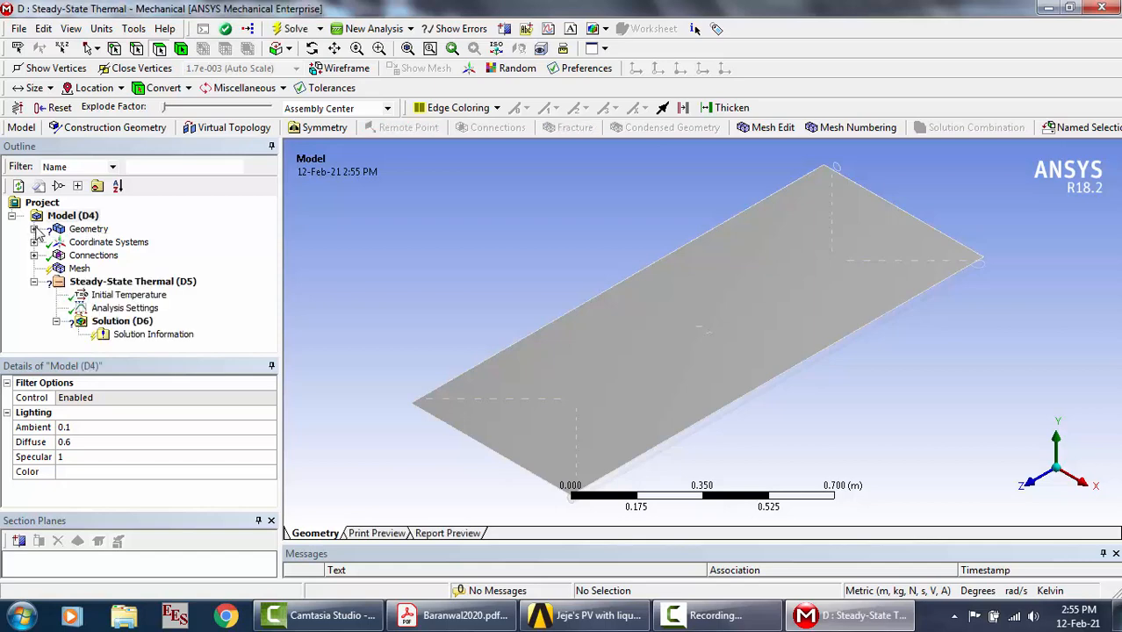
Suppress the abs body in the model's geometry
{"action": "left_click", "coordinate": [33, 229]}
{"action": "left_click", "coordinate": [95, 256]}
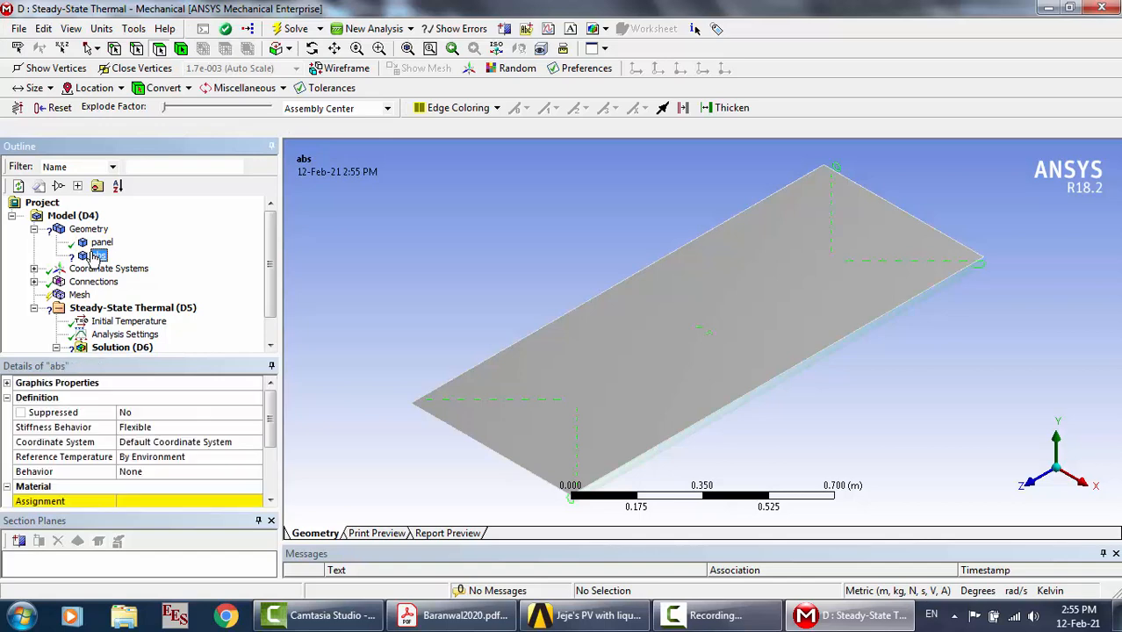
{"action": "right_click", "coordinate": [94, 255]}
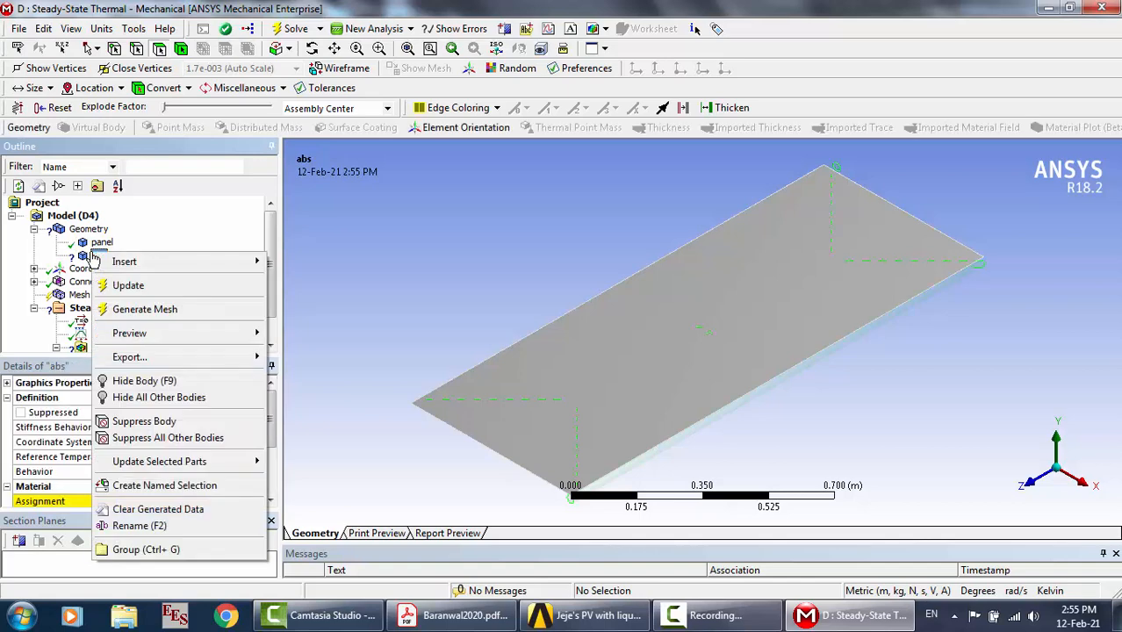
{"action": "left_click", "coordinate": [143, 422]}
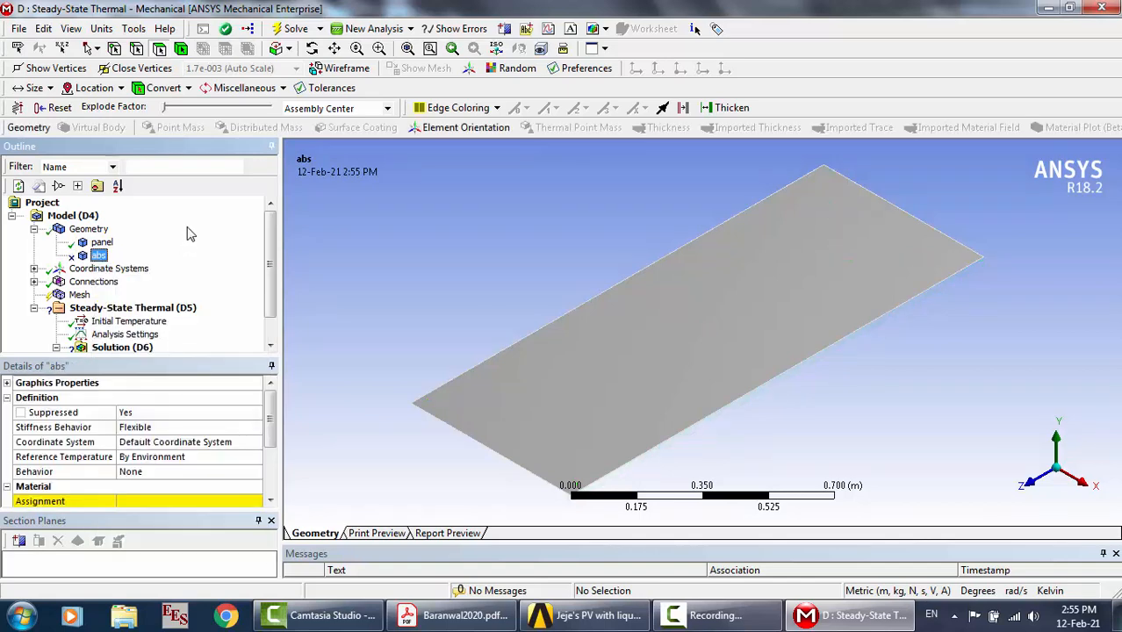
Assign the PV cell material to the panel body
{"action": "left_click", "coordinate": [102, 242]}
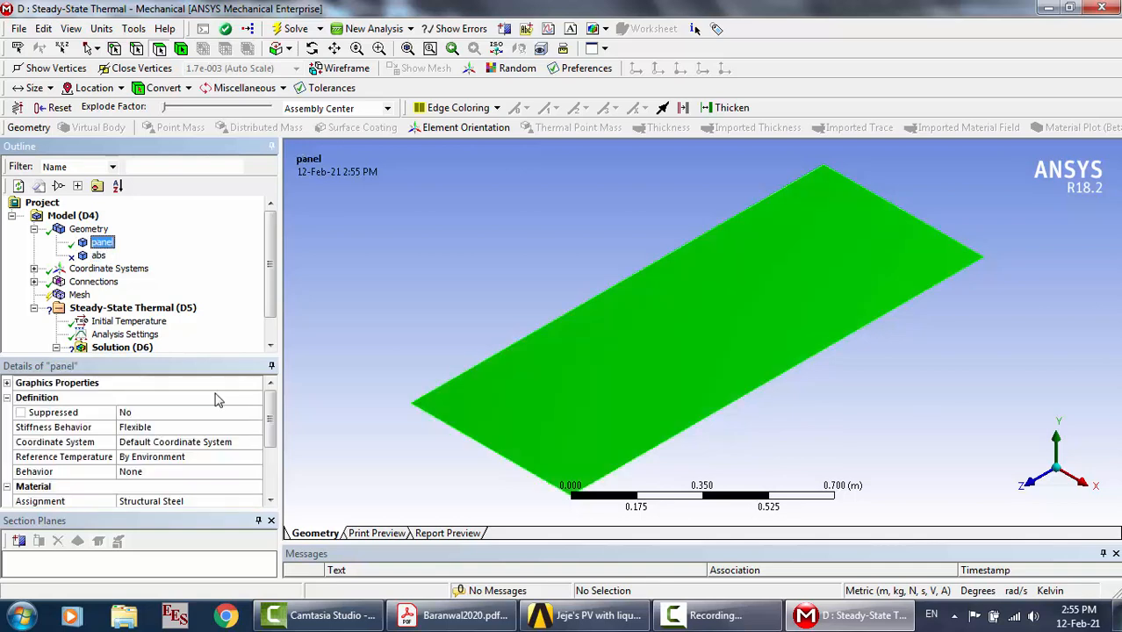
{"action": "scroll", "coordinate": [215, 439], "scroll_direction": "down", "scroll_amount": 1}
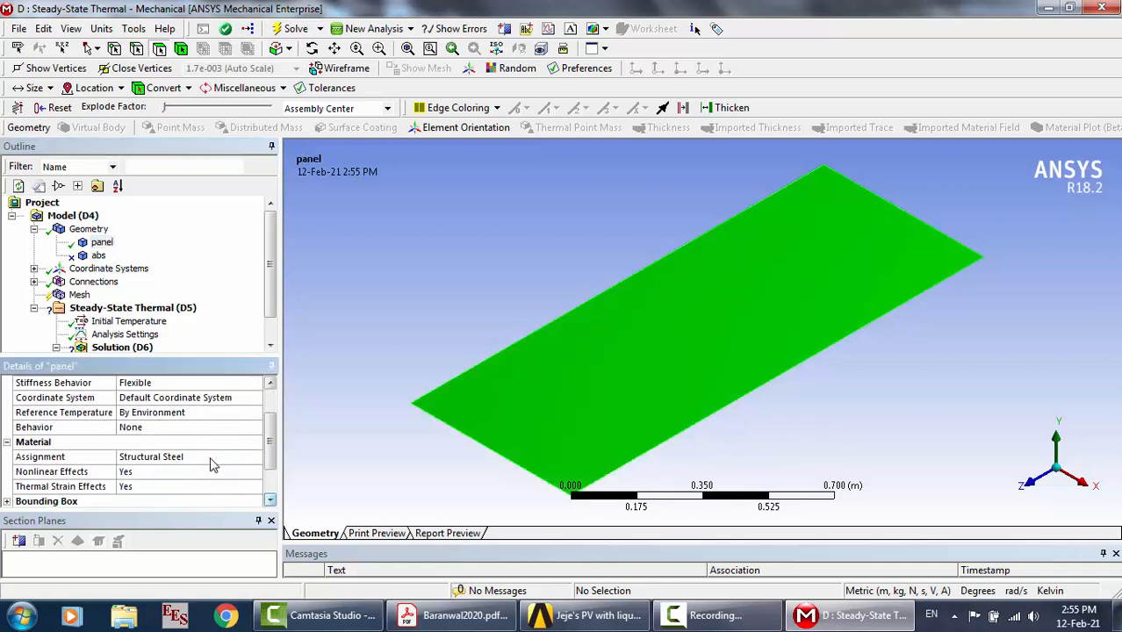
{"action": "left_click", "coordinate": [254, 463]}
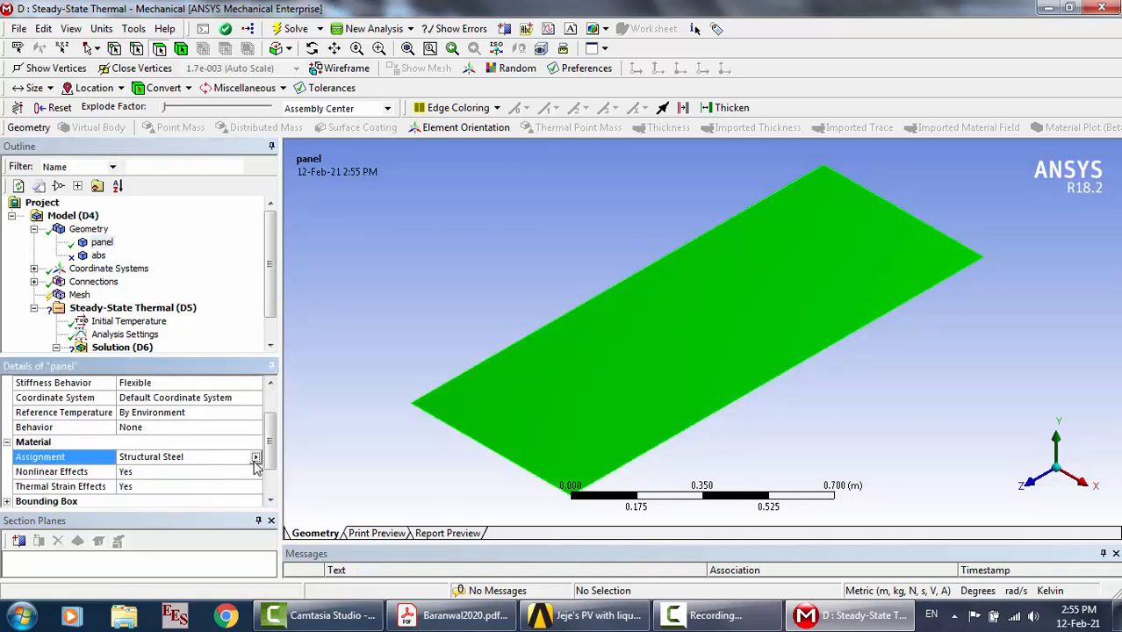
{"action": "left_click", "coordinate": [255, 458]}
{"action": "left_click", "coordinate": [283, 534]}
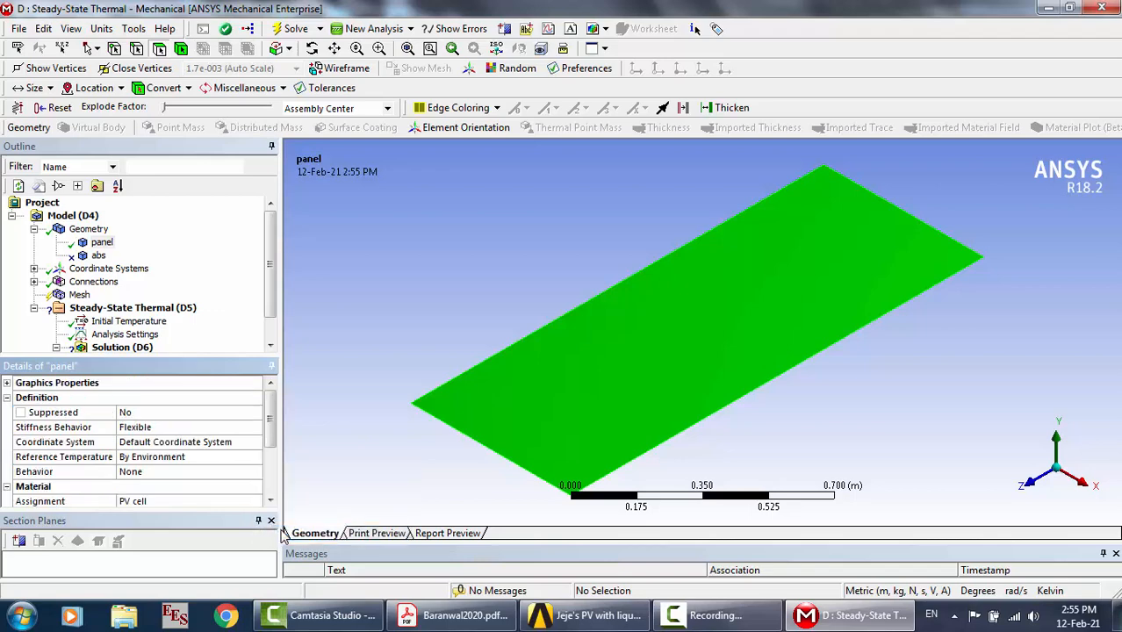
{"action": "left_click", "coordinate": [117, 244]}
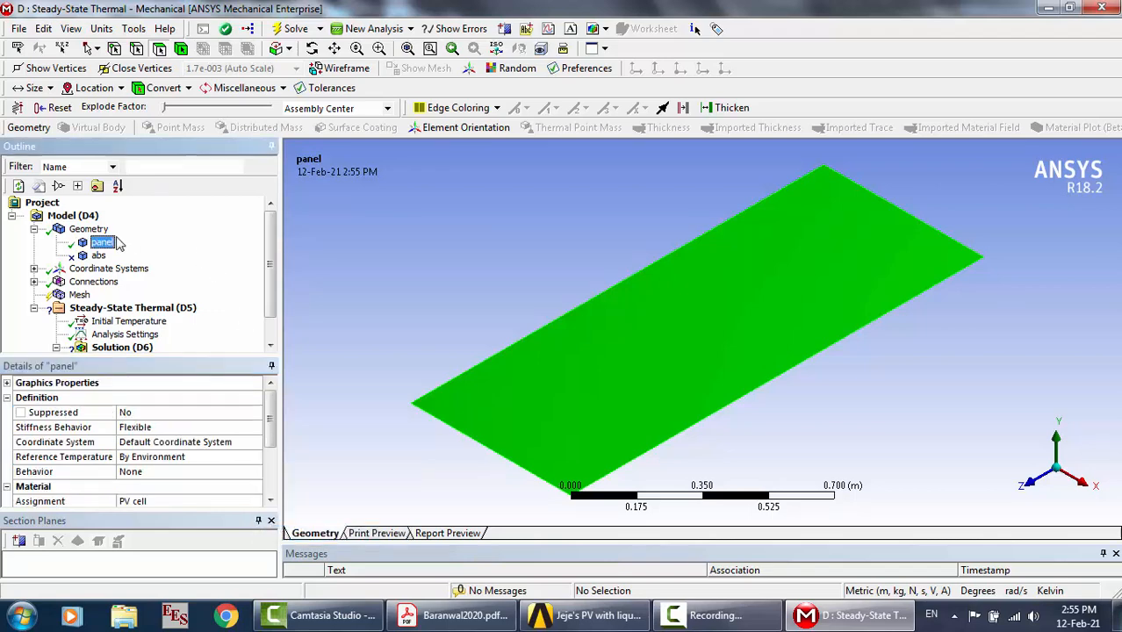
{"action": "left_click", "coordinate": [35, 229]}
Set the Relevance Center in the mesh sizing settings to Fine
{"action": "left_click", "coordinate": [79, 268]}
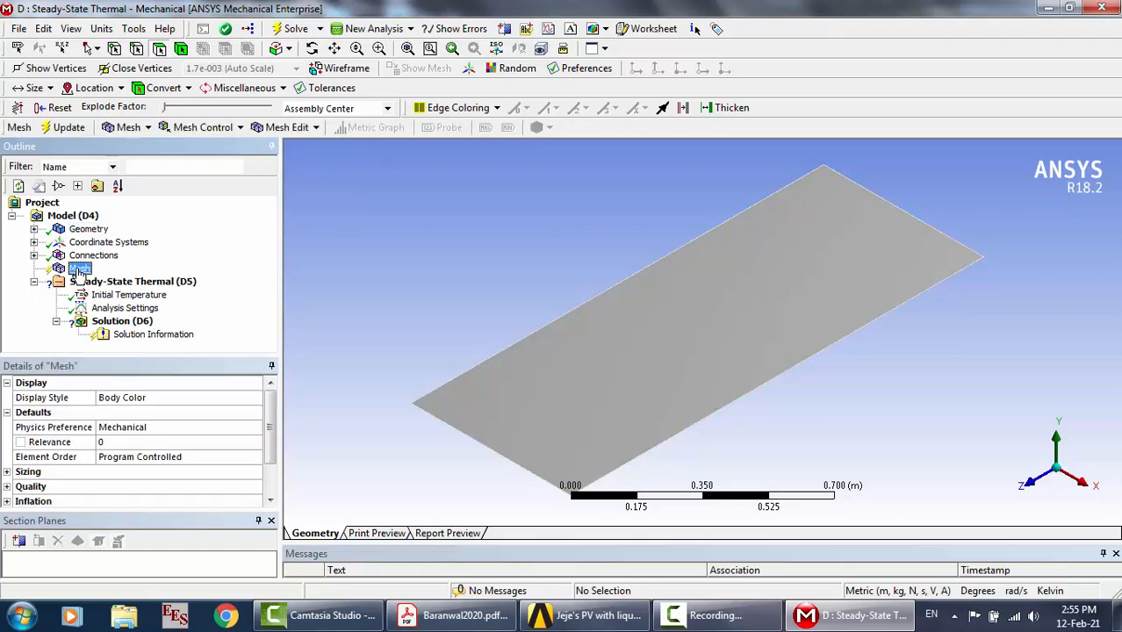
{"action": "left_click", "coordinate": [5, 474]}
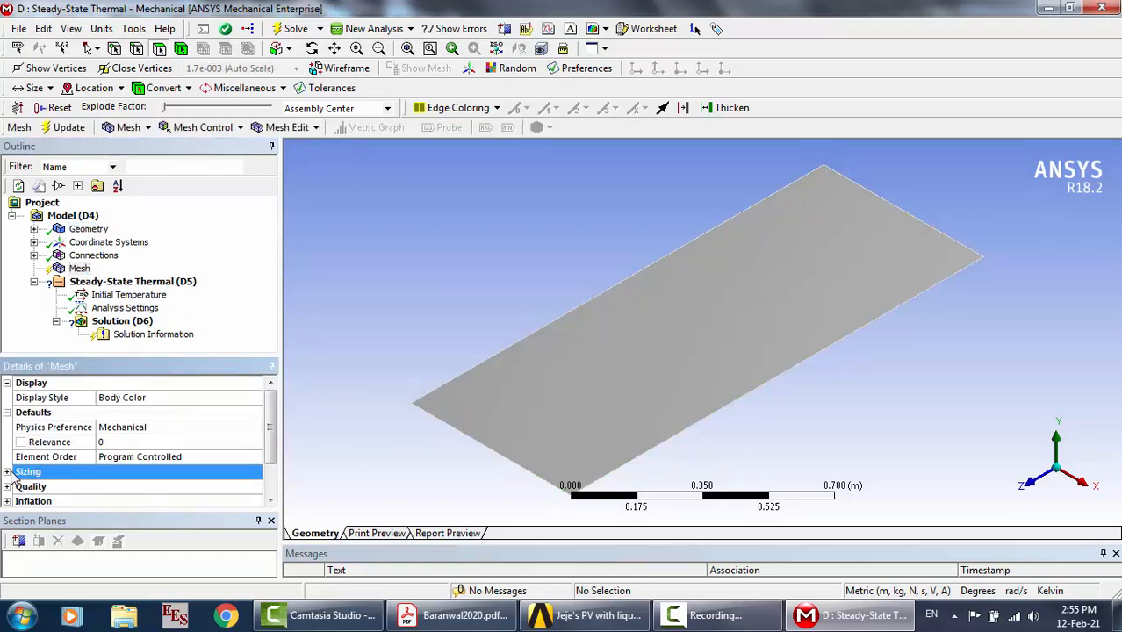
{"action": "left_click", "coordinate": [7, 473]}
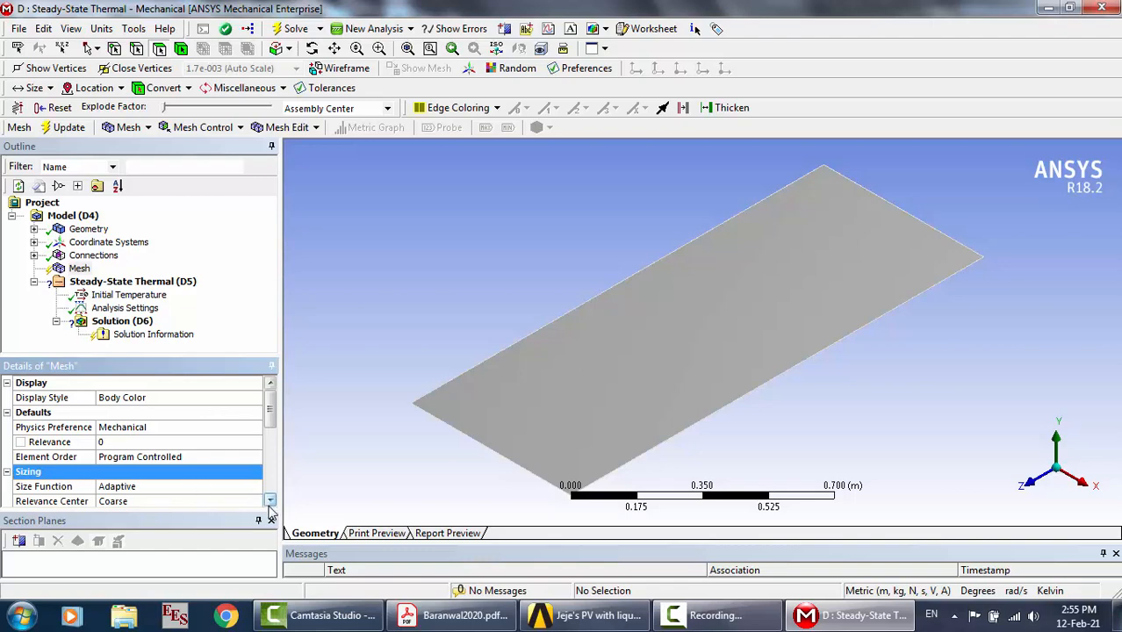
{"action": "scroll", "coordinate": [271, 508], "scroll_direction": "down", "scroll_amount": 1}
{"action": "left_click", "coordinate": [166, 458]}
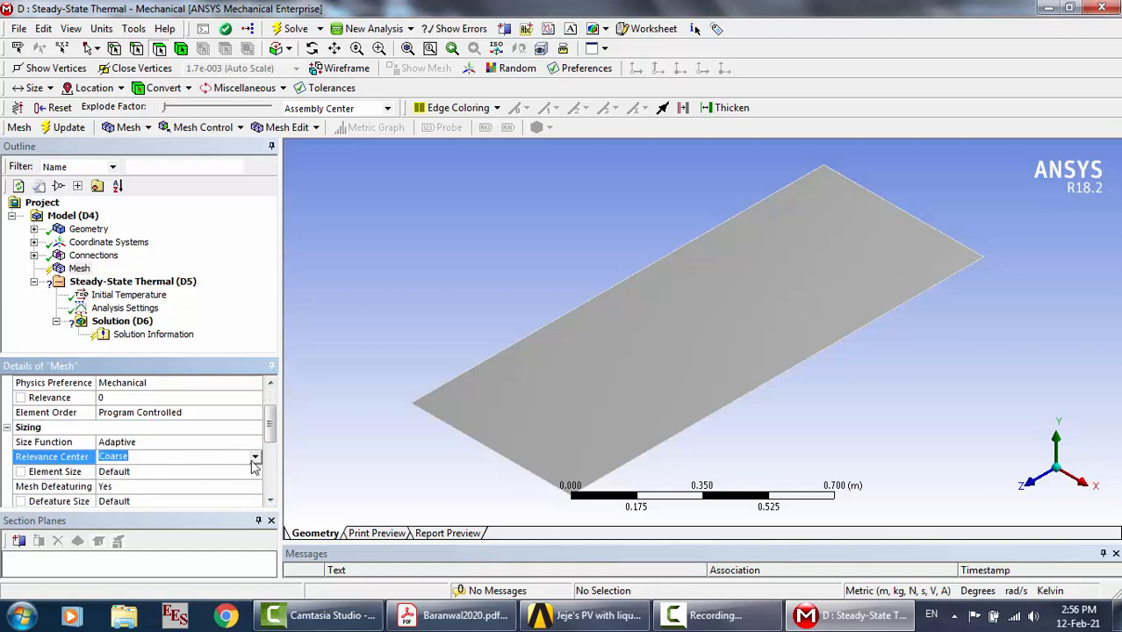
{"action": "left_click", "coordinate": [256, 457]}
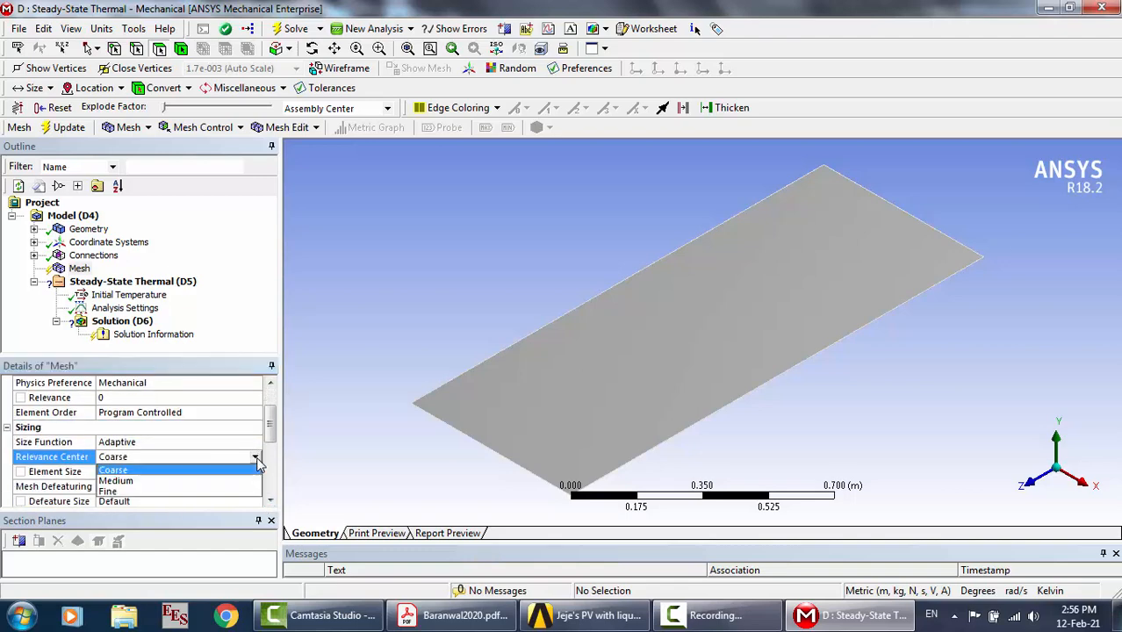
{"action": "left_click", "coordinate": [150, 489]}
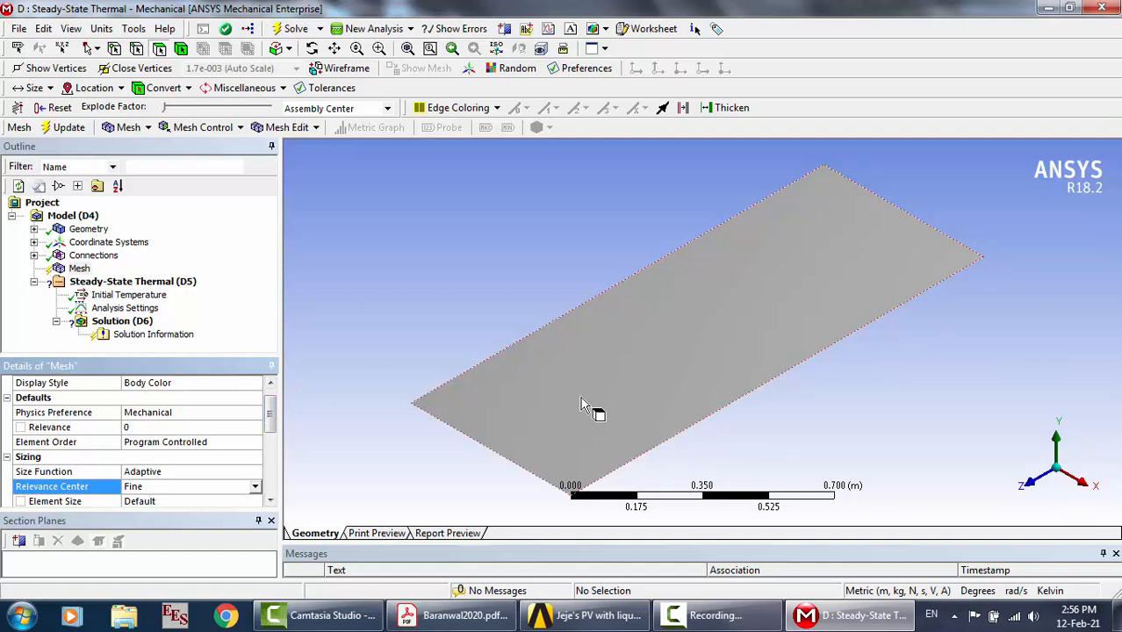
Set the steady-state thermal analysis's uniform initial temperature to 300.15 K
{"action": "left_click", "coordinate": [124, 297]}
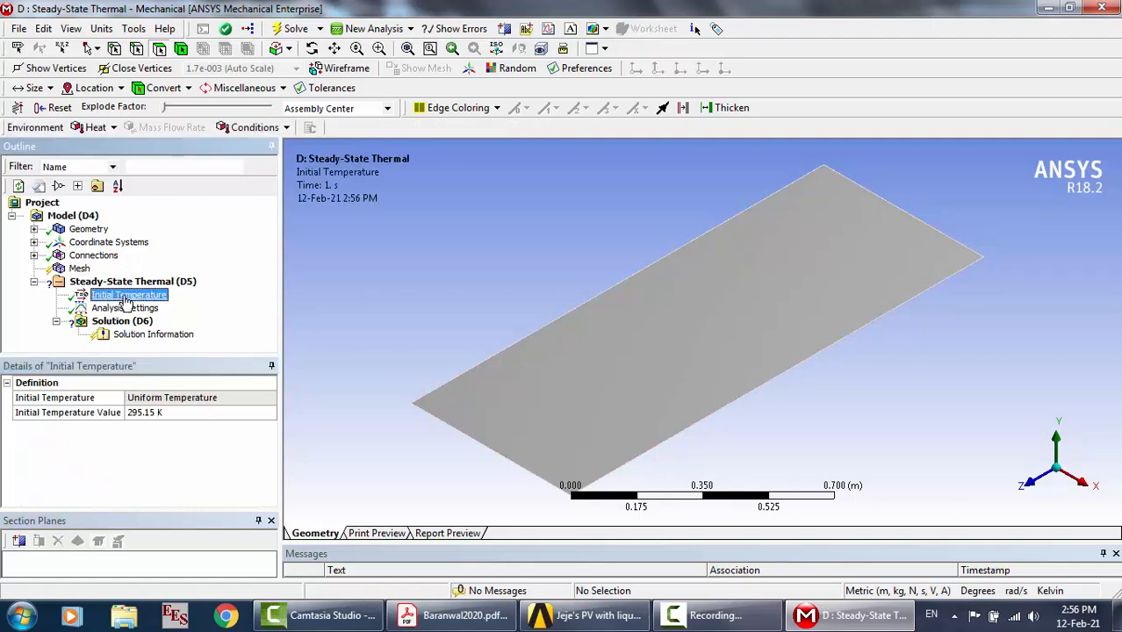
{"action": "left_click", "coordinate": [166, 413]}
{"action": "type", "text": "300."}
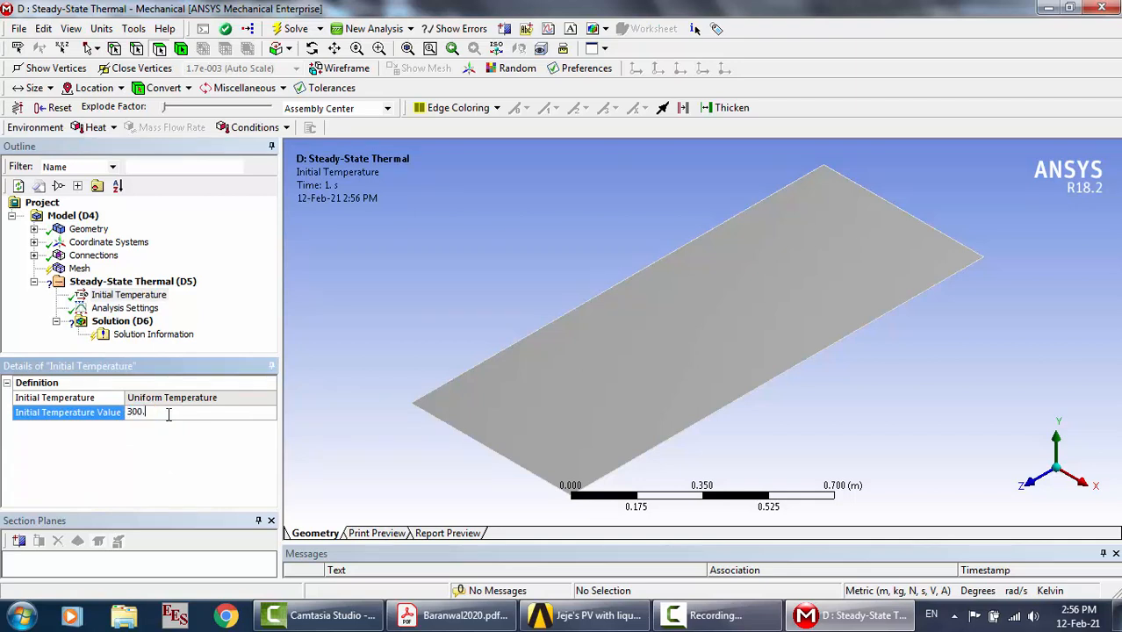
{"action": "type", "text": "15"}
{"action": "key", "text": "Return"}
Update the mesh to generate the panel's elements
{"action": "left_click", "coordinate": [79, 268]}
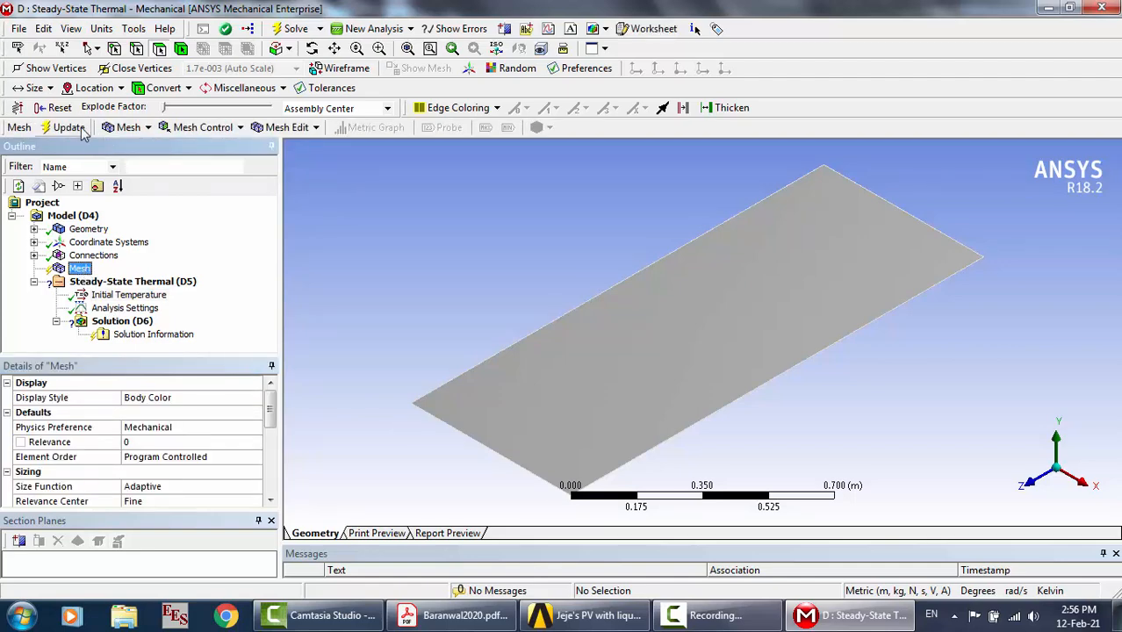
{"action": "right_click", "coordinate": [84, 267]}
{"action": "left_click", "coordinate": [123, 299]}
Check the heat flux values and convection coefficient for the uncooled panel in the paper, returning to the mesh in Mechanical
{"action": "left_click", "coordinate": [452, 615]}
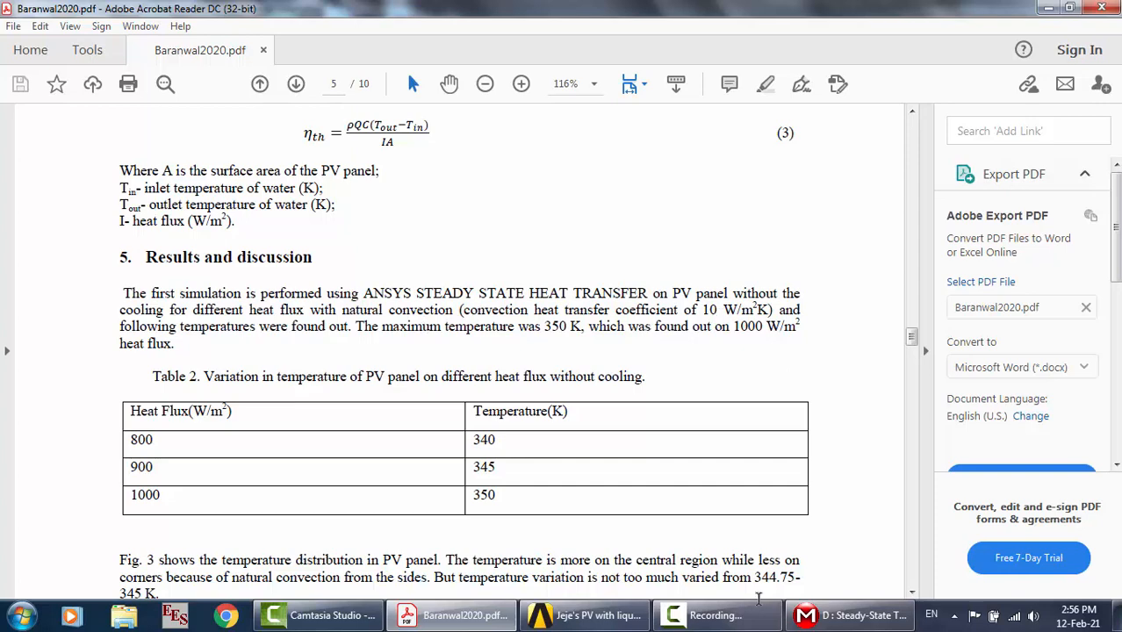
{"action": "left_click", "coordinate": [713, 615]}
{"action": "left_click", "coordinate": [852, 615]}
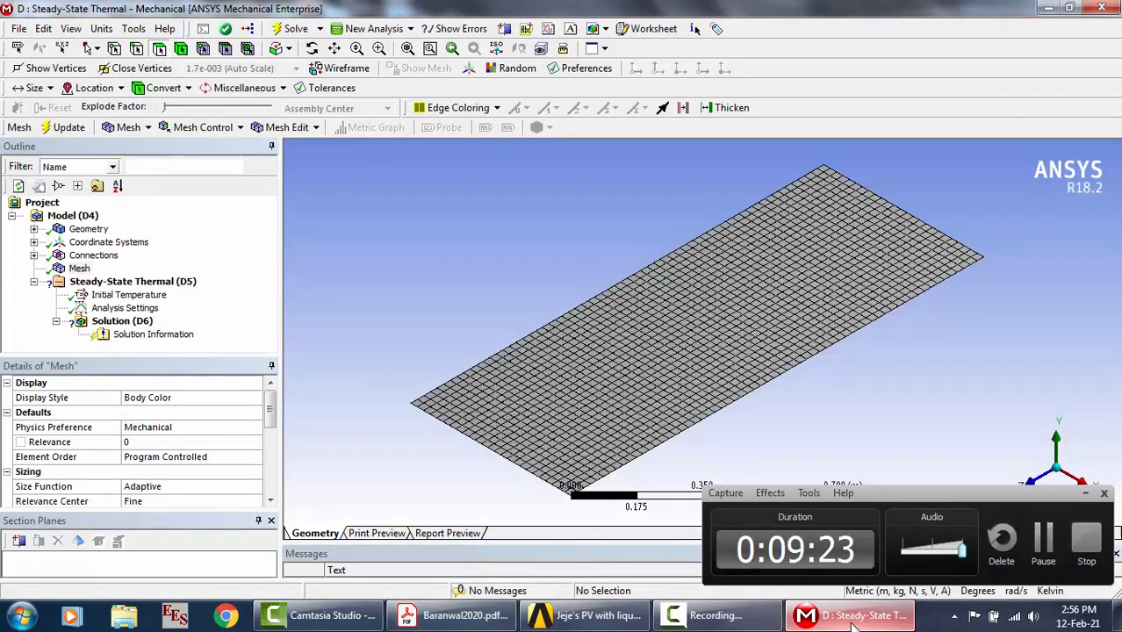
{"action": "left_click", "coordinate": [1086, 494]}
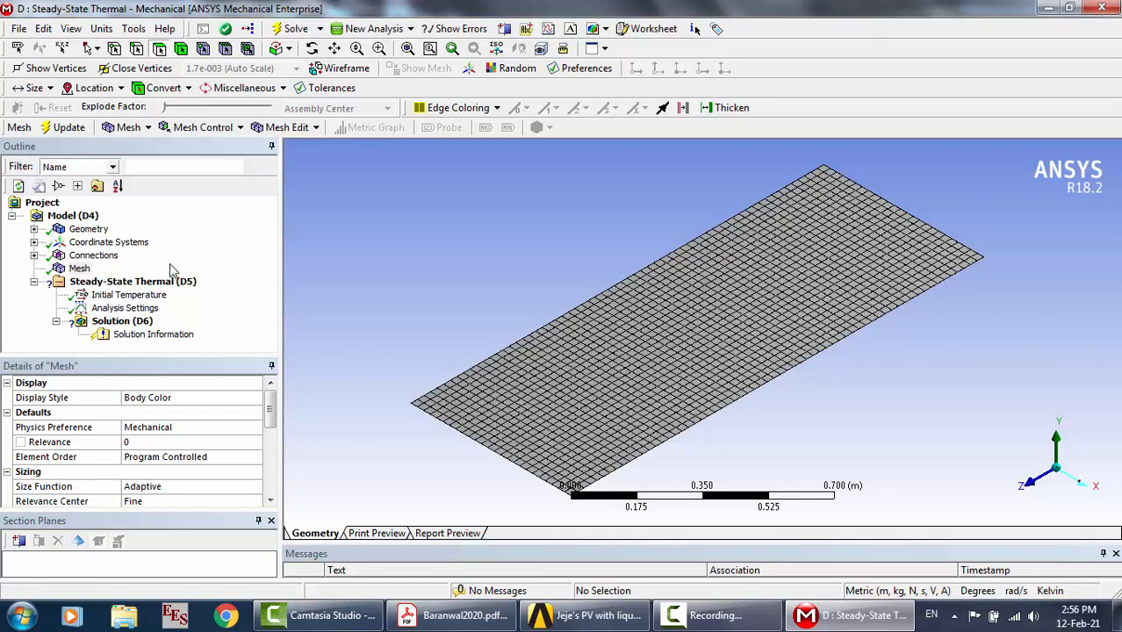
Add a heat flux load to the steady-state thermal analysis and scope it to the panel's top face
{"action": "left_click", "coordinate": [128, 296]}
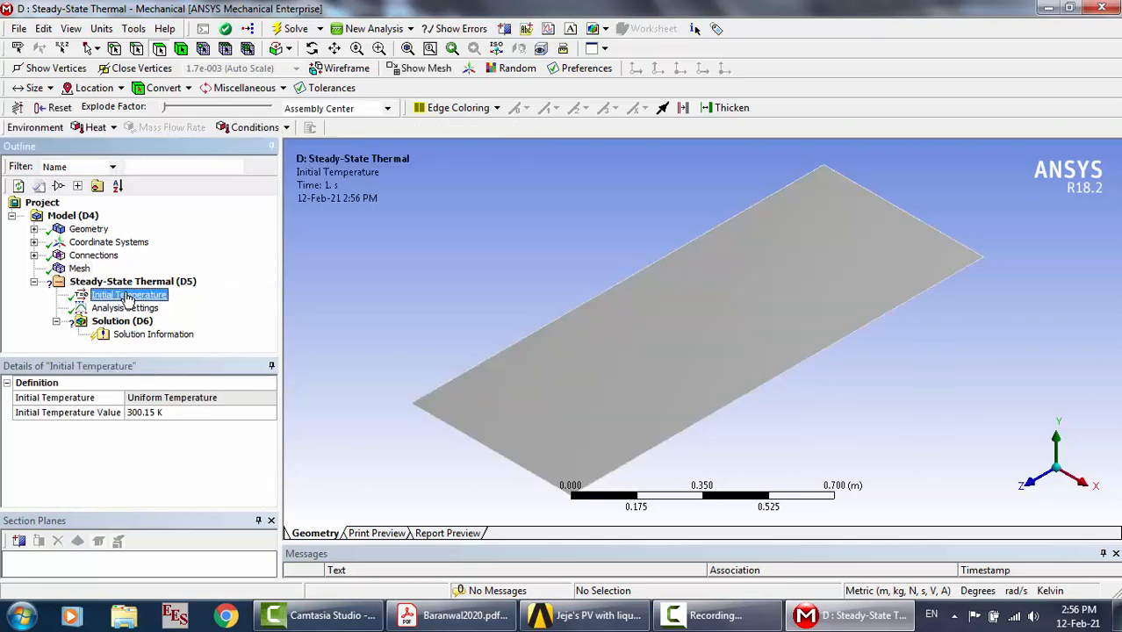
{"action": "left_click", "coordinate": [114, 309]}
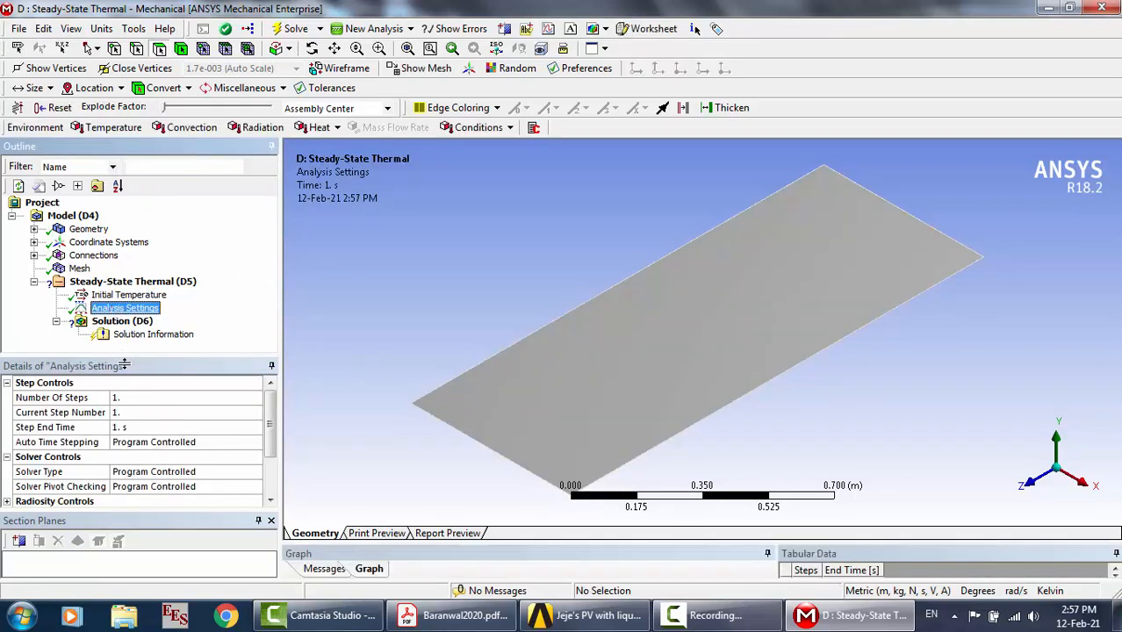
{"action": "left_click", "coordinate": [130, 281]}
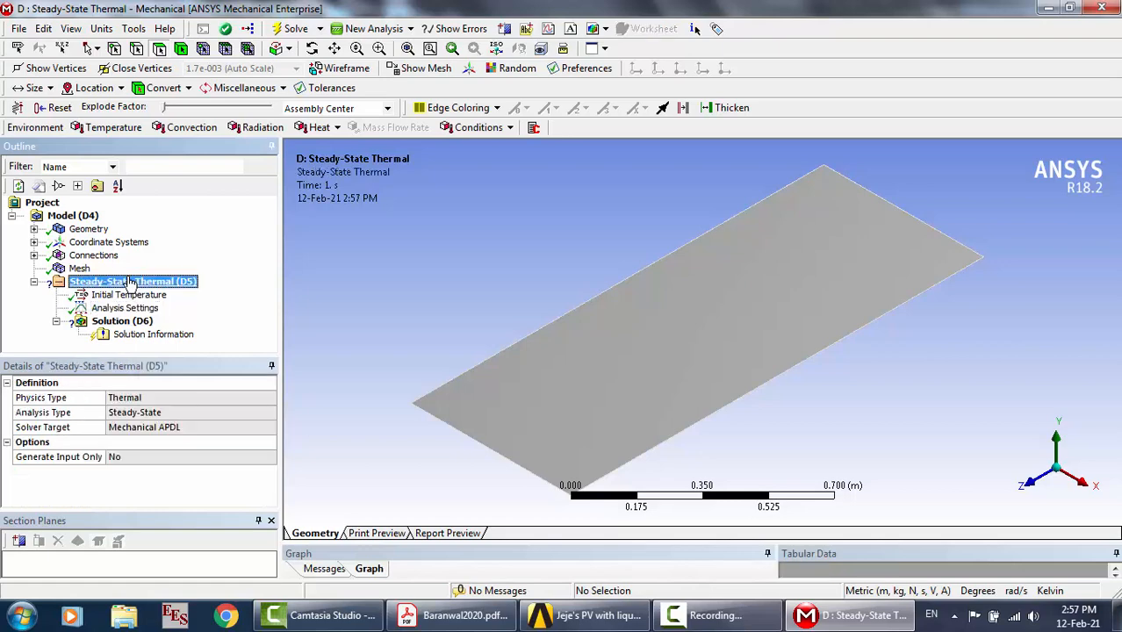
{"action": "right_click", "coordinate": [130, 281]}
{"action": "mouse_move", "coordinate": [206, 290]}
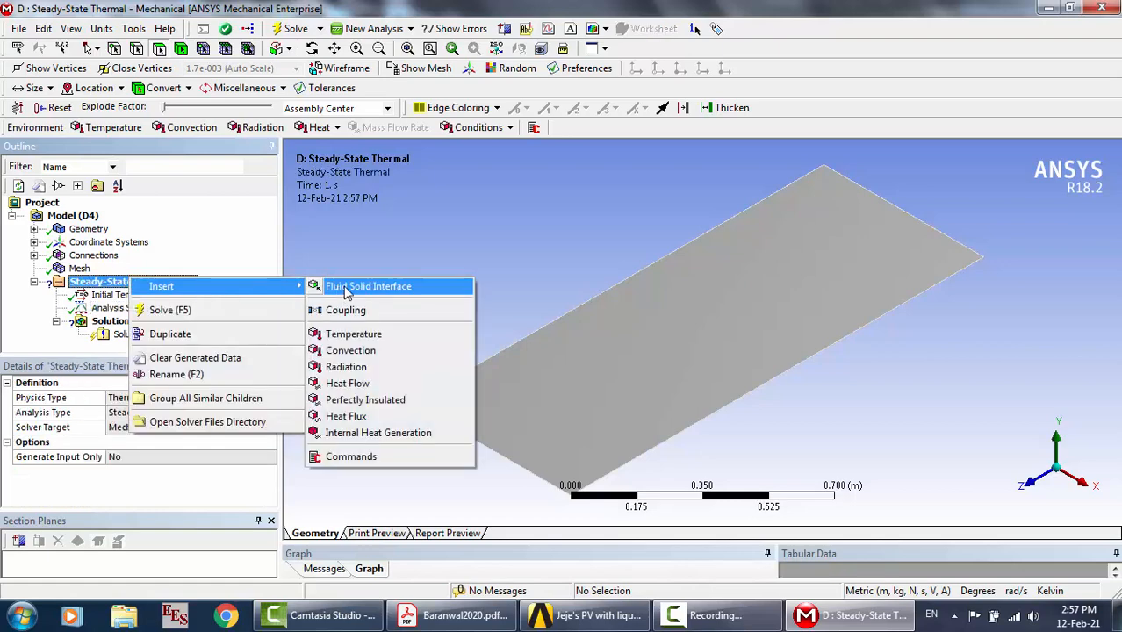
{"action": "left_click", "coordinate": [366, 416]}
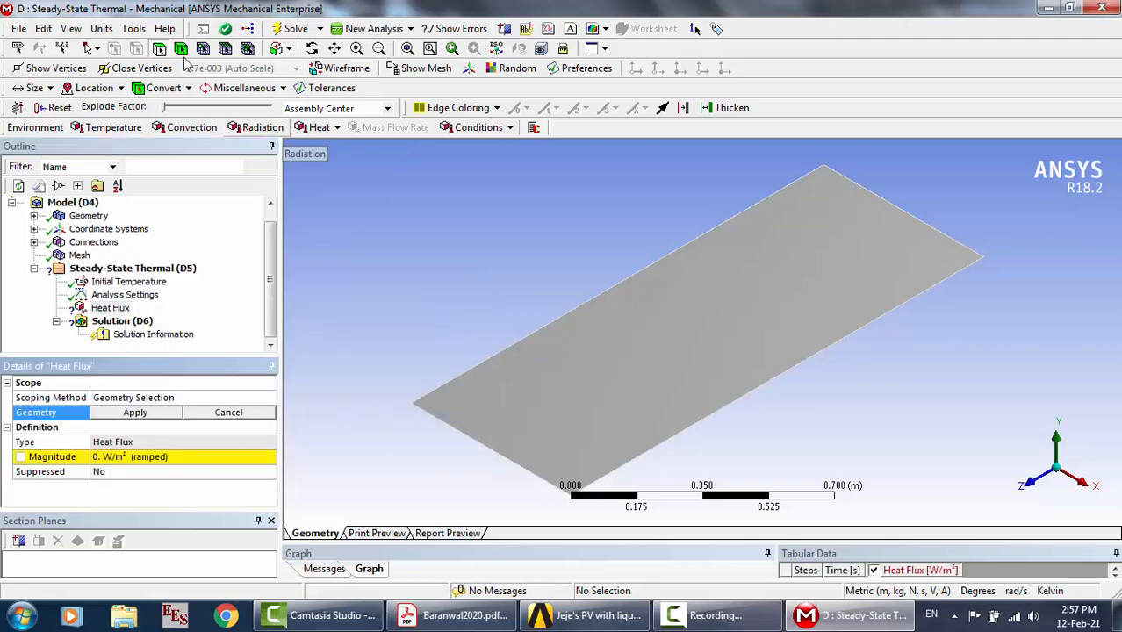
{"action": "left_click", "coordinate": [700, 363]}
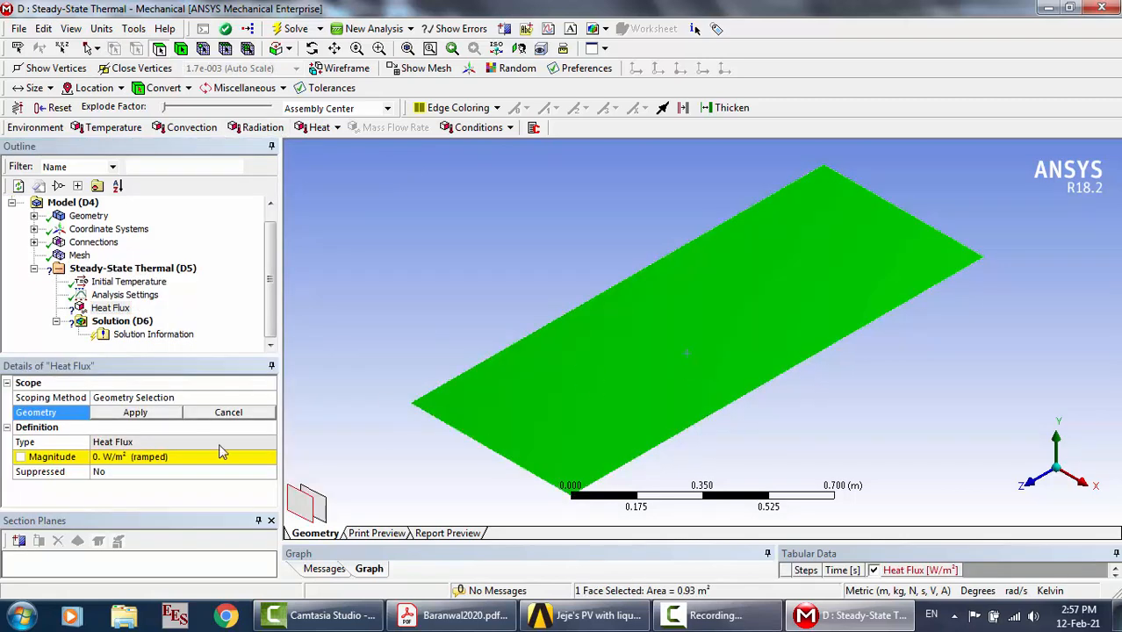
{"action": "left_click", "coordinate": [154, 418]}
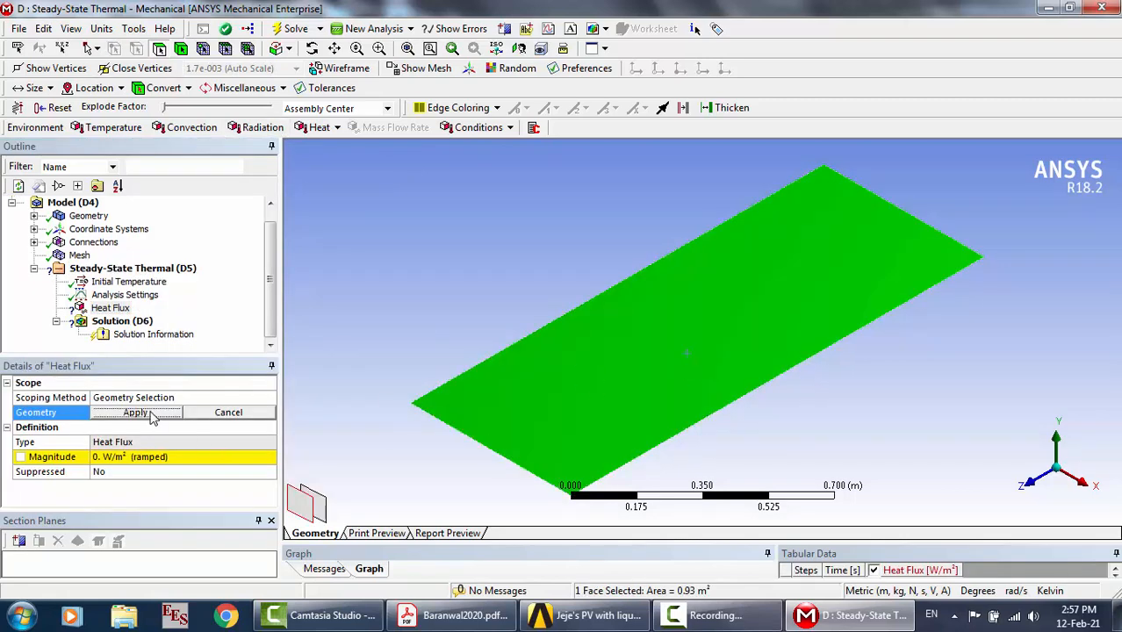
Set the heat flux magnitude to 900 W/m² and check it against the paper's table for the uncooled panel
{"action": "left_click", "coordinate": [124, 461]}
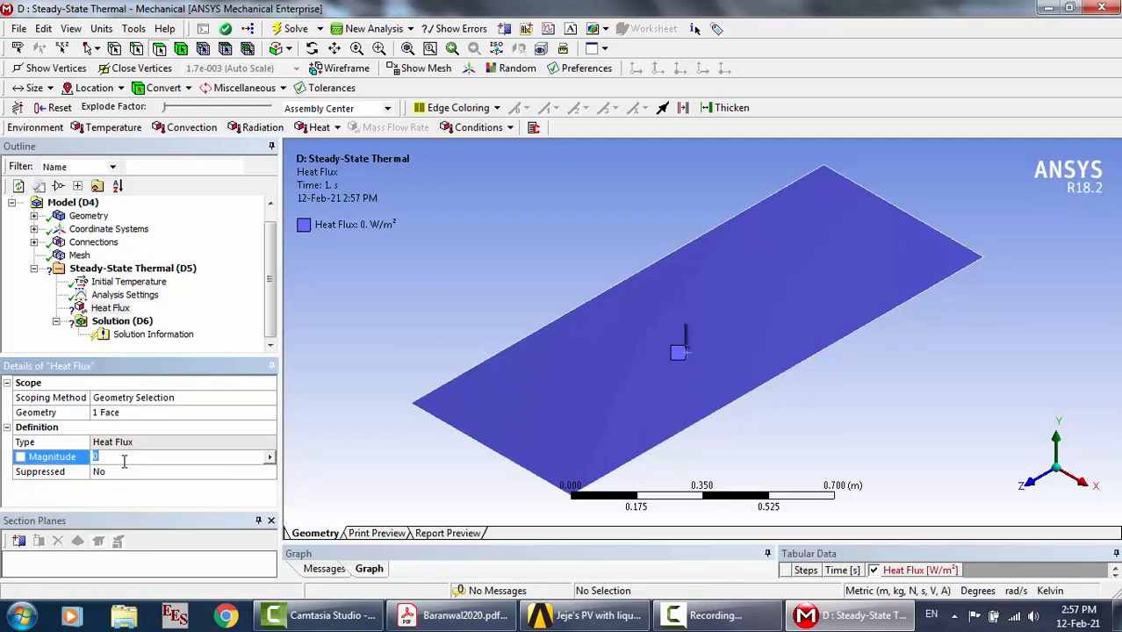
{"action": "type", "text": "900"}
{"action": "key", "text": "Return"}
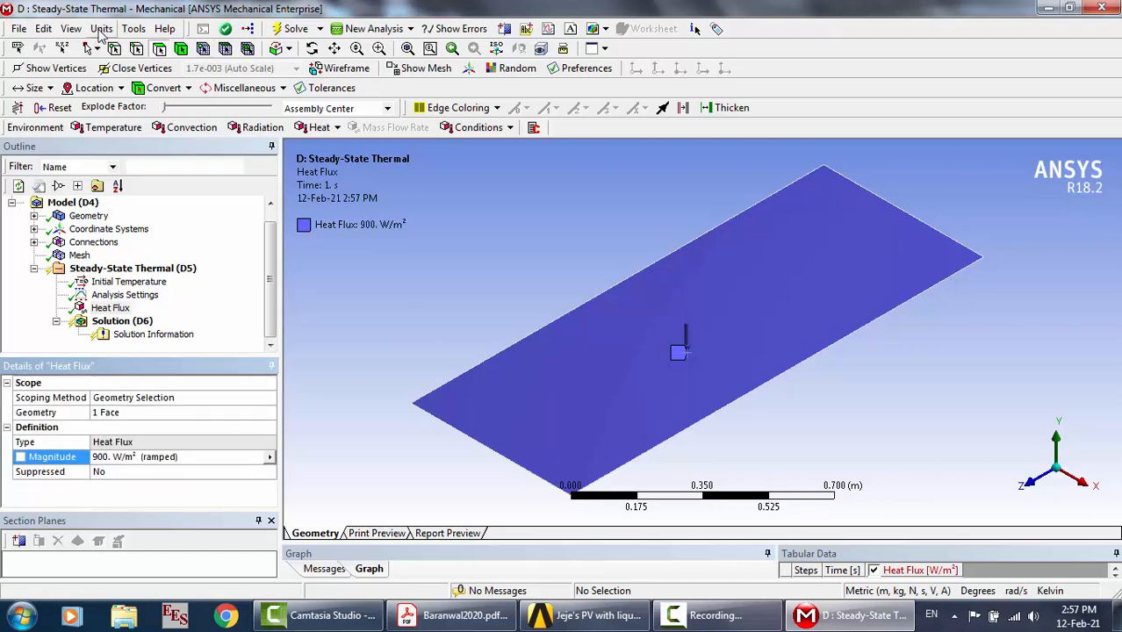
{"action": "left_click", "coordinate": [98, 32]}
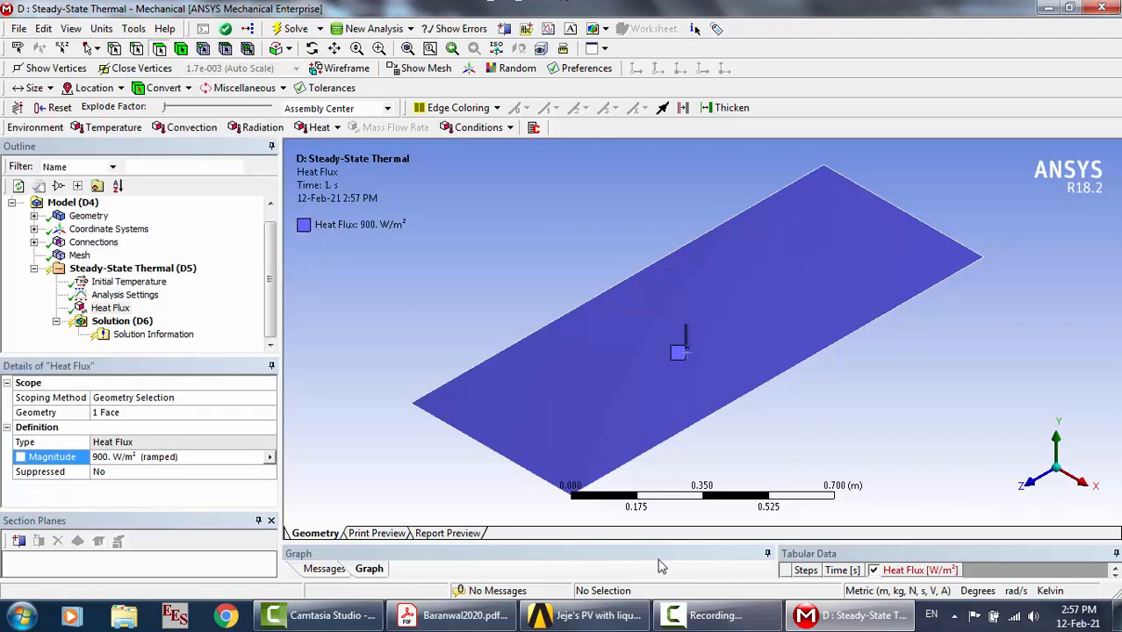
{"action": "left_click", "coordinate": [453, 615]}
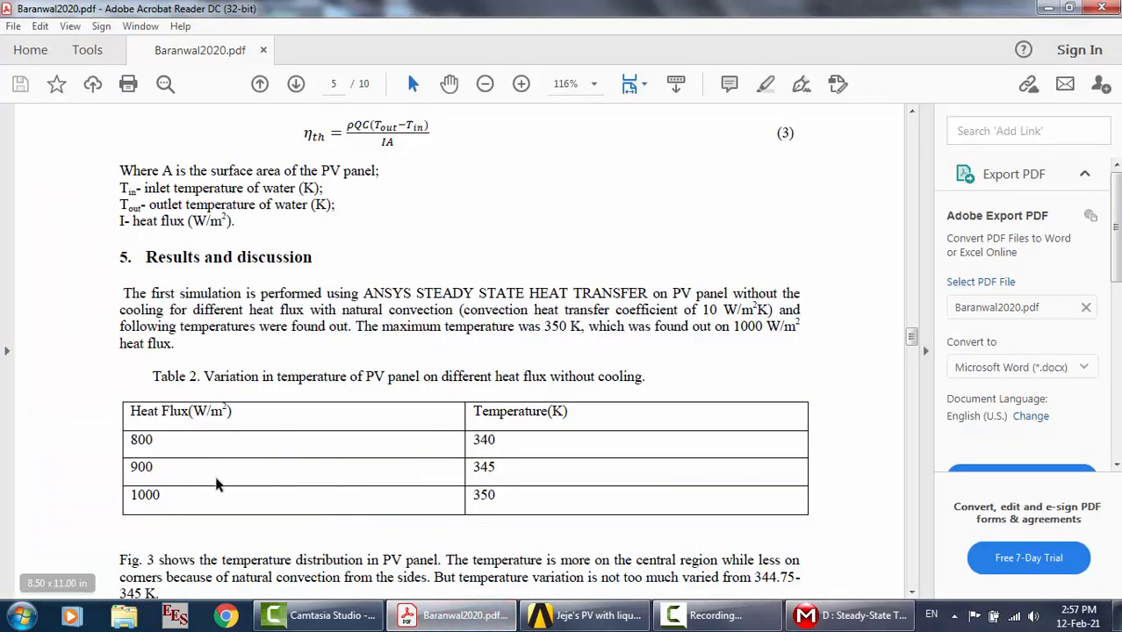
{"action": "scroll", "coordinate": [217, 483], "scroll_direction": "down", "scroll_amount": 5}
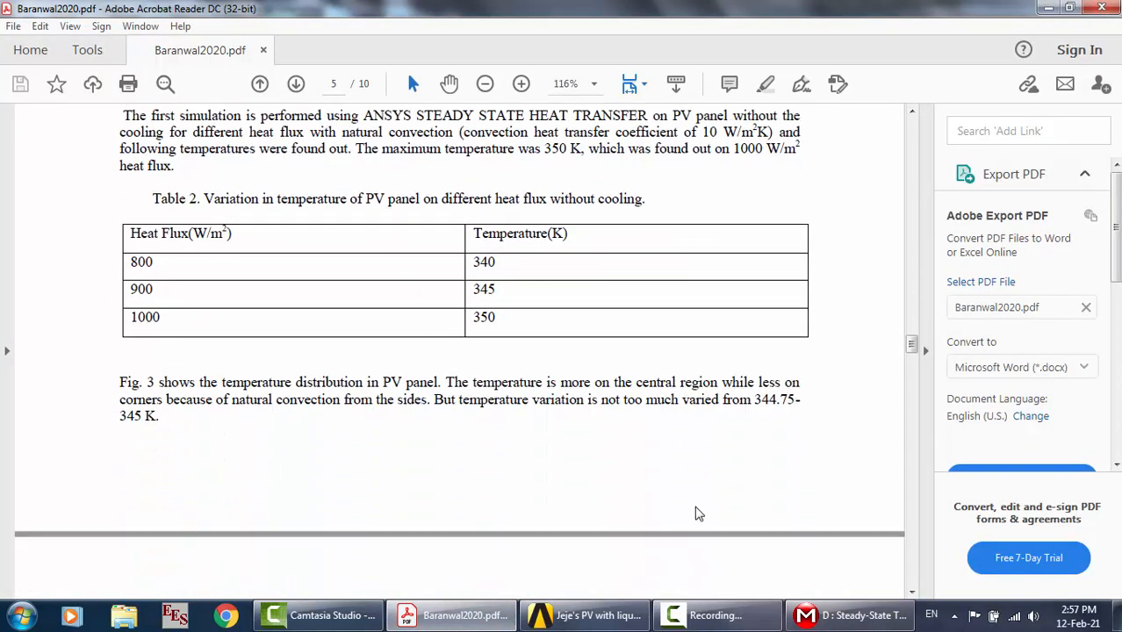
{"action": "left_click", "coordinate": [830, 616]}
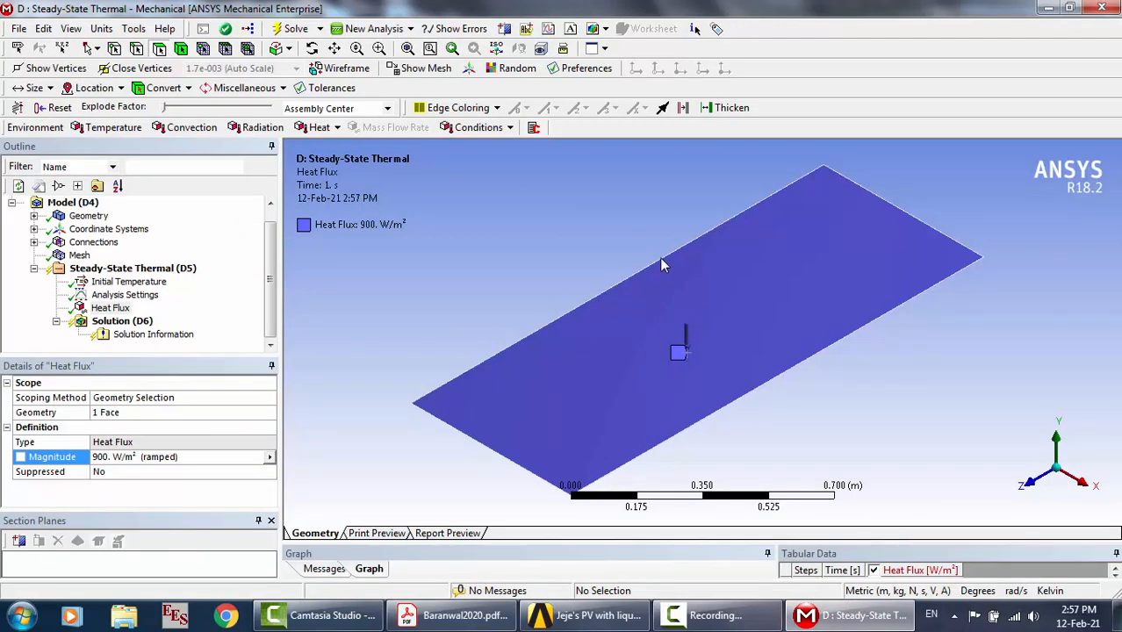
Select the panel's top face together with the opposite large face on its underside
{"action": "left_click", "coordinate": [726, 312]}
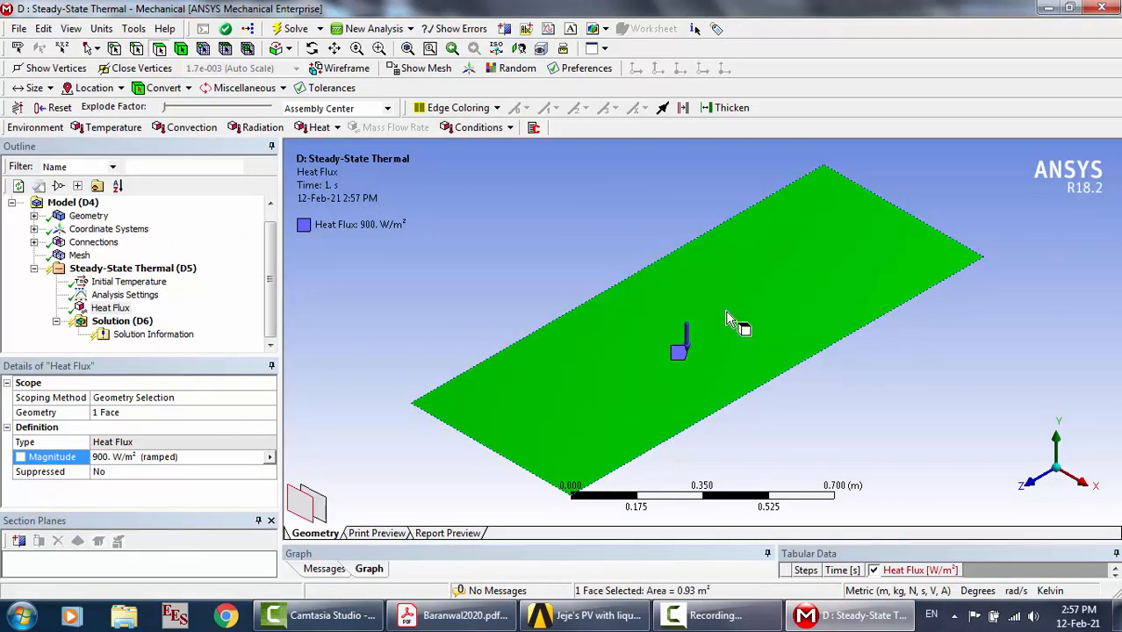
{"action": "left_click", "coordinate": [311, 48]}
{"action": "left_click_drag", "start_coordinate": [741, 290], "coordinate": [482, 320]}
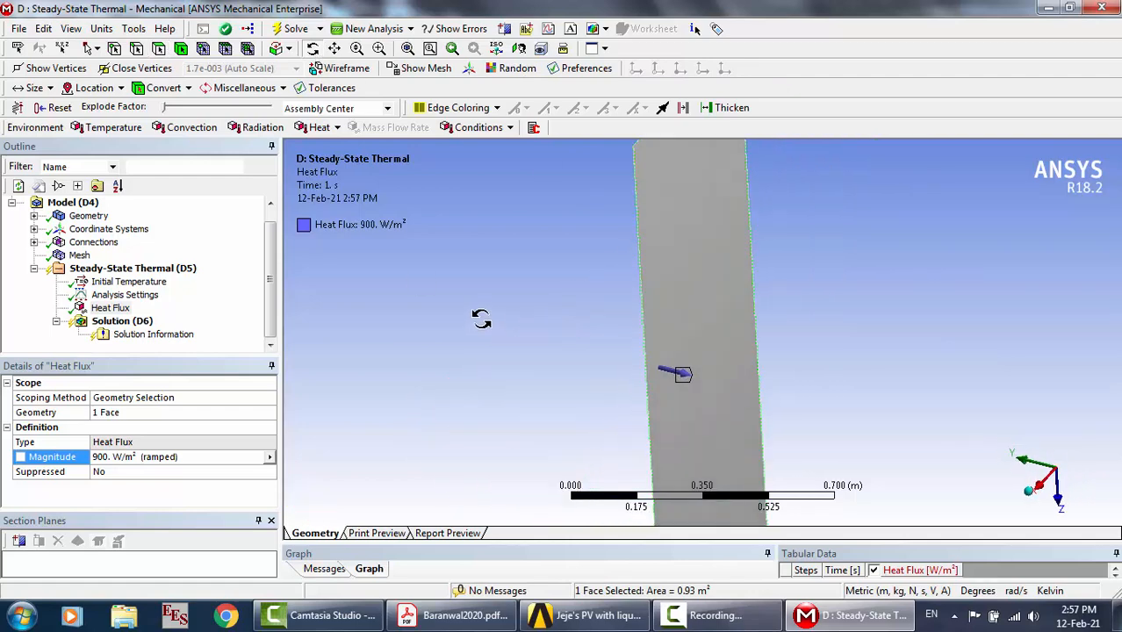
{"action": "left_click", "coordinate": [159, 50]}
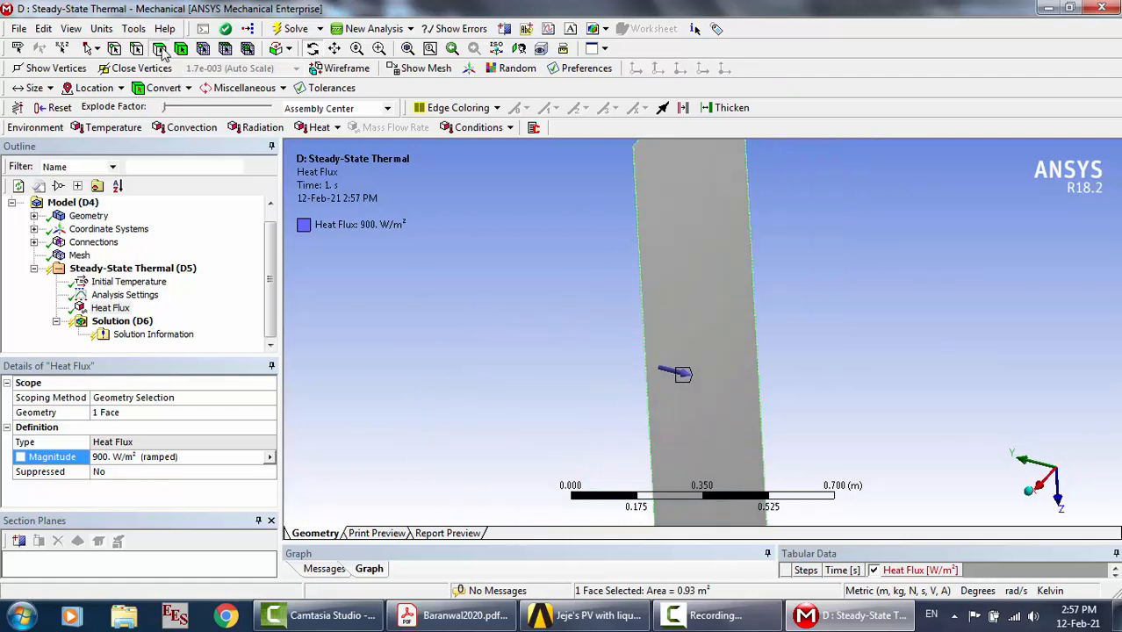
{"action": "left_click", "coordinate": [704, 275], "text": "ctrl"}
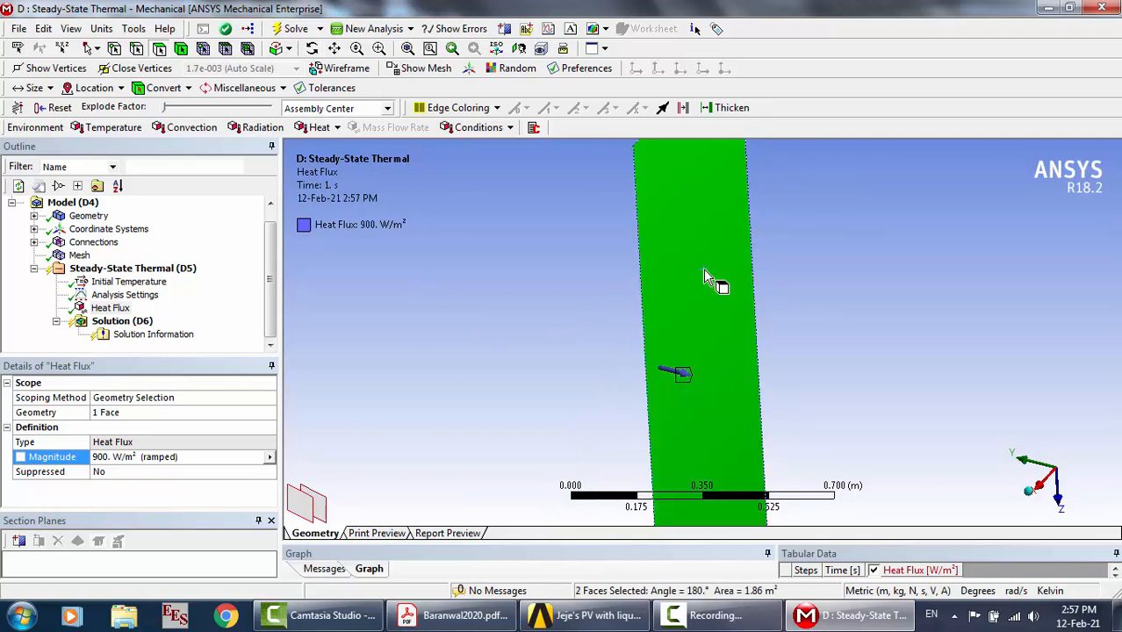
{"action": "right_click", "coordinate": [704, 269]}
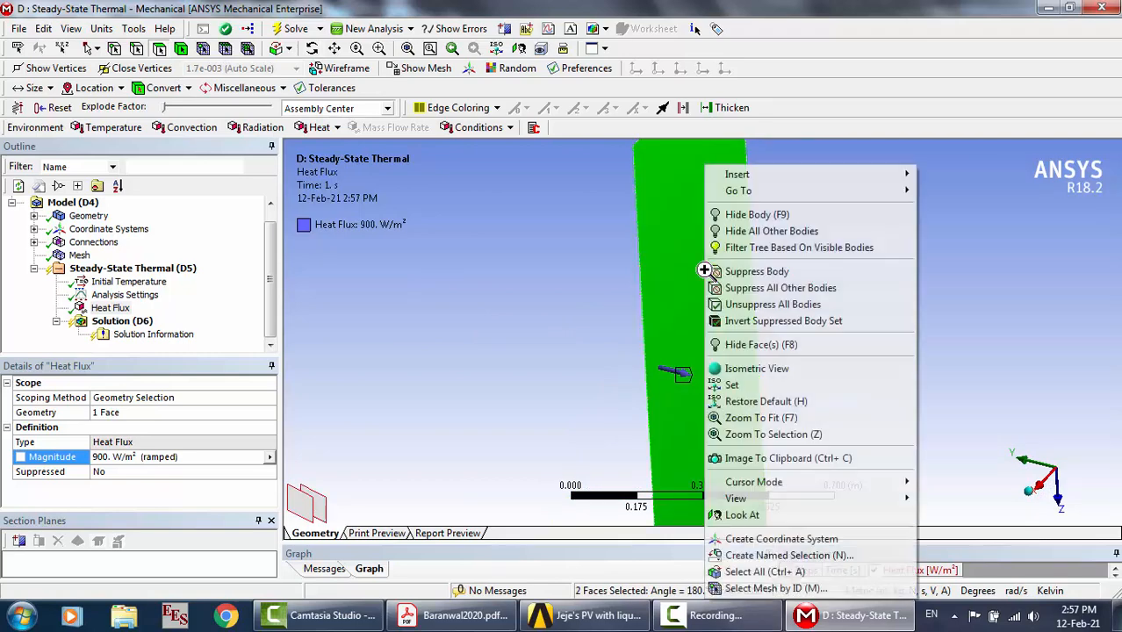
{"action": "left_click", "coordinate": [761, 557]}
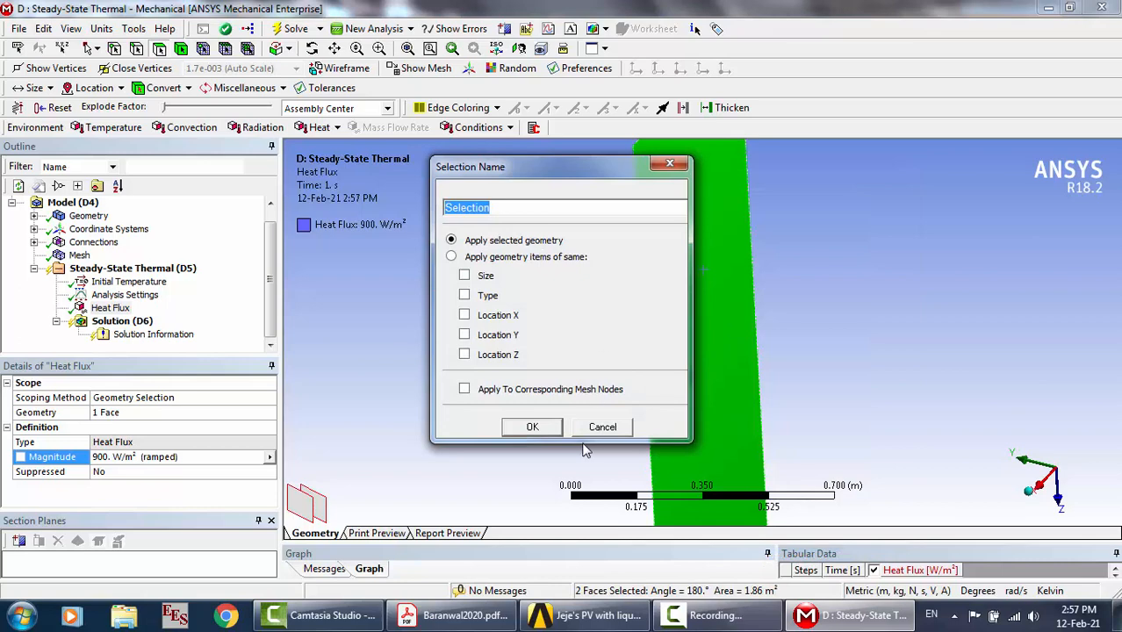
{"action": "left_click", "coordinate": [595, 432]}
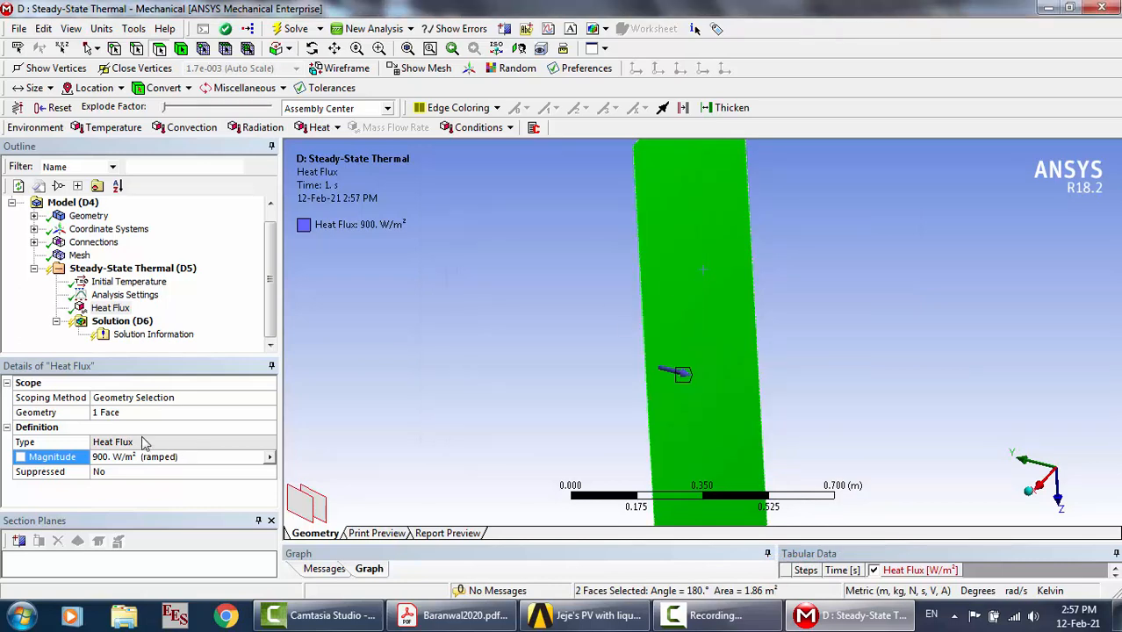
Add a convection load to the steady-state thermal analysis on the two selected panel faces
{"action": "left_click", "coordinate": [103, 271]}
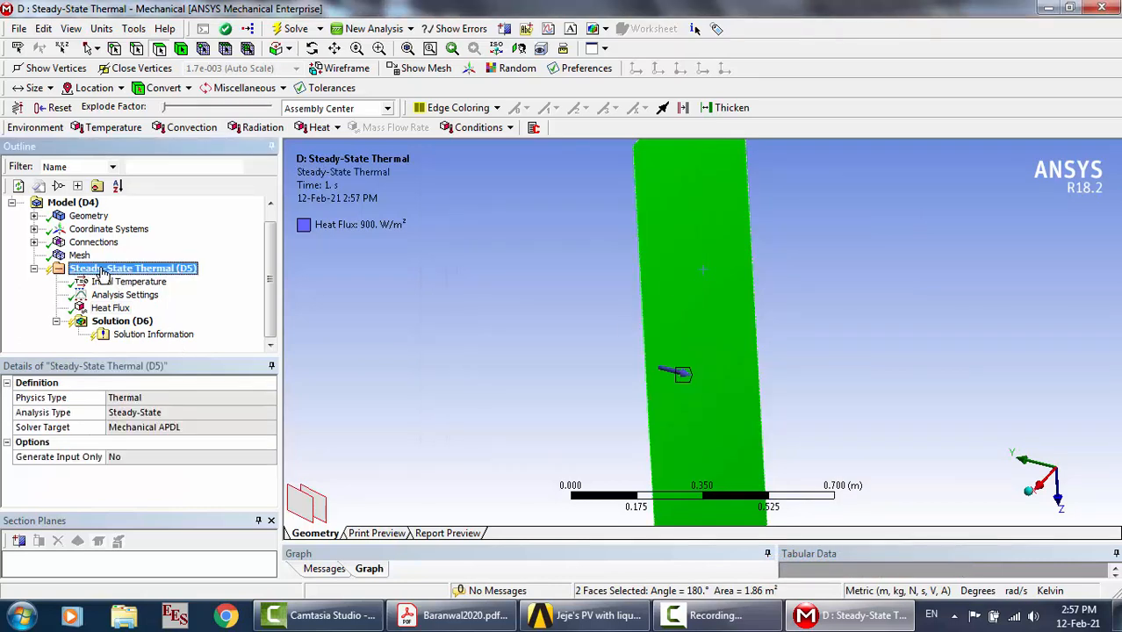
{"action": "right_click", "coordinate": [102, 272]}
{"action": "mouse_move", "coordinate": [167, 278]}
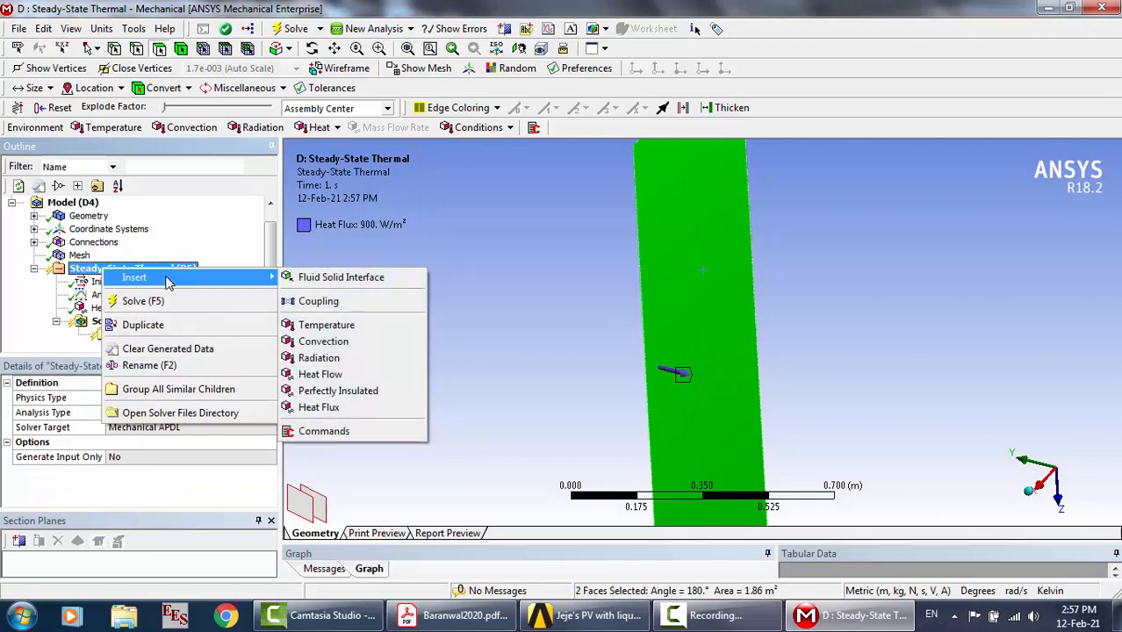
{"action": "left_click", "coordinate": [338, 343]}
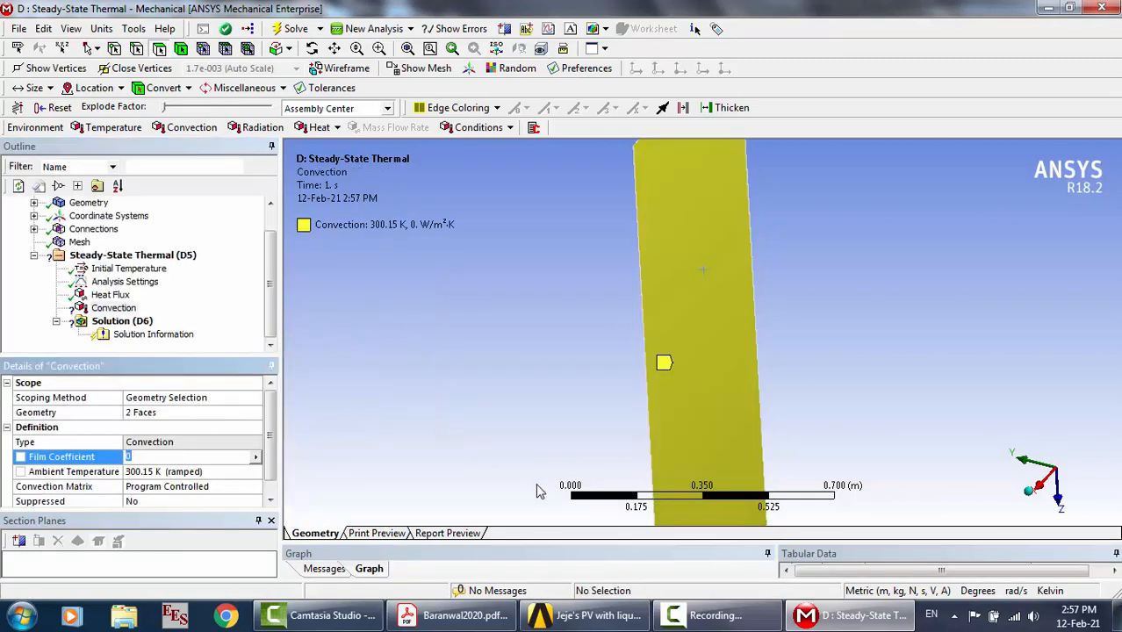
Look up the natural convection coefficient in the paper and set the convection's film coefficient to 10 W/m²·K
{"action": "left_click", "coordinate": [452, 616]}
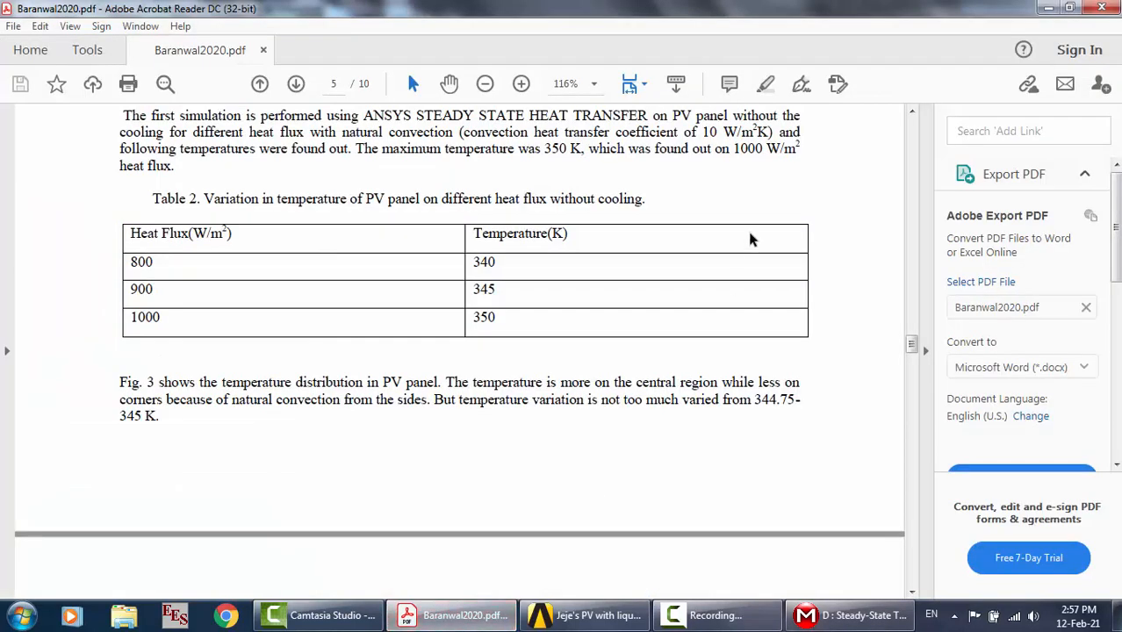
{"action": "scroll", "coordinate": [751, 239], "scroll_direction": "up", "scroll_amount": 1}
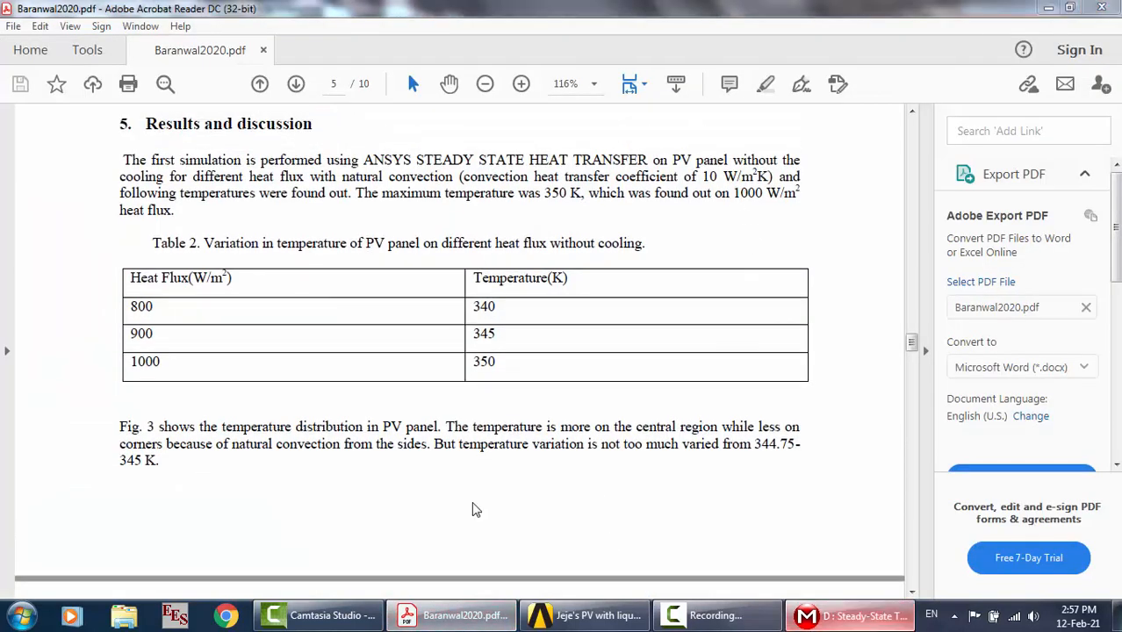
{"action": "key", "text": "alt+Tab"}
{"action": "left_click", "coordinate": [146, 455]}
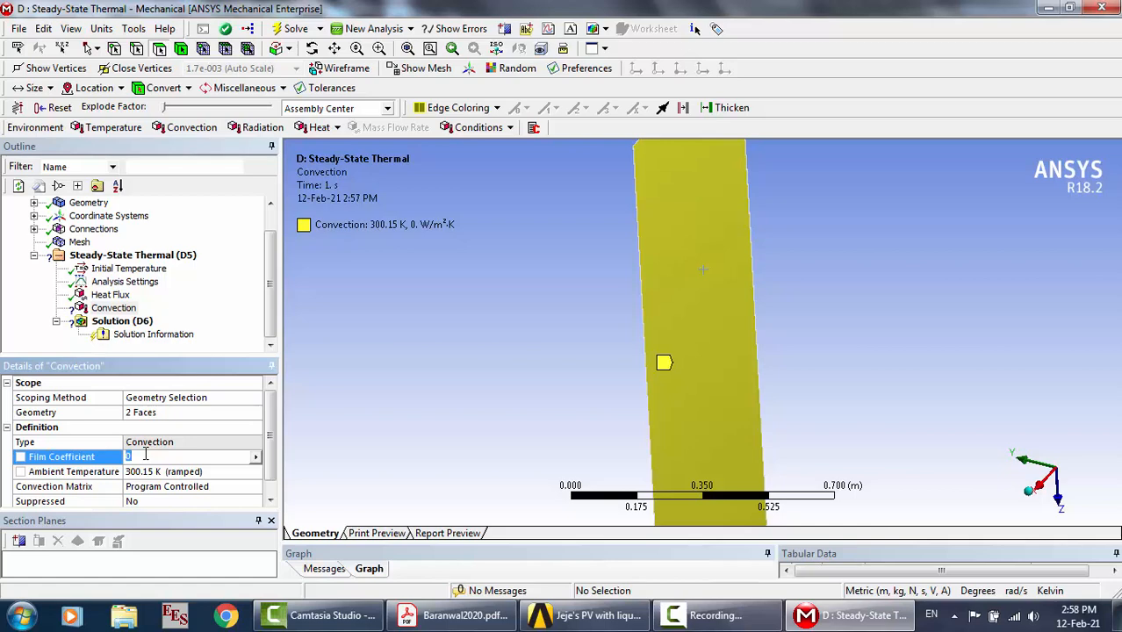
{"action": "type", "text": "10"}
{"action": "key", "text": "Return"}
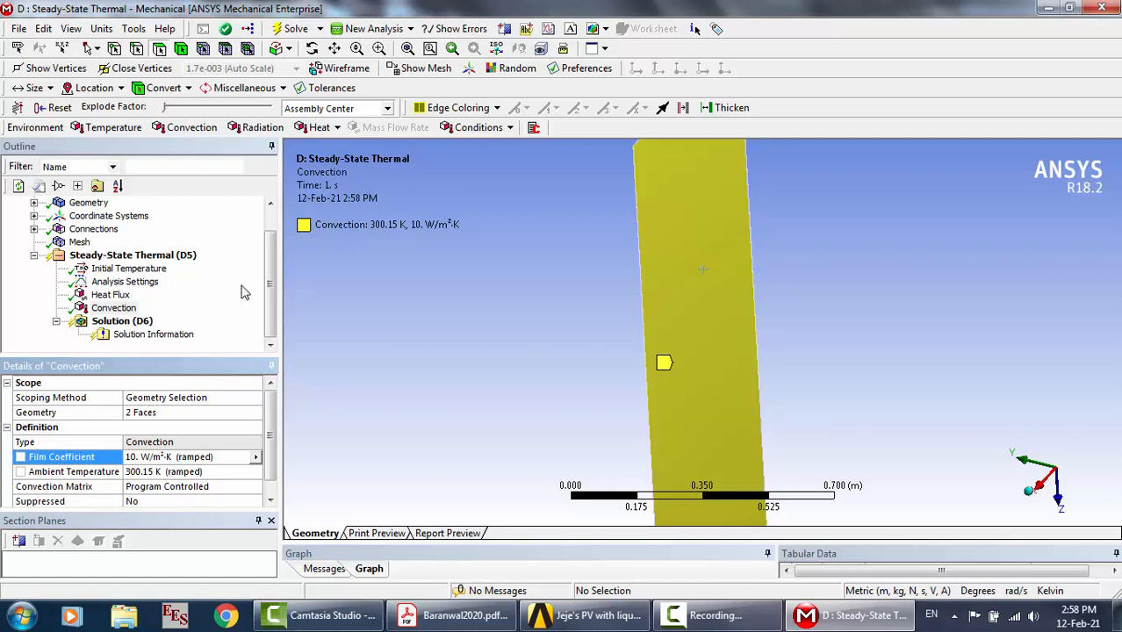
Add a thermal Temperature result for all bodies to the solution
{"action": "left_click", "coordinate": [125, 311]}
{"action": "left_click", "coordinate": [117, 321]}
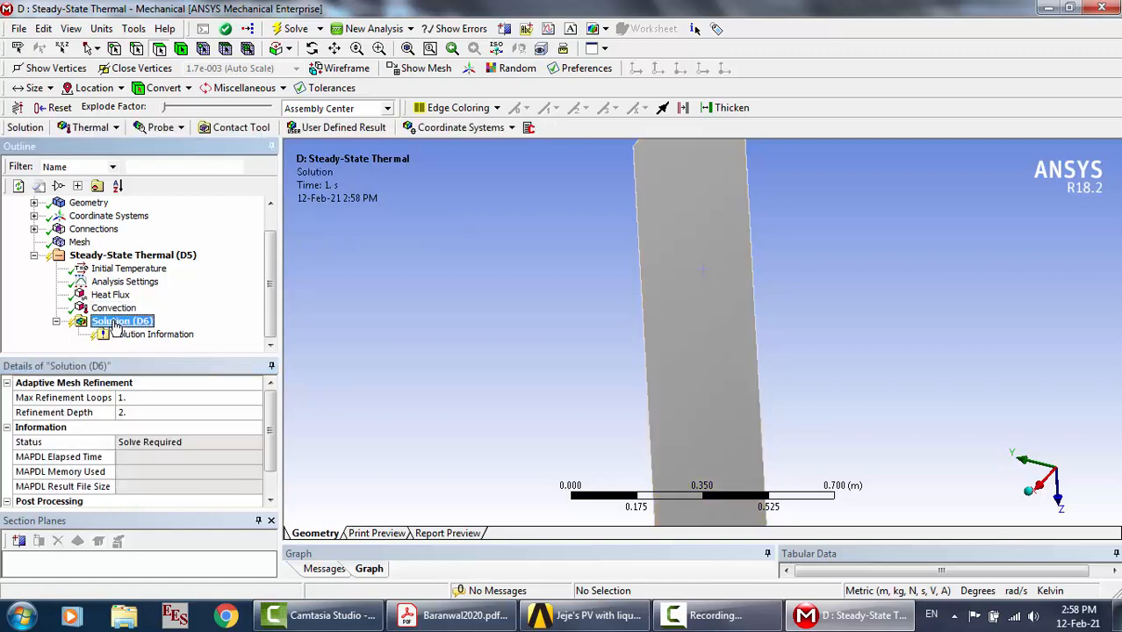
{"action": "right_click", "coordinate": [115, 324]}
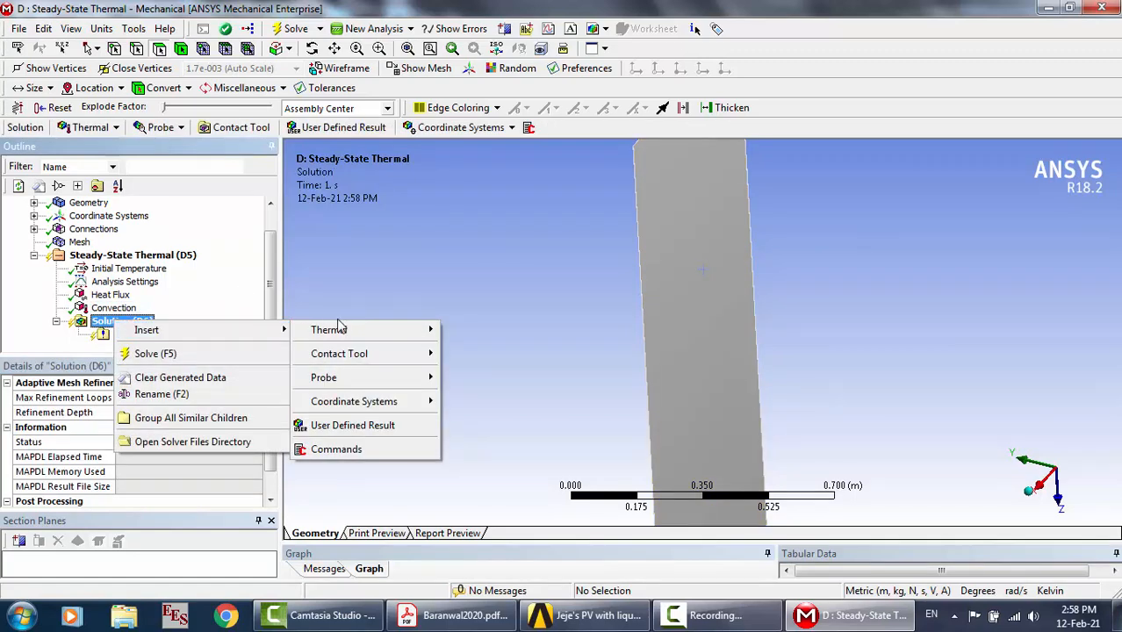
{"action": "mouse_move", "coordinate": [264, 331]}
{"action": "mouse_move", "coordinate": [332, 333]}
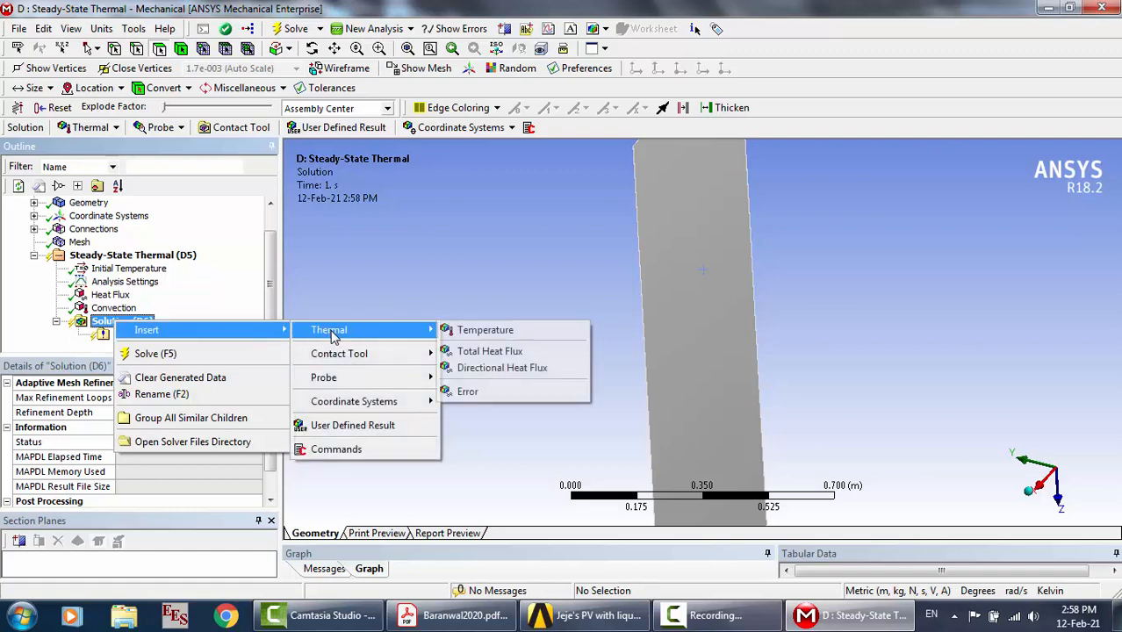
{"action": "left_click", "coordinate": [484, 330]}
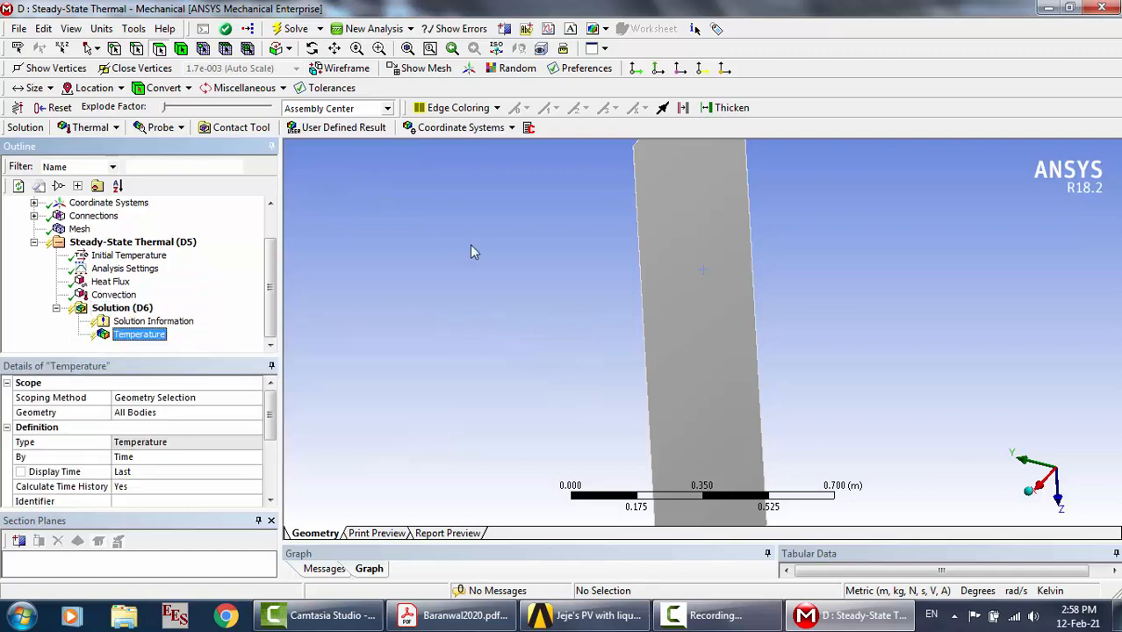
Solve the steady-state thermal analysis and display the panel's temperature result
{"action": "left_click", "coordinate": [312, 48]}
{"action": "left_click_drag", "start_coordinate": [616, 300], "coordinate": [725, 297]}
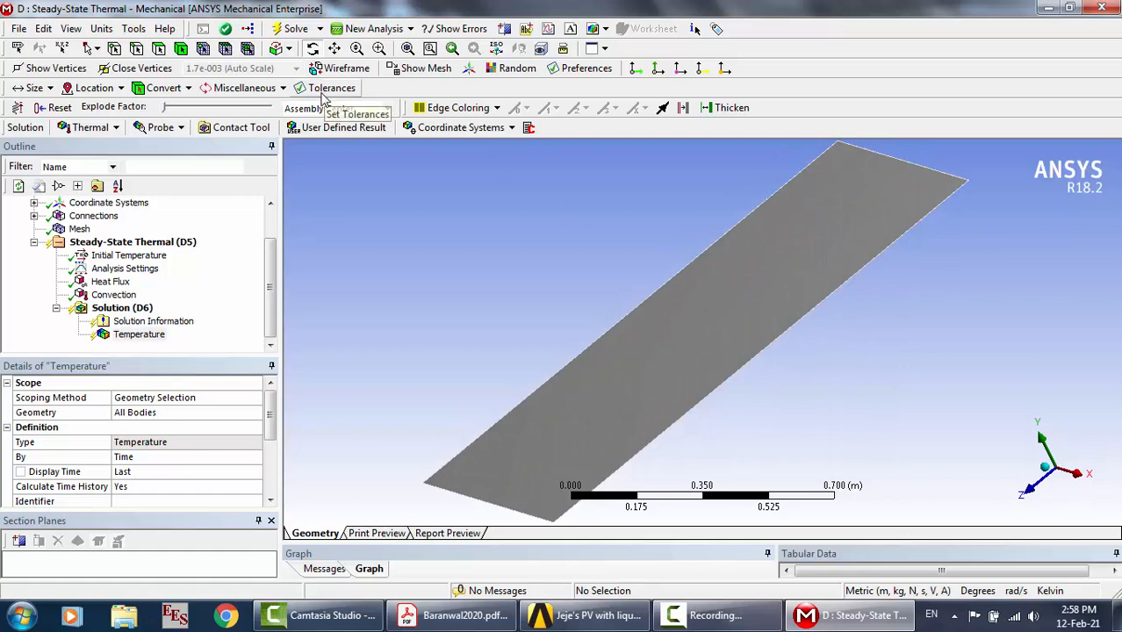
{"action": "left_click", "coordinate": [294, 33]}
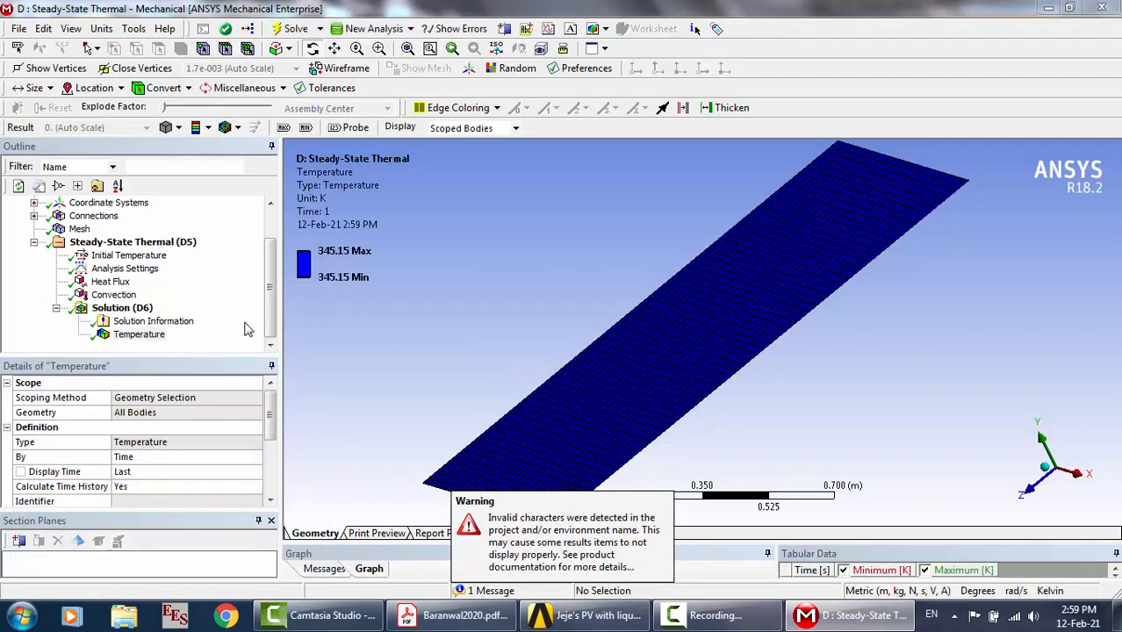
{"action": "left_click", "coordinate": [137, 336]}
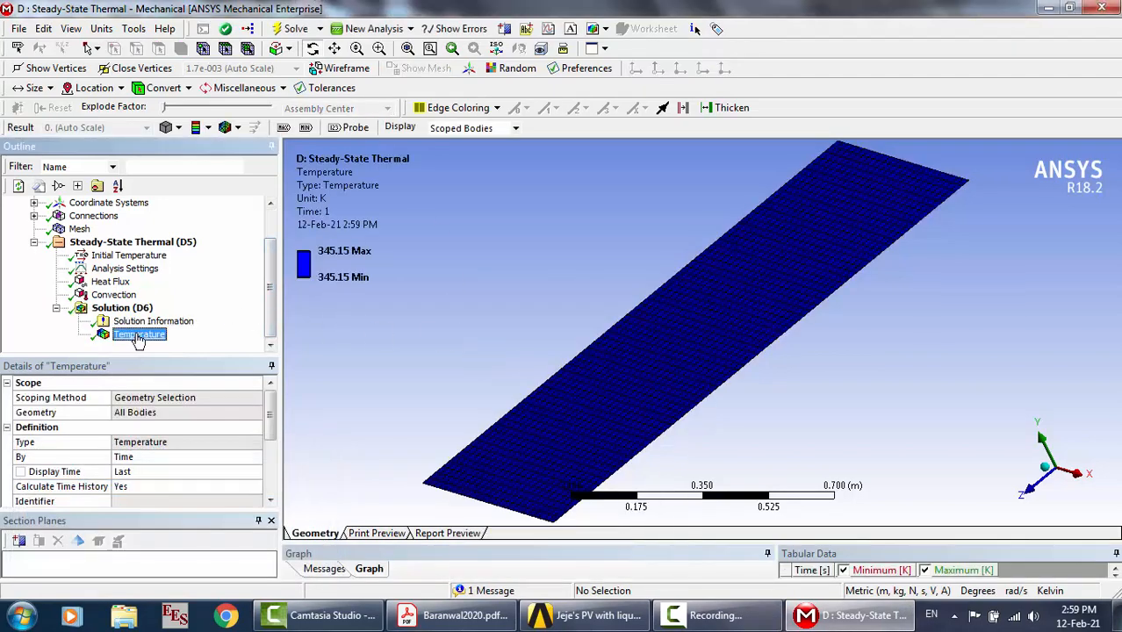
{"action": "left_click", "coordinate": [702, 616]}
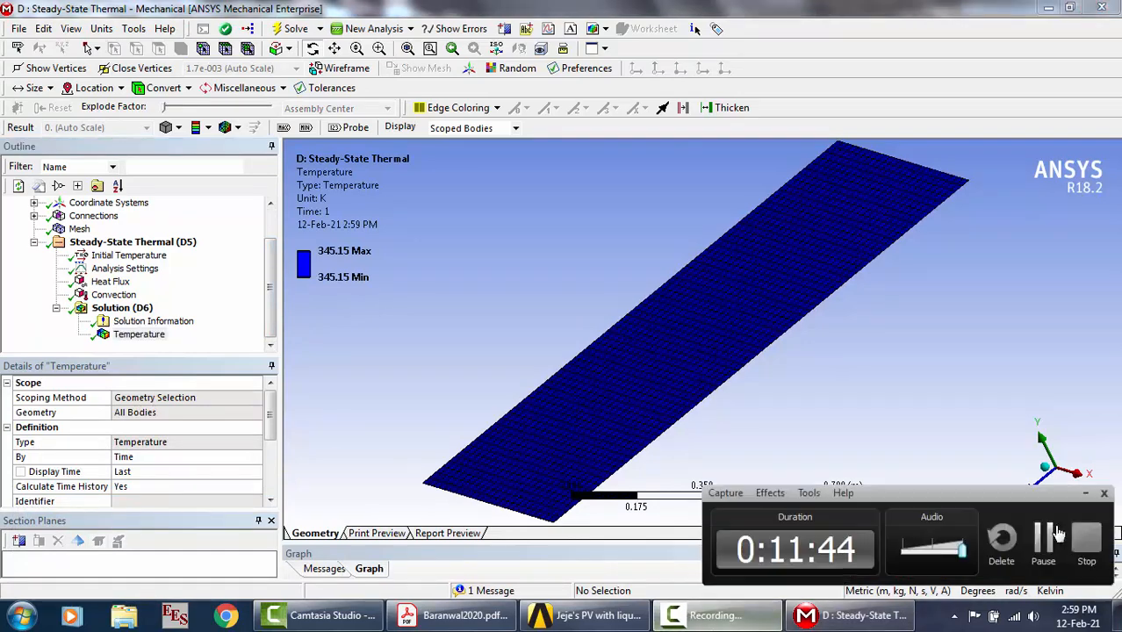
Compare the panel's temperature result with the paper's Fig. 3 temperature distribution for 900 W/m² heat flux without cooling
{"action": "left_click", "coordinate": [1045, 537]}
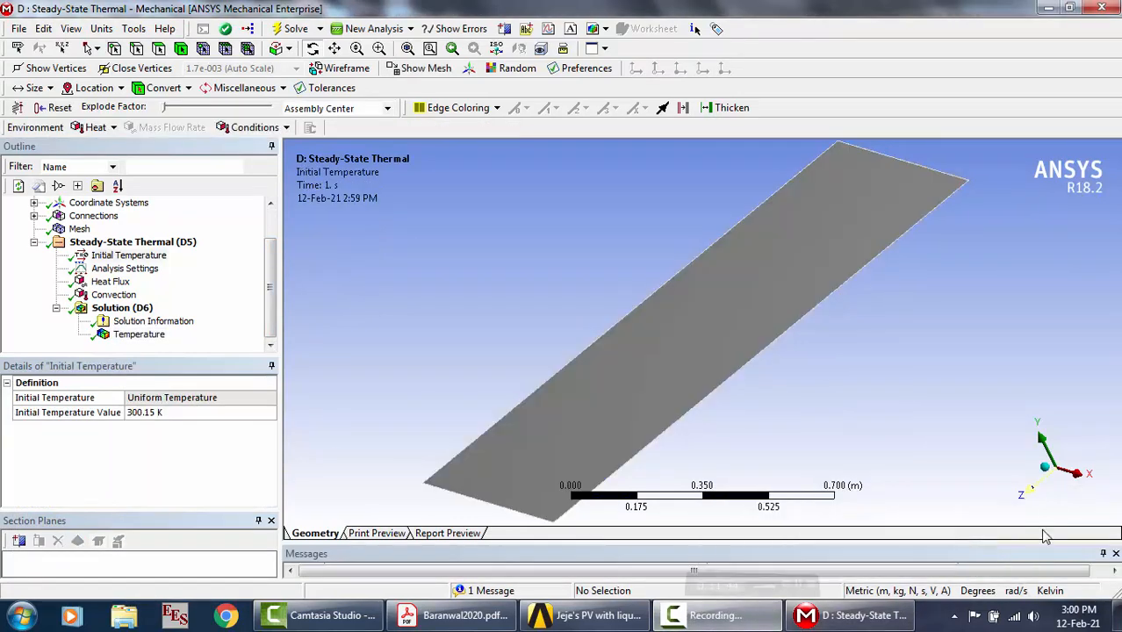
{"action": "left_click", "coordinate": [123, 336]}
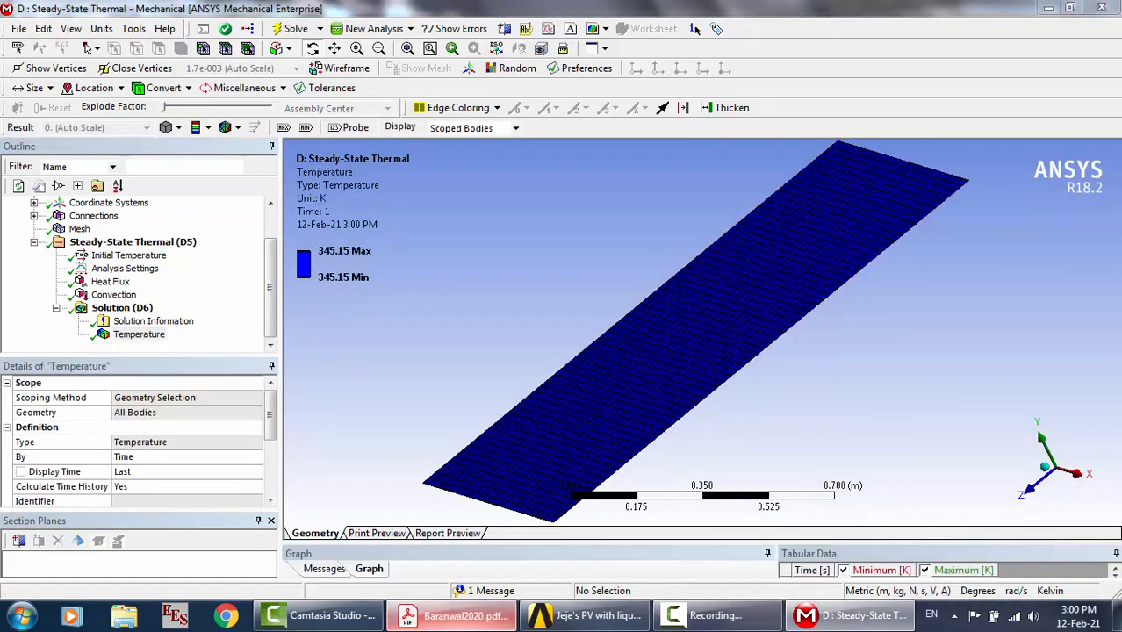
{"action": "left_click", "coordinate": [452, 616]}
{"action": "scroll", "coordinate": [598, 307], "scroll_direction": "up", "scroll_amount": 2}
{"action": "scroll", "coordinate": [598, 308], "scroll_direction": "down", "scroll_amount": 10}
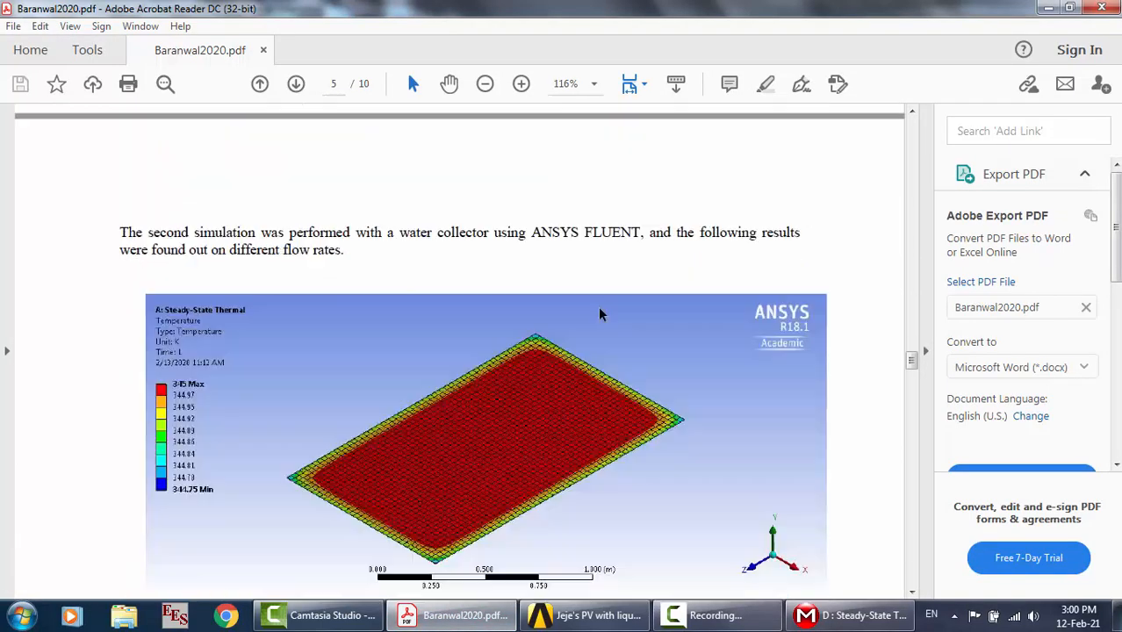
{"action": "scroll", "coordinate": [600, 314], "scroll_direction": "down", "scroll_amount": 1}
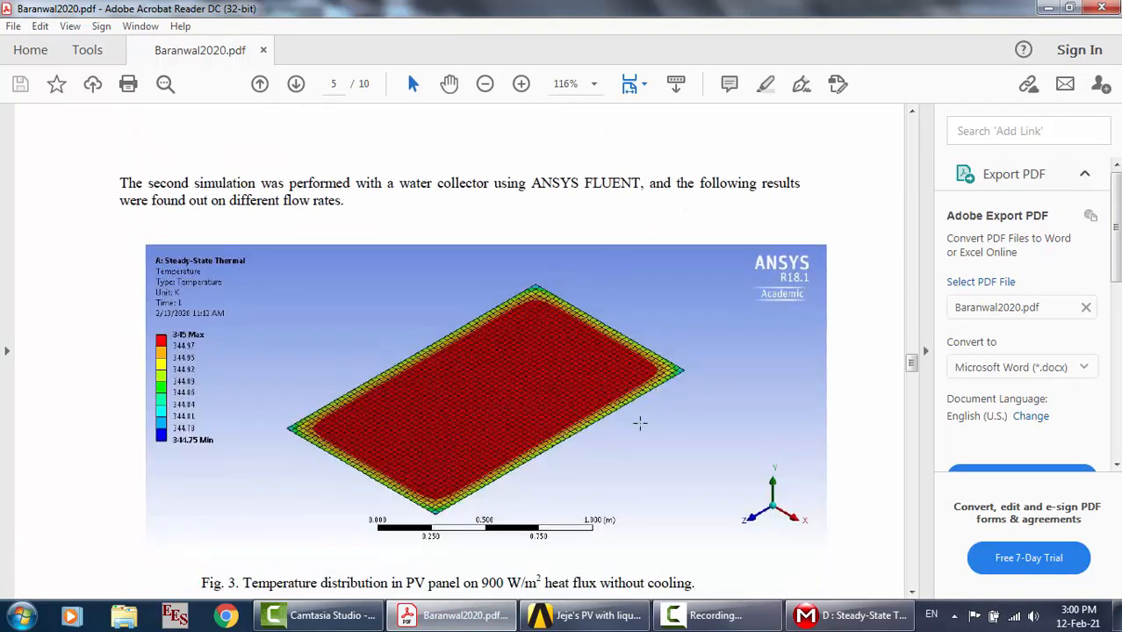
{"action": "key", "text": "alt+Tab"}
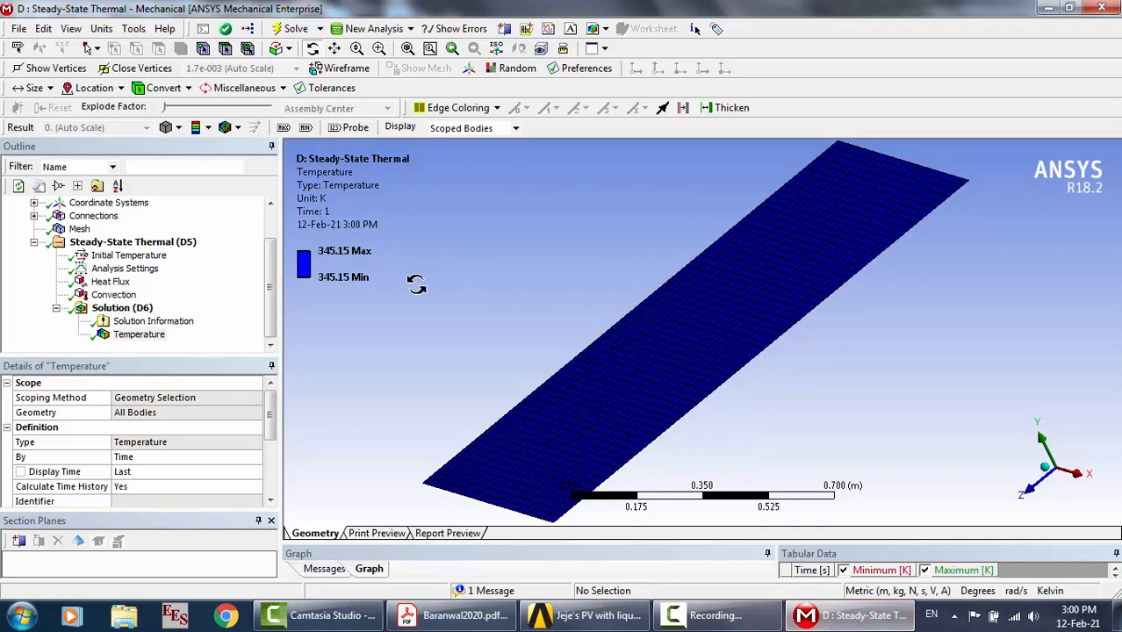
Change the convection load's geometry scope to all six faces of the panel
{"action": "left_click", "coordinate": [114, 296]}
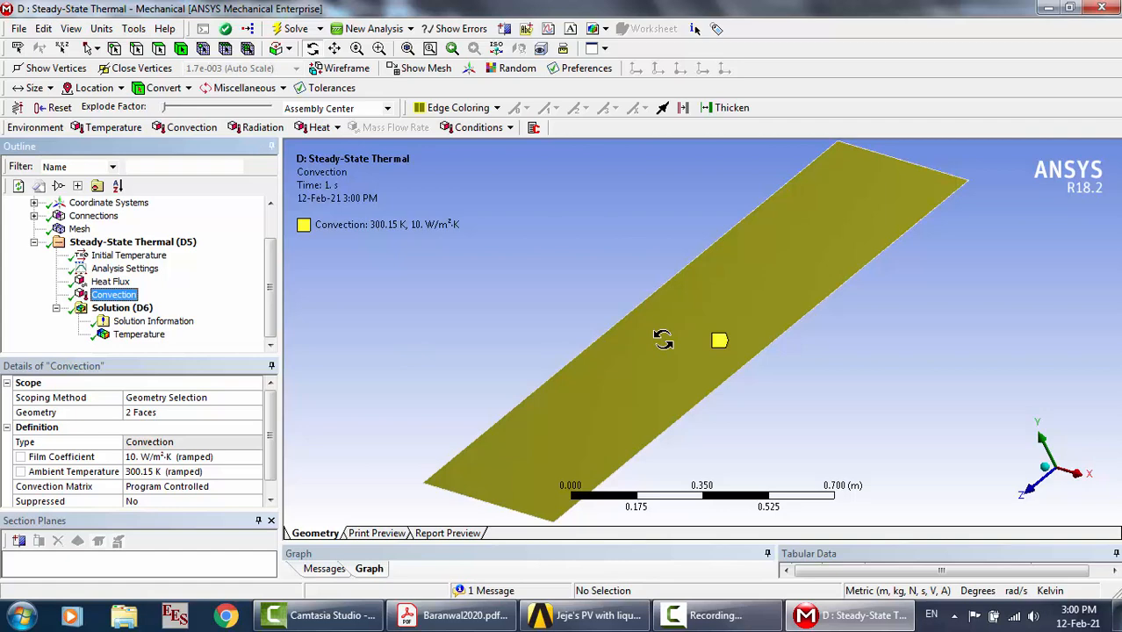
{"action": "left_click_drag", "start_coordinate": [674, 281], "coordinate": [496, 316]}
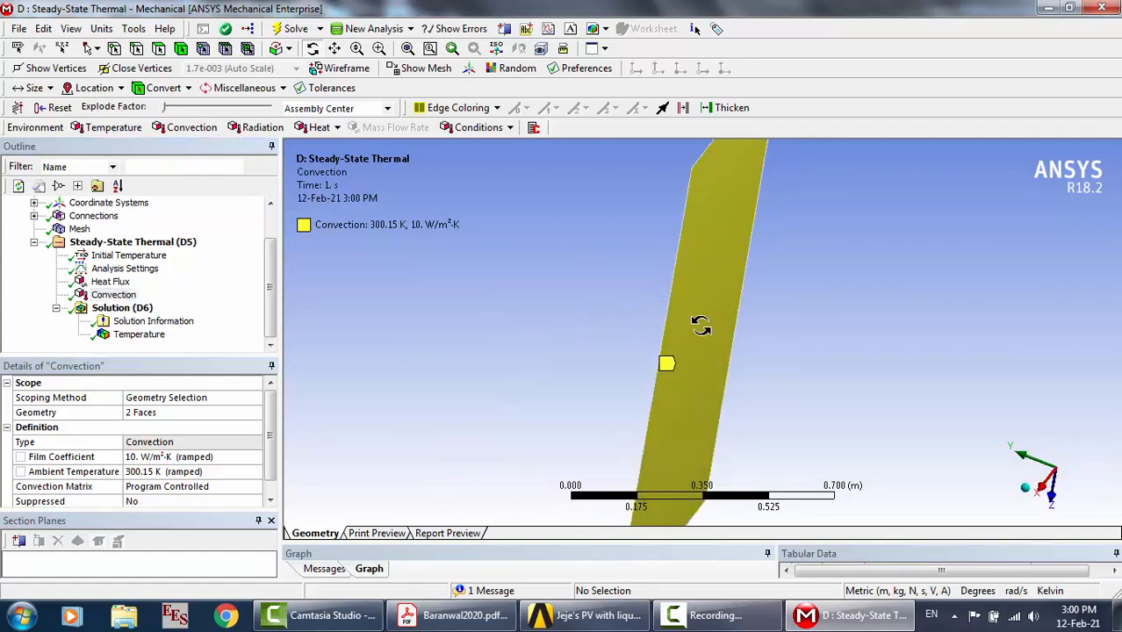
{"action": "left_click_drag", "start_coordinate": [706, 329], "coordinate": [786, 343]}
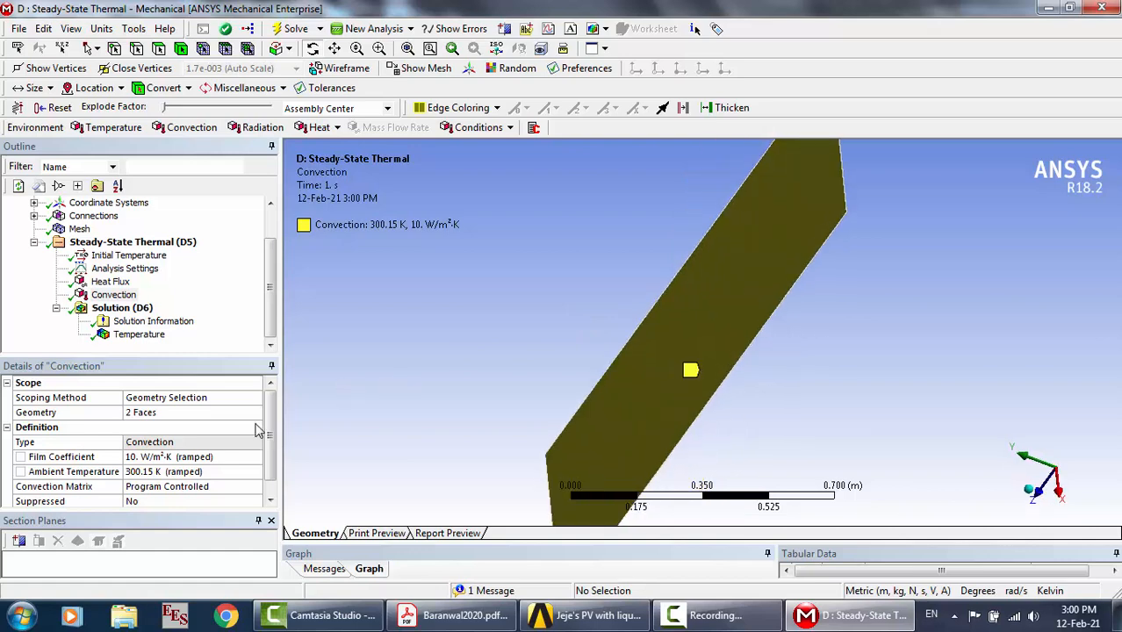
{"action": "left_click", "coordinate": [151, 414]}
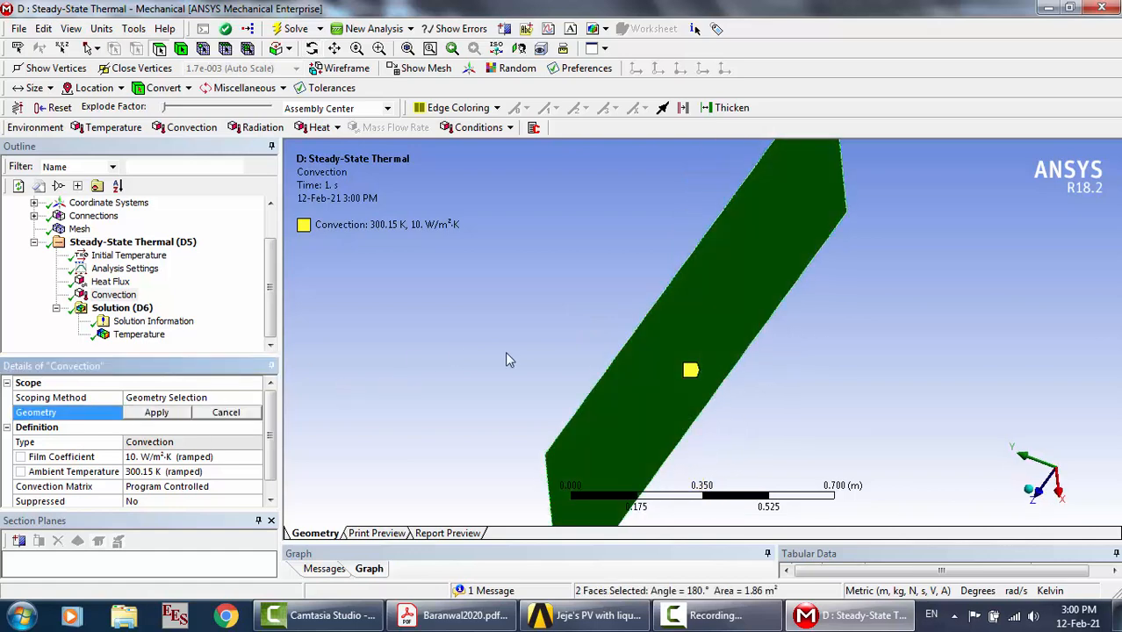
{"action": "key", "text": "ctrl+a"}
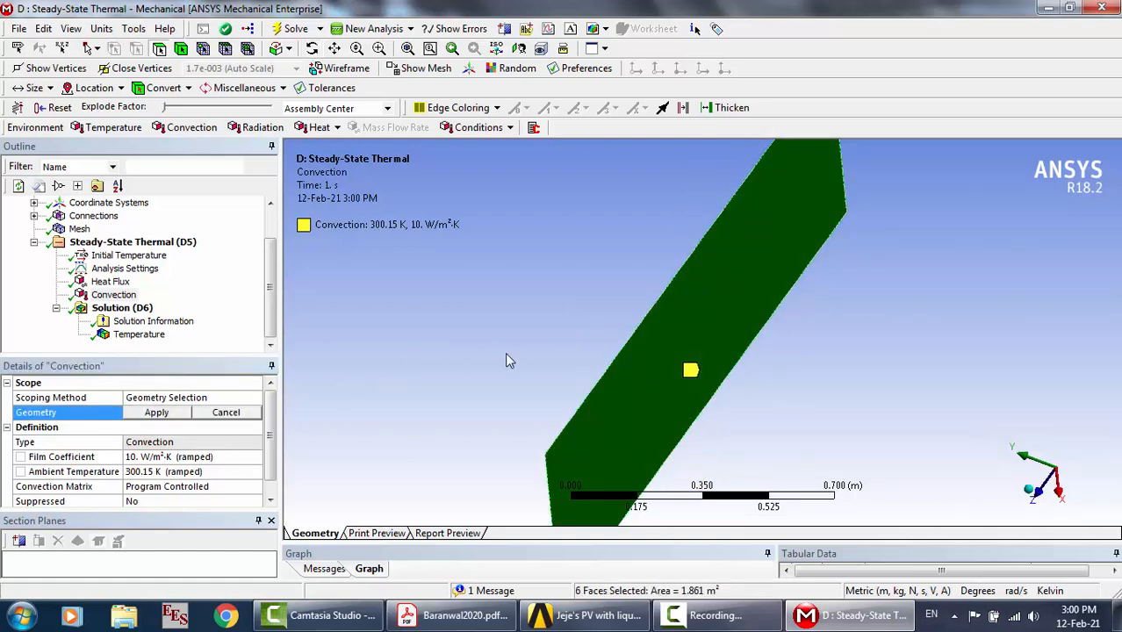
{"action": "left_click", "coordinate": [186, 416]}
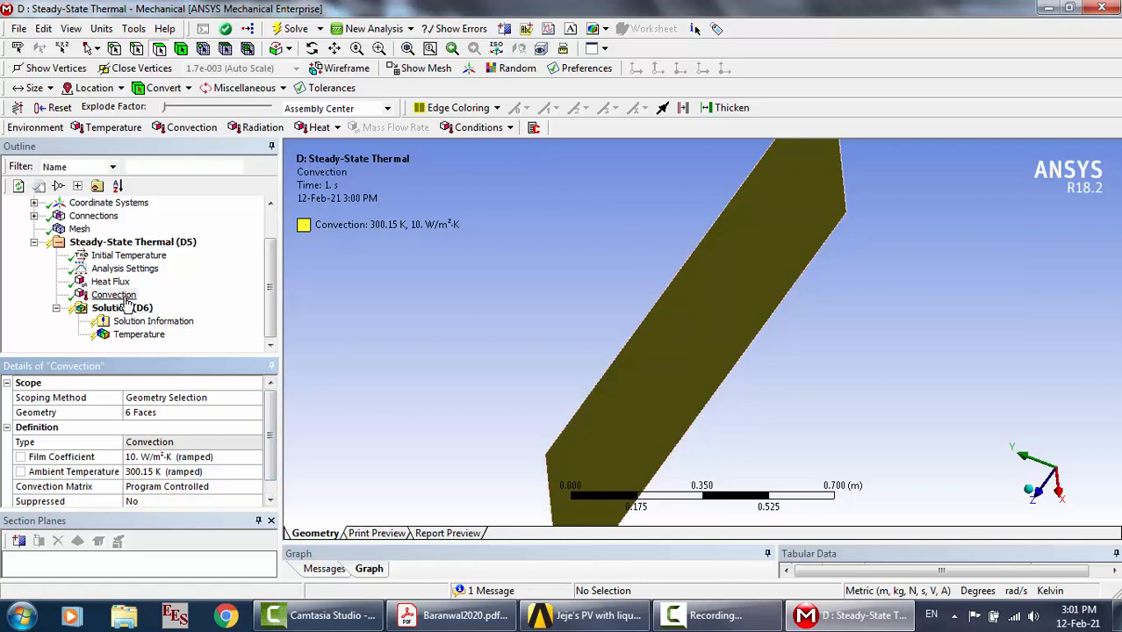
Solve the steady-state thermal analysis again and display the updated temperature contours over the whole panel
{"action": "left_click", "coordinate": [293, 28]}
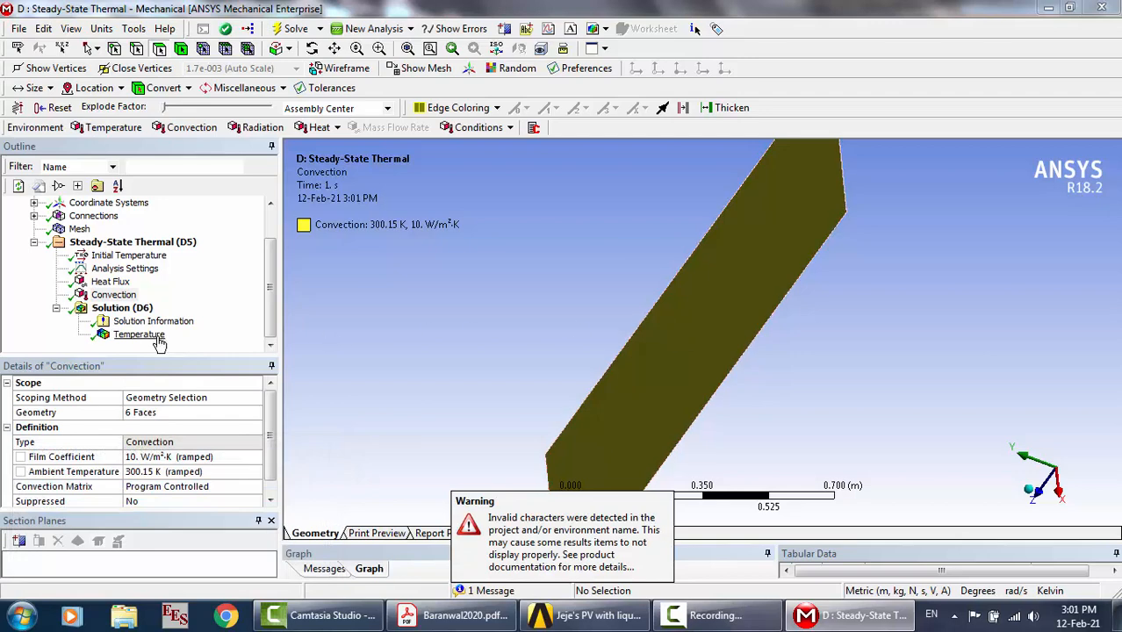
{"action": "left_click", "coordinate": [145, 335]}
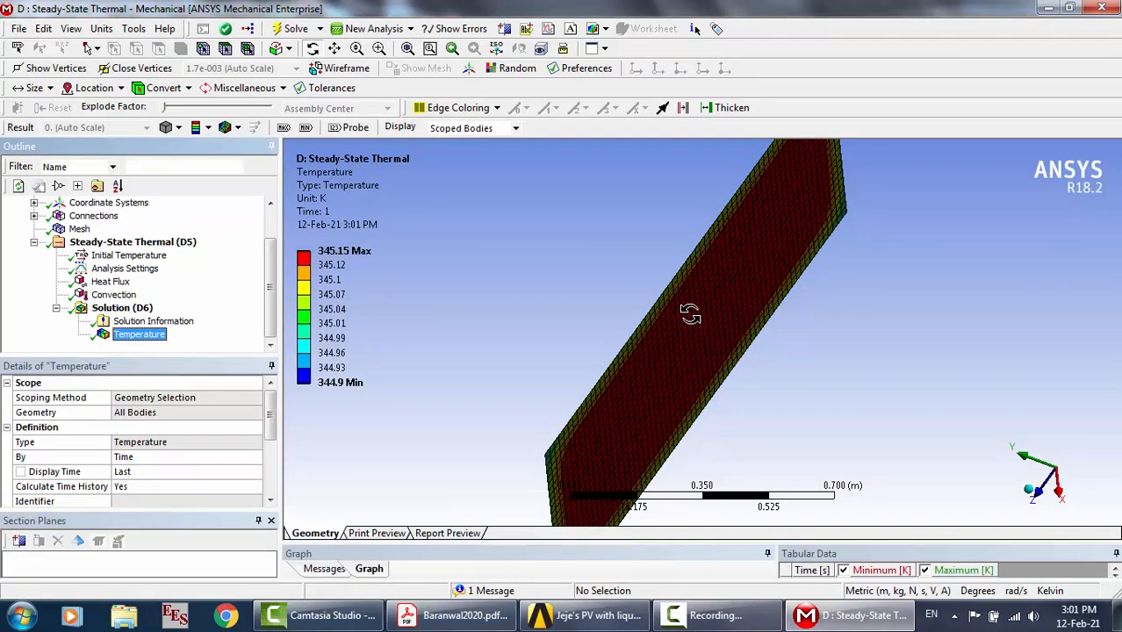
{"action": "left_click_drag", "start_coordinate": [626, 311], "coordinate": [702, 295]}
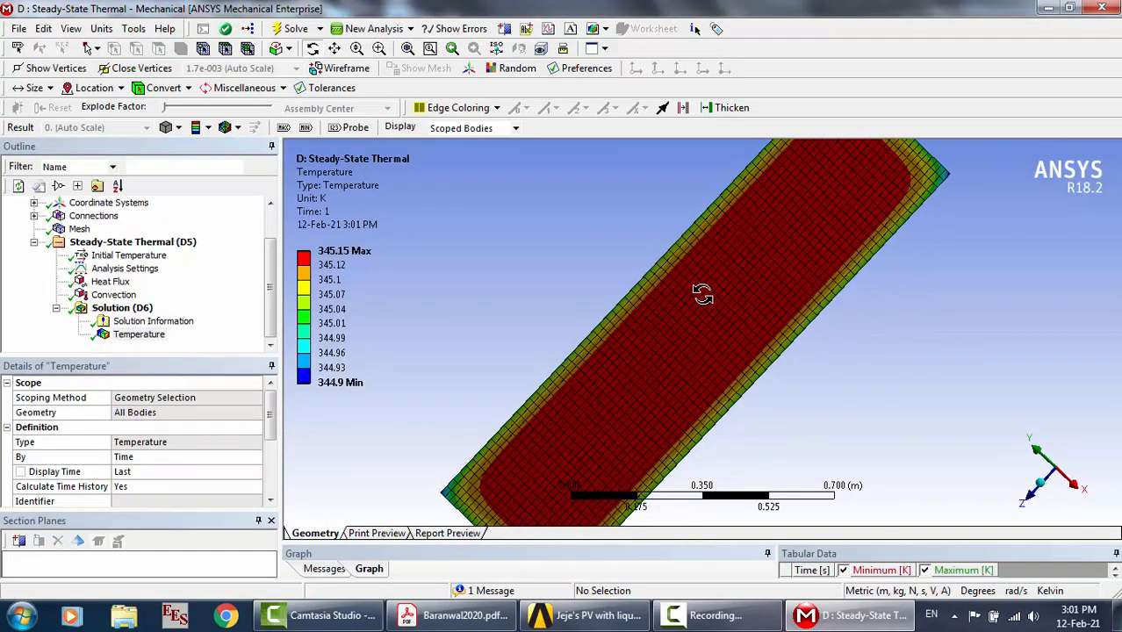
{"action": "scroll", "coordinate": [703, 295], "scroll_direction": "down", "scroll_amount": 2}
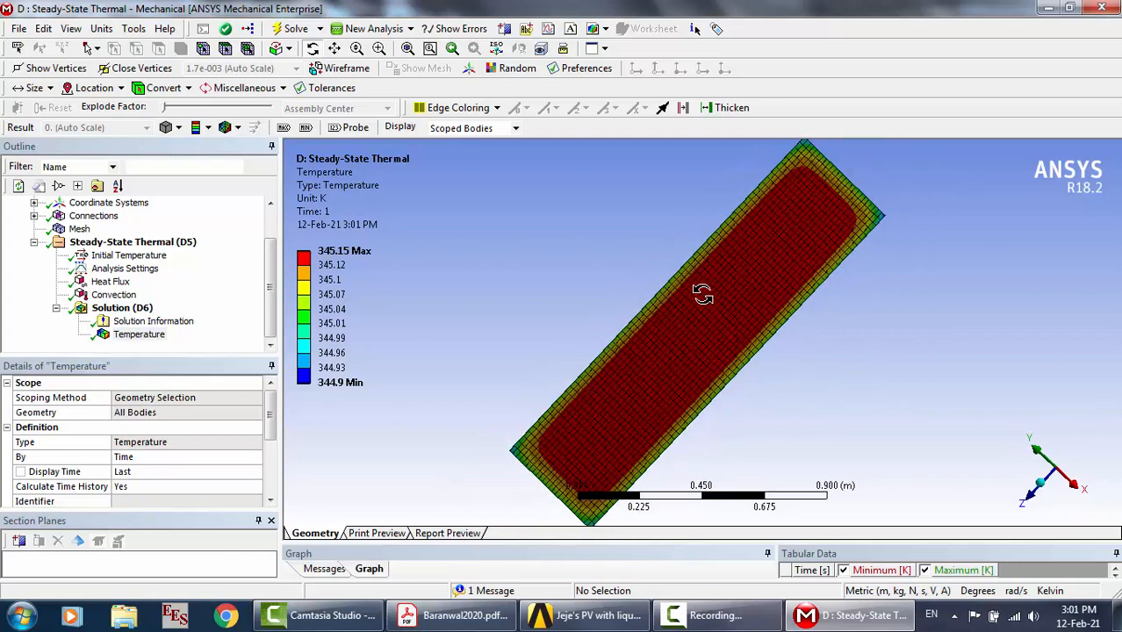
{"action": "left_click_drag", "start_coordinate": [703, 295], "coordinate": [537, 418]}
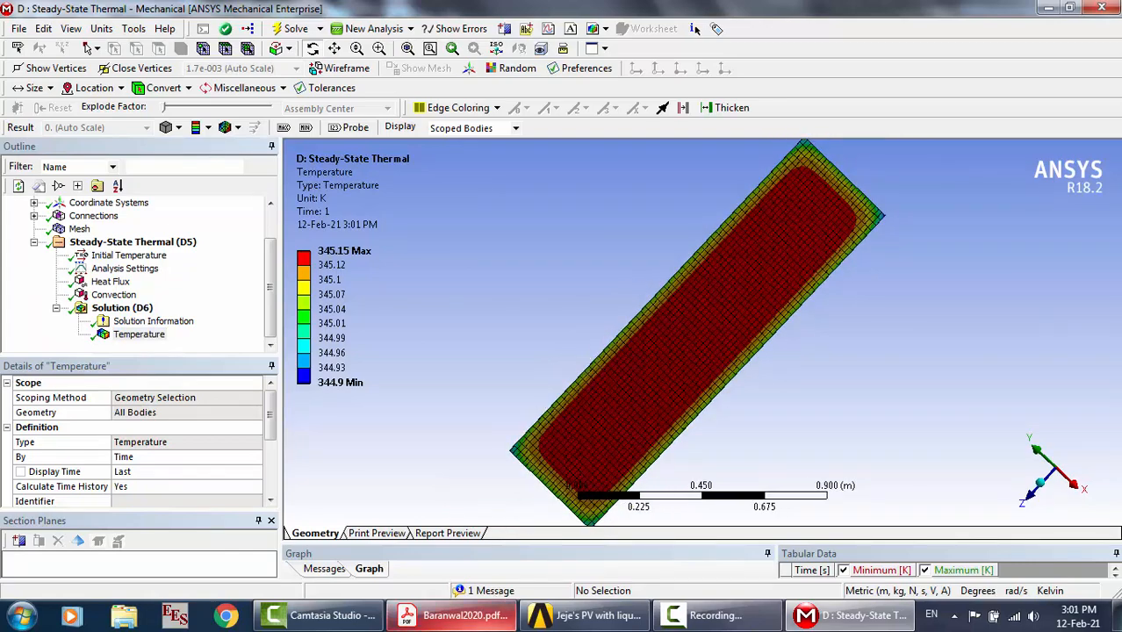
Compare the temperature contours and legend range of the new result with Fig. 3 in the Baranwal2020 paper
{"action": "left_click", "coordinate": [457, 615]}
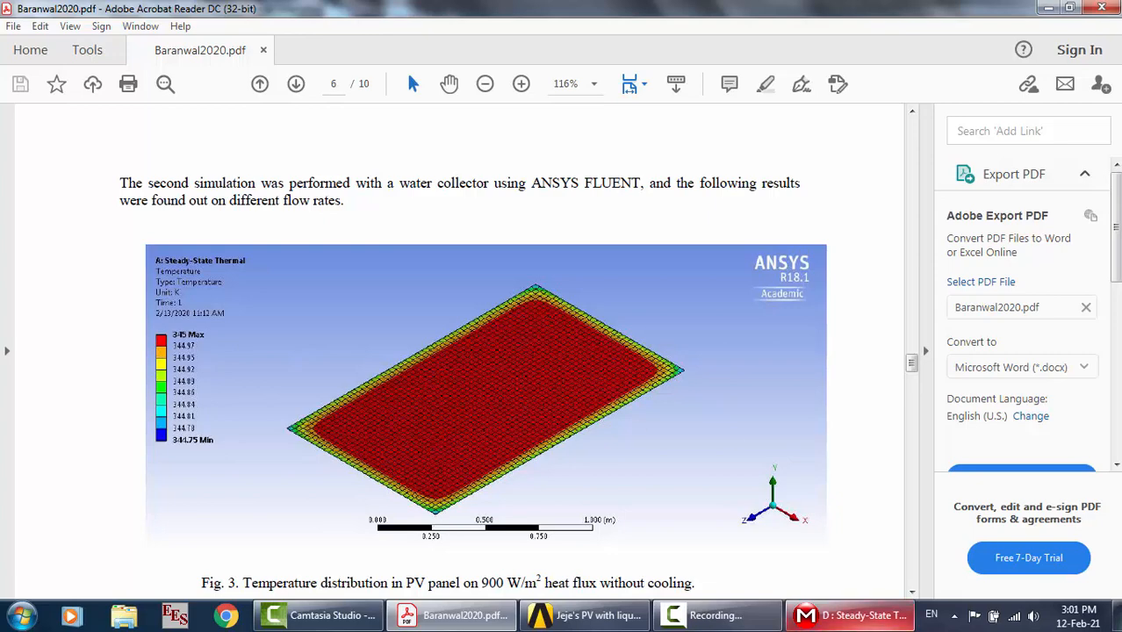
{"action": "left_click", "coordinate": [843, 615]}
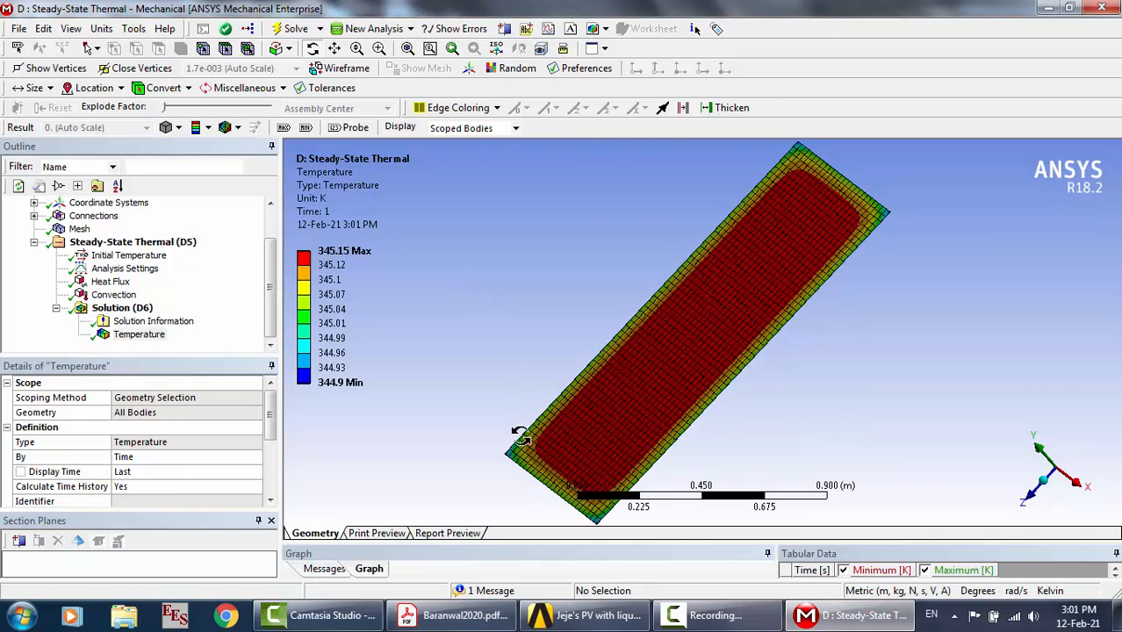
{"action": "left_click", "coordinate": [425, 619]}
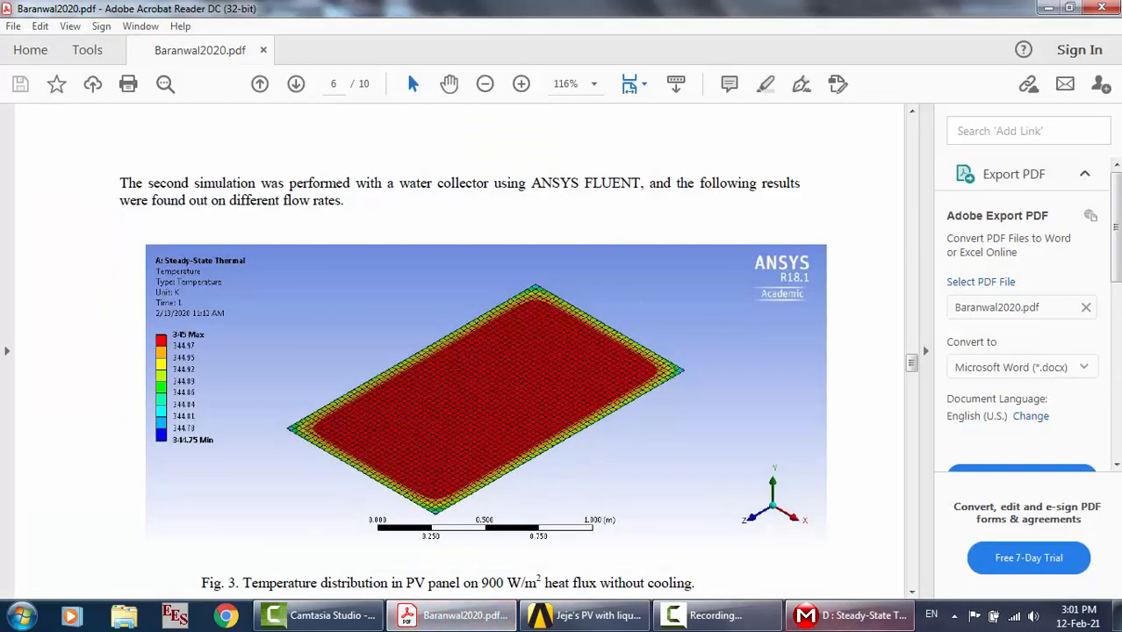
{"action": "left_click", "coordinate": [845, 617]}
{"action": "left_click_drag", "start_coordinate": [682, 352], "coordinate": [709, 352]}
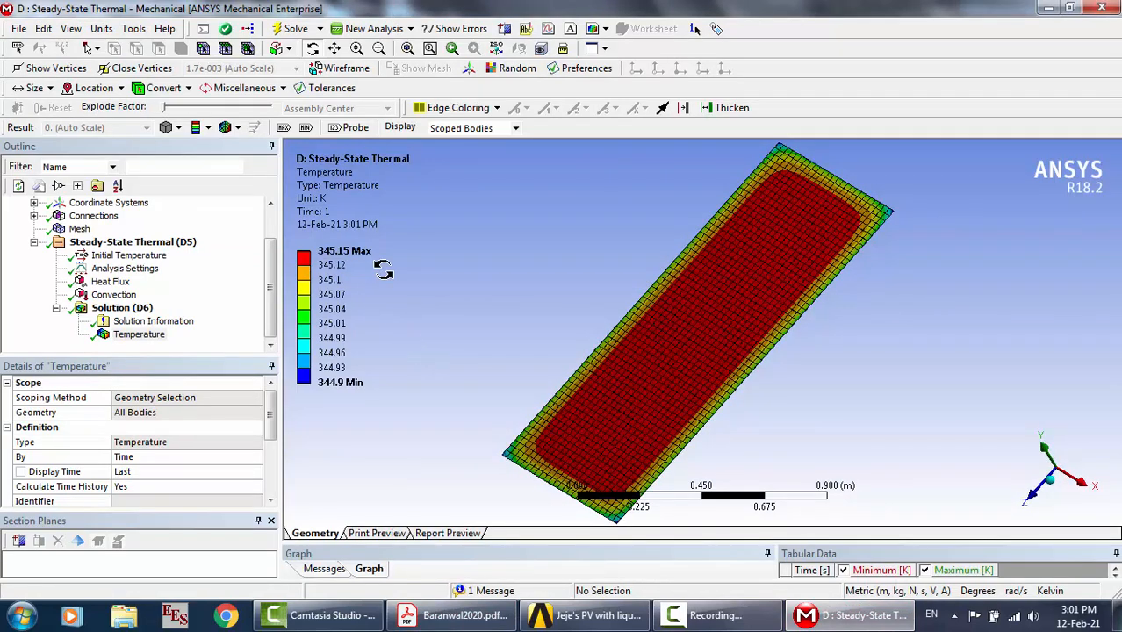
{"action": "left_click_drag", "start_coordinate": [647, 321], "coordinate": [407, 291]}
{"action": "left_click_drag", "start_coordinate": [513, 340], "coordinate": [650, 318]}
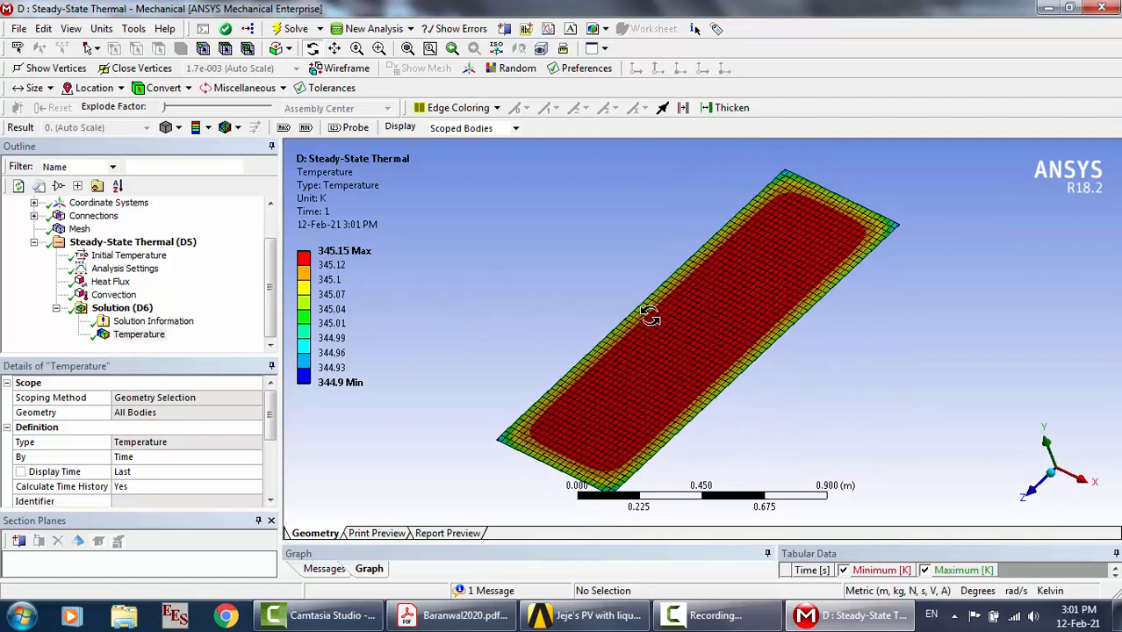
Close Mechanical and, in Workbench, reset the Model component of Steady-State Thermal system D, deleting its local and generated data
{"action": "left_click", "coordinate": [1100, 11]}
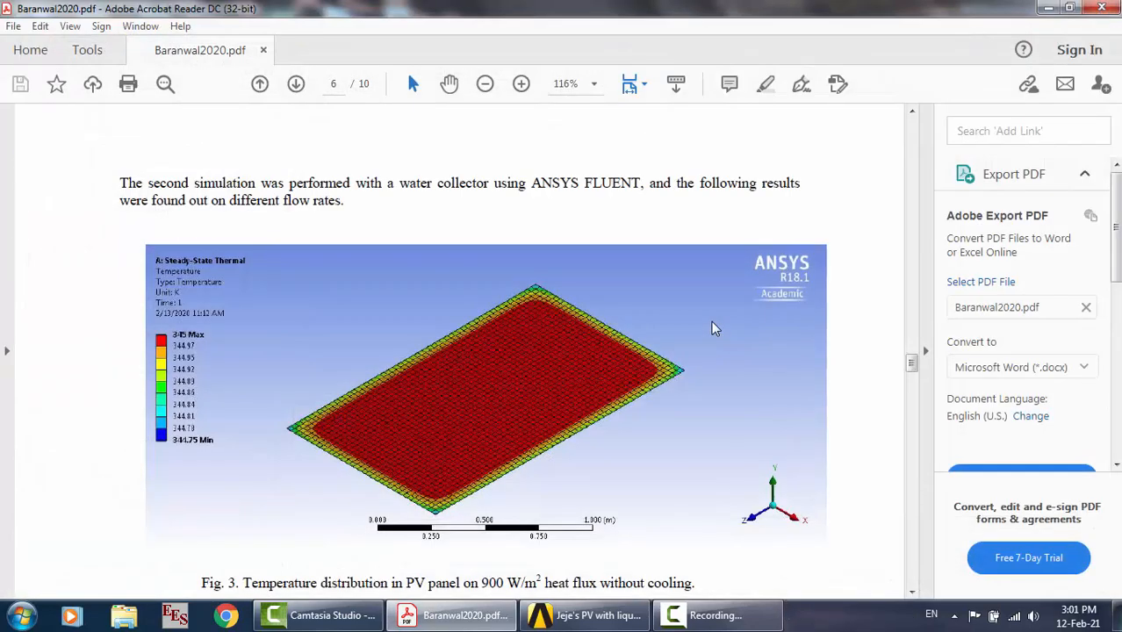
{"action": "left_click", "coordinate": [583, 627]}
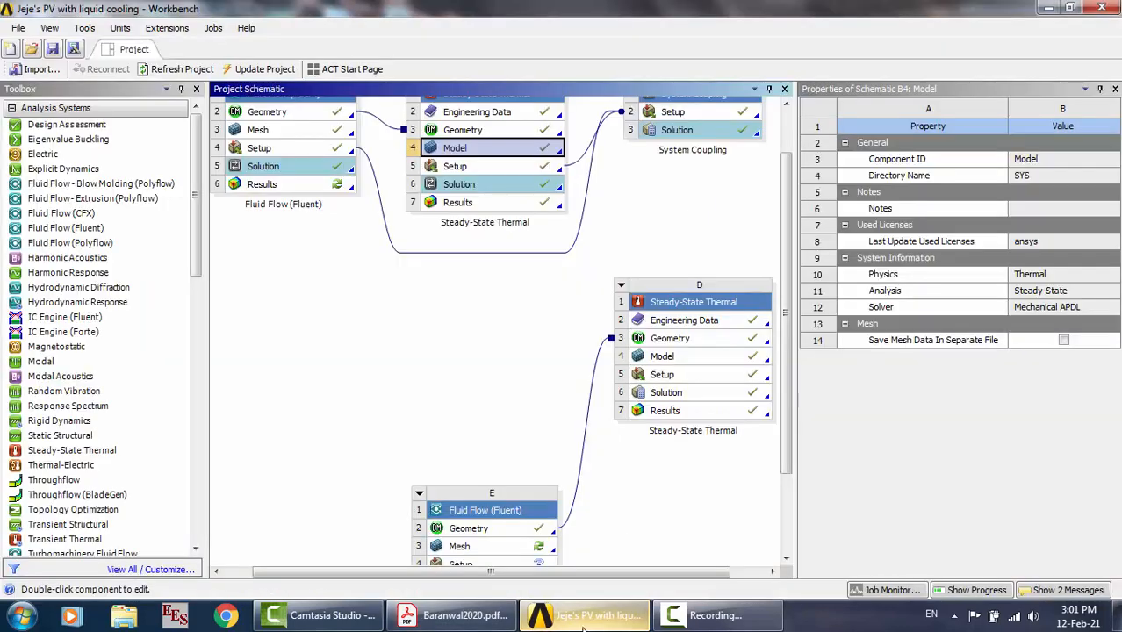
{"action": "left_click_drag", "start_coordinate": [787, 376], "coordinate": [796, 450]}
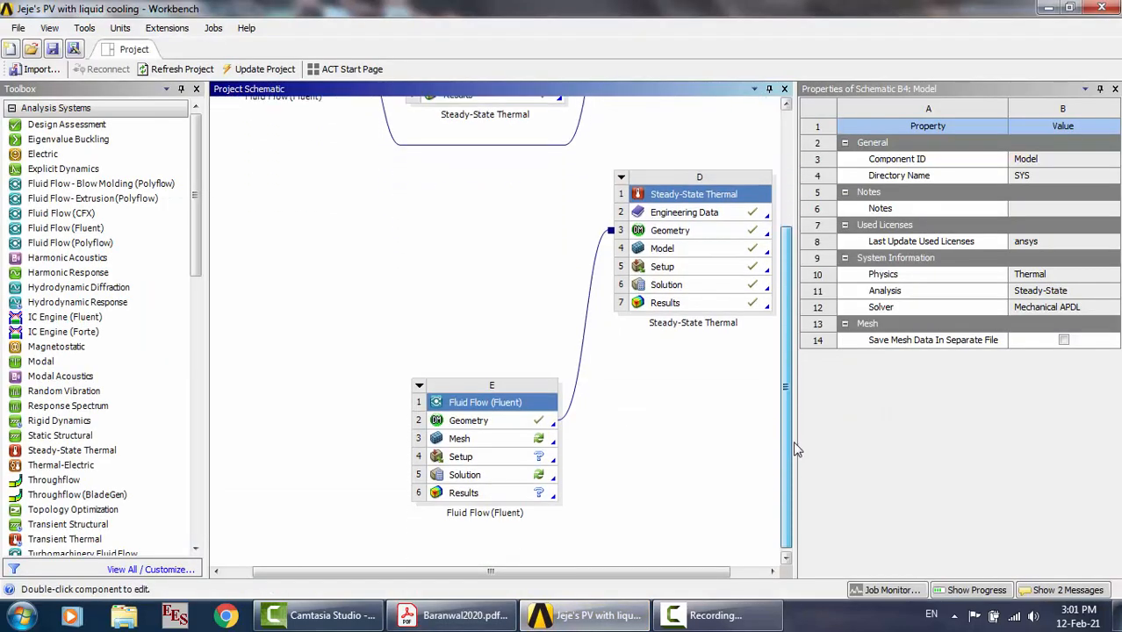
{"action": "left_click", "coordinate": [670, 253]}
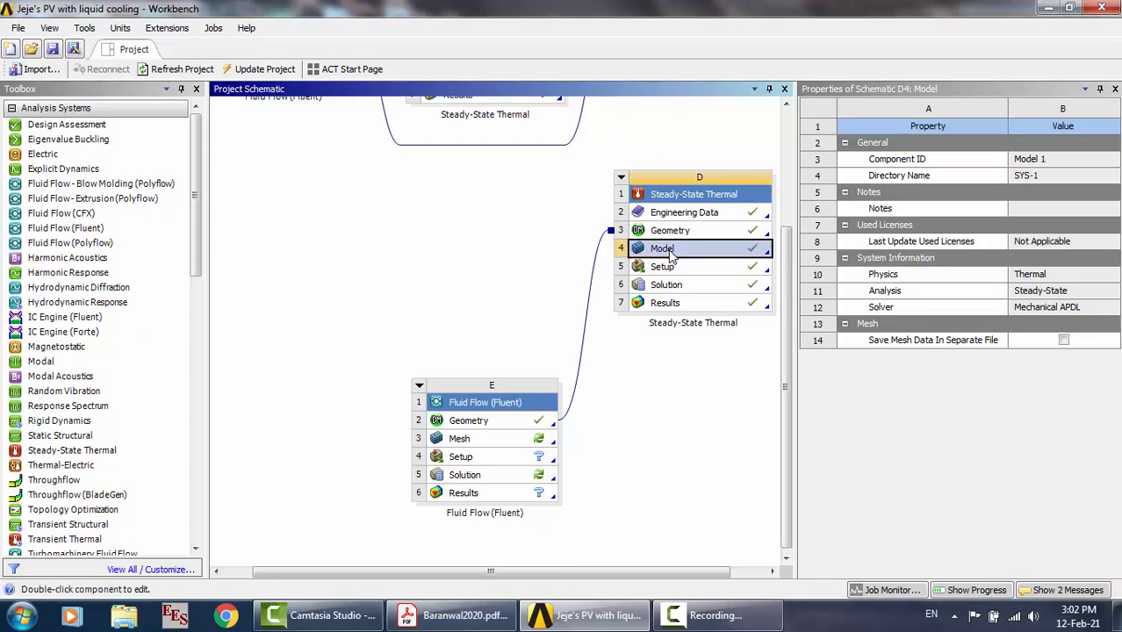
{"action": "right_click", "coordinate": [670, 253]}
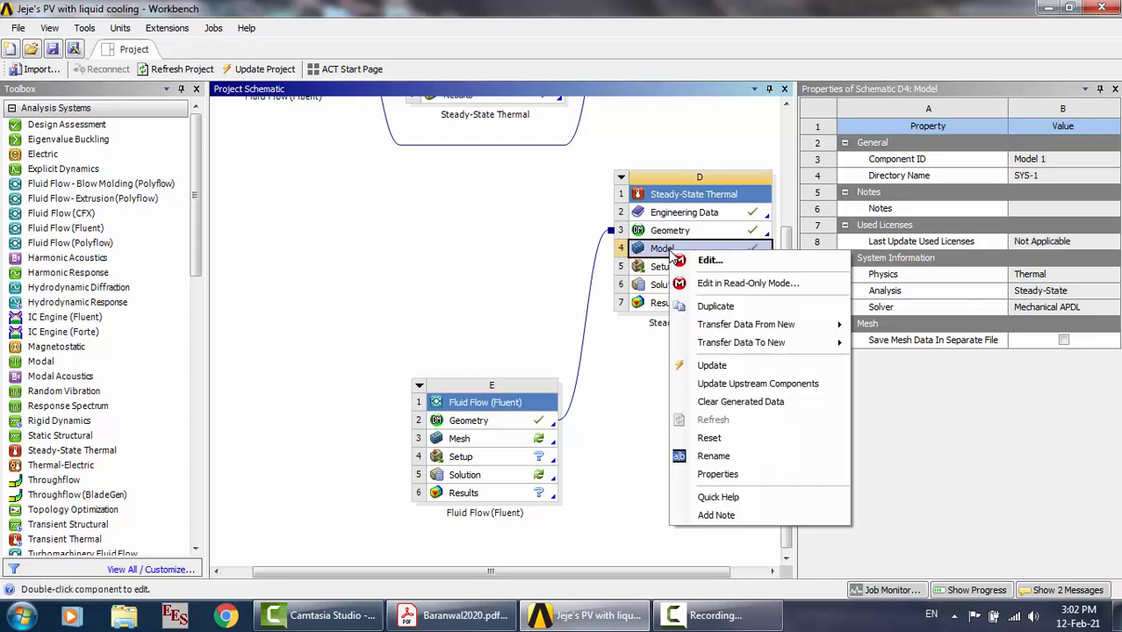
{"action": "left_click", "coordinate": [723, 439]}
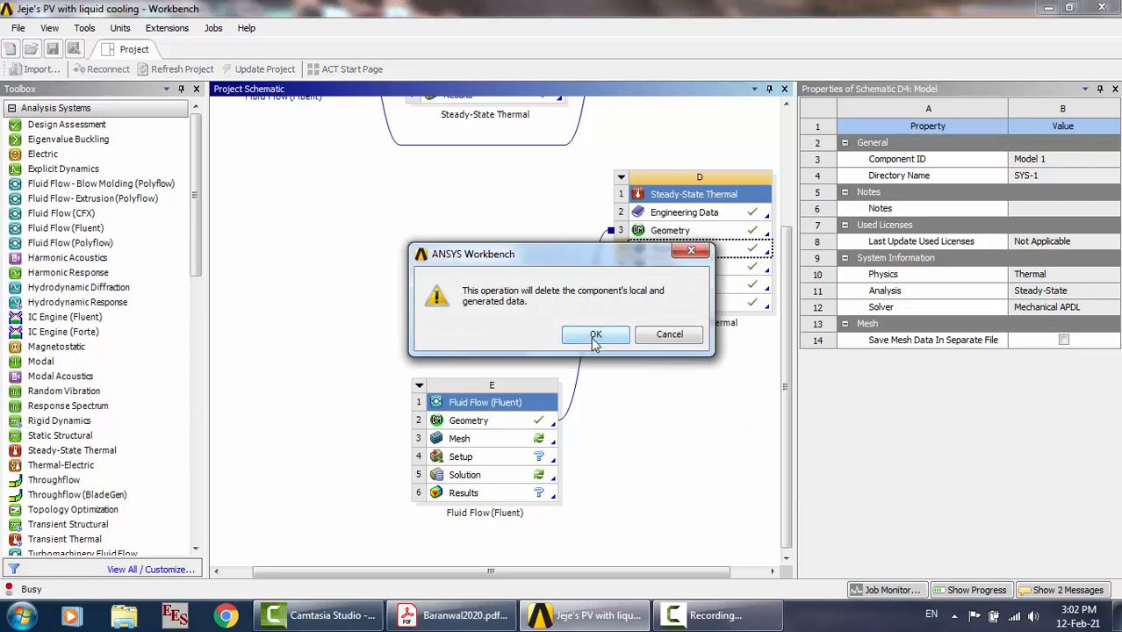
{"action": "left_click", "coordinate": [594, 338]}
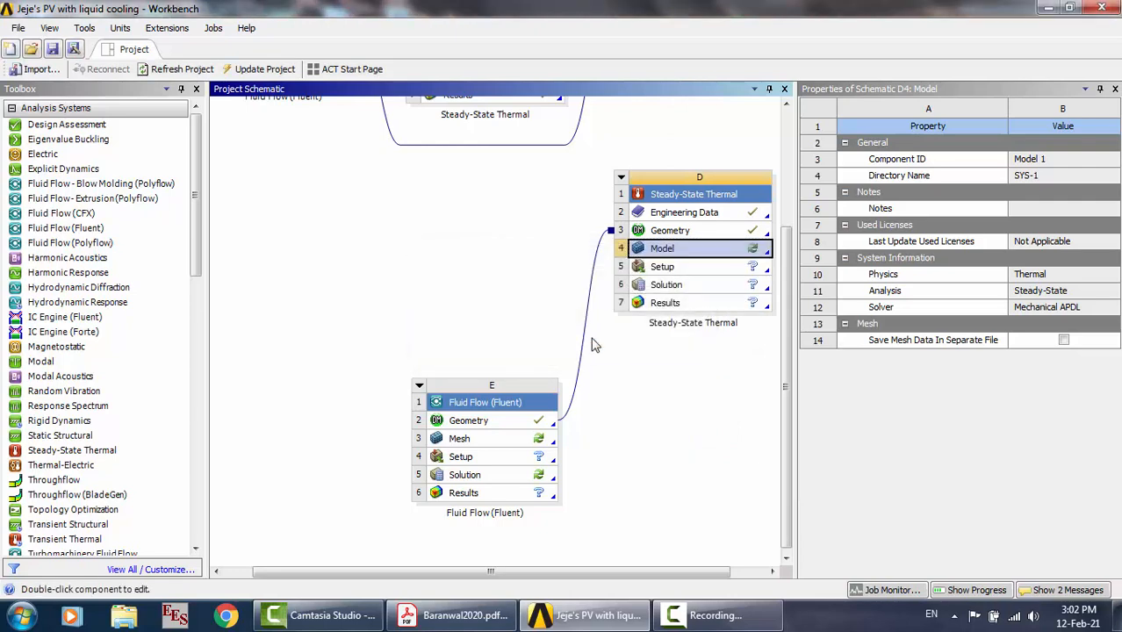
Open the reset Model of Steady-State Thermal system D in Mechanical
{"action": "double_click", "coordinate": [690, 254]}
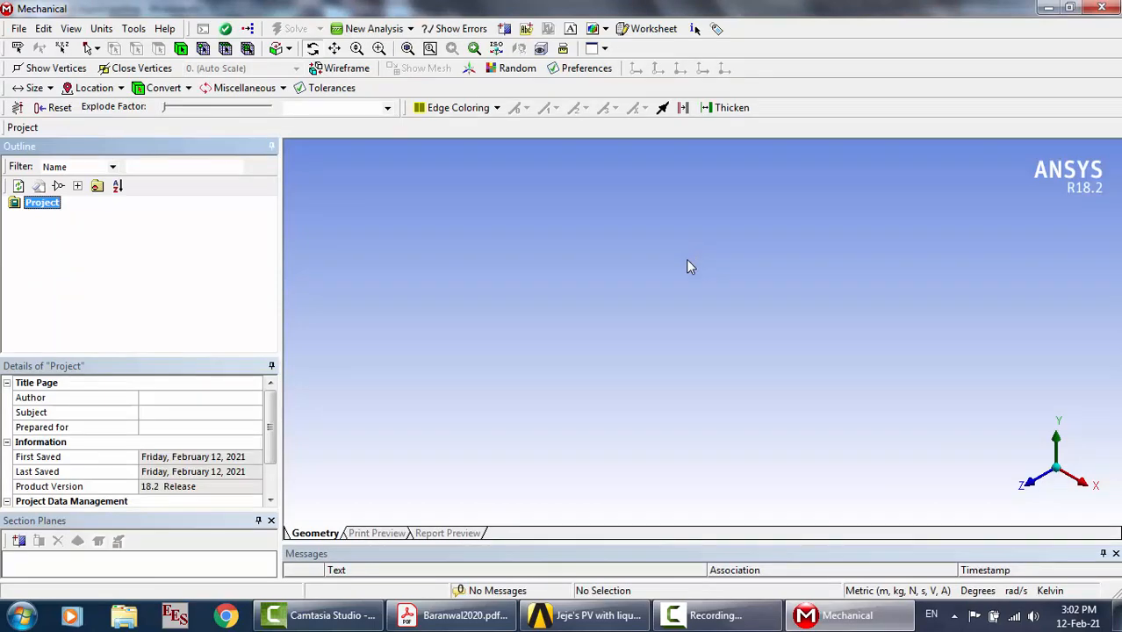
{"action": "left_click", "coordinate": [712, 615]}
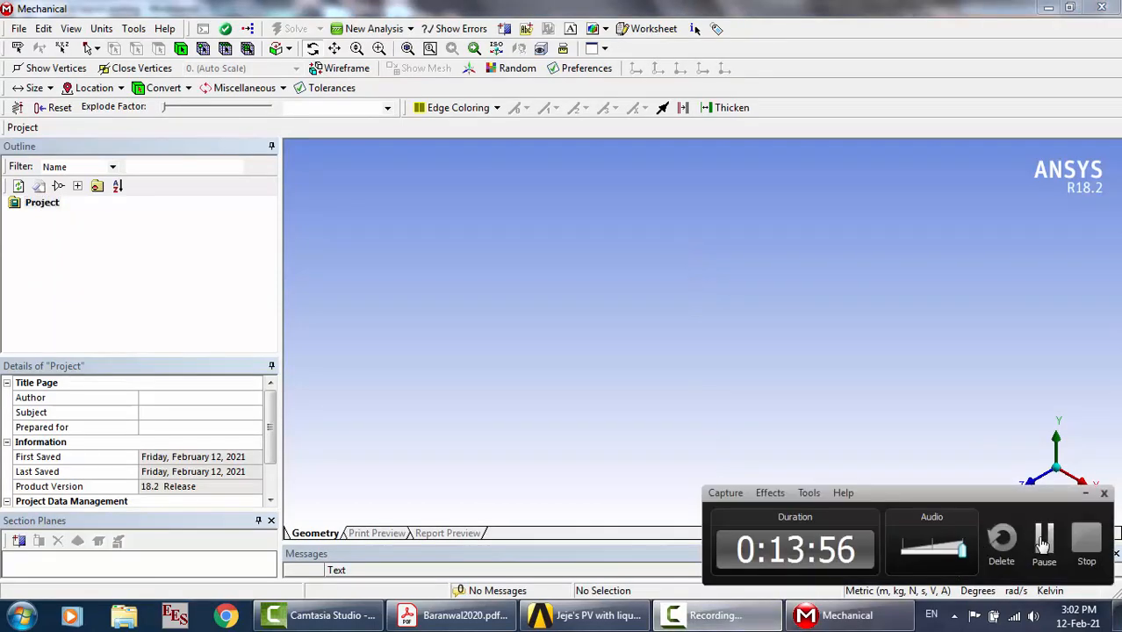
{"action": "left_click", "coordinate": [1044, 545]}
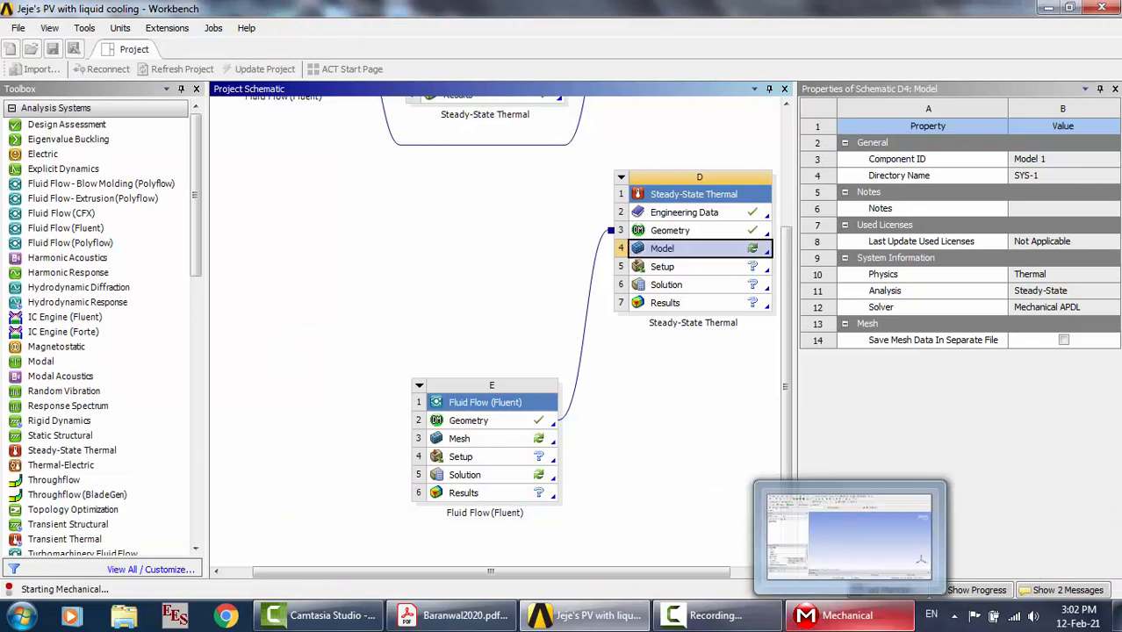
{"action": "left_click", "coordinate": [870, 616]}
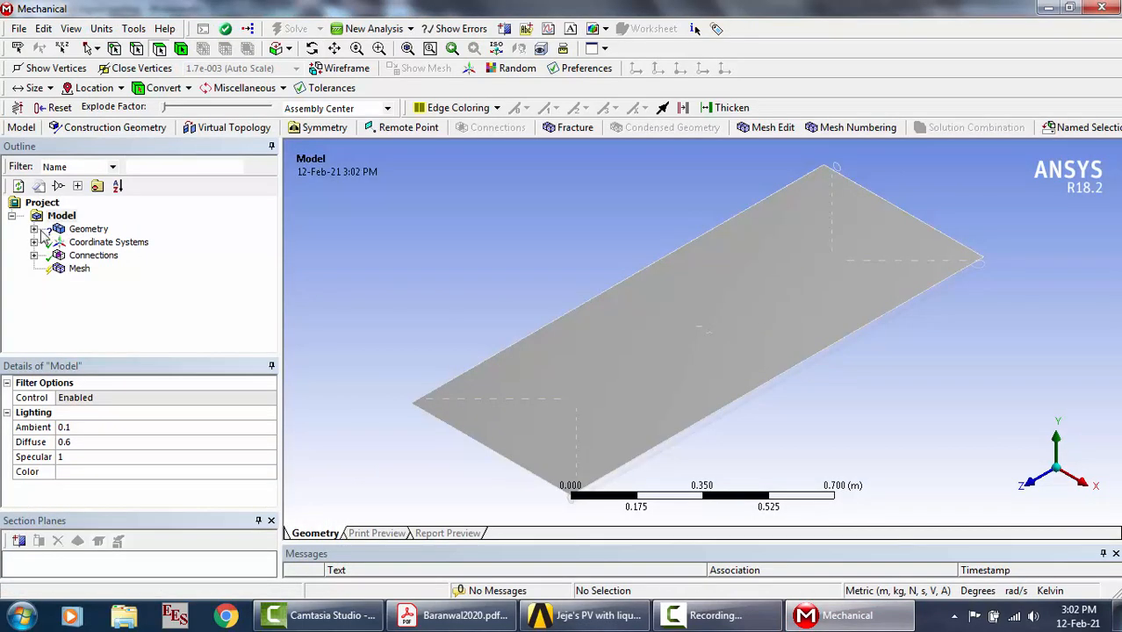
Suppress the abs body in the model's geometry
{"action": "left_click", "coordinate": [33, 229]}
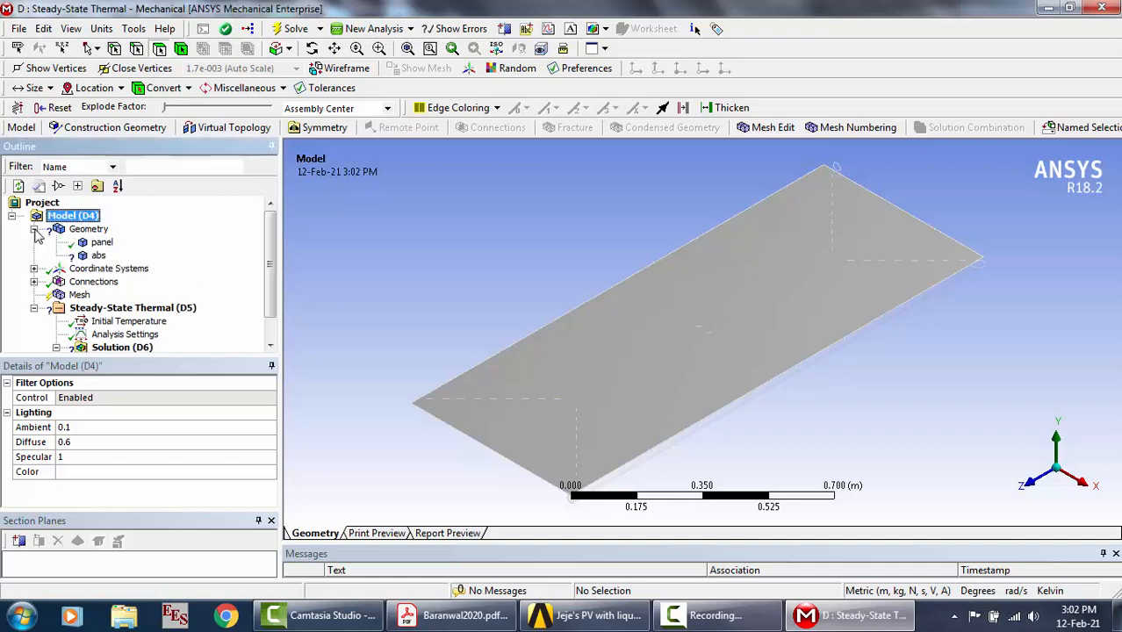
{"action": "left_click", "coordinate": [98, 255]}
{"action": "right_click", "coordinate": [98, 254]}
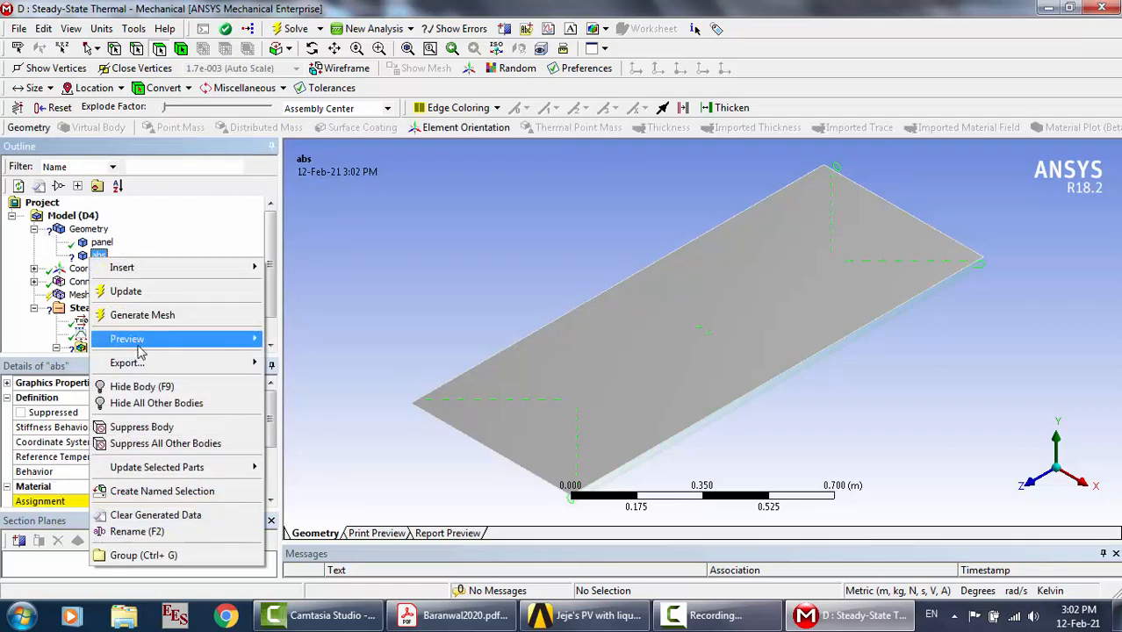
{"action": "left_click", "coordinate": [142, 427]}
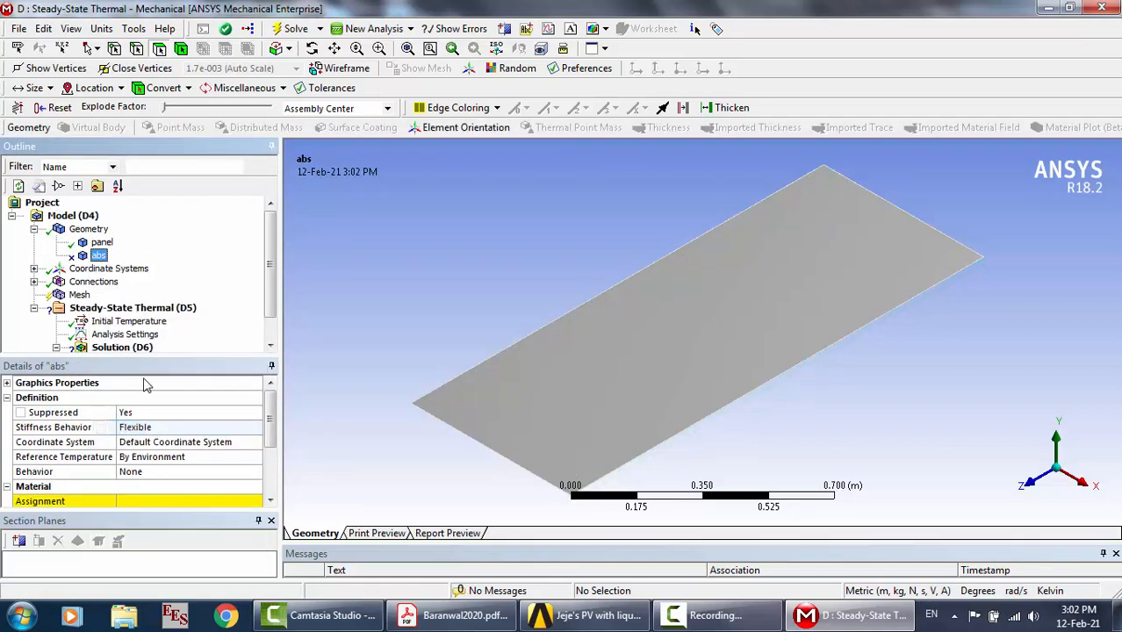
Assign the PV cell material to the panel body
{"action": "left_click", "coordinate": [102, 241]}
{"action": "left_click", "coordinate": [255, 502]}
{"action": "left_click", "coordinate": [257, 502]}
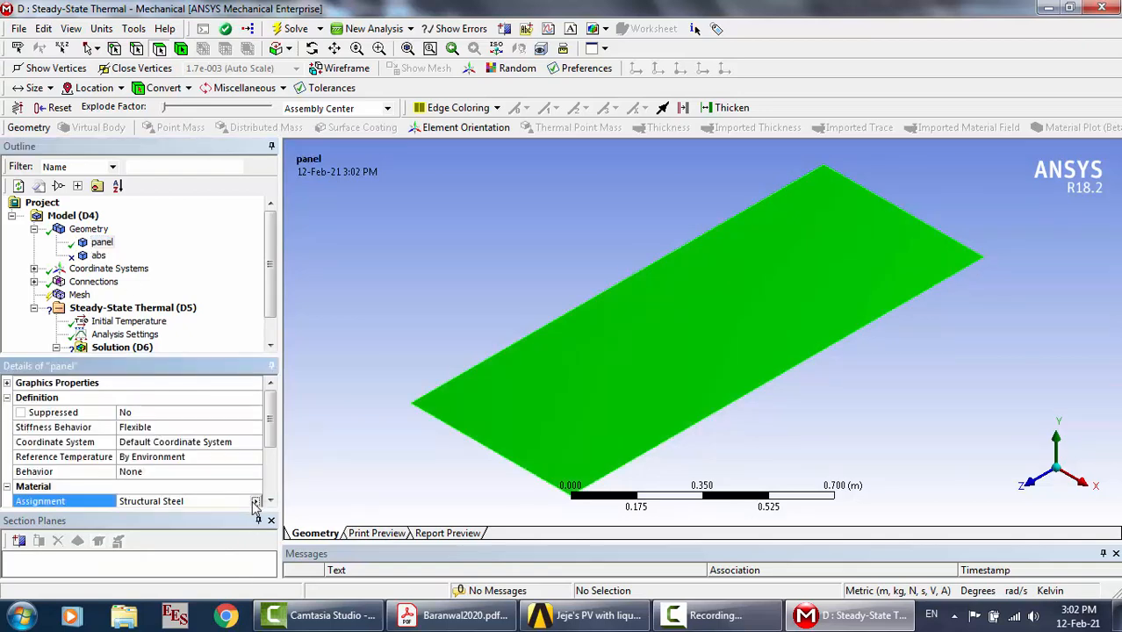
{"action": "left_click", "coordinate": [286, 576]}
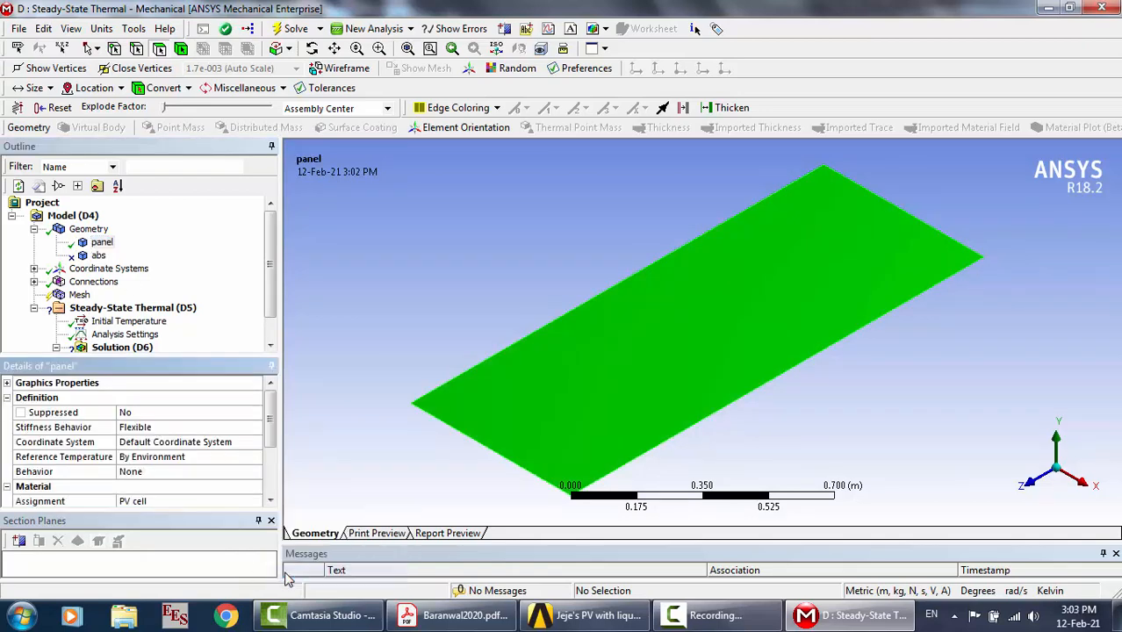
Set the initial temperature of the steady-state thermal analysis to 300.15 K
{"action": "middle_click", "coordinate": [241, 301]}
{"action": "left_click", "coordinate": [129, 296]}
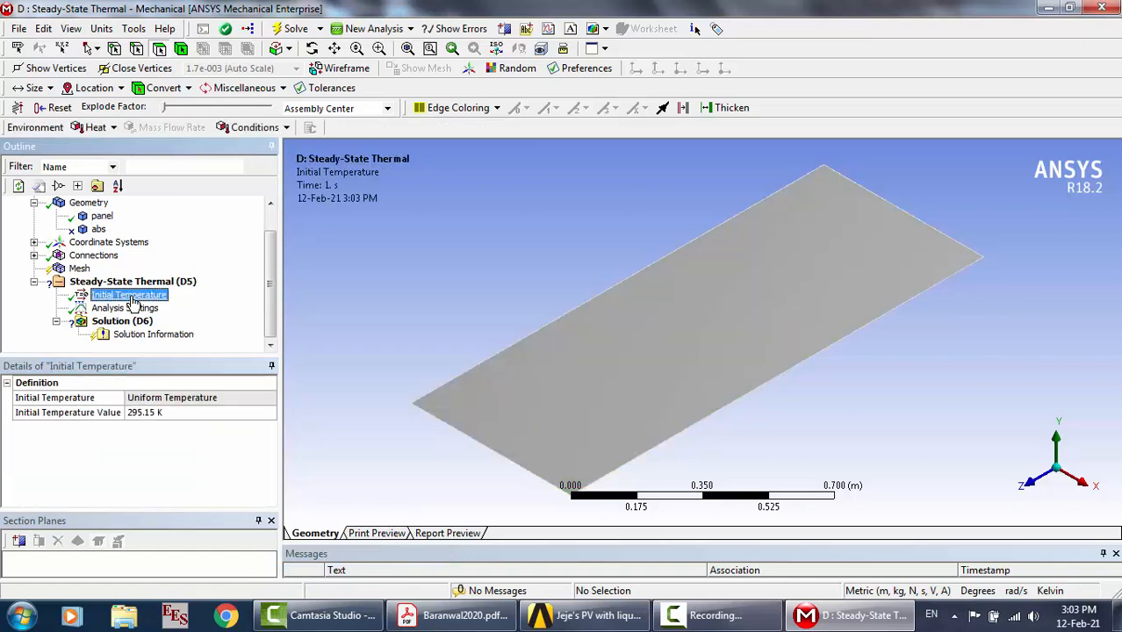
{"action": "left_click", "coordinate": [164, 414]}
{"action": "type", "text": "300"}
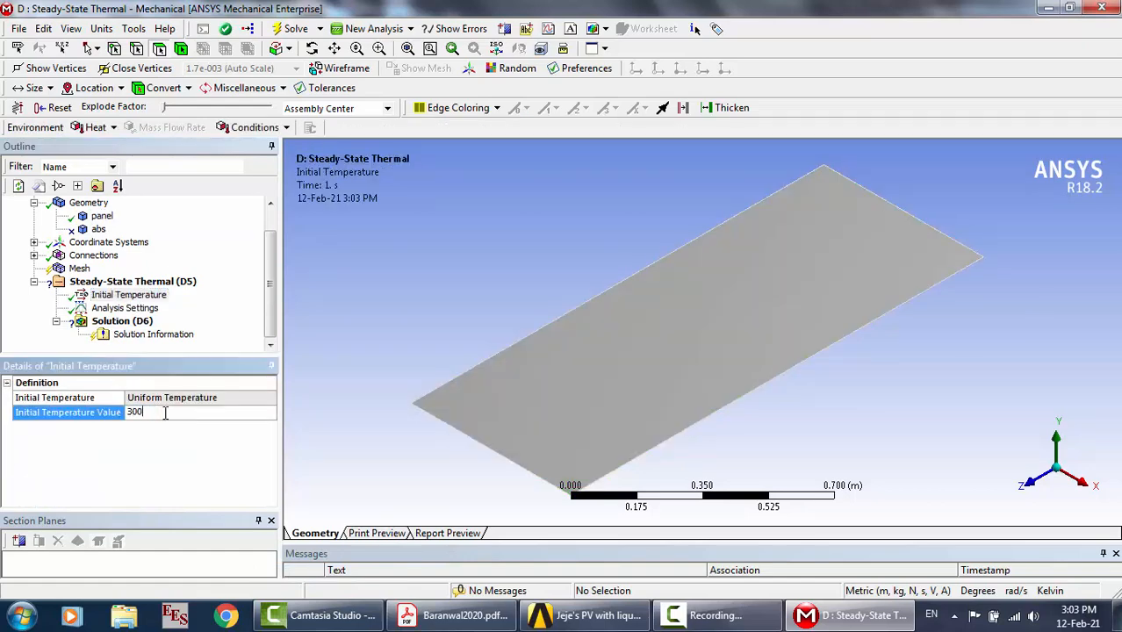
{"action": "type", "text": ".15"}
{"action": "key", "text": "Return"}
Add a heat flux of 900 W/m² to the panel's top face in the steady-state thermal analysis
{"action": "left_click", "coordinate": [134, 310]}
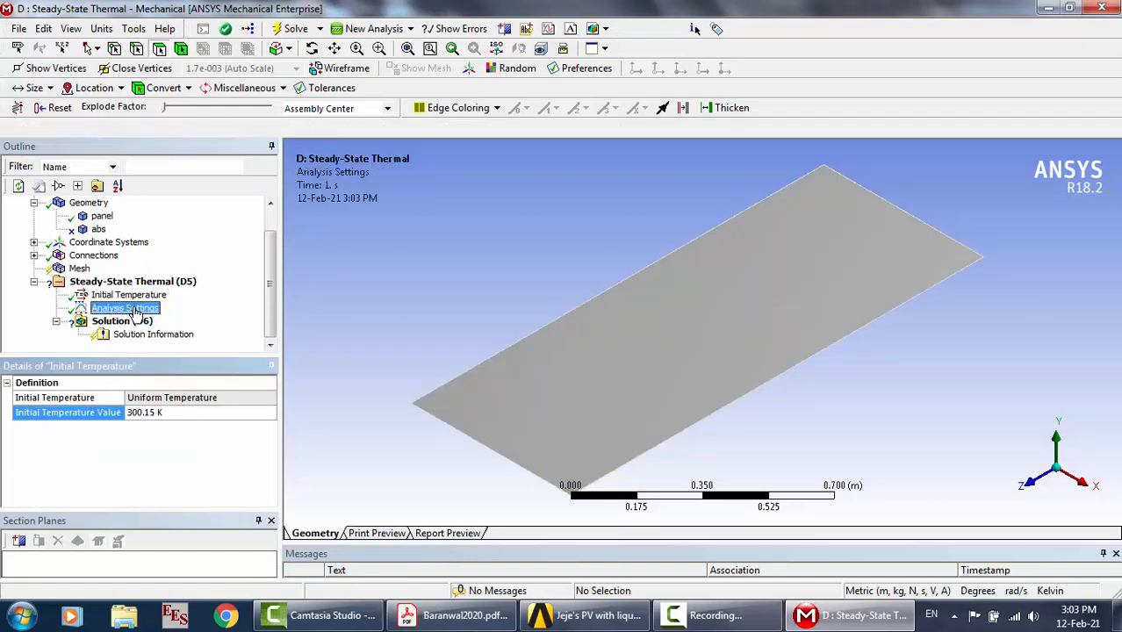
{"action": "left_click", "coordinate": [121, 283]}
{"action": "right_click", "coordinate": [123, 288]}
{"action": "mouse_move", "coordinate": [190, 295]}
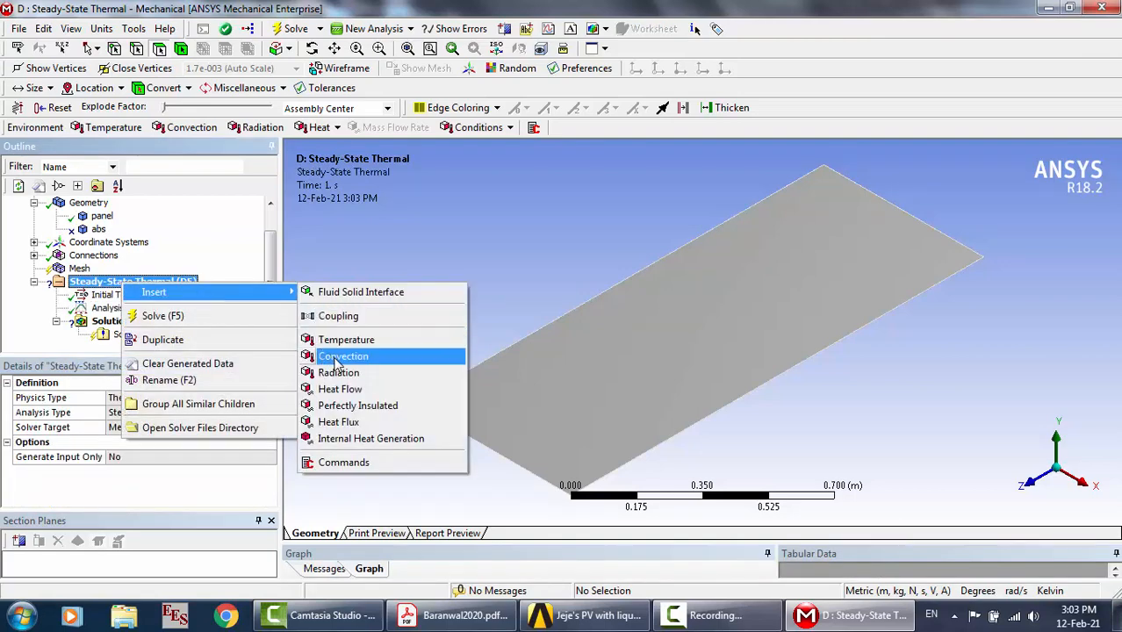
{"action": "left_click", "coordinate": [349, 422]}
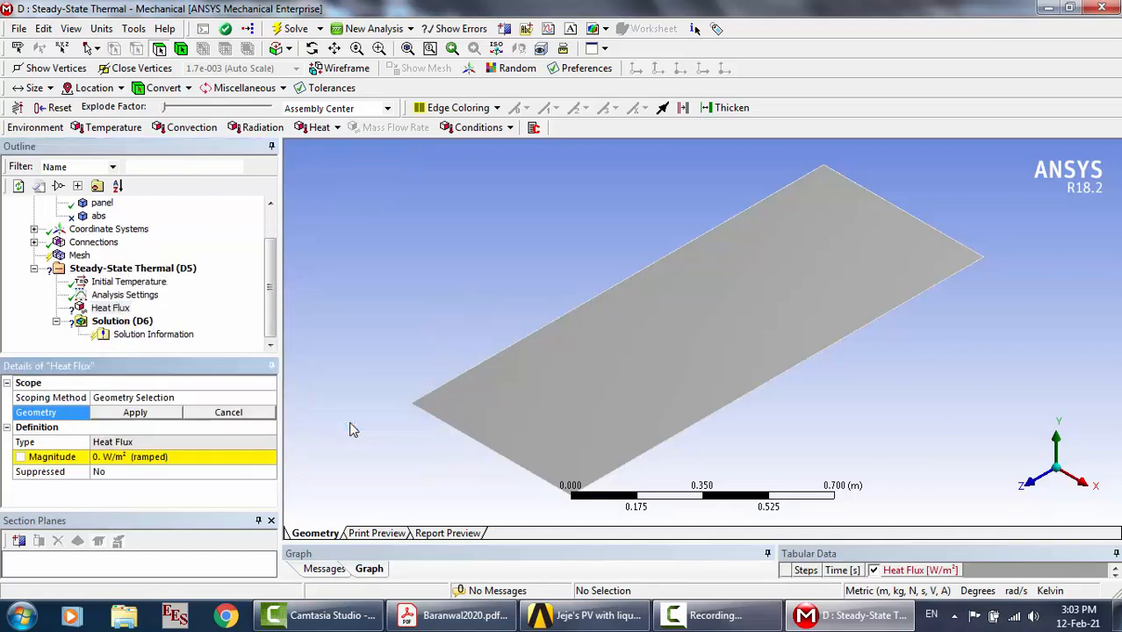
{"action": "left_click", "coordinate": [613, 350]}
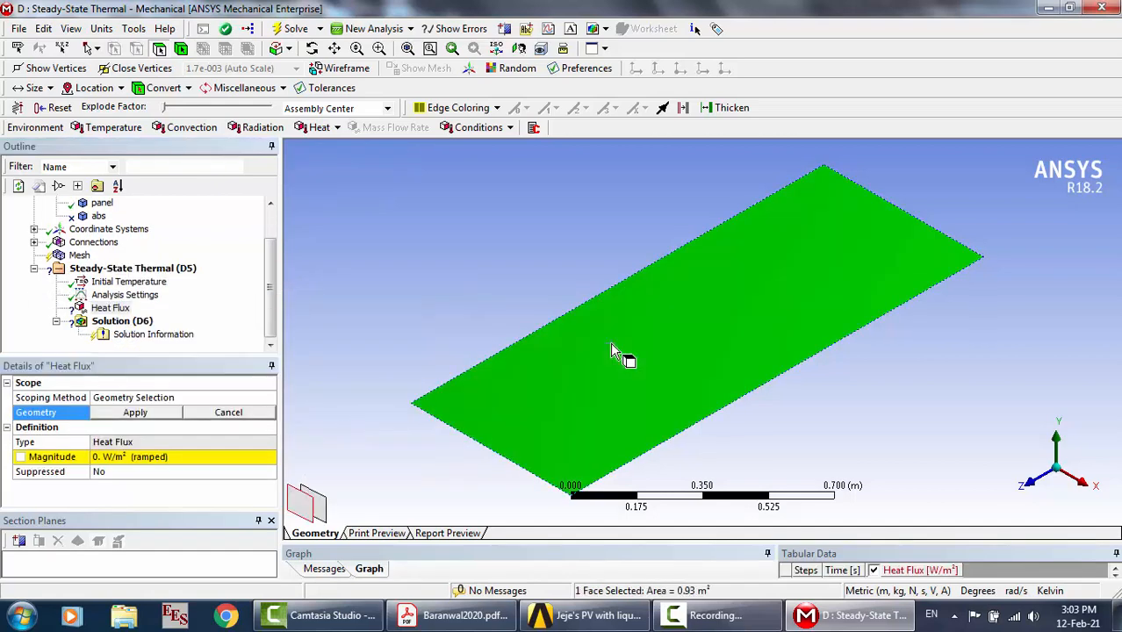
{"action": "left_click", "coordinate": [141, 412]}
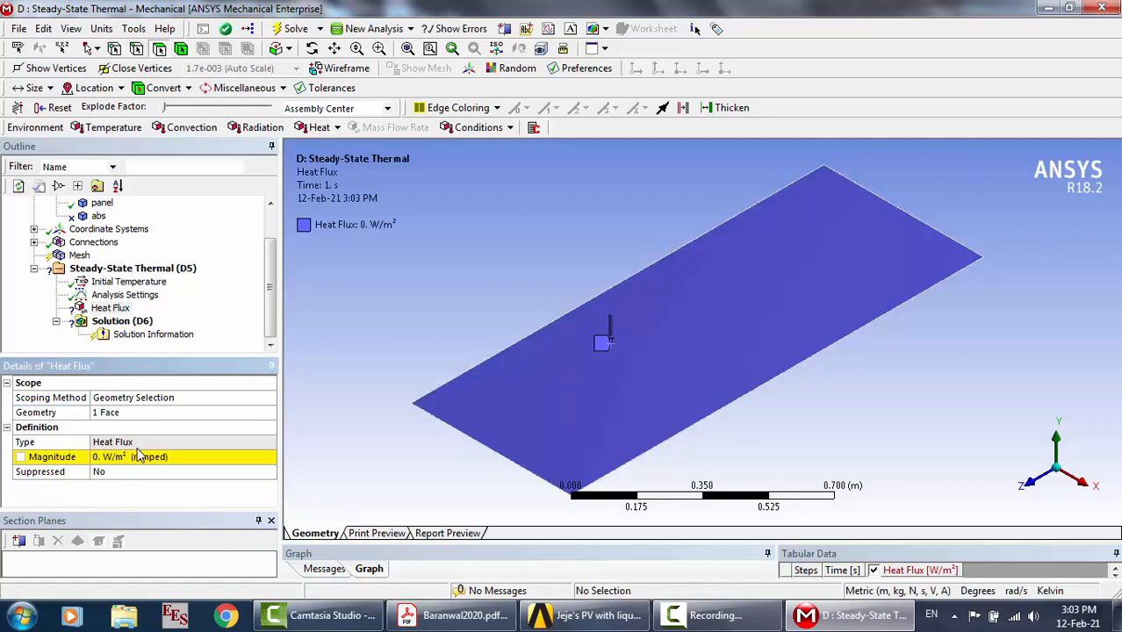
{"action": "left_click", "coordinate": [142, 457]}
{"action": "type", "text": "900"}
{"action": "key", "text": "Return"}
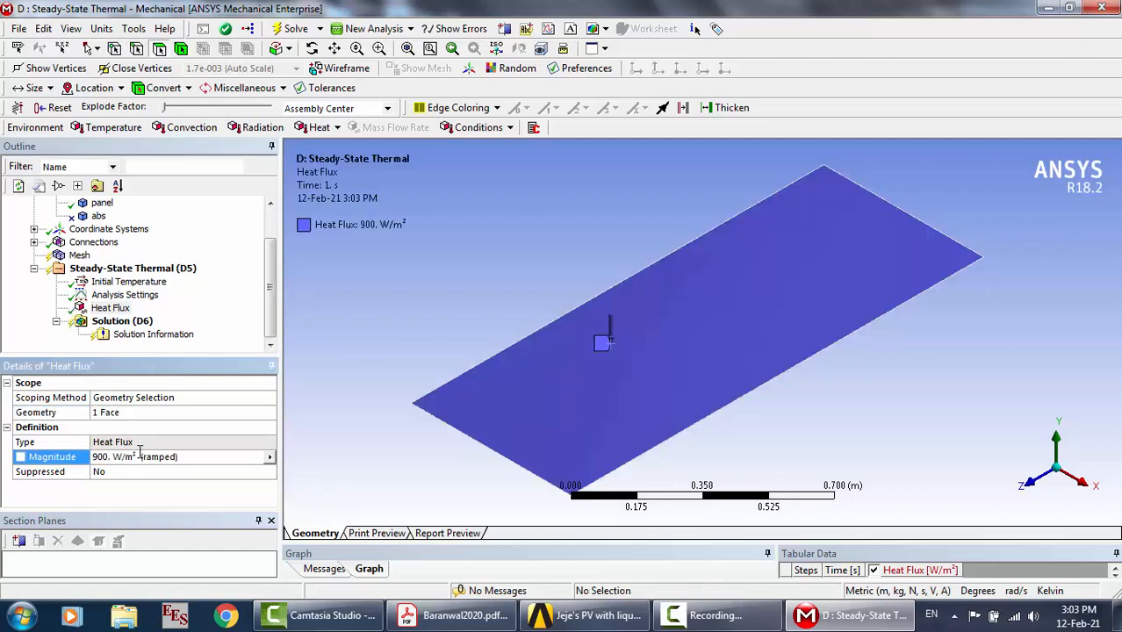
Add a convection load to all six faces of the panel with a film coefficient of 10 W/m²·K
{"action": "left_click", "coordinate": [106, 270]}
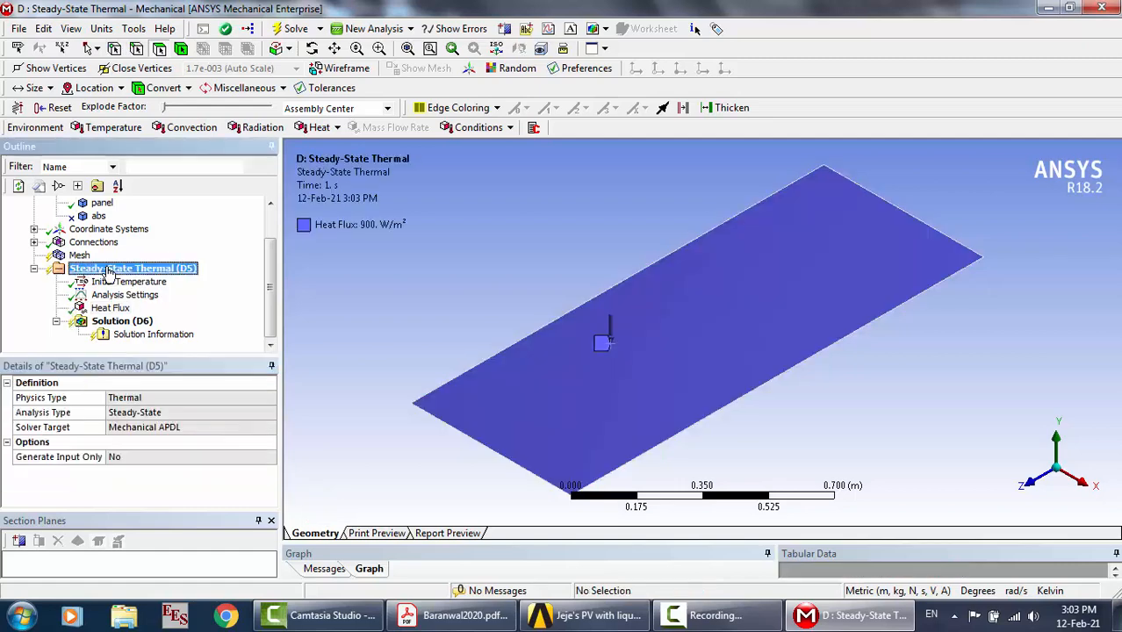
{"action": "right_click", "coordinate": [106, 270]}
{"action": "mouse_move", "coordinate": [154, 279]}
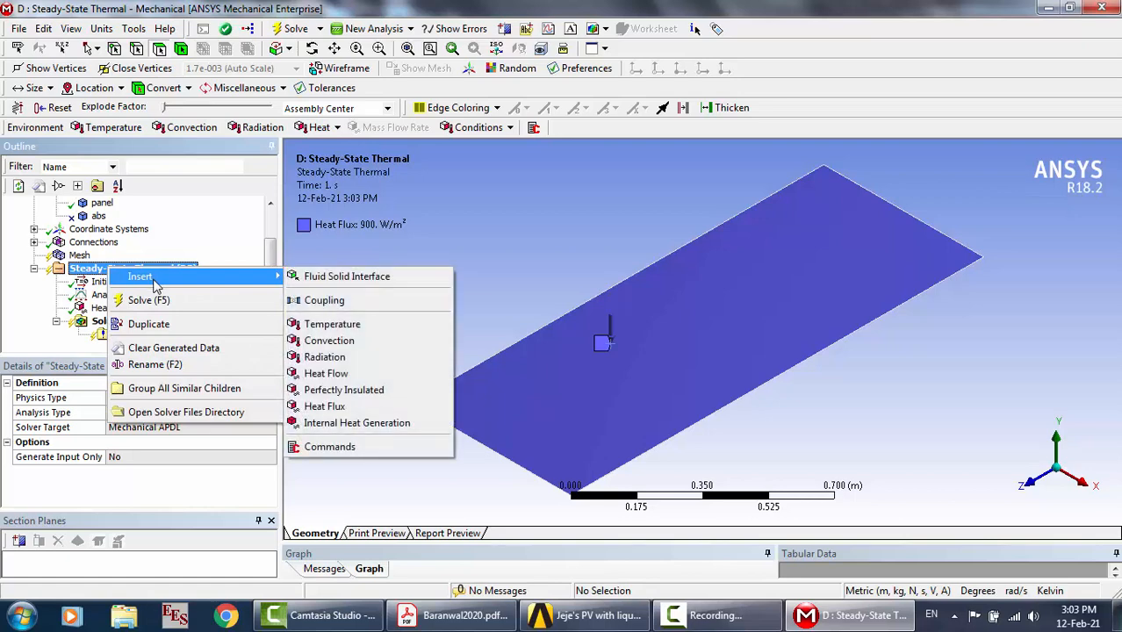
{"action": "left_click", "coordinate": [313, 341]}
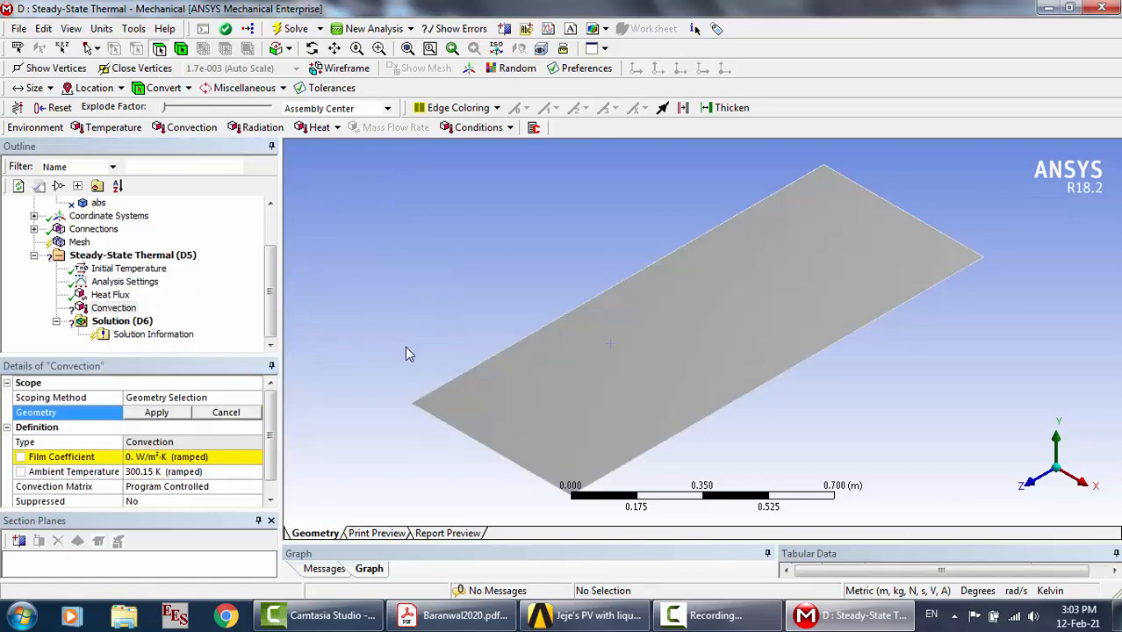
{"action": "key", "text": "ctrl+a"}
{"action": "left_click", "coordinate": [160, 417]}
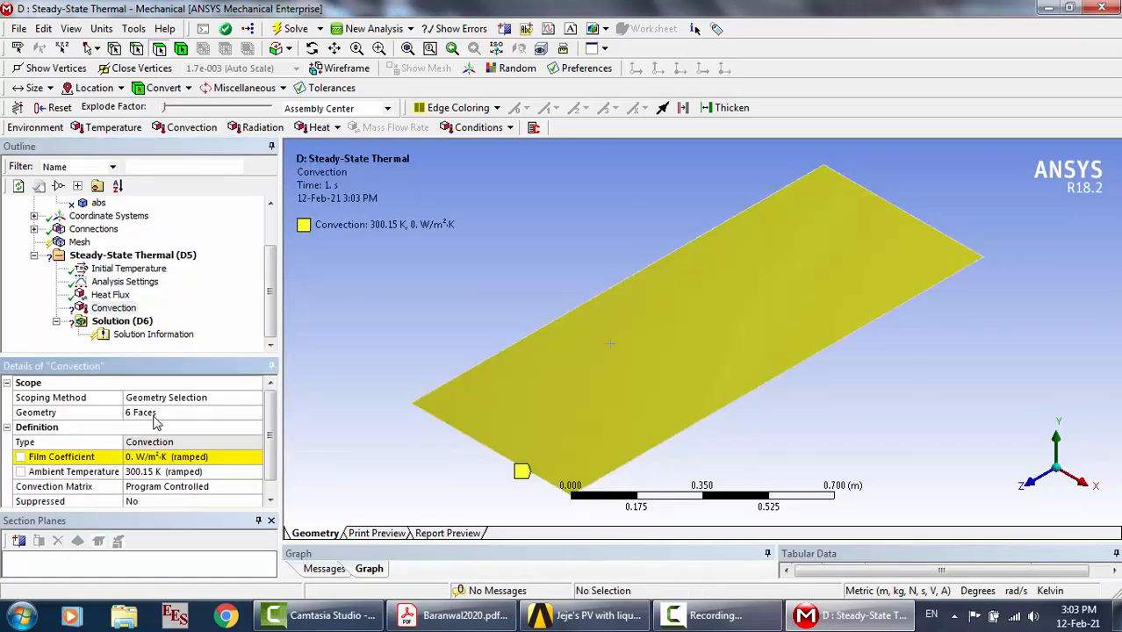
{"action": "left_click", "coordinate": [154, 458]}
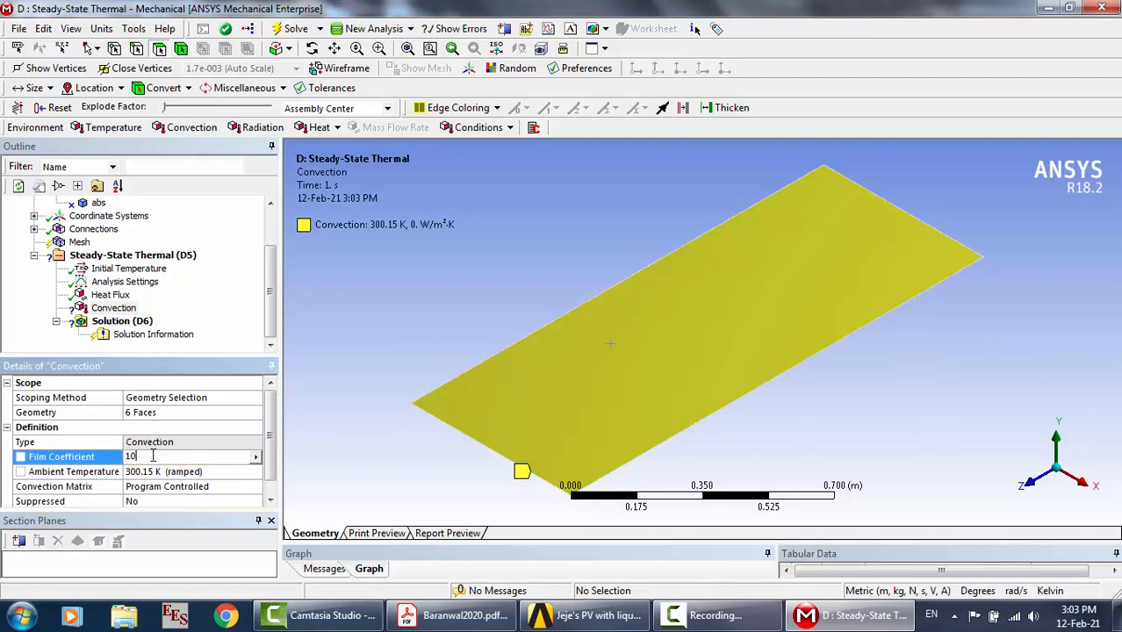
{"action": "type", "text": "10"}
{"action": "key", "text": "Return"}
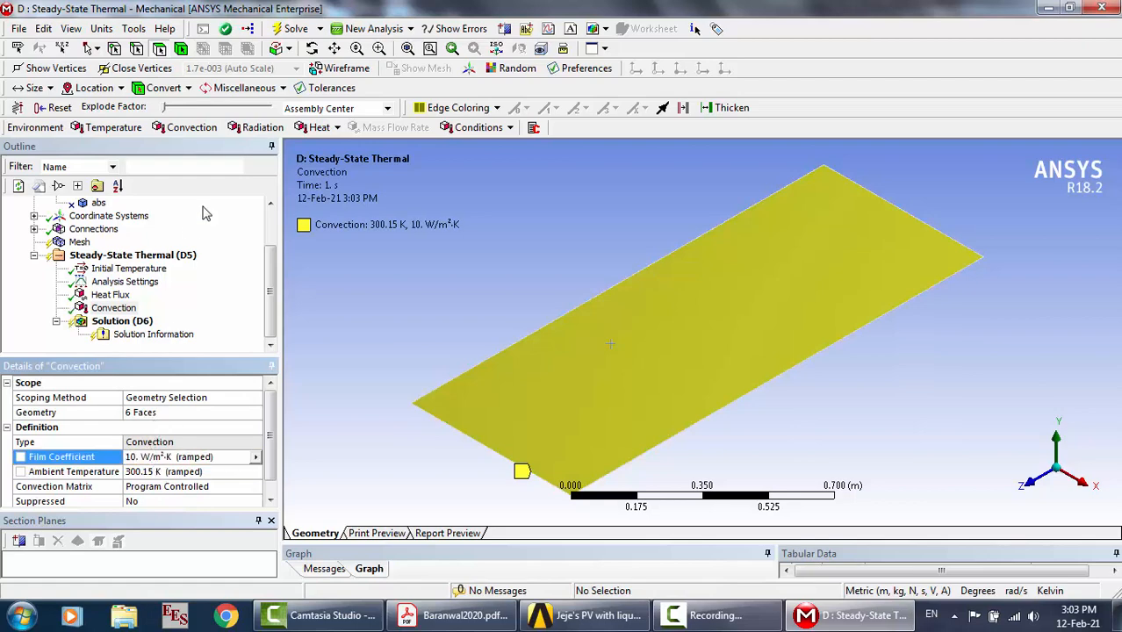
Raise the Relevance Center in the mesh sizing settings beyond Medium
{"action": "left_click", "coordinate": [79, 242]}
{"action": "left_click", "coordinate": [8, 472]}
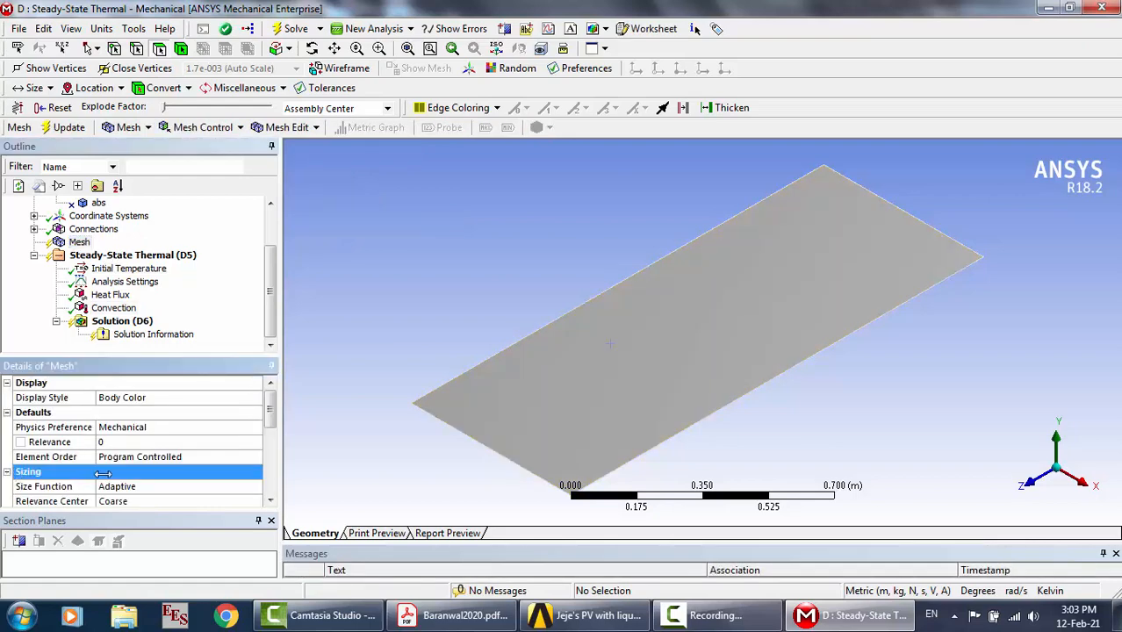
{"action": "double_click", "coordinate": [132, 501]}
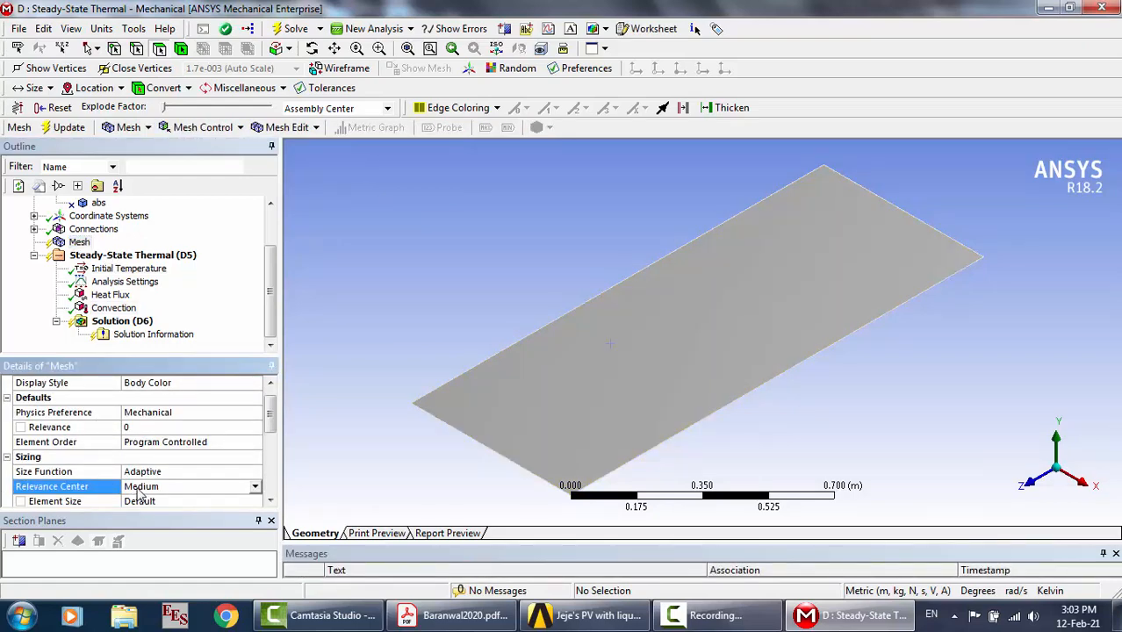
{"action": "double_click", "coordinate": [138, 487]}
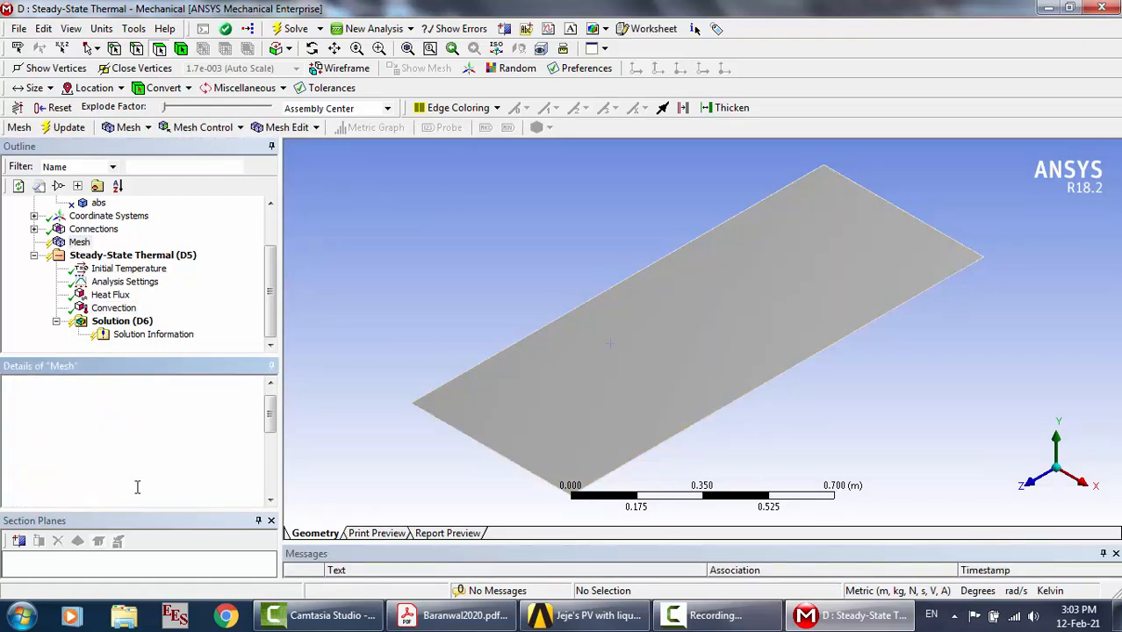
Insert a Fluid Solid Interface in the thermal analysis and scope it to the panel's underside face
{"action": "left_click", "coordinate": [138, 258]}
{"action": "right_click", "coordinate": [138, 256]}
{"action": "mouse_move", "coordinate": [189, 264]}
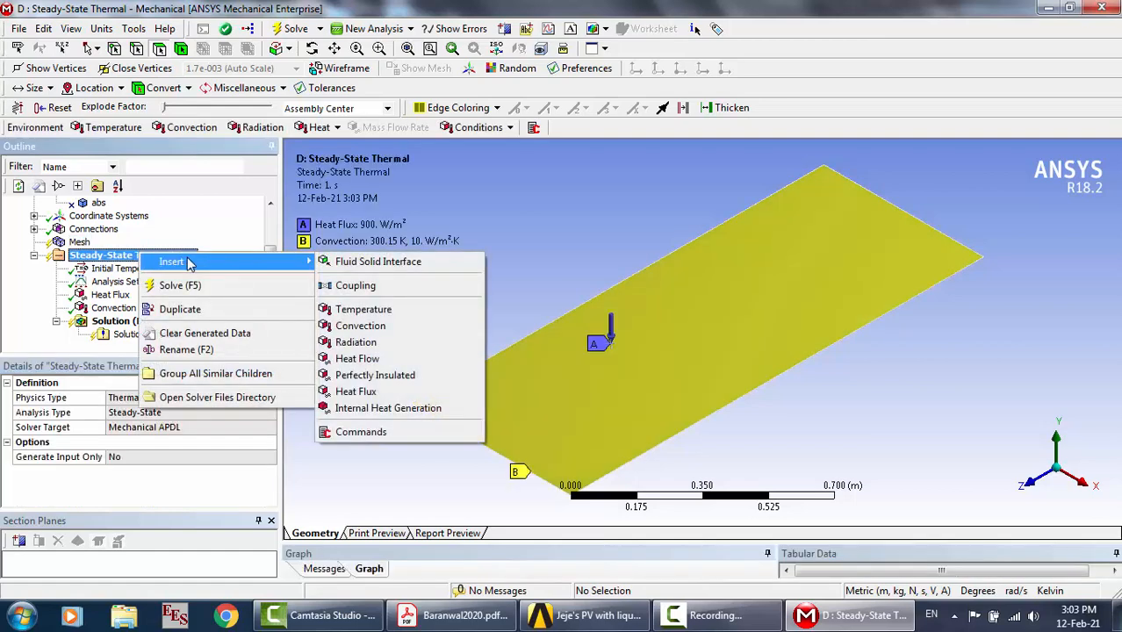
{"action": "left_click", "coordinate": [361, 263]}
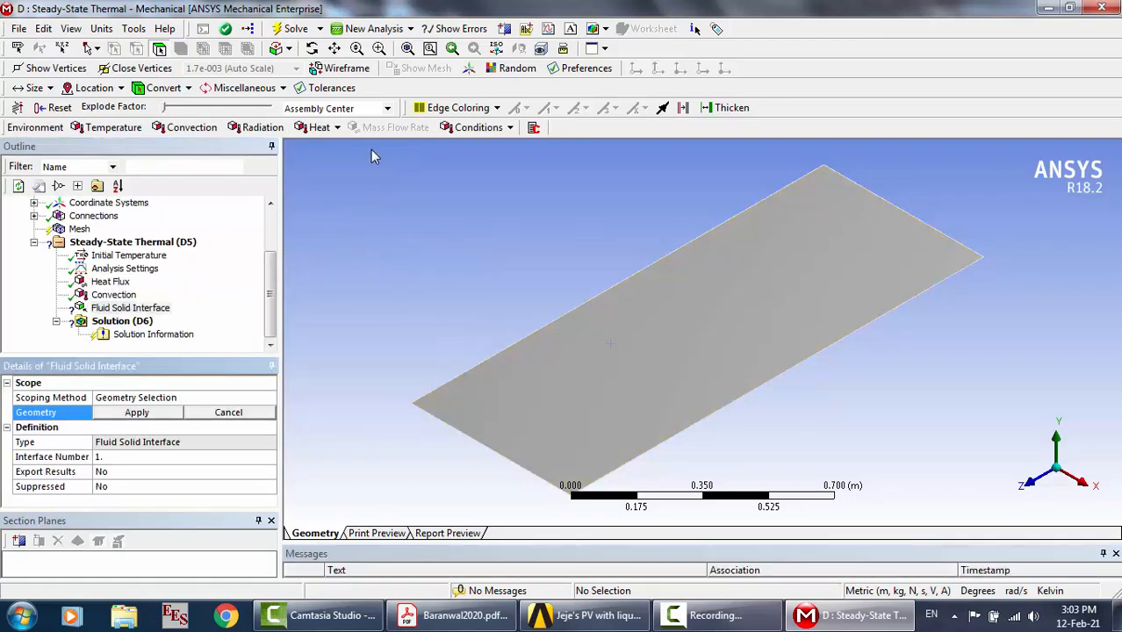
{"action": "left_click", "coordinate": [310, 48]}
{"action": "left_click_drag", "start_coordinate": [747, 265], "coordinate": [501, 255]}
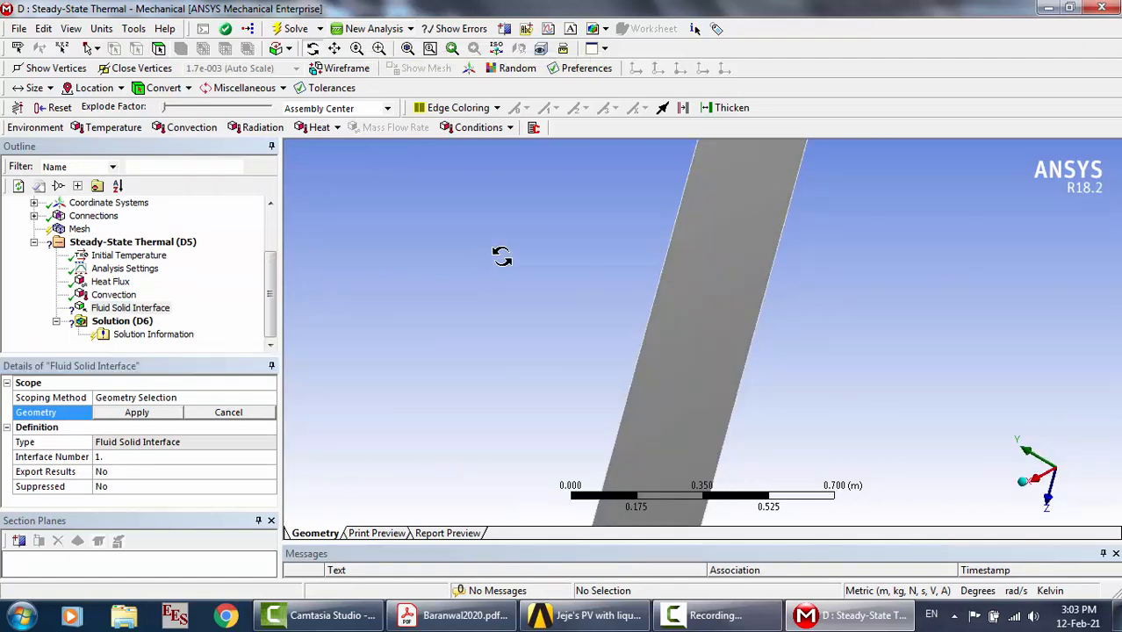
{"action": "left_click", "coordinate": [159, 48]}
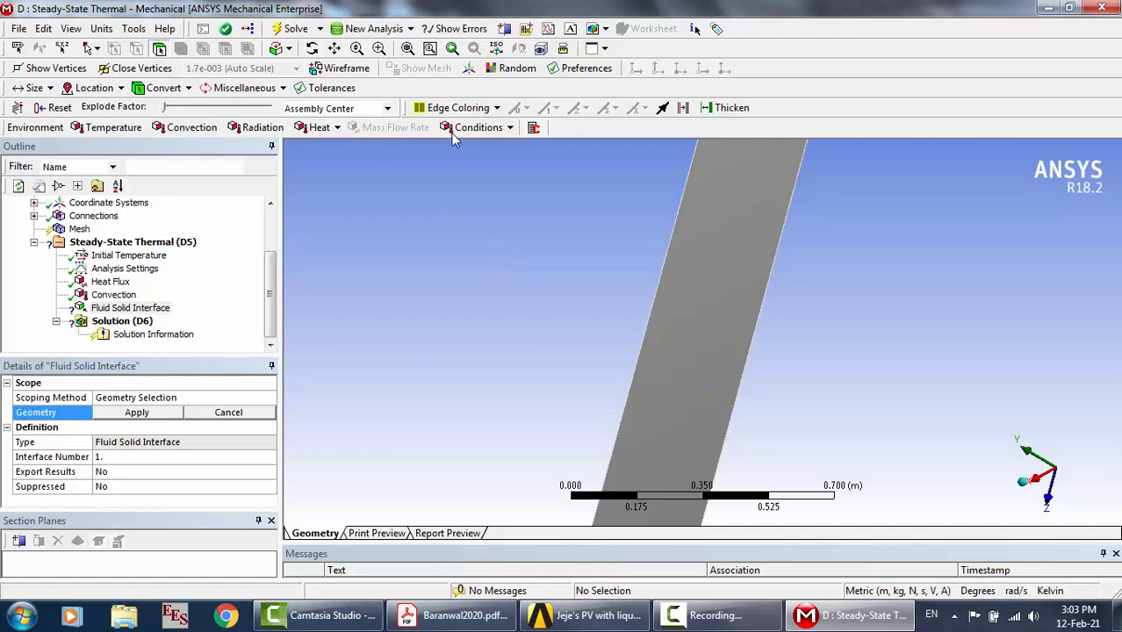
{"action": "left_click", "coordinate": [713, 280]}
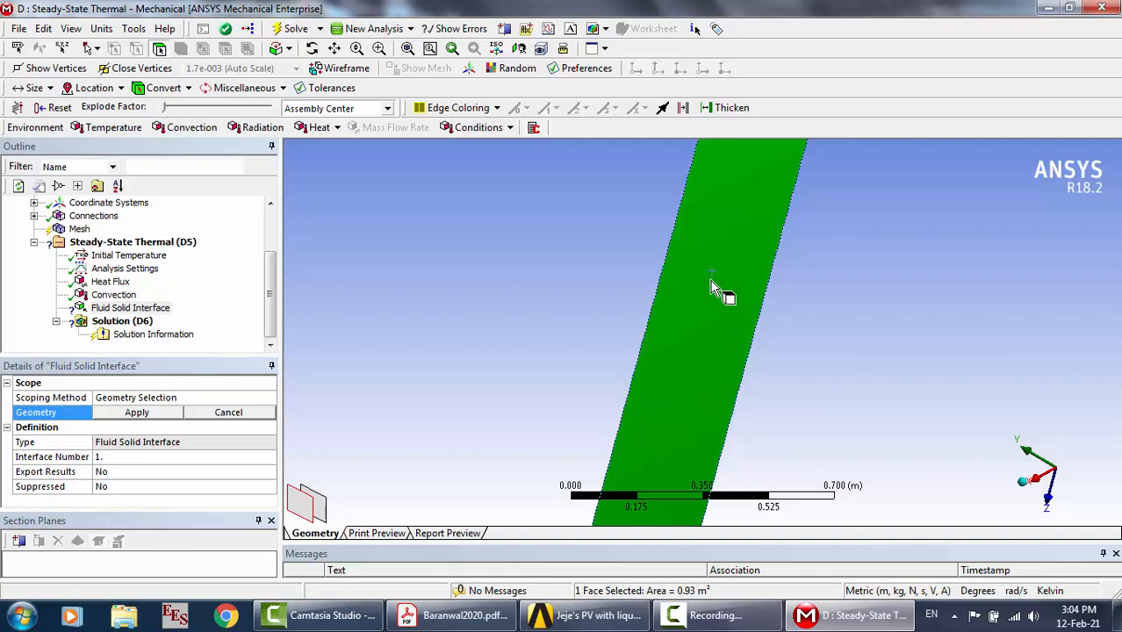
{"action": "left_click", "coordinate": [153, 414]}
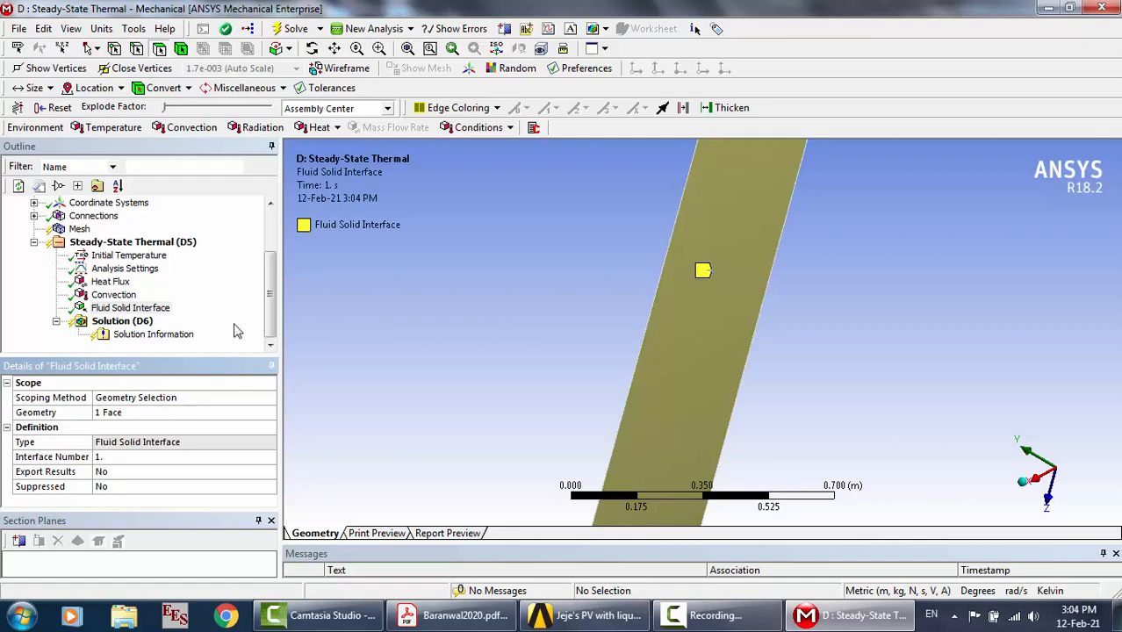
Add a Temperature result to the solution of the steady-state thermal analysis
{"action": "right_click", "coordinate": [145, 323]}
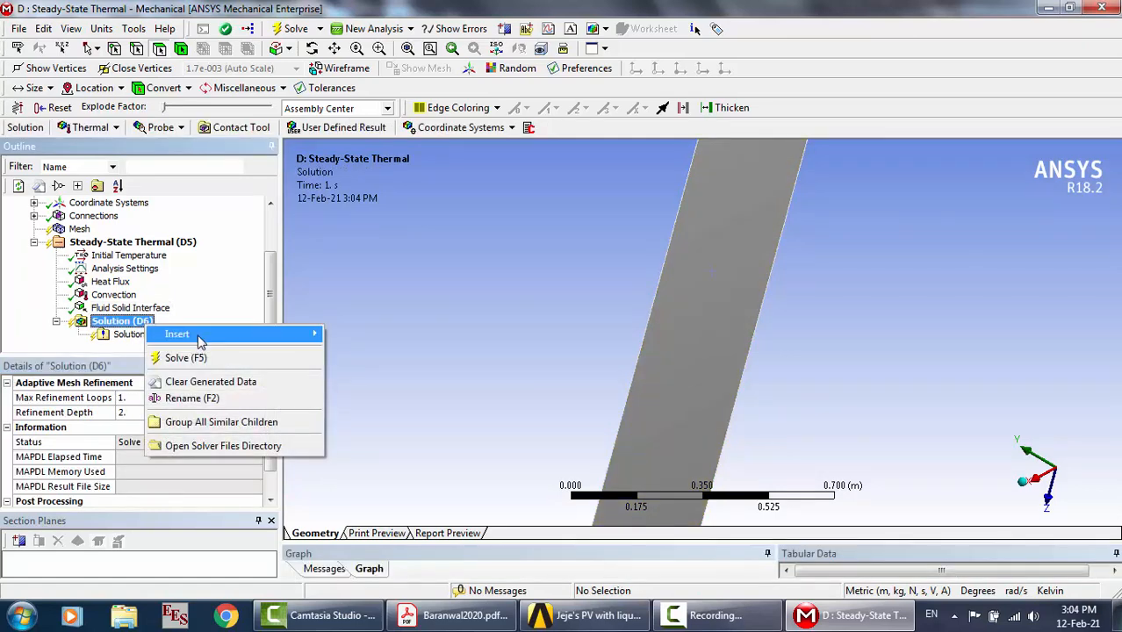
{"action": "mouse_move", "coordinate": [200, 341]}
{"action": "mouse_move", "coordinate": [359, 342]}
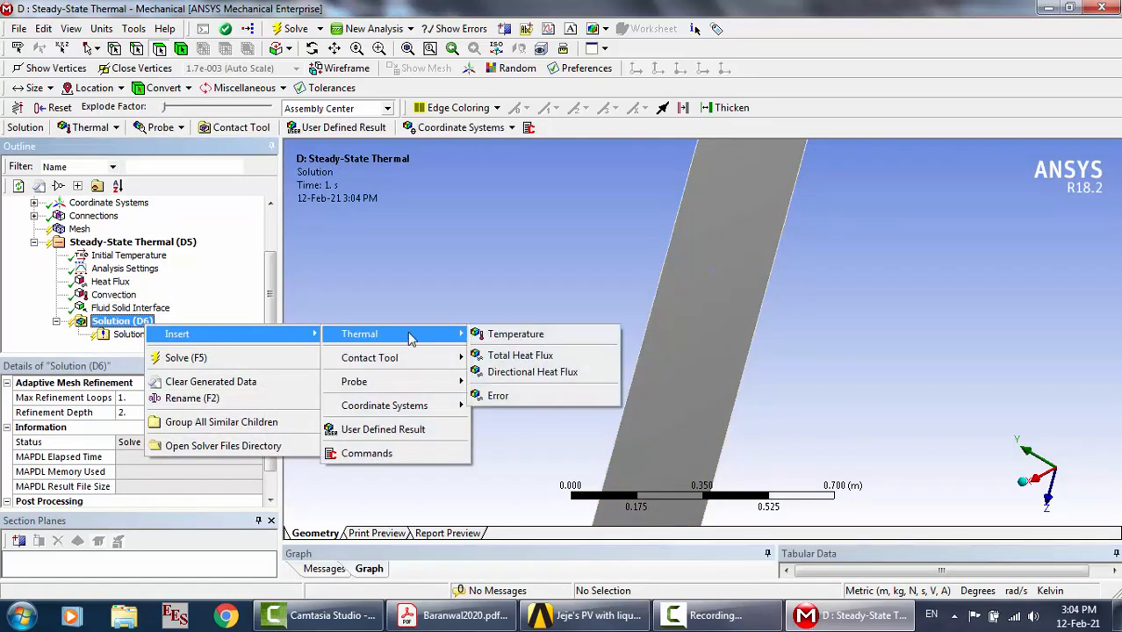
{"action": "left_click", "coordinate": [510, 335]}
{"action": "left_click", "coordinate": [131, 310]}
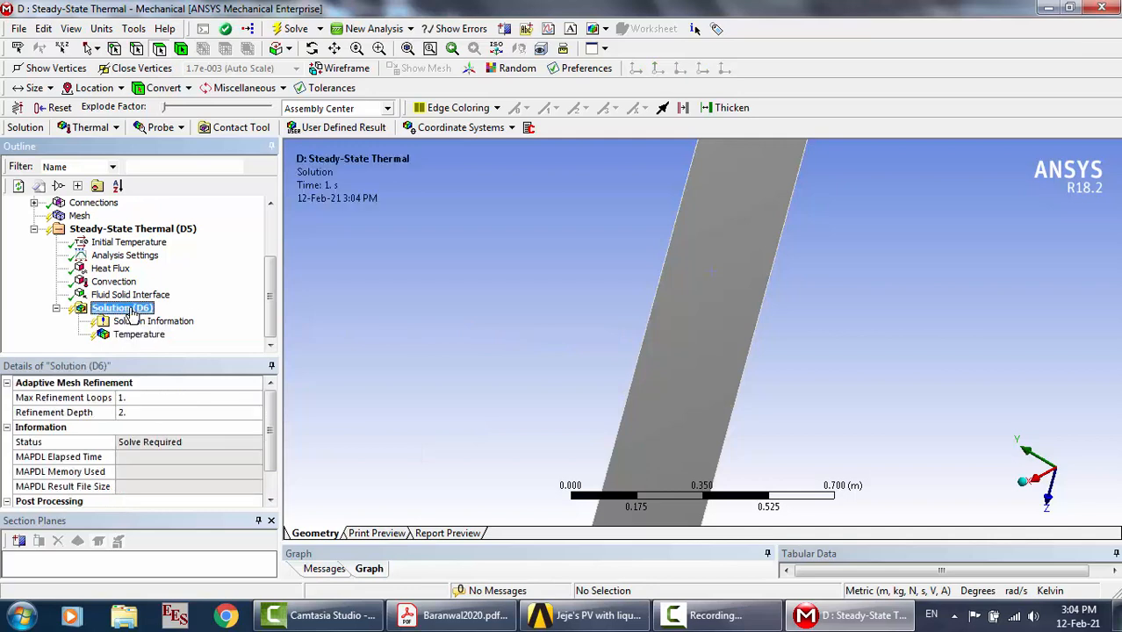
{"action": "right_click", "coordinate": [132, 313]}
{"action": "mouse_move", "coordinate": [219, 317]}
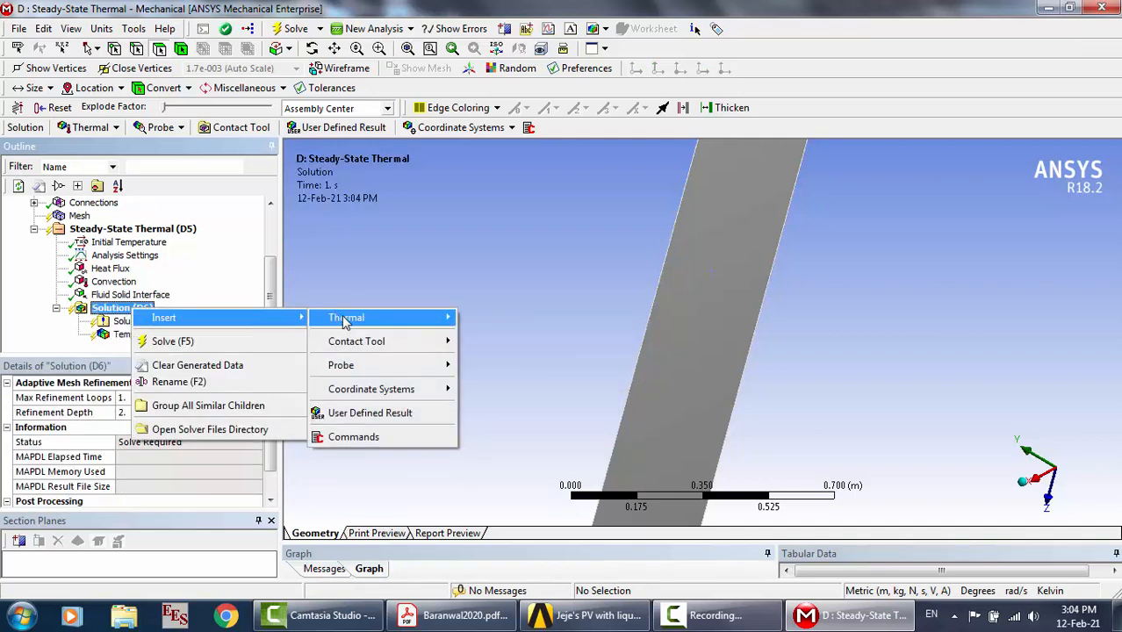
{"action": "mouse_move", "coordinate": [345, 323]}
{"action": "mouse_move", "coordinate": [369, 369]}
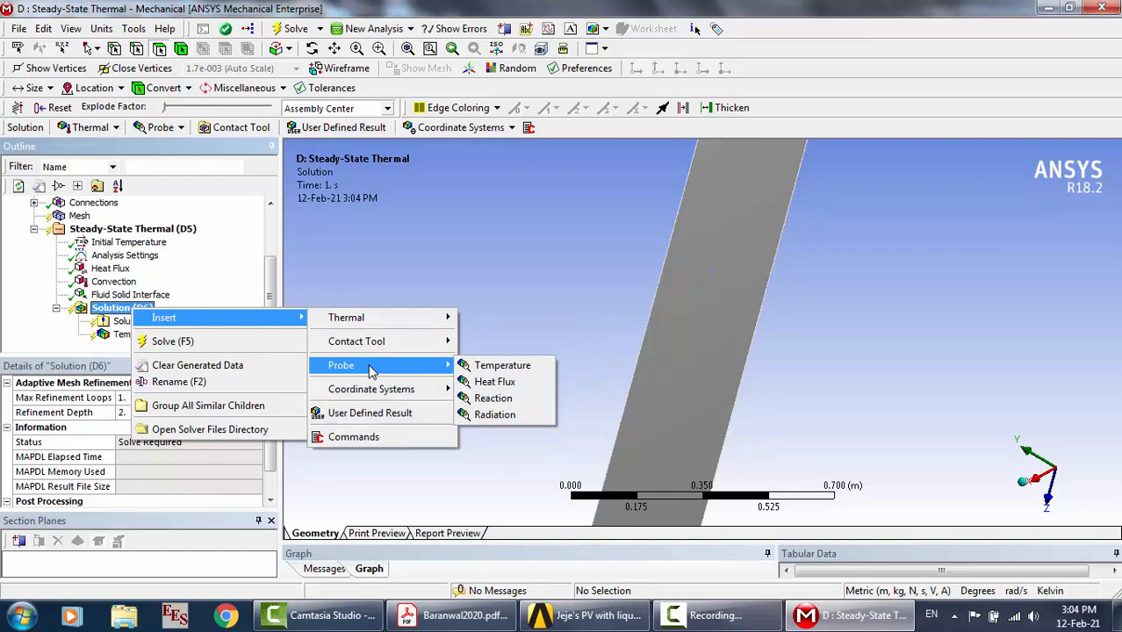
{"action": "left_click", "coordinate": [500, 252]}
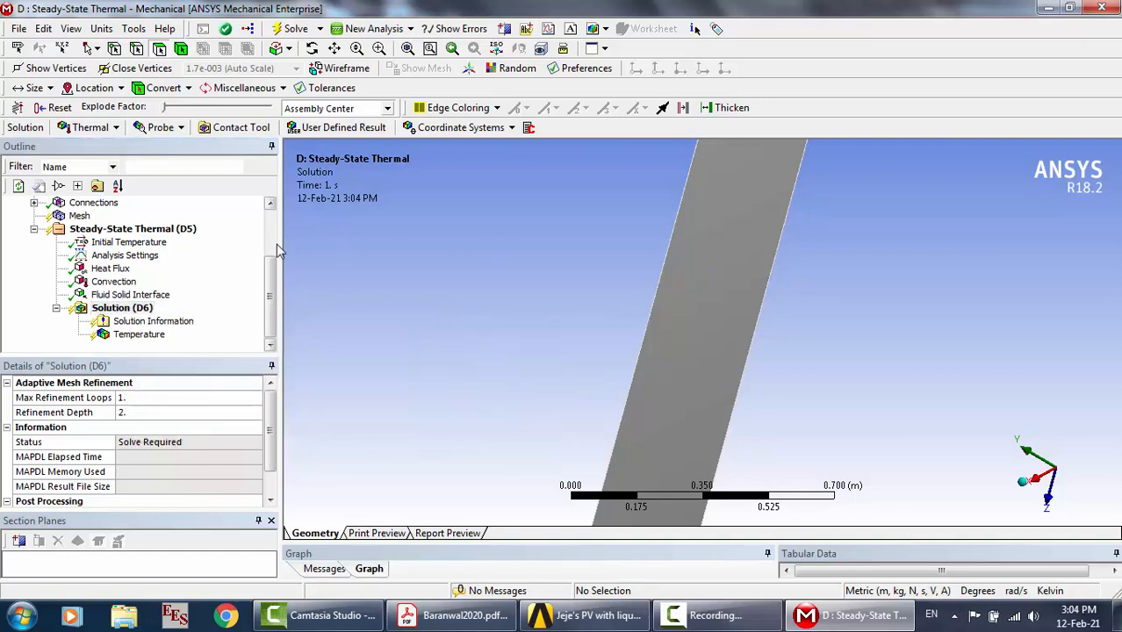
{"action": "scroll", "coordinate": [275, 252], "scroll_direction": "up", "scroll_amount": 2}
{"action": "left_click", "coordinate": [711, 615]}
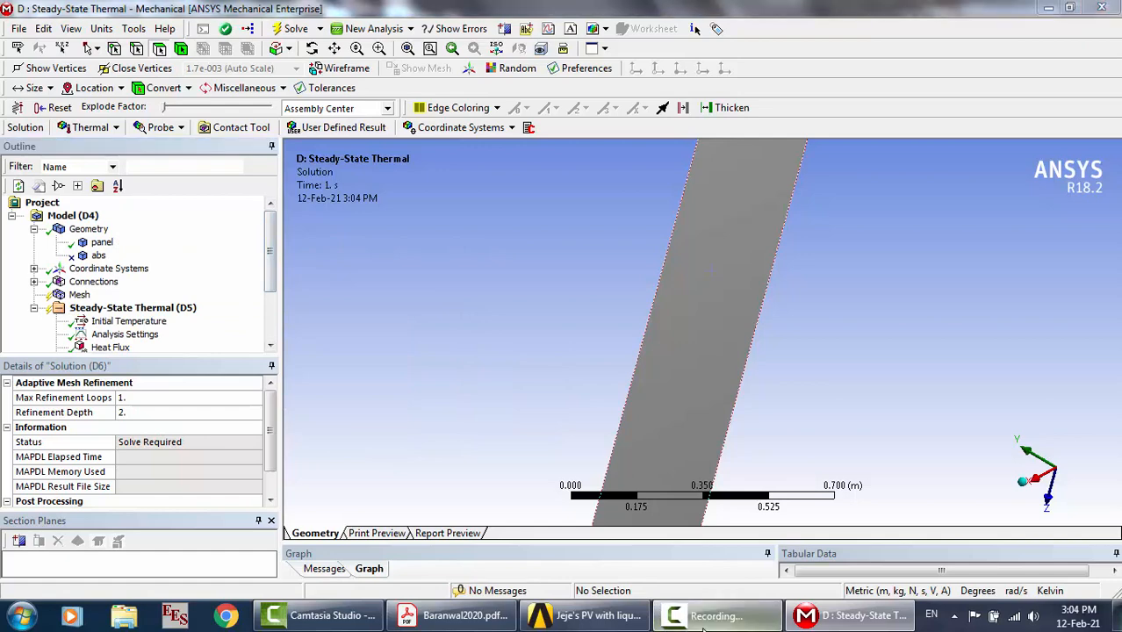
{"action": "left_click", "coordinate": [1044, 537]}
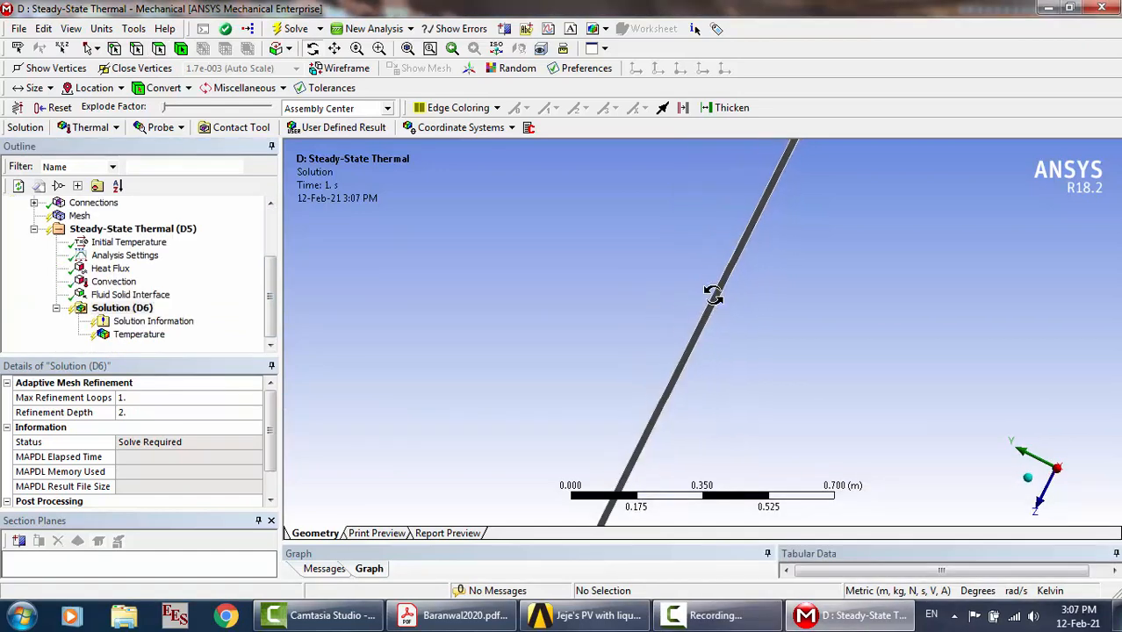
Create a coordinate system from the panel's large flat face
{"action": "middle_click_drag", "start_coordinate": [714, 296], "coordinate": [818, 291]}
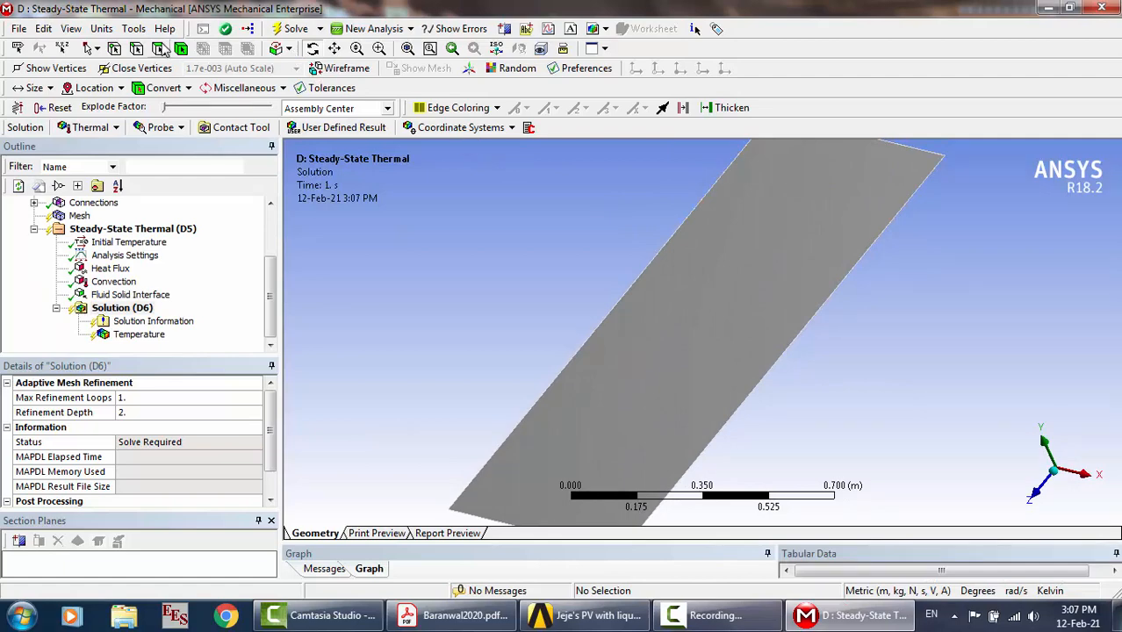
{"action": "left_click", "coordinate": [704, 306]}
{"action": "right_click", "coordinate": [705, 307]}
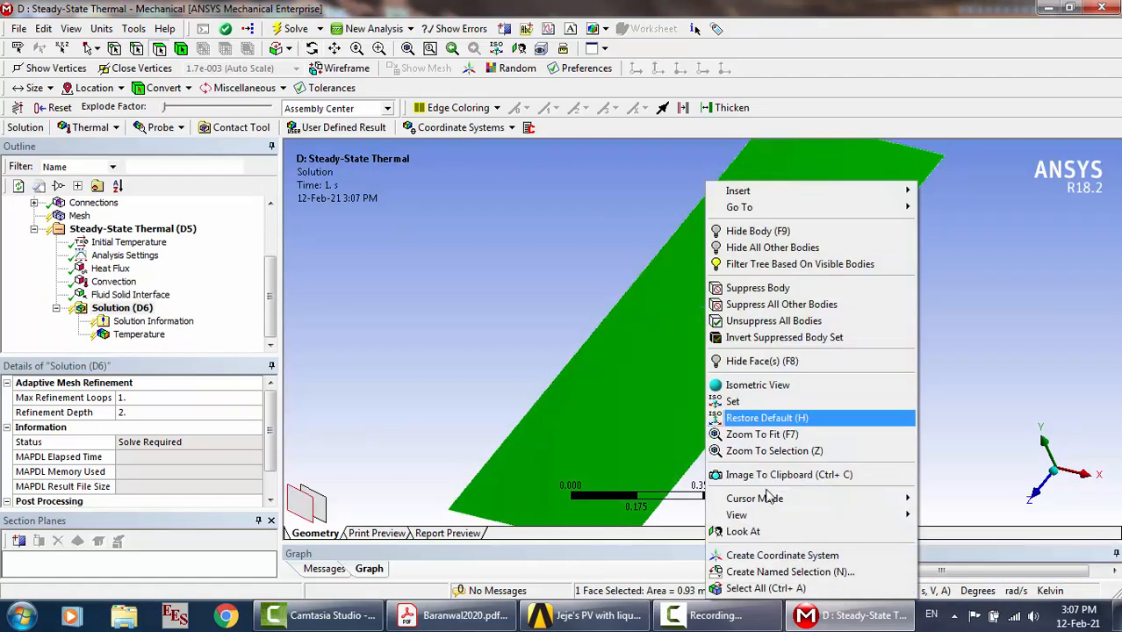
{"action": "left_click", "coordinate": [793, 556]}
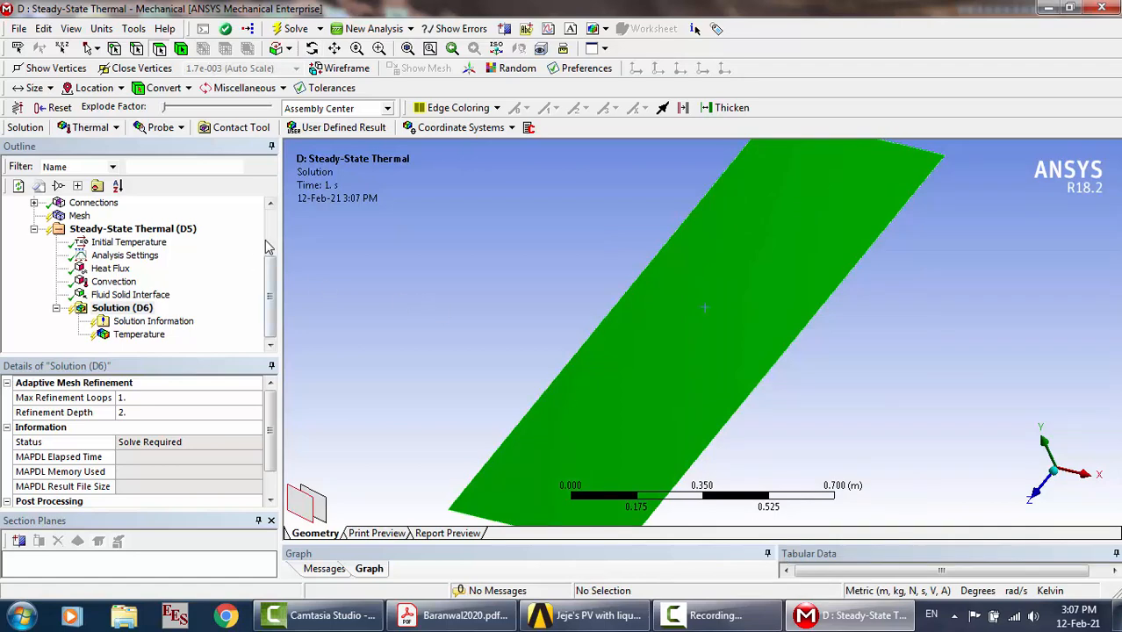
Open the new coordinate system's details and define its origin by Global Coordinates
{"action": "scroll", "coordinate": [268, 250], "scroll_direction": "up", "scroll_amount": 2}
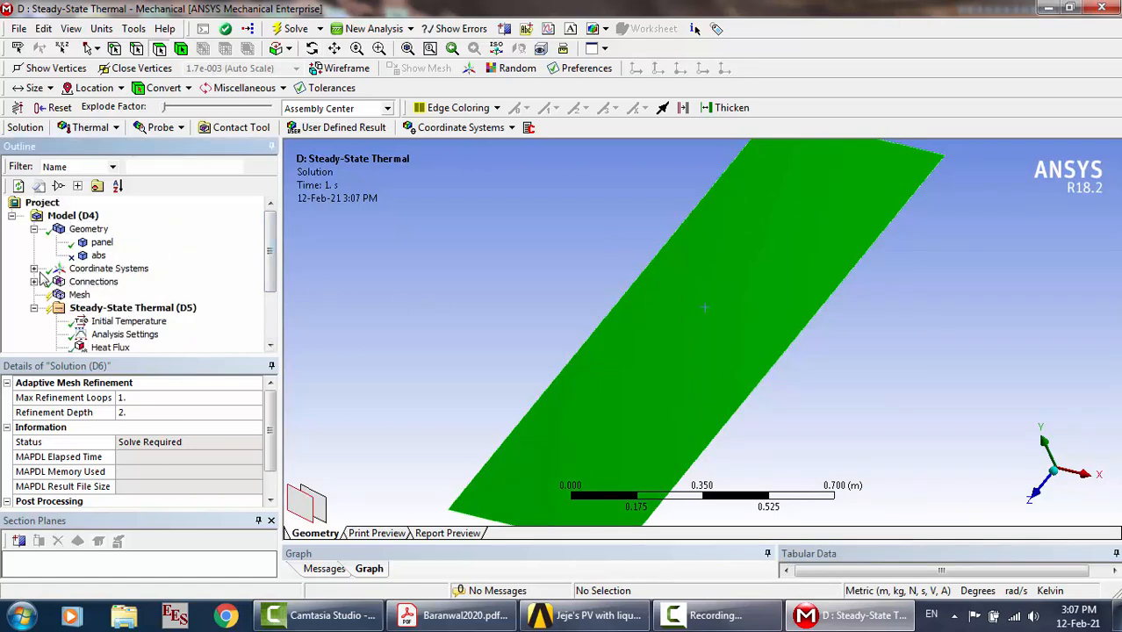
{"action": "left_click", "coordinate": [33, 269]}
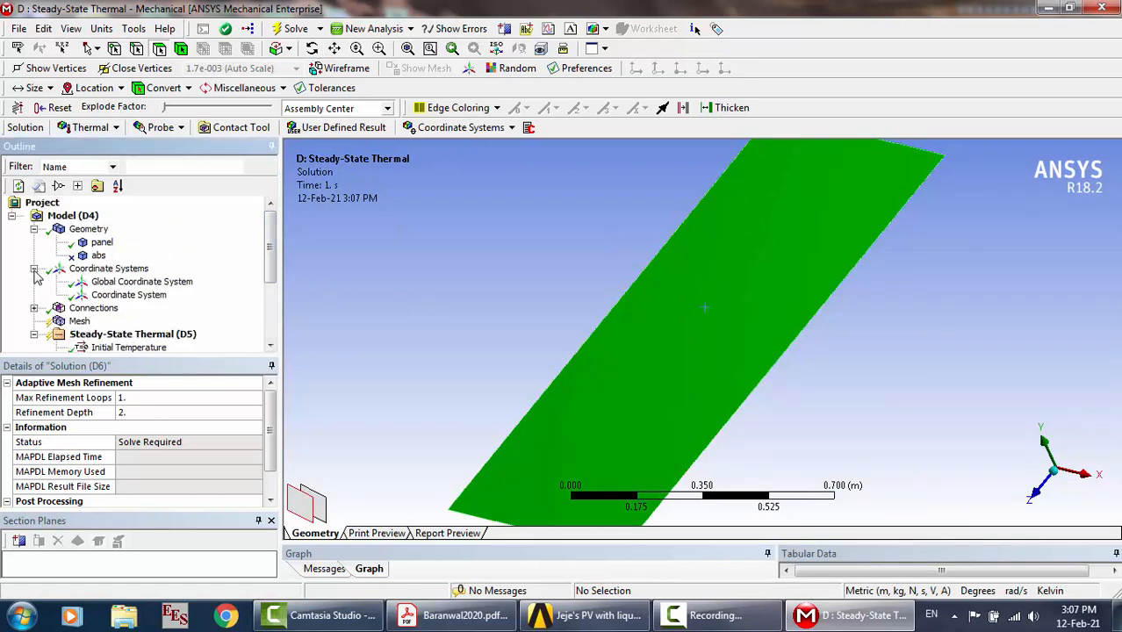
{"action": "left_click", "coordinate": [118, 296]}
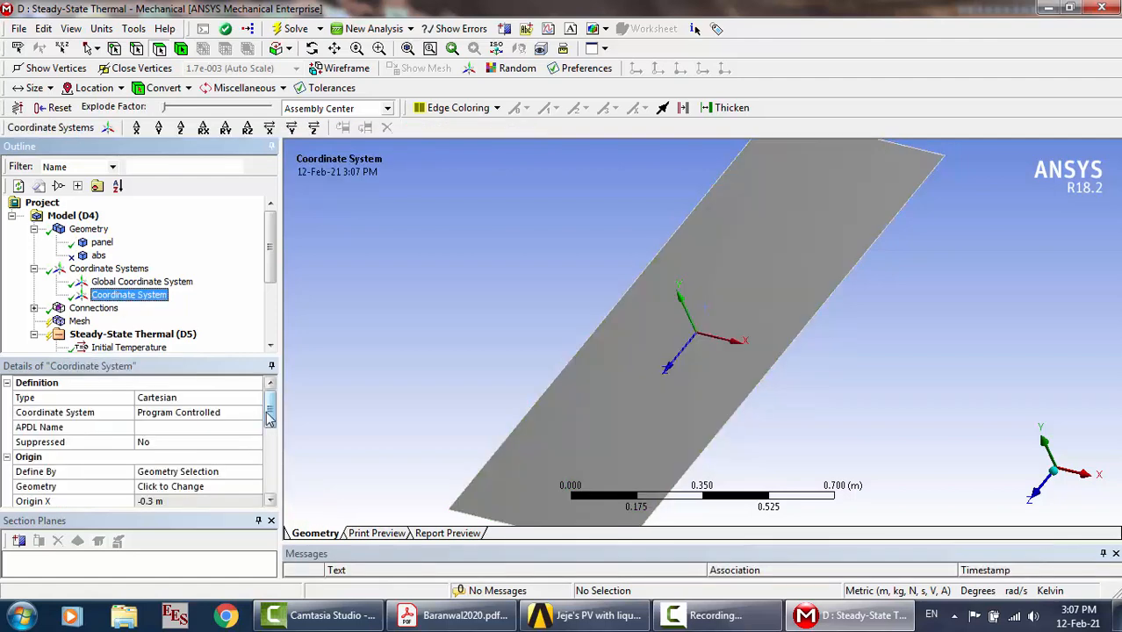
{"action": "left_click_drag", "start_coordinate": [268, 414], "coordinate": [270, 469]}
{"action": "left_click", "coordinate": [715, 615]}
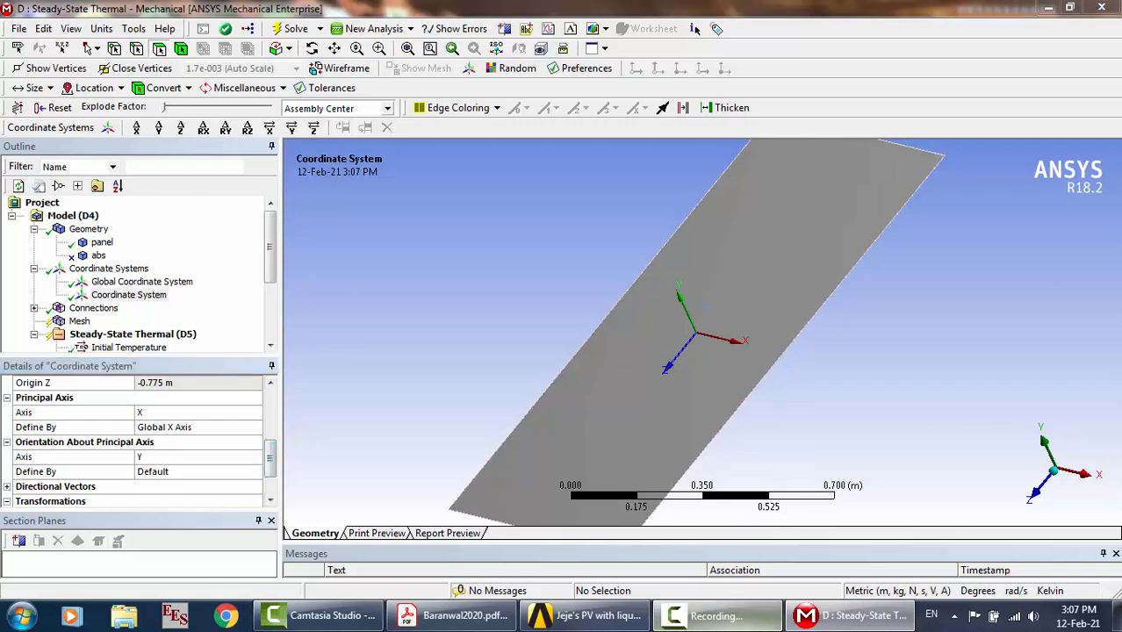
{"action": "left_click", "coordinate": [1030, 551]}
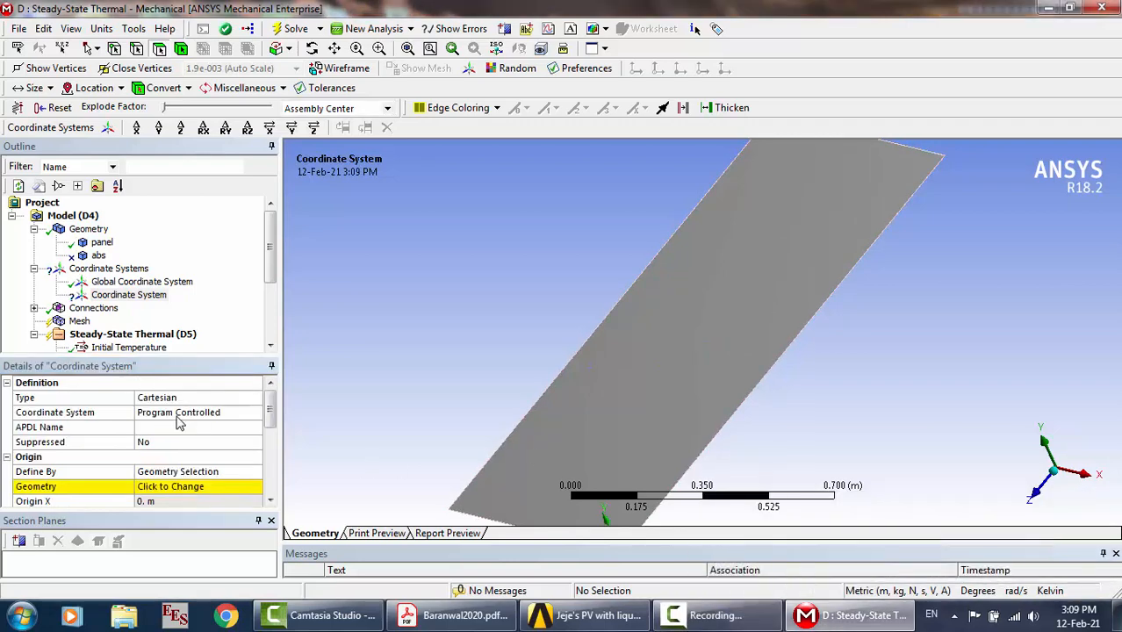
{"action": "left_click", "coordinate": [246, 473]}
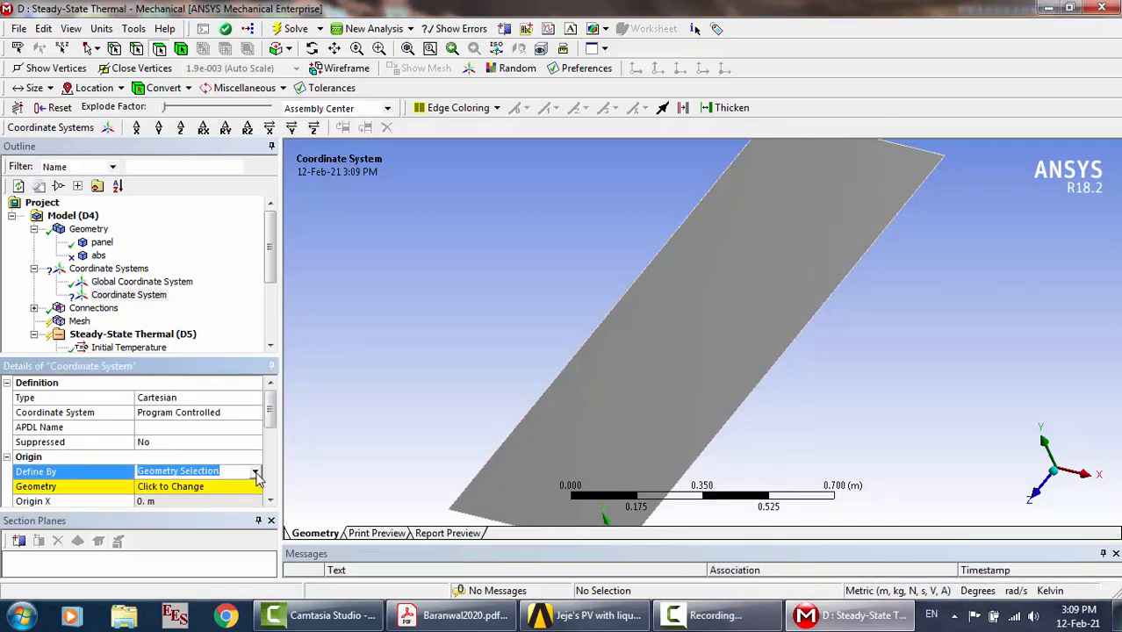
{"action": "left_click", "coordinate": [255, 473]}
{"action": "left_click", "coordinate": [197, 508]}
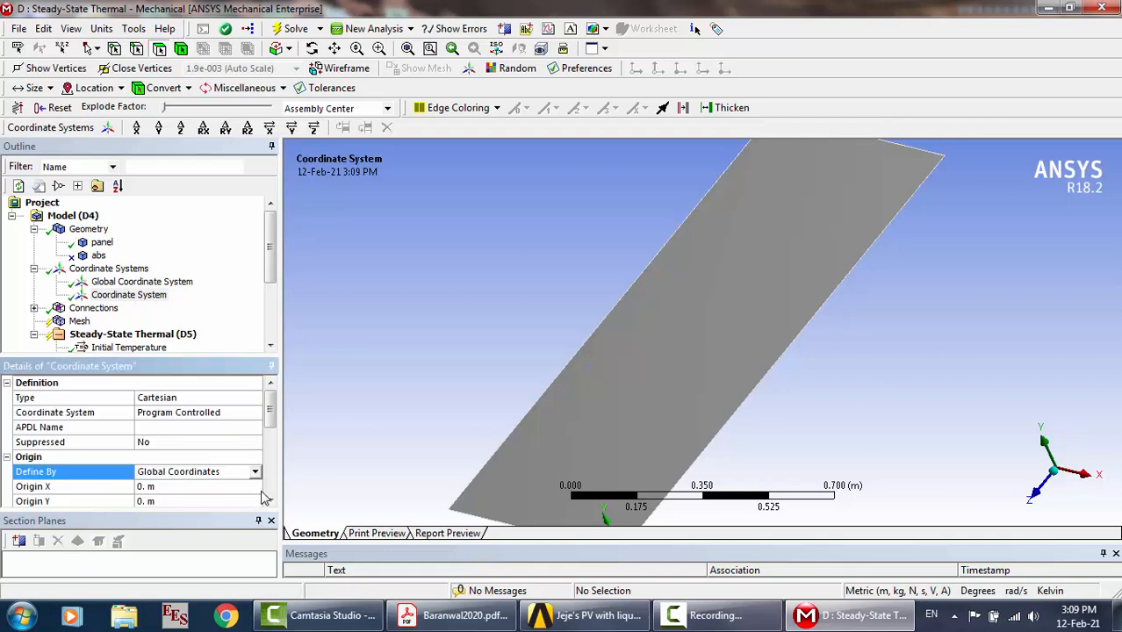
Try X values of 0.1 m and 0.05 m for the coordinate system's origin
{"action": "scroll", "coordinate": [161, 445], "scroll_direction": "down", "scroll_amount": 3}
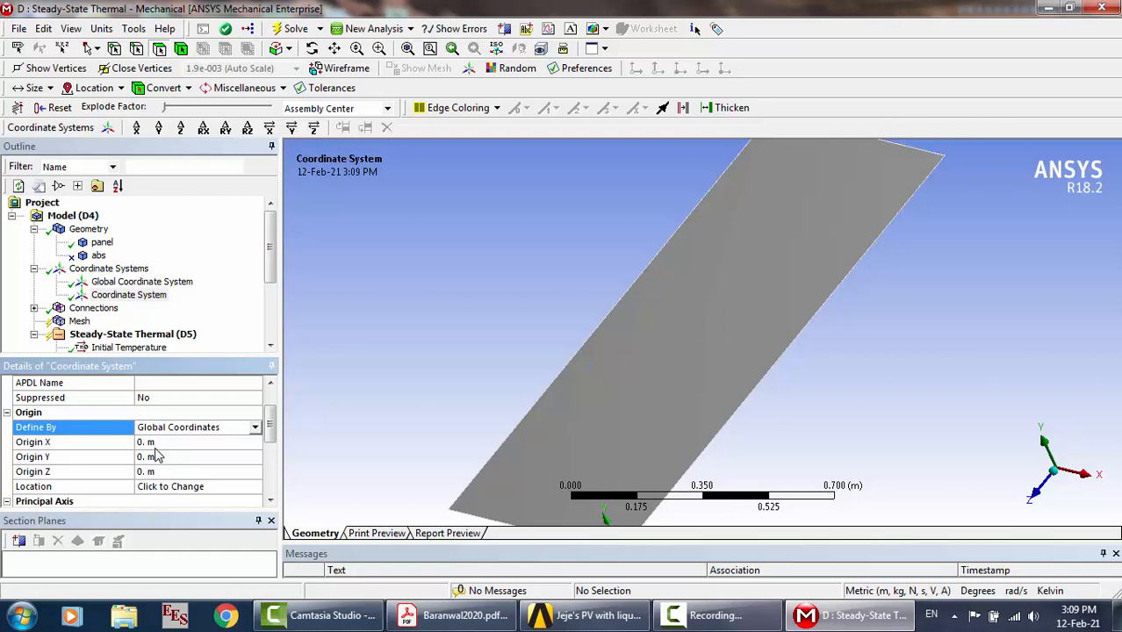
{"action": "left_click", "coordinate": [162, 444]}
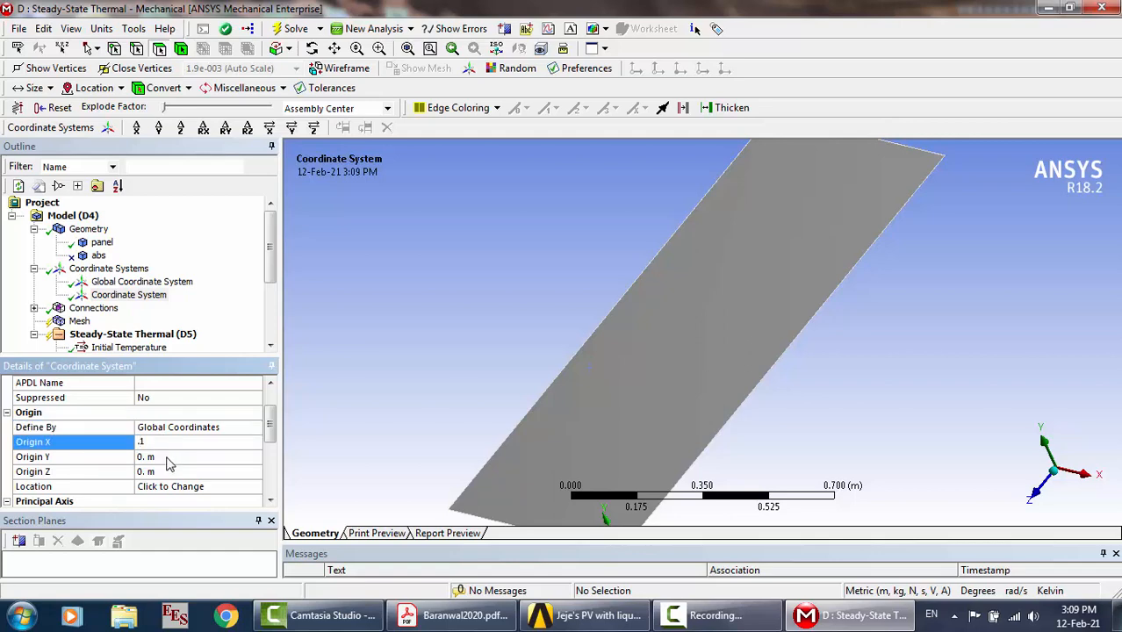
{"action": "left_click", "coordinate": [169, 458]}
{"action": "left_click", "coordinate": [168, 442]}
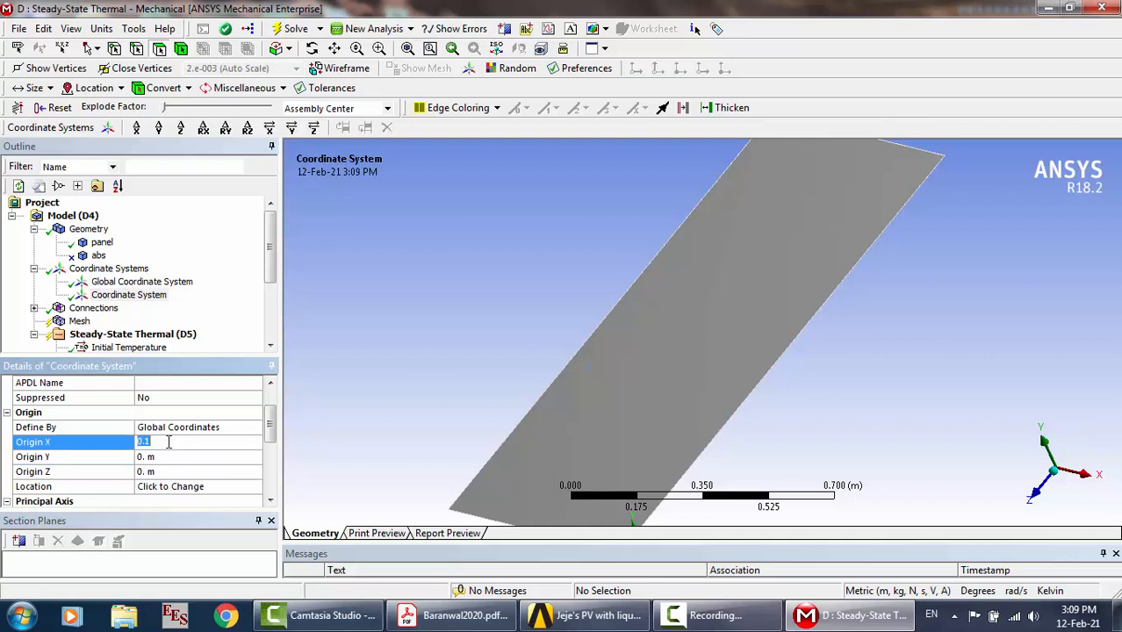
{"action": "type", "text": ".05"}
{"action": "key", "text": "Return"}
{"action": "scroll", "coordinate": [468, 424], "scroll_direction": "down", "scroll_amount": 2}
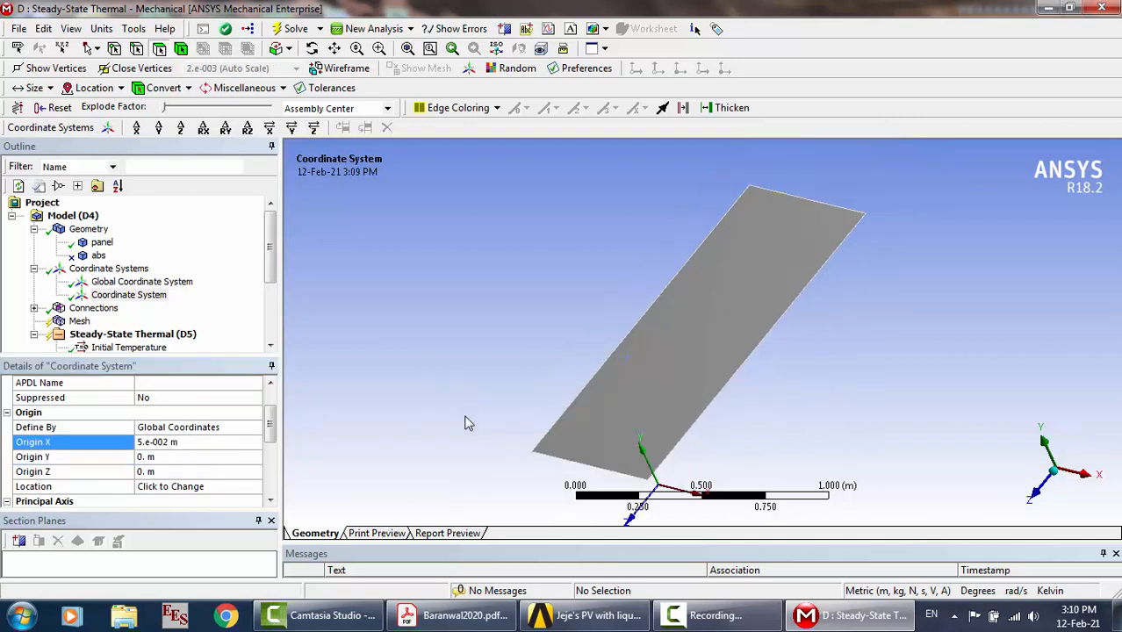
Set the coordinate system's Origin X to -0.2 m
{"action": "left_click", "coordinate": [189, 445]}
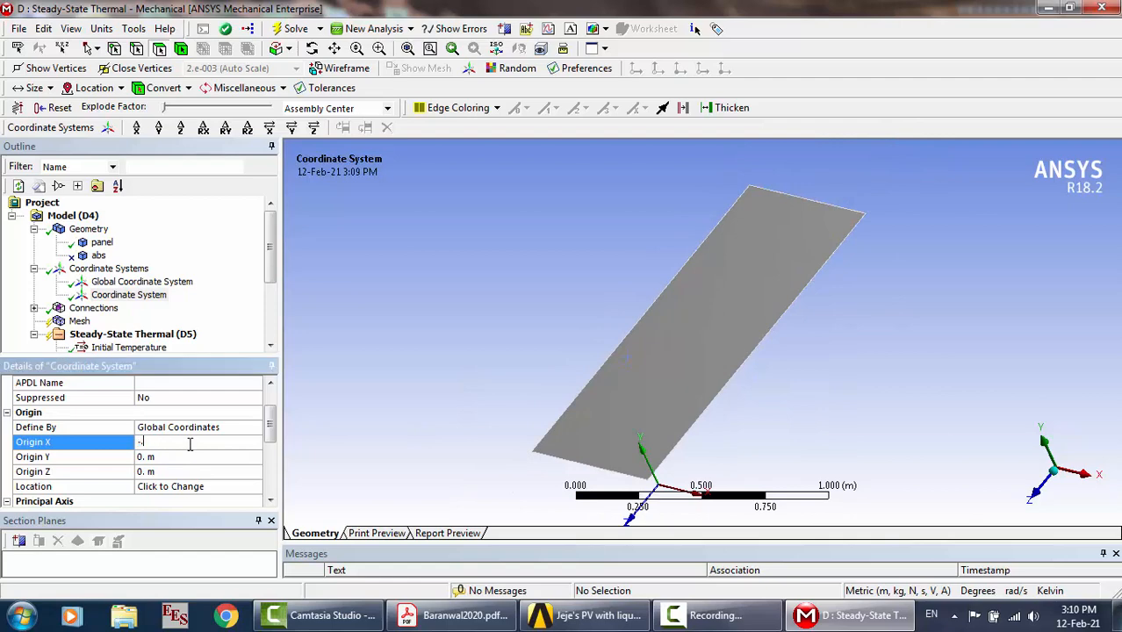
{"action": "key", "text": "Return"}
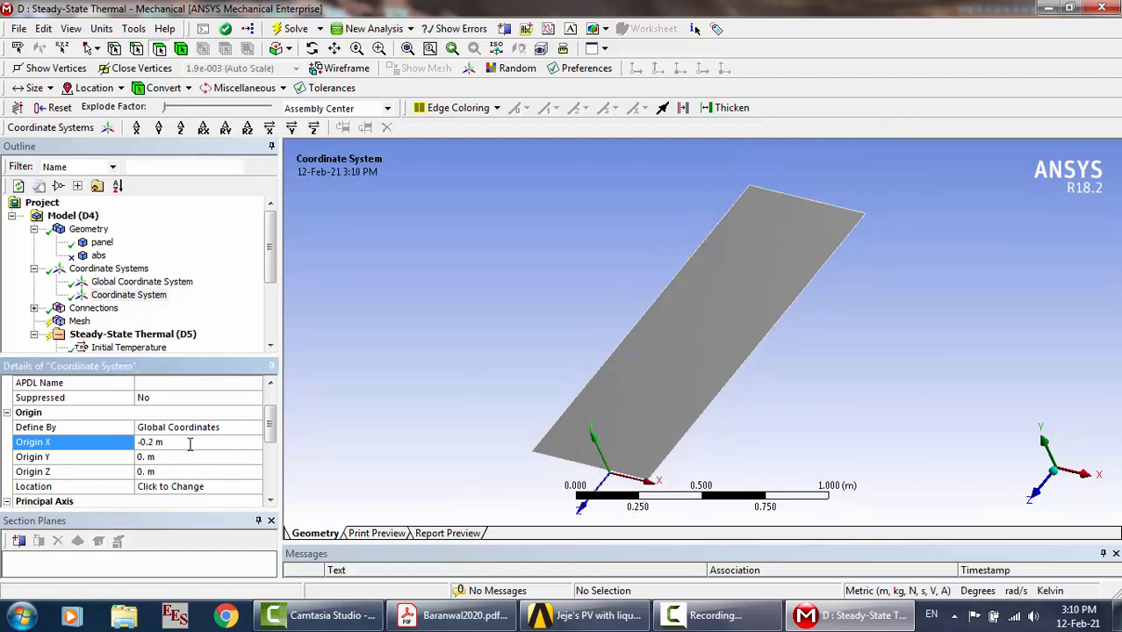
Try 0.2 m for the coordinate system's Origin Y and reset it to 0 m
{"action": "left_click", "coordinate": [179, 456]}
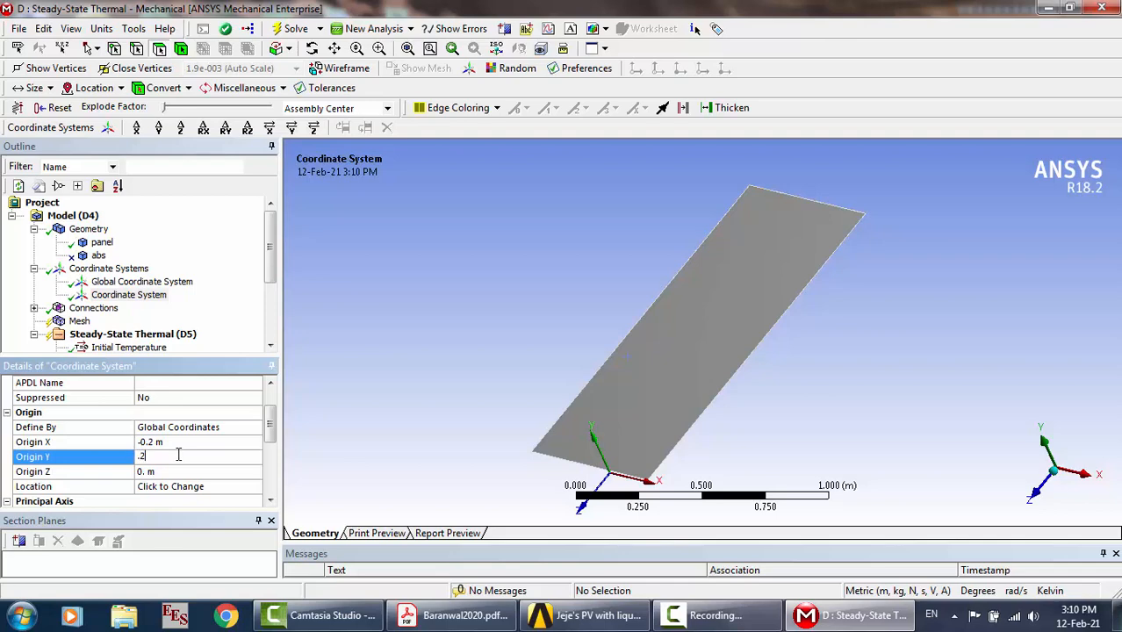
{"action": "key", "text": "Return"}
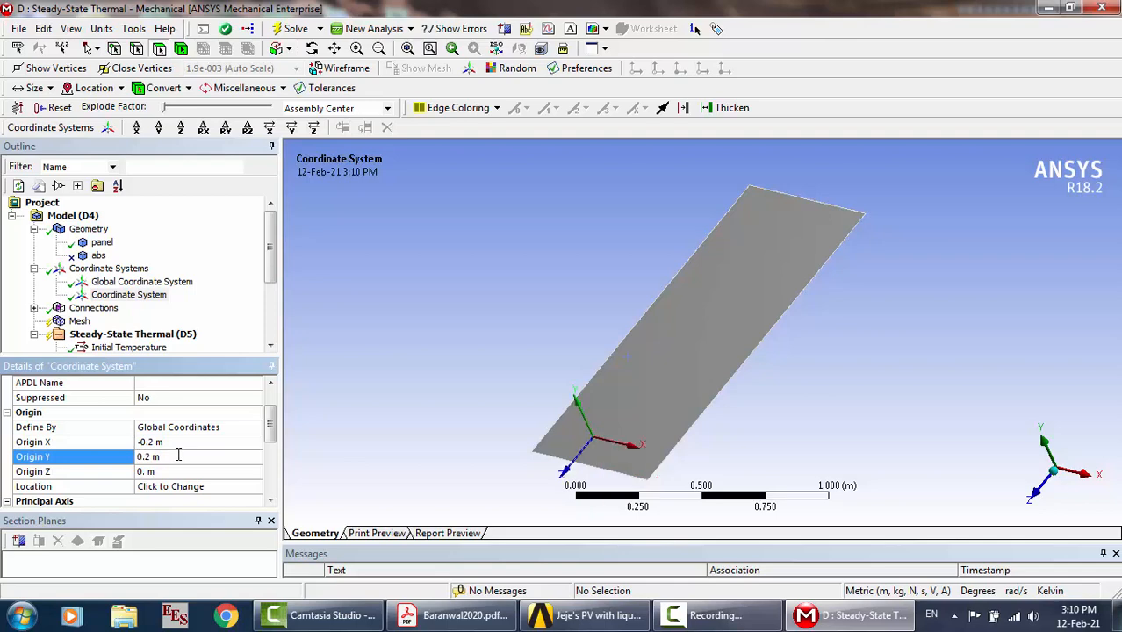
{"action": "left_click", "coordinate": [180, 455]}
{"action": "type", "text": "0"}
{"action": "key", "text": "Return"}
Try 0.2 m for the coordinate system's Origin Z
{"action": "left_click", "coordinate": [160, 475]}
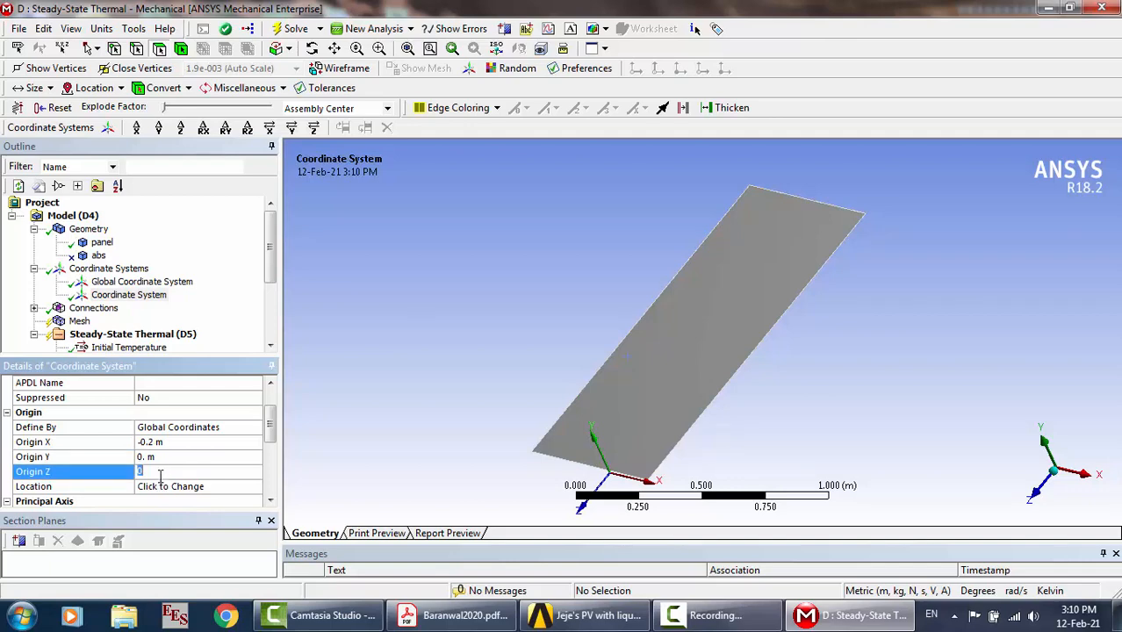
{"action": "type", "text": "1"}
{"action": "key", "text": "Return"}
{"action": "type", "text": "0.2"}
{"action": "key", "text": "Return"}
{"action": "left_click", "coordinate": [160, 485]}
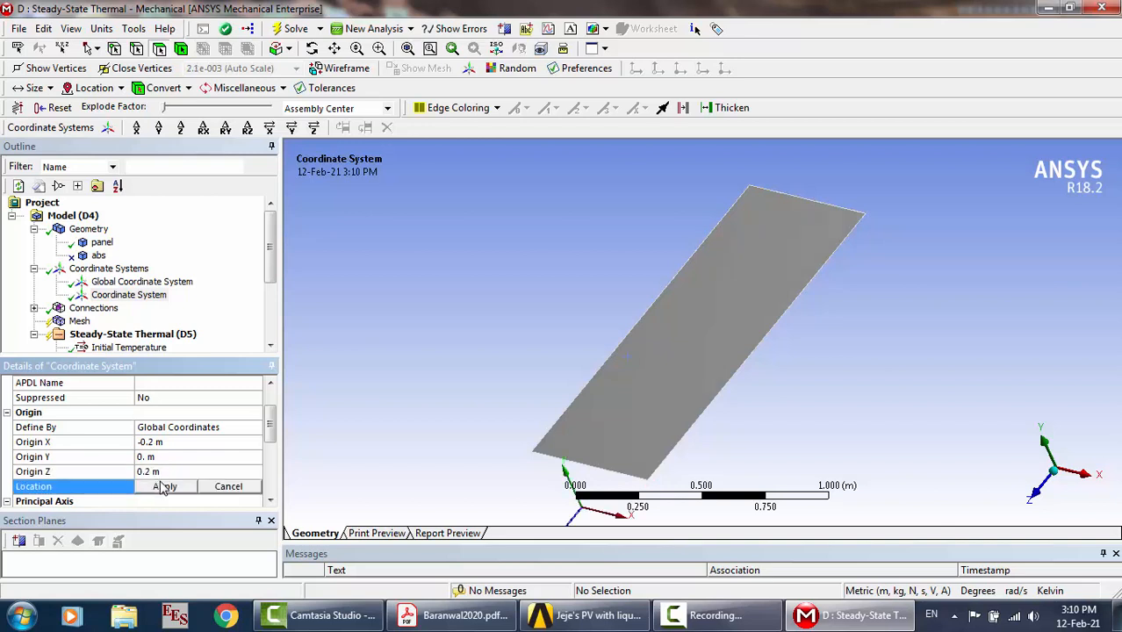
Set the coordinate system's Origin Z to -0.2 m
{"action": "left_click", "coordinate": [160, 472]}
{"action": "type", "text": "-0.2"}
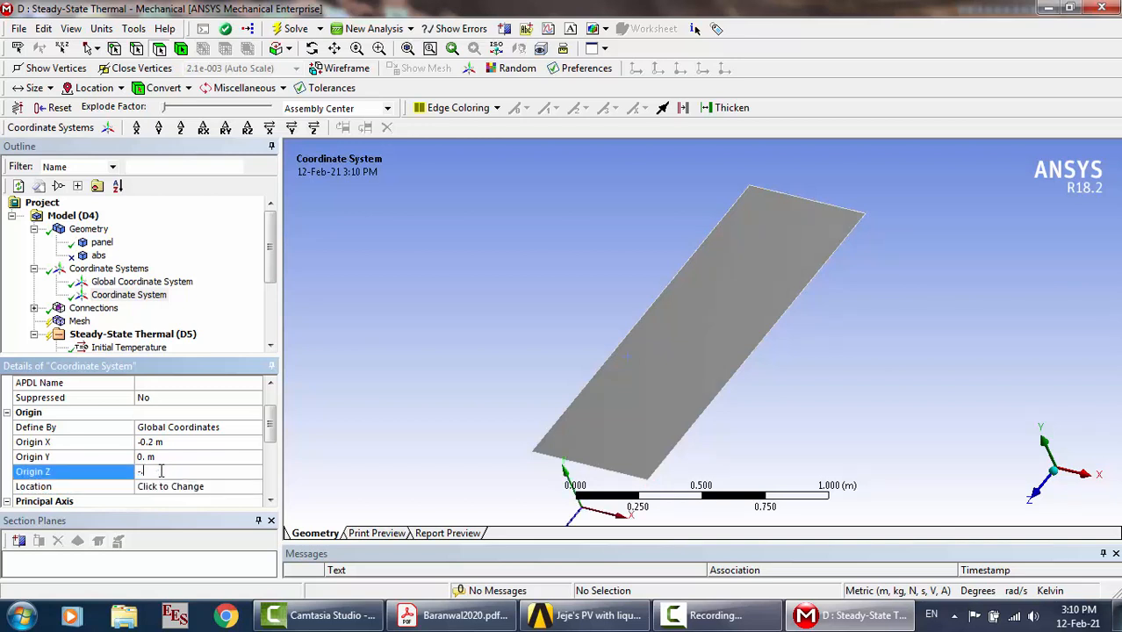
{"action": "key", "text": "Return"}
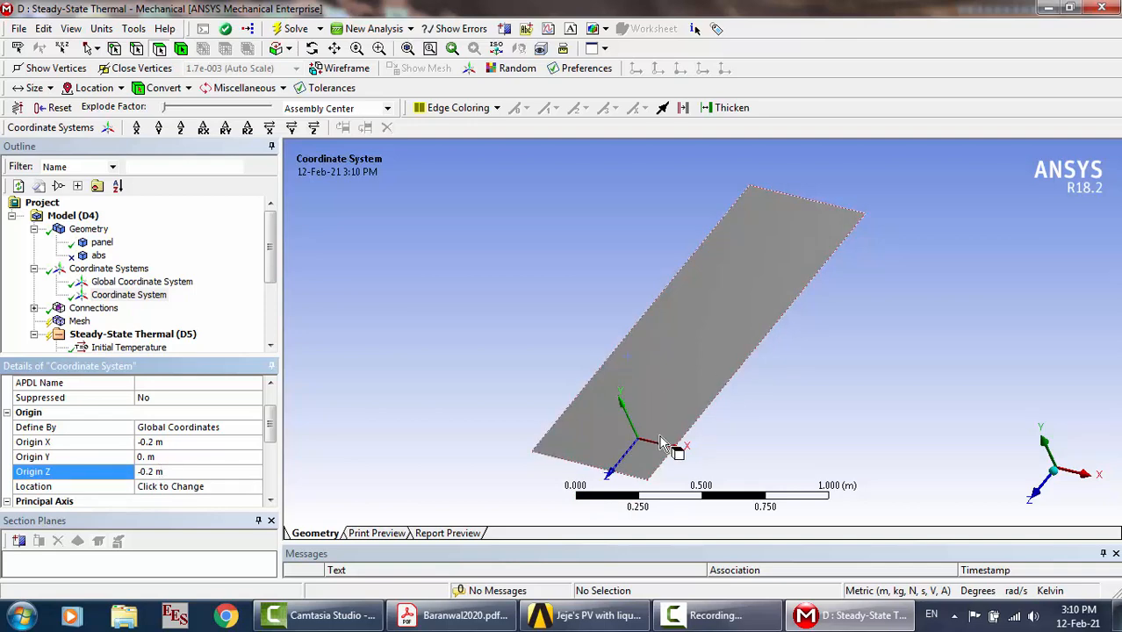
Check the origin's height against the panel edge-on and try 0.1 m for the coordinate system's Origin Y
{"action": "left_click", "coordinate": [1089, 475]}
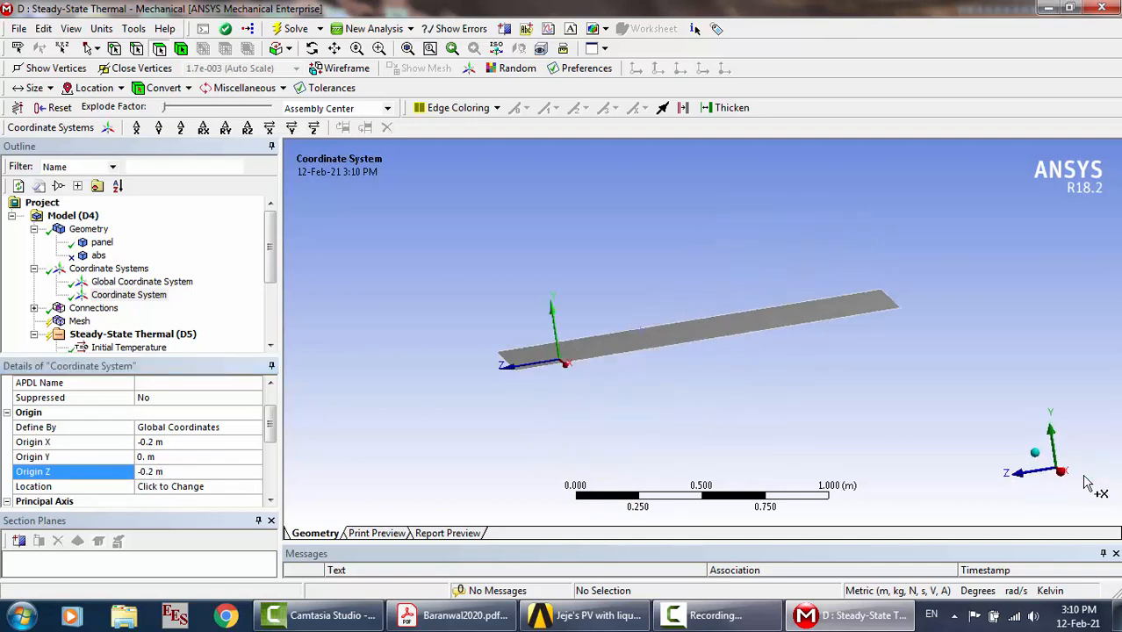
{"action": "scroll", "coordinate": [663, 413], "scroll_direction": "up", "scroll_amount": 4}
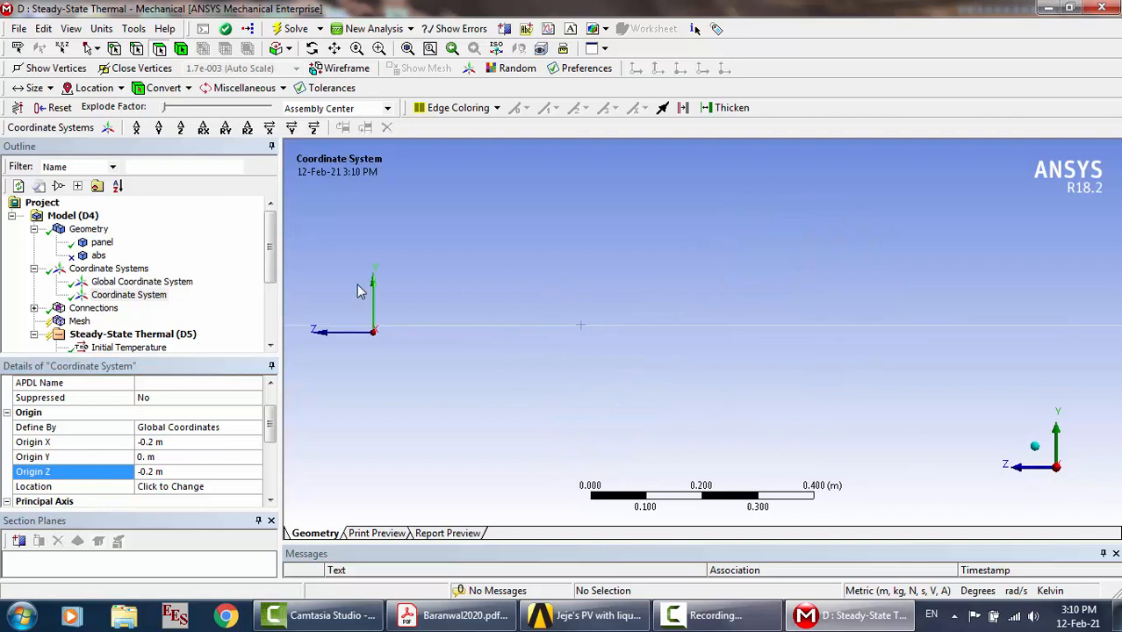
{"action": "left_click", "coordinate": [378, 48]}
{"action": "left_click_drag", "start_coordinate": [354, 266], "coordinate": [438, 407]}
{"action": "left_click_drag", "start_coordinate": [566, 222], "coordinate": [732, 388]}
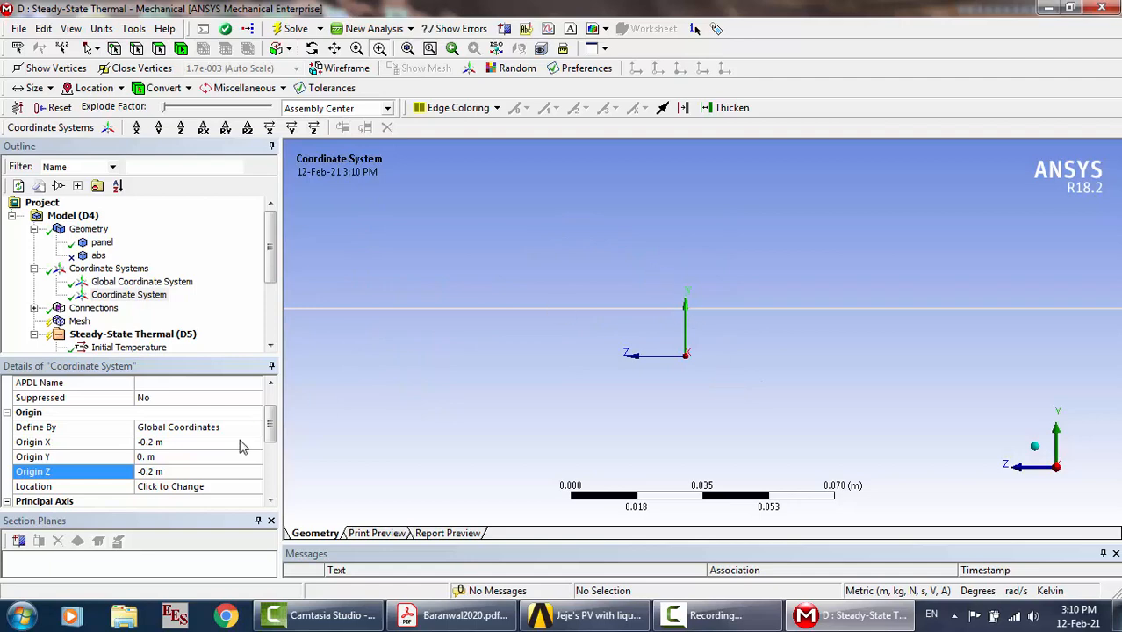
{"action": "left_click", "coordinate": [154, 472]}
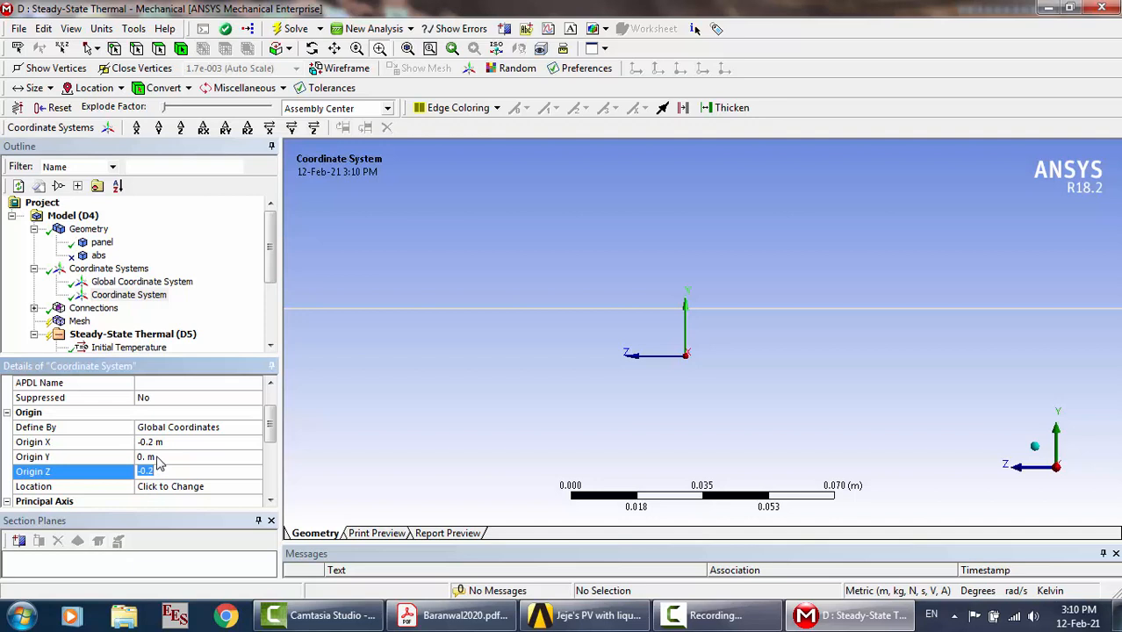
{"action": "left_click", "coordinate": [158, 457]}
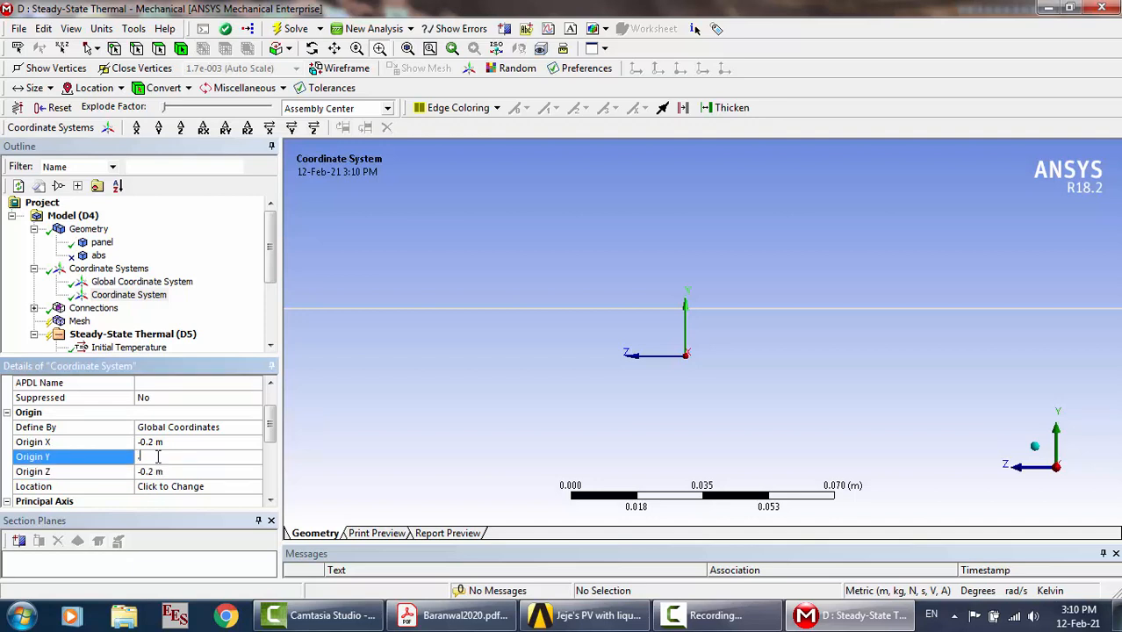
{"action": "type", "text": ".1"}
{"action": "key", "text": "Return"}
Set the coordinate system's Origin Y to 0.02 m
{"action": "left_click", "coordinate": [158, 456]}
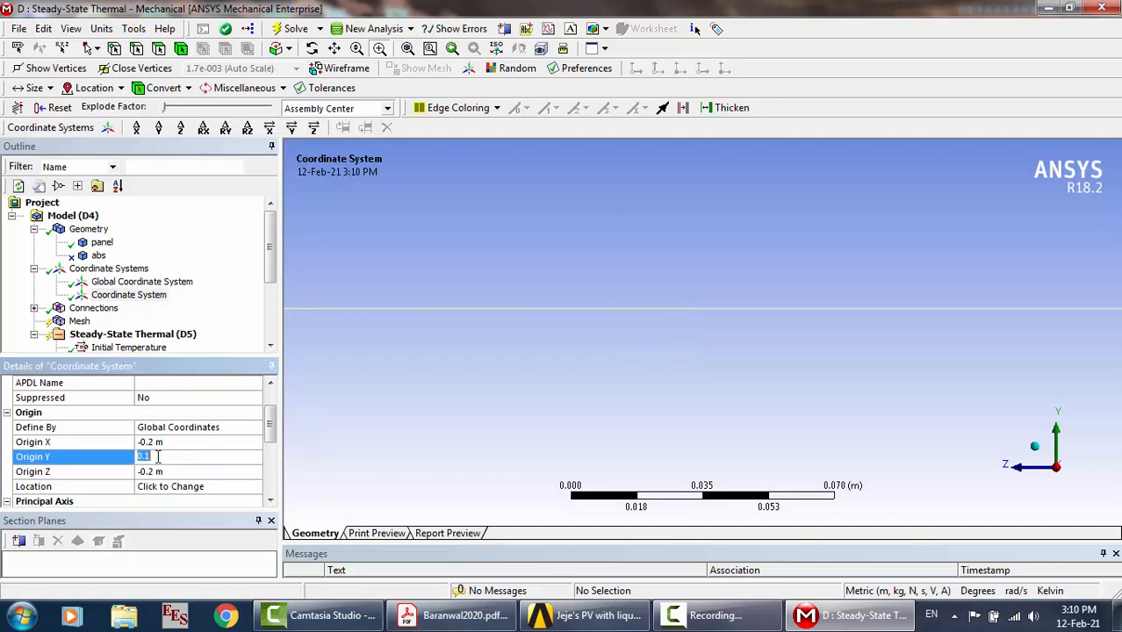
{"action": "key", "text": "BackSpace"}
{"action": "key", "text": "Return"}
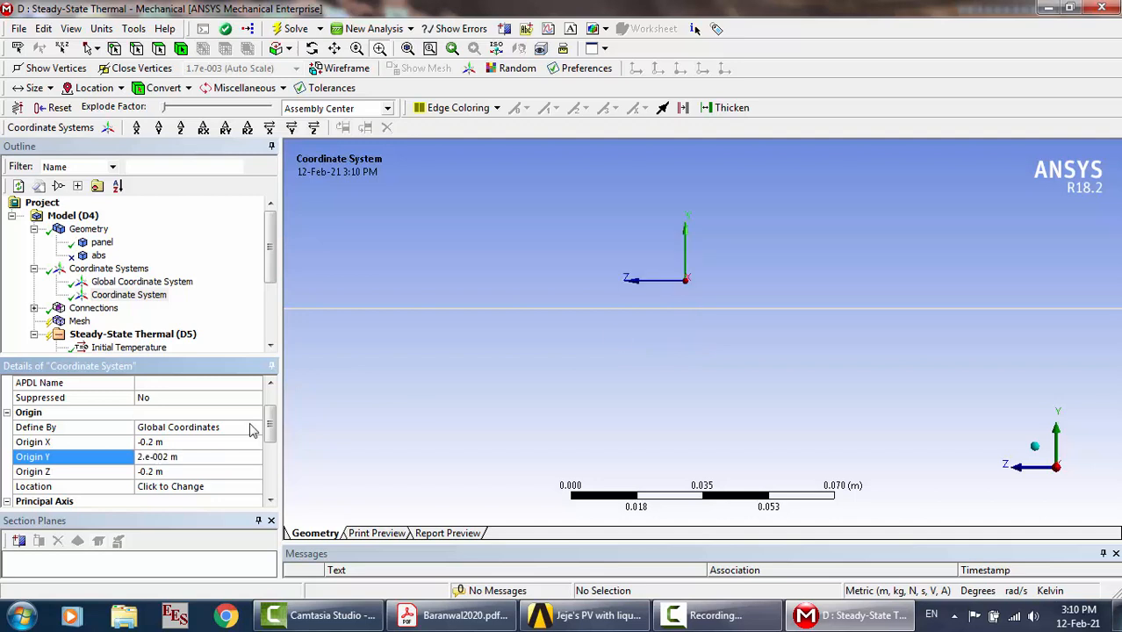
Examine the panel's thin edge up close to compare its thickness with the coordinate system's origin height
{"action": "left_click_drag", "start_coordinate": [672, 288], "coordinate": [740, 321]}
{"action": "scroll", "coordinate": [740, 322], "scroll_direction": "down", "scroll_amount": 5}
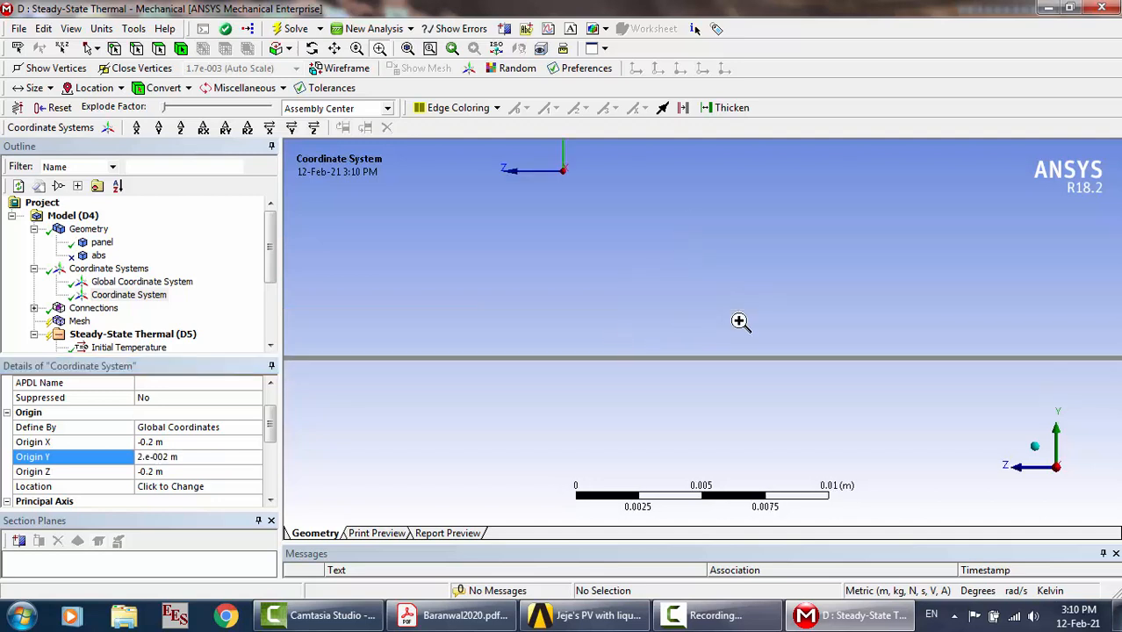
{"action": "scroll", "coordinate": [651, 350], "scroll_direction": "up", "scroll_amount": 2}
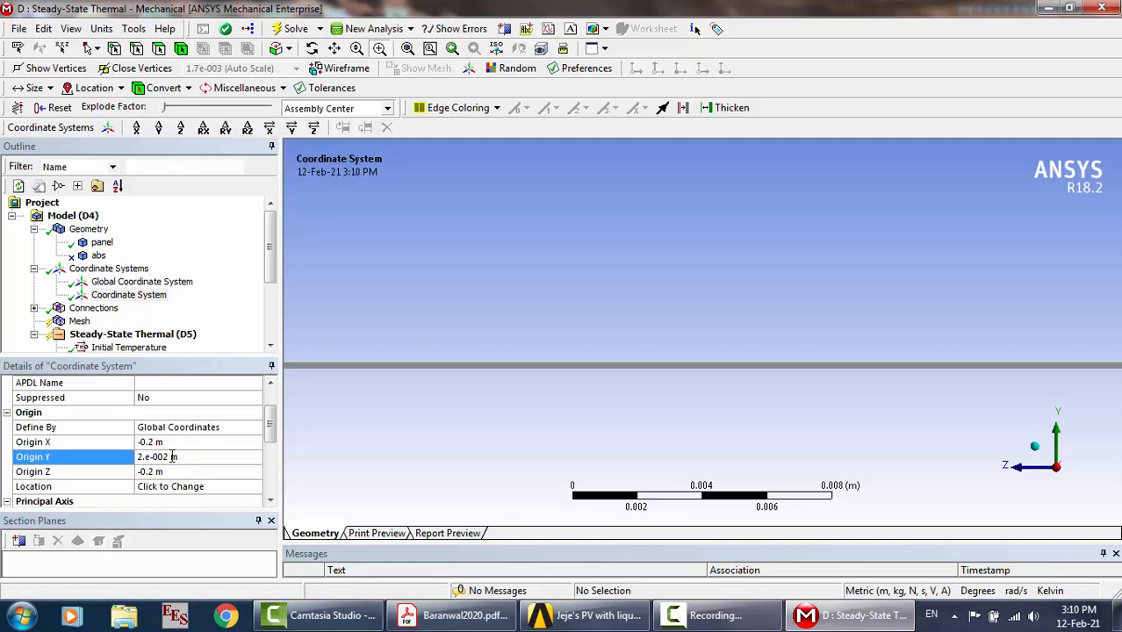
{"action": "left_click_drag", "start_coordinate": [630, 345], "coordinate": [705, 389]}
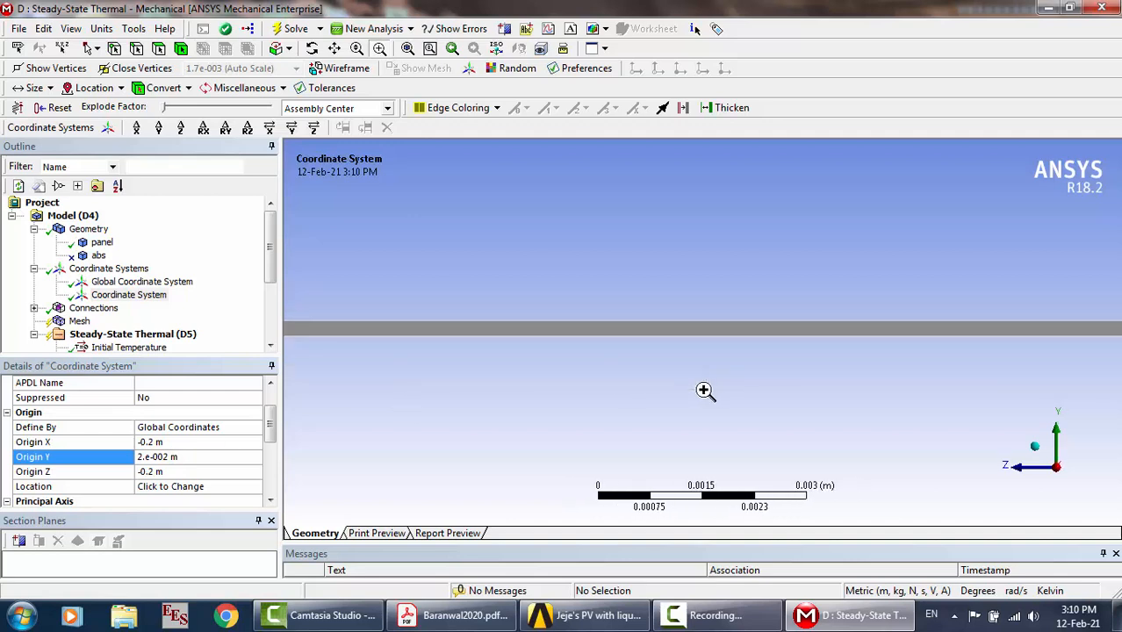
{"action": "left_click", "coordinate": [132, 297]}
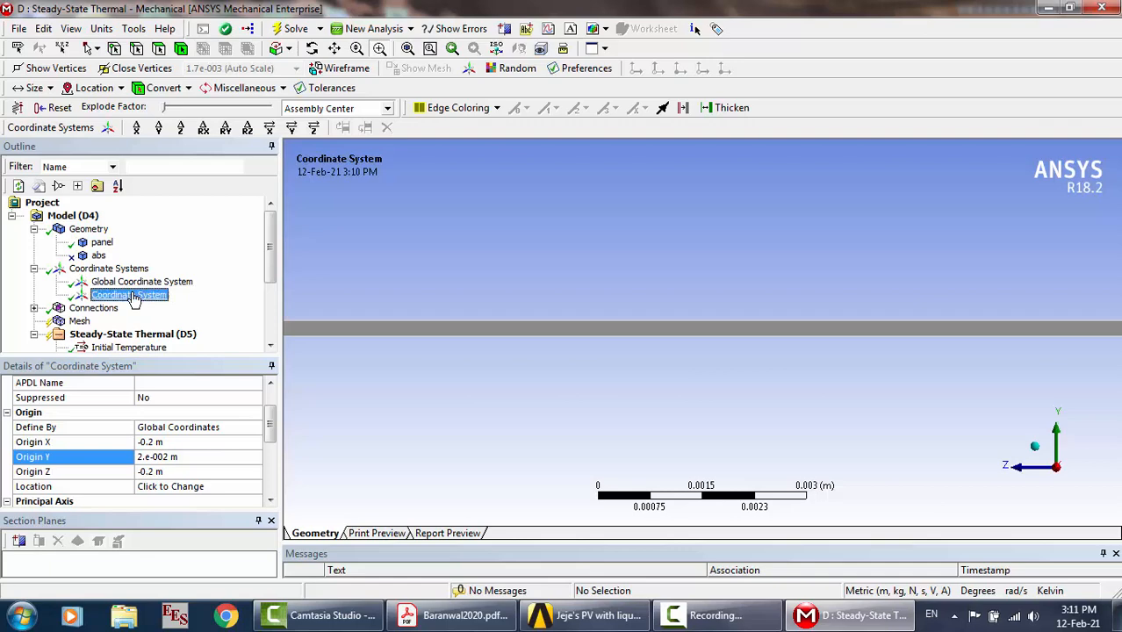
Insert a temperature probe under the steady-state thermal Solution
{"action": "scroll", "coordinate": [205, 306], "scroll_direction": "down", "scroll_amount": 3}
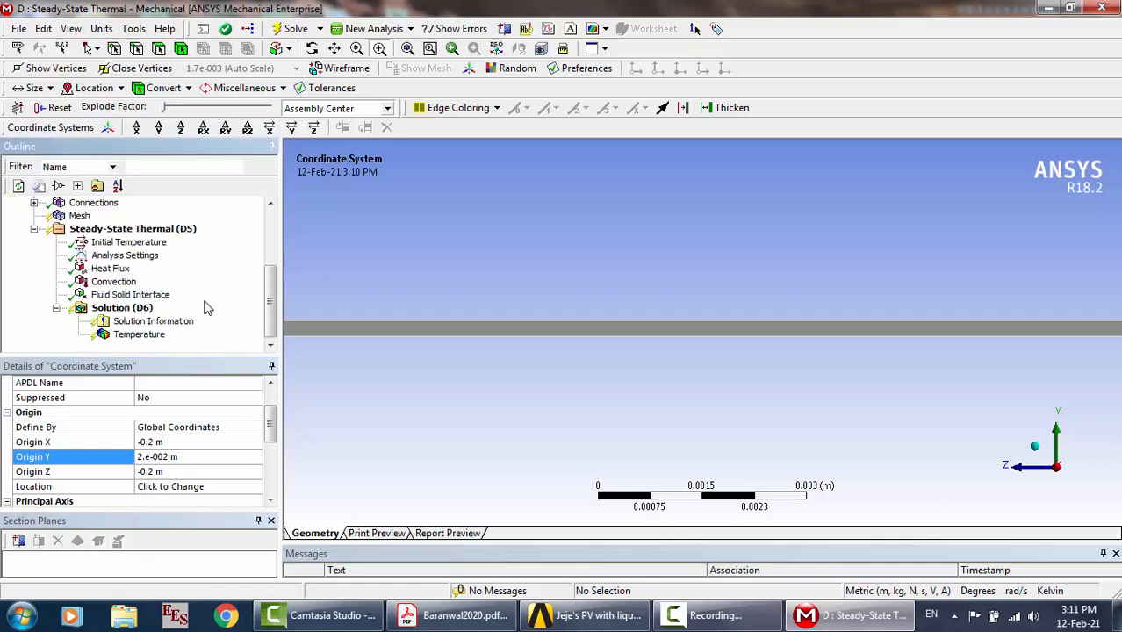
{"action": "right_click", "coordinate": [117, 312]}
{"action": "mouse_move", "coordinate": [185, 325]}
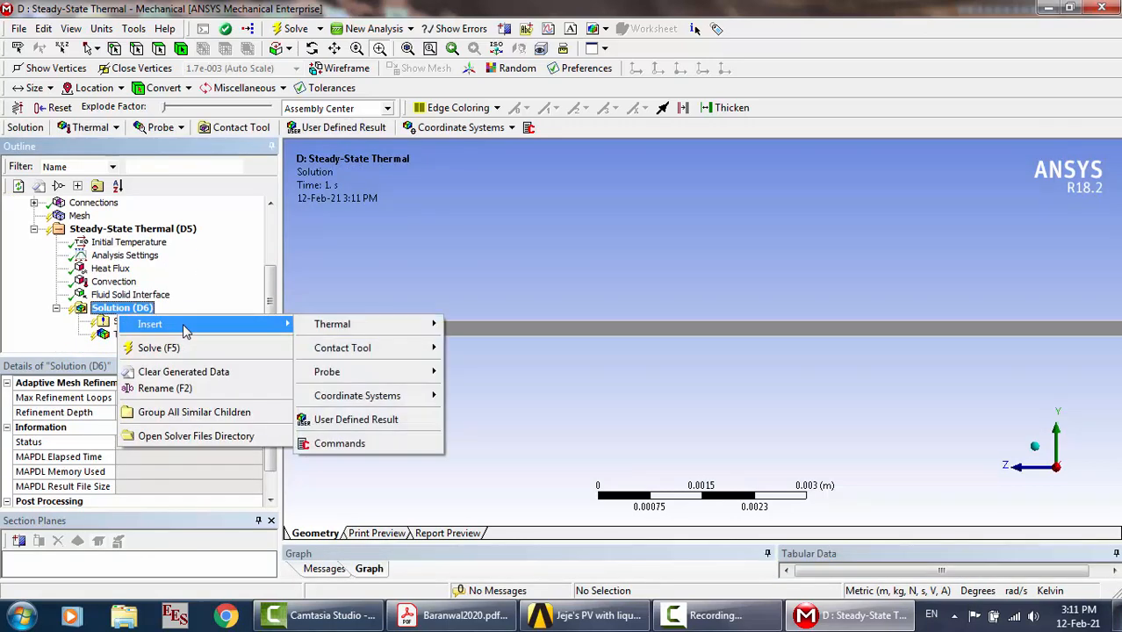
{"action": "mouse_move", "coordinate": [325, 328]}
{"action": "mouse_move", "coordinate": [347, 376]}
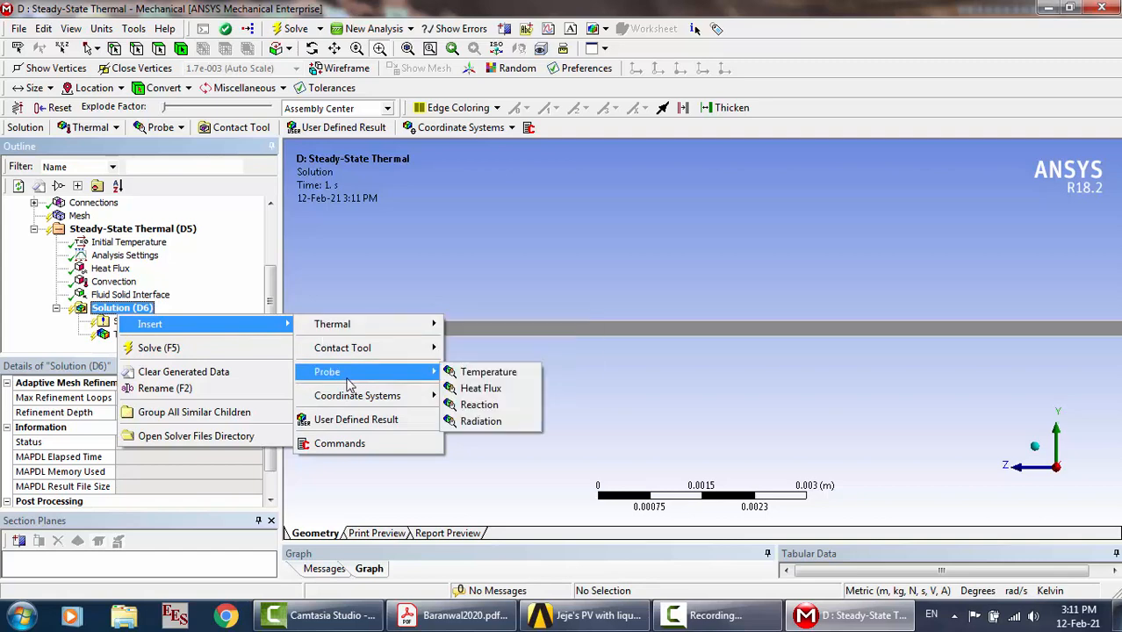
{"action": "left_click", "coordinate": [464, 376]}
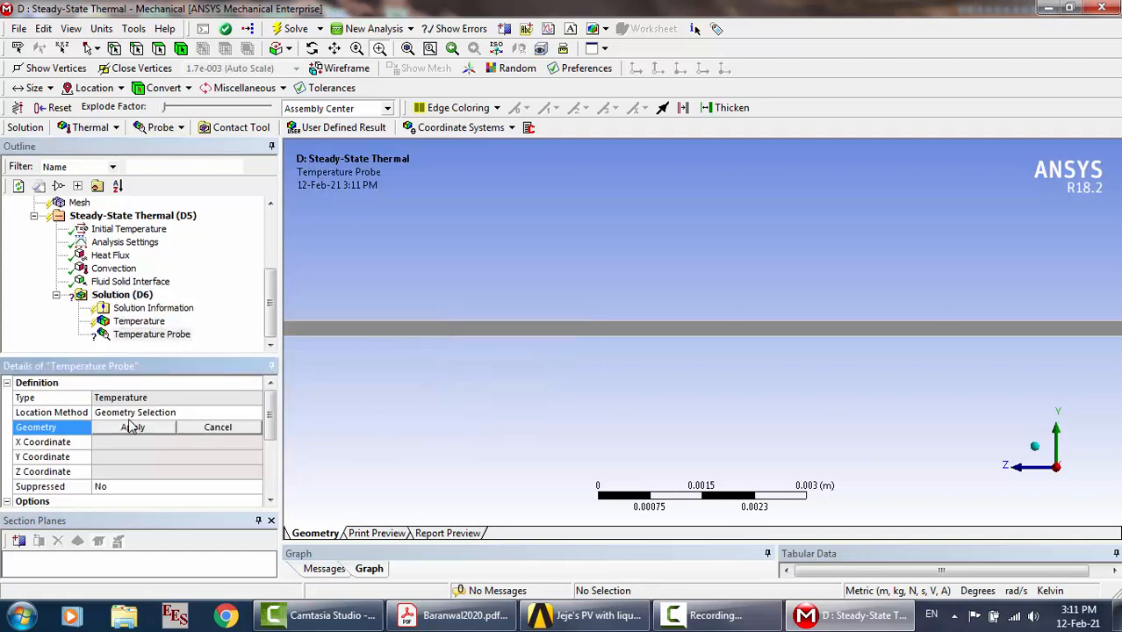
Set the temperature probe's location method to Coordinate System and locate it at the custom coordinate system
{"action": "left_click", "coordinate": [174, 414]}
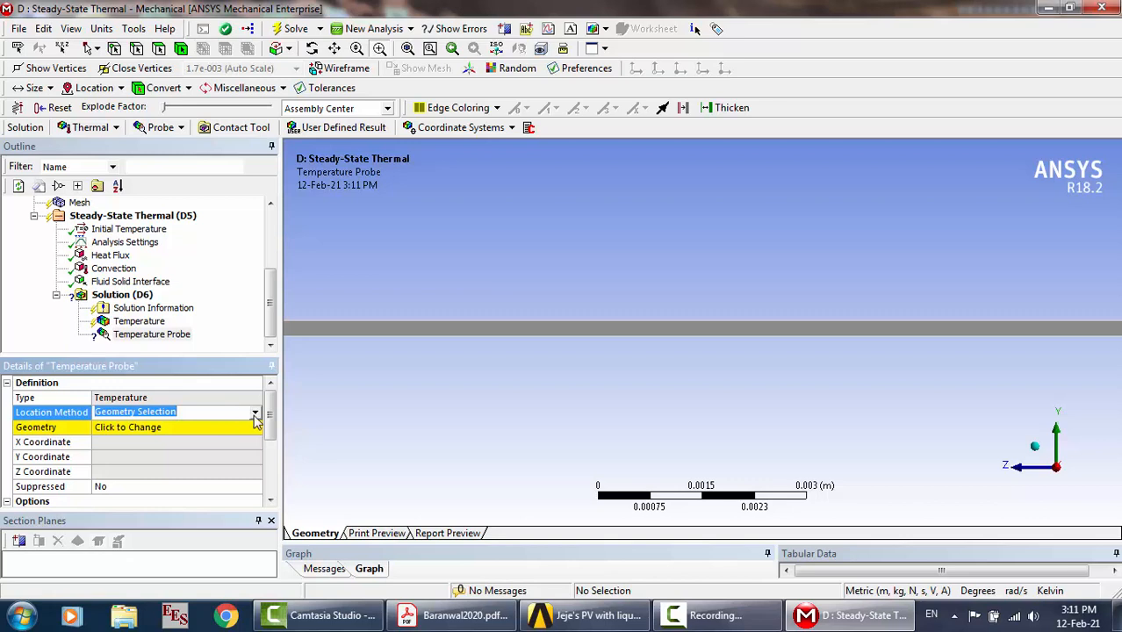
{"action": "left_click", "coordinate": [253, 415]}
{"action": "left_click", "coordinate": [197, 436]}
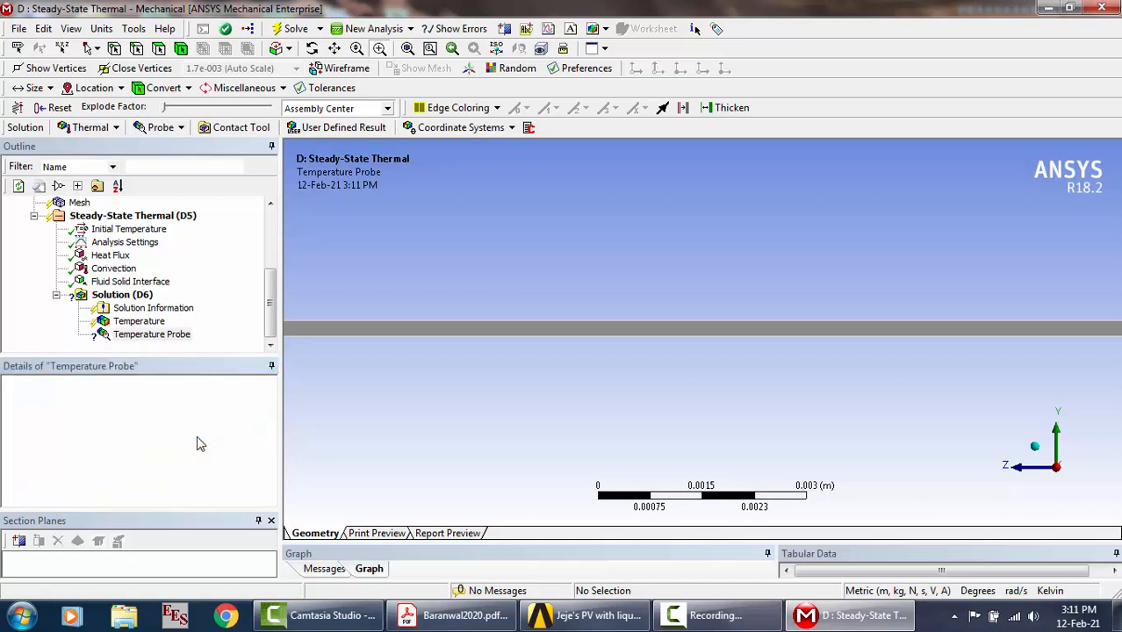
{"action": "left_click", "coordinate": [227, 431]}
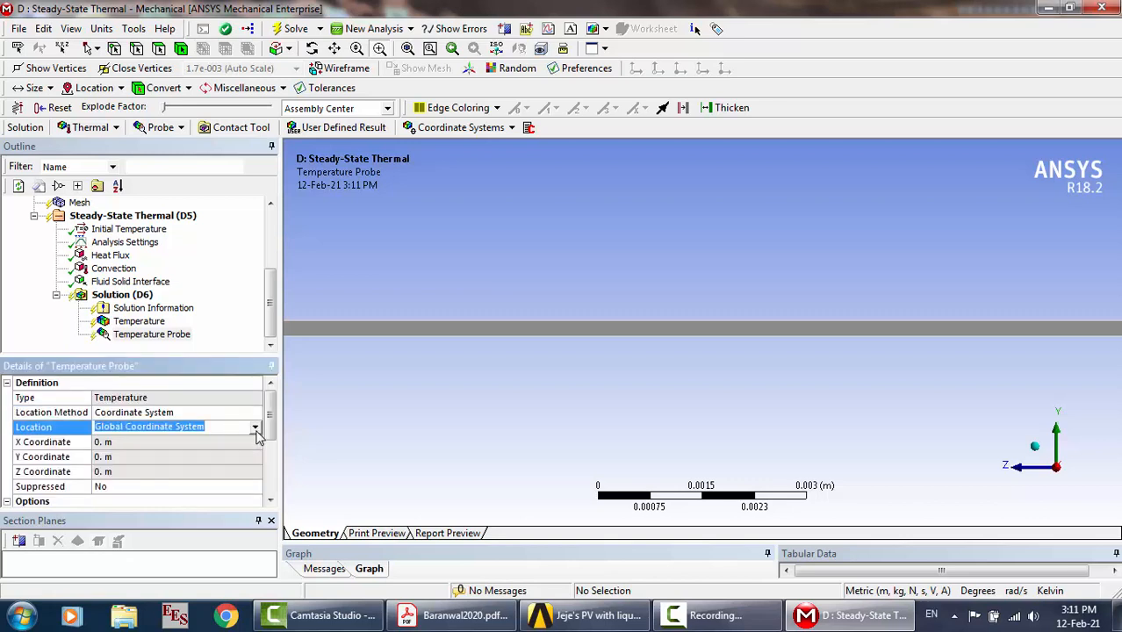
{"action": "left_click", "coordinate": [254, 427]}
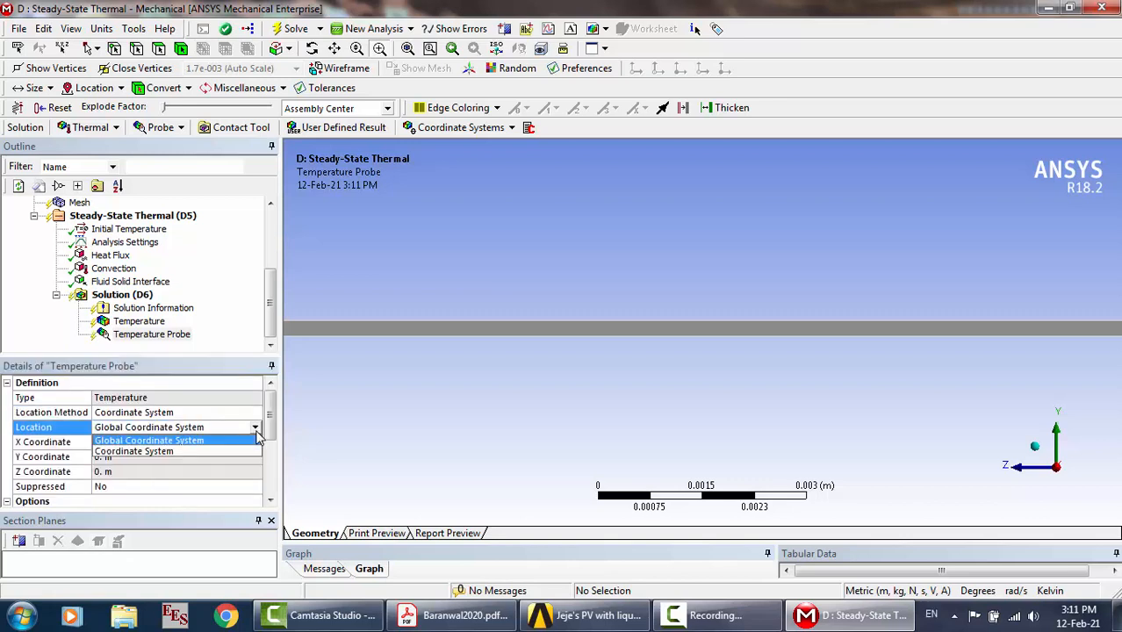
{"action": "left_click", "coordinate": [194, 451]}
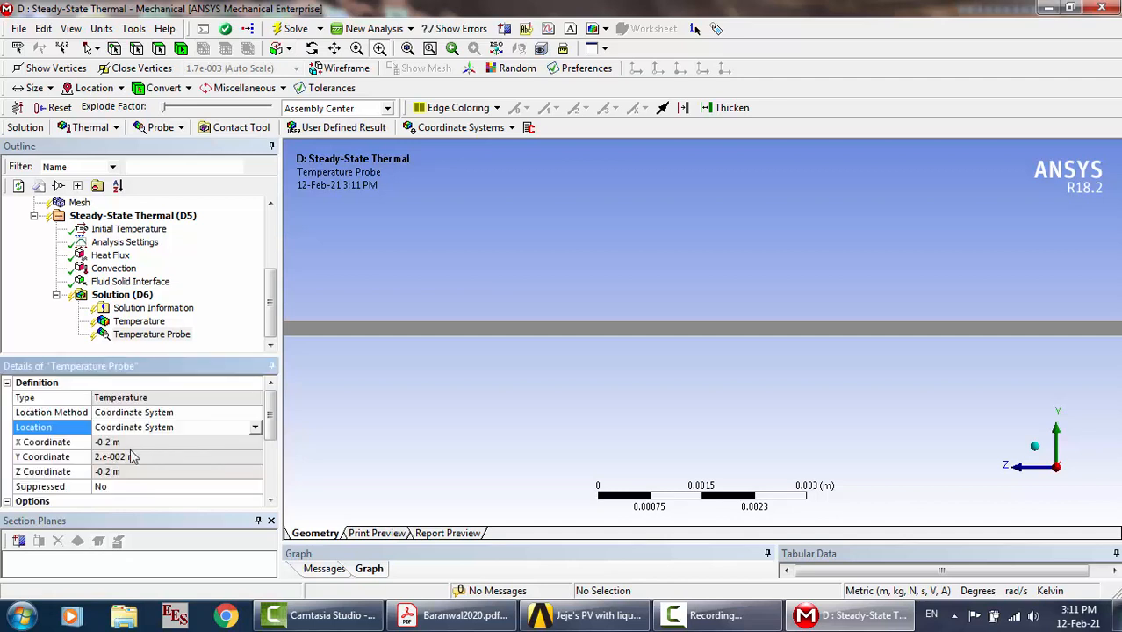
Rename the custom coordinate system as Point1
{"action": "scroll", "coordinate": [204, 285], "scroll_direction": "up", "scroll_amount": 2}
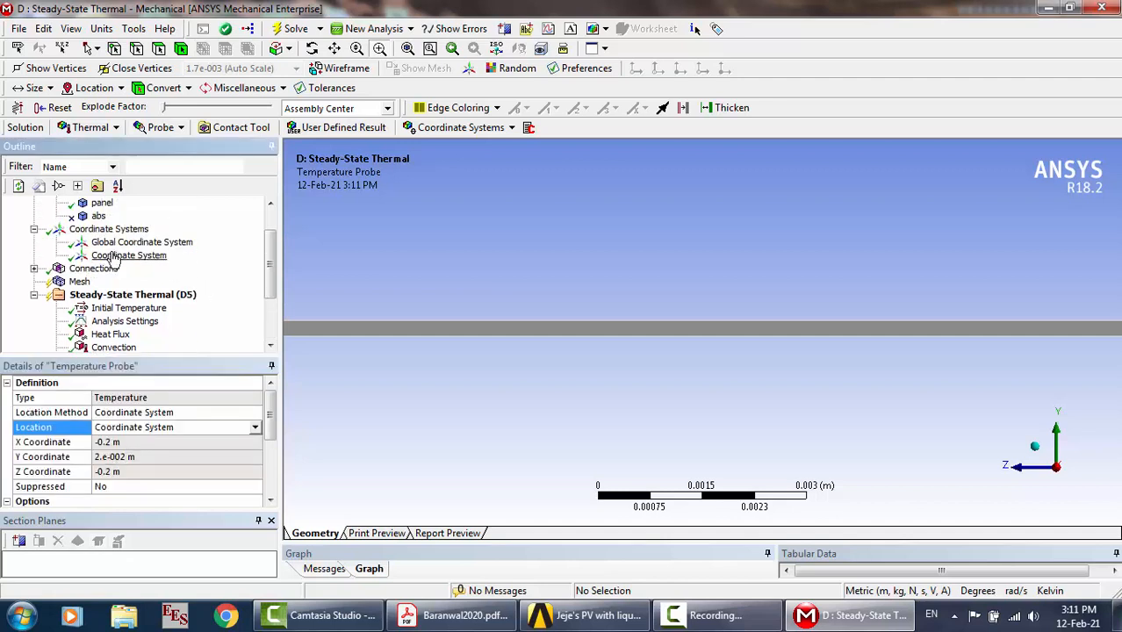
{"action": "left_click", "coordinate": [114, 256]}
{"action": "right_click", "coordinate": [114, 257]}
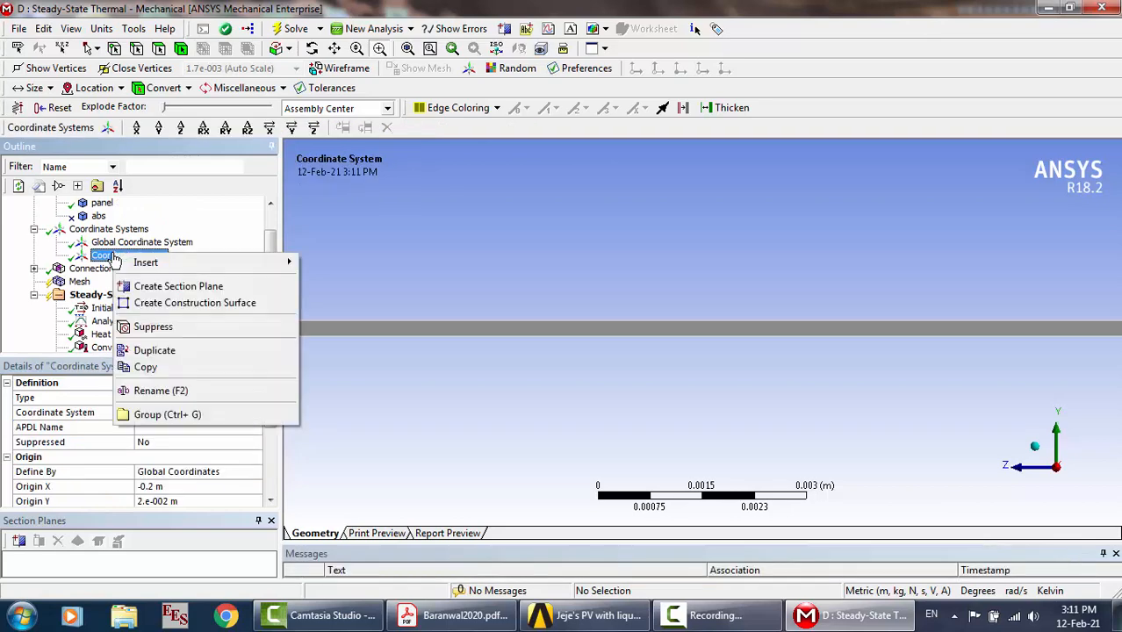
{"action": "left_click", "coordinate": [180, 392]}
{"action": "type", "text": "Pl"}
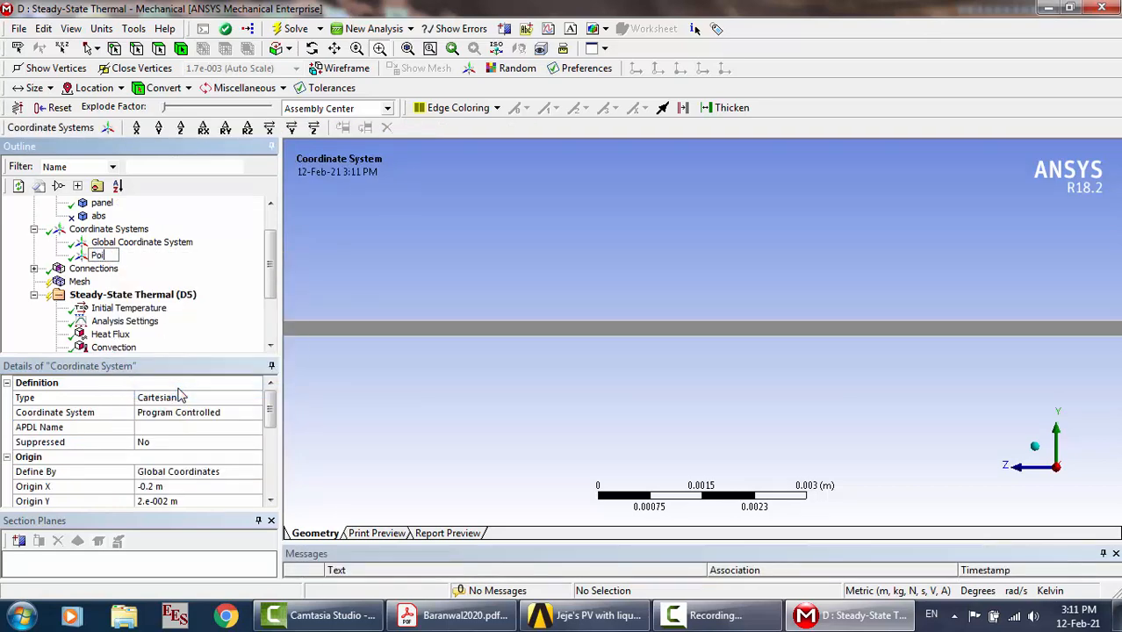
{"action": "type", "text": "int1"}
{"action": "key", "text": "Return"}
{"action": "scroll", "coordinate": [215, 255], "scroll_direction": "down", "scroll_amount": 2}
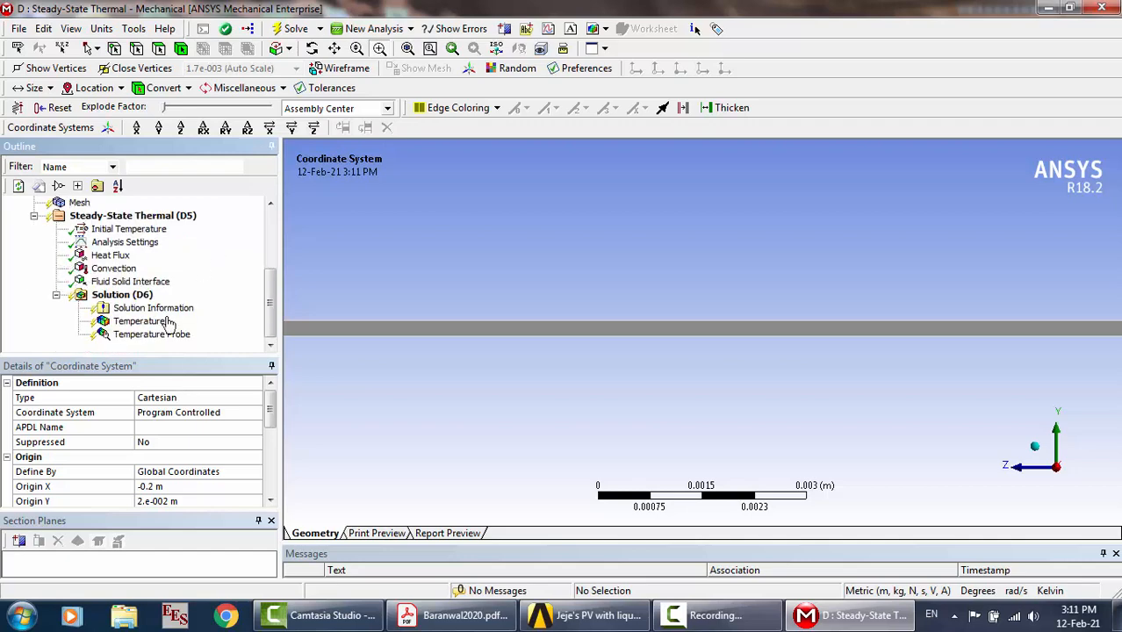
Delete the temperature probe from the Solution and the Point1 coordinate system from the model
{"action": "left_click", "coordinate": [155, 335]}
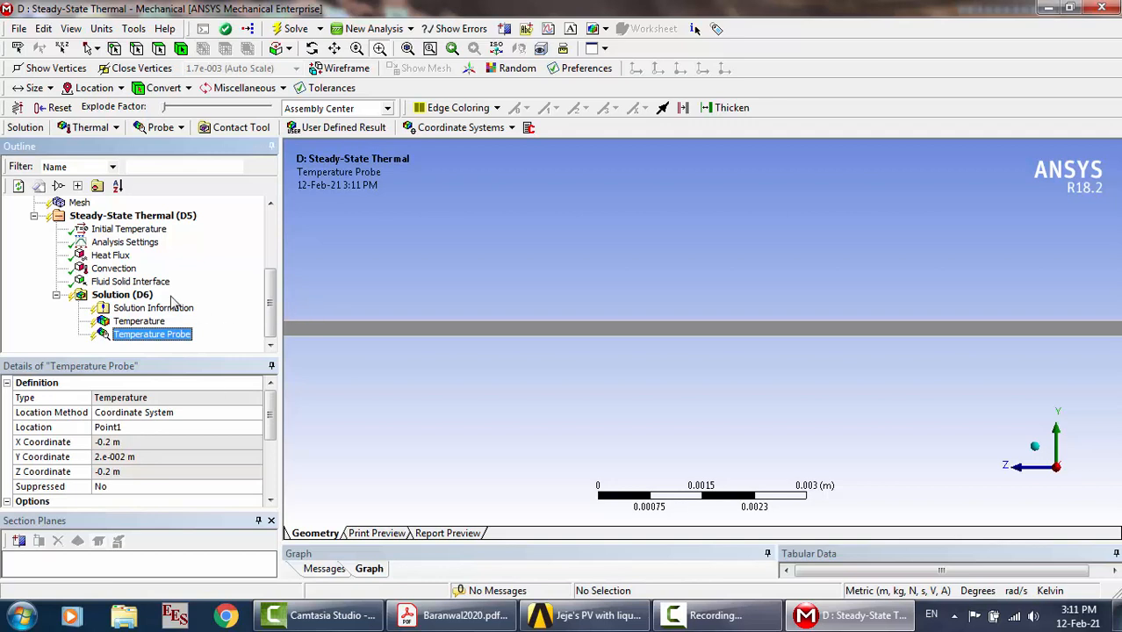
{"action": "key", "text": "Delete"}
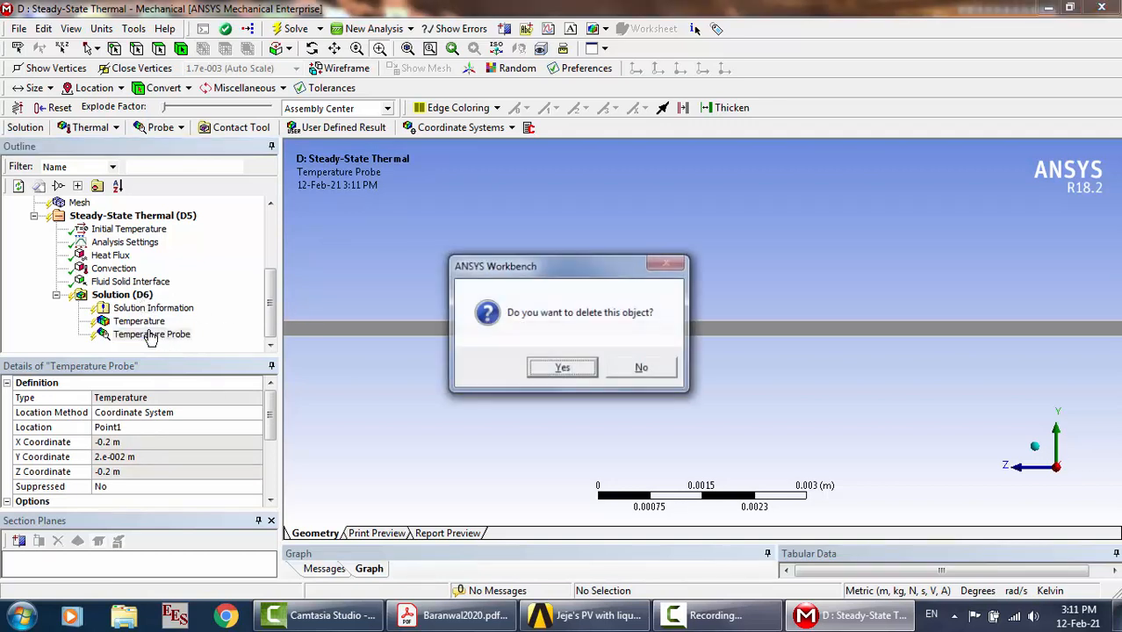
{"action": "key", "text": "Return"}
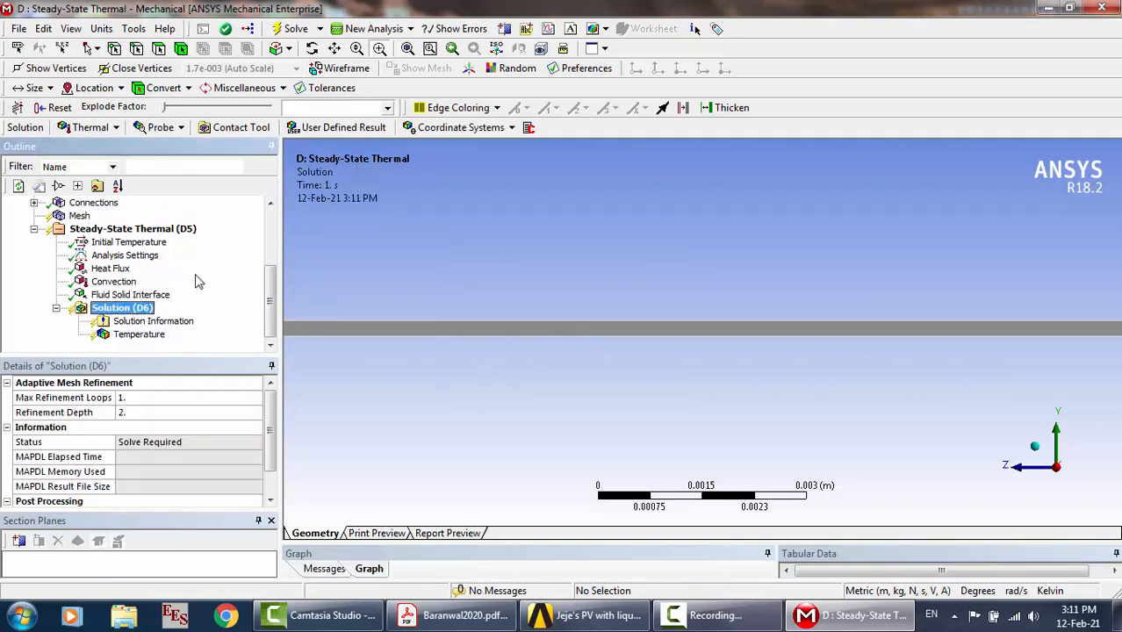
{"action": "scroll", "coordinate": [101, 260], "scroll_direction": "up", "scroll_amount": 3}
{"action": "left_click", "coordinate": [104, 296]}
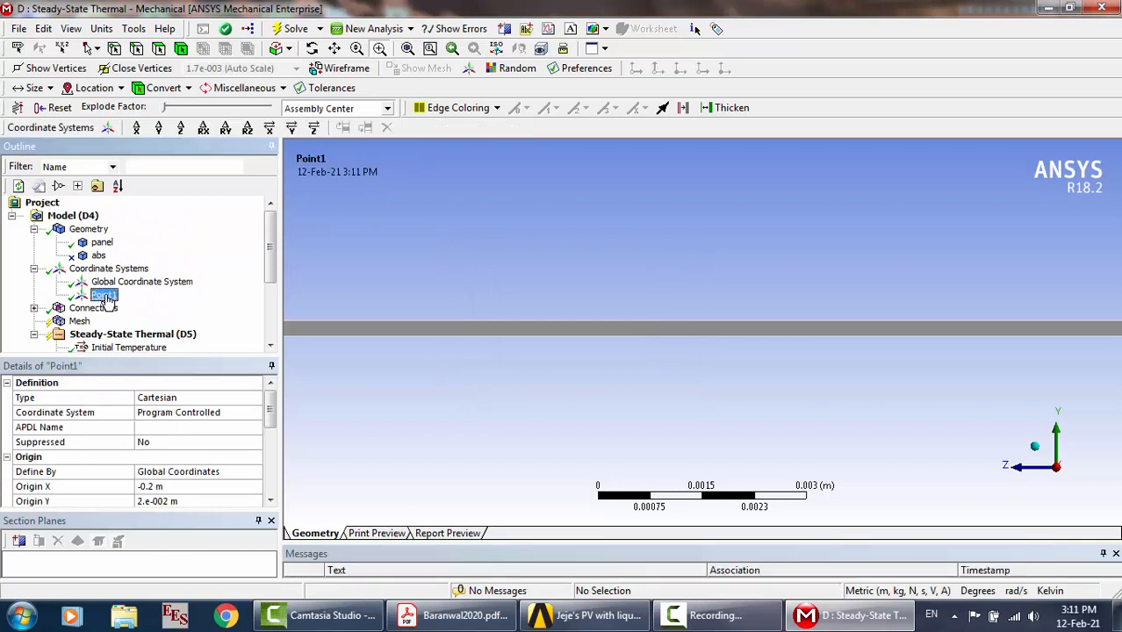
{"action": "key", "text": "Delete"}
{"action": "key", "text": "Return"}
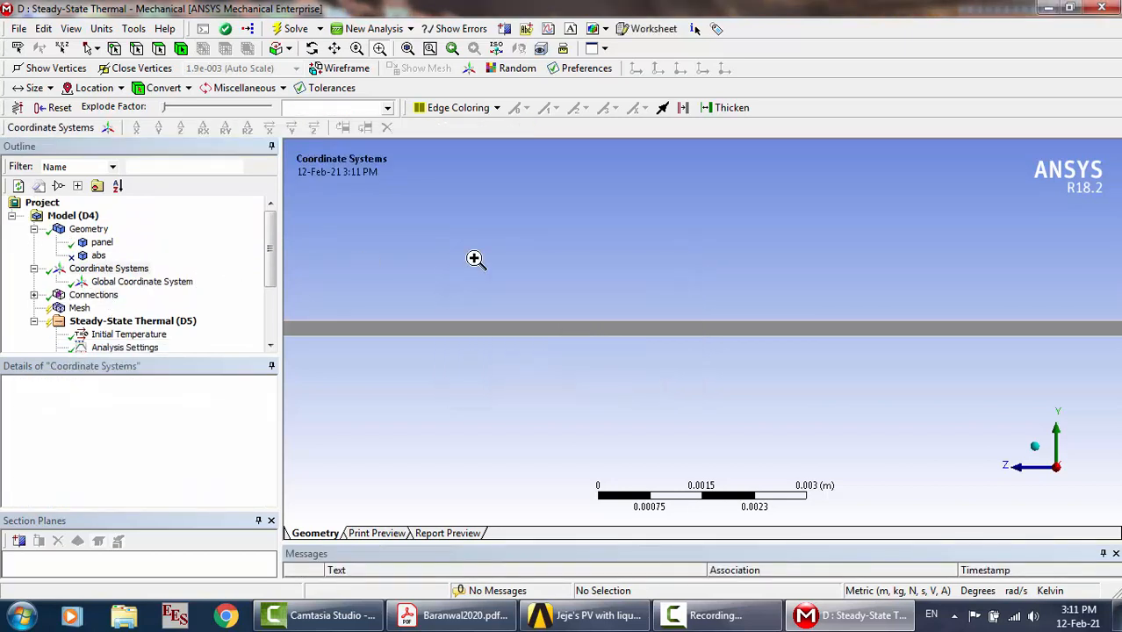
Check the Global Coordinate System against the panel and collapse the Coordinate Systems and Geometry branches of the model tree
{"action": "left_click", "coordinate": [312, 49]}
{"action": "left_click_drag", "start_coordinate": [584, 296], "coordinate": [636, 308]}
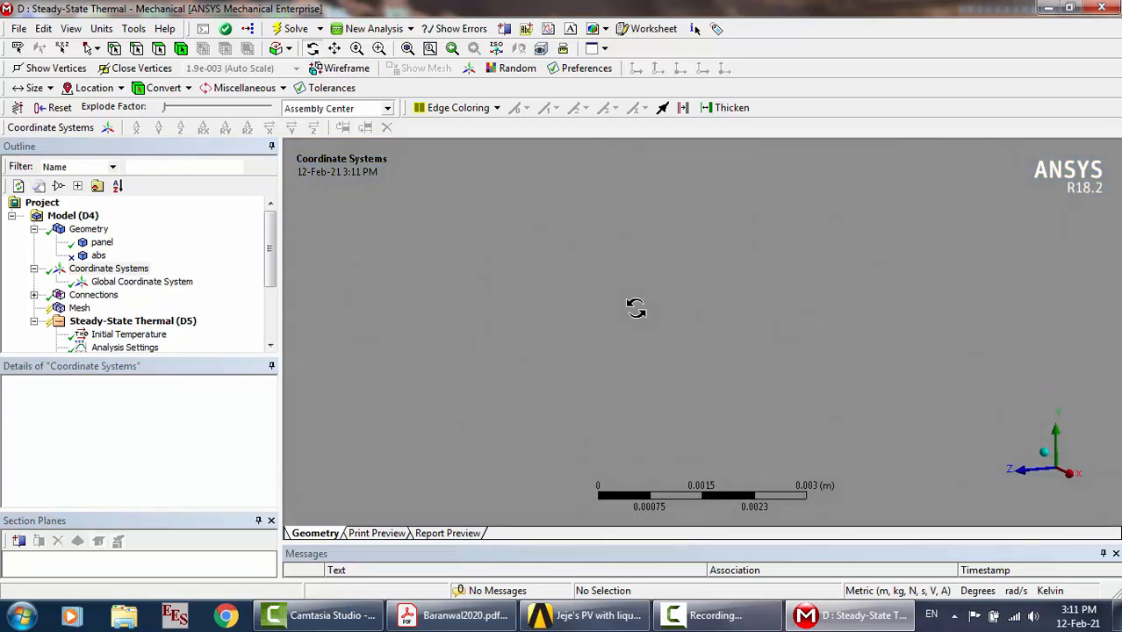
{"action": "scroll", "coordinate": [636, 308], "scroll_direction": "down", "scroll_amount": 7}
{"action": "scroll", "coordinate": [635, 309], "scroll_direction": "down", "scroll_amount": 5}
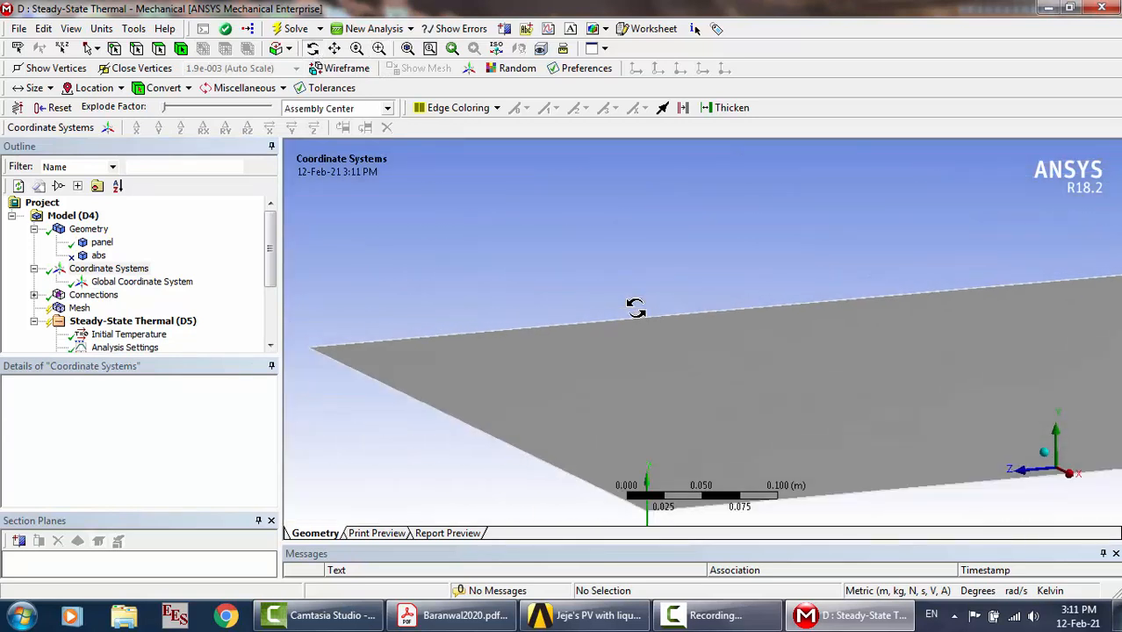
{"action": "left_click_drag", "start_coordinate": [636, 309], "coordinate": [600, 323]}
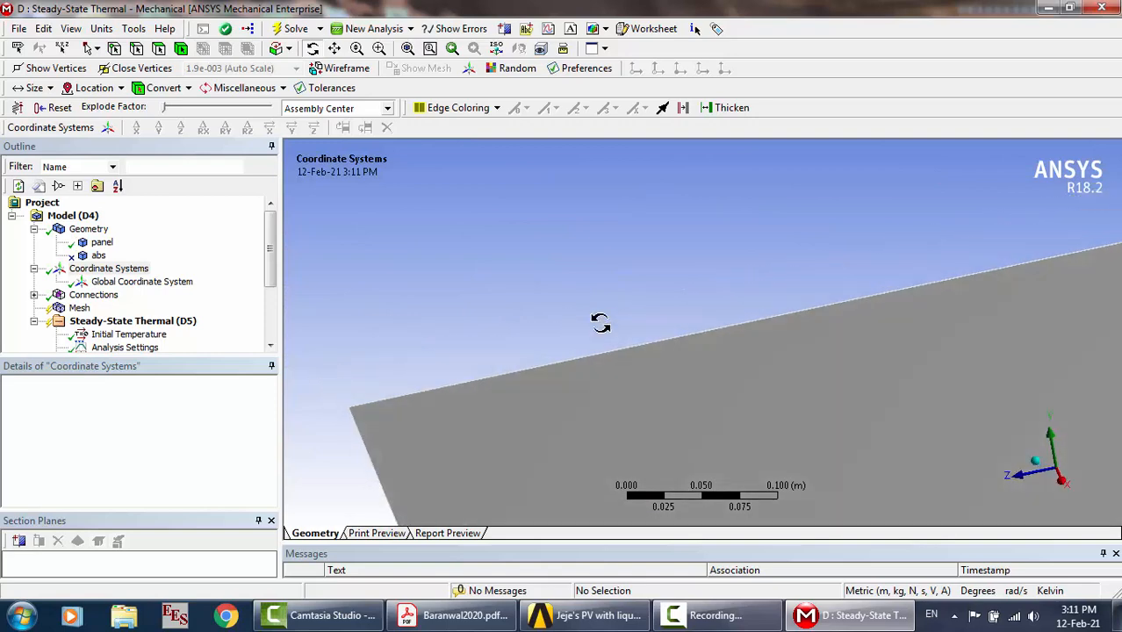
{"action": "scroll", "coordinate": [600, 323], "scroll_direction": "down", "scroll_amount": 6}
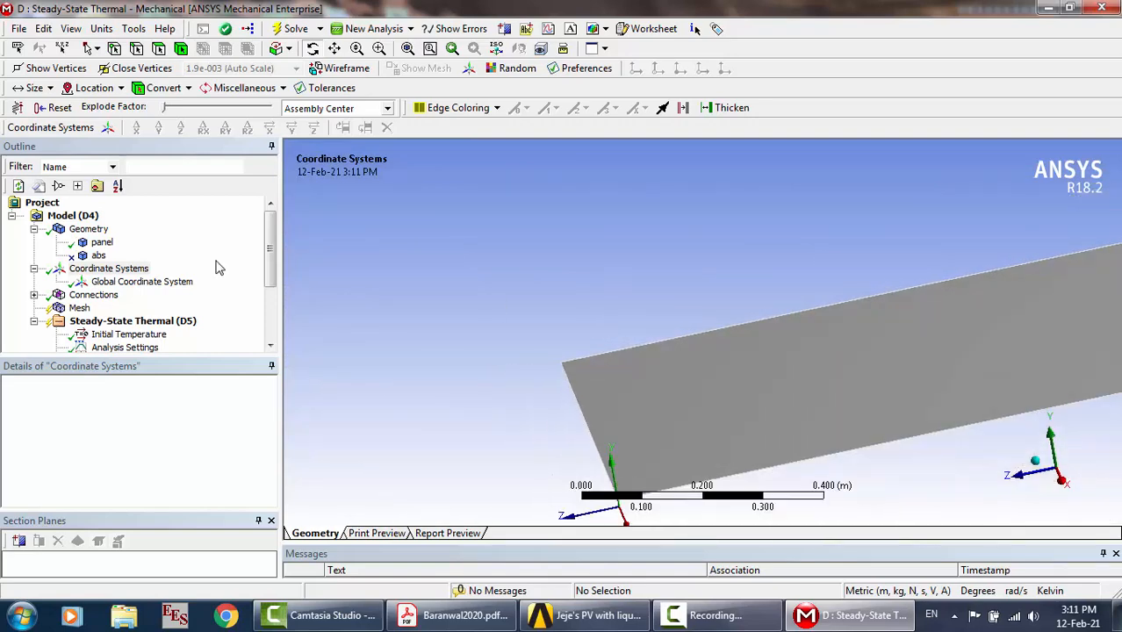
{"action": "left_click", "coordinate": [141, 282]}
{"action": "left_click", "coordinate": [35, 269]}
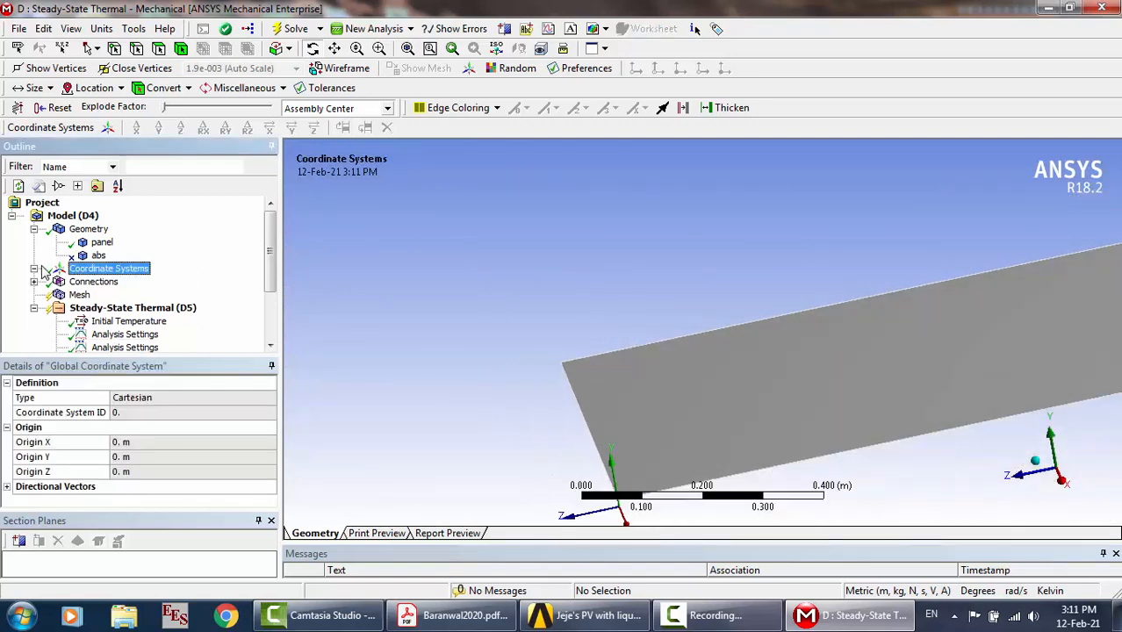
{"action": "left_click", "coordinate": [33, 229]}
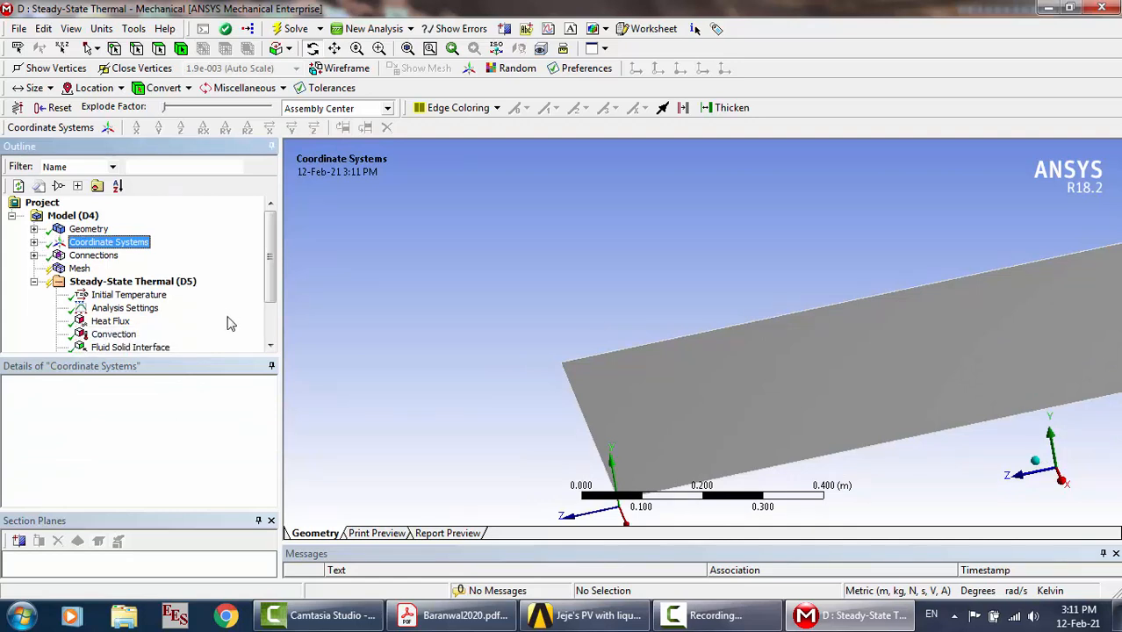
{"action": "scroll", "coordinate": [227, 324], "scroll_direction": "down", "scroll_amount": 2}
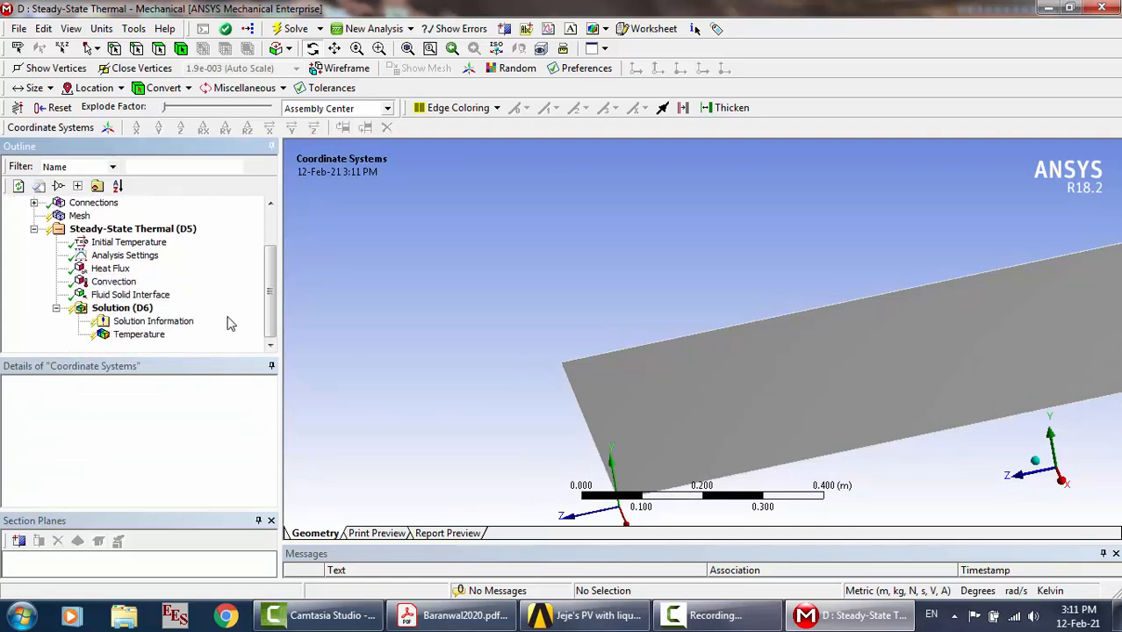
Close Mechanical, switch to Workbench and update the Model cell of Steady-State Thermal system D
{"action": "left_click", "coordinate": [1105, 9]}
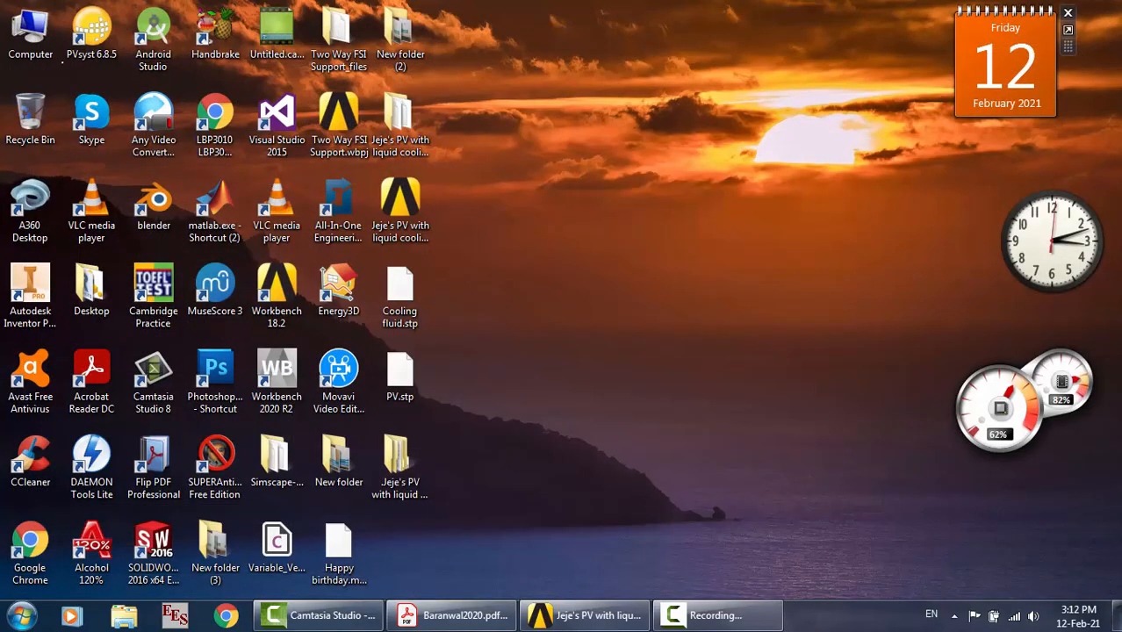
{"action": "left_click", "coordinate": [586, 615]}
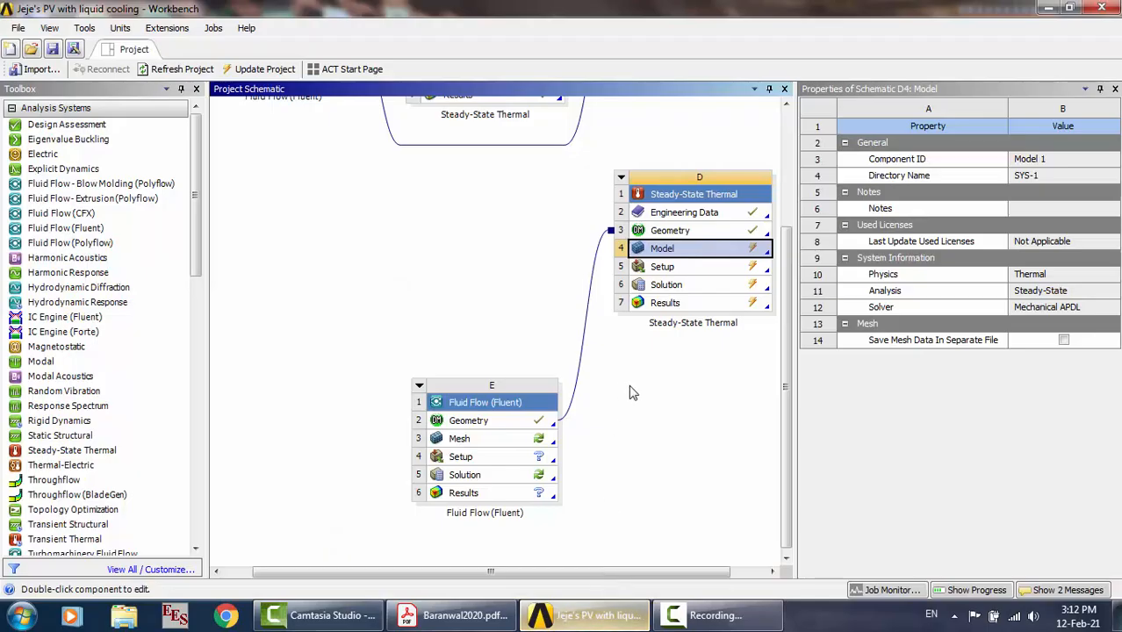
{"action": "right_click", "coordinate": [718, 254]}
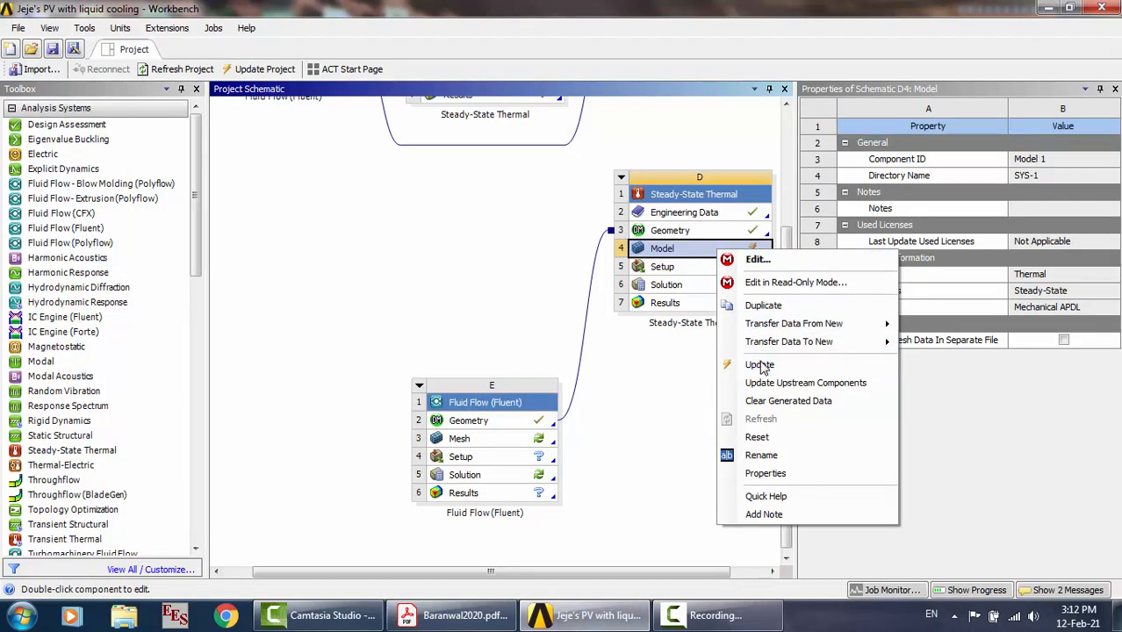
{"action": "left_click", "coordinate": [761, 364]}
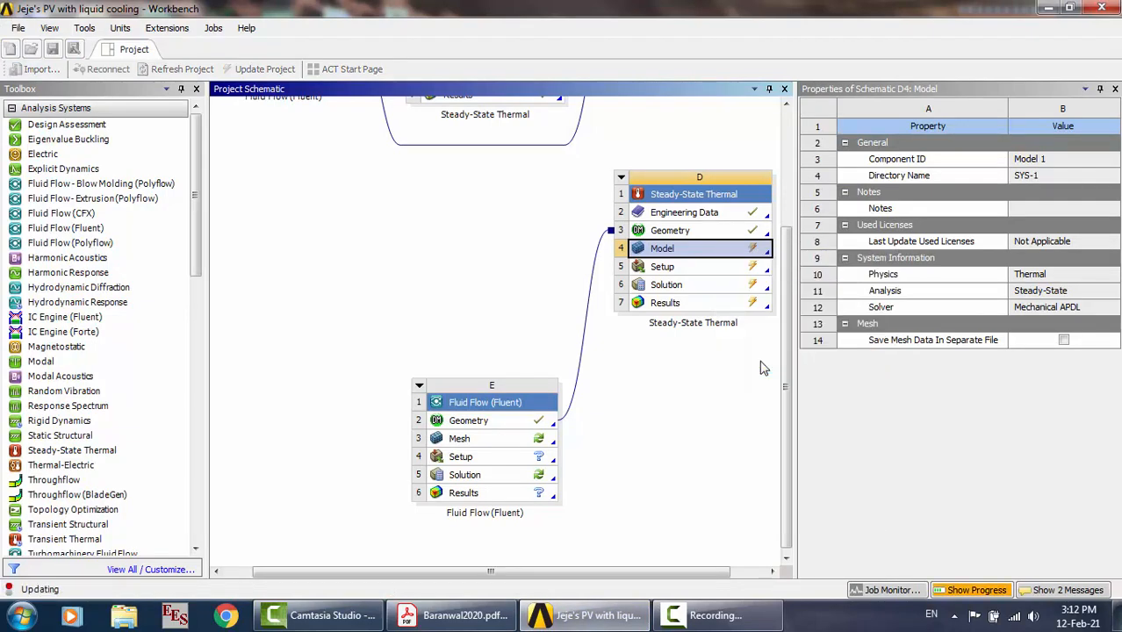
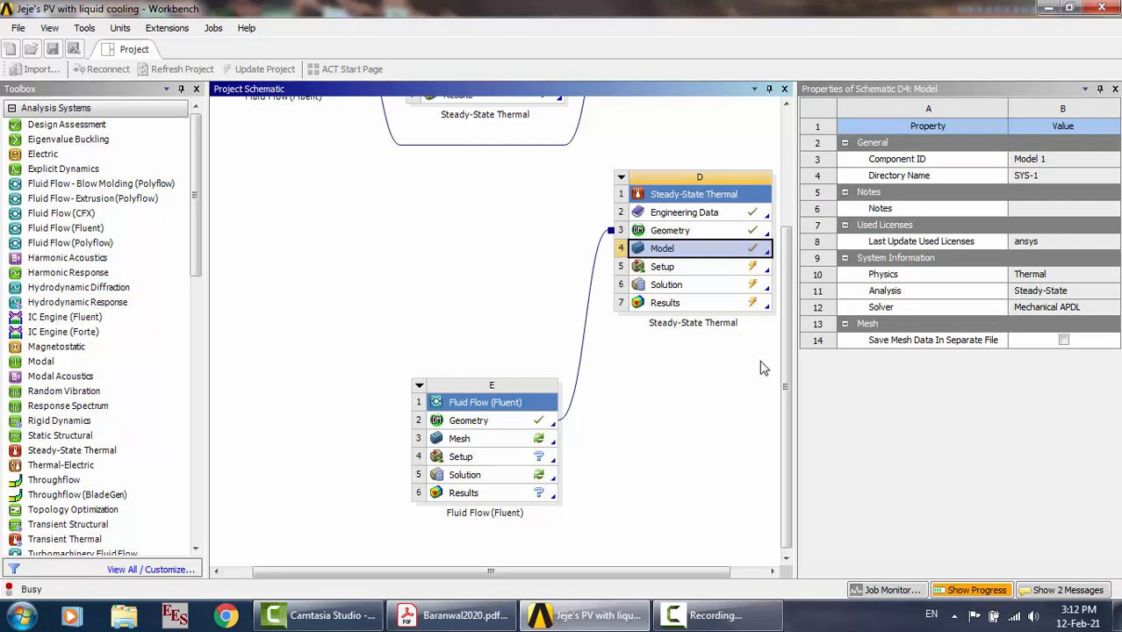
Update the Setup cell of Steady-State Thermal system D
{"action": "left_click", "coordinate": [692, 273]}
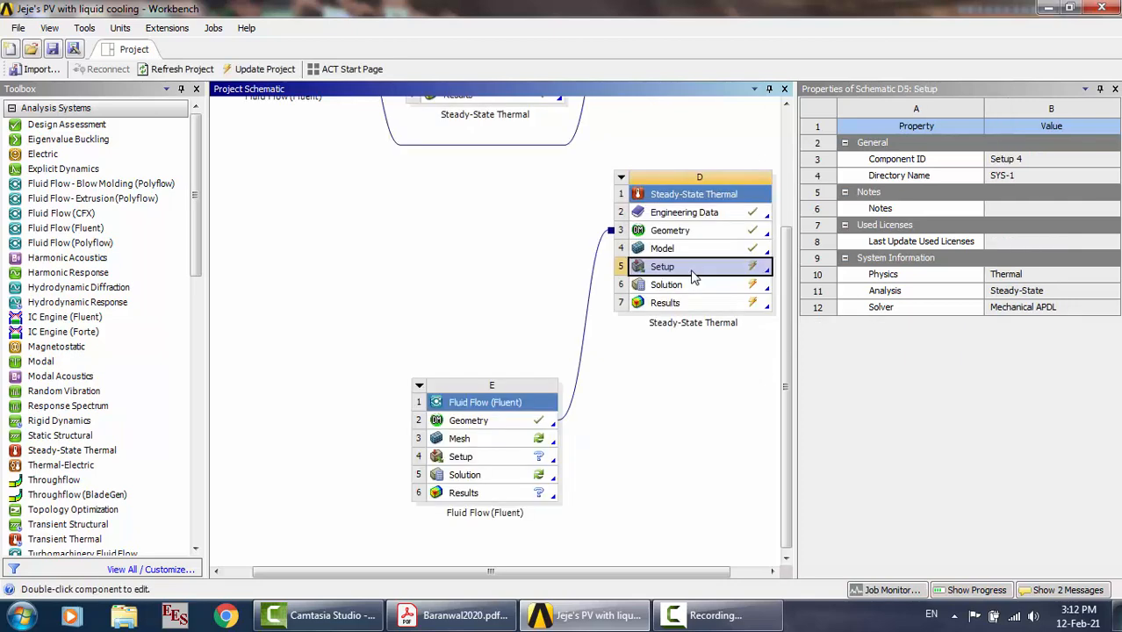
{"action": "right_click", "coordinate": [692, 274]}
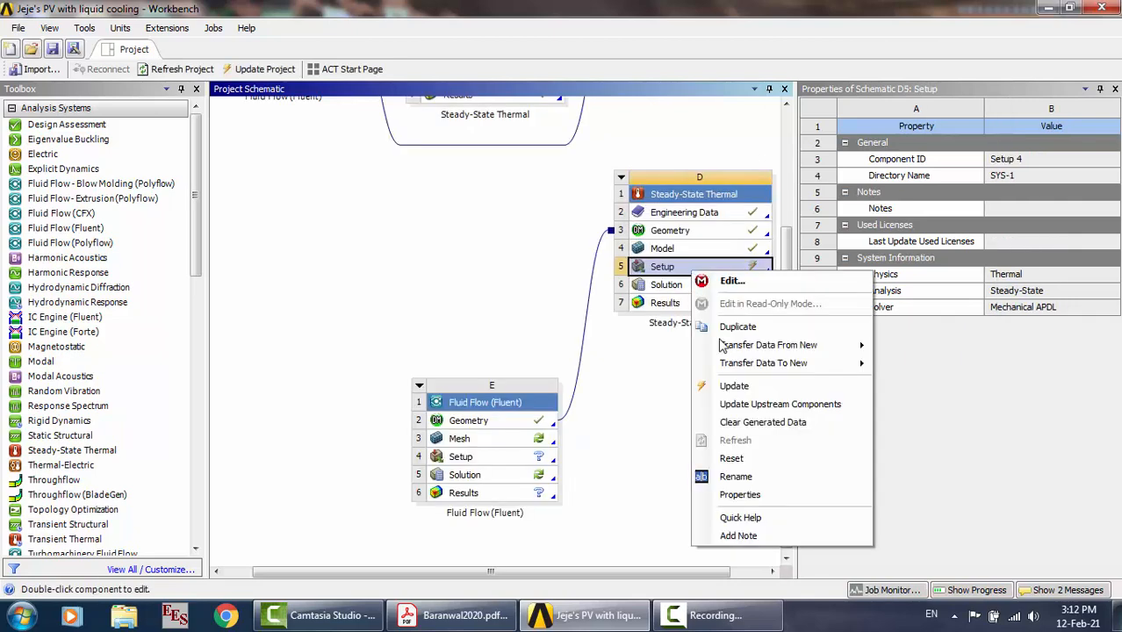
{"action": "left_click", "coordinate": [735, 386]}
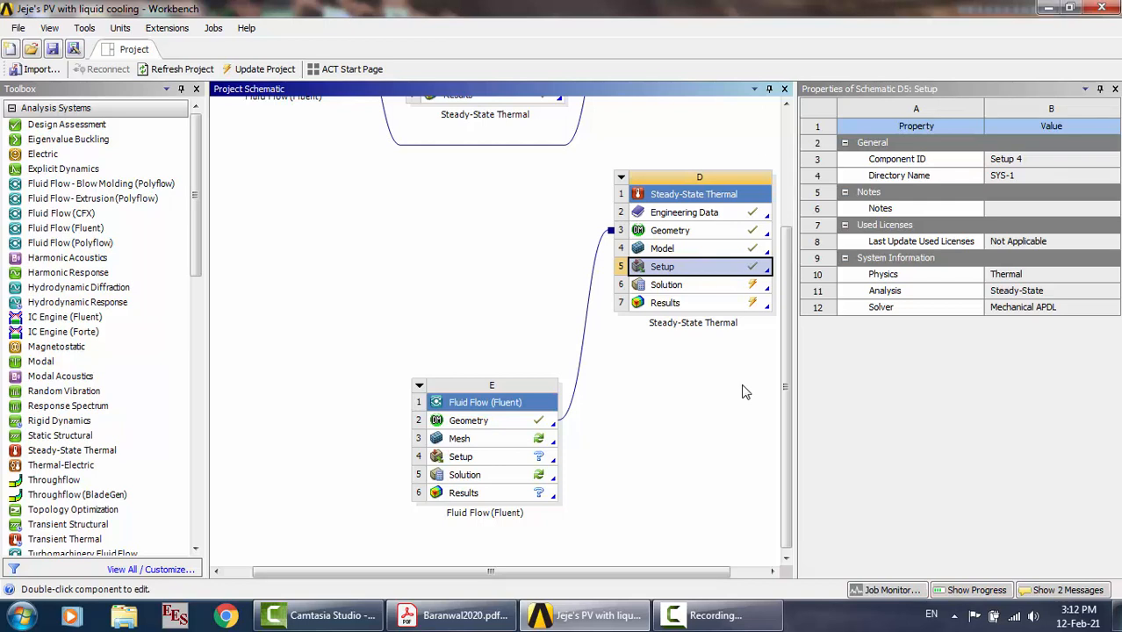
Open the Mesh cell of Fluid Flow (Fluent) system E for editing
{"action": "left_click", "coordinate": [526, 436]}
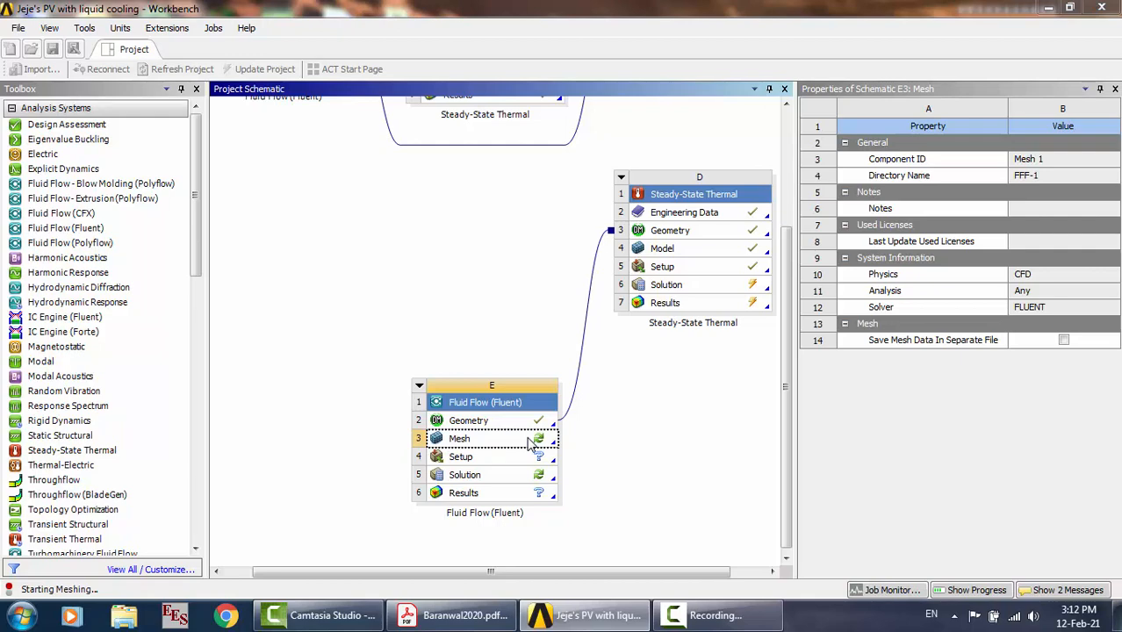
{"action": "left_click", "coordinate": [705, 617]}
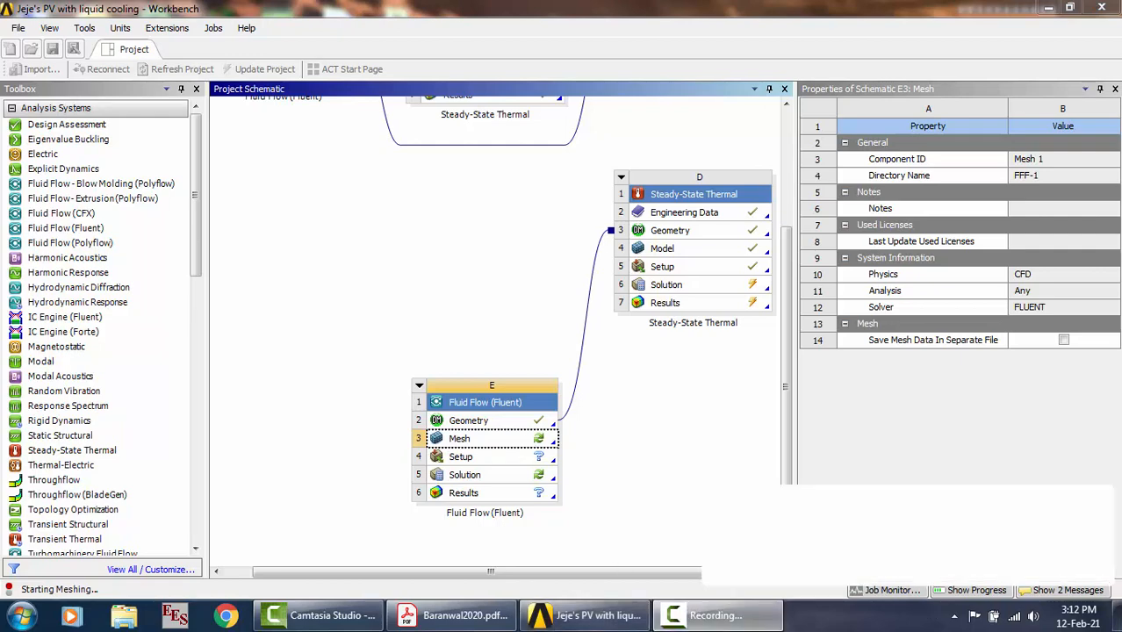
Suppress the panel body in the model's geometry, check the remaining abs body and collapse the Geometry branch
{"action": "left_click", "coordinate": [1053, 546]}
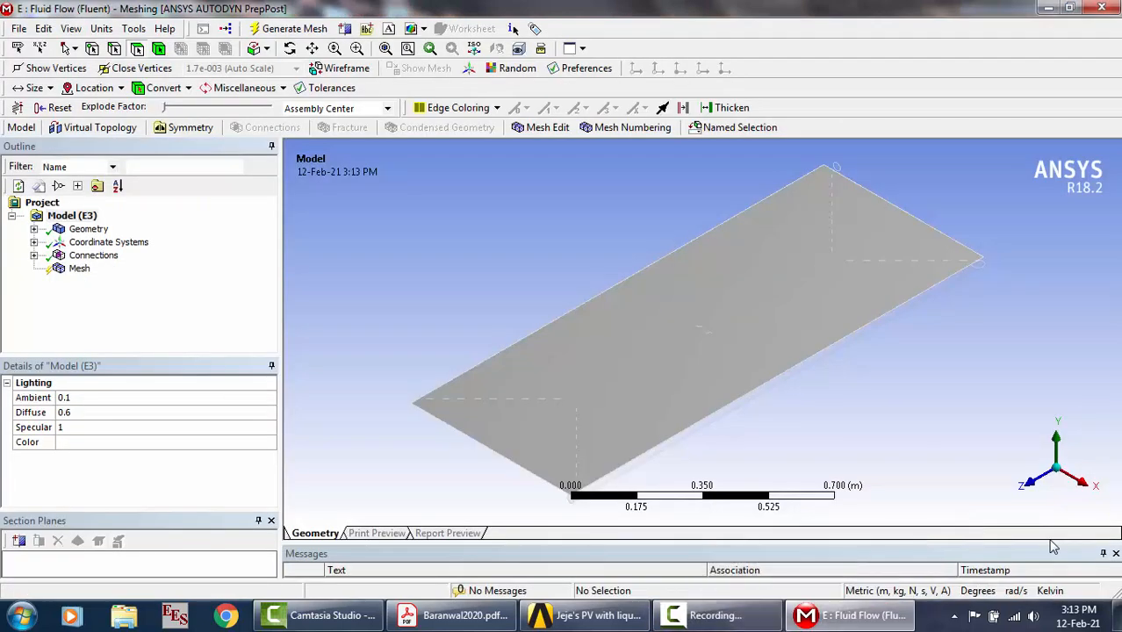
{"action": "left_click", "coordinate": [34, 229]}
{"action": "left_click", "coordinate": [101, 243]}
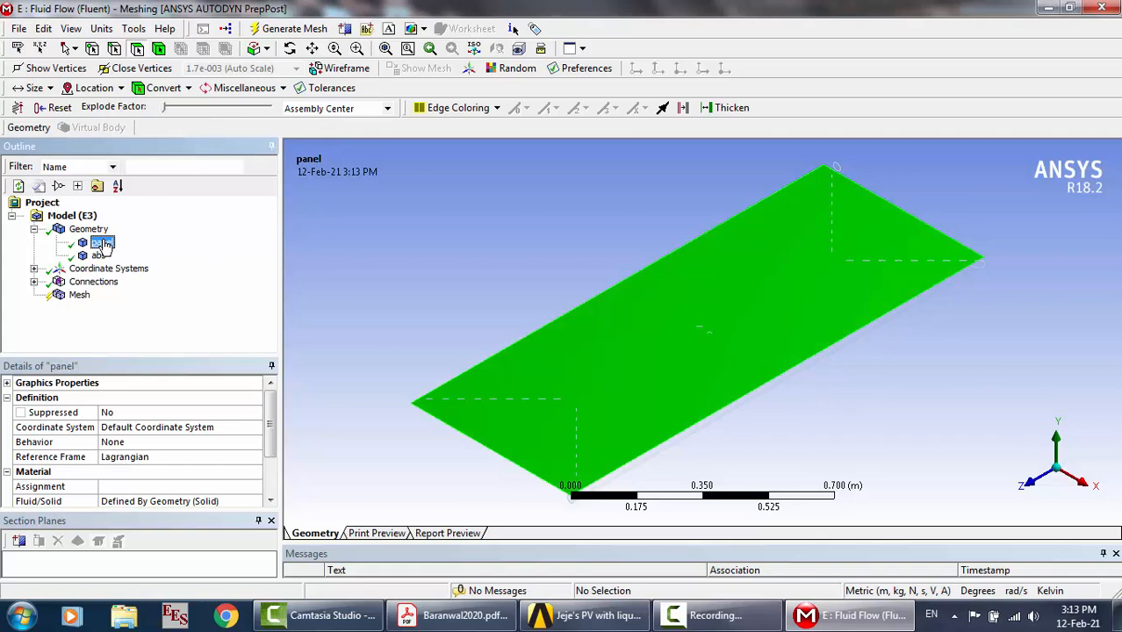
{"action": "right_click", "coordinate": [103, 243]}
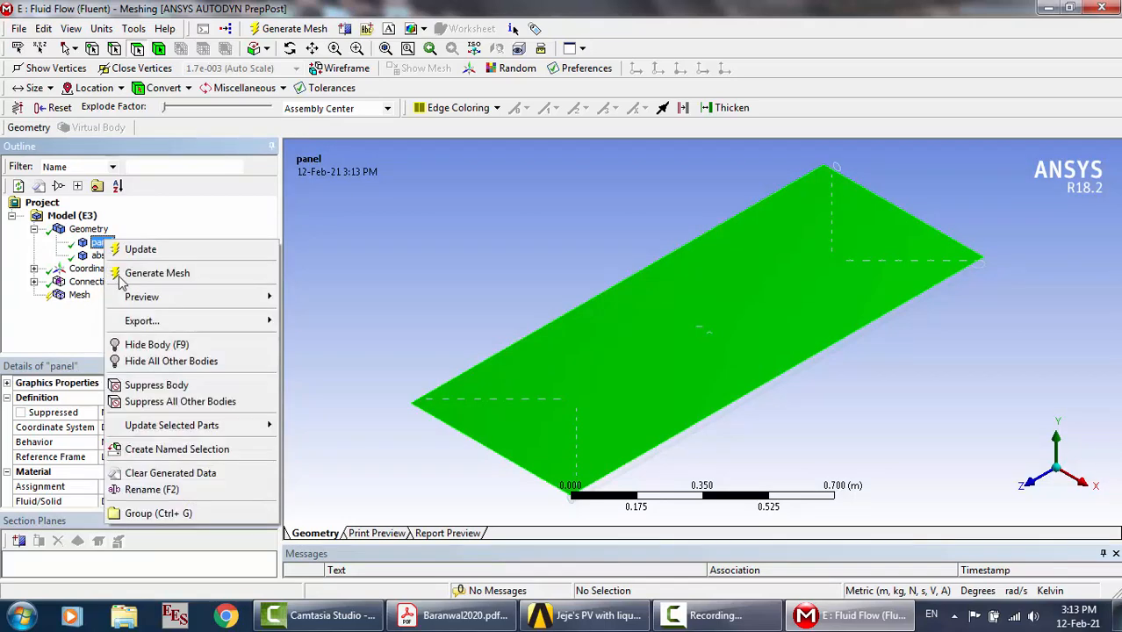
{"action": "left_click", "coordinate": [157, 386]}
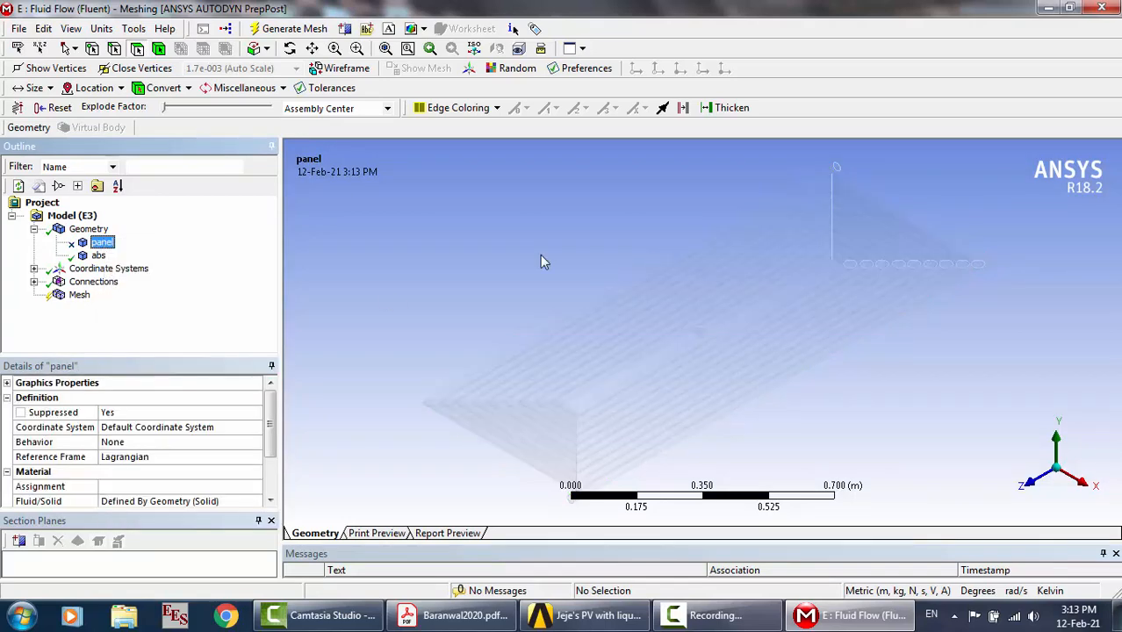
{"action": "left_click", "coordinate": [98, 255]}
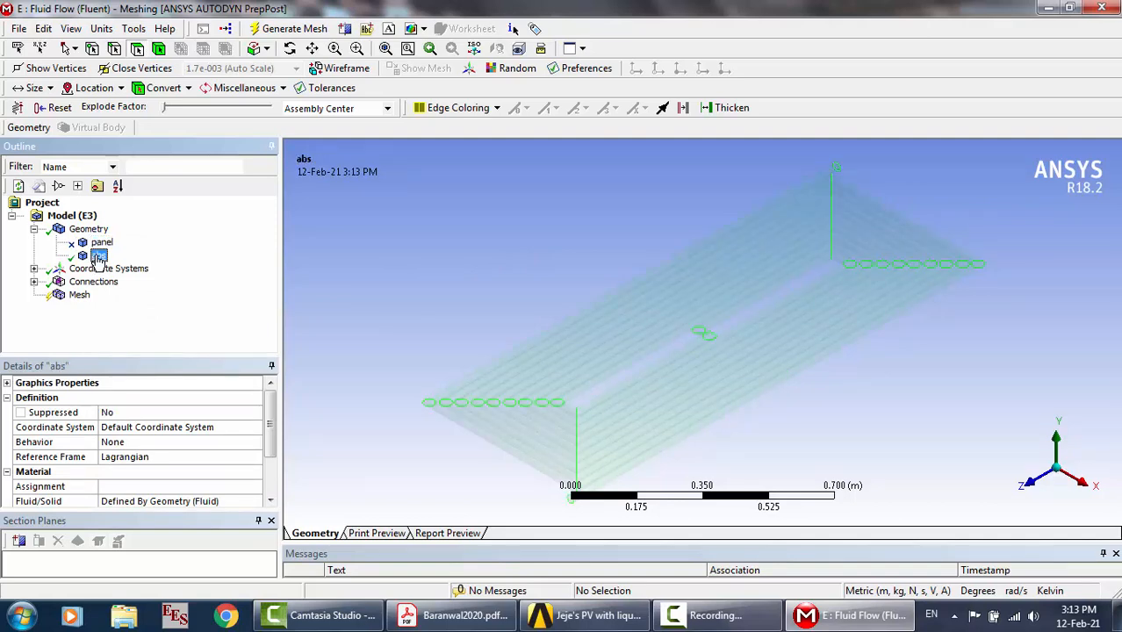
{"action": "left_click", "coordinate": [34, 229]}
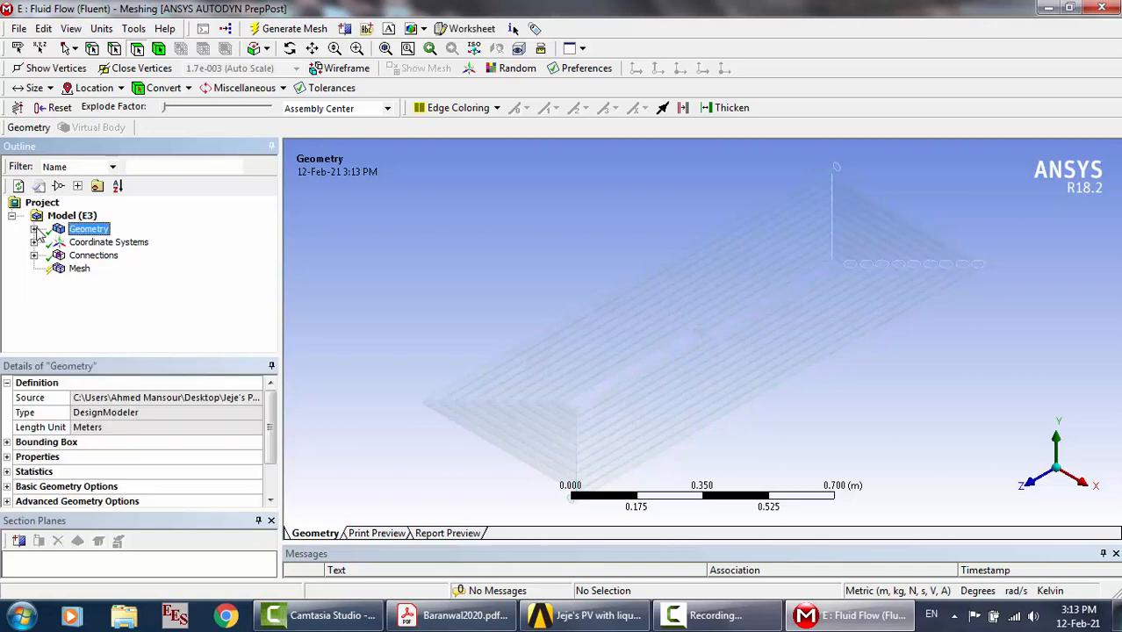
Set the global mesh sizing's Relevance Center to Fine and update the mesh
{"action": "left_click", "coordinate": [69, 272]}
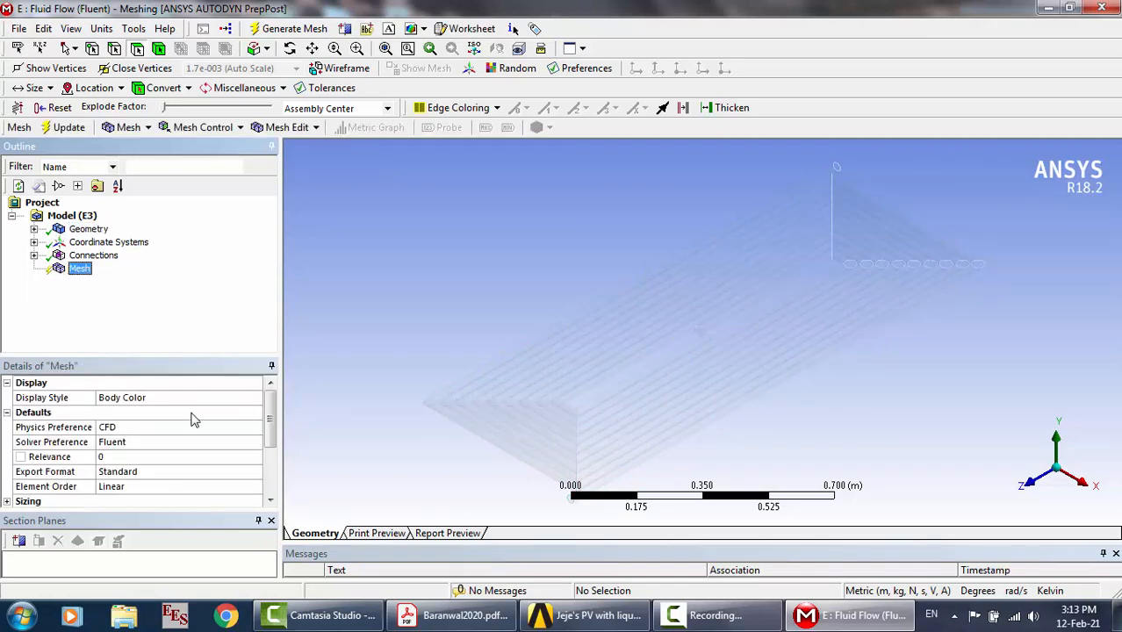
{"action": "left_click", "coordinate": [272, 485]}
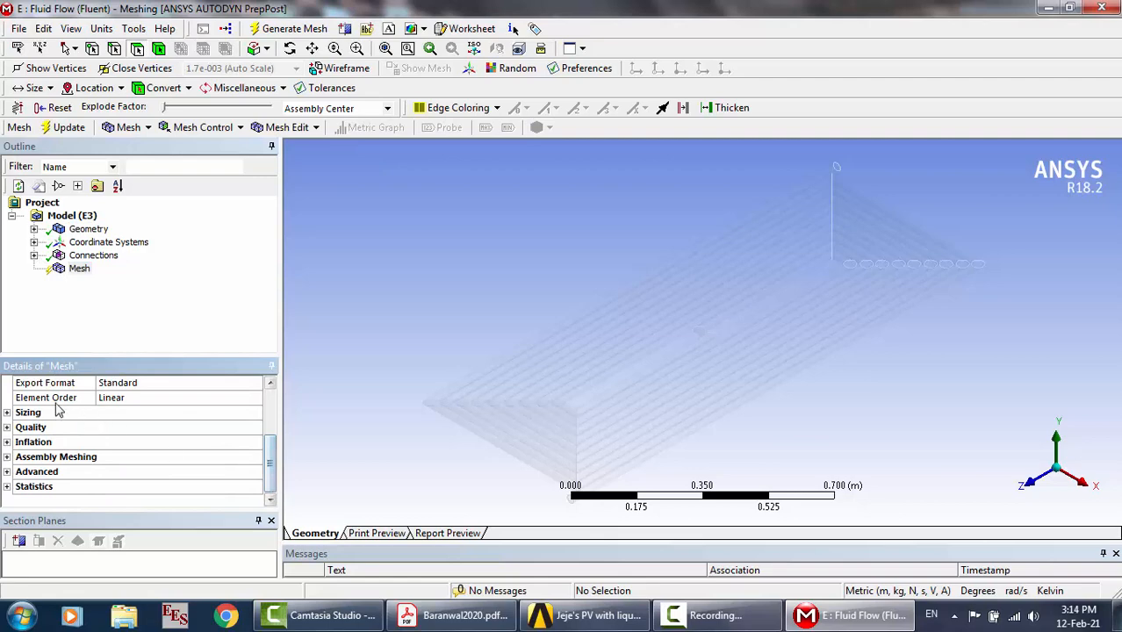
{"action": "left_click", "coordinate": [7, 415]}
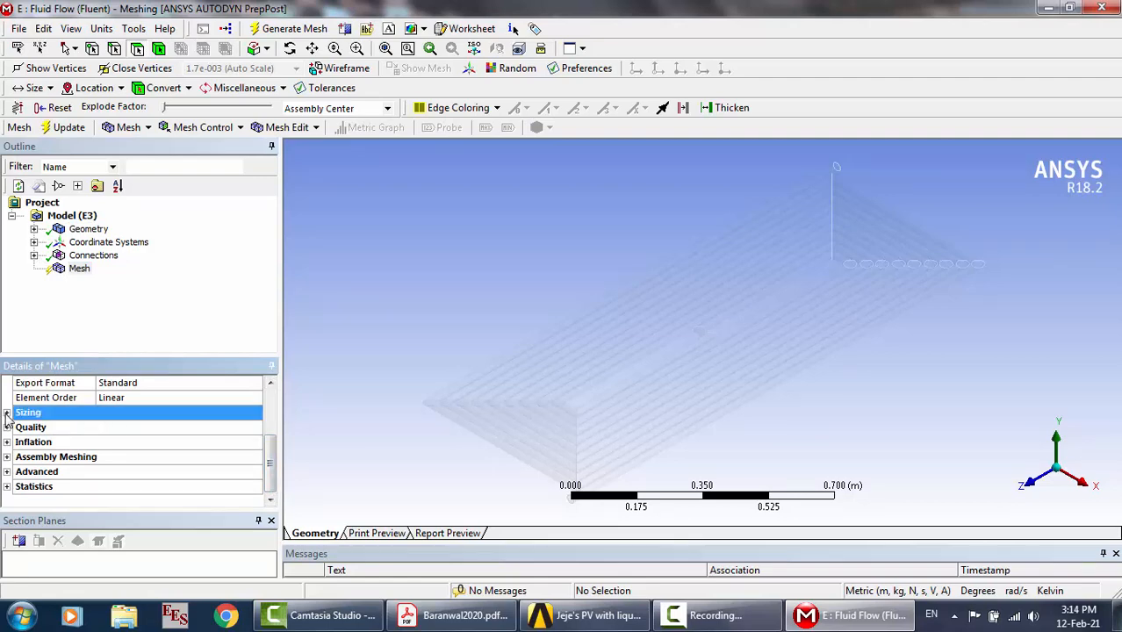
{"action": "left_click", "coordinate": [7, 414]}
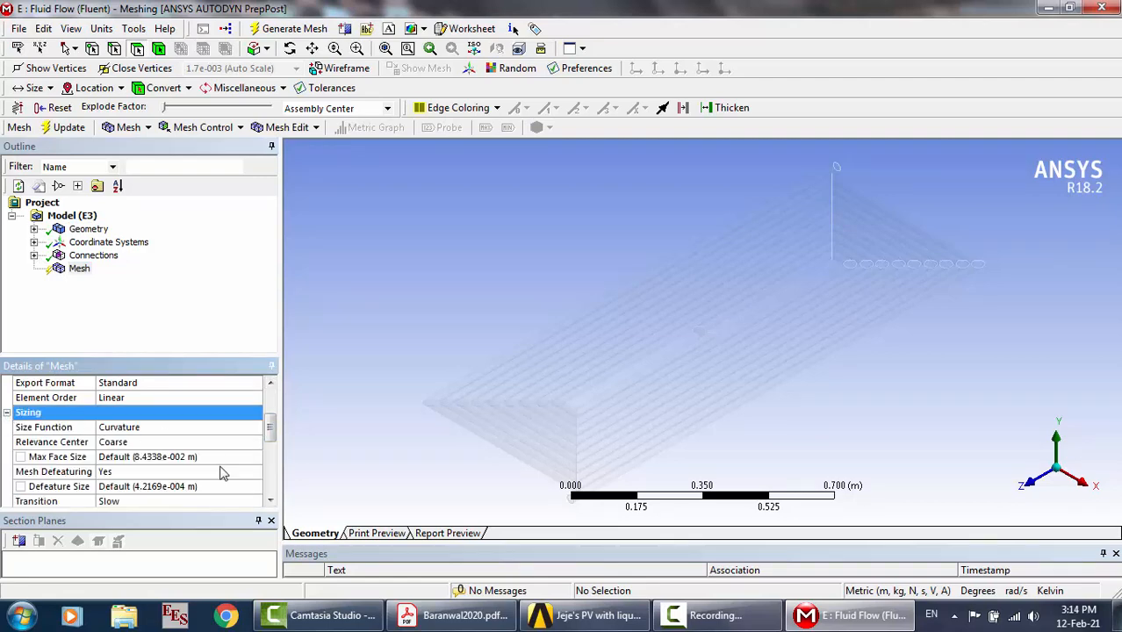
{"action": "left_click", "coordinate": [146, 445]}
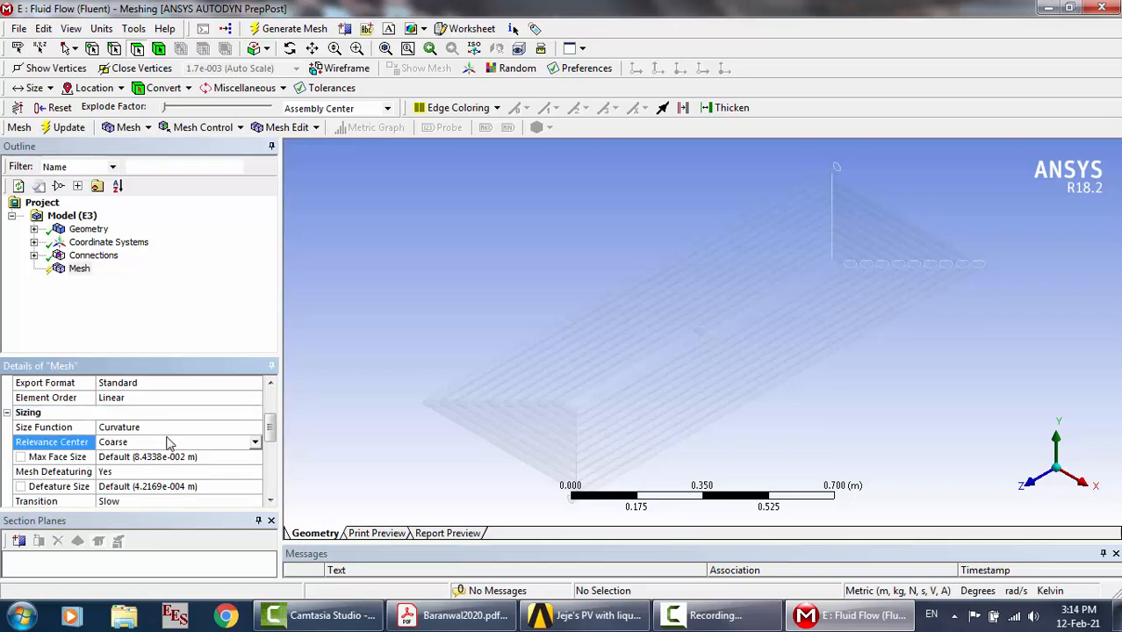
{"action": "left_click", "coordinate": [256, 442]}
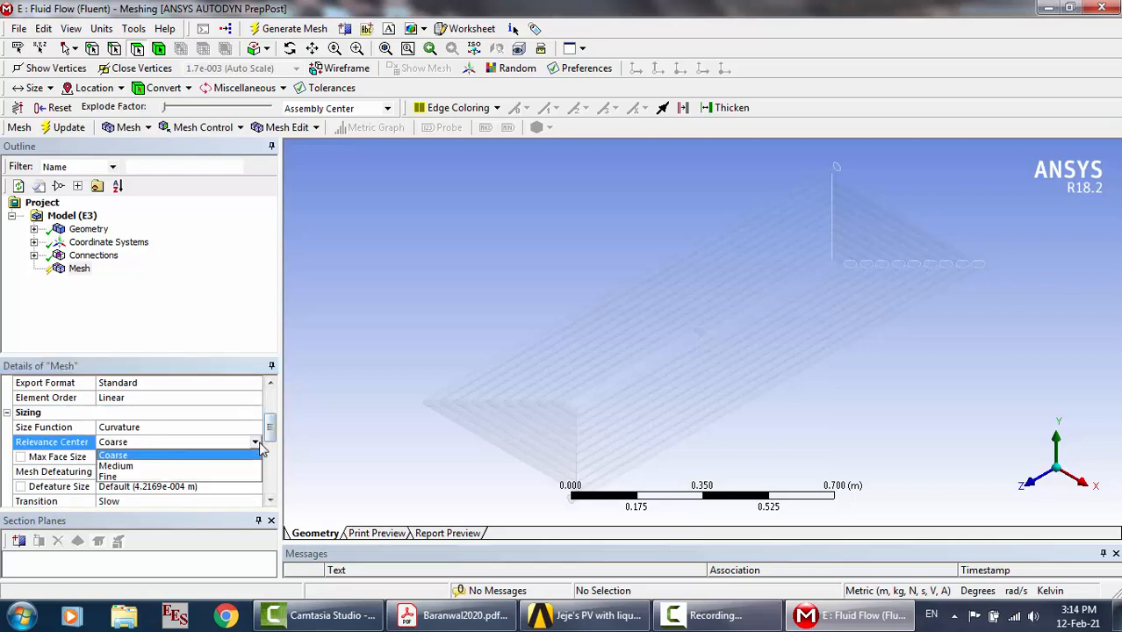
{"action": "left_click", "coordinate": [150, 477]}
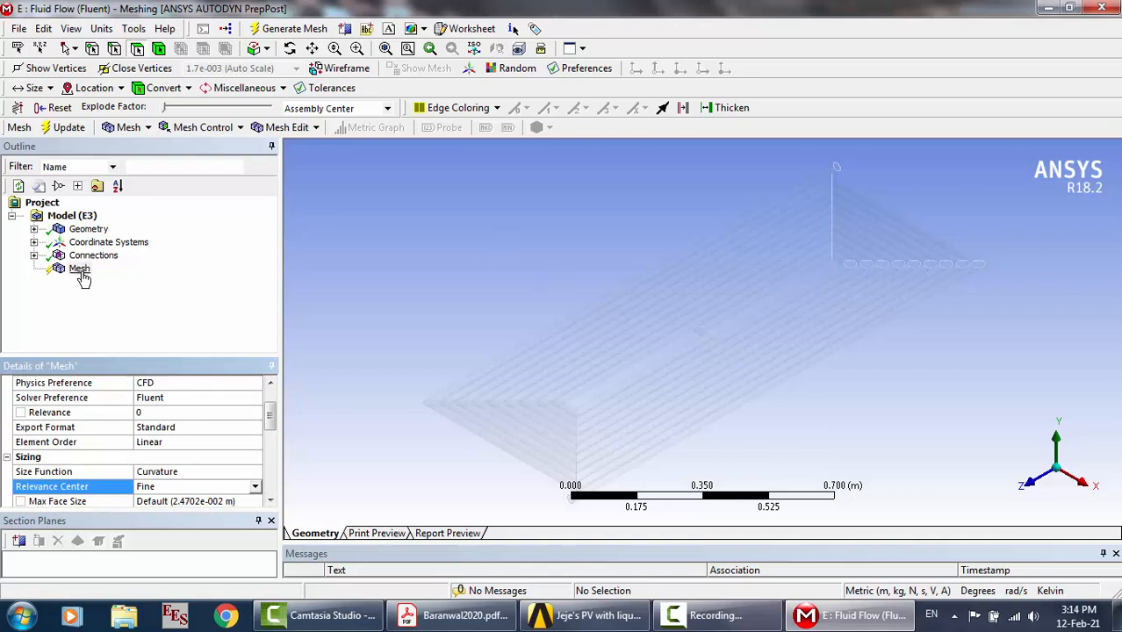
{"action": "left_click", "coordinate": [72, 129]}
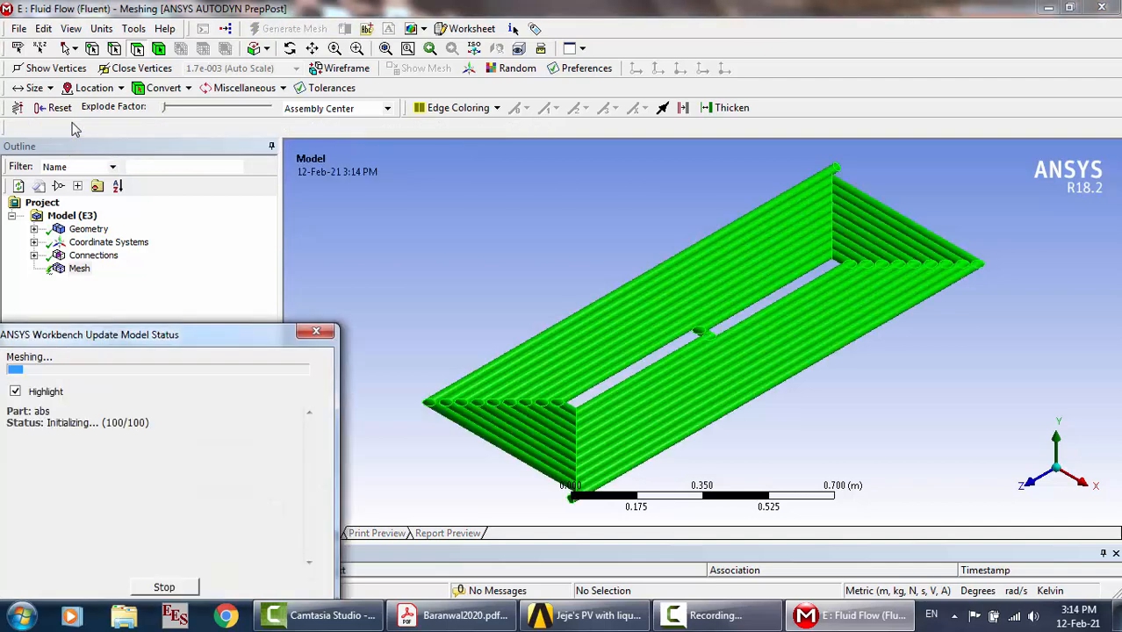
Switch to Baranwal2020.pdf and read the node and element counts in section 4, Condition and operating parameters
{"action": "left_click", "coordinate": [452, 615]}
{"action": "scroll", "coordinate": [590, 321], "scroll_direction": "down", "scroll_amount": 10}
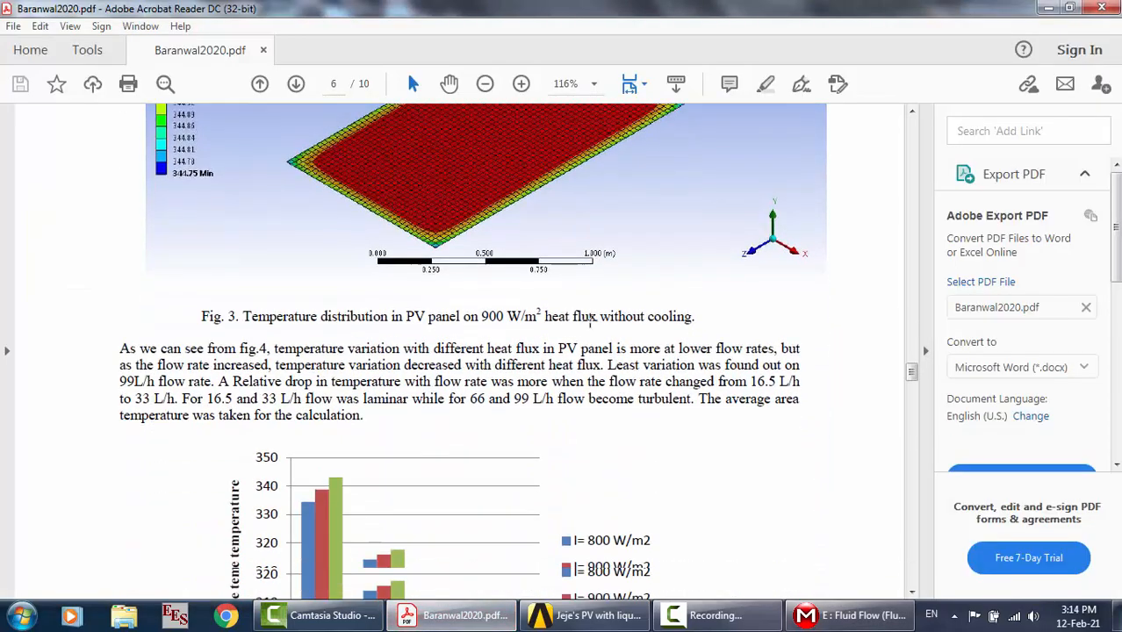
{"action": "scroll", "coordinate": [590, 321], "scroll_direction": "up", "scroll_amount": 15}
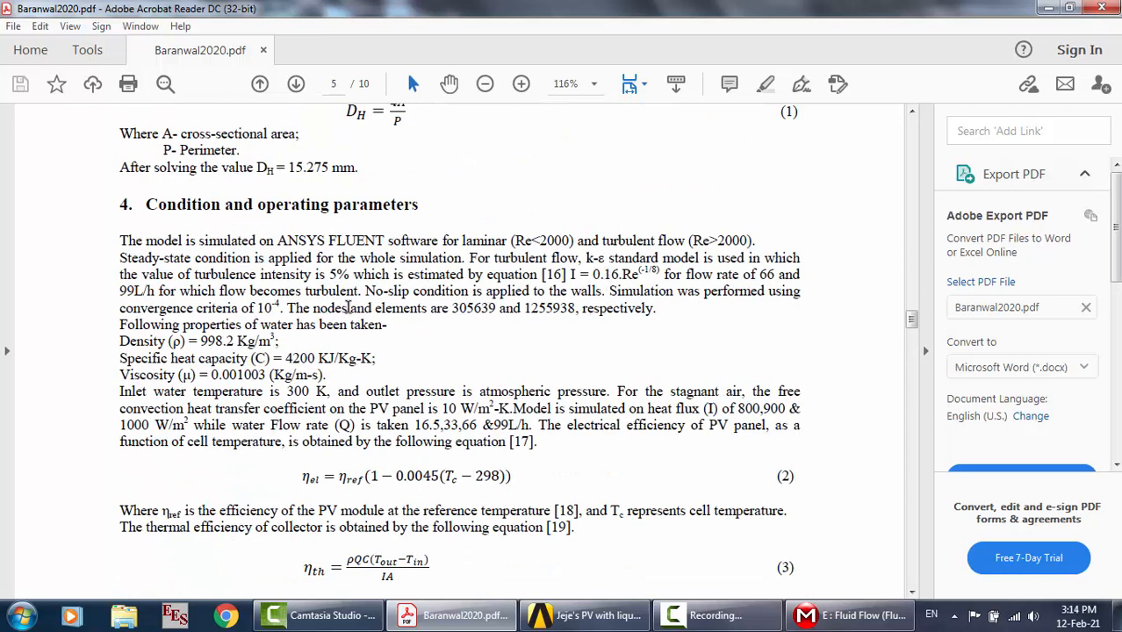
{"action": "left_click_drag", "start_coordinate": [289, 308], "coordinate": [566, 309]}
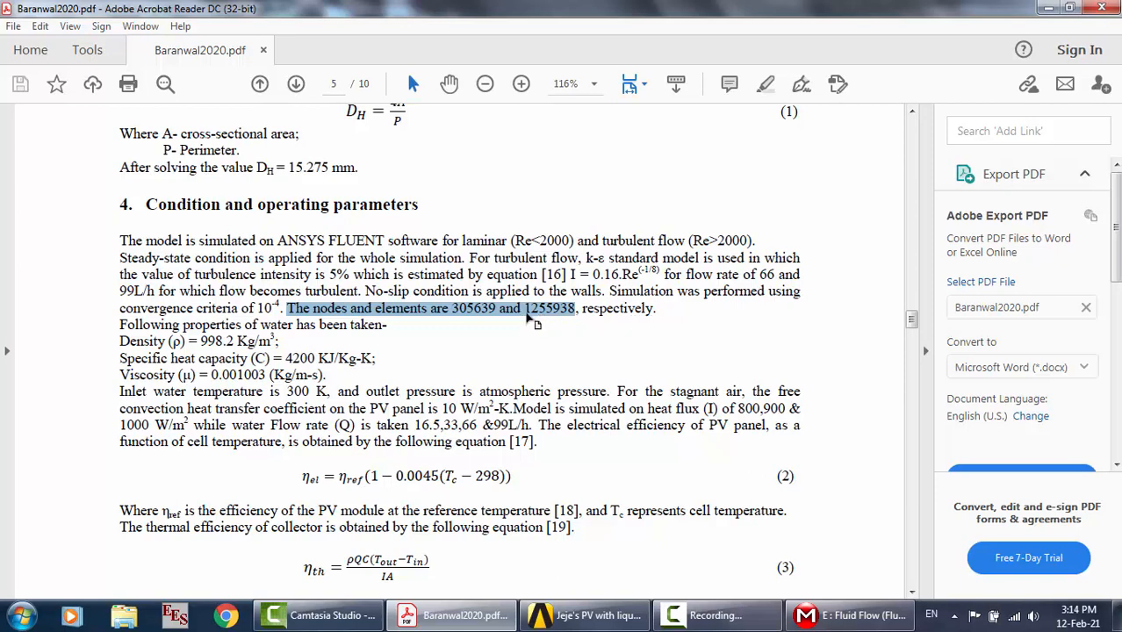
{"action": "left_click", "coordinate": [584, 329]}
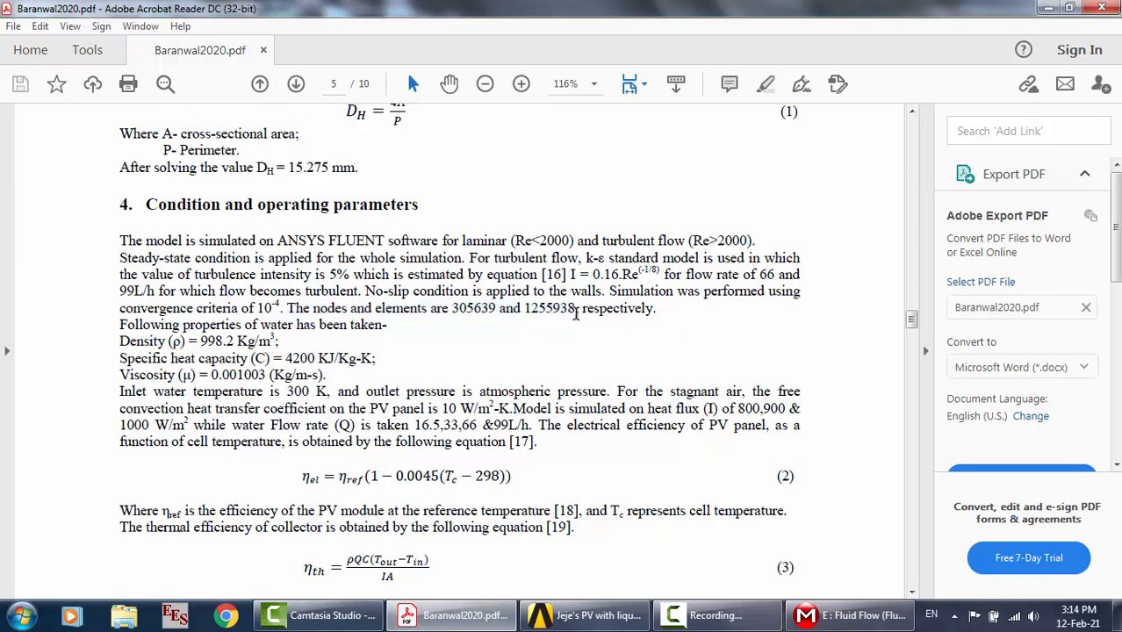
{"action": "left_click_drag", "start_coordinate": [576, 314], "coordinate": [525, 314]}
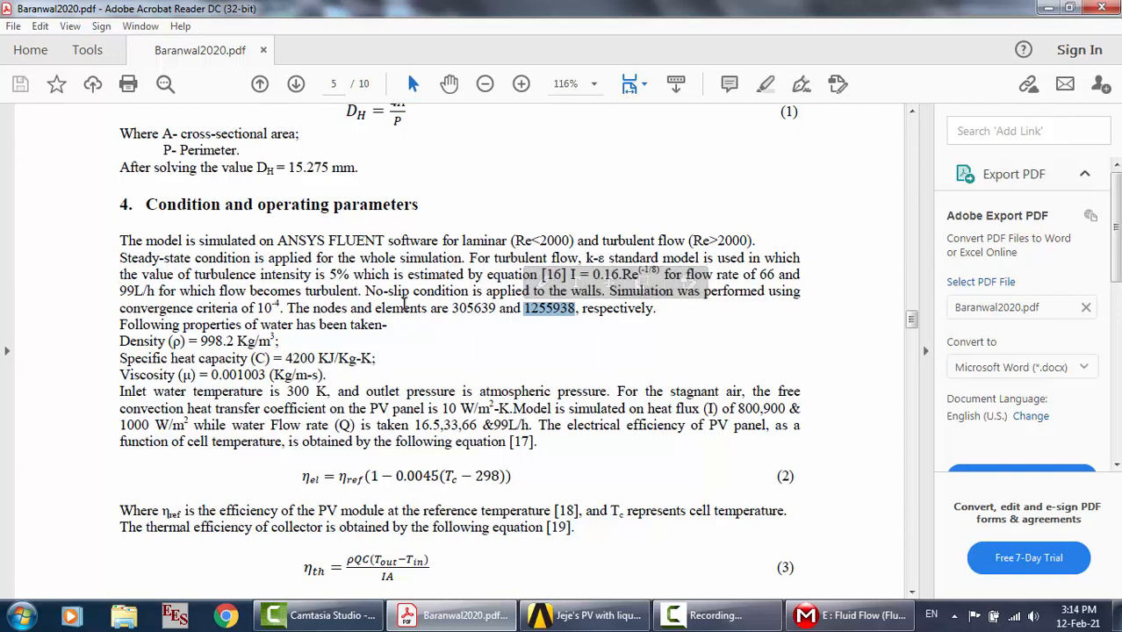
{"action": "left_click", "coordinate": [544, 329]}
{"action": "scroll", "coordinate": [558, 347], "scroll_direction": "down", "scroll_amount": 3}
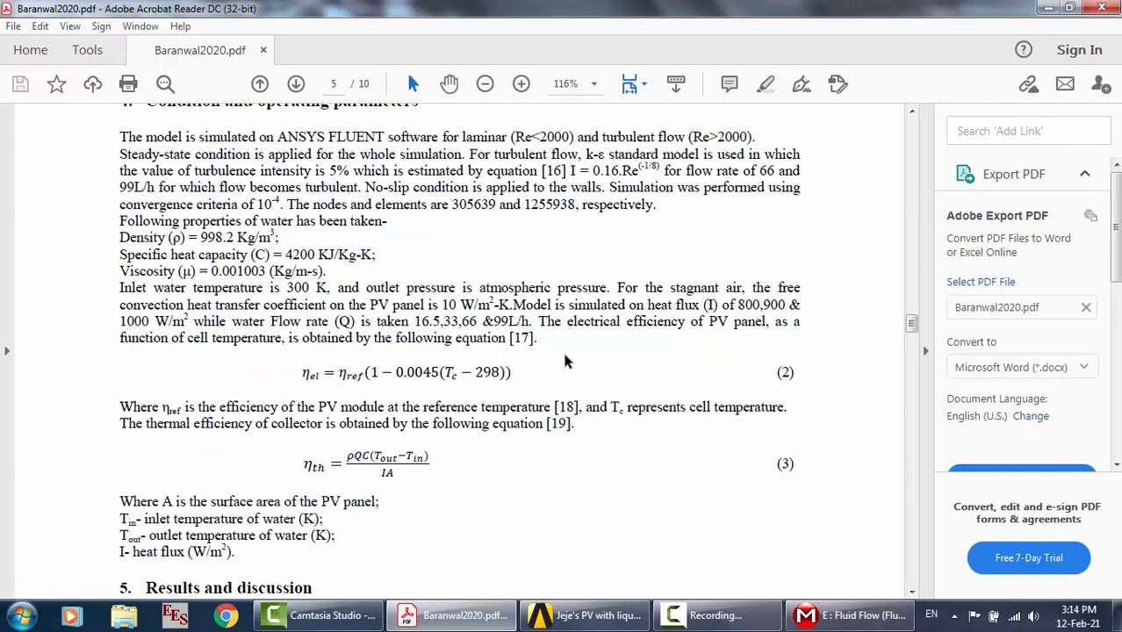
{"action": "scroll", "coordinate": [567, 360], "scroll_direction": "down", "scroll_amount": 2}
{"action": "scroll", "coordinate": [563, 215], "scroll_direction": "up", "scroll_amount": 3}
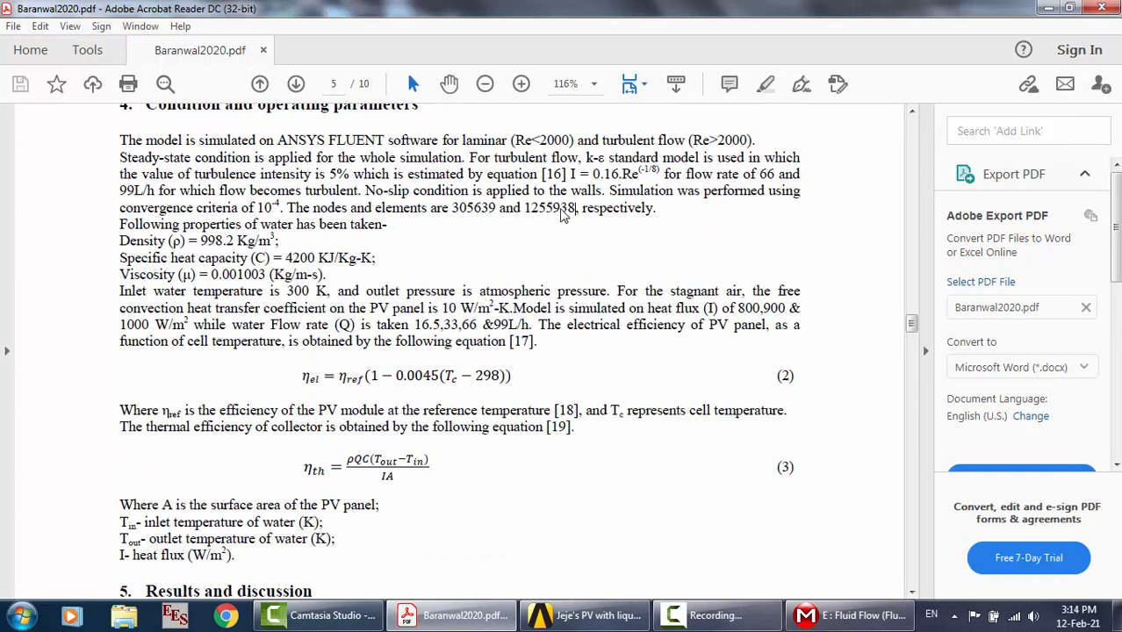
{"action": "left_click_drag", "start_coordinate": [582, 213], "coordinate": [540, 217]}
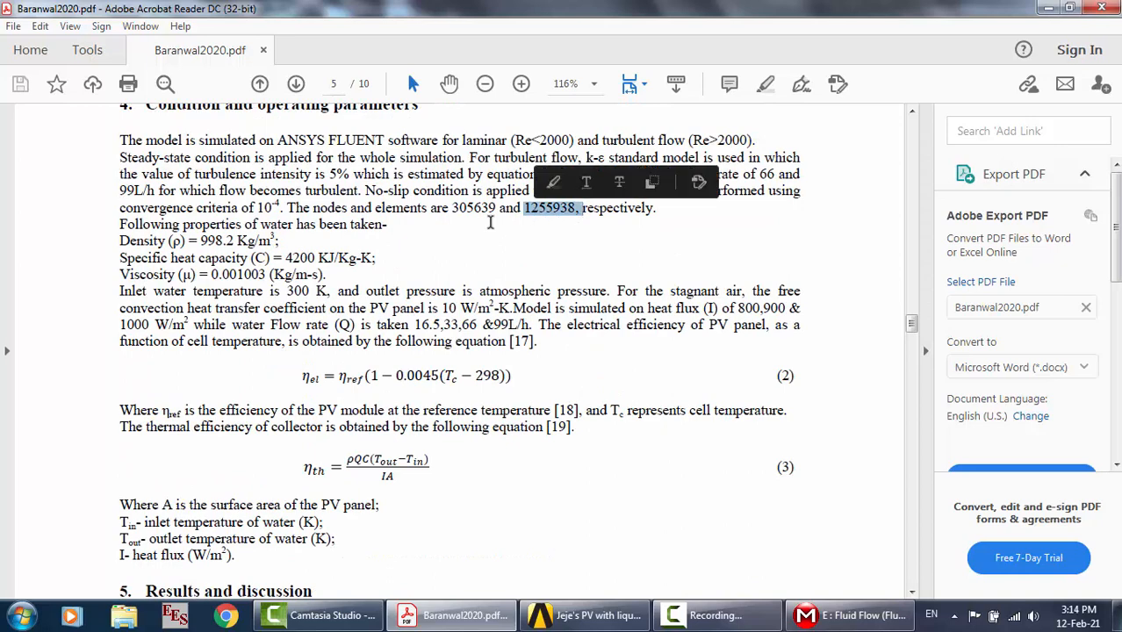
{"action": "left_click", "coordinate": [392, 248]}
{"action": "scroll", "coordinate": [389, 243], "scroll_direction": "up", "scroll_amount": 1}
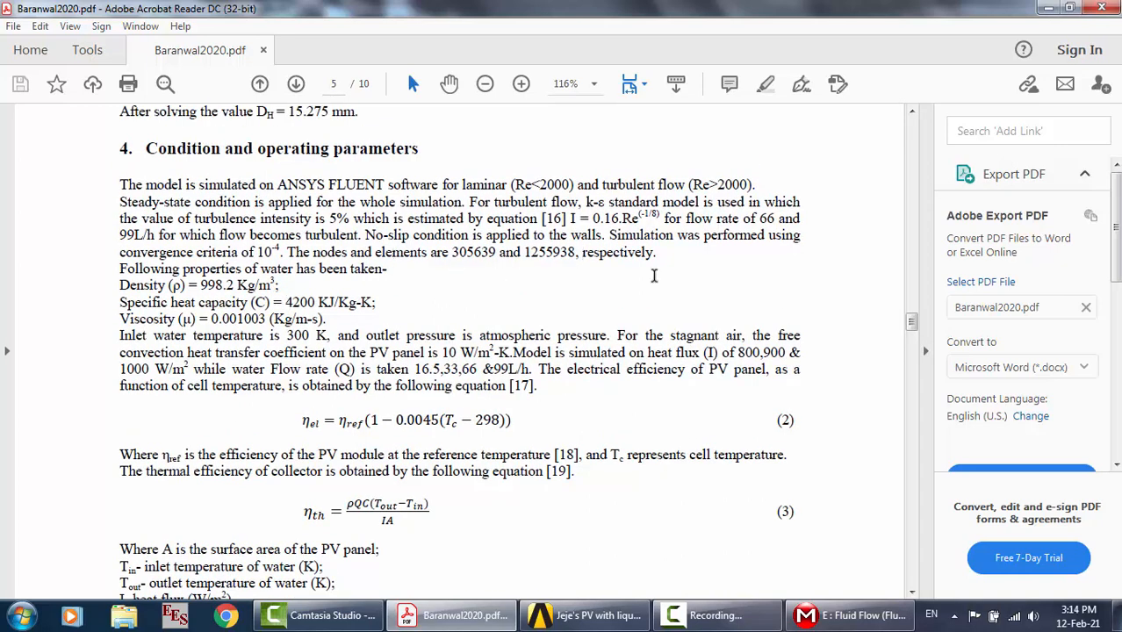
Return to ANSYS Meshing and check the mesh's node and element counts in its Statistics
{"action": "left_click", "coordinate": [847, 616]}
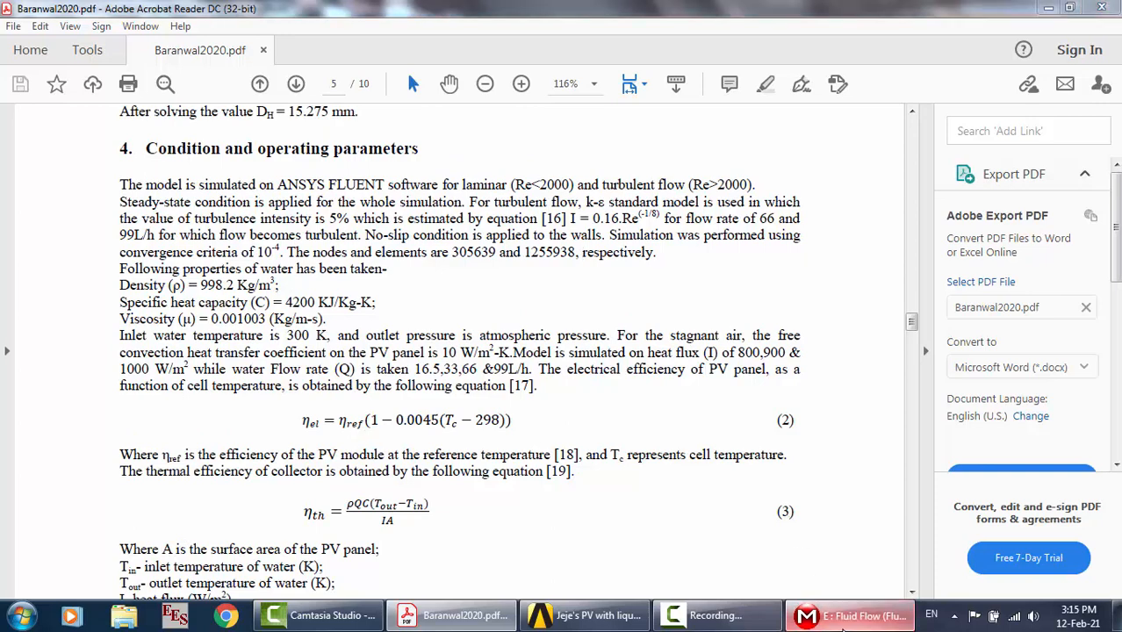
{"action": "left_click", "coordinate": [88, 269]}
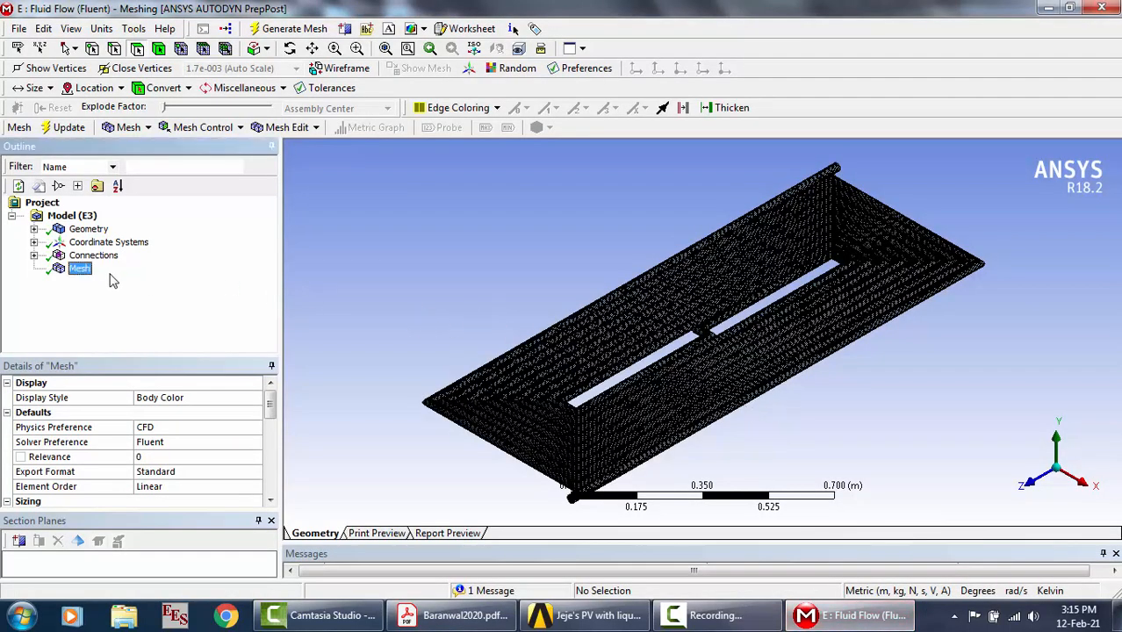
{"action": "left_click_drag", "start_coordinate": [272, 408], "coordinate": [274, 492]}
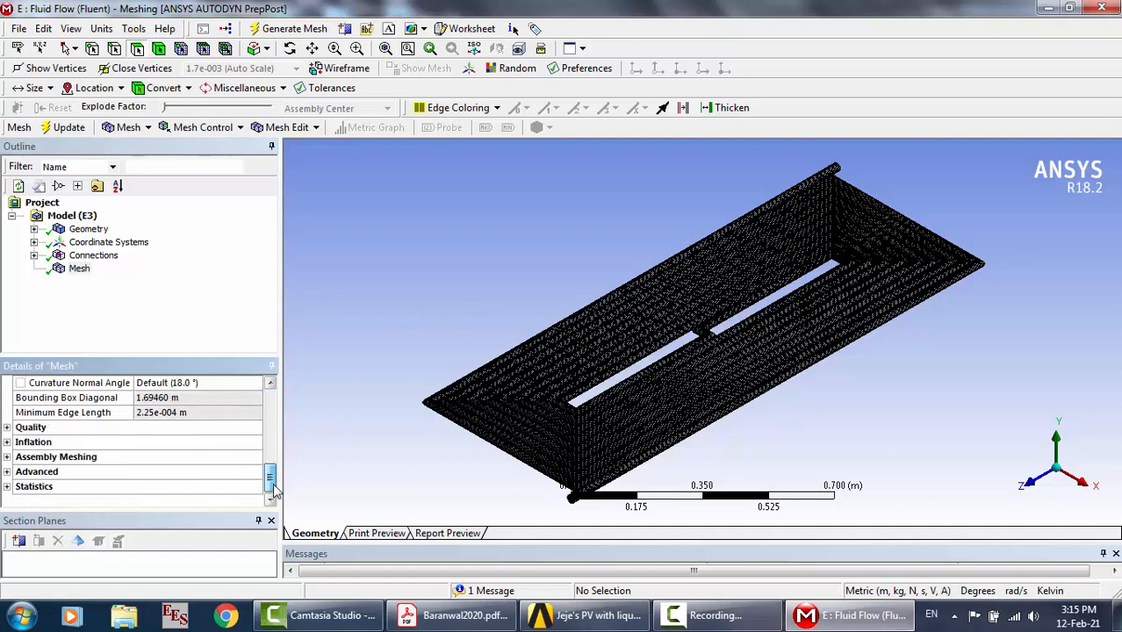
{"action": "left_click", "coordinate": [7, 486]}
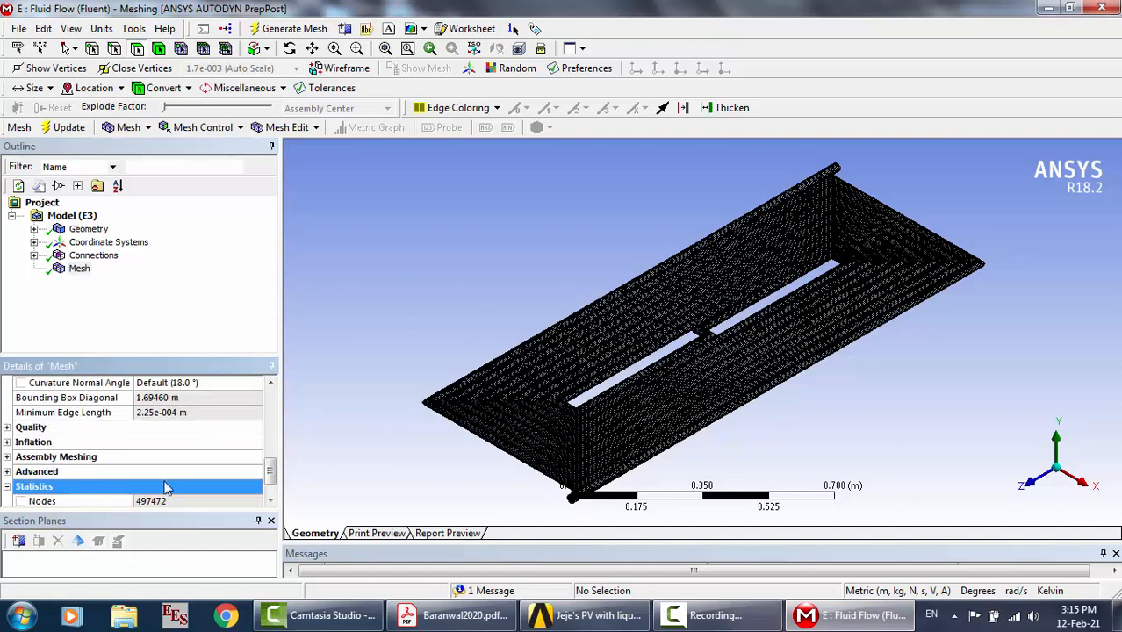
{"action": "scroll", "coordinate": [167, 489], "scroll_direction": "down", "scroll_amount": 1}
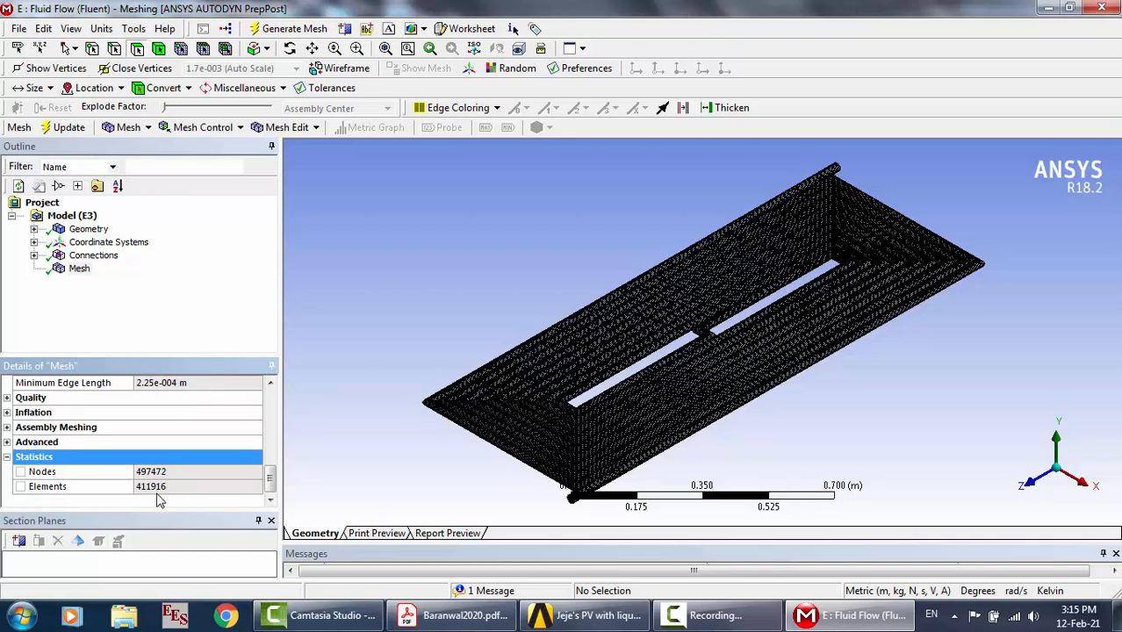
{"action": "right_click", "coordinate": [80, 270]}
{"action": "mouse_move", "coordinate": [141, 277]}
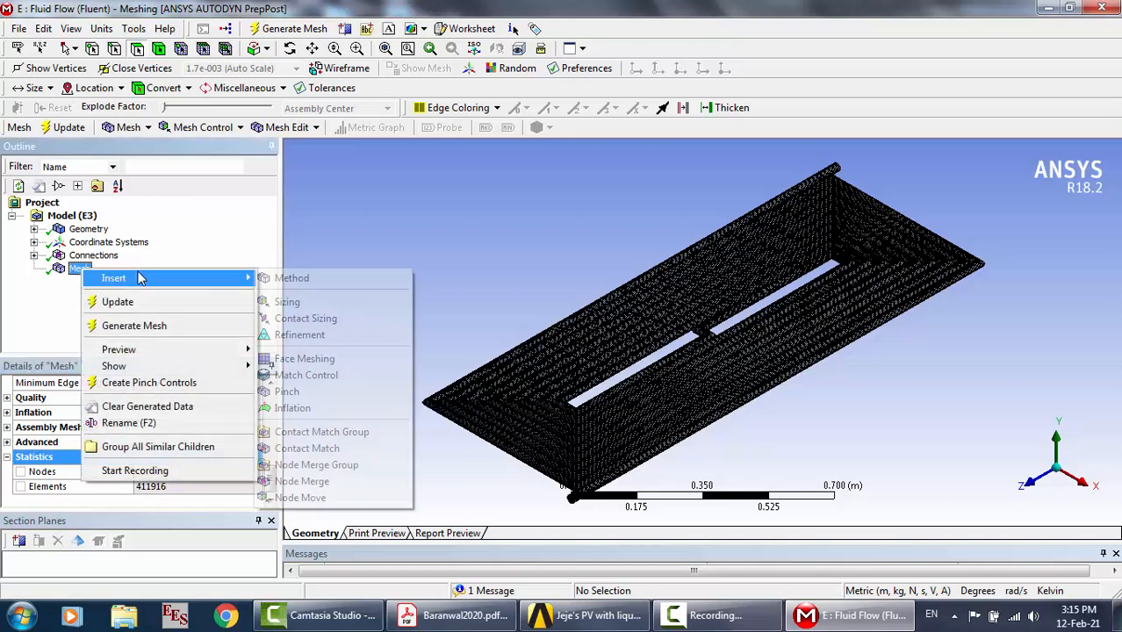
{"action": "left_click", "coordinate": [279, 279]}
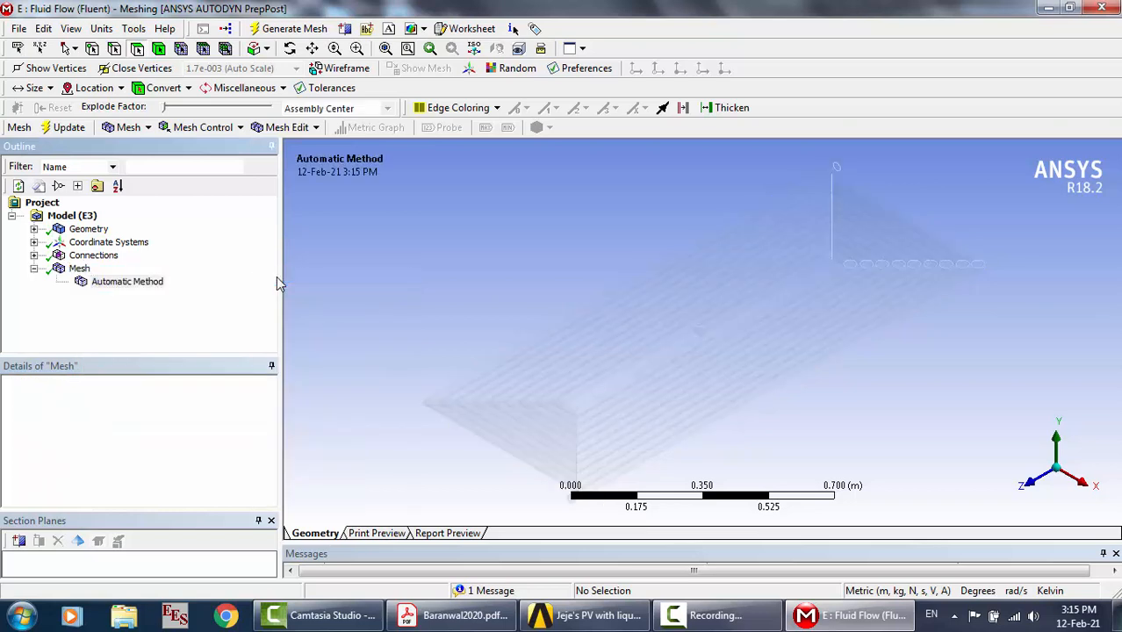
{"action": "left_click", "coordinate": [123, 283]}
{"action": "key", "text": "Delete"}
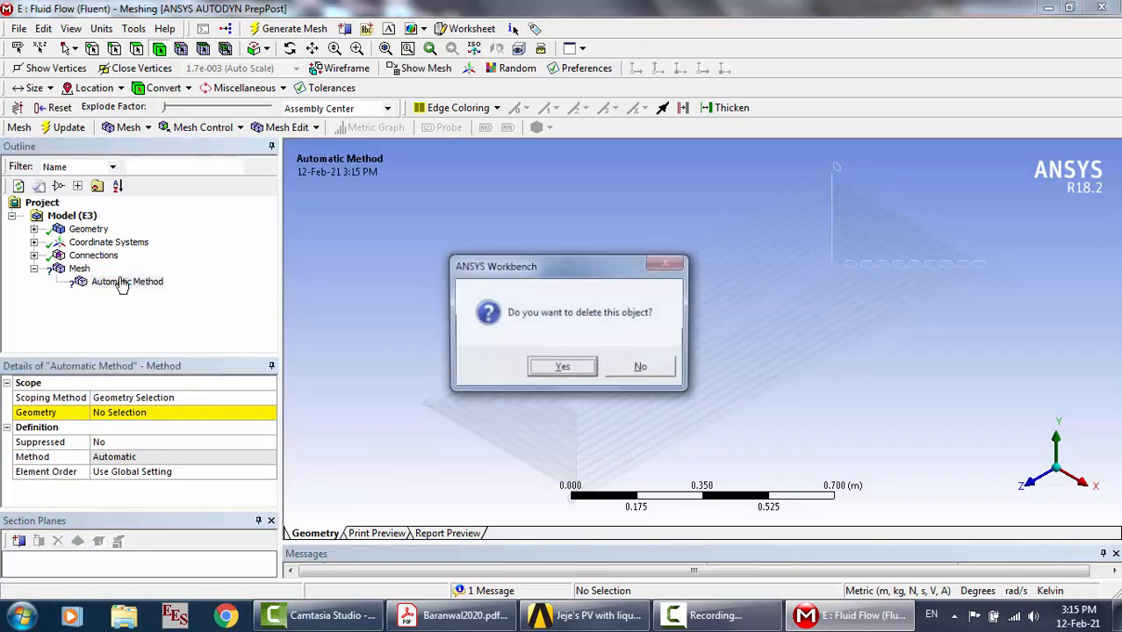
{"action": "key", "text": "Return"}
Insert a Sizing control under Mesh and scope it to the unsuppressed abs body
{"action": "left_click", "coordinate": [80, 269]}
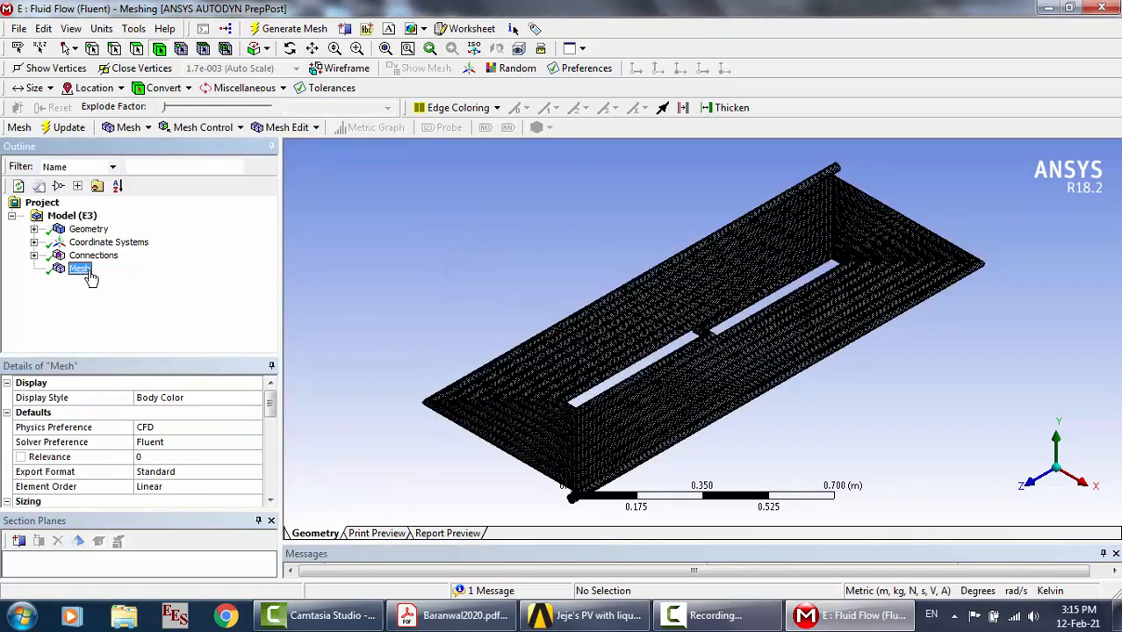
{"action": "right_click", "coordinate": [90, 278]}
{"action": "mouse_move", "coordinate": [158, 281]}
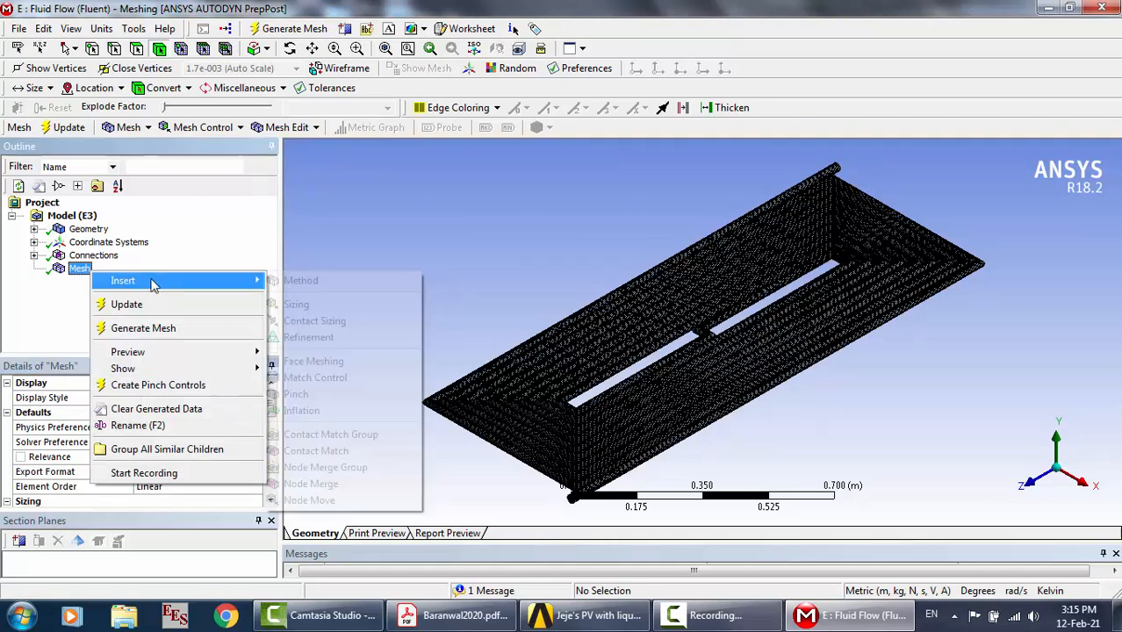
{"action": "left_click", "coordinate": [298, 305]}
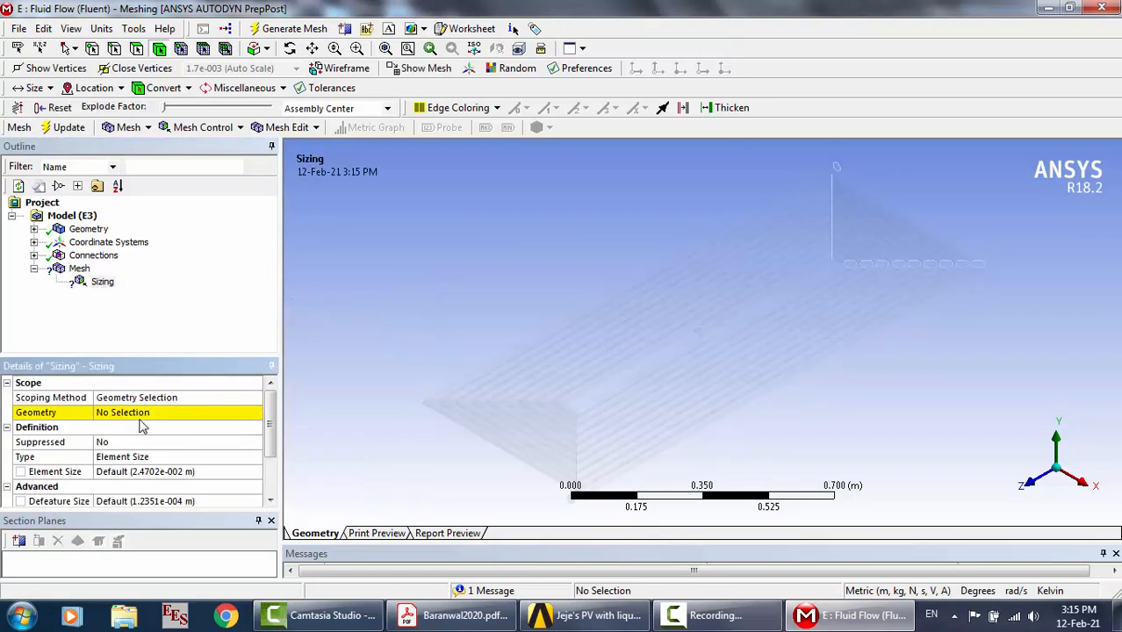
{"action": "left_click", "coordinate": [136, 415]}
{"action": "key", "text": "ctrl+a"}
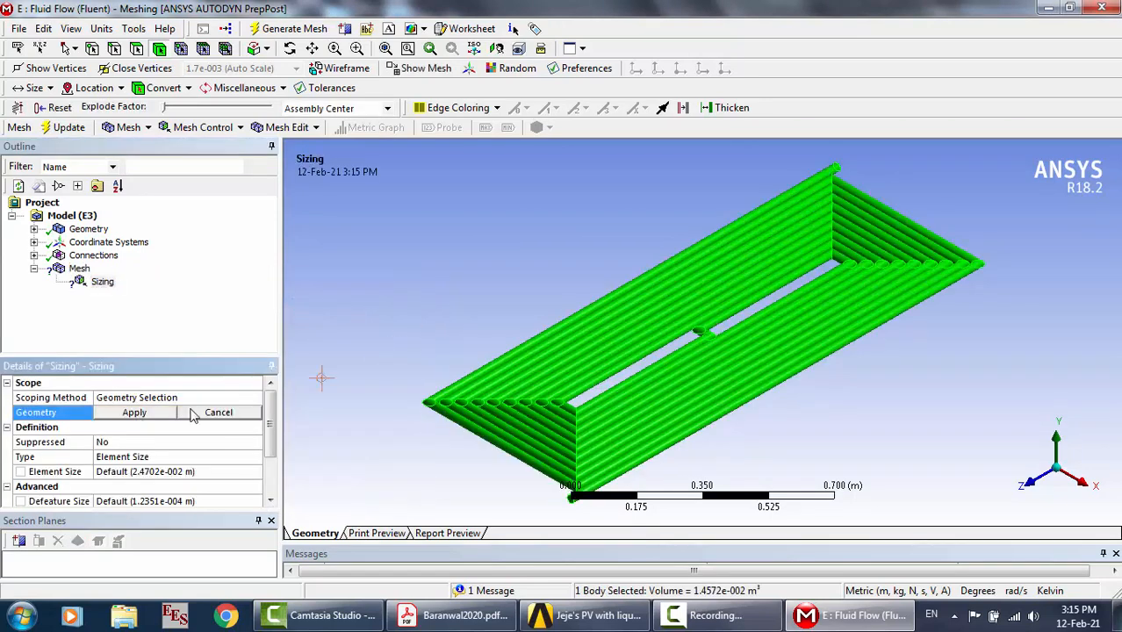
{"action": "left_click", "coordinate": [147, 414]}
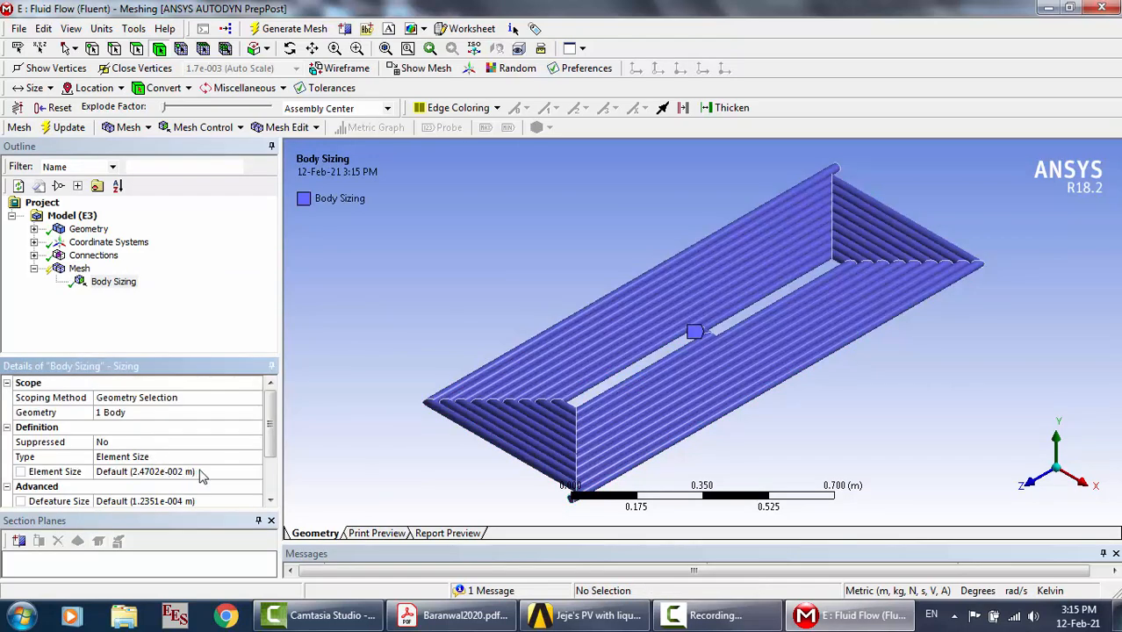
{"action": "left_click", "coordinate": [729, 615]}
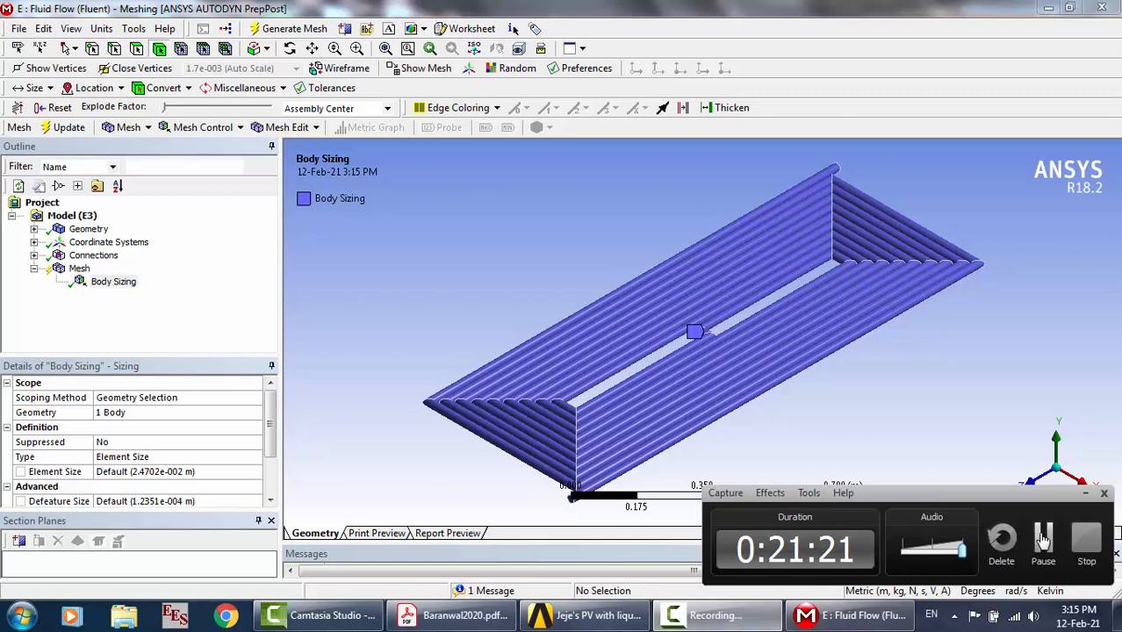
{"action": "left_click", "coordinate": [1043, 537]}
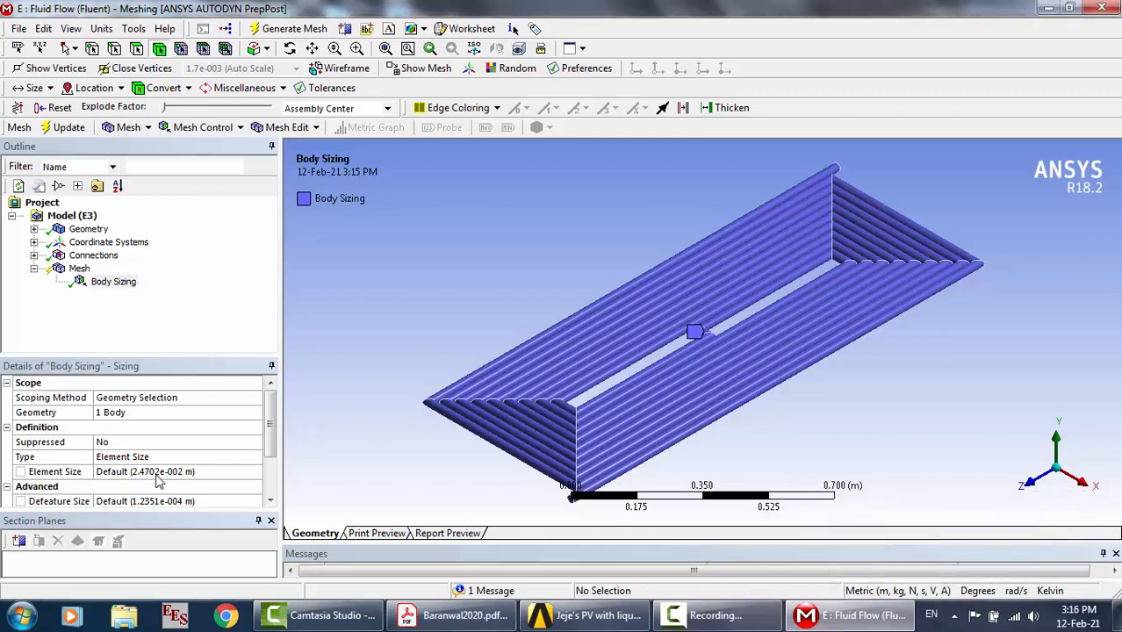
Set the body sizing's element size to 0.01186003125 m and switch the units to Metric (mm, dat, N, s, mV, mA)
{"action": "left_click", "coordinate": [158, 473]}
{"action": "type", "text": "0.01186003125"}
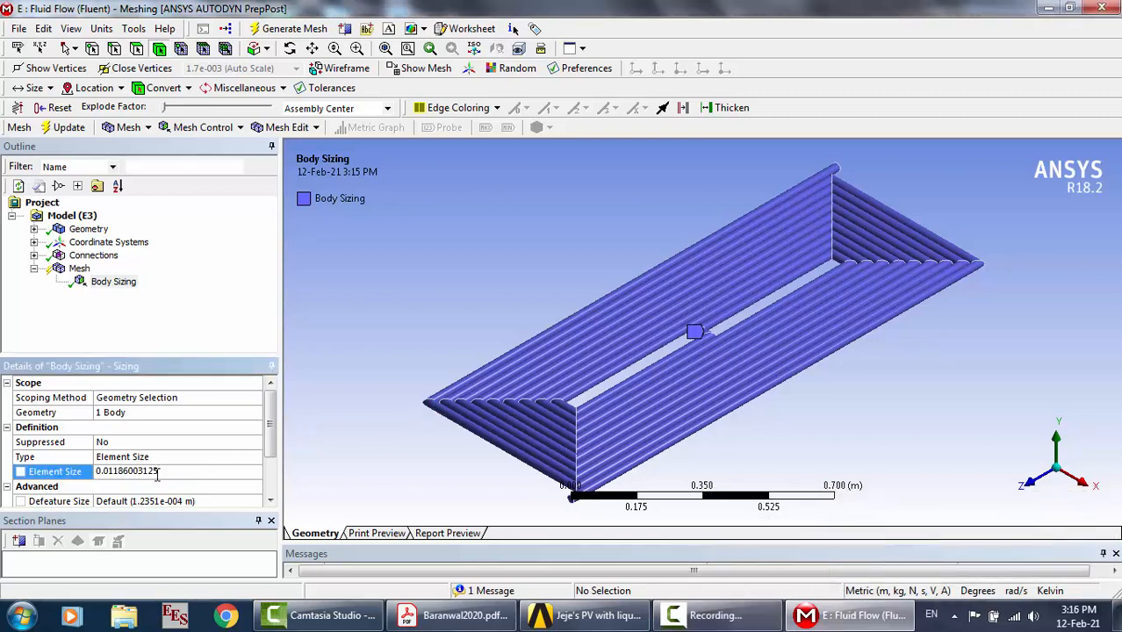
{"action": "key", "text": "Return"}
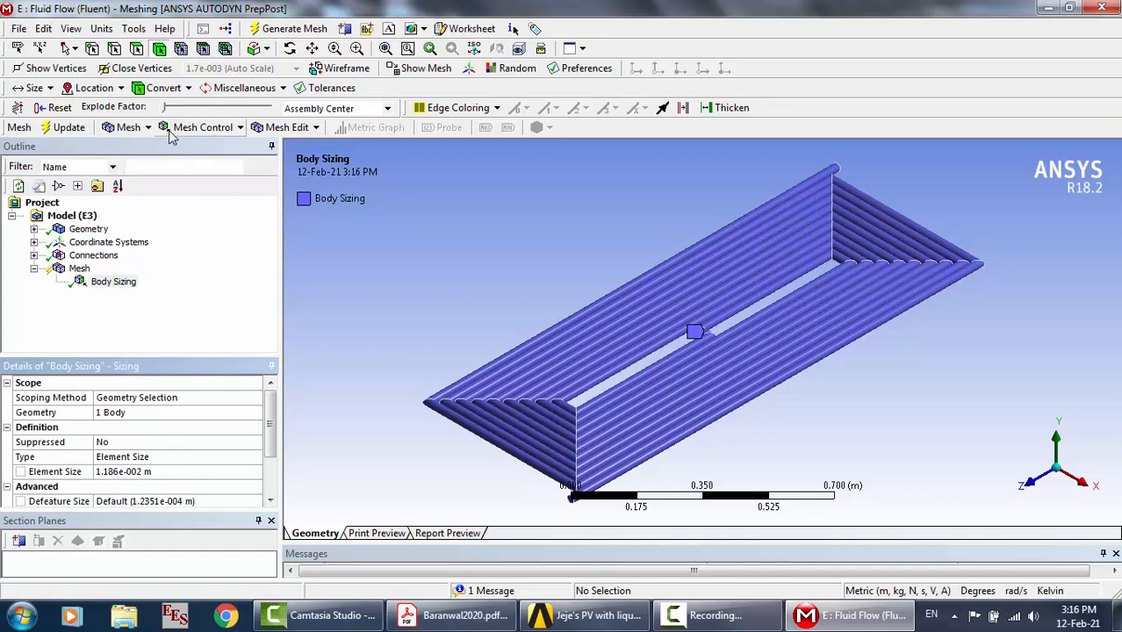
{"action": "left_click", "coordinate": [112, 31]}
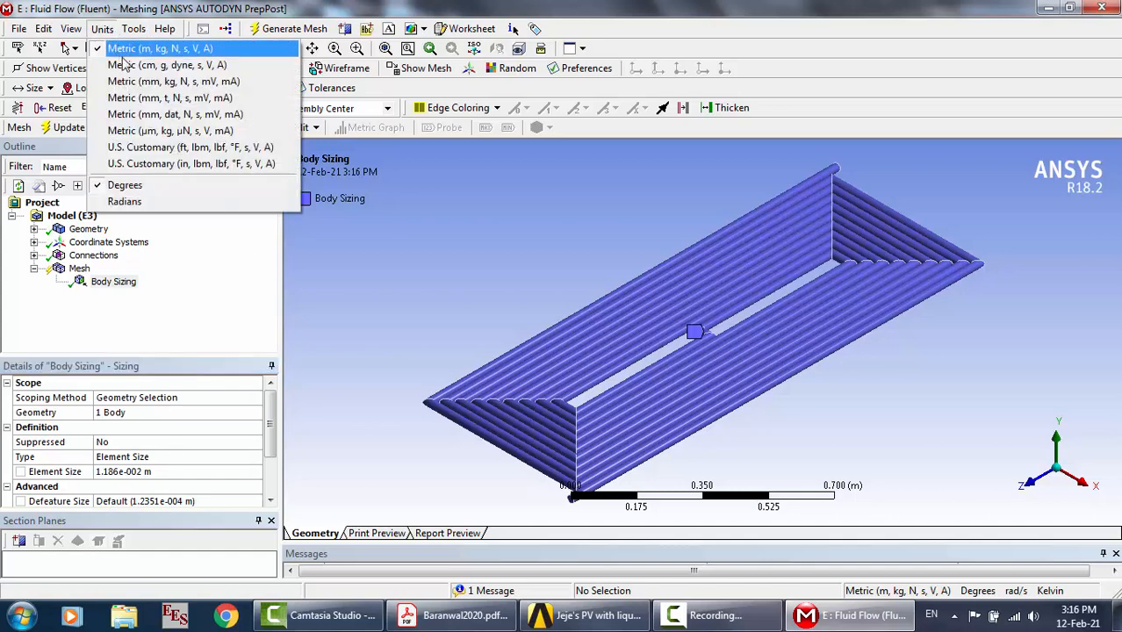
{"action": "left_click", "coordinate": [143, 115]}
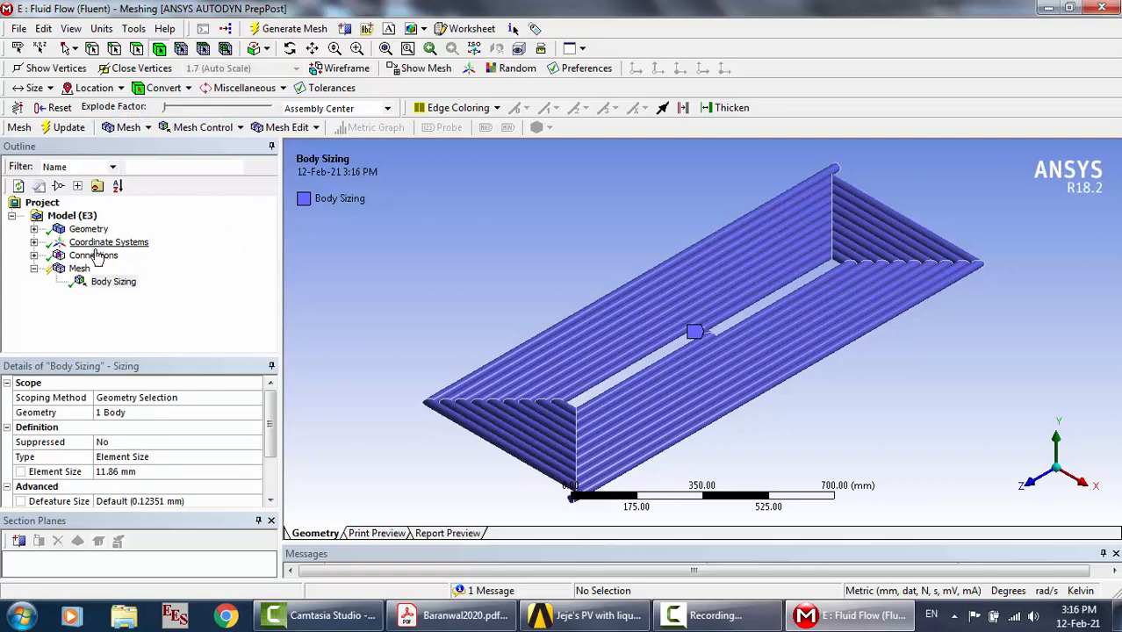
Update the mesh with the new body sizing and display it on the pipe coil
{"action": "left_click", "coordinate": [68, 128]}
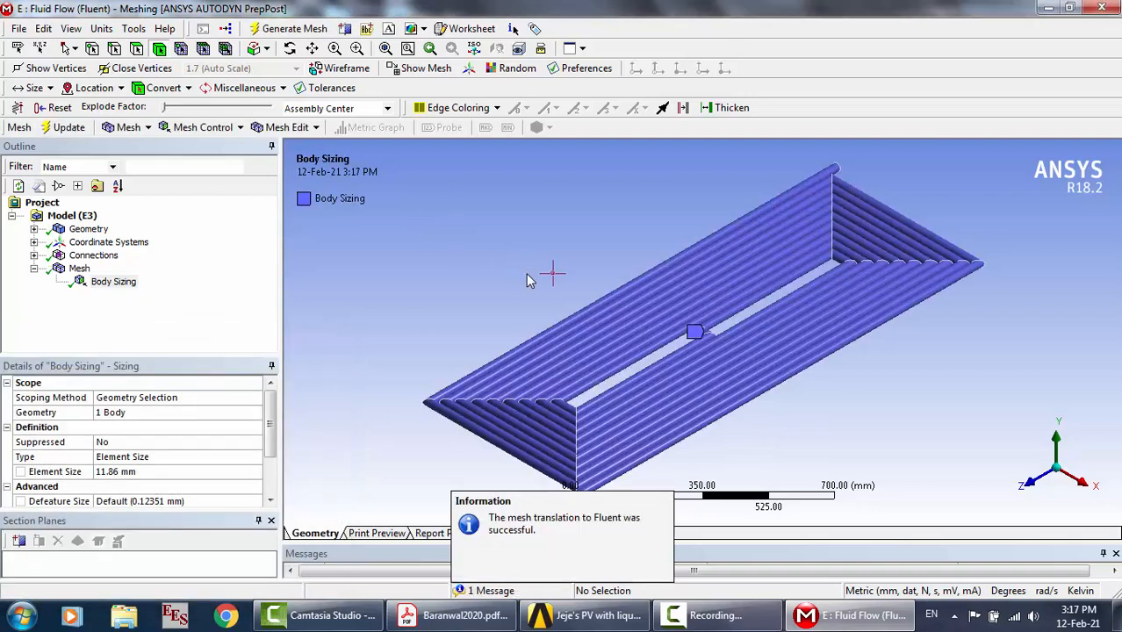
{"action": "left_click", "coordinate": [79, 268]}
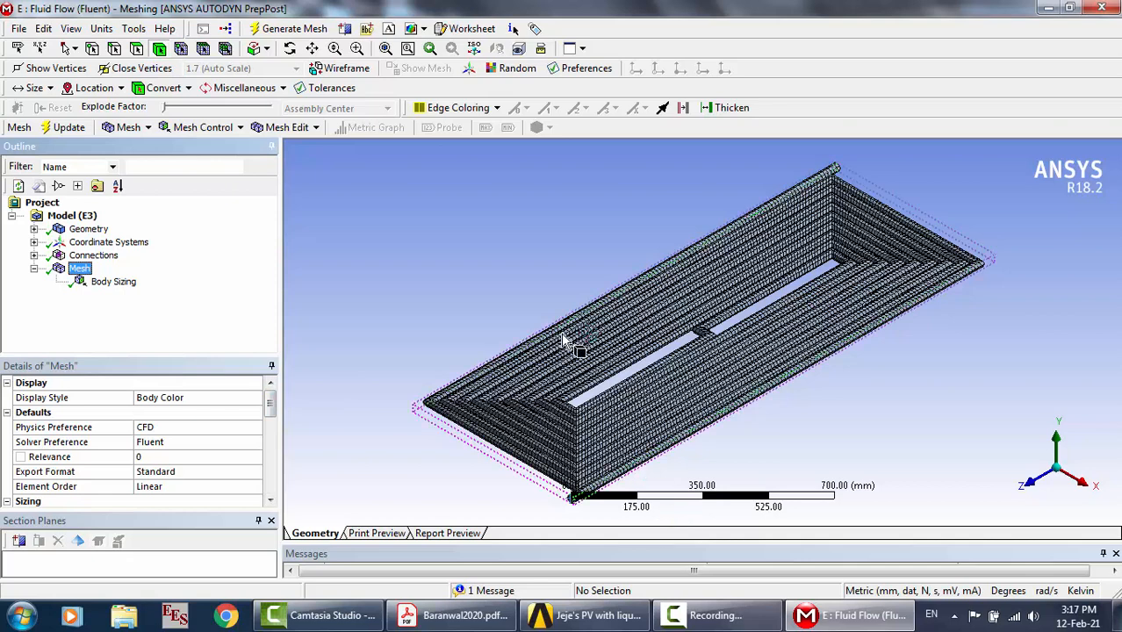
{"action": "left_click", "coordinate": [108, 286]}
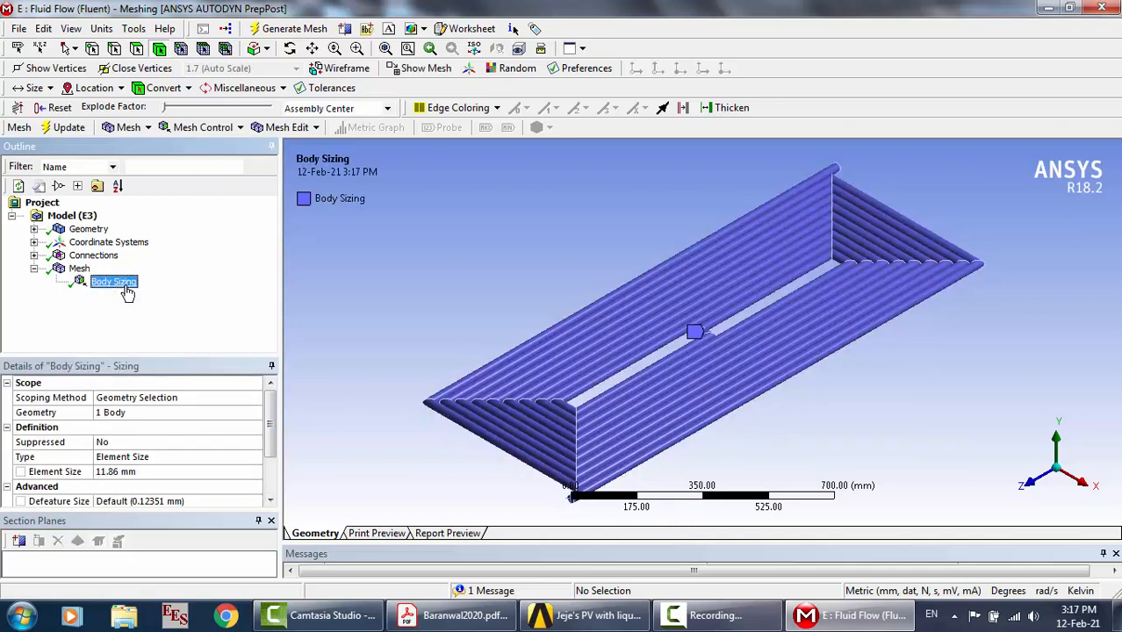
{"action": "left_click", "coordinate": [79, 271]}
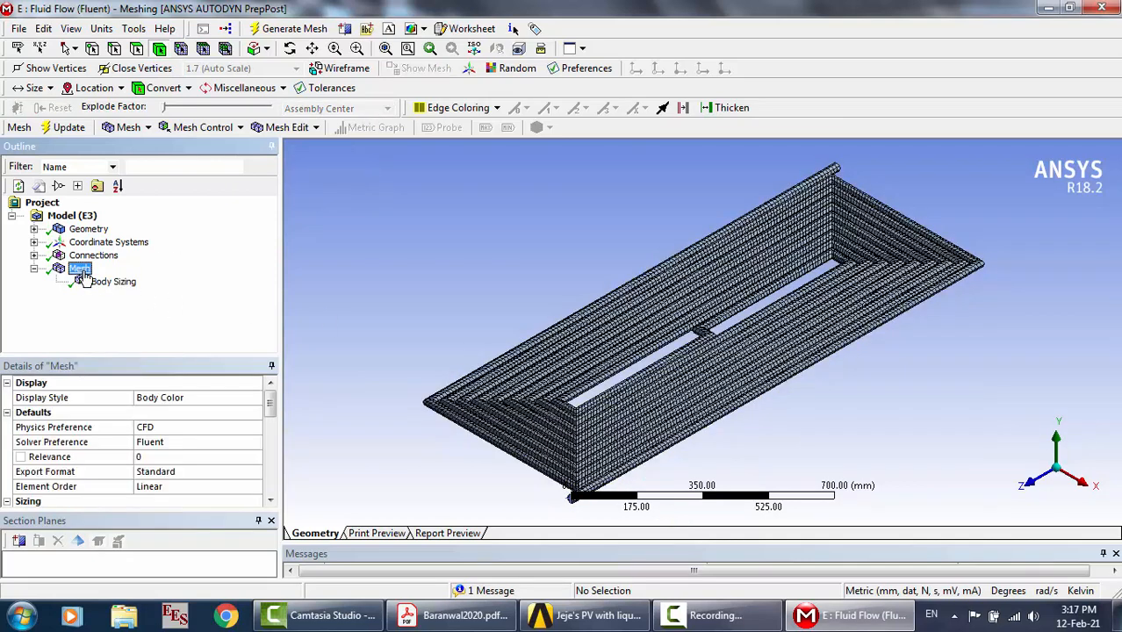
{"action": "right_click", "coordinate": [82, 273]}
{"action": "mouse_move", "coordinate": [128, 282]}
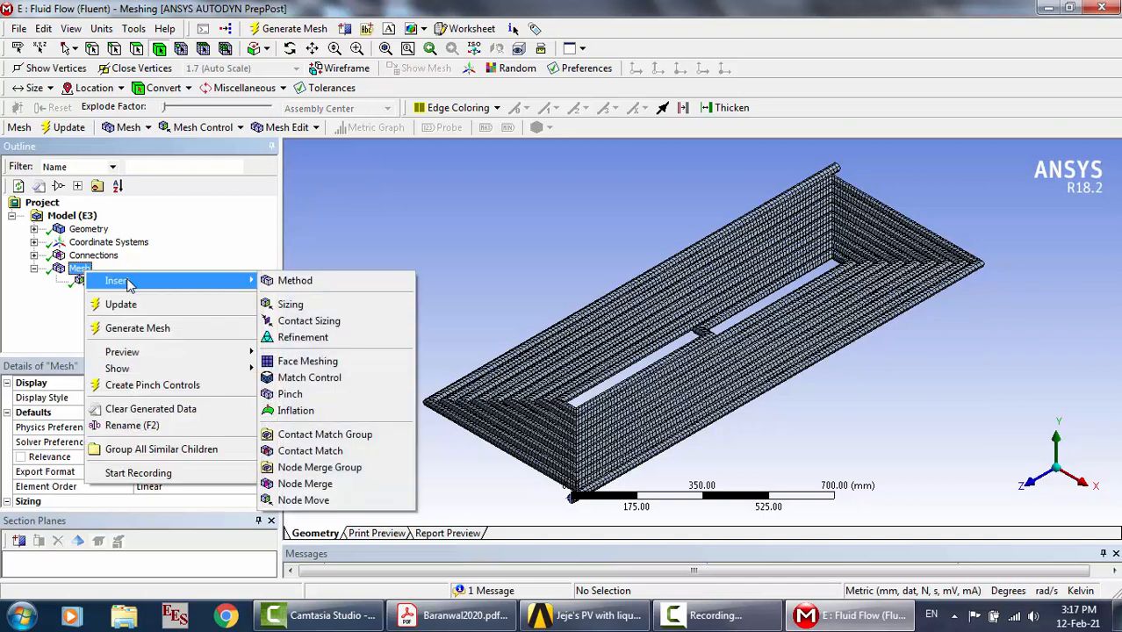
{"action": "left_click", "coordinate": [479, 290]}
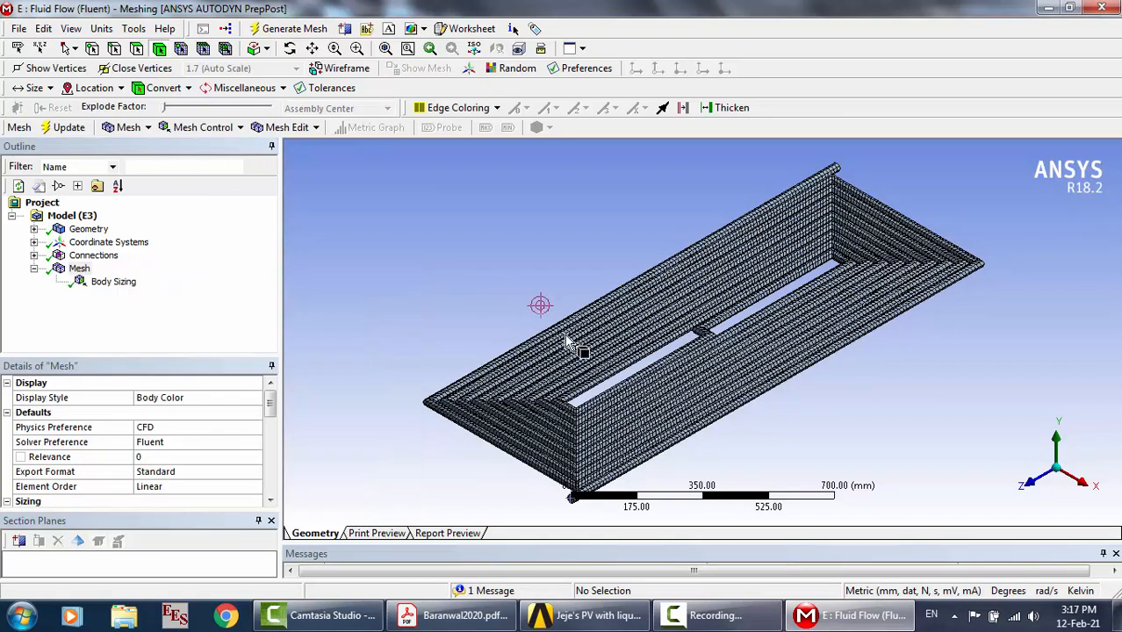
Create a named selection called "Cooling fluid" from the whole pipe coil body
{"action": "left_click", "coordinate": [575, 350]}
{"action": "right_click", "coordinate": [575, 349]}
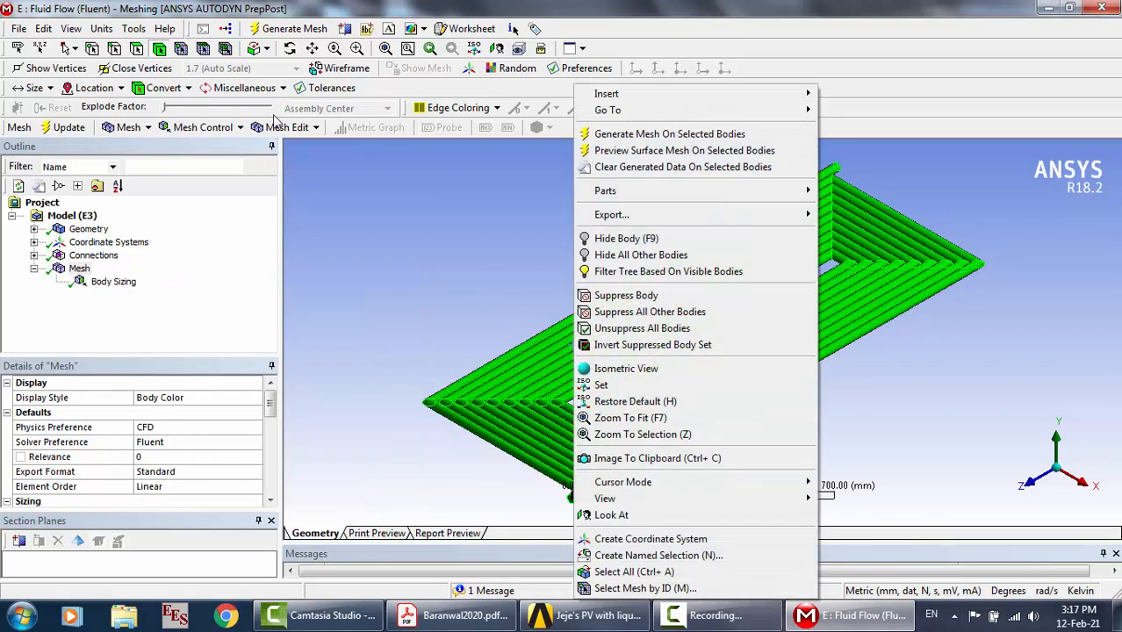
{"action": "left_click", "coordinate": [637, 555]}
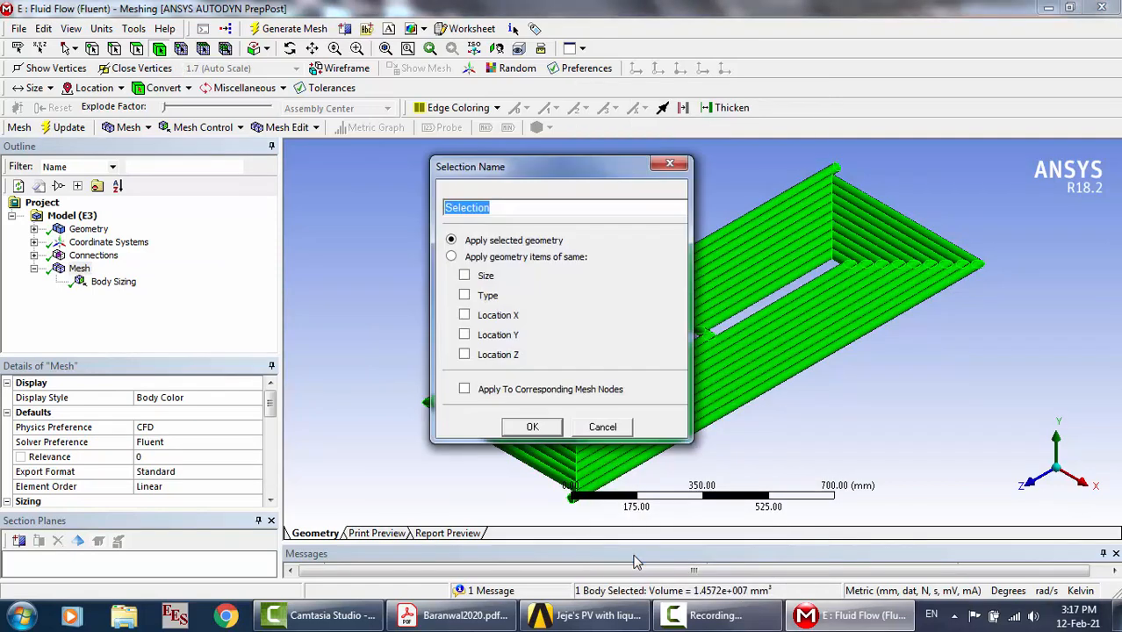
{"action": "type", "text": "Cooli"}
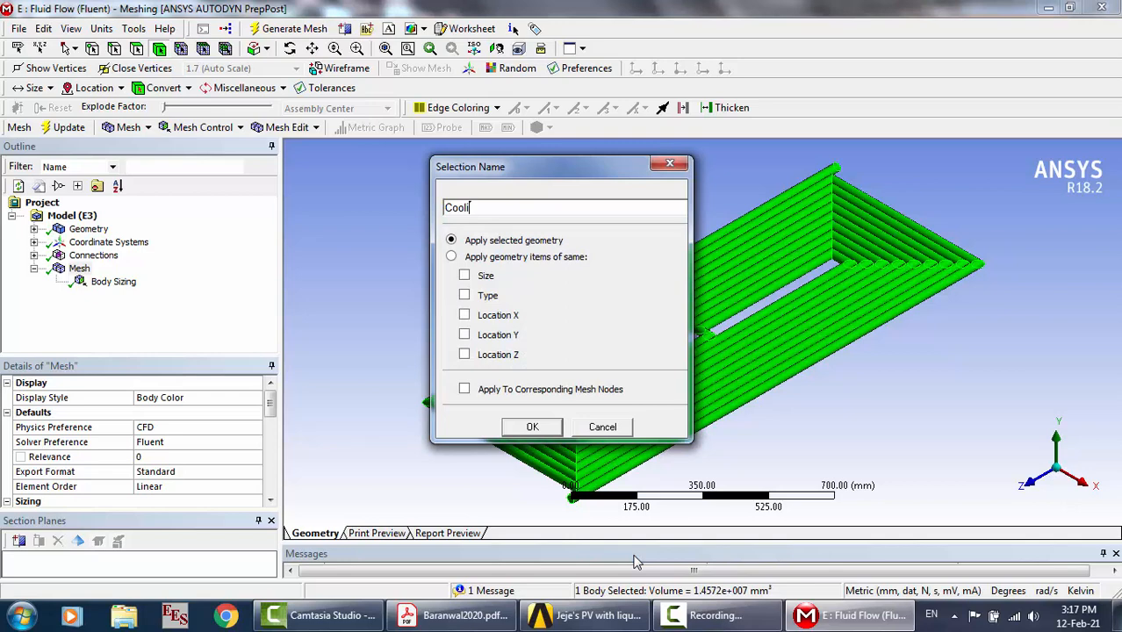
{"action": "type", "text": "ng fluid"}
{"action": "key", "text": "Return"}
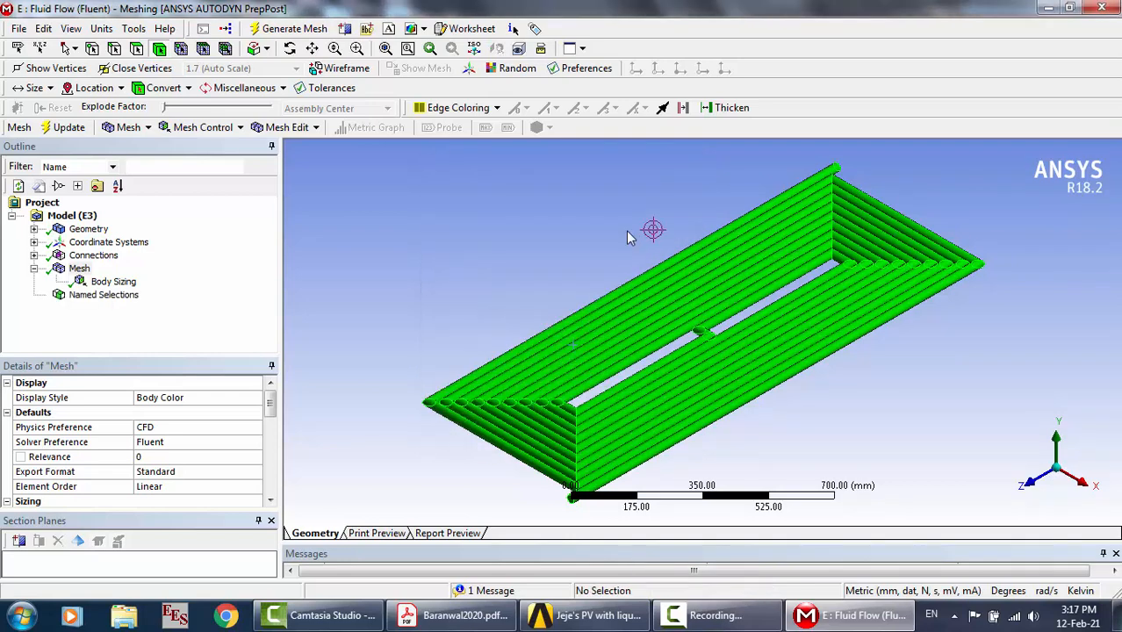
Create a named selection called "Inlet" from the pipe's end face on the coil's negative Z side
{"action": "left_click", "coordinate": [712, 615]}
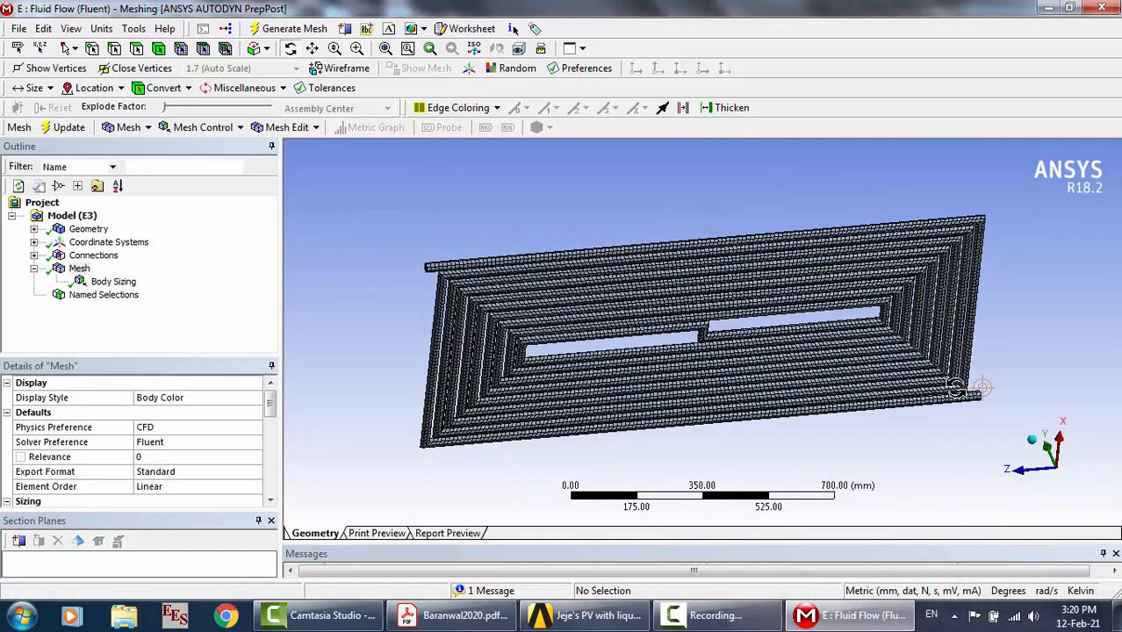
{"action": "left_click_drag", "start_coordinate": [910, 358], "coordinate": [764, 347]}
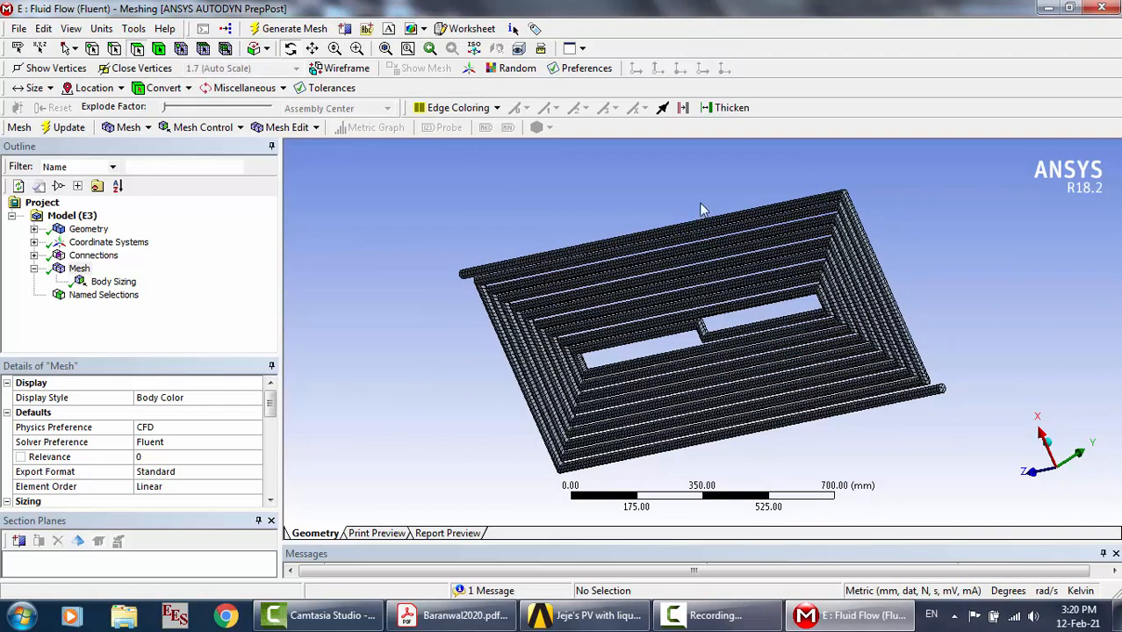
{"action": "left_click", "coordinate": [942, 389]}
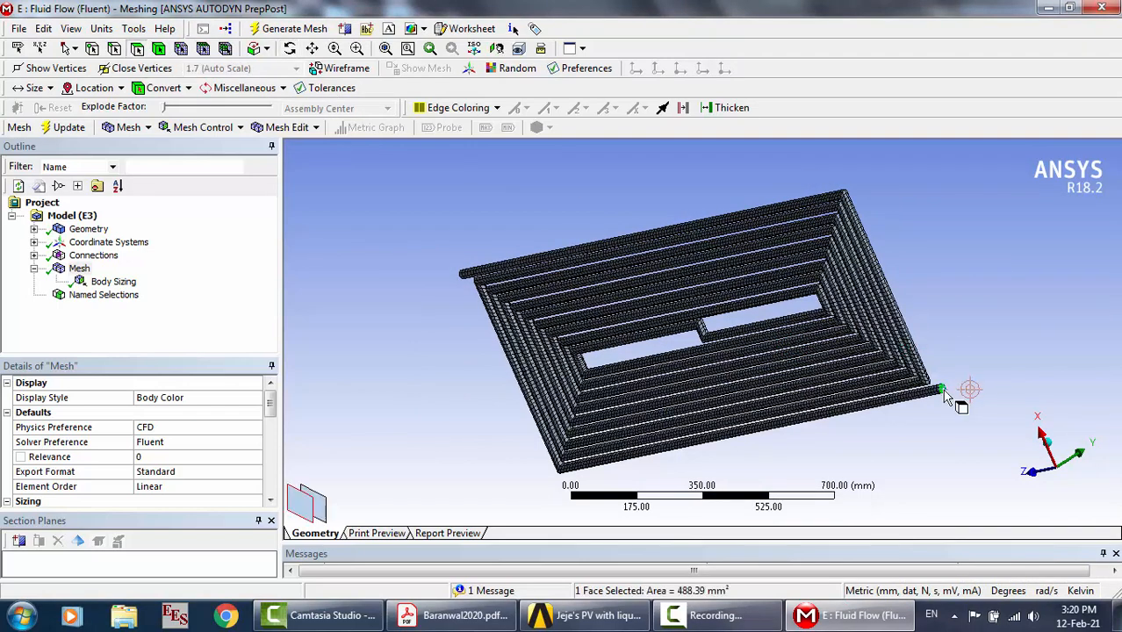
{"action": "right_click", "coordinate": [942, 389]}
{"action": "left_click", "coordinate": [954, 555]}
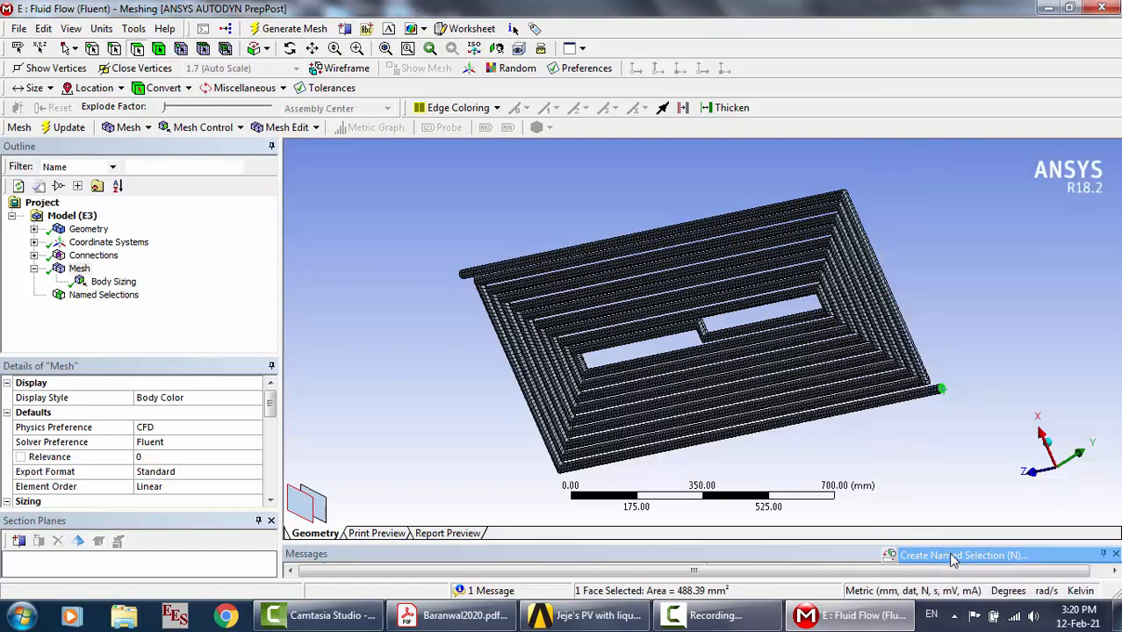
{"action": "type", "text": "Inlet"}
{"action": "key", "text": "Return"}
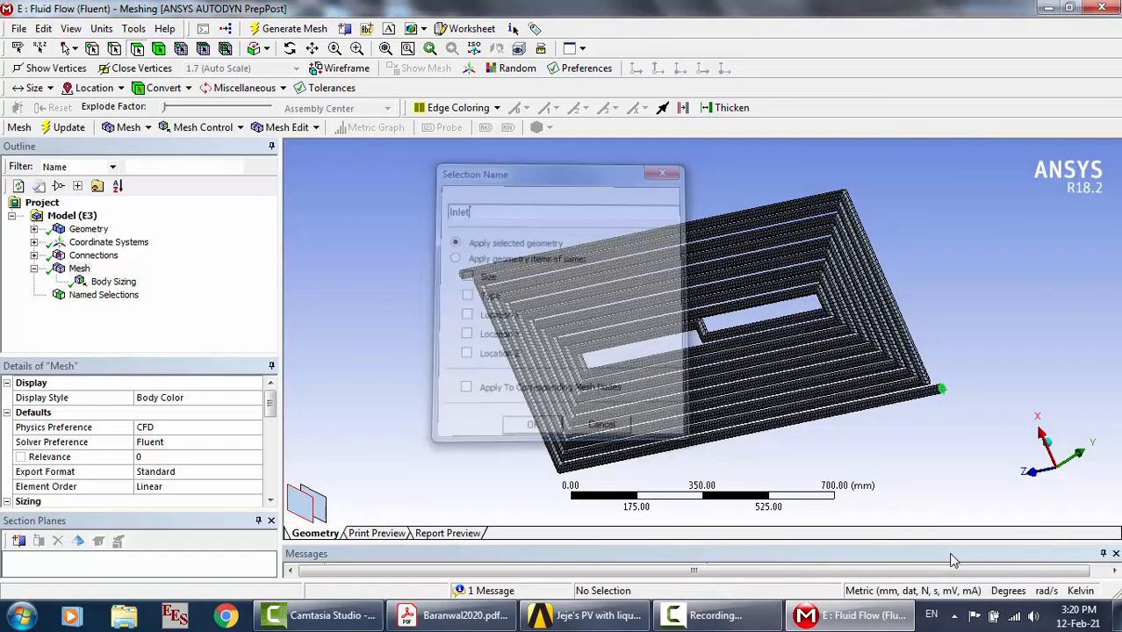
Create a named selection called "Outlet" from the pipe's end face on the coil's positive Z side
{"action": "left_click", "coordinate": [290, 48]}
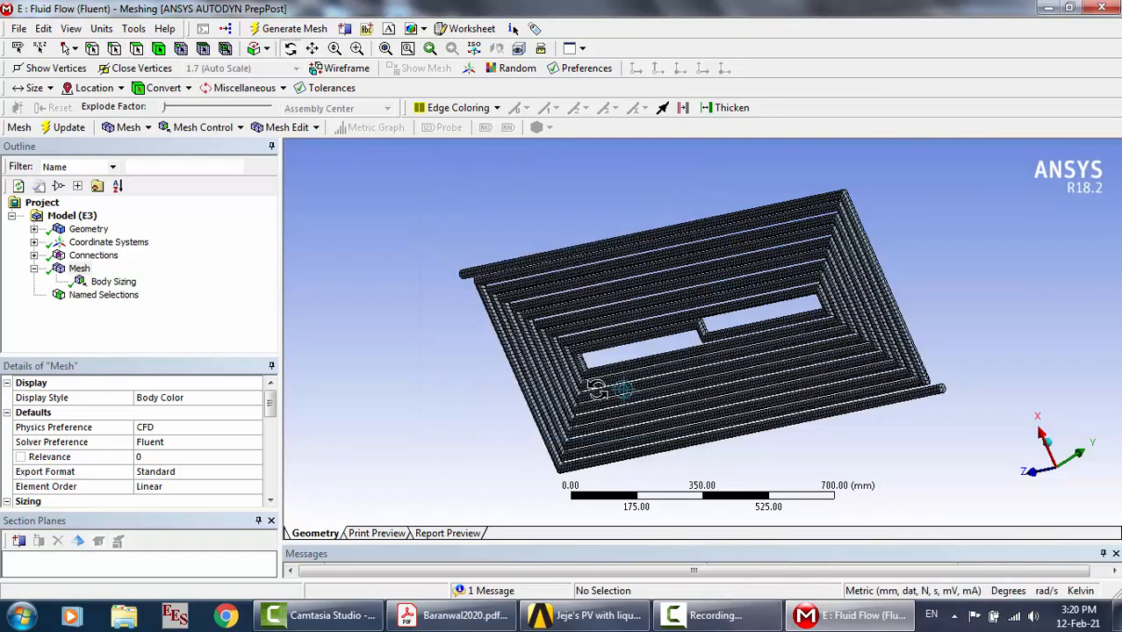
{"action": "left_click_drag", "start_coordinate": [602, 394], "coordinate": [826, 385]}
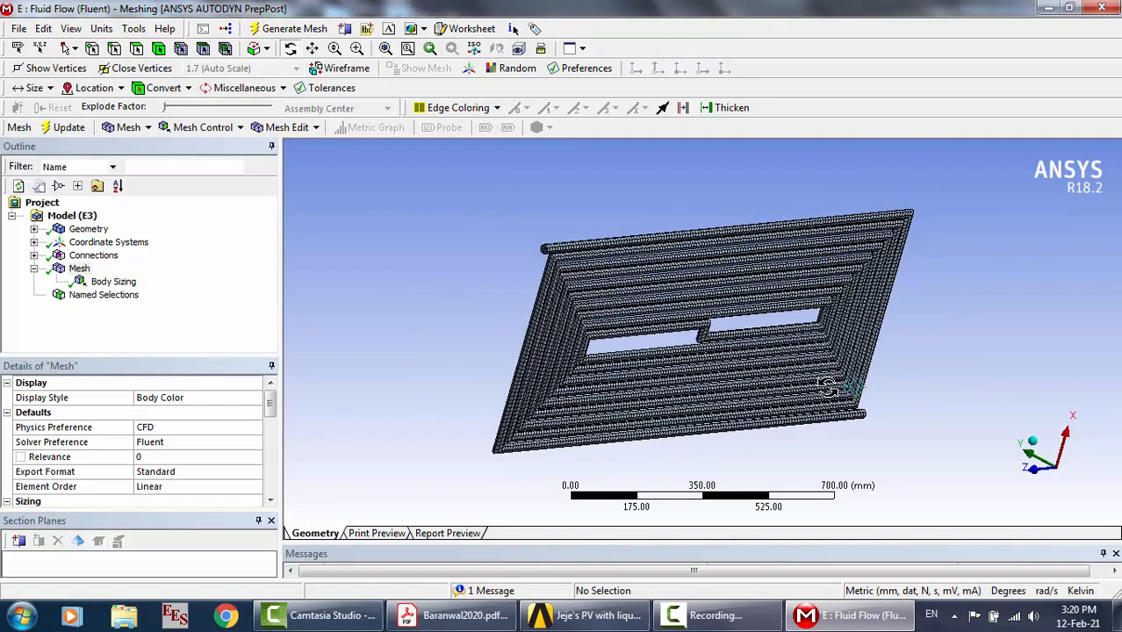
{"action": "left_click", "coordinate": [140, 50]}
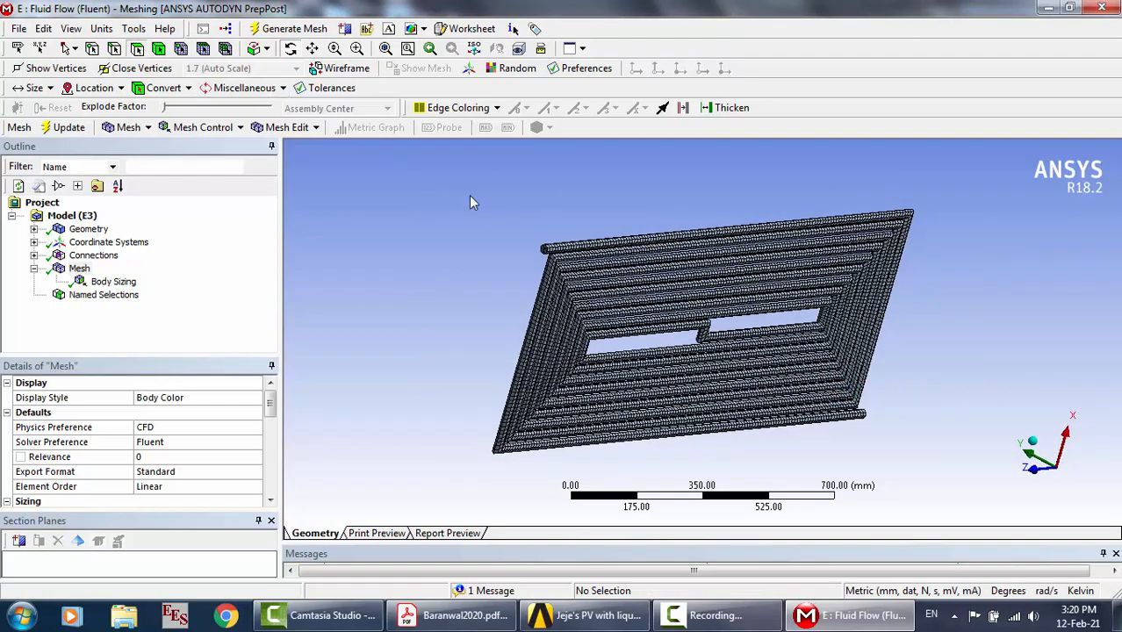
{"action": "left_click", "coordinate": [546, 252]}
{"action": "right_click", "coordinate": [546, 251]}
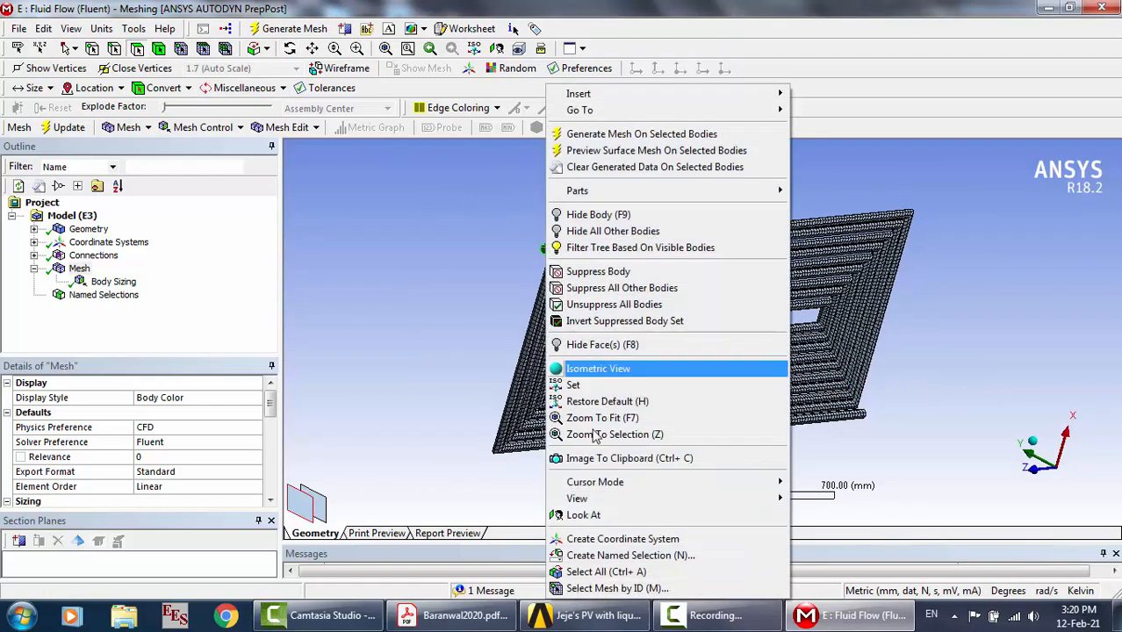
{"action": "left_click", "coordinate": [615, 557]}
{"action": "type", "text": "Outlet"}
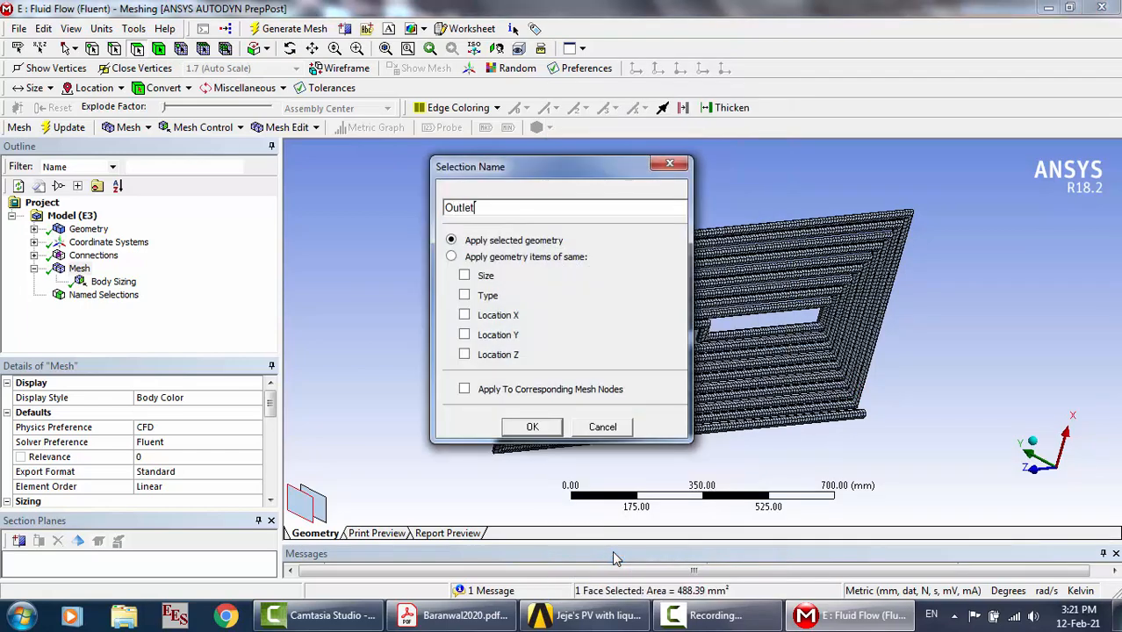
{"action": "key", "text": "Return"}
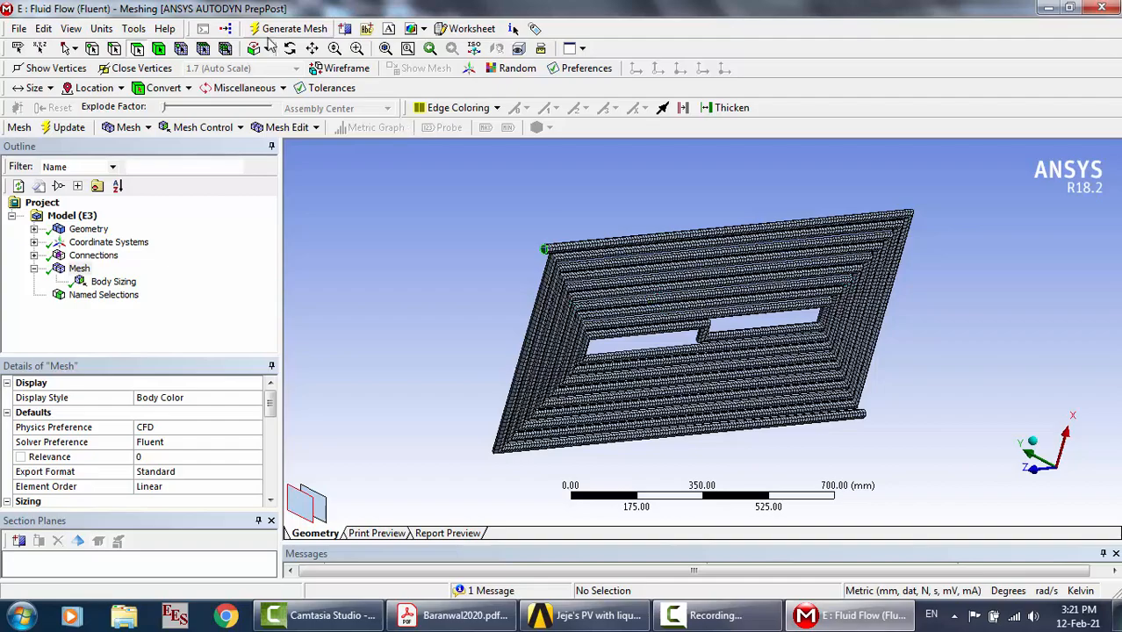
Select the cylindrical outer faces of all the coil's pipe segments, including the short connector at the centre
{"action": "left_click", "coordinate": [290, 49]}
{"action": "left_click_drag", "start_coordinate": [696, 341], "coordinate": [677, 451]}
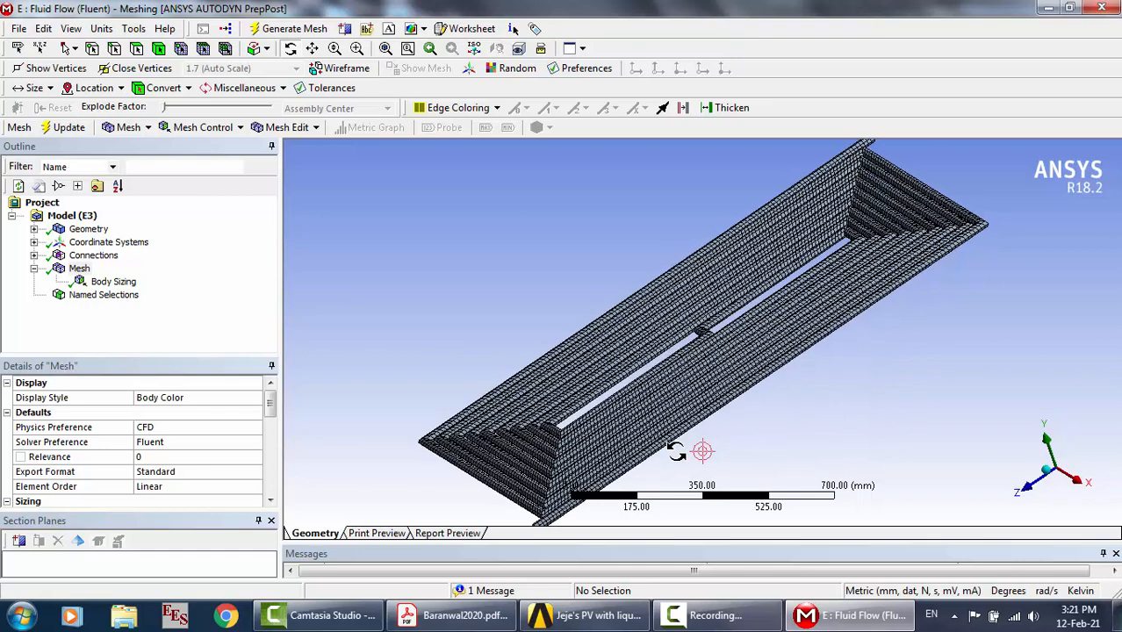
{"action": "left_click_drag", "start_coordinate": [716, 321], "coordinate": [699, 329]}
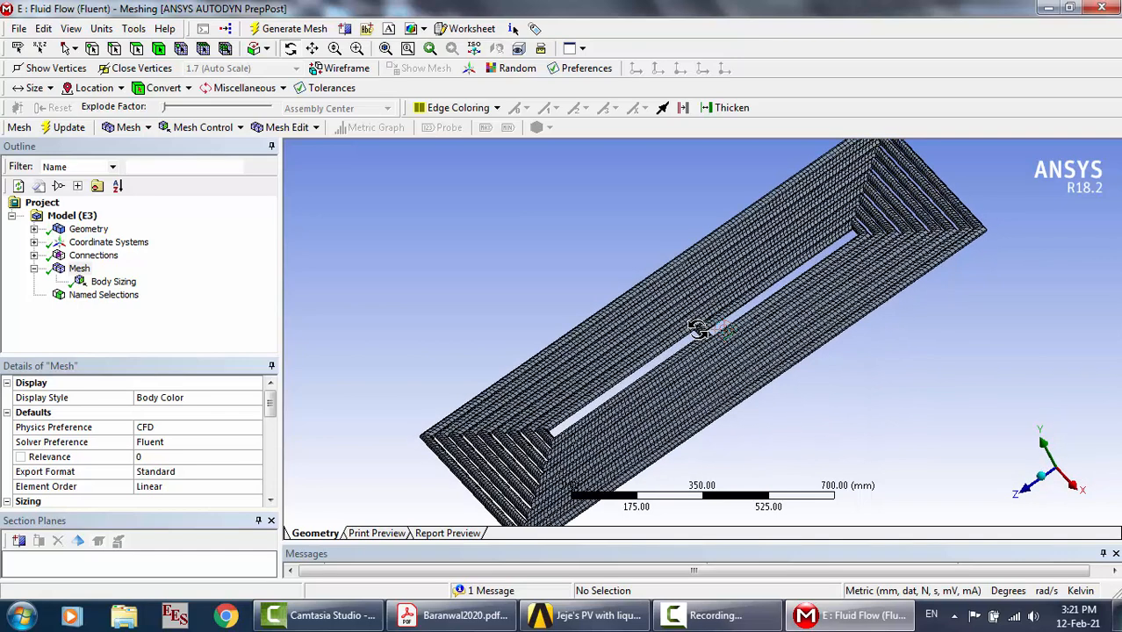
{"action": "right_click", "coordinate": [700, 330]}
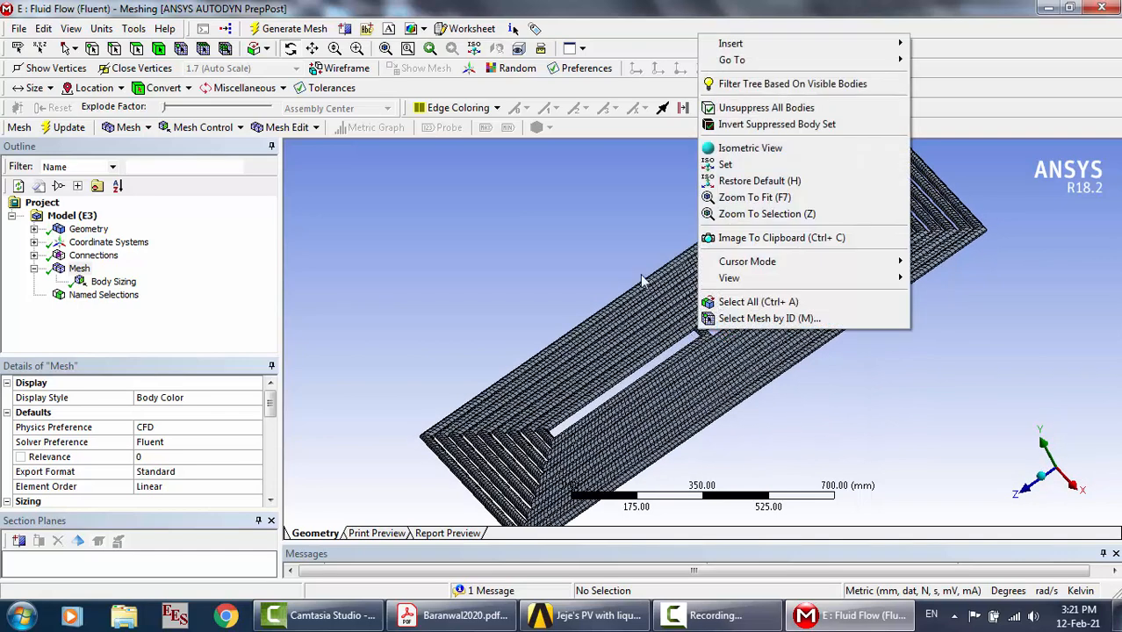
{"action": "left_click", "coordinate": [136, 47]}
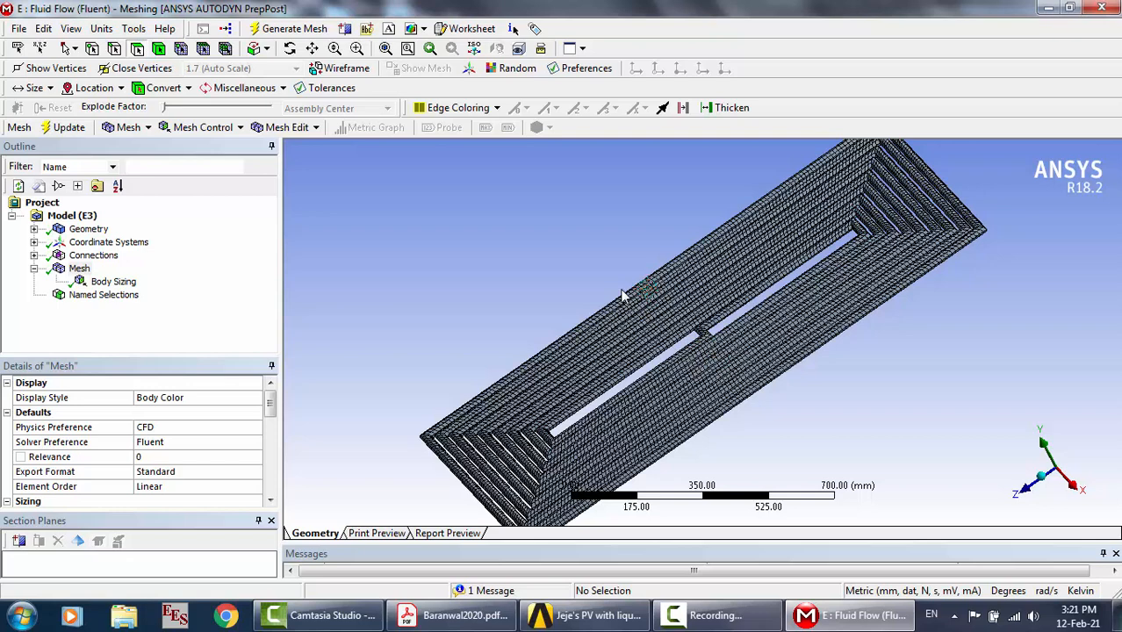
{"action": "mouse_move", "coordinate": [634, 286]}
{"action": "left_mouse_down"}
{"action": "mouse_move", "coordinate": [722, 402]}
{"action": "mouse_move", "coordinate": [711, 394]}
{"action": "left_mouse_up"}
{"action": "mouse_move", "coordinate": [711, 337]}
{"action": "left_mouse_down"}
{"action": "mouse_move", "coordinate": [714, 321]}
{"action": "mouse_move", "coordinate": [898, 205]}
{"action": "mouse_move", "coordinate": [964, 183]}
{"action": "mouse_move", "coordinate": [879, 227]}
{"action": "mouse_move", "coordinate": [883, 184]}
{"action": "mouse_move", "coordinate": [816, 167]}
{"action": "left_mouse_up"}
{"action": "mouse_move", "coordinate": [626, 380]}
{"action": "left_mouse_down"}
{"action": "mouse_move", "coordinate": [470, 492]}
{"action": "mouse_move", "coordinate": [473, 476]}
{"action": "left_mouse_up"}
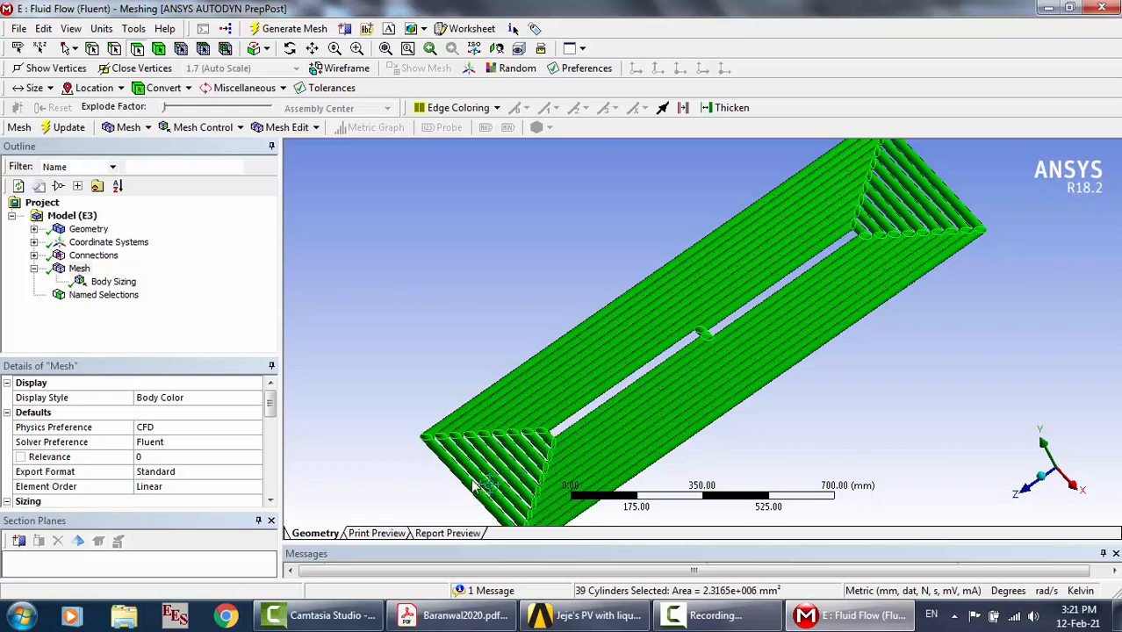
Examine the selected cylindrical faces around the short connector at the coil's centre from several viewing angles
{"action": "scroll", "coordinate": [714, 378], "scroll_direction": "up", "scroll_amount": 5}
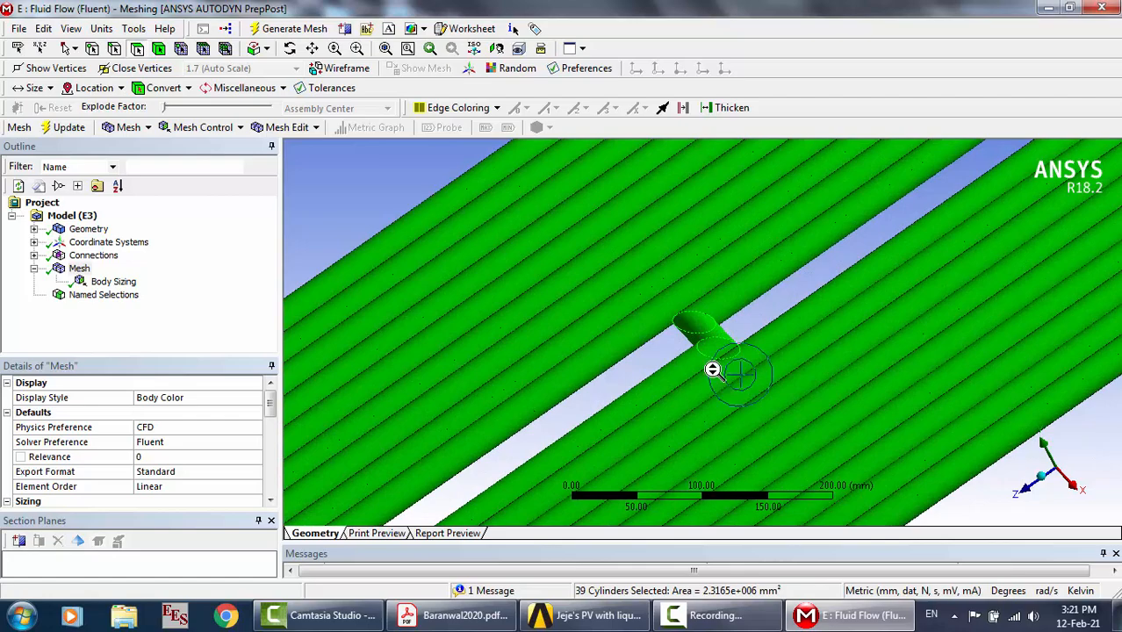
{"action": "left_click", "coordinate": [289, 48]}
{"action": "left_click_drag", "start_coordinate": [695, 307], "coordinate": [680, 354]}
{"action": "scroll", "coordinate": [707, 300], "scroll_direction": "down", "scroll_amount": 3}
{"action": "scroll", "coordinate": [680, 354], "scroll_direction": "down", "scroll_amount": 3}
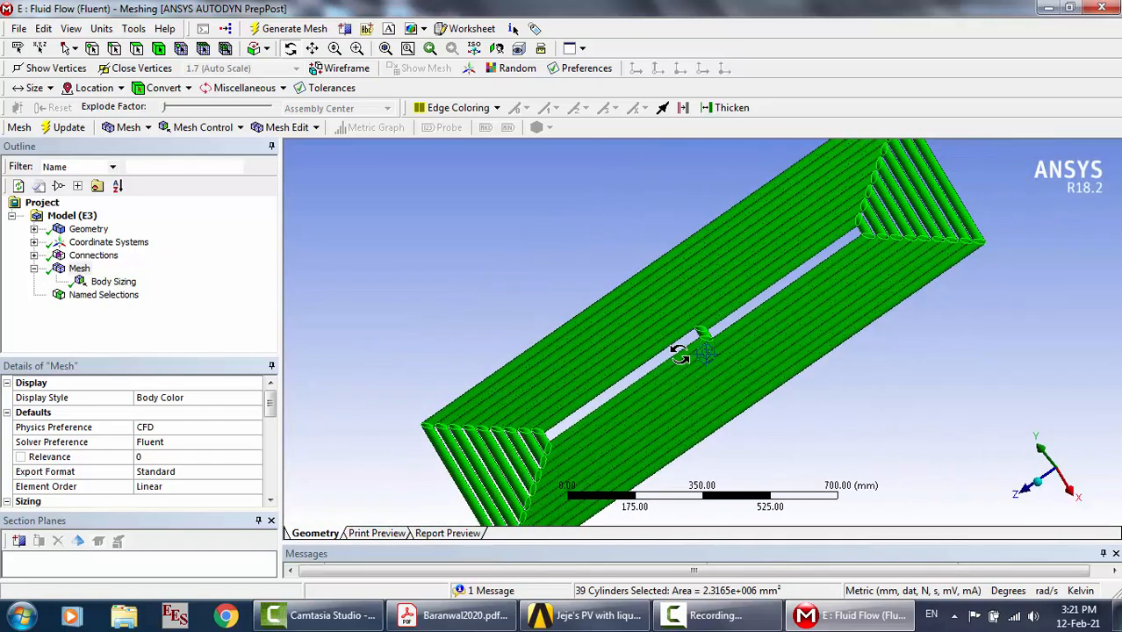
{"action": "scroll", "coordinate": [680, 354], "scroll_direction": "up", "scroll_amount": 5}
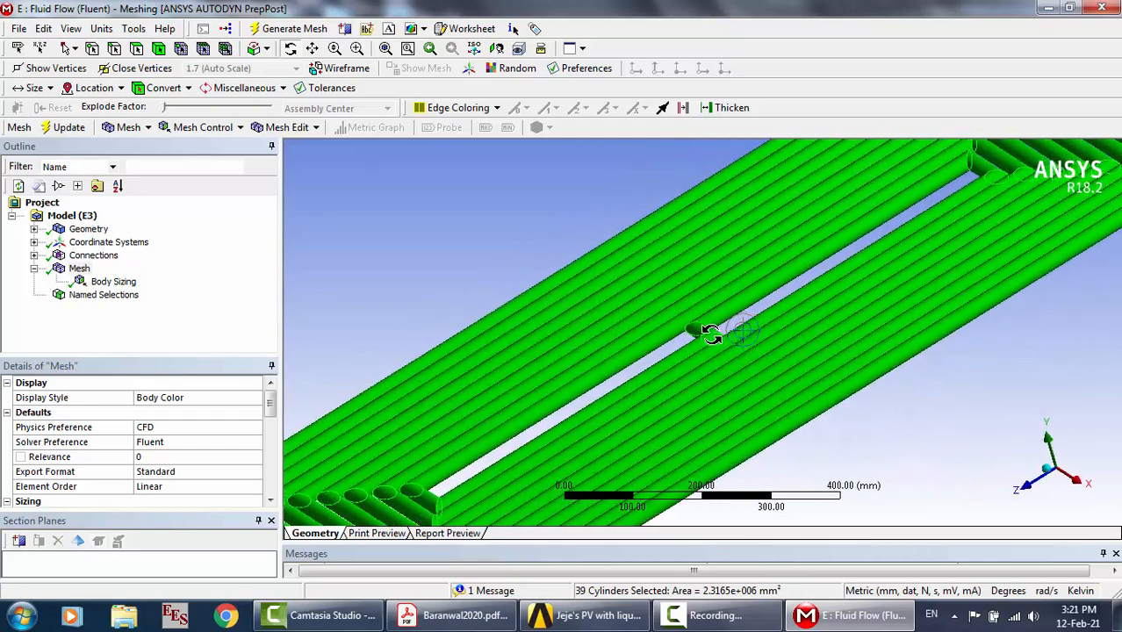
{"action": "left_click_drag", "start_coordinate": [711, 334], "coordinate": [665, 323]}
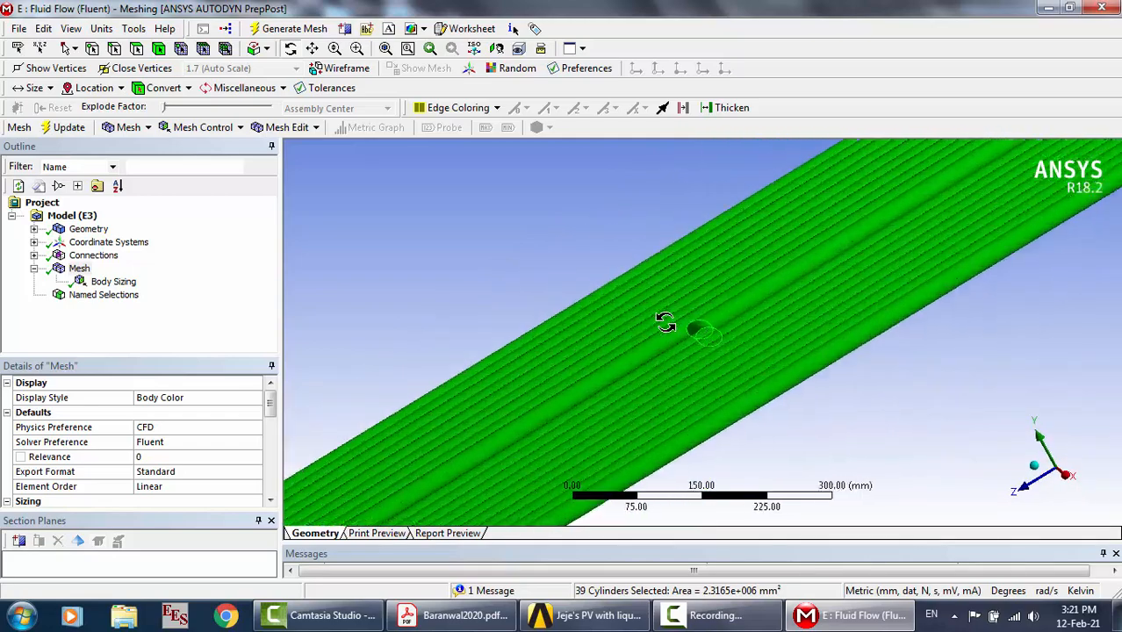
{"action": "scroll", "coordinate": [664, 322], "scroll_direction": "up", "scroll_amount": 2}
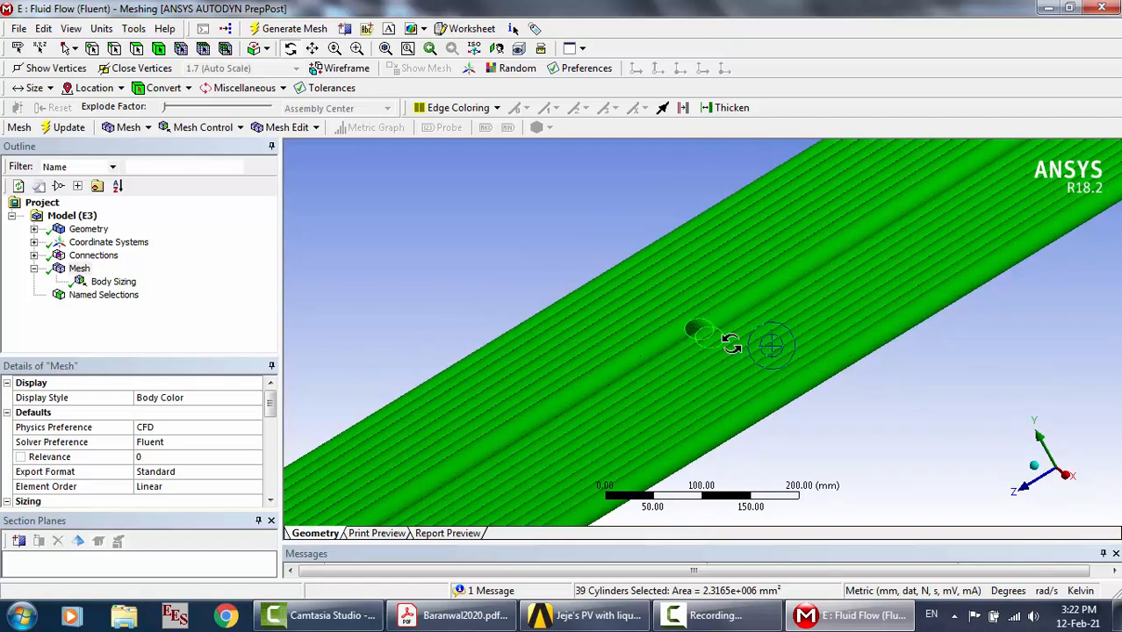
{"action": "left_click_drag", "start_coordinate": [703, 332], "coordinate": [686, 322]}
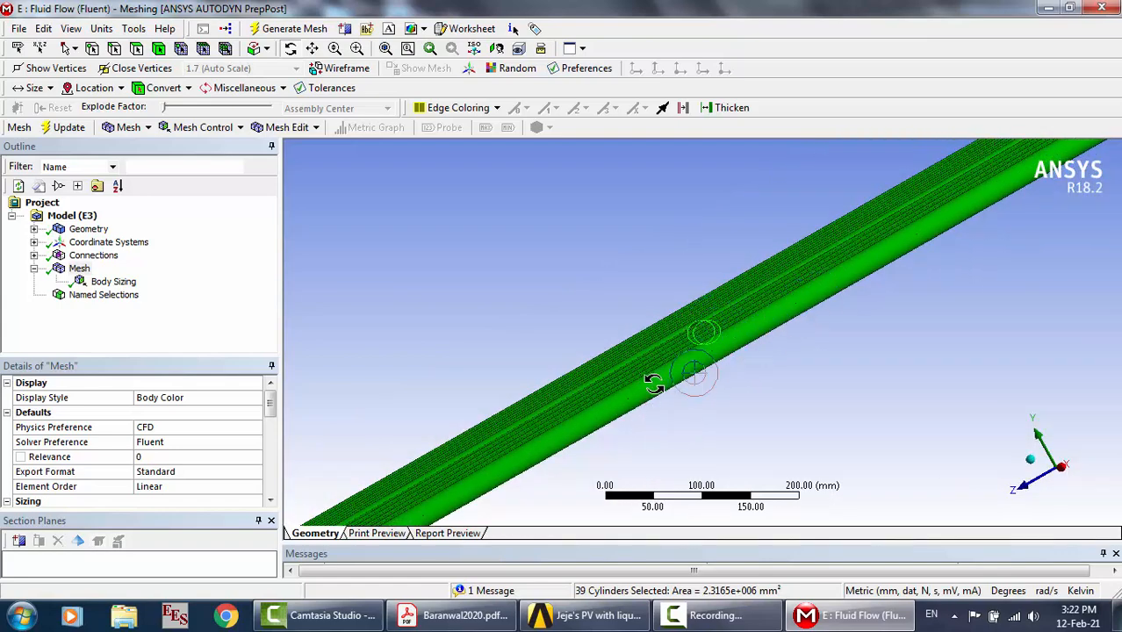
{"action": "left_click_drag", "start_coordinate": [655, 385], "coordinate": [641, 372]}
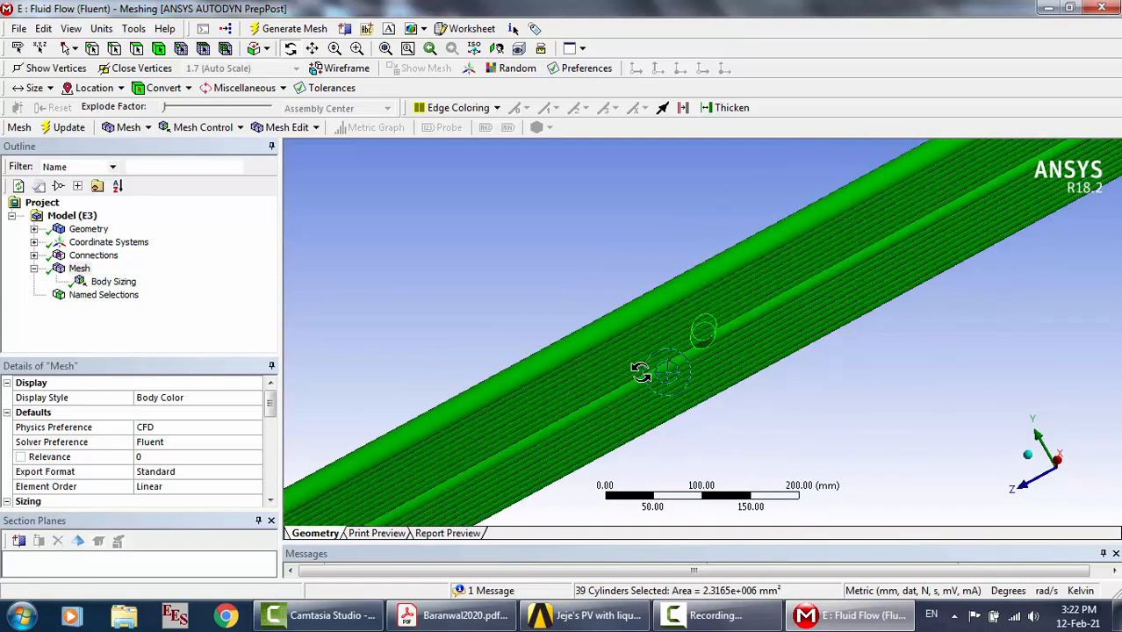
{"action": "scroll", "coordinate": [630, 319], "scroll_direction": "up", "scroll_amount": 2}
{"action": "left_click_drag", "start_coordinate": [602, 273], "coordinate": [666, 395]}
{"action": "scroll", "coordinate": [666, 394], "scroll_direction": "down", "scroll_amount": 5}
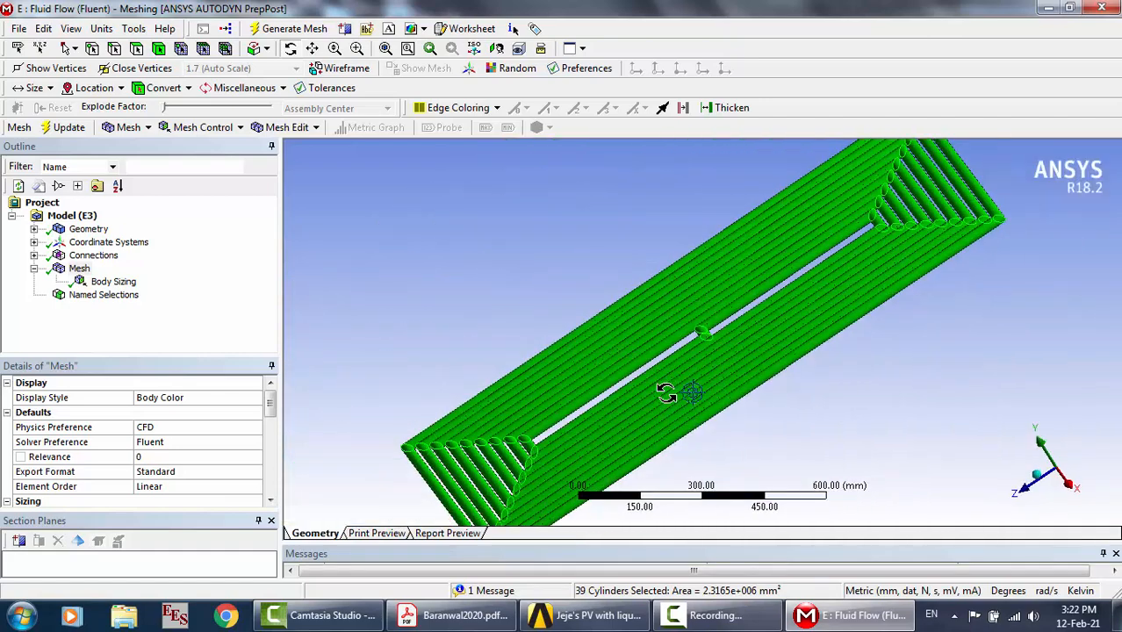
Create a named selection called "FSI" from the selected cylindrical outer pipe faces
{"action": "right_click", "coordinate": [580, 314]}
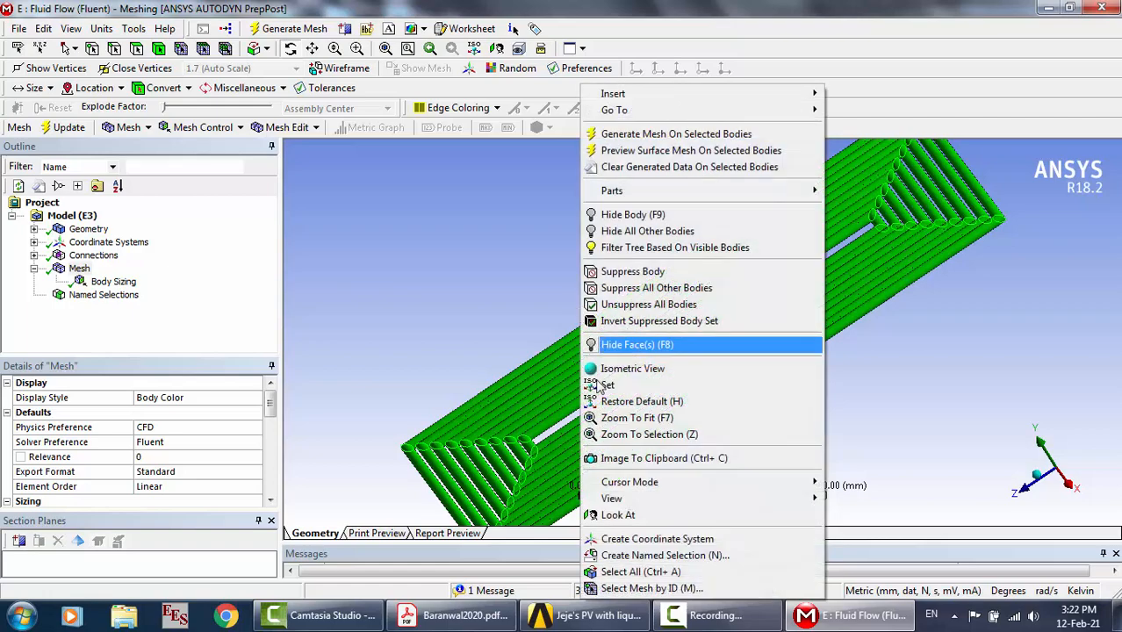
{"action": "left_click", "coordinate": [625, 557]}
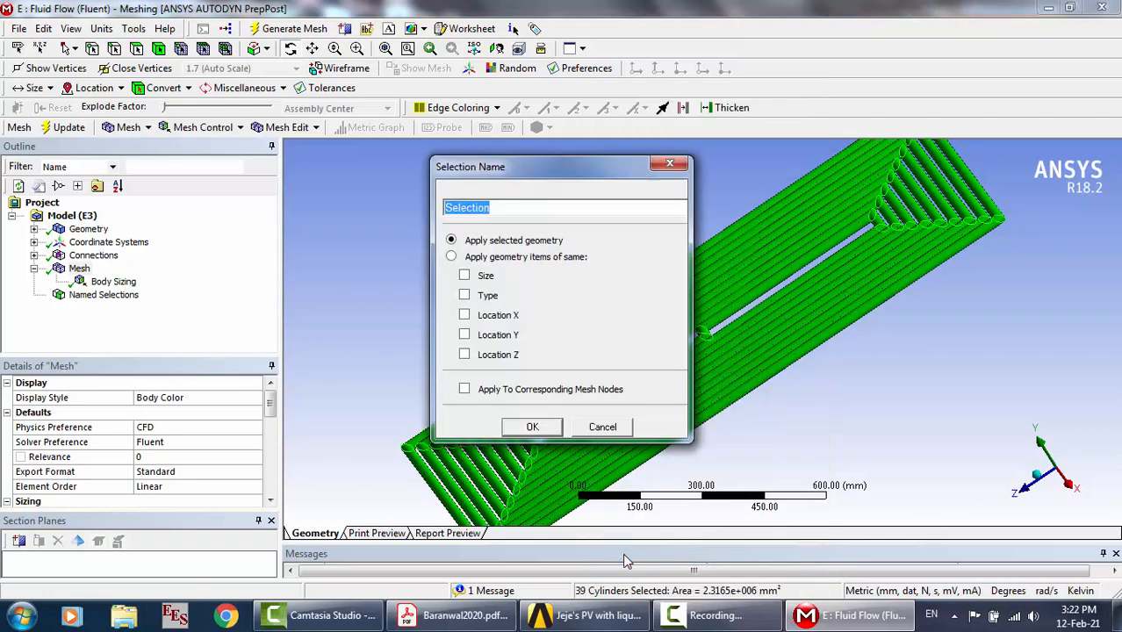
{"action": "type", "text": "FS"}
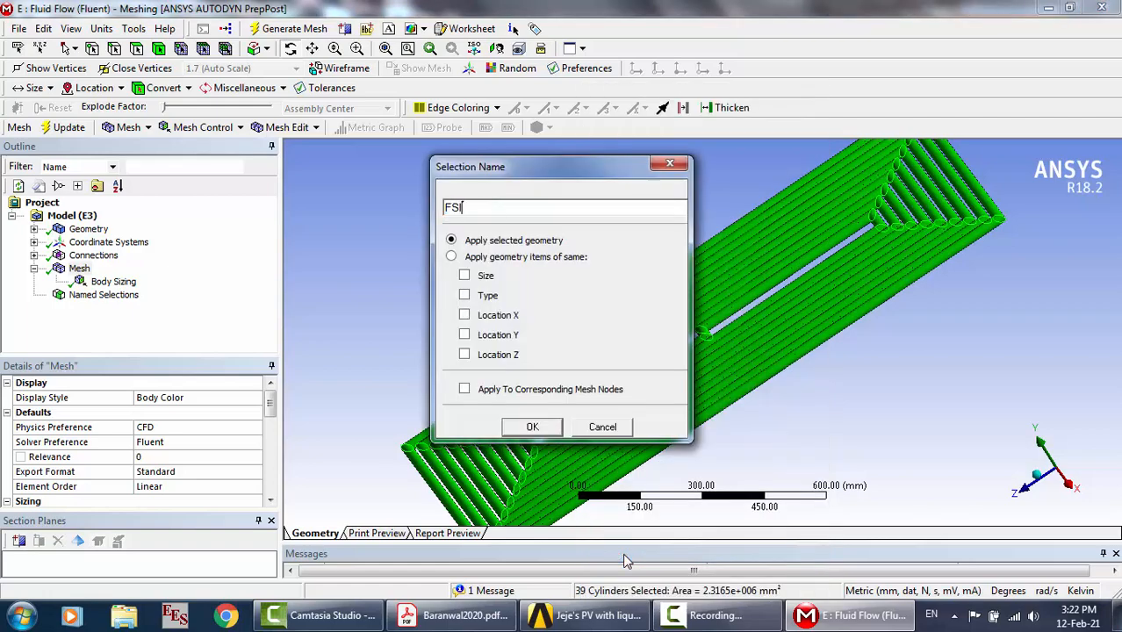
{"action": "type", "text": "I"}
{"action": "key", "text": "Return"}
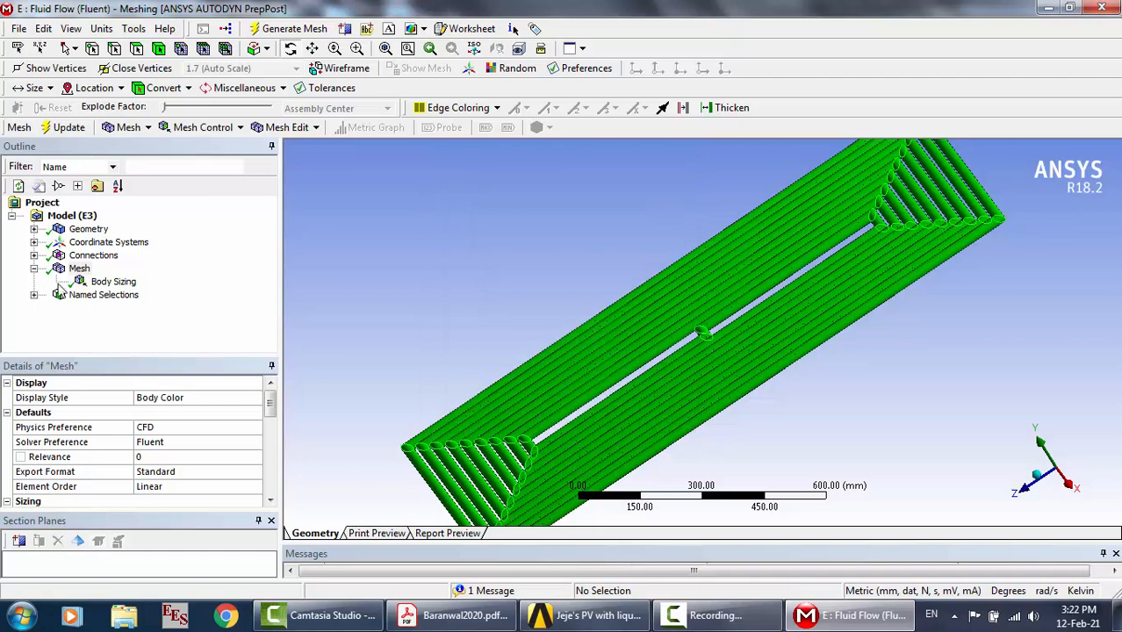
Review the Cooling fluid, Inlet, Outlet and FSI named selections one by one on the coil
{"action": "left_click", "coordinate": [34, 295]}
{"action": "left_click", "coordinate": [123, 299]}
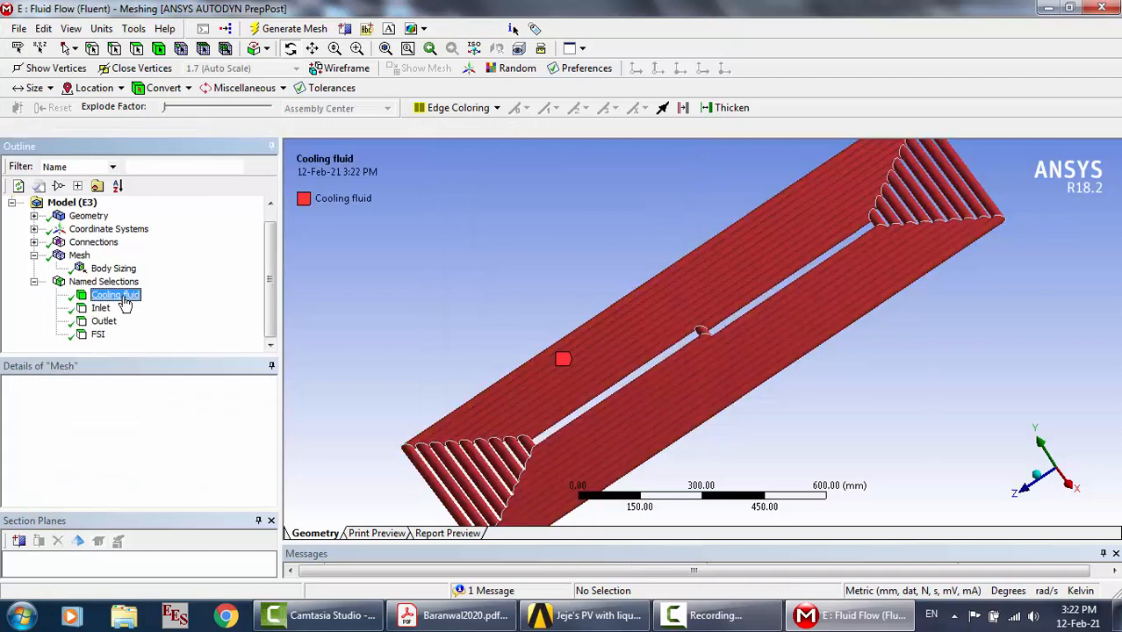
{"action": "key", "text": "Down"}
{"action": "key", "text": "Down"}
{"action": "key", "text": "Down"}
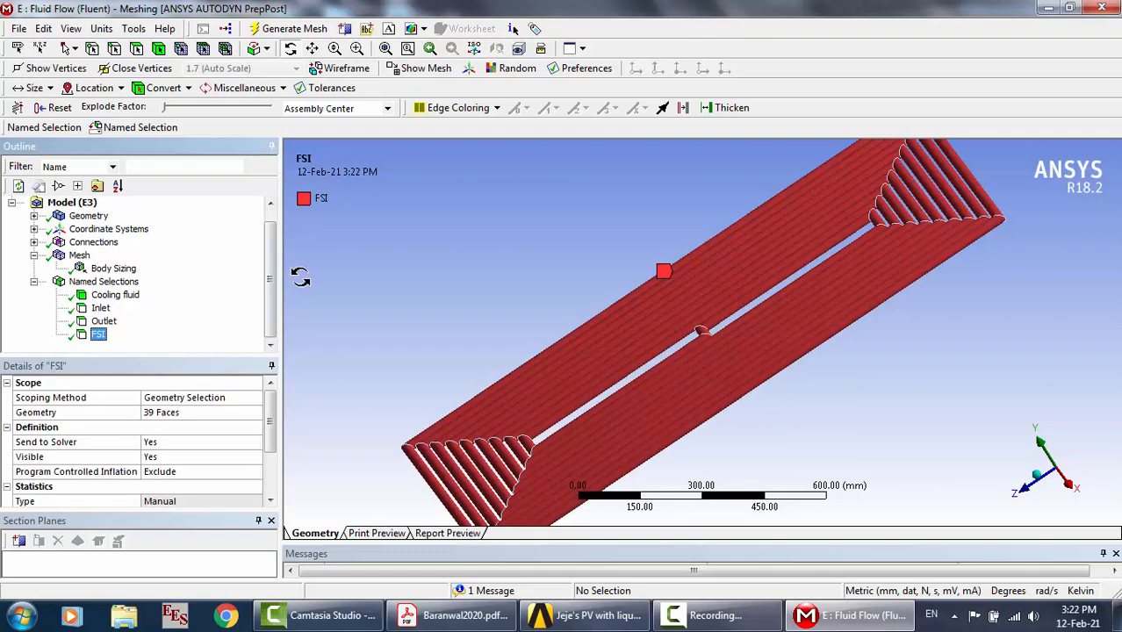
Close the meshing session, return to Workbench and update the Mesh cell of Fluid Flow (Fluent) system E
{"action": "left_click", "coordinate": [1107, 7]}
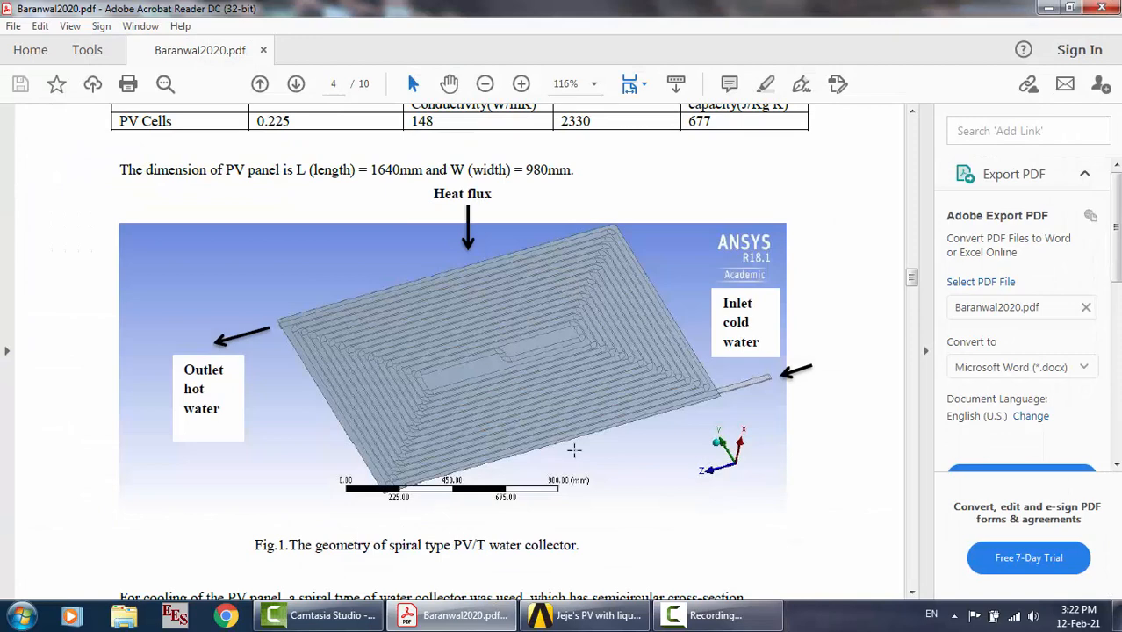
{"action": "left_click", "coordinate": [584, 614]}
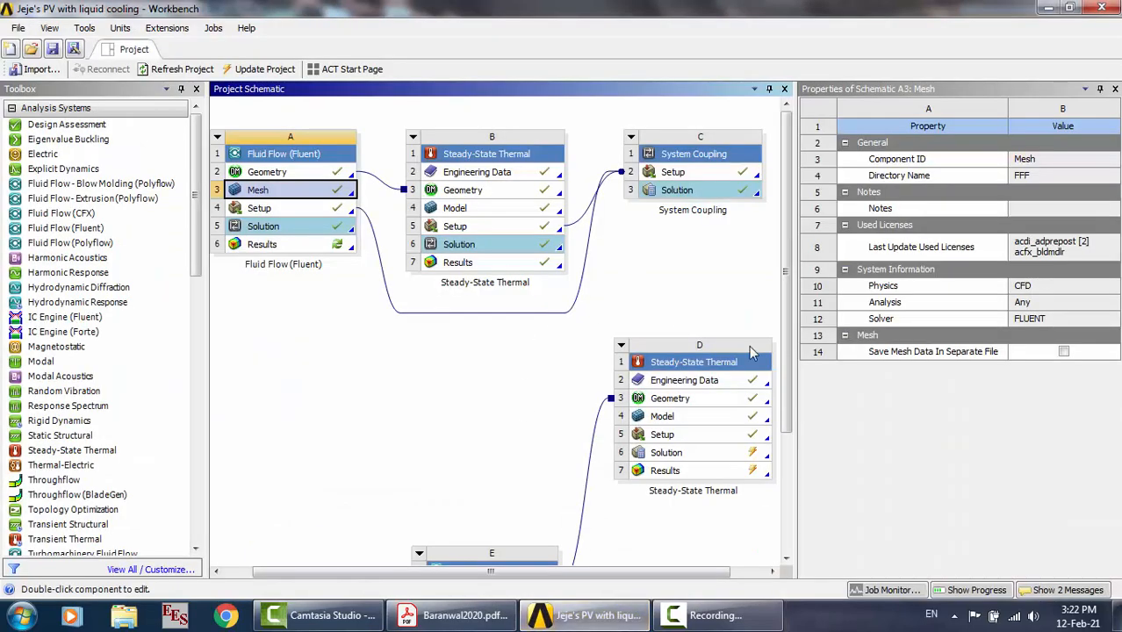
{"action": "left_click_drag", "start_coordinate": [786, 351], "coordinate": [786, 472]}
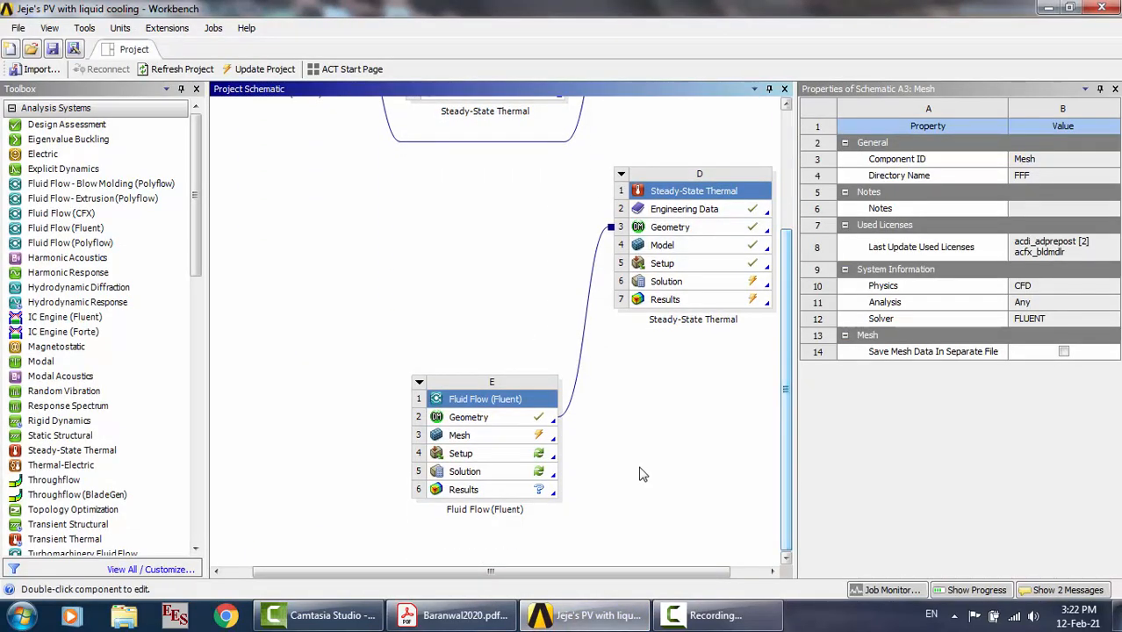
{"action": "left_click", "coordinate": [491, 436]}
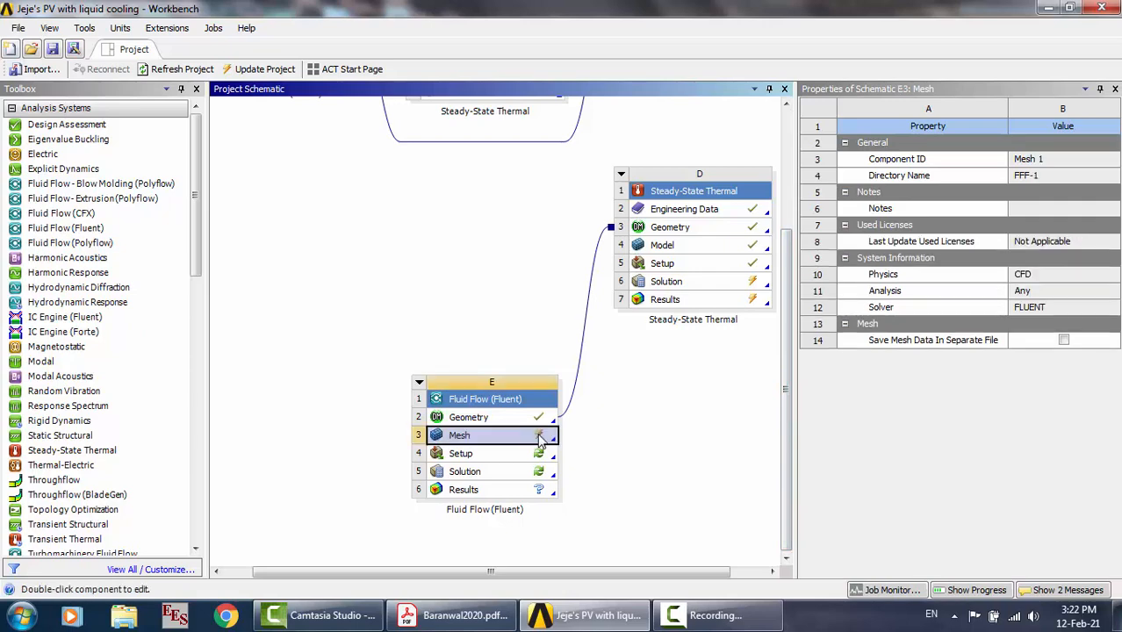
{"action": "right_click", "coordinate": [540, 441]}
{"action": "left_click", "coordinate": [578, 439]}
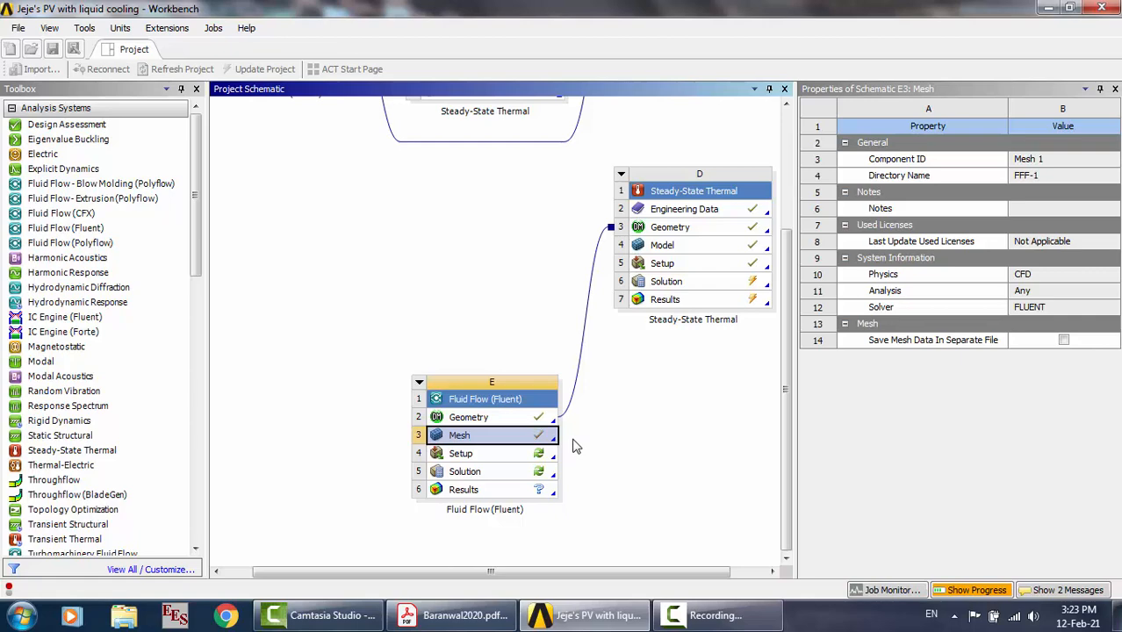
Reopen system E's mesh to check its skewness statistics, and close it again
{"action": "double_click", "coordinate": [525, 436]}
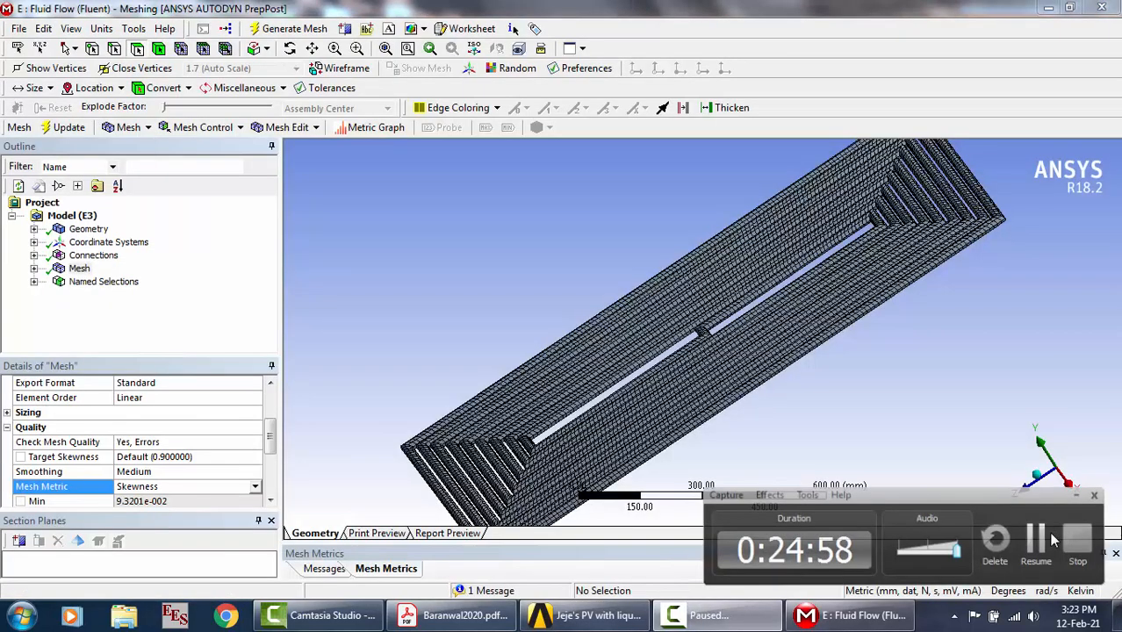
{"action": "scroll", "coordinate": [270, 500], "scroll_direction": "down", "scroll_amount": 2}
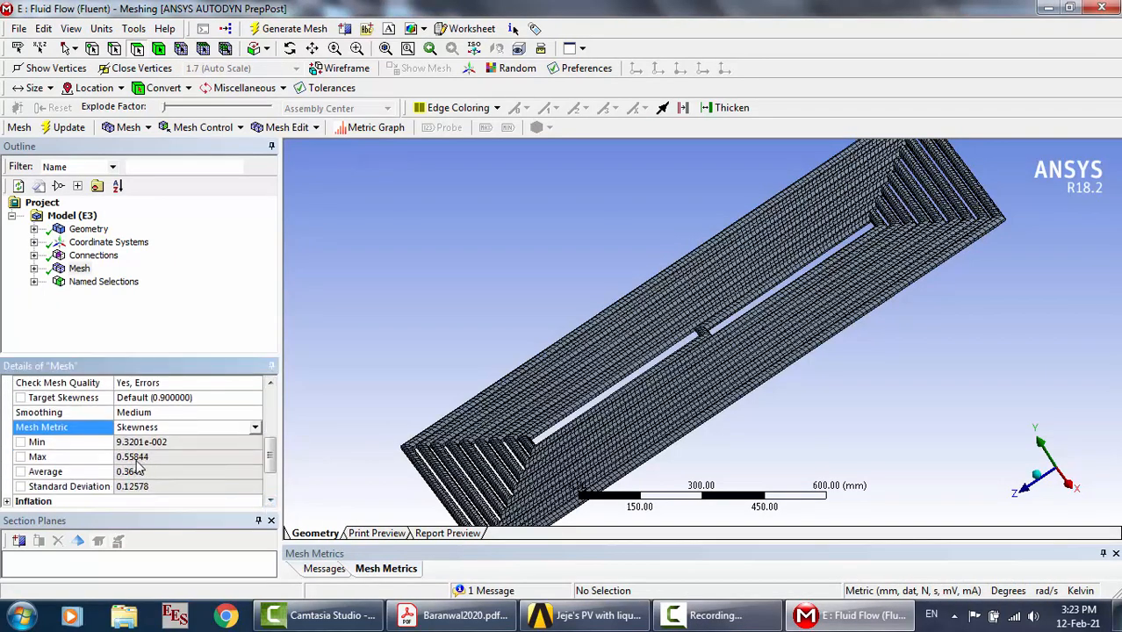
{"action": "left_click", "coordinate": [1100, 8]}
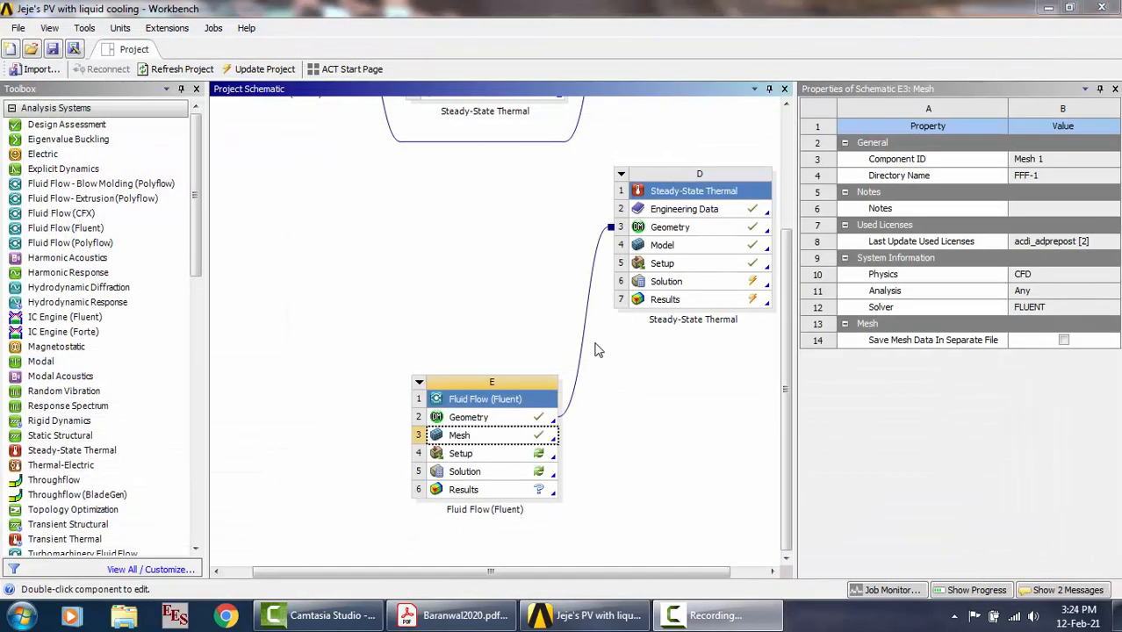
Reset the Setup cell of Fluid Flow (Fluent) system E, accepting deletion of its local and generated data
{"action": "left_click", "coordinate": [497, 459]}
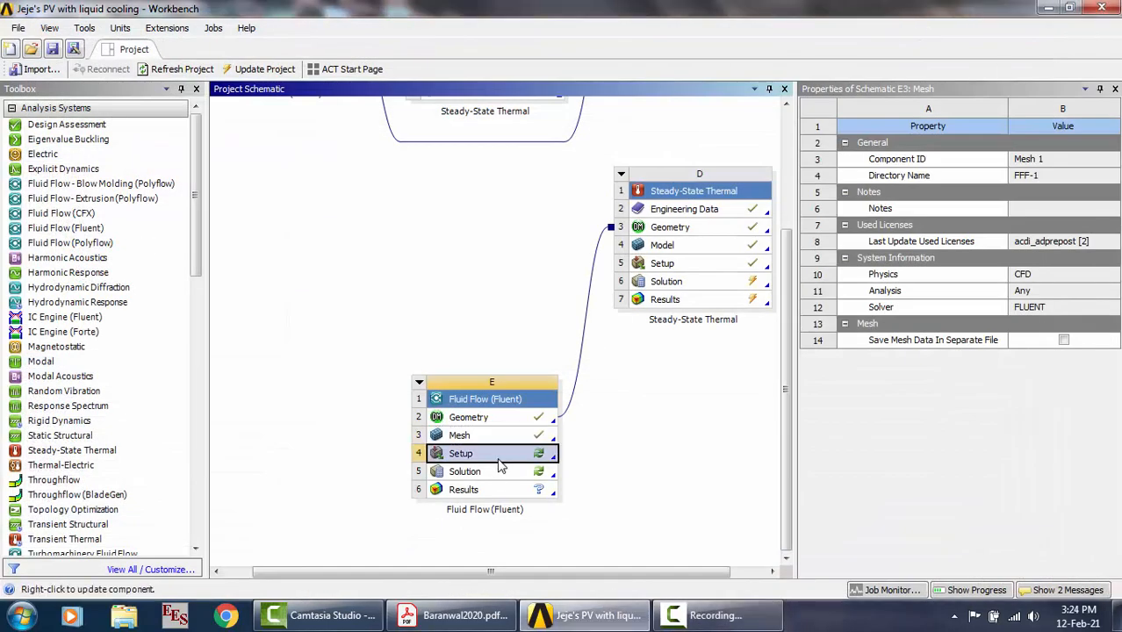
{"action": "right_click", "coordinate": [499, 460]}
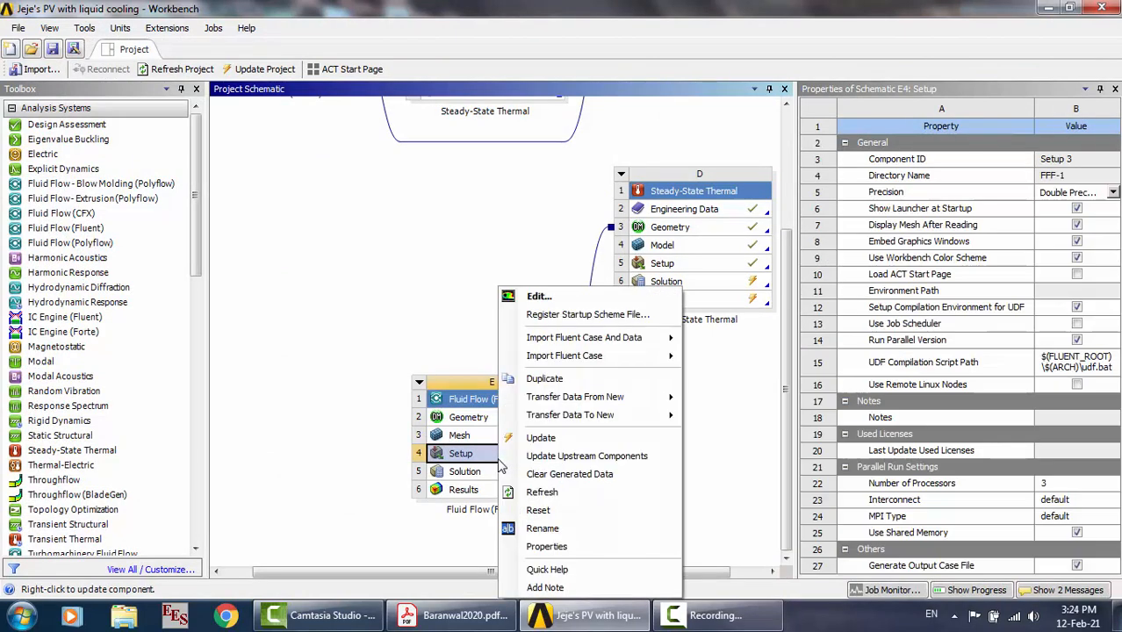
{"action": "left_click", "coordinate": [554, 510]}
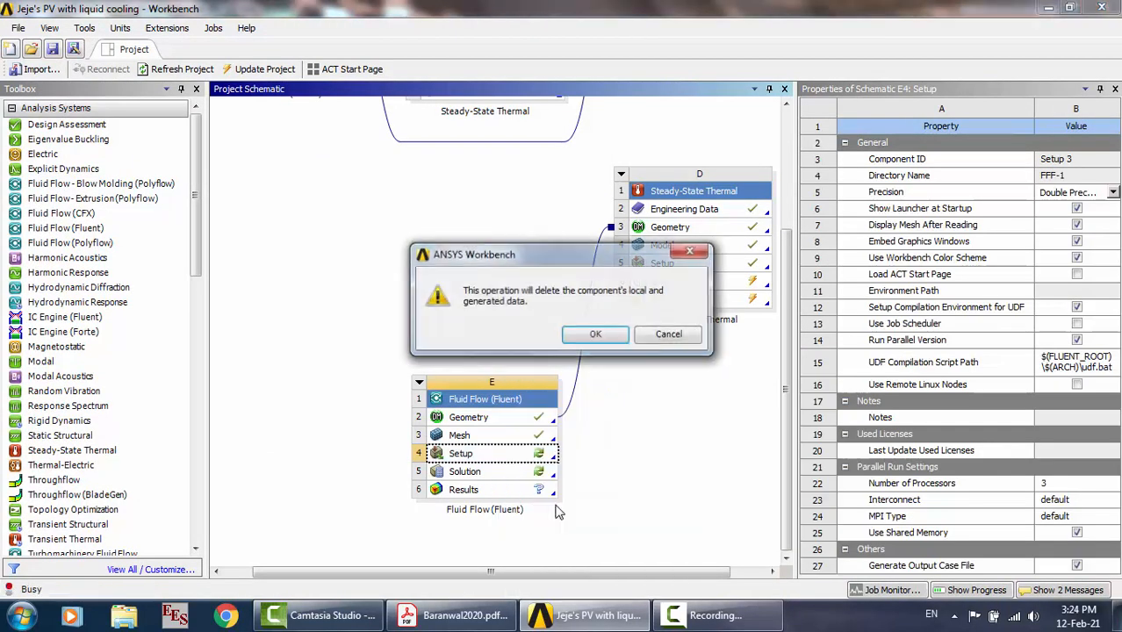
{"action": "key", "text": "Return"}
Open system E's Setup and configure the Fluent Launcher for parallel processing with double precision
{"action": "double_click", "coordinate": [517, 455]}
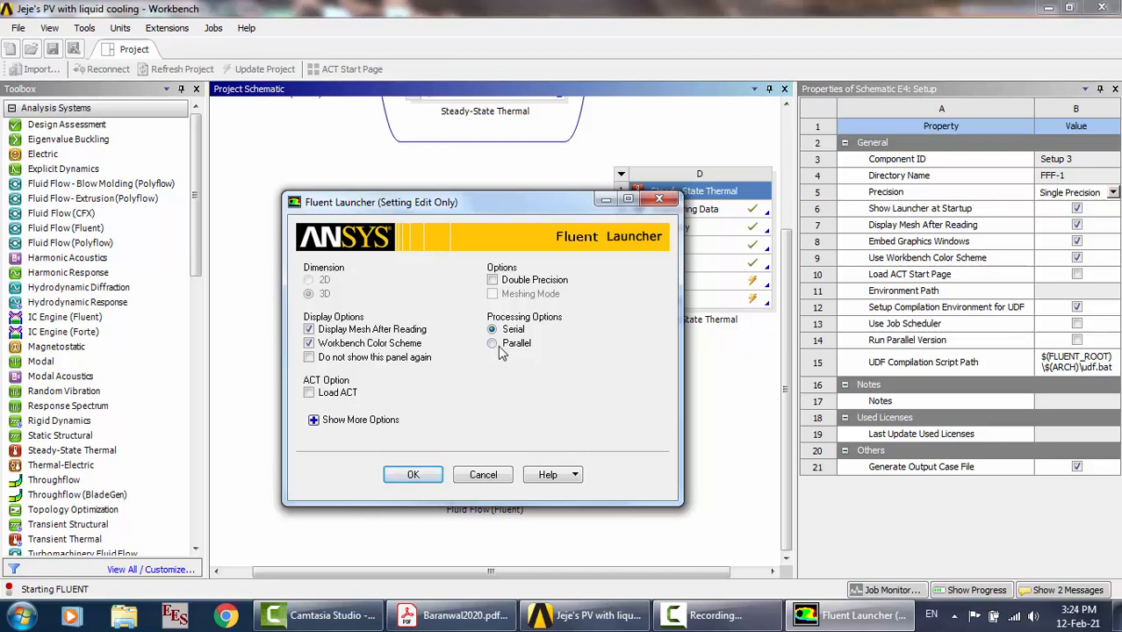
{"action": "left_click", "coordinate": [500, 348]}
{"action": "left_click", "coordinate": [493, 279]}
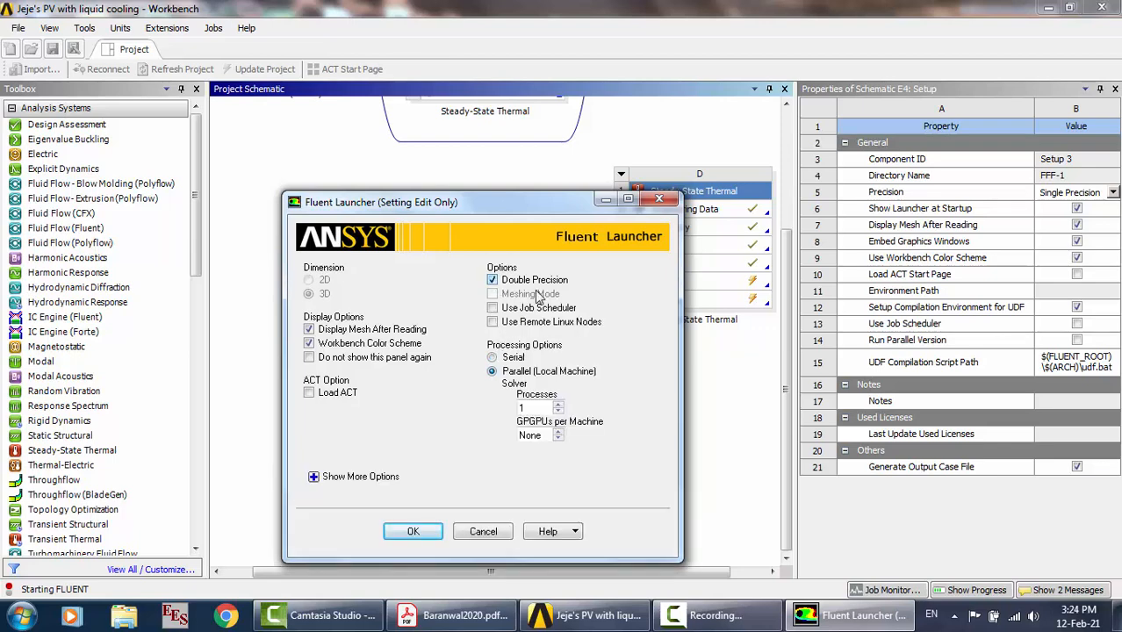
Check the computer's CPU cores and performance in Windows Task Manager, and close it
{"action": "right_click", "coordinate": [926, 614]}
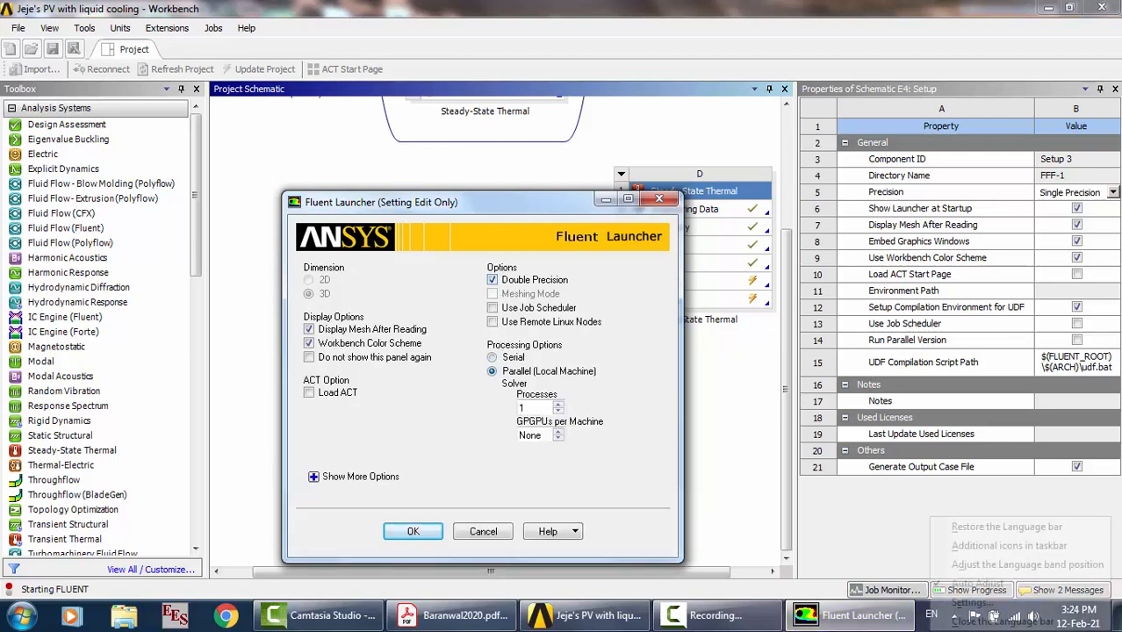
{"action": "right_click", "coordinate": [924, 603]}
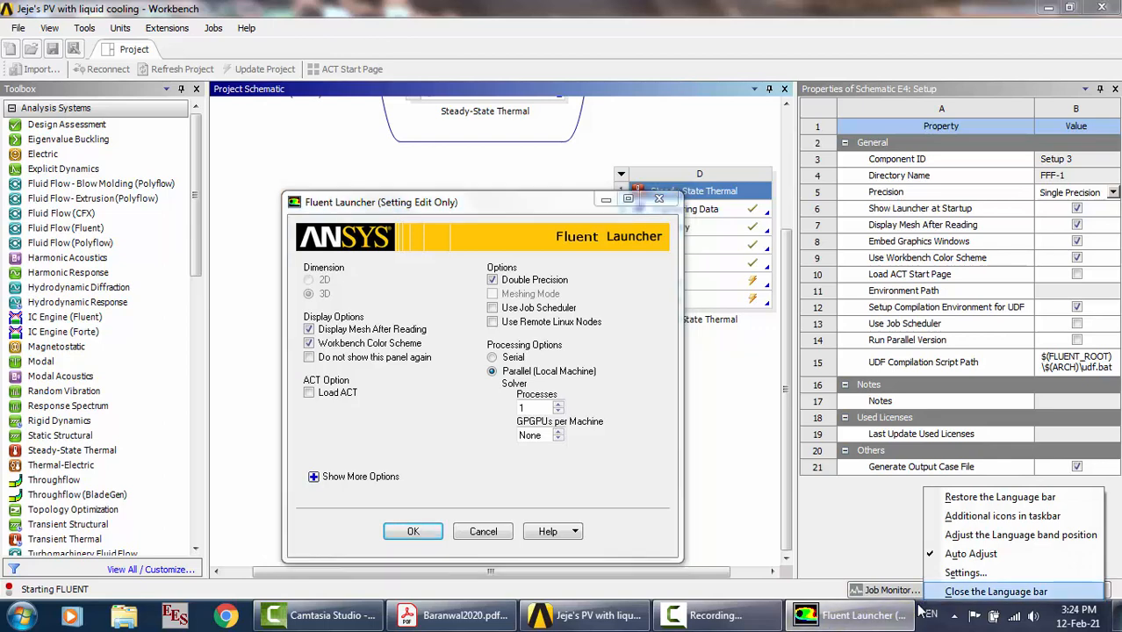
{"action": "right_click", "coordinate": [921, 610]}
{"action": "left_click", "coordinate": [913, 583]}
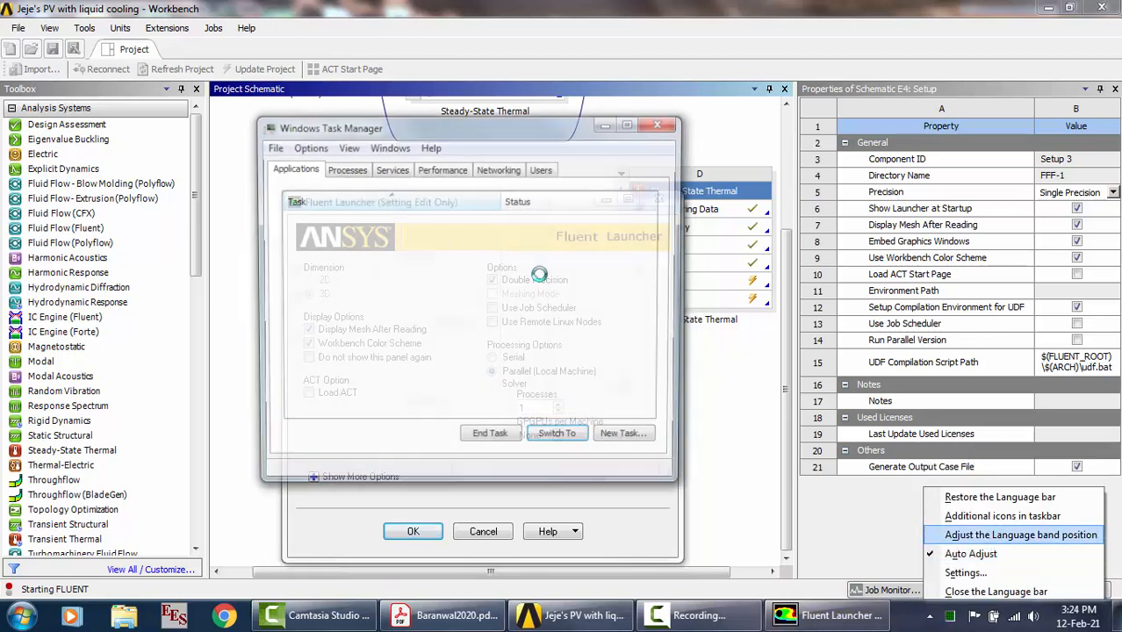
{"action": "left_click", "coordinate": [391, 170]}
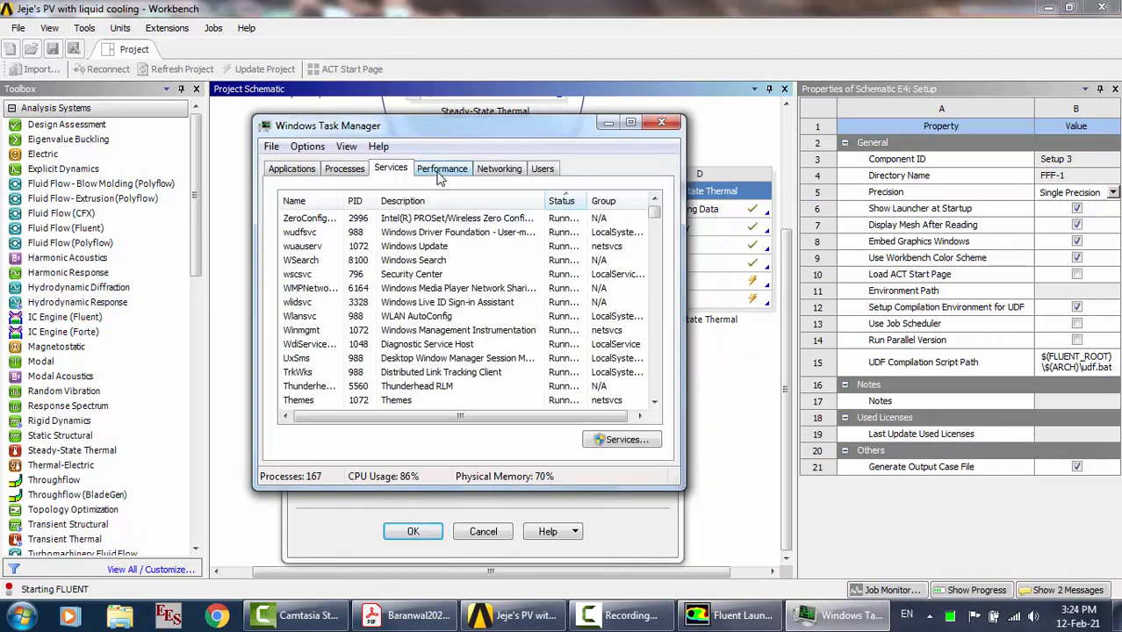
{"action": "left_click", "coordinate": [440, 171]}
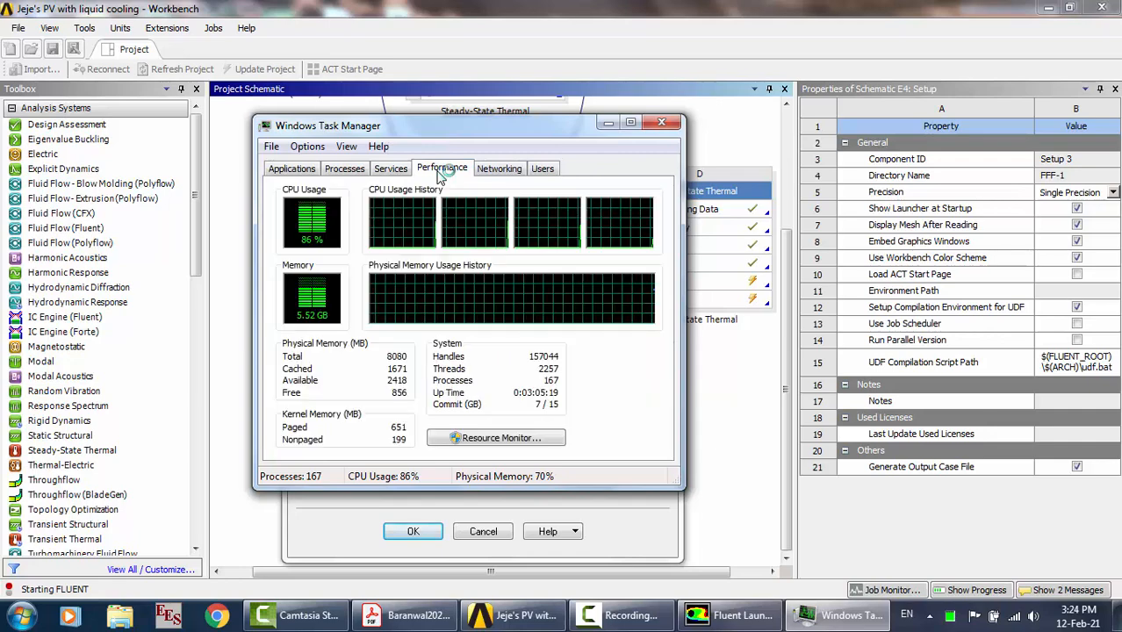
{"action": "left_click", "coordinate": [663, 126]}
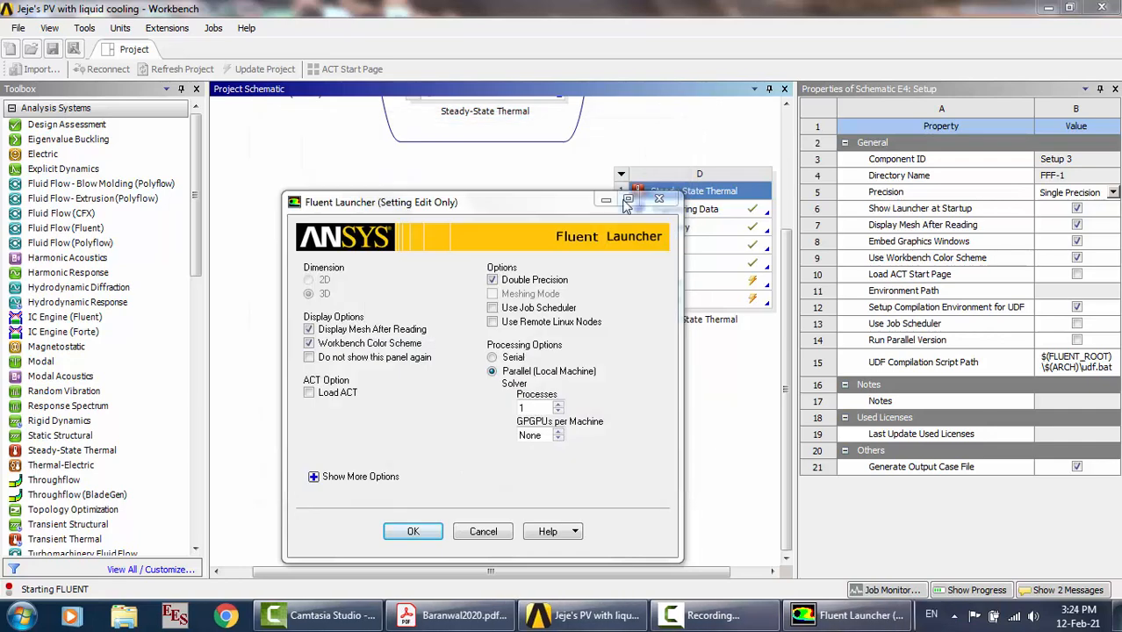
Confirm the solver process count and launch Fluent with the local parallel, double precision settings
{"action": "double_click", "coordinate": [542, 408]}
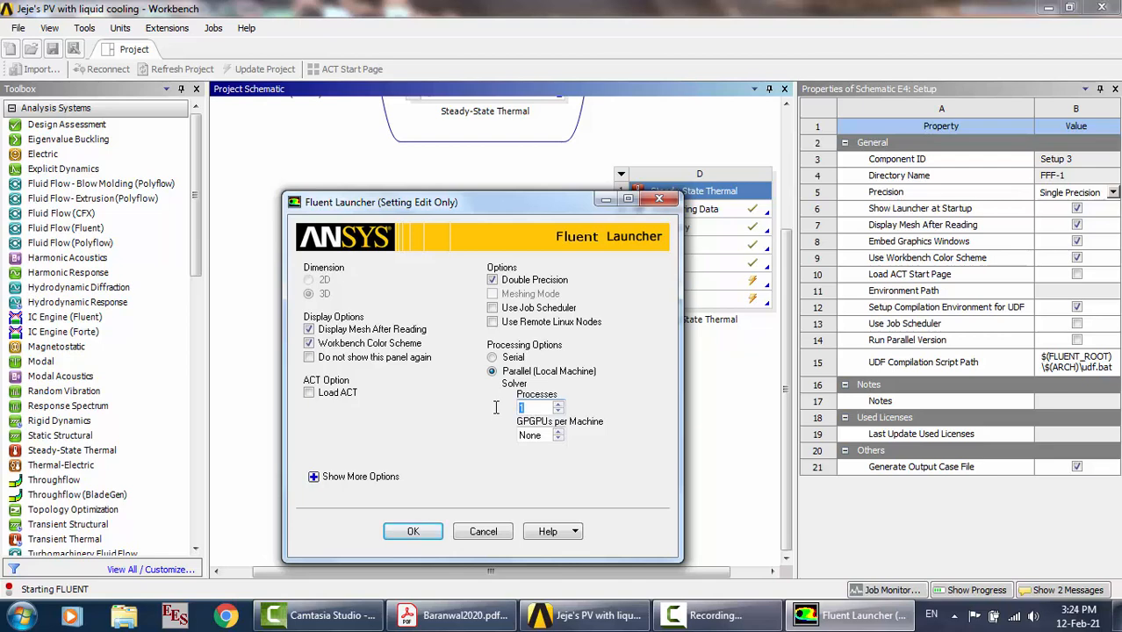
{"action": "left_click", "coordinate": [417, 534]}
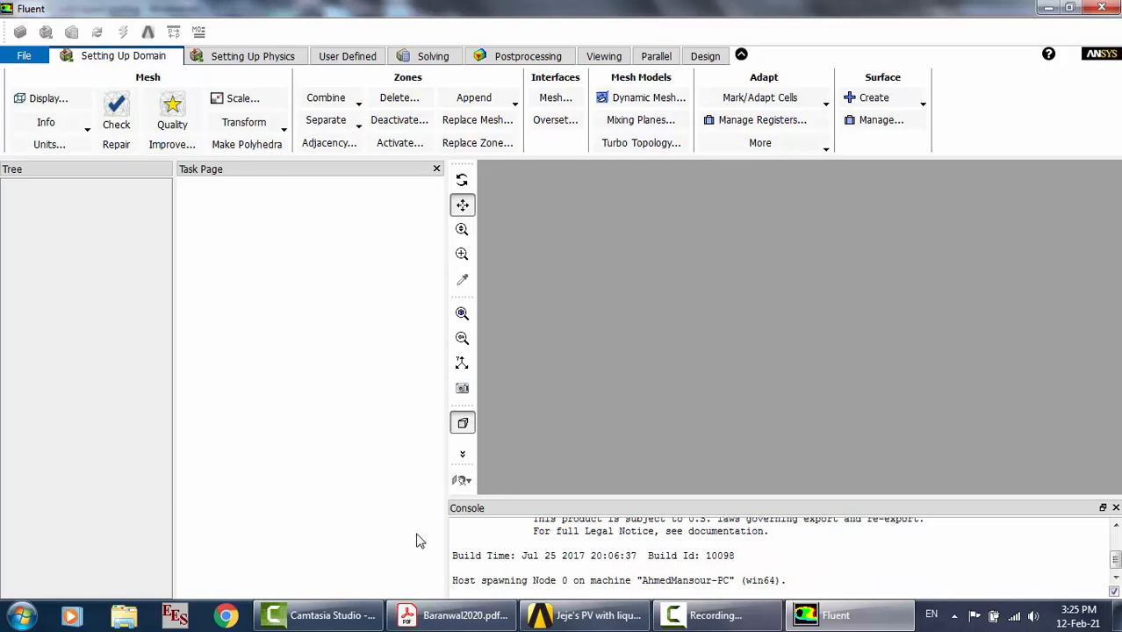
Switch to the reference PDF in Acrobat Reader, read the collector geometry and operating parameters, and return to Fluent
{"action": "left_click", "coordinate": [456, 615]}
{"action": "scroll", "coordinate": [515, 418], "scroll_direction": "down", "scroll_amount": 1}
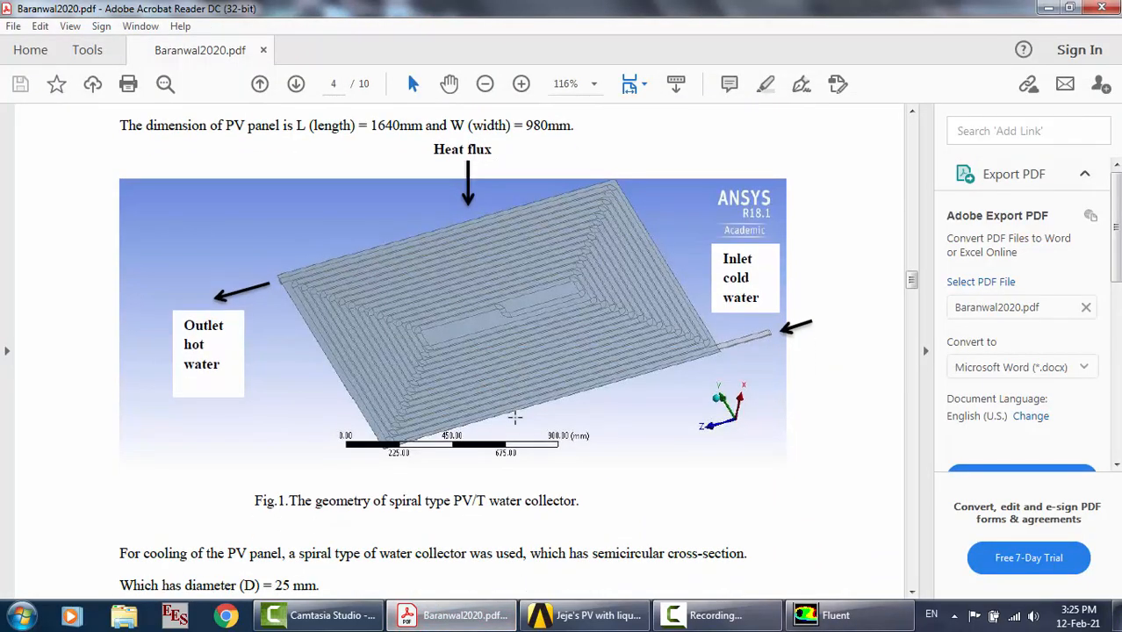
{"action": "scroll", "coordinate": [516, 418], "scroll_direction": "down", "scroll_amount": 3}
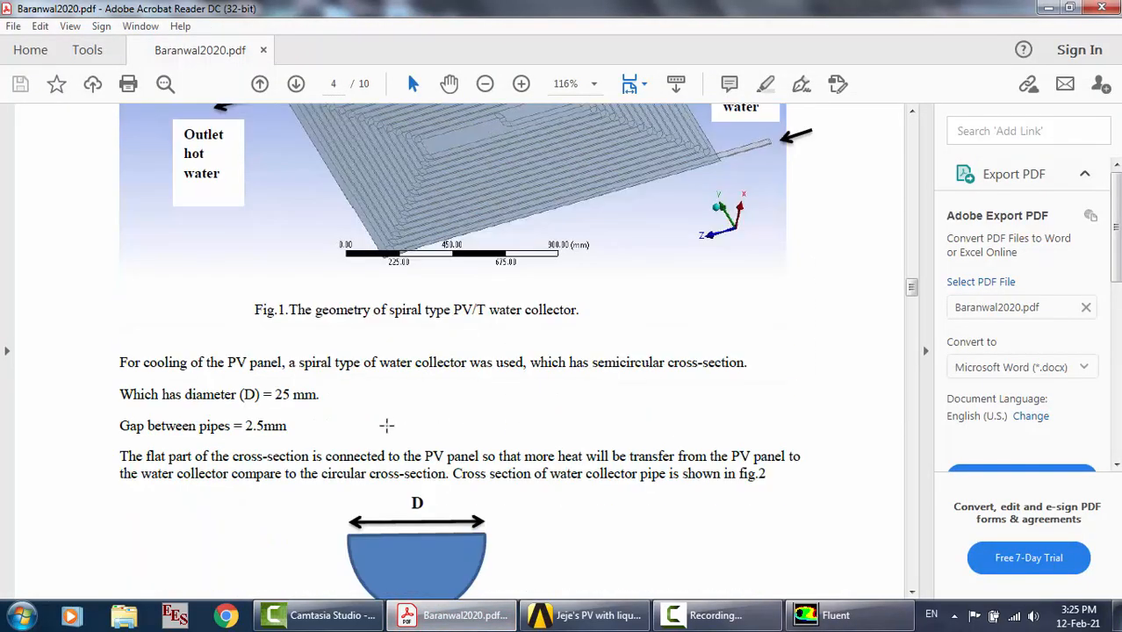
{"action": "scroll", "coordinate": [516, 420], "scroll_direction": "down", "scroll_amount": 1}
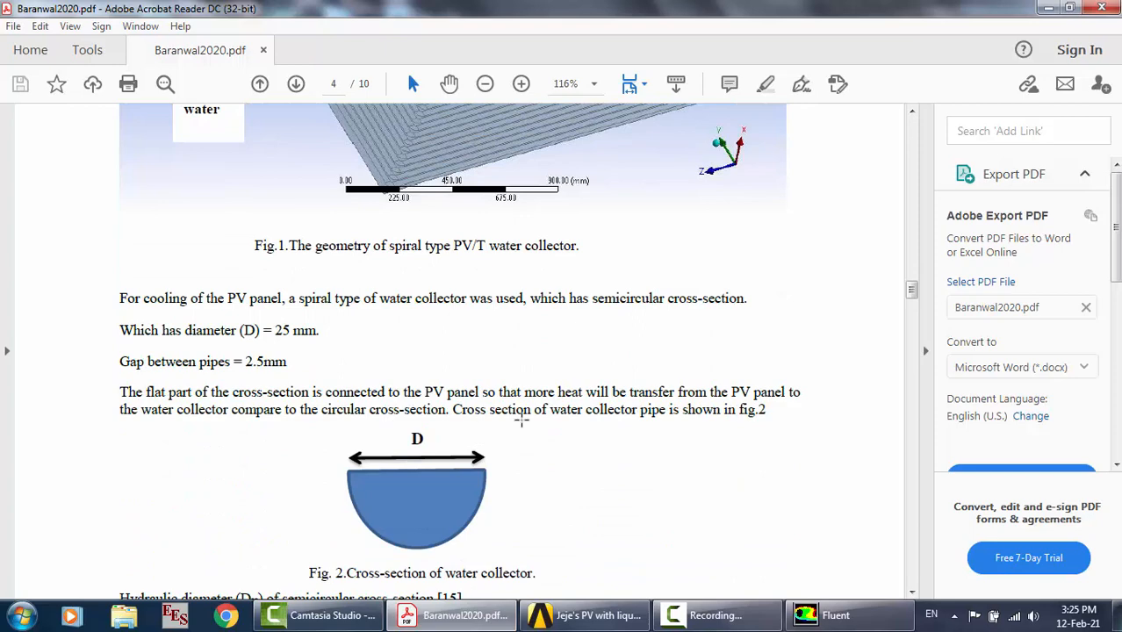
{"action": "scroll", "coordinate": [522, 420], "scroll_direction": "down", "scroll_amount": 2}
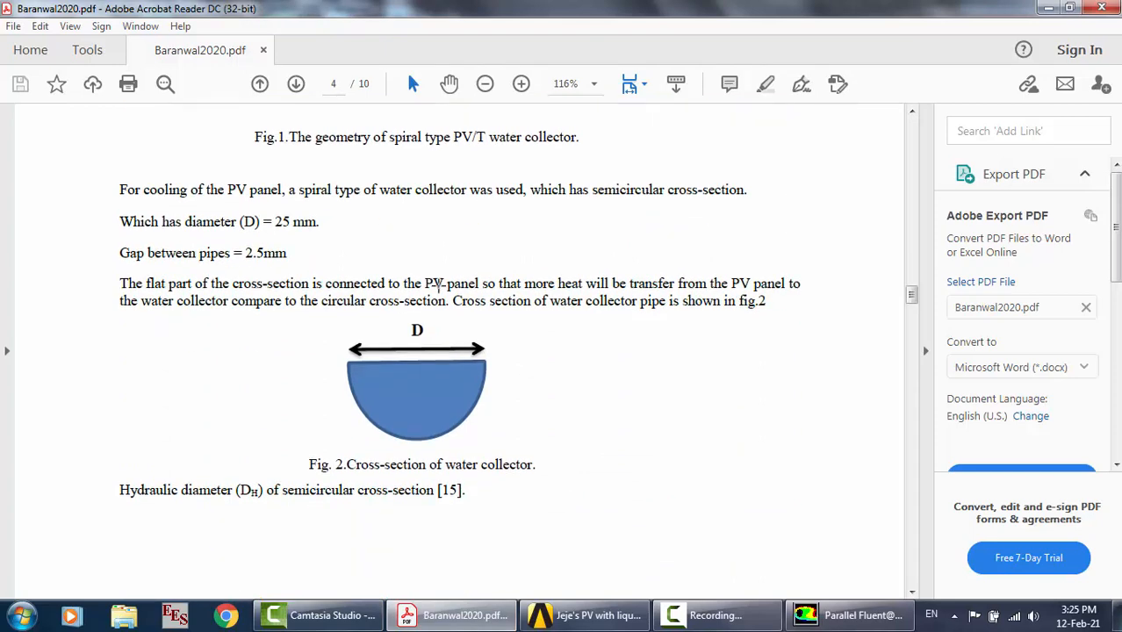
{"action": "scroll", "coordinate": [438, 283], "scroll_direction": "down", "scroll_amount": 7}
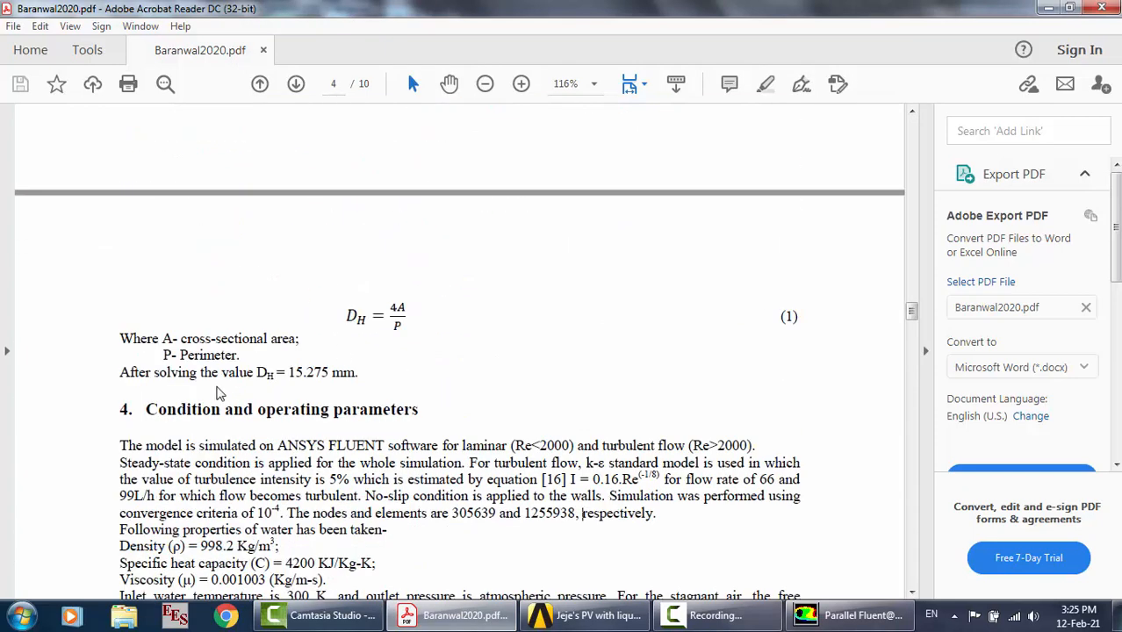
{"action": "scroll", "coordinate": [378, 385], "scroll_direction": "down", "scroll_amount": 1}
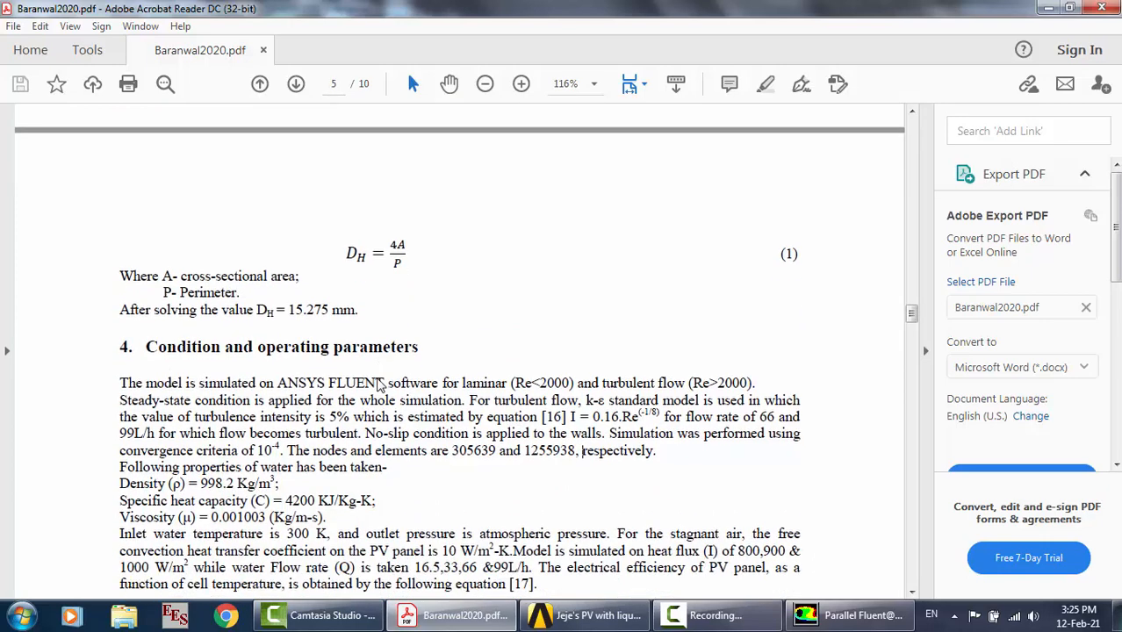
{"action": "scroll", "coordinate": [499, 415], "scroll_direction": "down", "scroll_amount": 1}
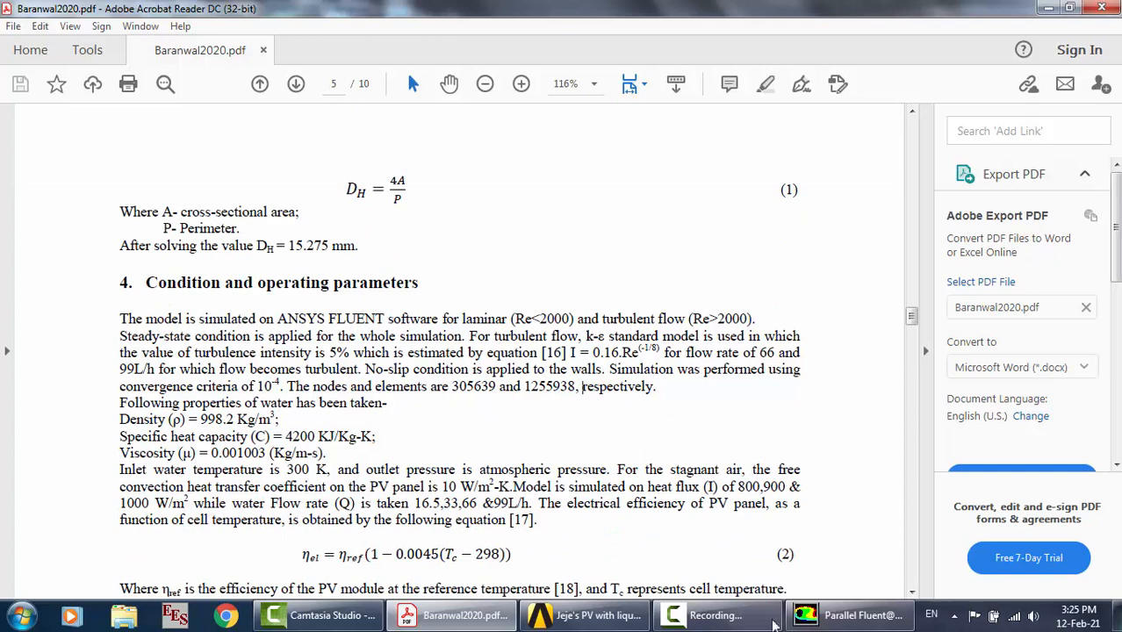
{"action": "mouse_move", "coordinate": [847, 617]}
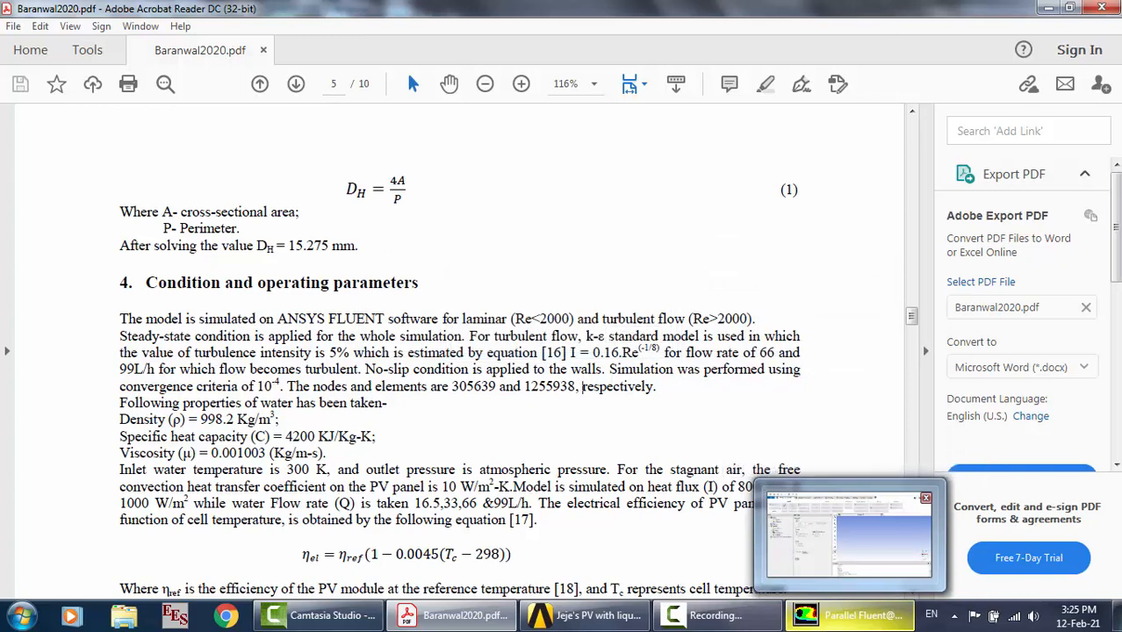
{"action": "left_click", "coordinate": [847, 615]}
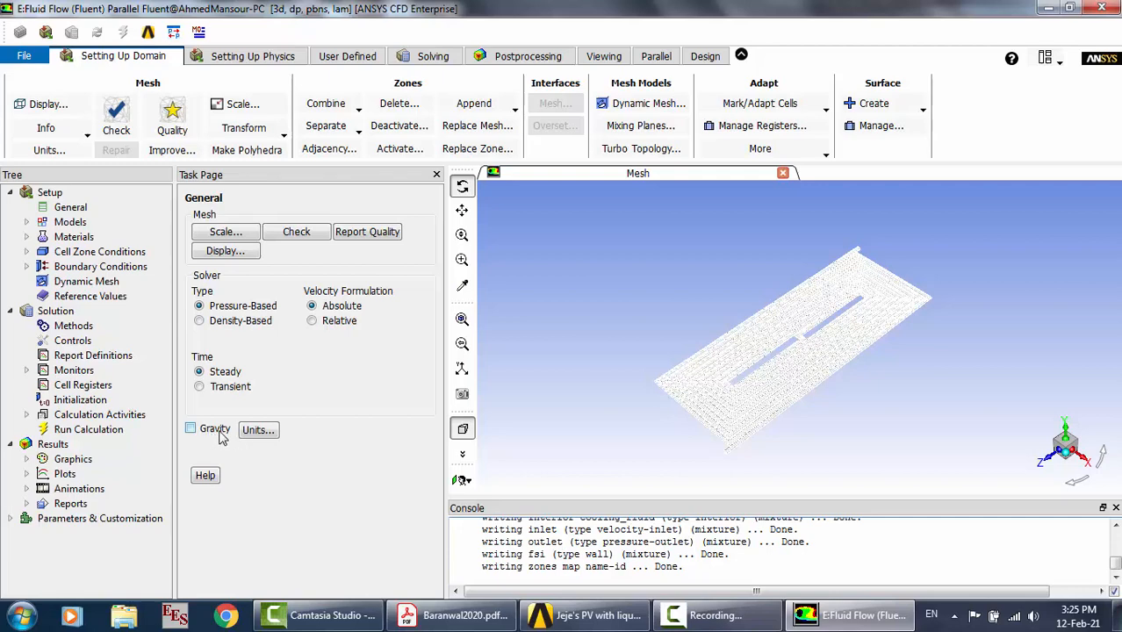
Enable the Energy Equation for the simulation
{"action": "left_click", "coordinate": [221, 432]}
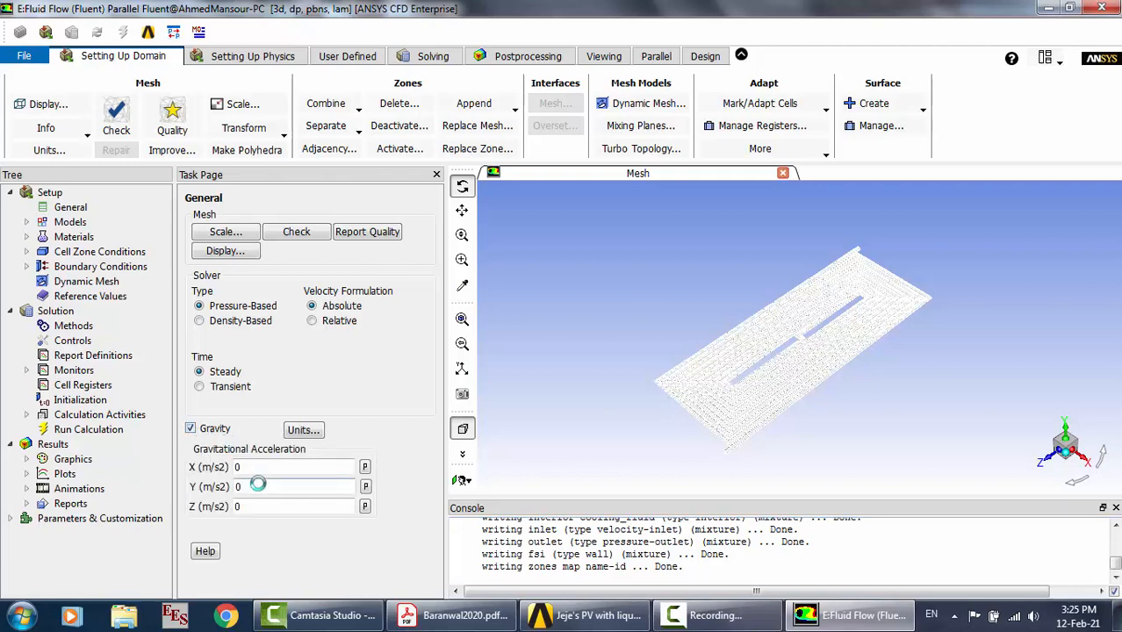
{"action": "left_click", "coordinate": [207, 436]}
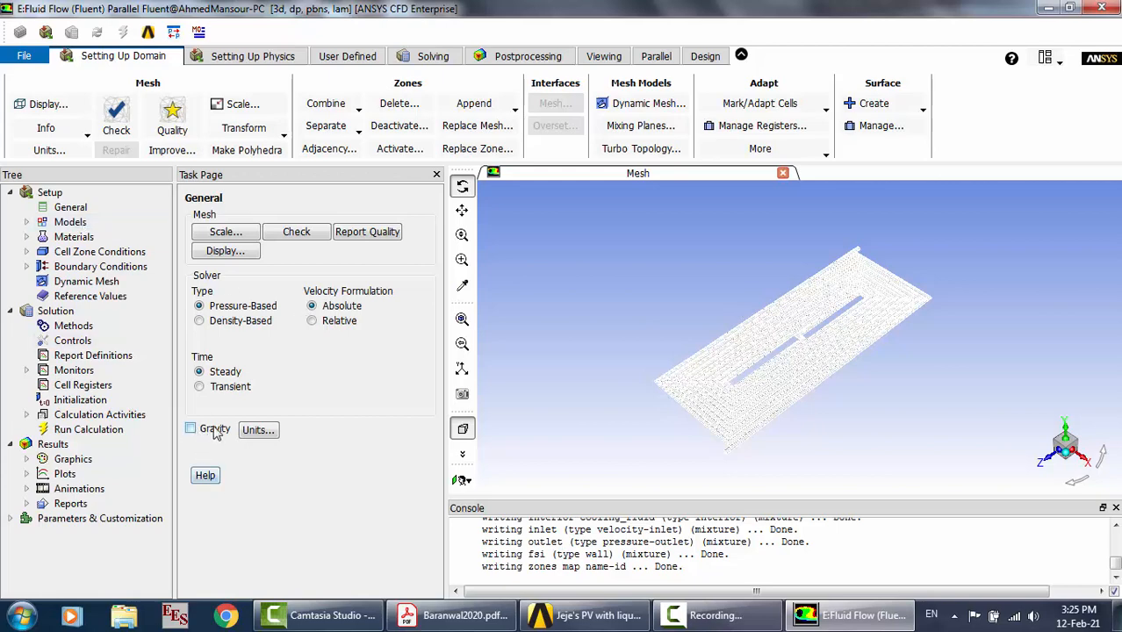
{"action": "left_click", "coordinate": [26, 222]}
{"action": "left_click", "coordinate": [98, 253]}
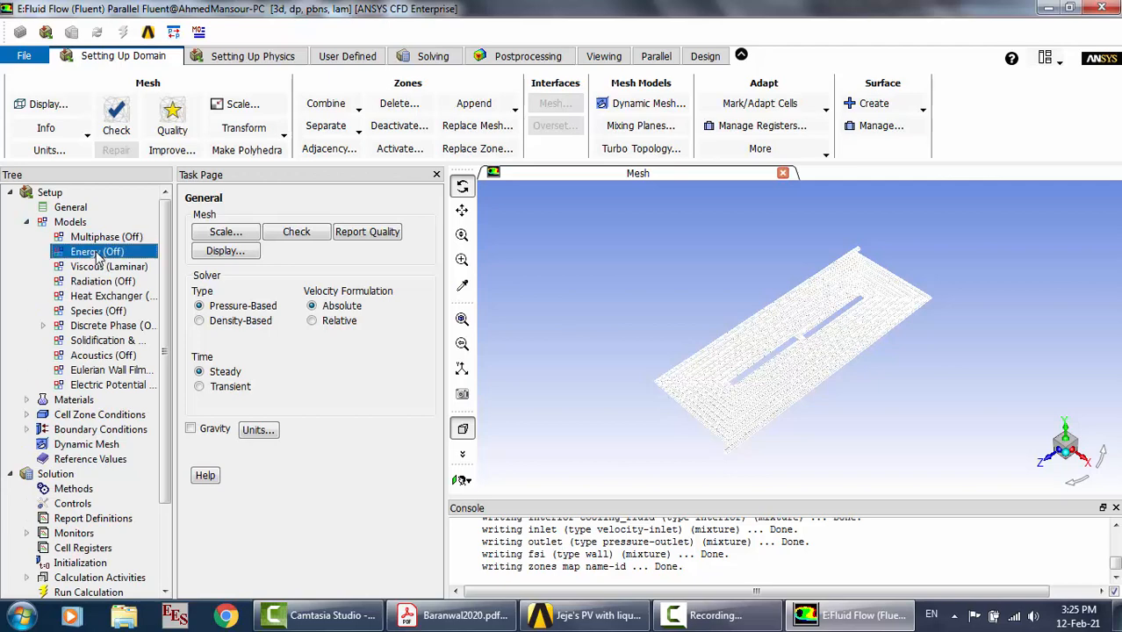
{"action": "double_click", "coordinate": [99, 253]}
{"action": "left_click", "coordinate": [268, 367]}
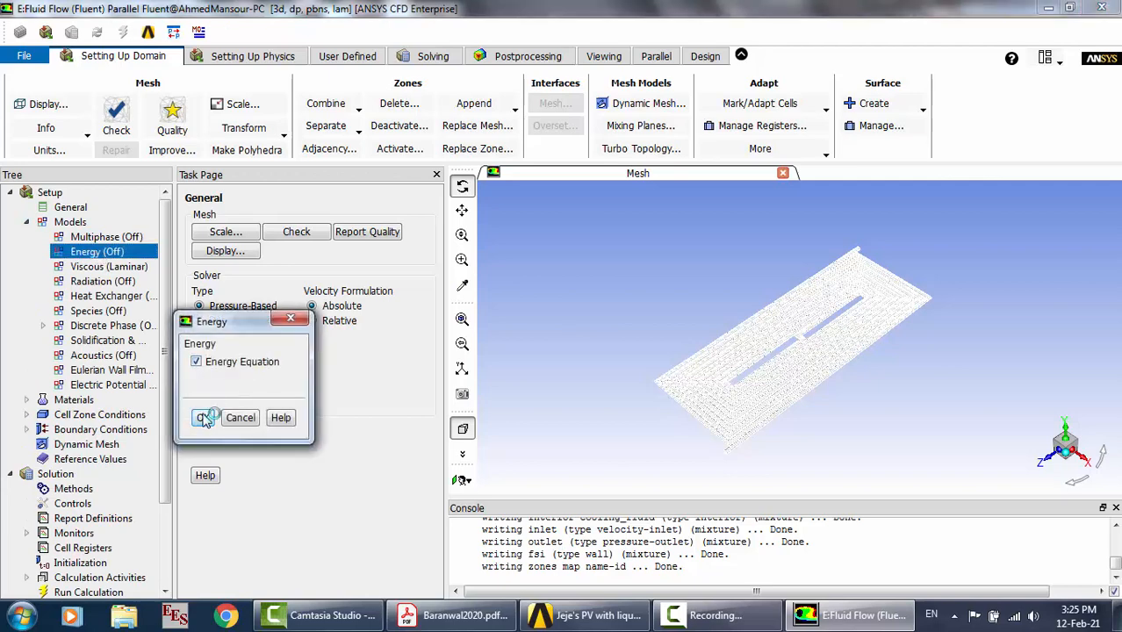
{"action": "left_click", "coordinate": [204, 419]}
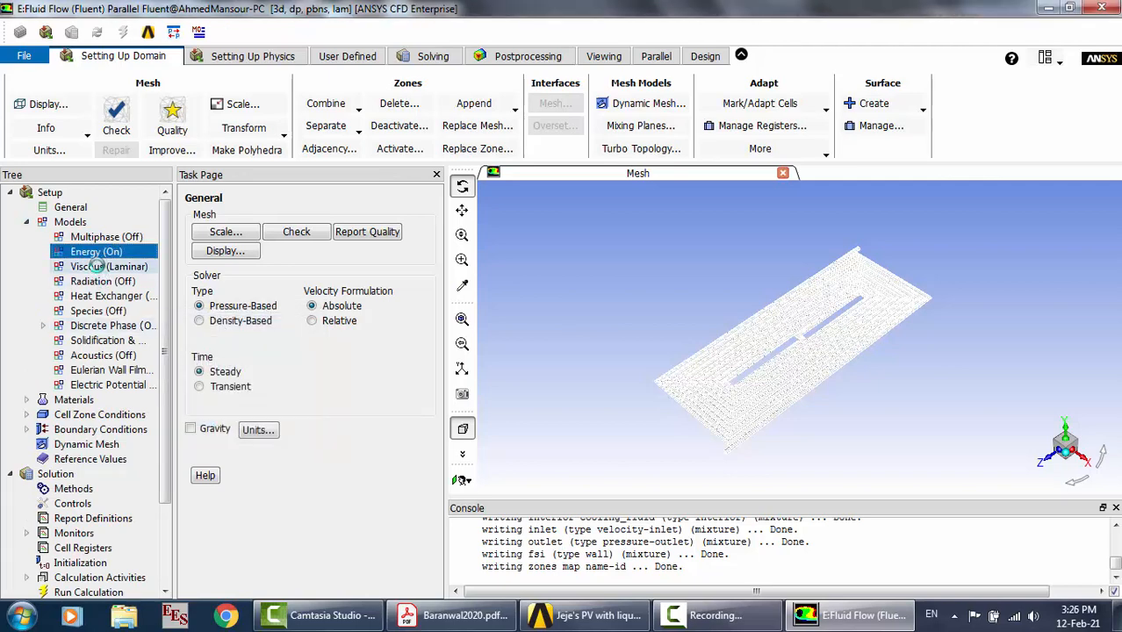
Consult the PDF's turbulence conditions and set Fluent's viscous model to Standard k-epsilon with Enhanced Wall Treatment
{"action": "left_click", "coordinate": [98, 267]}
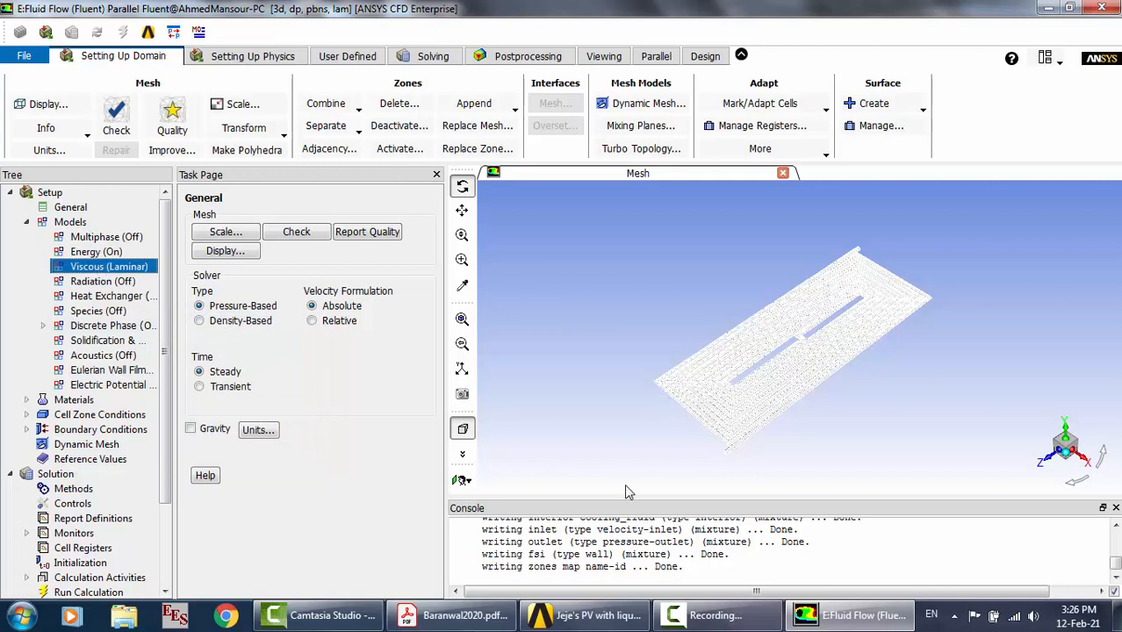
{"action": "left_click", "coordinate": [479, 608]}
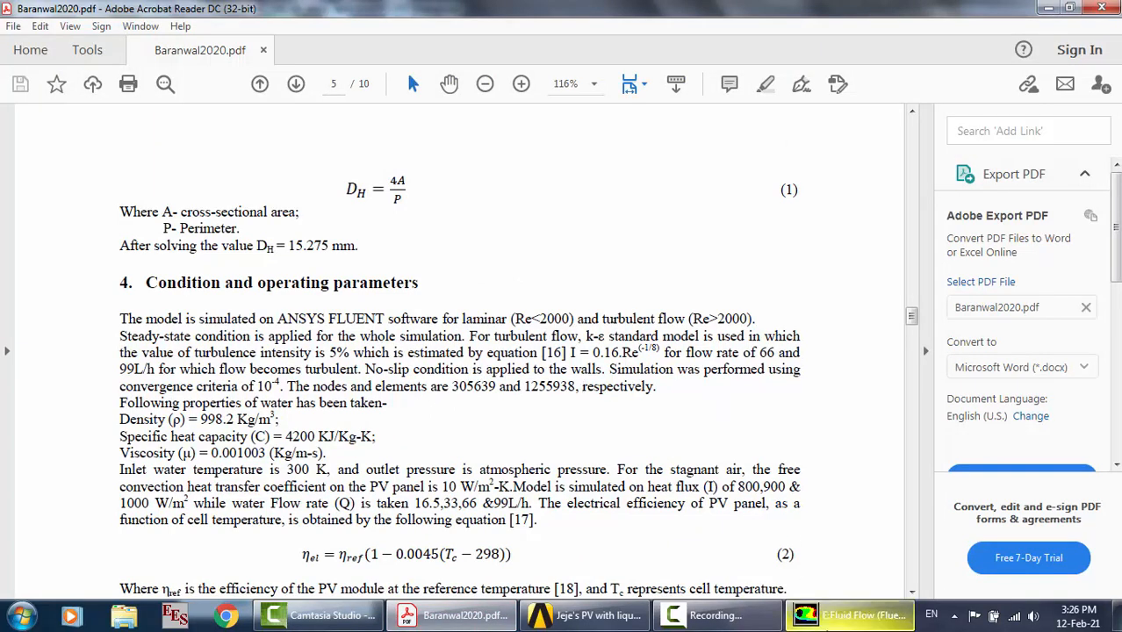
{"action": "left_click", "coordinate": [850, 614]}
{"action": "left_click", "coordinate": [246, 405]}
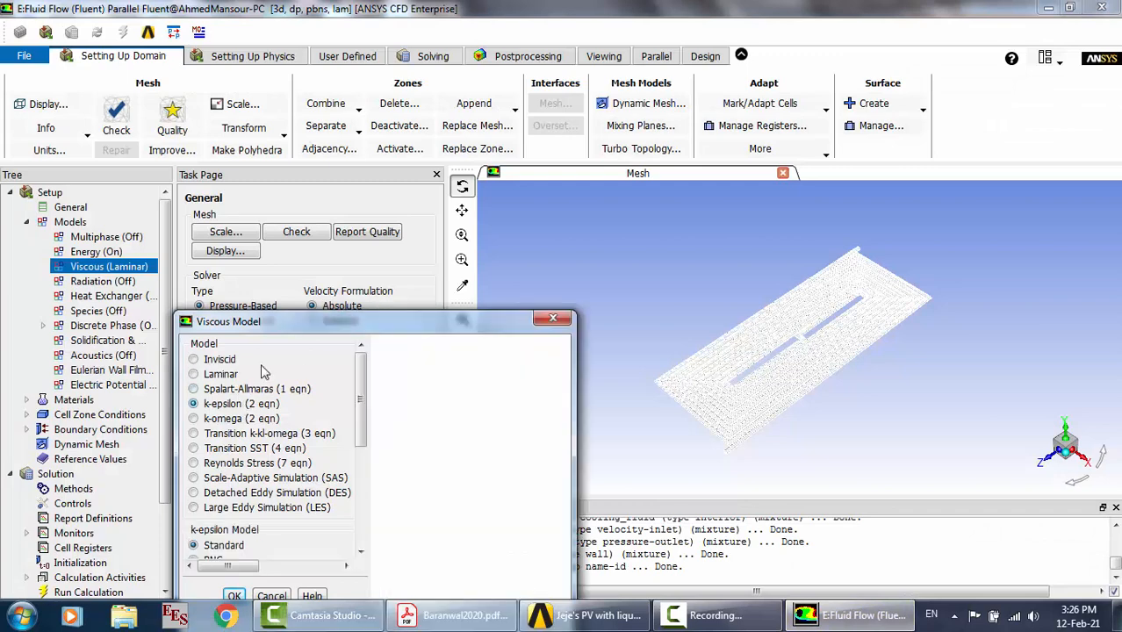
{"action": "left_click_drag", "start_coordinate": [290, 319], "coordinate": [336, 82]}
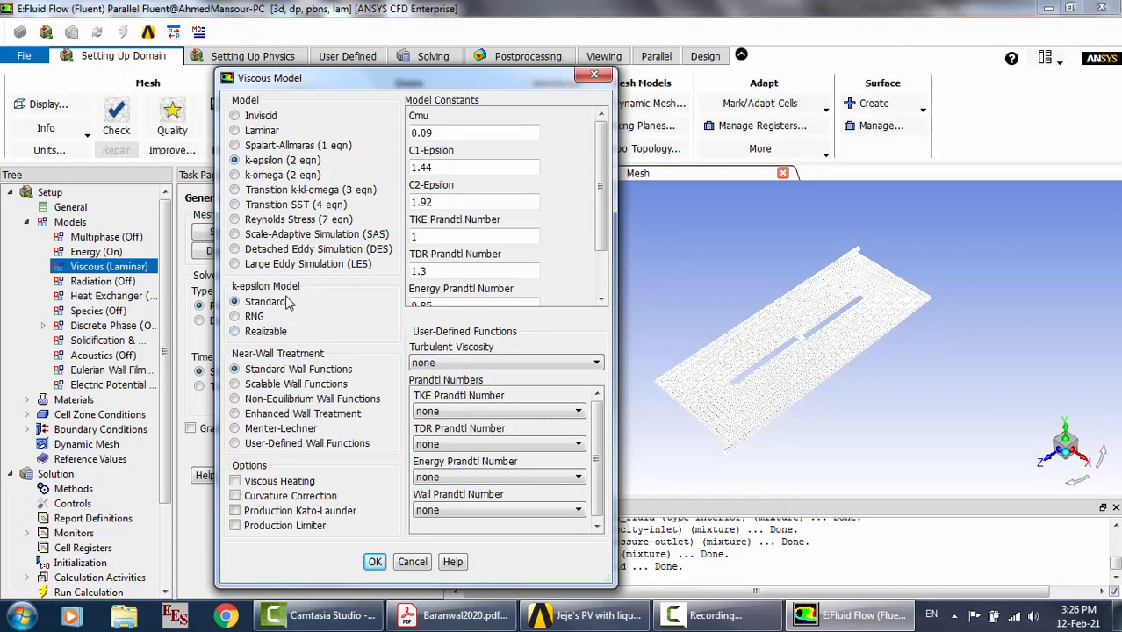
{"action": "left_click", "coordinate": [281, 417]}
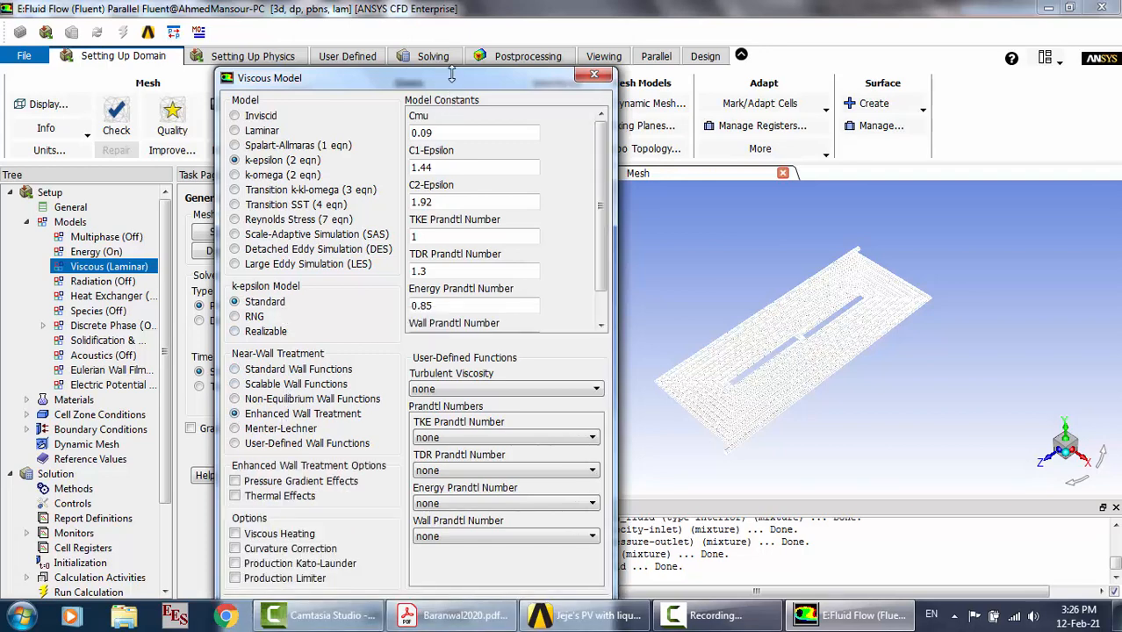
{"action": "left_click_drag", "start_coordinate": [452, 74], "coordinate": [464, 37]}
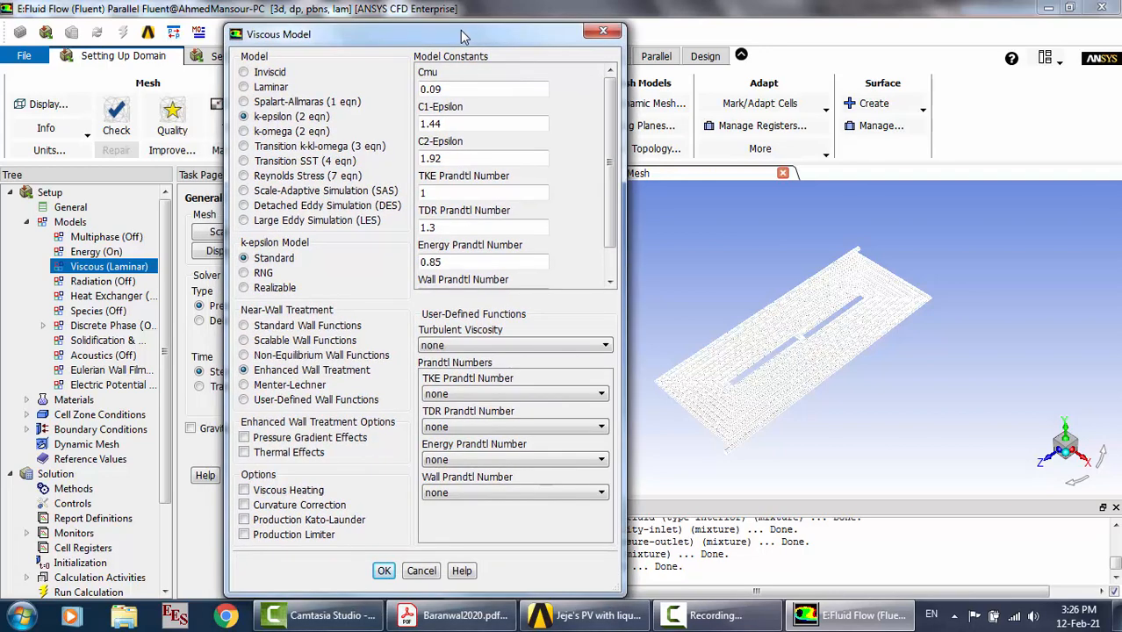
{"action": "left_click", "coordinate": [384, 571]}
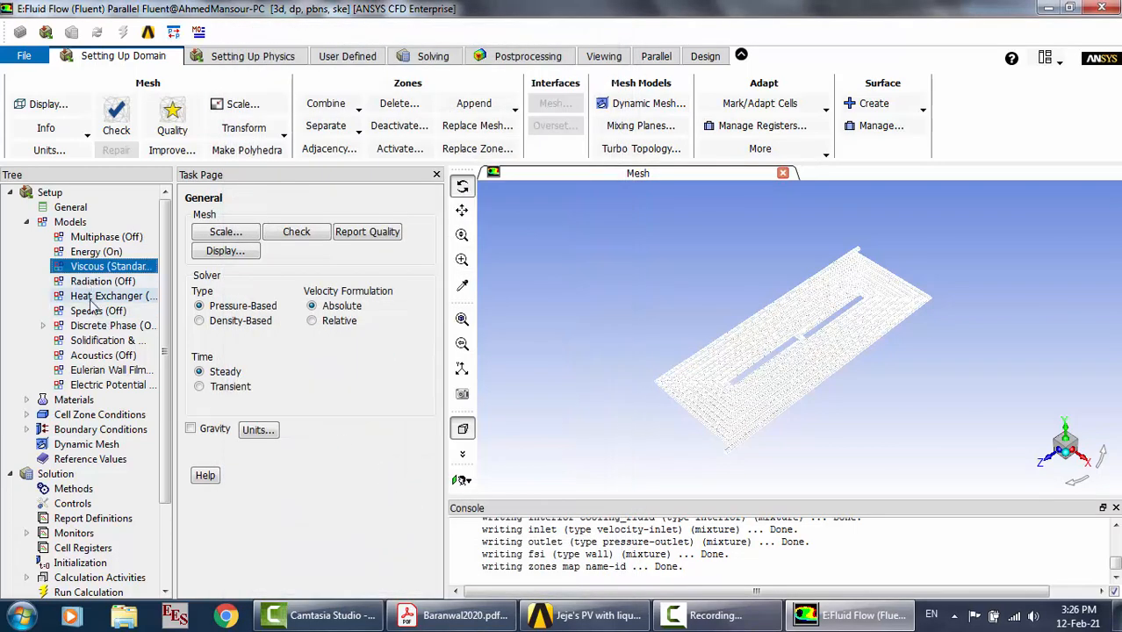
Copy water-liquid (h2o<l>) from the Fluent Database into the case's fluid materials
{"action": "left_click", "coordinate": [85, 402]}
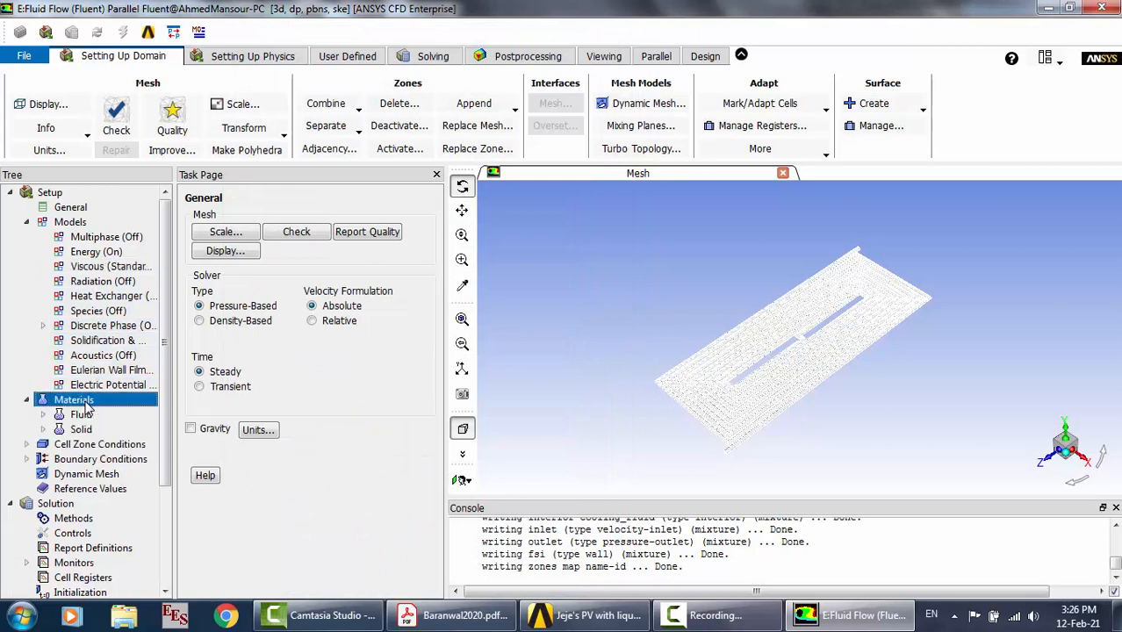
{"action": "left_click", "coordinate": [224, 538]}
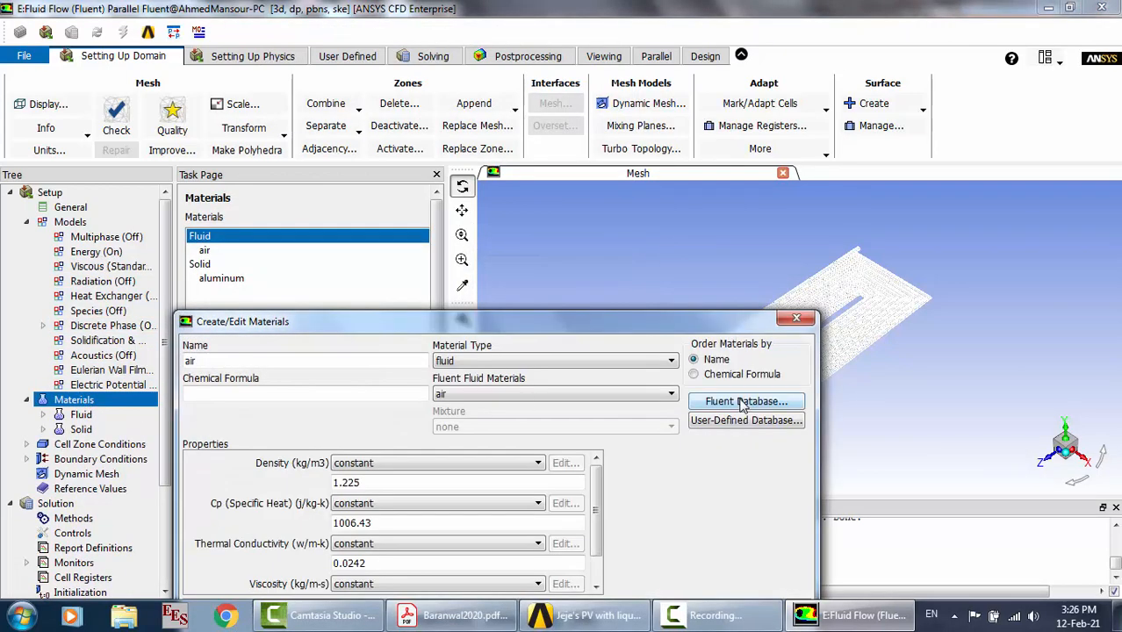
{"action": "left_click", "coordinate": [740, 400]}
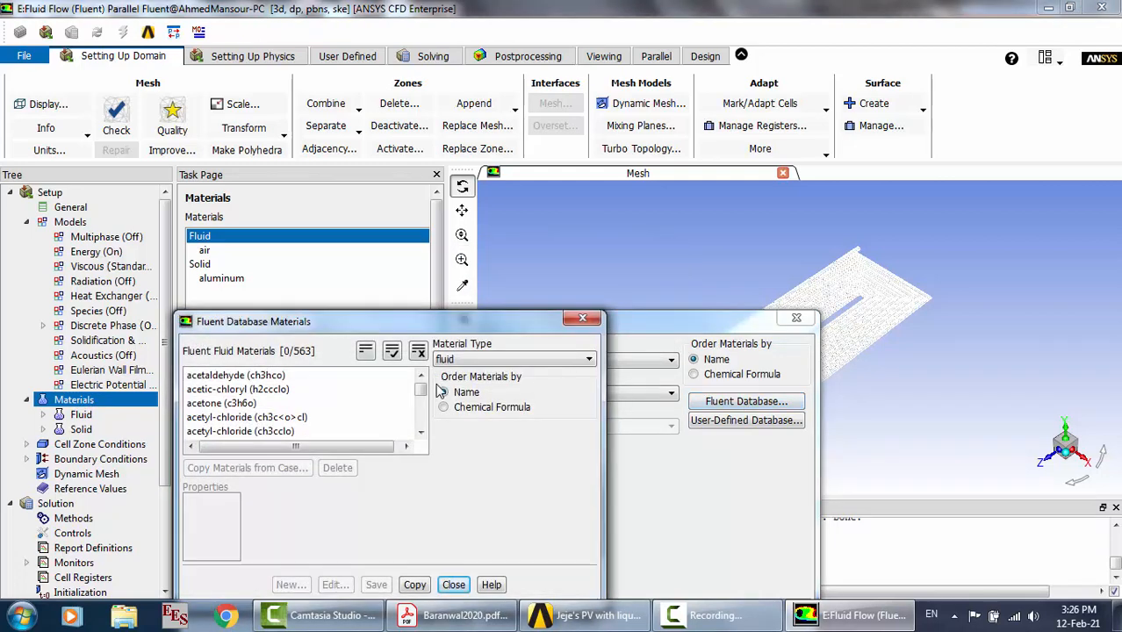
{"action": "left_click_drag", "start_coordinate": [420, 389], "coordinate": [424, 437]}
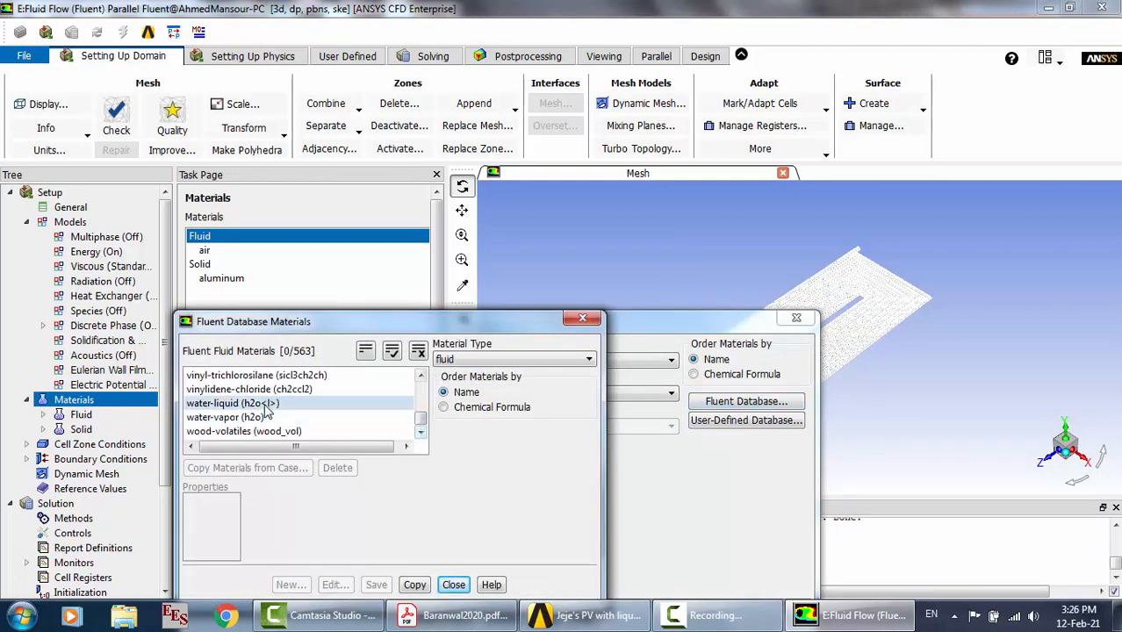
{"action": "left_click", "coordinate": [233, 403]}
{"action": "left_click_drag", "start_coordinate": [514, 321], "coordinate": [535, 151]}
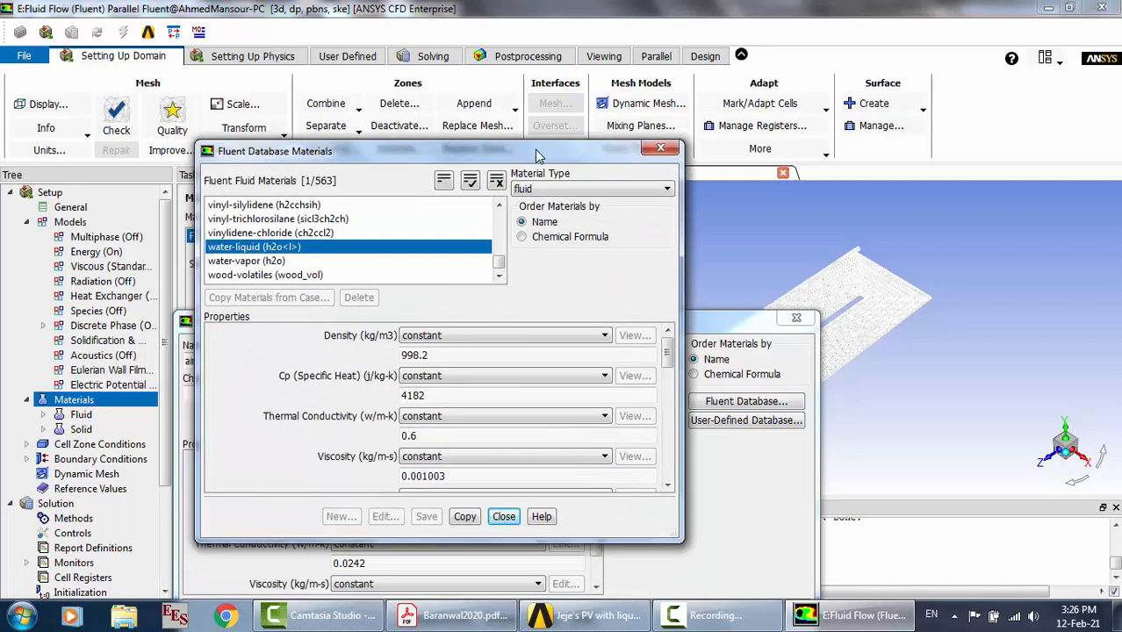
{"action": "left_click", "coordinate": [466, 518]}
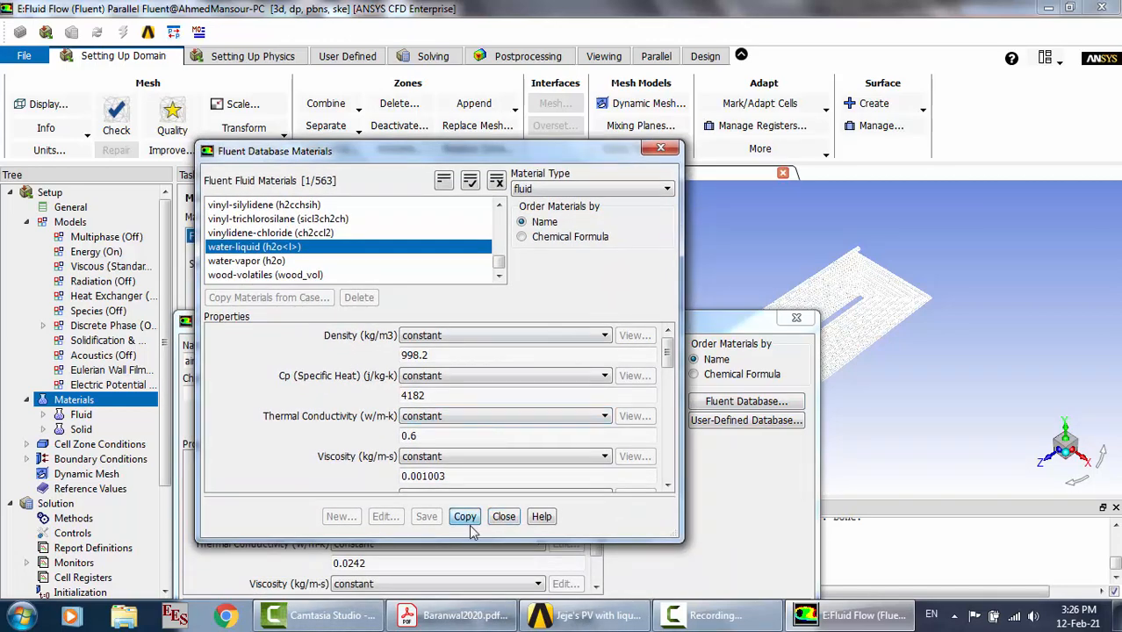
{"action": "left_click", "coordinate": [506, 518]}
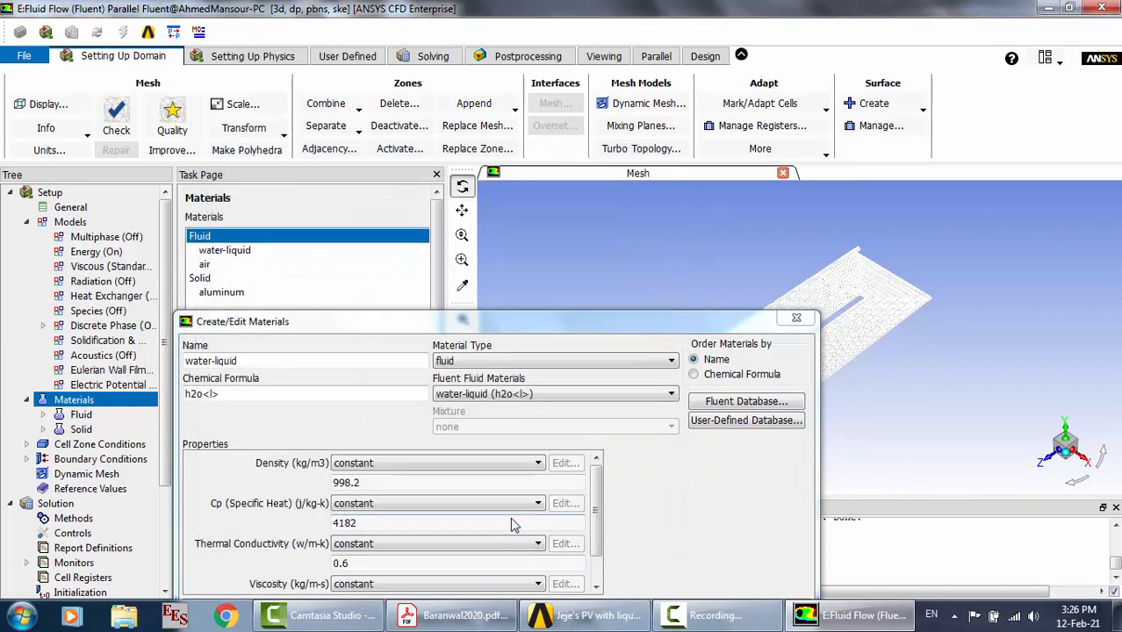
{"action": "left_click", "coordinate": [797, 318]}
Check the water density, specific heat and viscosity in the reference PDF in Acrobat Reader and return to Fluent
{"action": "left_click", "coordinate": [452, 616]}
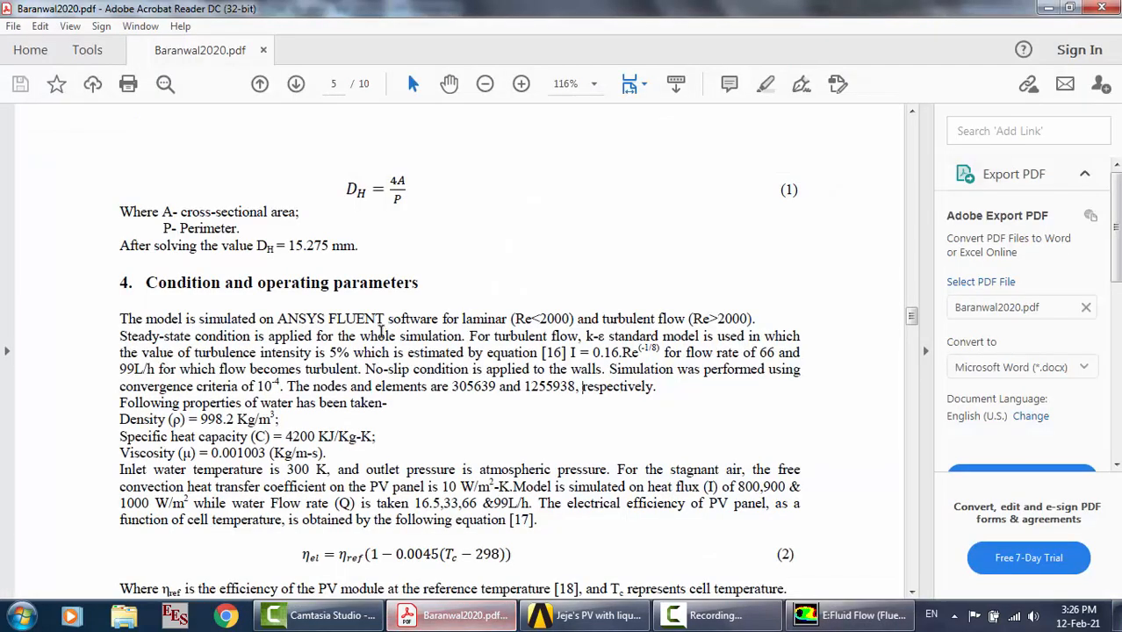
{"action": "scroll", "coordinate": [213, 434], "scroll_direction": "down", "scroll_amount": 1}
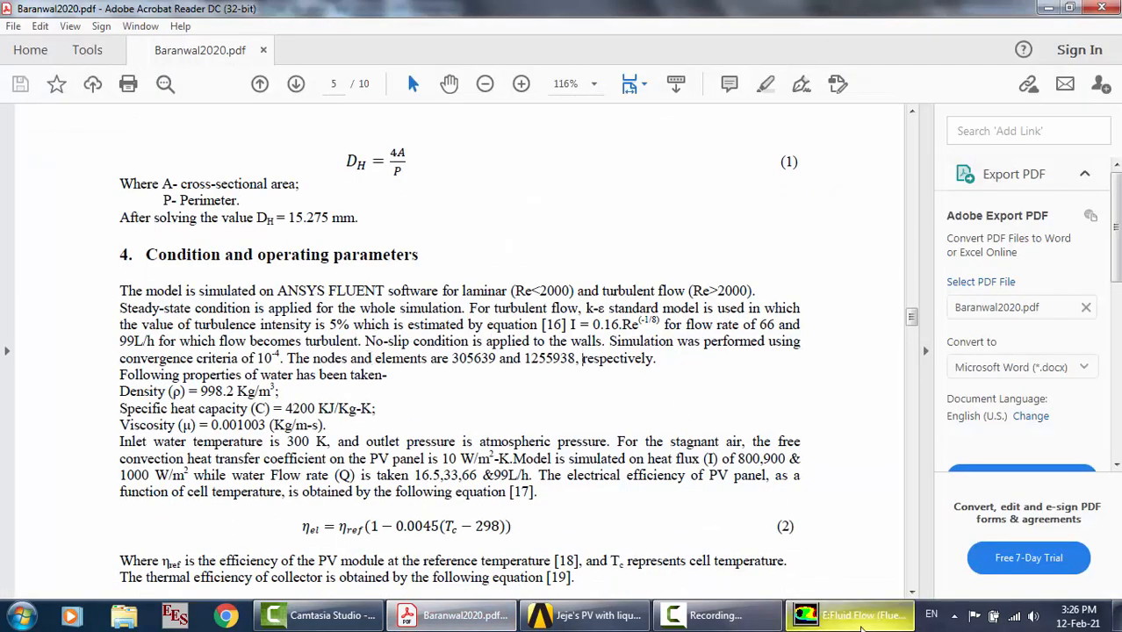
{"action": "left_click", "coordinate": [848, 616]}
Assign water-liquid as the material of the cooling_fluid cell zone
{"action": "left_click", "coordinate": [88, 444]}
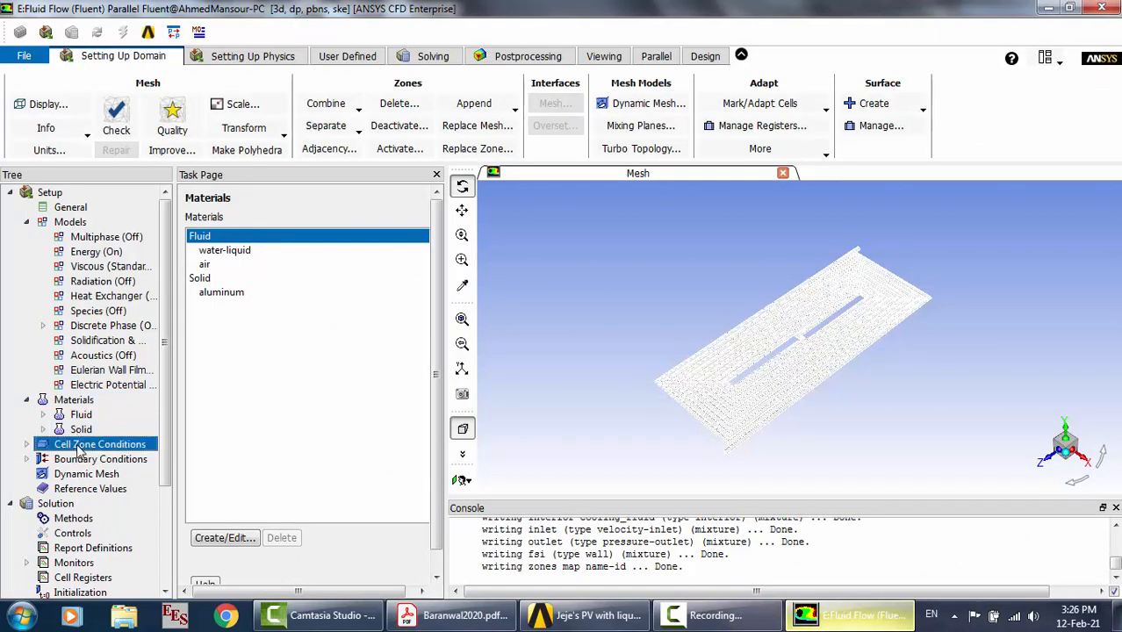
{"action": "left_click", "coordinate": [263, 246]}
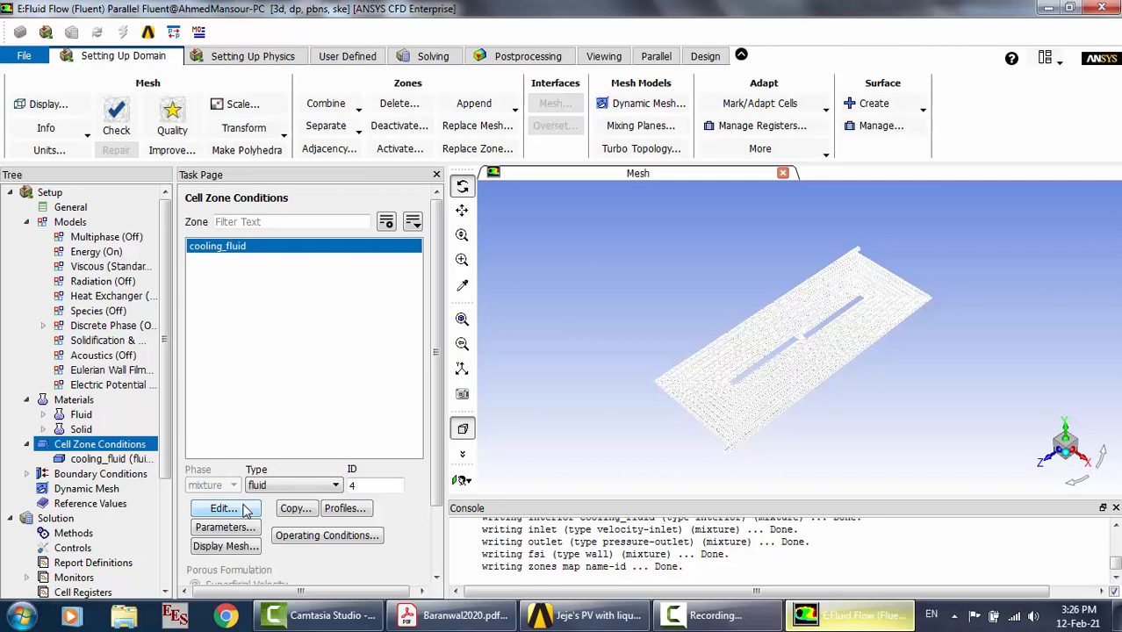
{"action": "left_click", "coordinate": [247, 511]}
{"action": "left_click", "coordinate": [356, 382]}
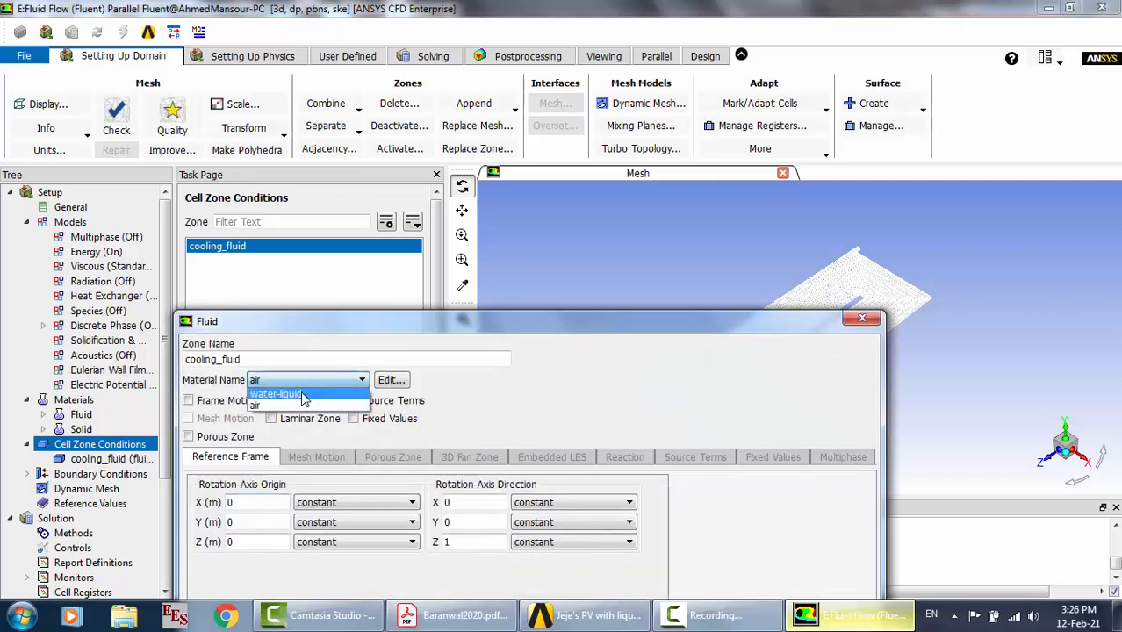
{"action": "left_click", "coordinate": [303, 401]}
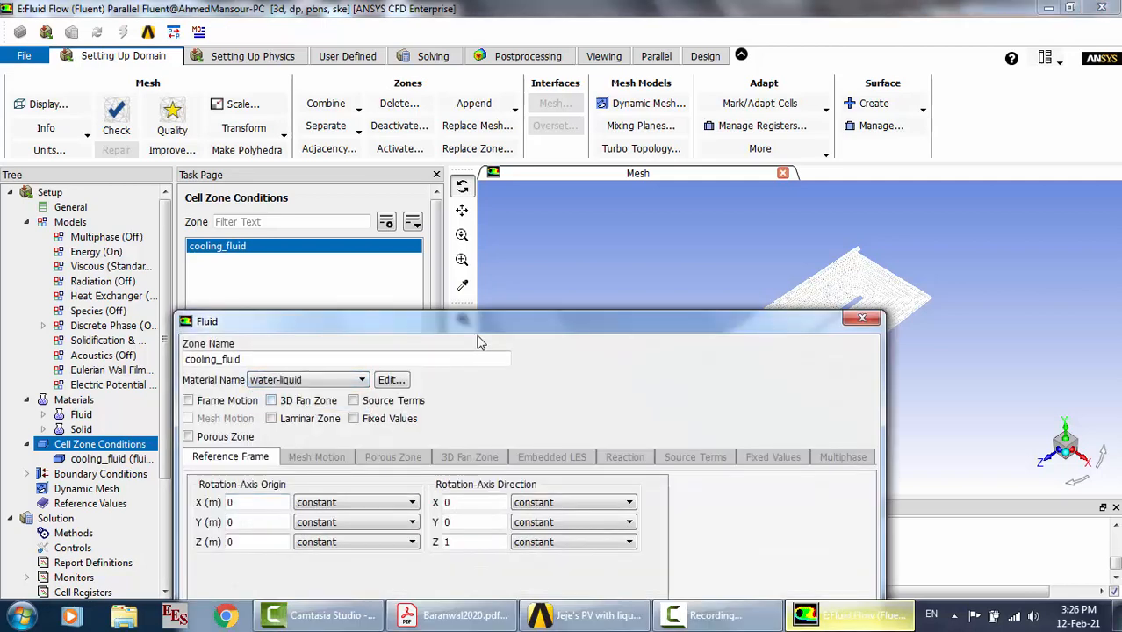
{"action": "left_click_drag", "start_coordinate": [475, 325], "coordinate": [481, 172]}
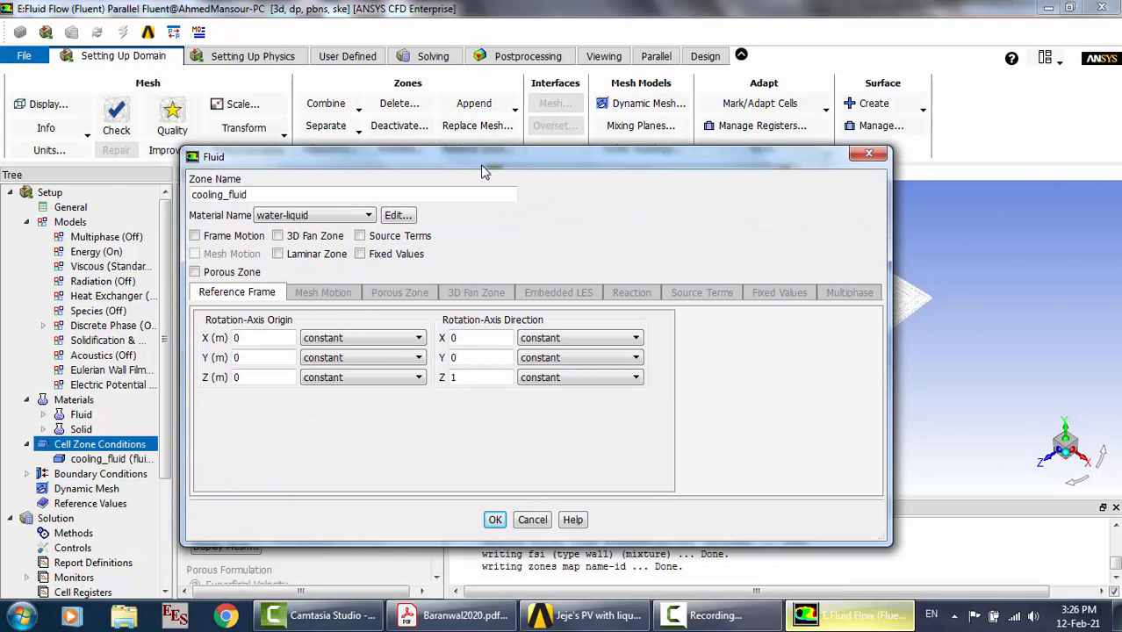
{"action": "left_click", "coordinate": [496, 520]}
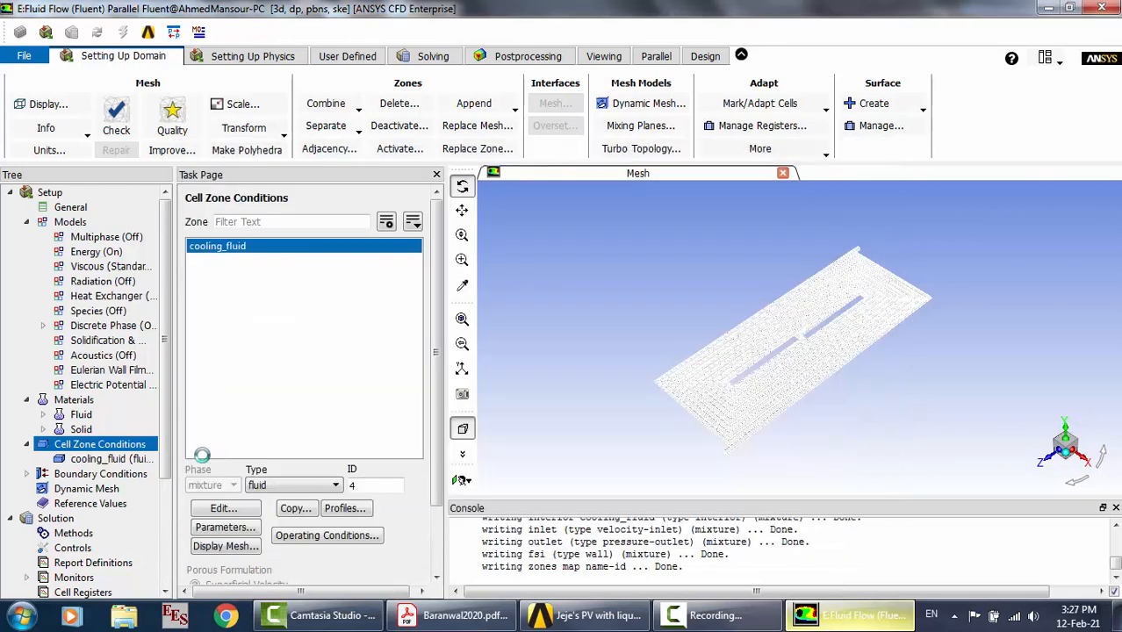
Change the inlet boundary's type to mass-flow-inlet
{"action": "double_click", "coordinate": [95, 475]}
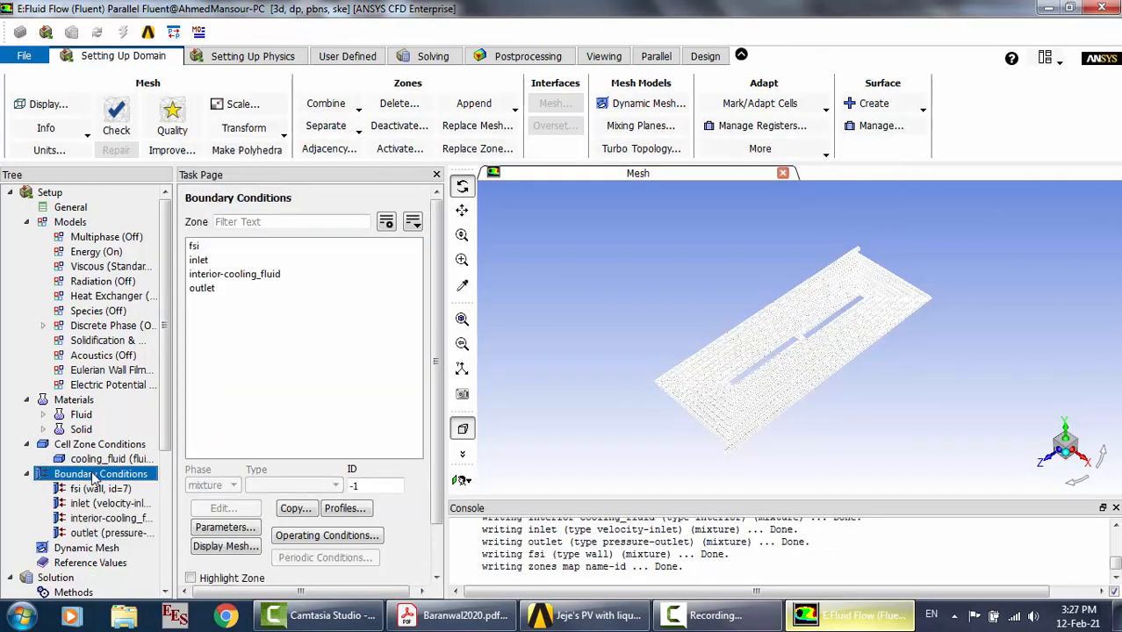
{"action": "left_click", "coordinate": [272, 262]}
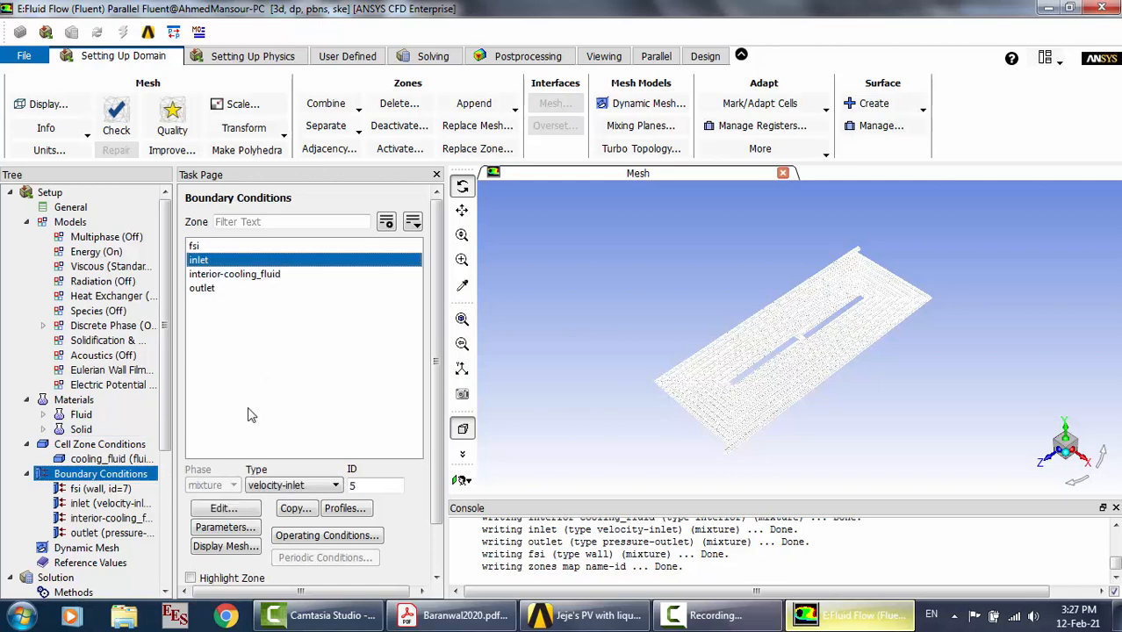
{"action": "left_click", "coordinate": [274, 487]}
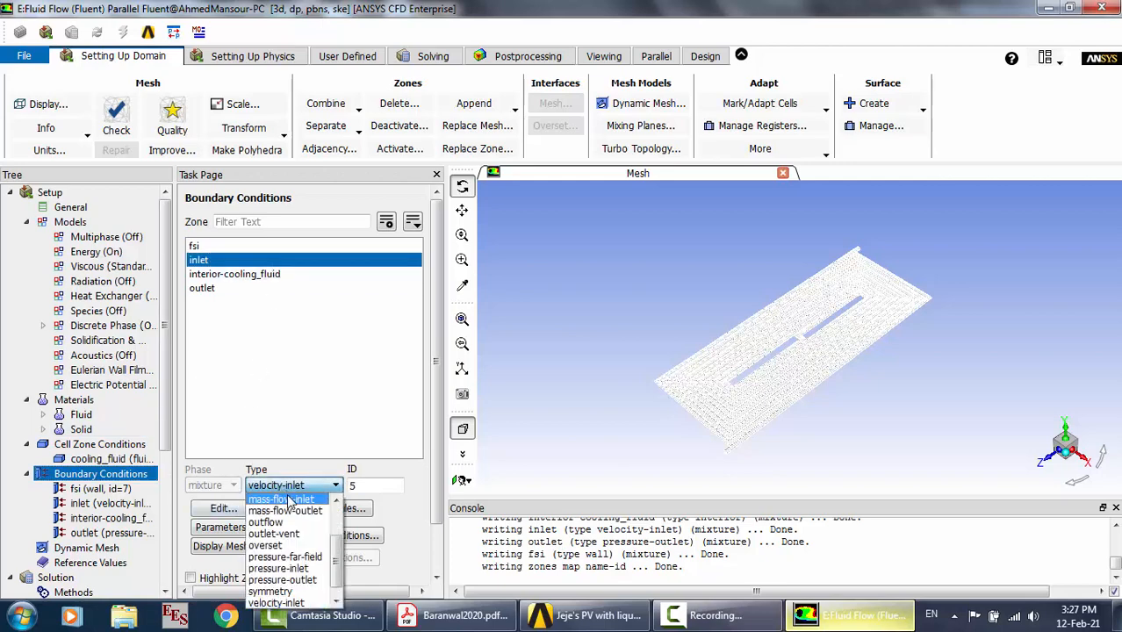
{"action": "left_click", "coordinate": [289, 498]}
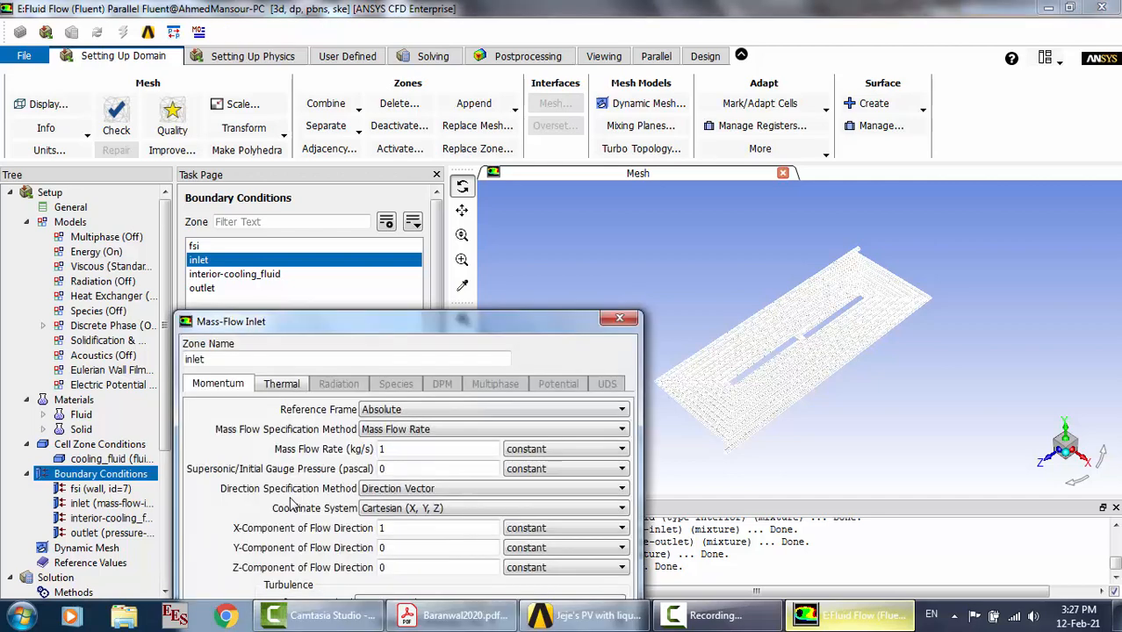
{"action": "left_click_drag", "start_coordinate": [445, 327], "coordinate": [457, 192]}
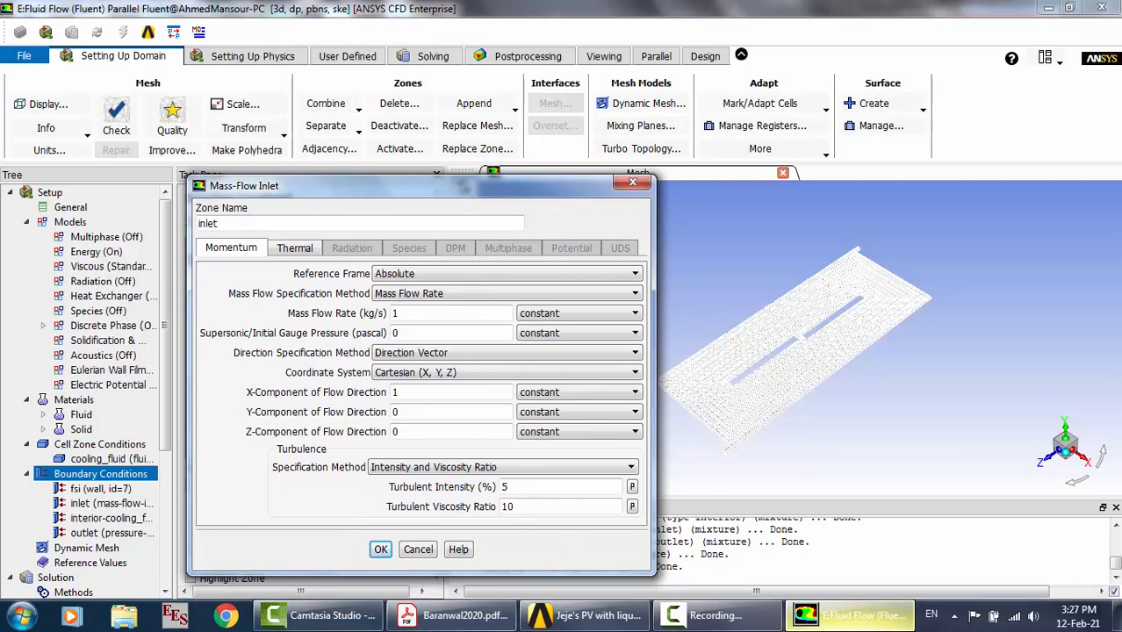
Switch to the reference PDF in Acrobat Reader and look through the results section for the simulated water flow rate
{"action": "left_click", "coordinate": [452, 616]}
{"action": "scroll", "coordinate": [502, 395], "scroll_direction": "down", "scroll_amount": 10}
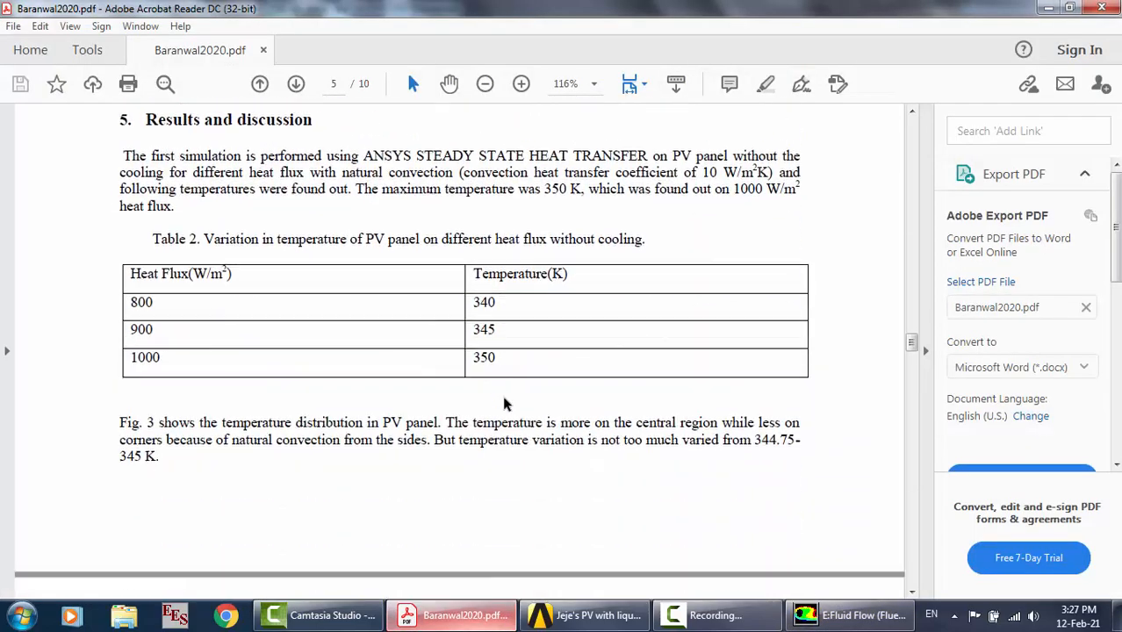
{"action": "scroll", "coordinate": [505, 404], "scroll_direction": "down", "scroll_amount": 20}
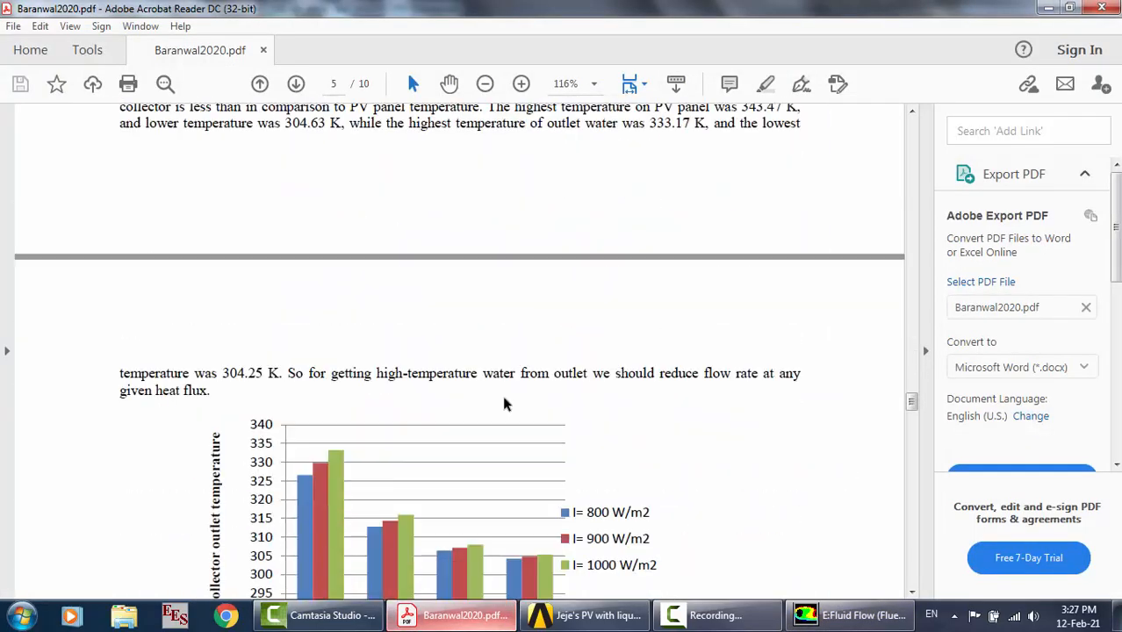
{"action": "scroll", "coordinate": [505, 404], "scroll_direction": "down", "scroll_amount": 6}
{"action": "scroll", "coordinate": [505, 404], "scroll_direction": "up", "scroll_amount": 3}
{"action": "scroll", "coordinate": [505, 404], "scroll_direction": "down", "scroll_amount": 4}
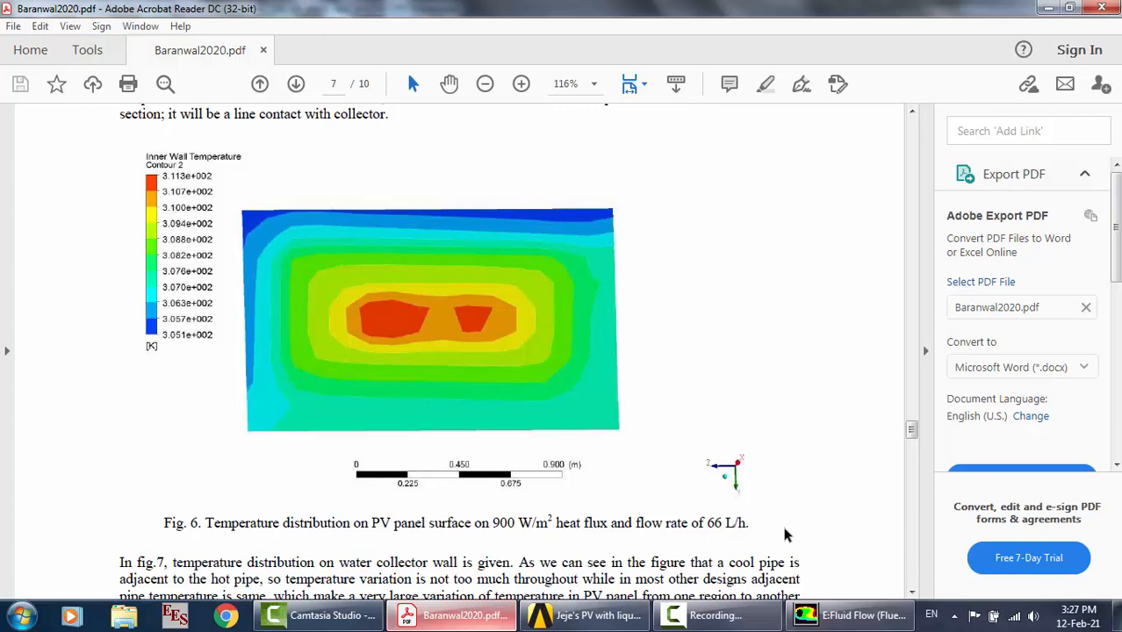
Open Unit Converter Pro and convert a flow of 66 liters/hour to cubic meters per second, closing the converter when done
{"action": "left_click", "coordinate": [21, 616]}
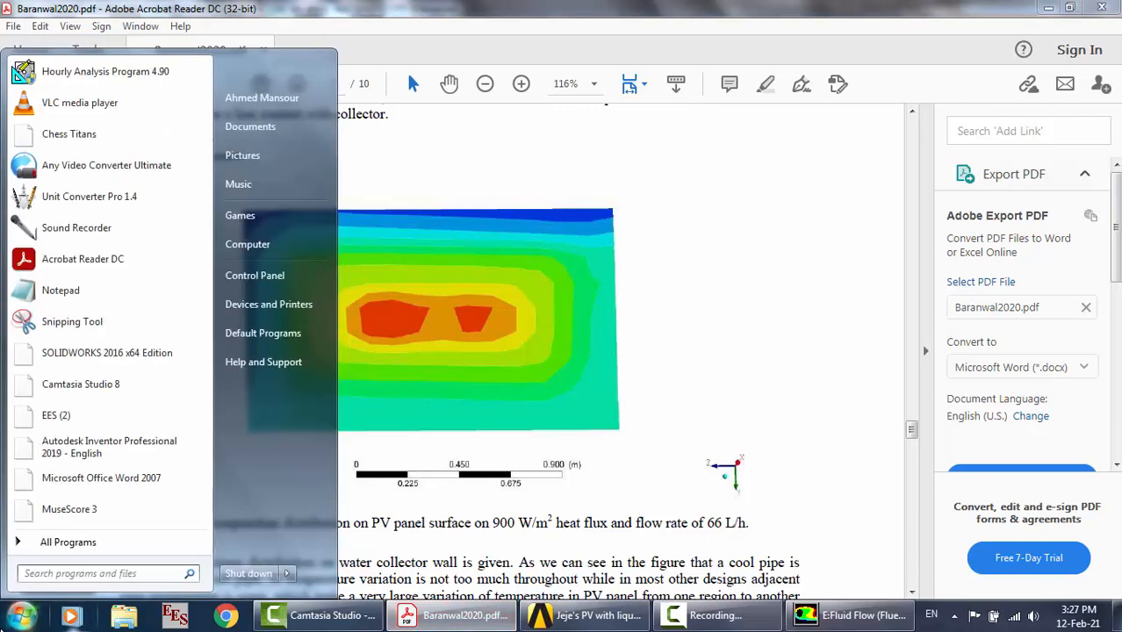
{"action": "left_click", "coordinate": [89, 198]}
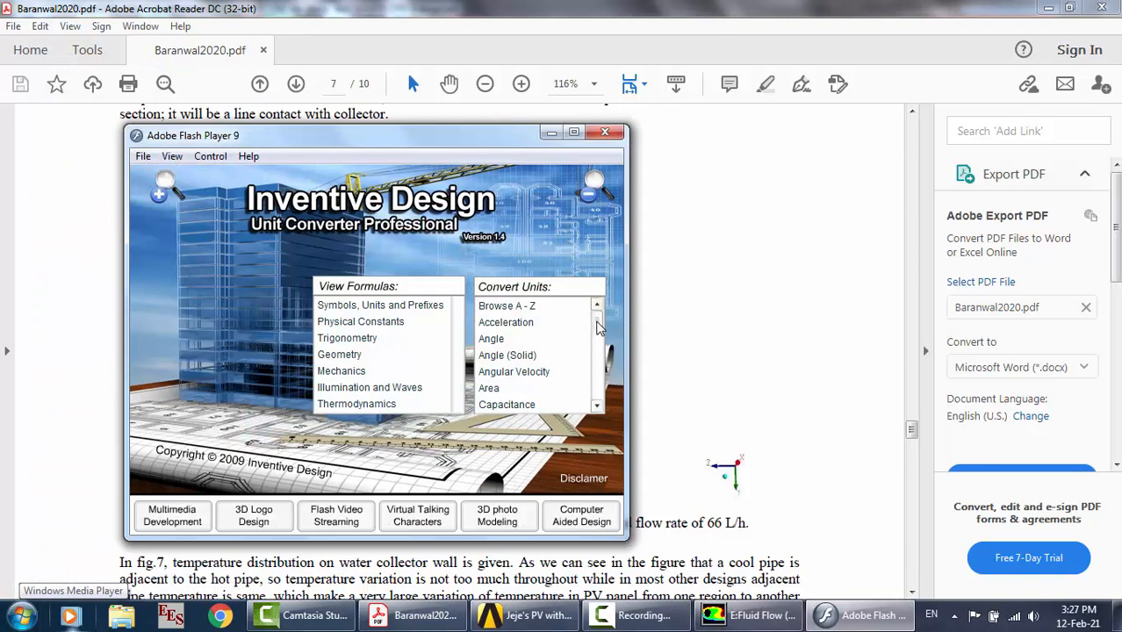
{"action": "left_click_drag", "start_coordinate": [599, 322], "coordinate": [600, 362]}
{"action": "left_click", "coordinate": [529, 354]}
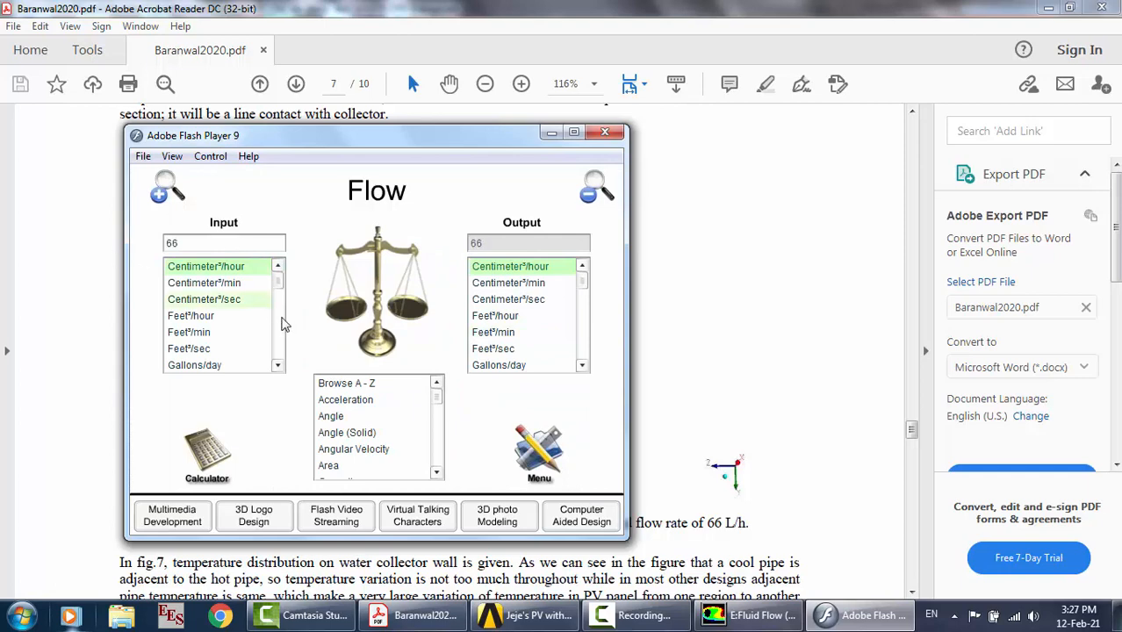
{"action": "left_click", "coordinate": [279, 337]}
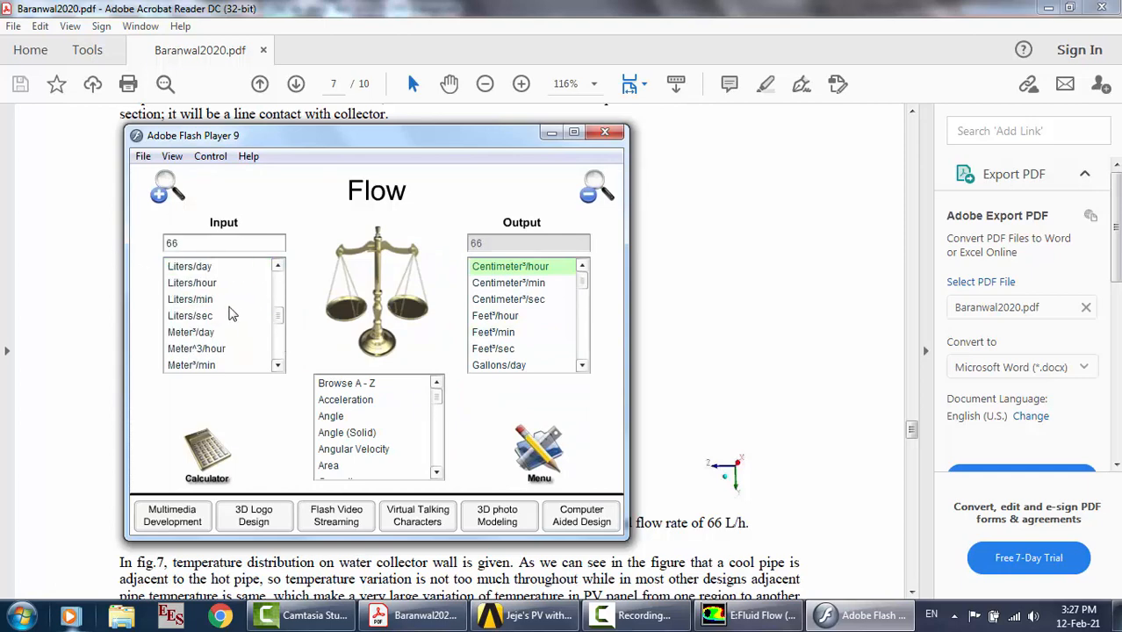
{"action": "left_click", "coordinate": [216, 287]}
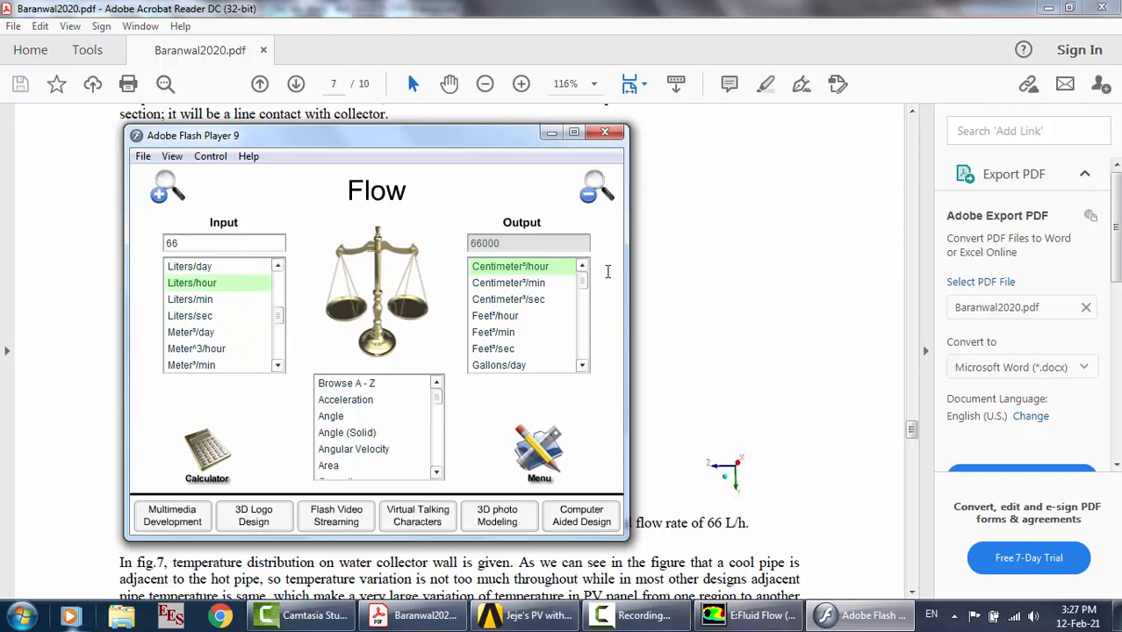
{"action": "left_click_drag", "start_coordinate": [583, 281], "coordinate": [586, 332]}
{"action": "left_click", "coordinate": [531, 332]}
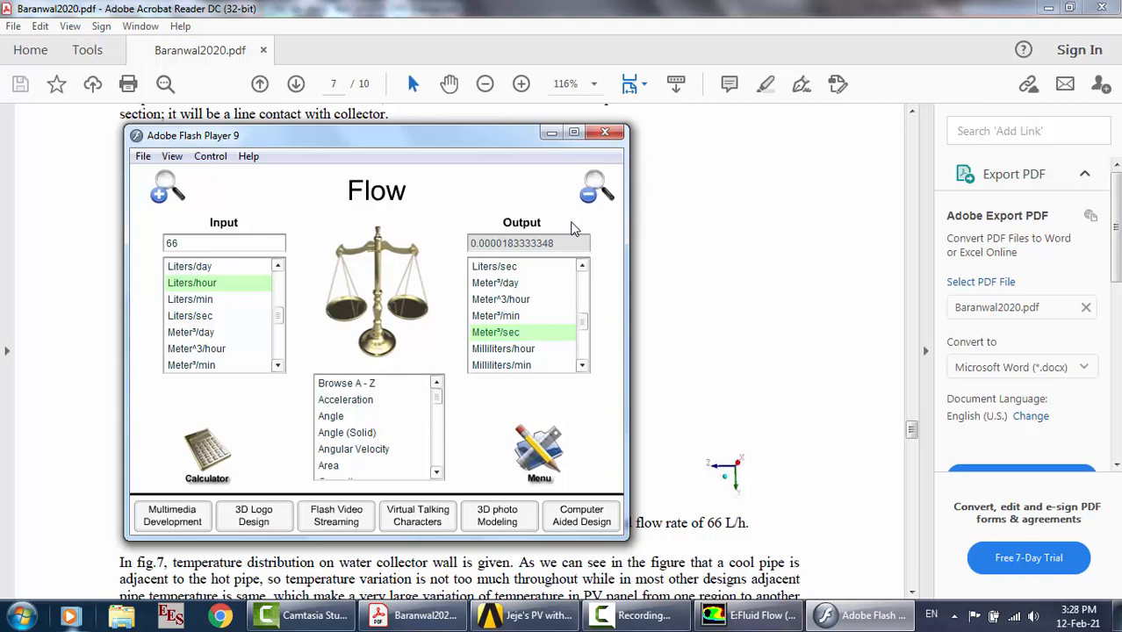
{"action": "left_click", "coordinate": [604, 132]}
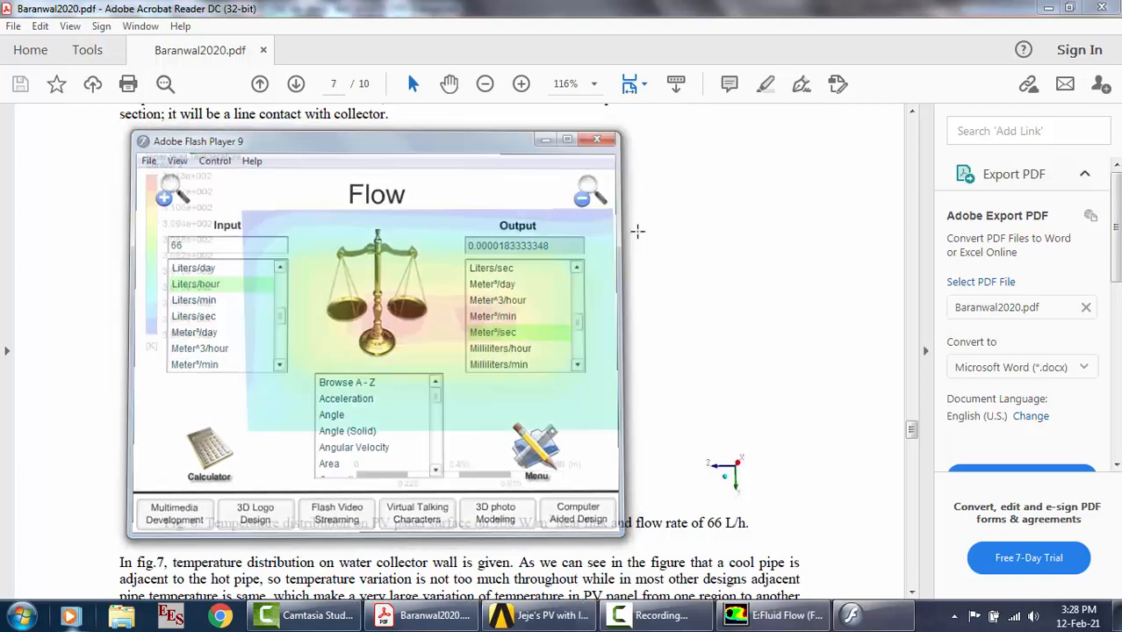
In Fluent, set the inlet's mass flow rate to 0.018 kg/s, direction Normal to Boundary, and turbulence specification Intensity and Hydraulic Diameter
{"action": "left_click", "coordinate": [843, 617]}
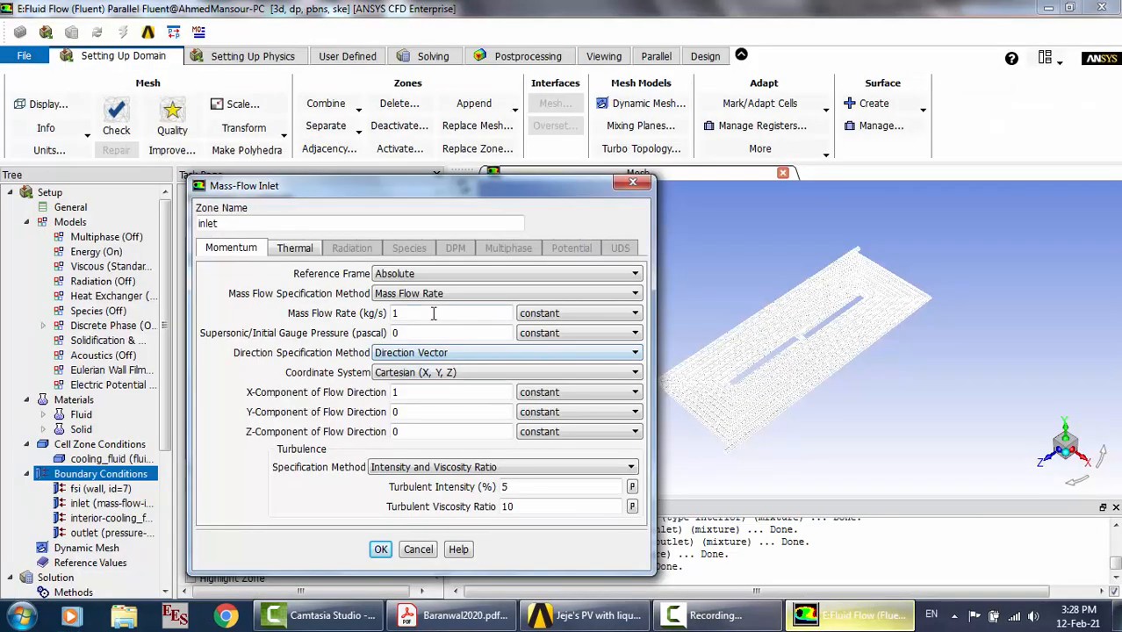
{"action": "left_click_drag", "start_coordinate": [355, 310], "coordinate": [349, 314]}
{"action": "type", "text": "0.018"}
{"action": "left_click", "coordinate": [430, 353]}
{"action": "left_click", "coordinate": [439, 380]}
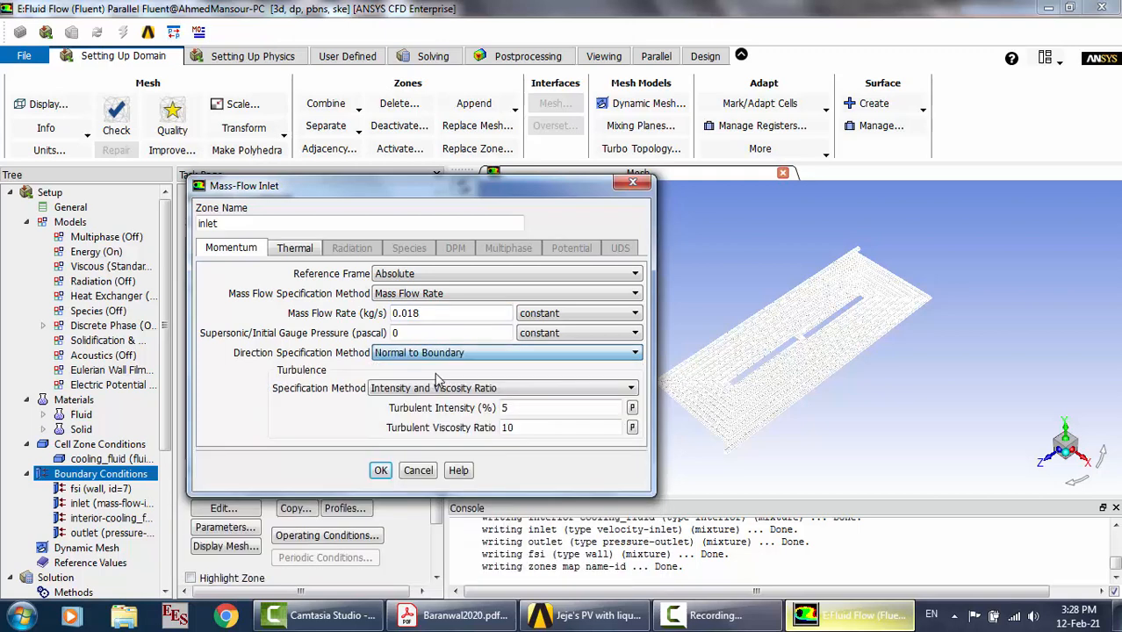
{"action": "left_click", "coordinate": [505, 392]}
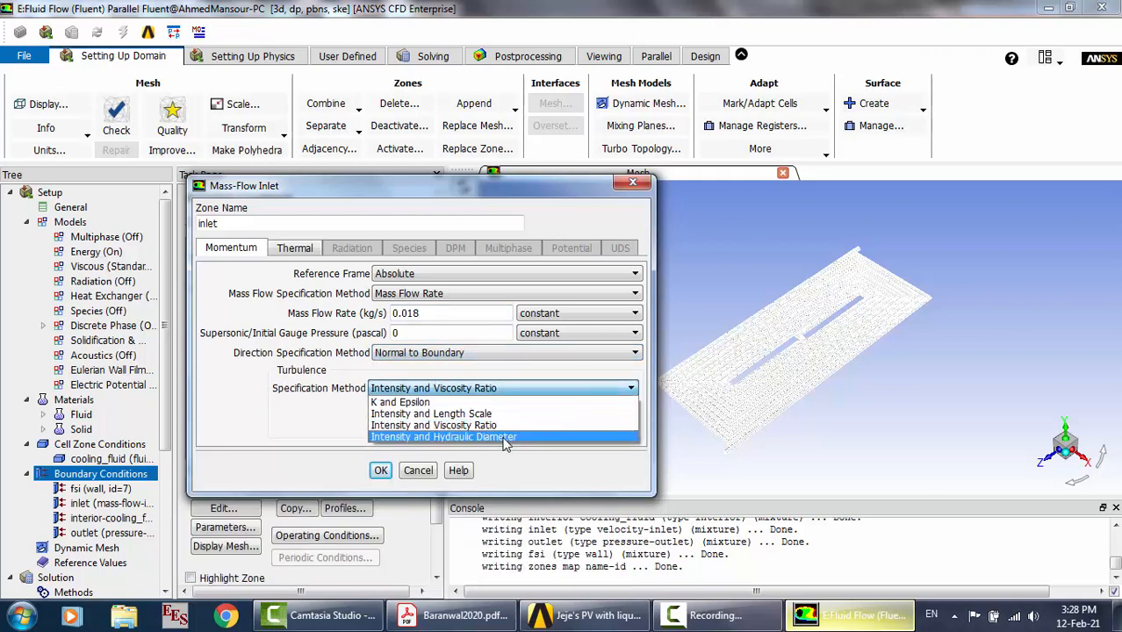
{"action": "left_click", "coordinate": [514, 433]}
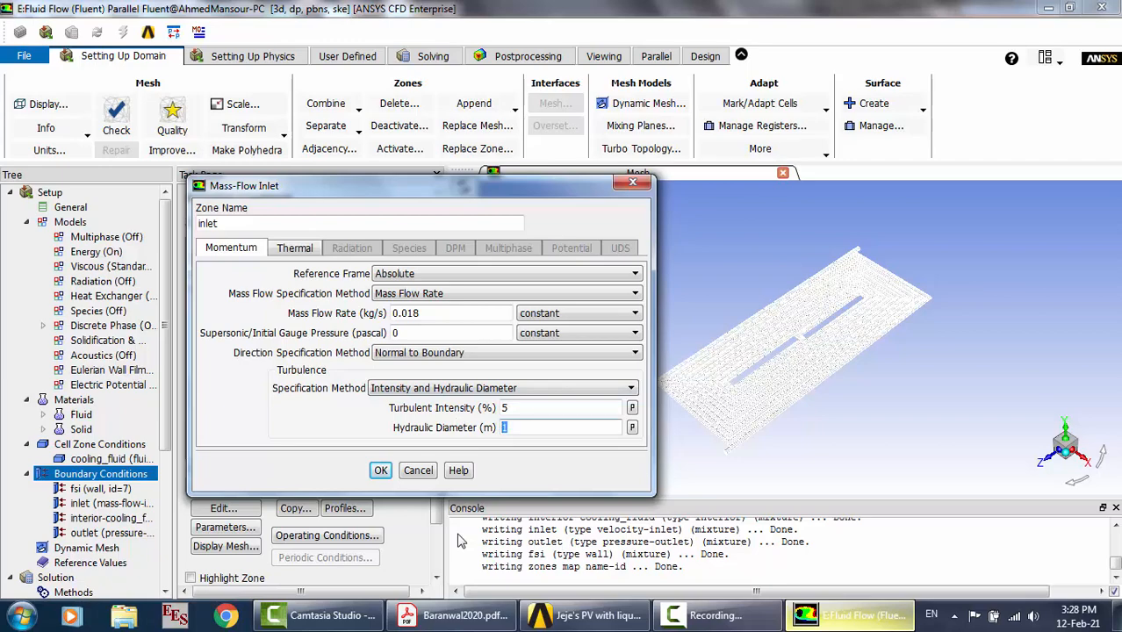
Switch to the reference PDF in Acrobat Reader, find the hydraulic diameter above section 4, and copy its value 15.275
{"action": "left_click", "coordinate": [461, 615]}
{"action": "scroll", "coordinate": [433, 318], "scroll_direction": "up", "scroll_amount": 5}
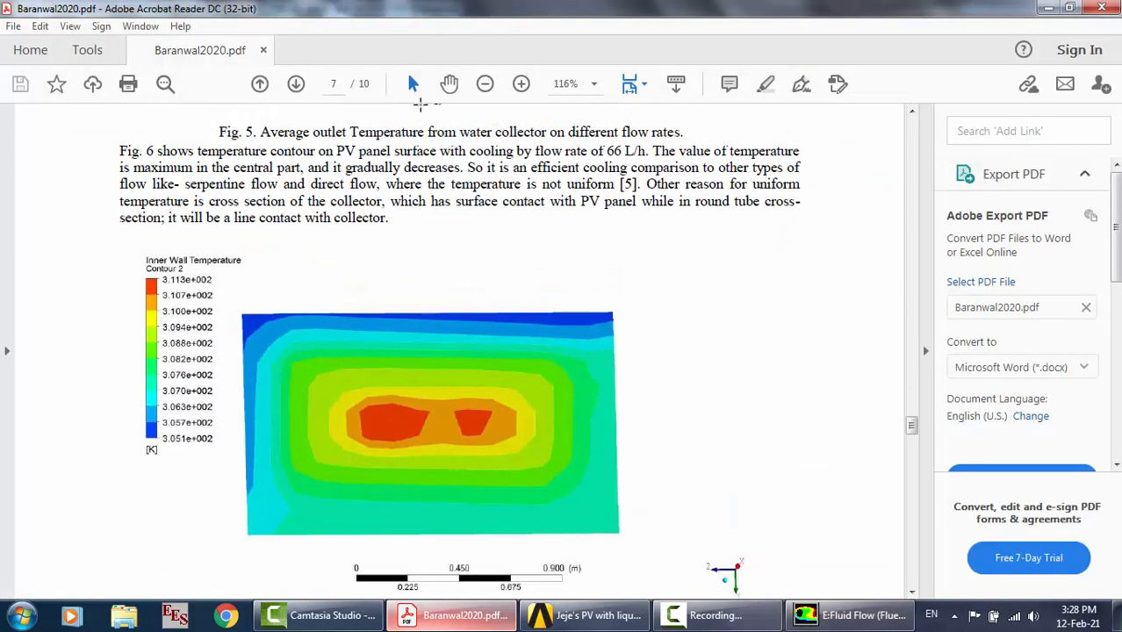
{"action": "scroll", "coordinate": [533, 272], "scroll_direction": "up", "scroll_amount": 15}
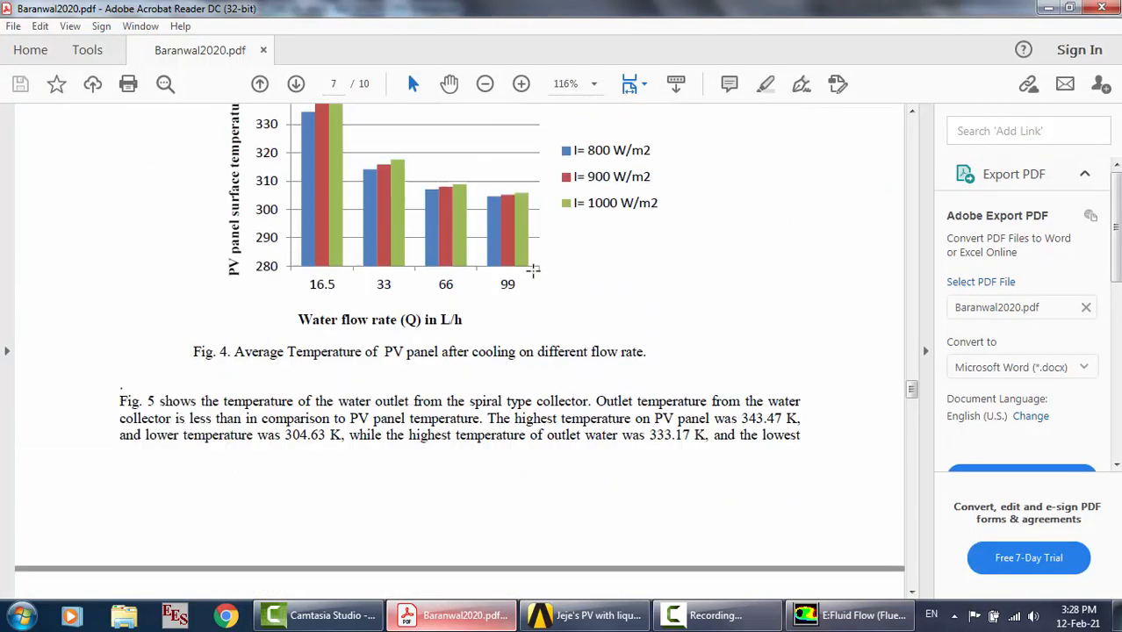
{"action": "scroll", "coordinate": [533, 272], "scroll_direction": "down", "scroll_amount": 10}
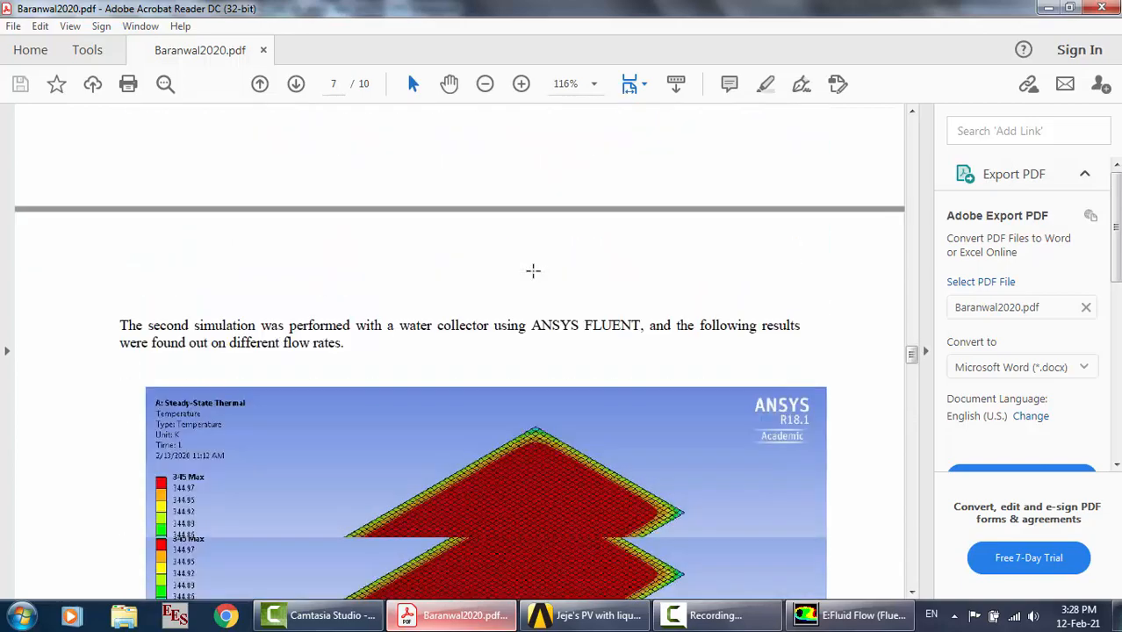
{"action": "scroll", "coordinate": [533, 273], "scroll_direction": "up", "scroll_amount": 15}
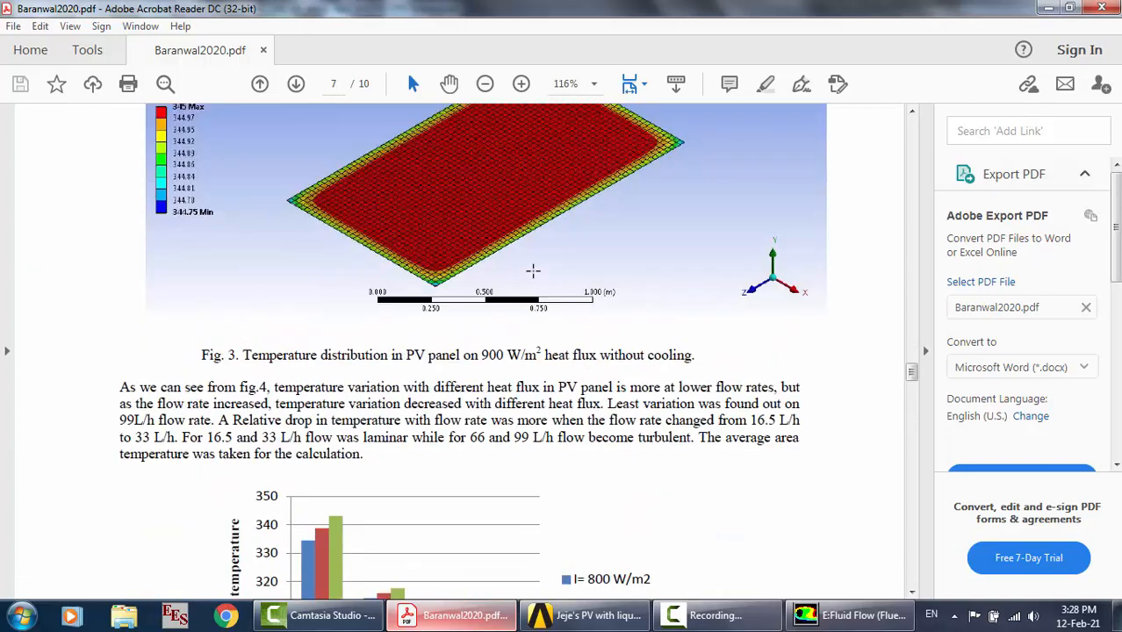
{"action": "scroll", "coordinate": [533, 272], "scroll_direction": "up", "scroll_amount": 10}
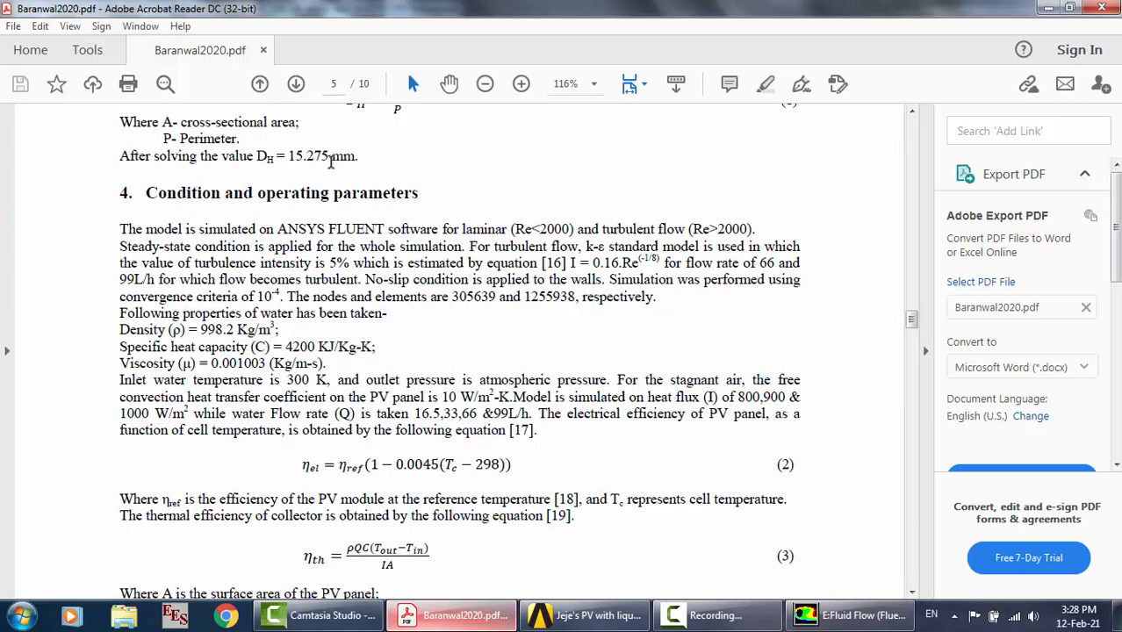
{"action": "left_click_drag", "start_coordinate": [331, 159], "coordinate": [290, 156]}
{"action": "key", "text": "ctrl+c"}
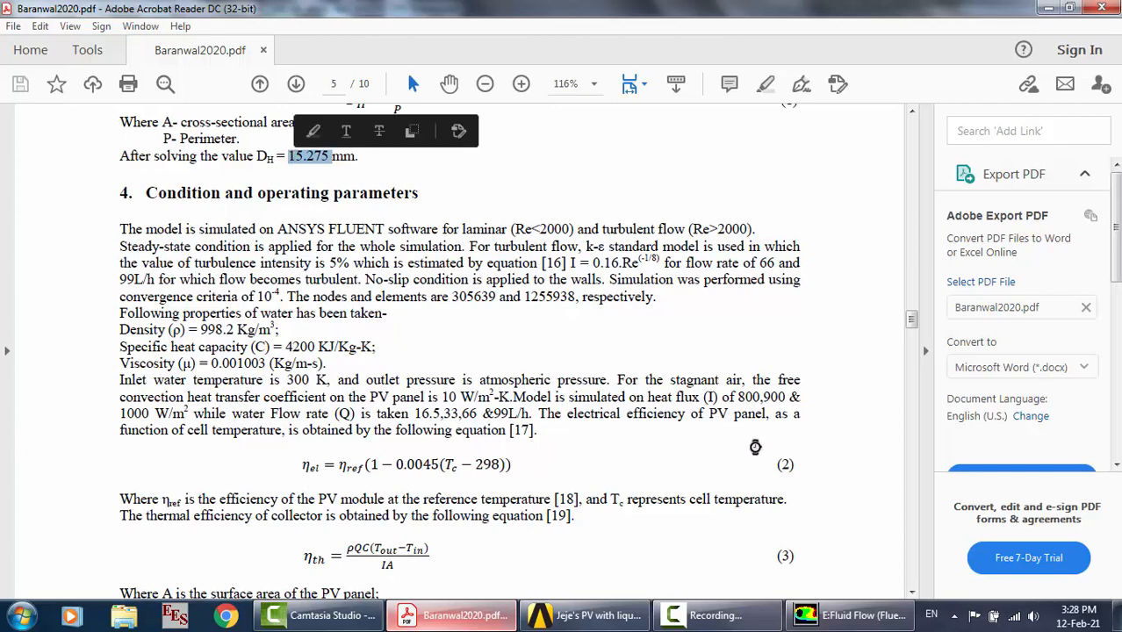
Dismiss the Acrobat Reader font message, return to Fluent, set the inlet's hydraulic diameter to 15.275, and apply the inlet settings
{"action": "key", "text": "alt+Tab"}
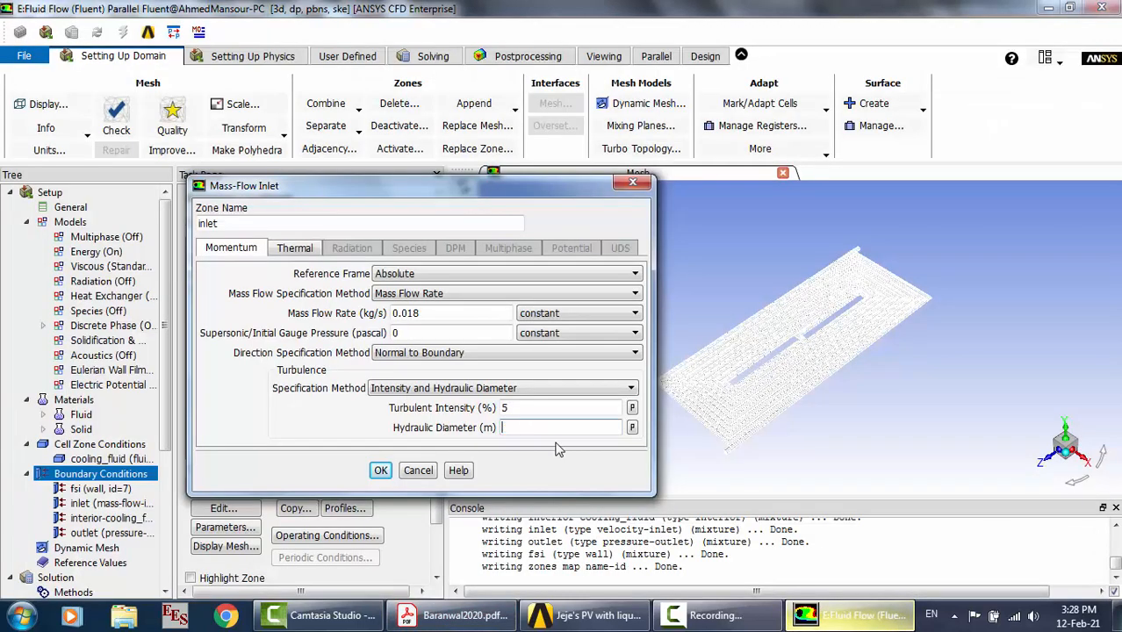
{"action": "key", "text": "alt+Tab"}
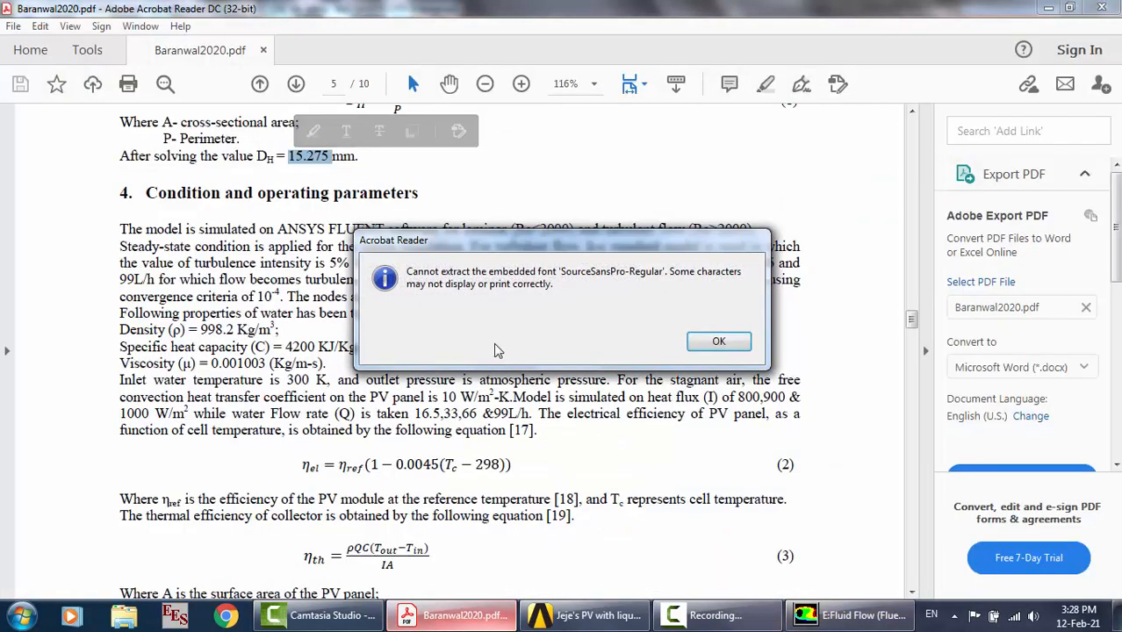
{"action": "left_click", "coordinate": [719, 344]}
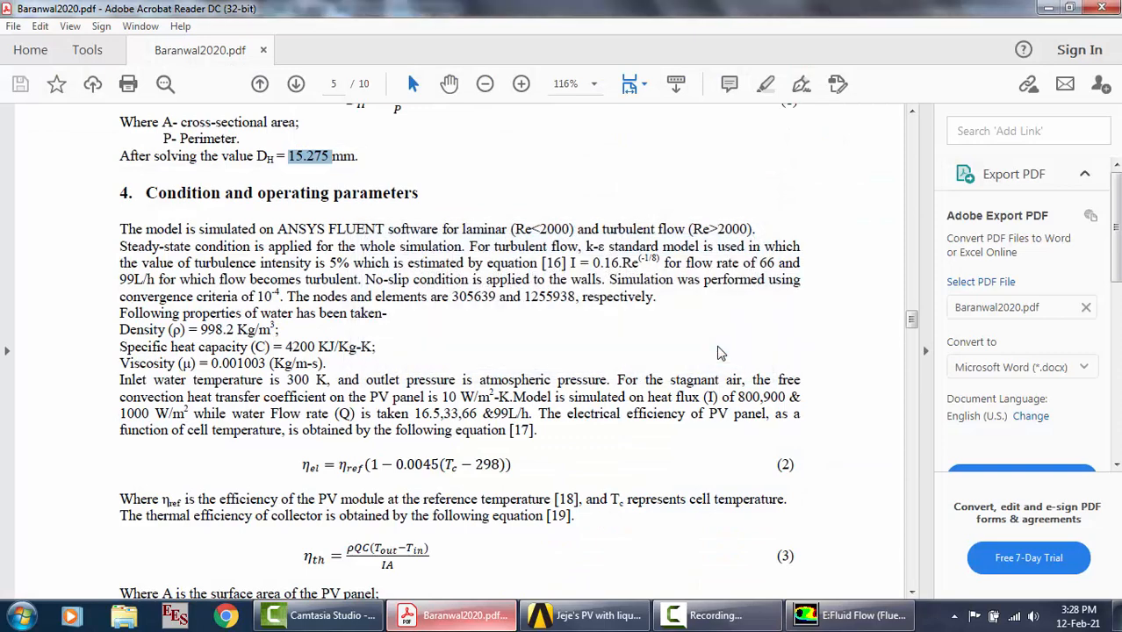
{"action": "left_click", "coordinate": [852, 615]}
{"action": "key", "text": "ctrl+v"}
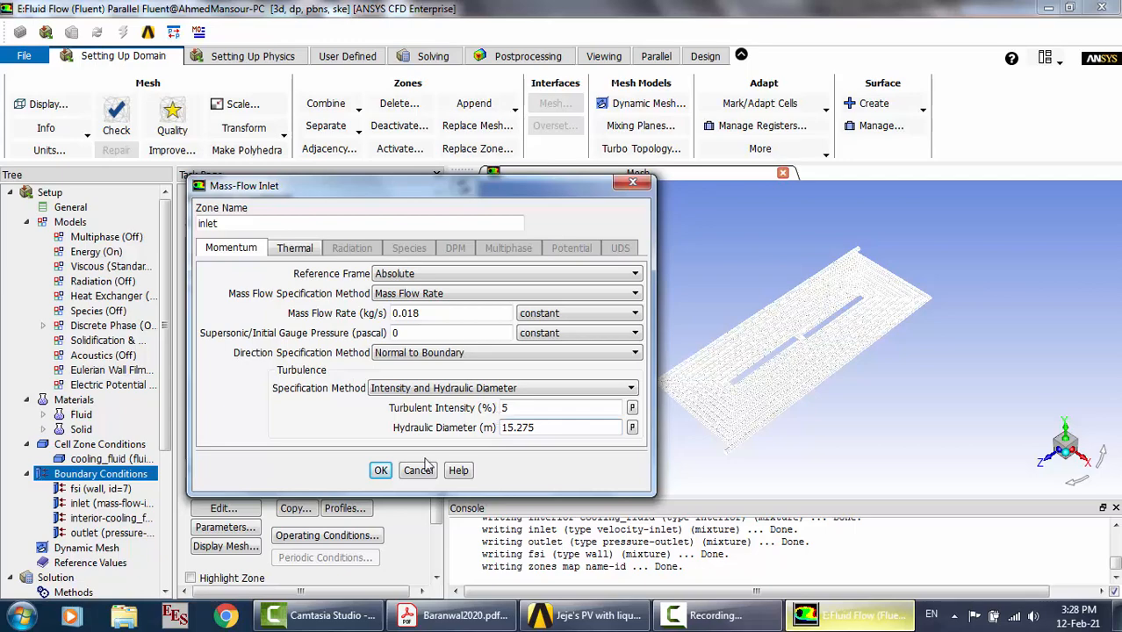
{"action": "left_click", "coordinate": [381, 470]}
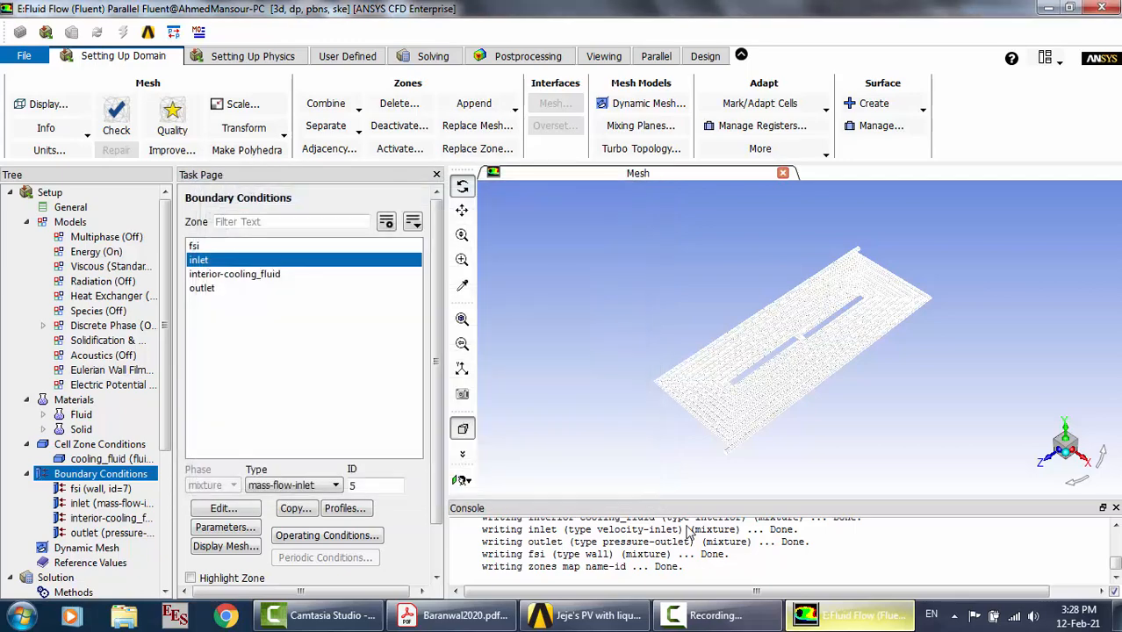
Set the outlet's turbulence specification to Intensity and Hydraulic Diameter, backflow hydraulic diameter to 15.275, and backflow total temperature to 300.15 K
{"action": "left_click", "coordinate": [453, 615]}
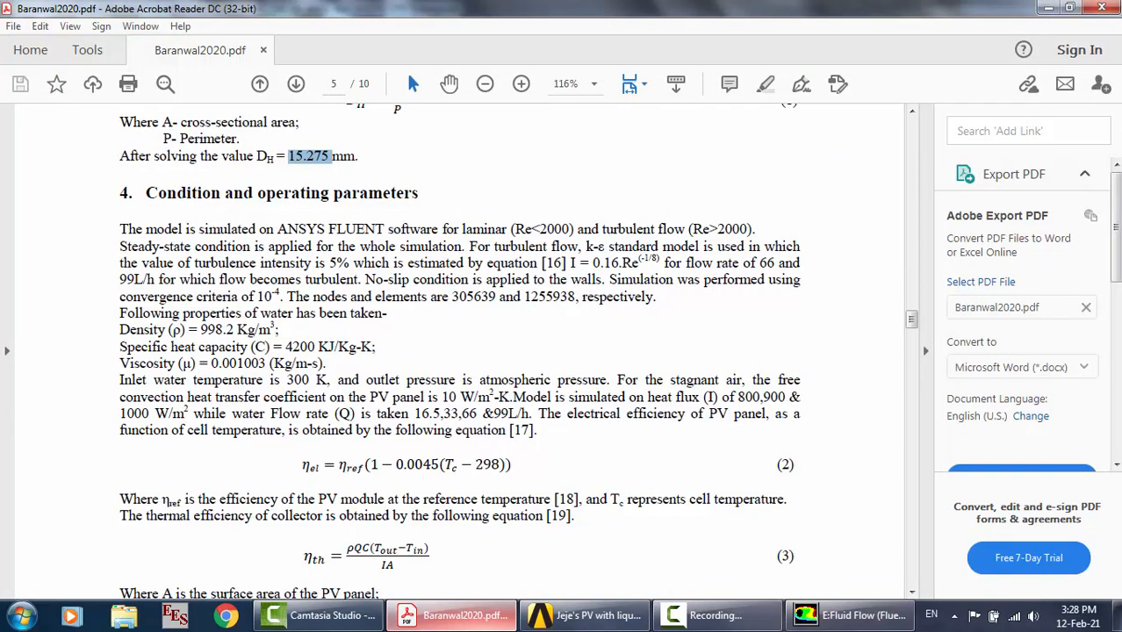
{"action": "key", "text": "alt+Tab"}
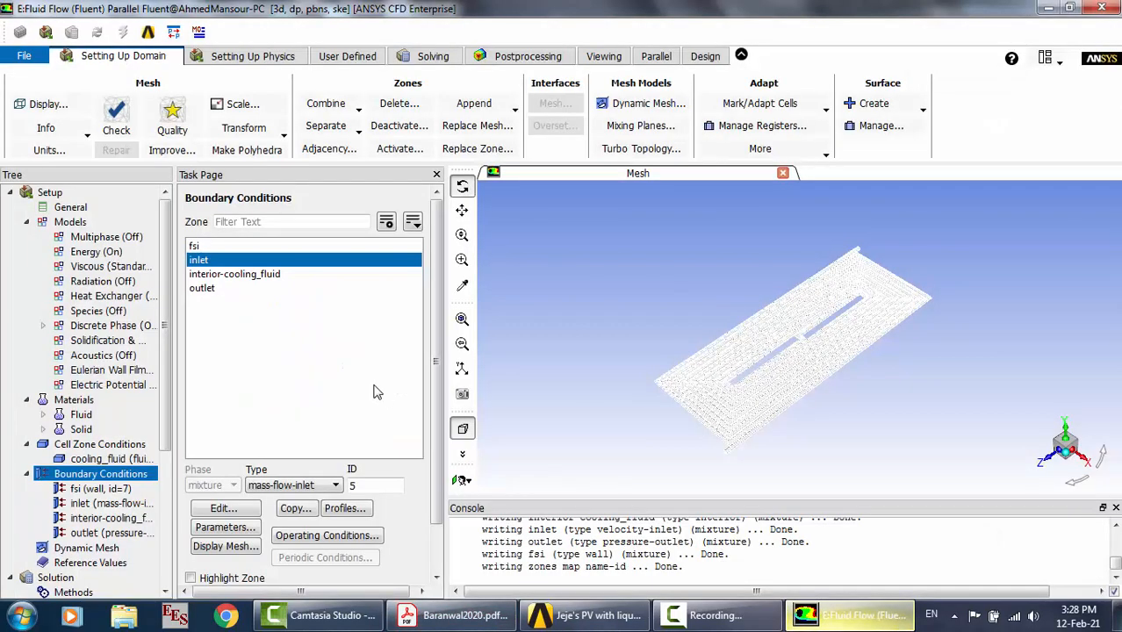
{"action": "left_click", "coordinate": [252, 288]}
{"action": "left_click", "coordinate": [247, 506]}
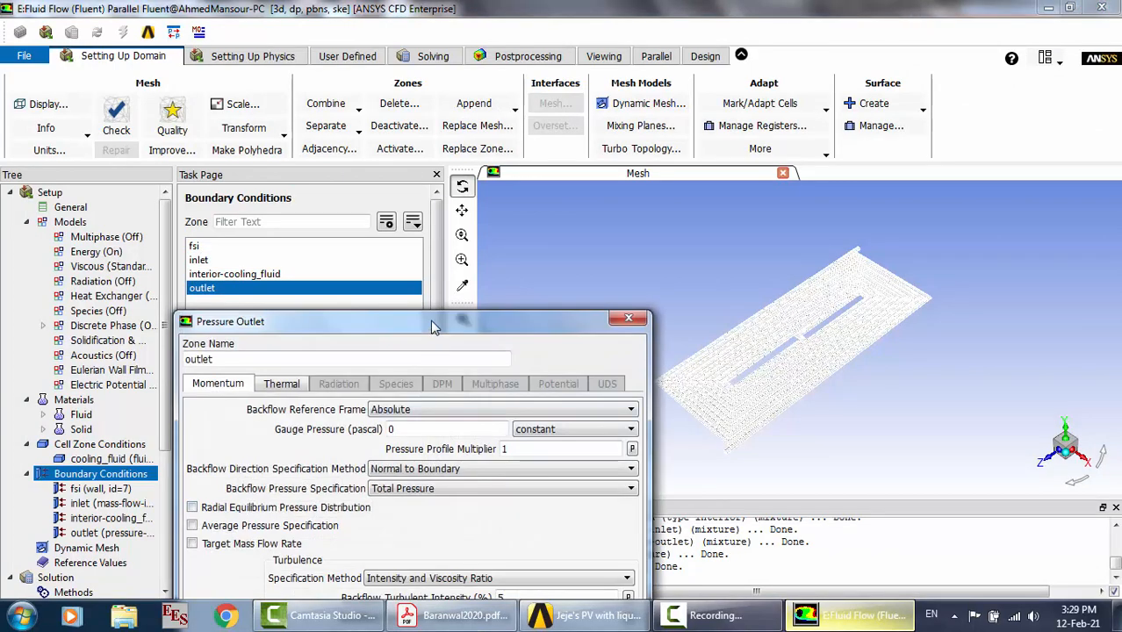
{"action": "left_click_drag", "start_coordinate": [430, 321], "coordinate": [464, 146]}
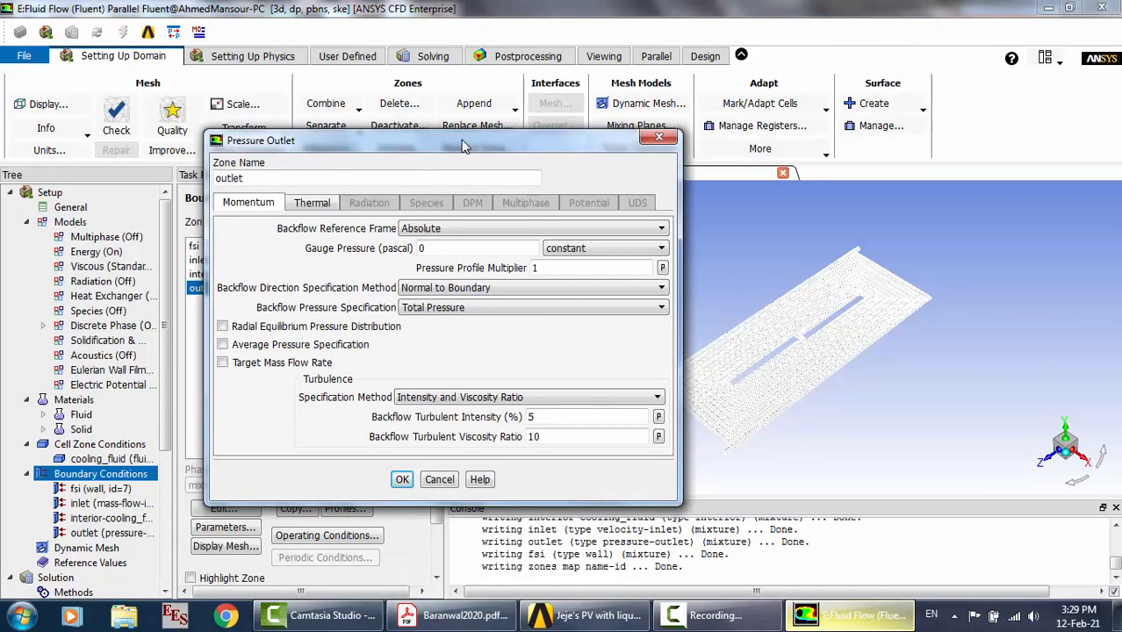
{"action": "left_click", "coordinate": [542, 400]}
{"action": "left_click", "coordinate": [543, 442]}
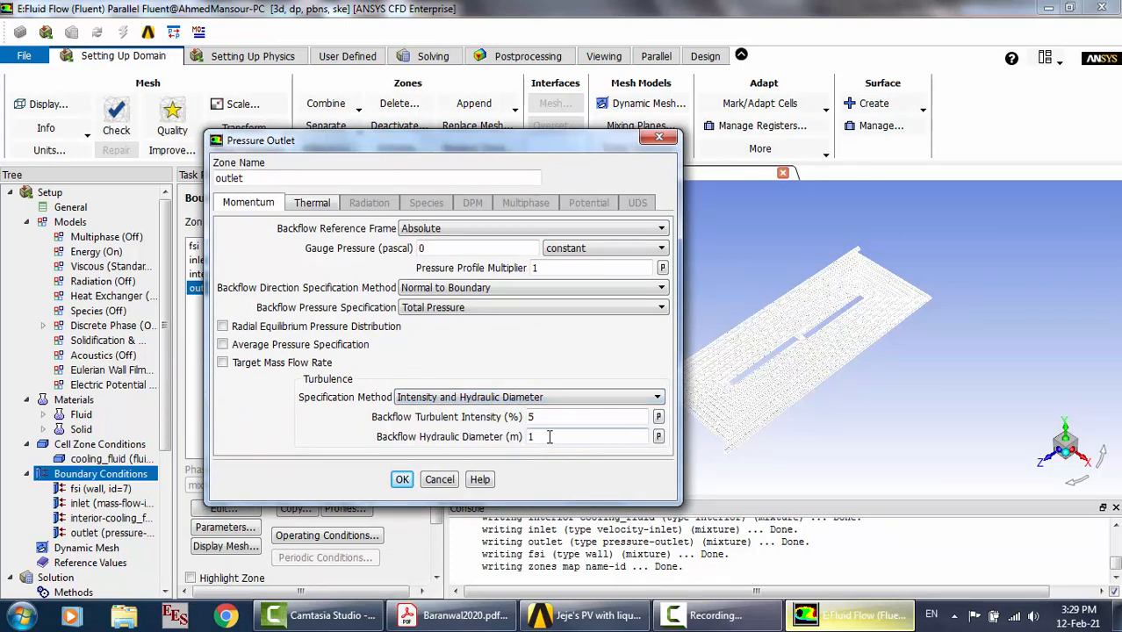
{"action": "type", "text": "5.275"}
{"action": "left_click", "coordinate": [316, 206]}
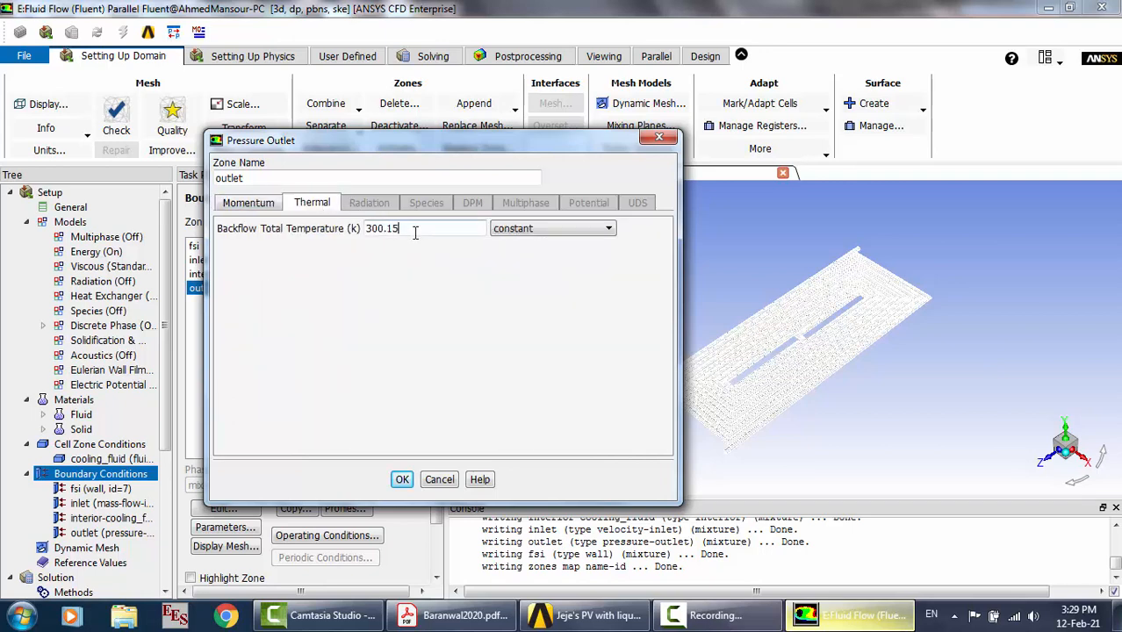
{"action": "left_click", "coordinate": [402, 480]}
Reopen the inlet boundary's settings and specify a constant total temperature of 300 K
{"action": "left_click", "coordinate": [246, 260]}
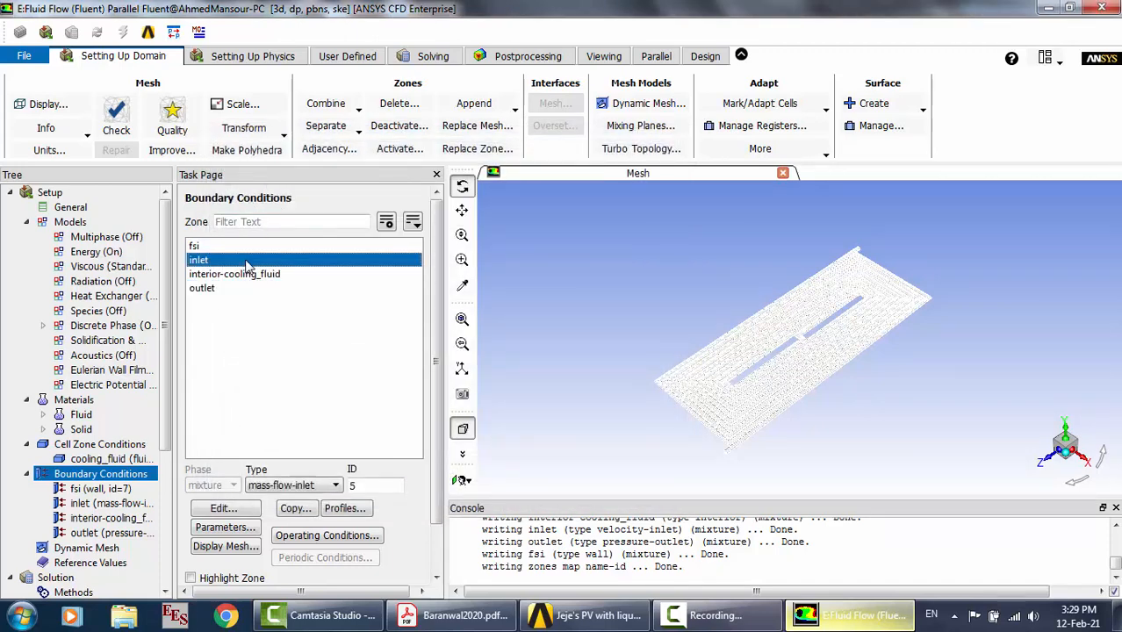
{"action": "left_click", "coordinate": [249, 511]}
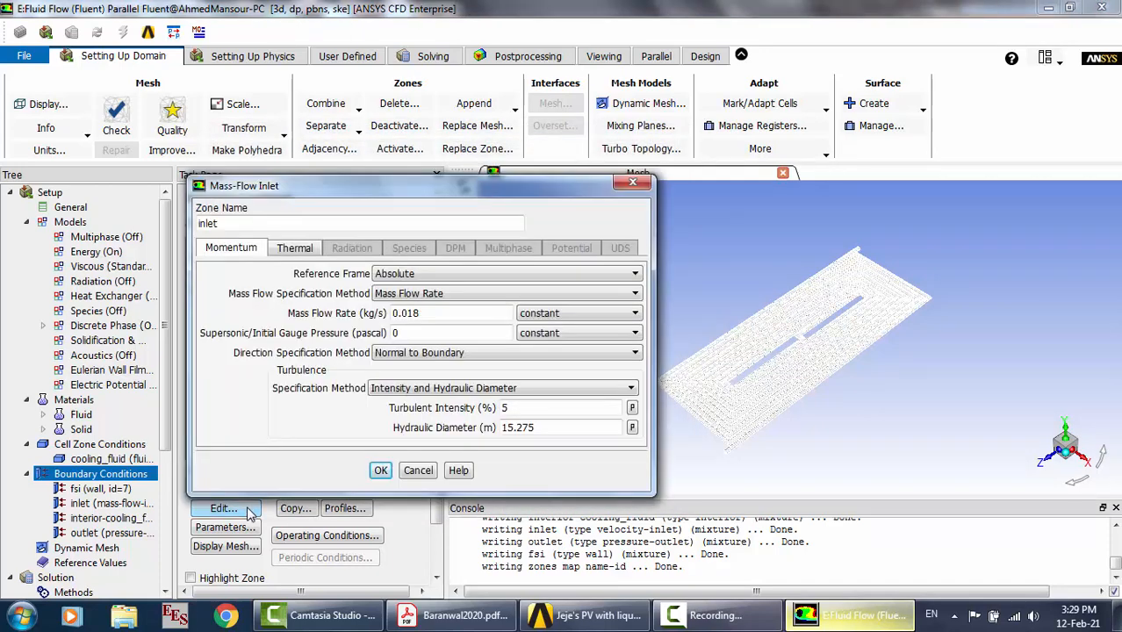
{"action": "left_click", "coordinate": [295, 248]}
{"action": "left_click", "coordinate": [386, 275]}
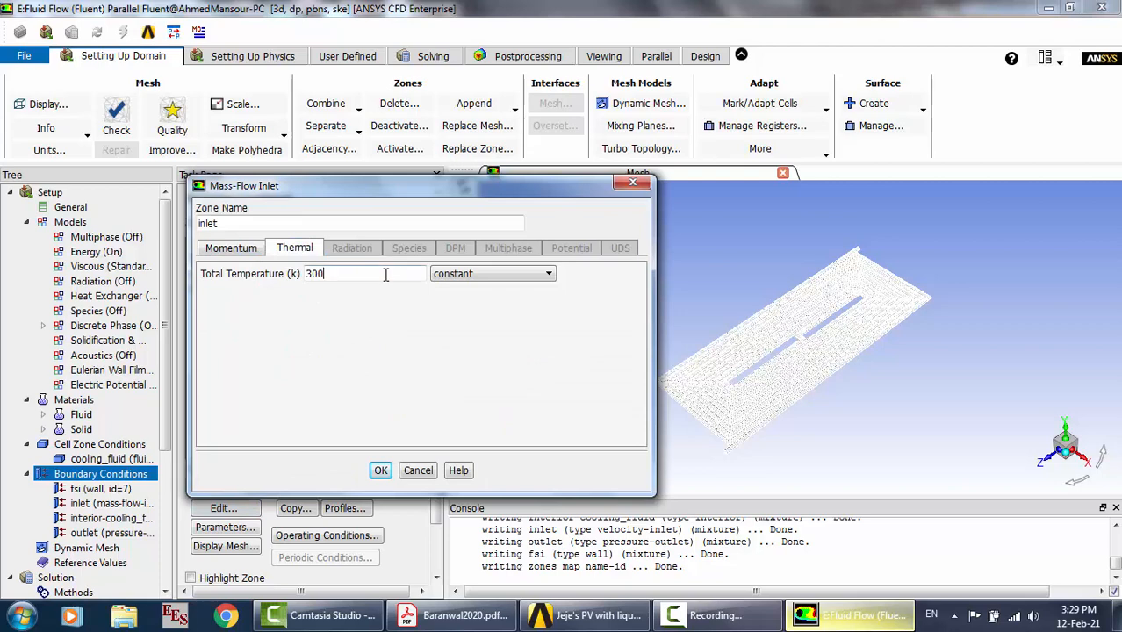
{"action": "left_click", "coordinate": [381, 470]}
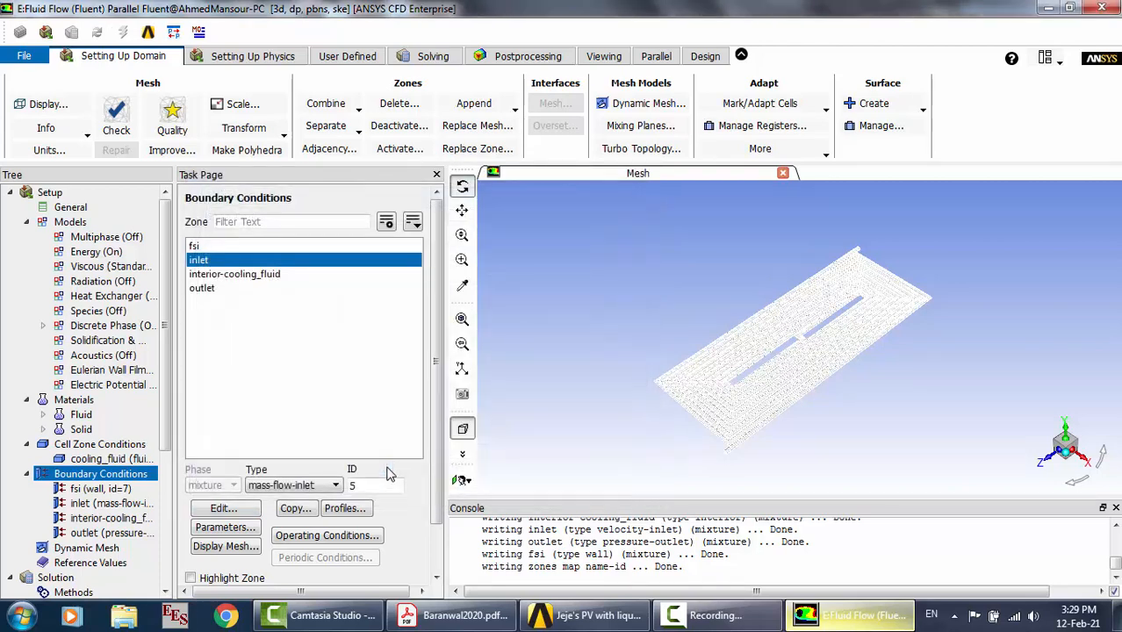
Set the fsi wall's thermal condition to via System Coupling
{"action": "left_click", "coordinate": [256, 248]}
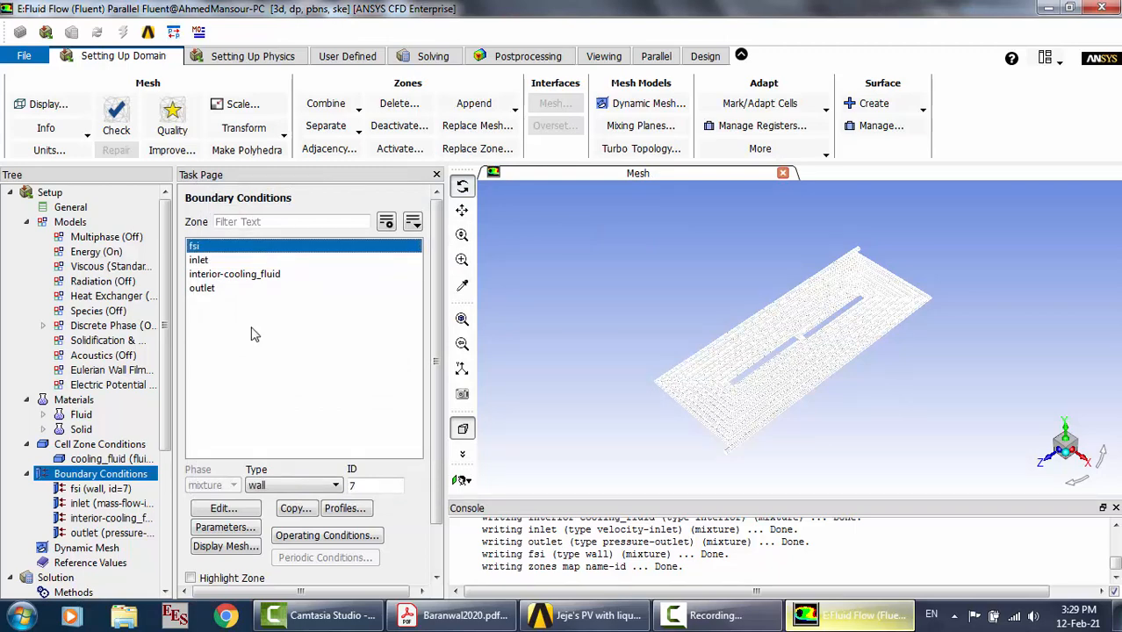
{"action": "left_click", "coordinate": [236, 513]}
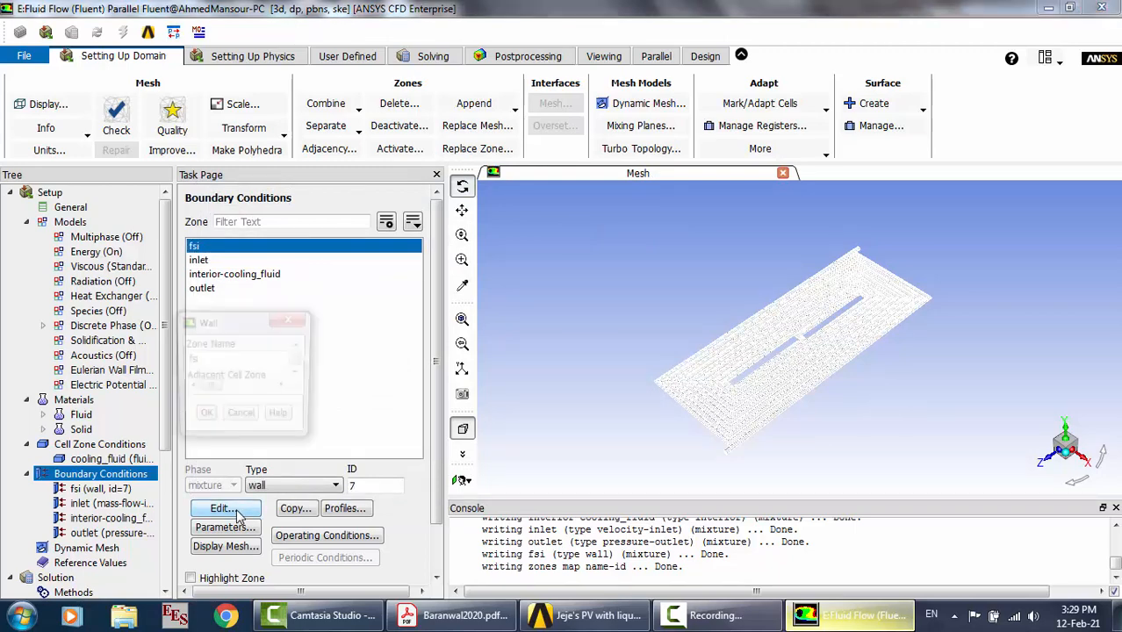
{"action": "left_click_drag", "start_coordinate": [338, 332], "coordinate": [369, 229]}
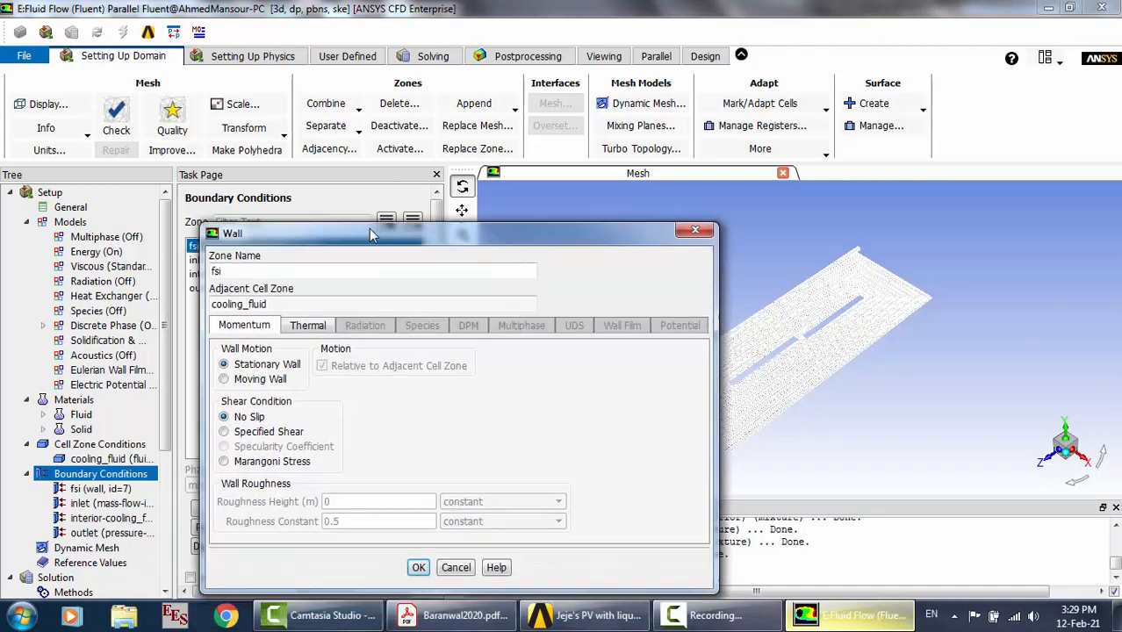
{"action": "left_click", "coordinate": [316, 311]}
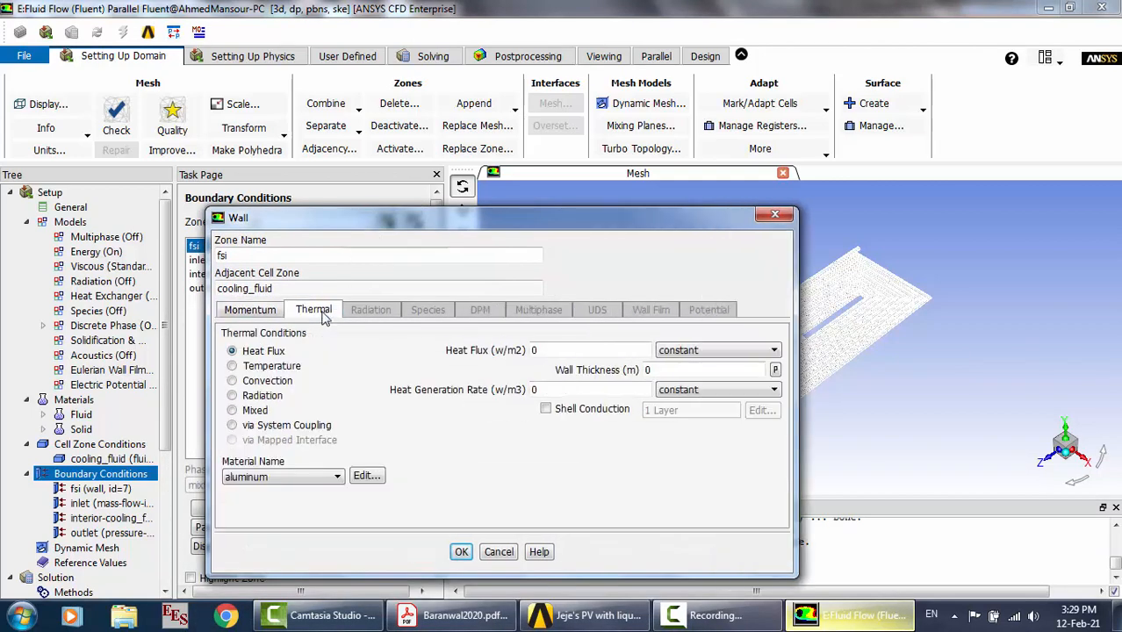
{"action": "left_click", "coordinate": [265, 429]}
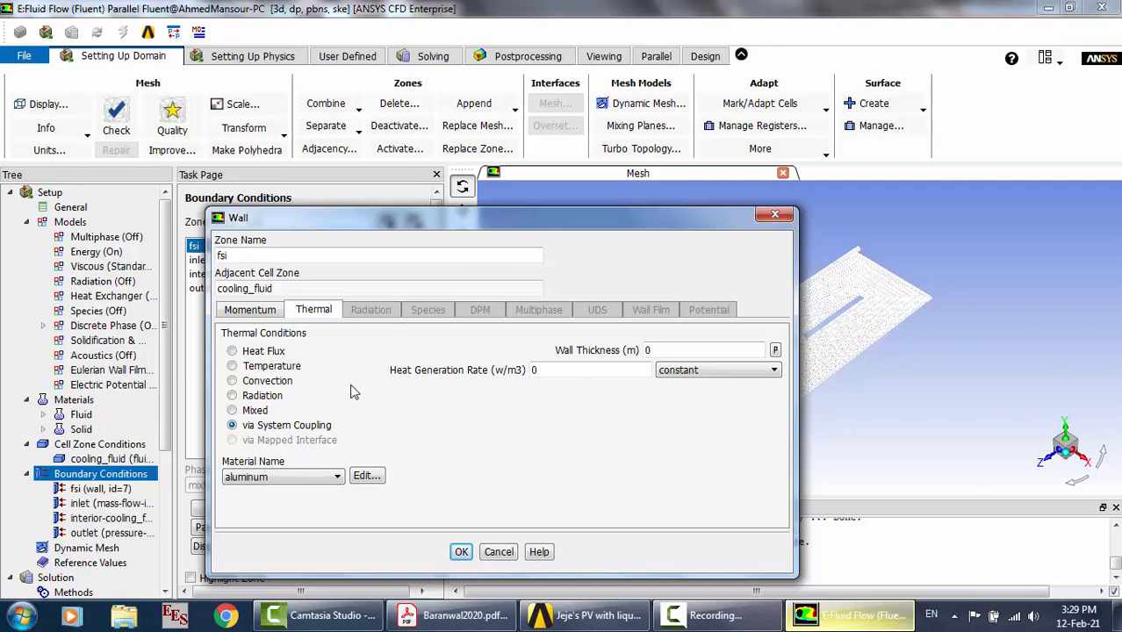
{"action": "left_click", "coordinate": [461, 552]}
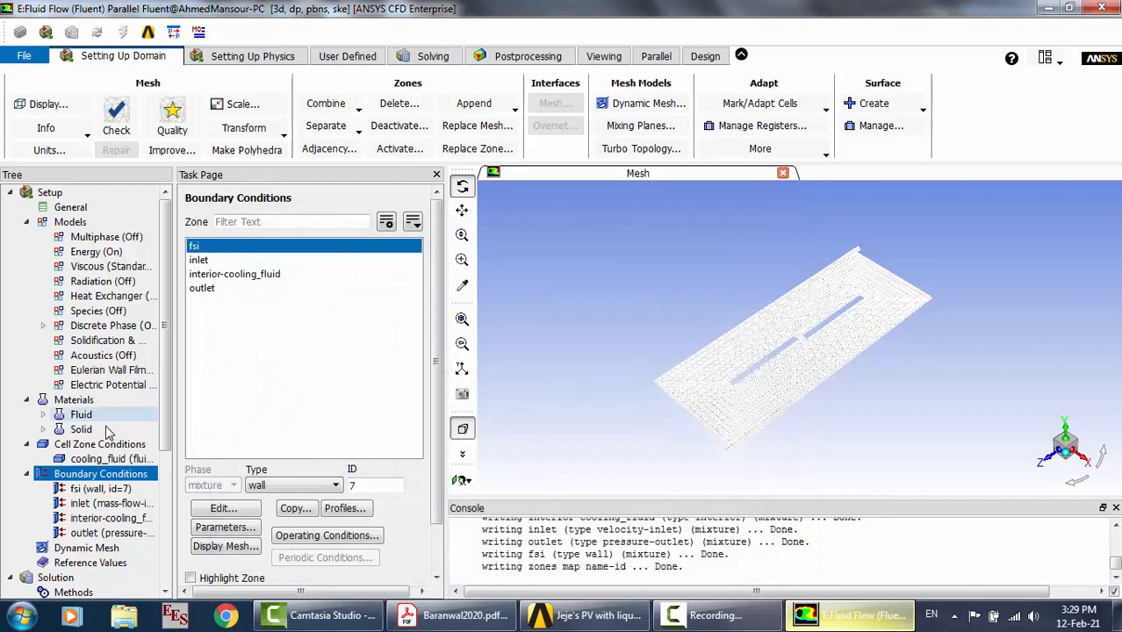
In the solution methods, set the pressure-velocity coupling scheme to Coupled and the gradient discretization to Green-Gauss Cell Based
{"action": "left_click", "coordinate": [98, 489]}
{"action": "scroll", "coordinate": [104, 497], "scroll_direction": "down", "scroll_amount": 2}
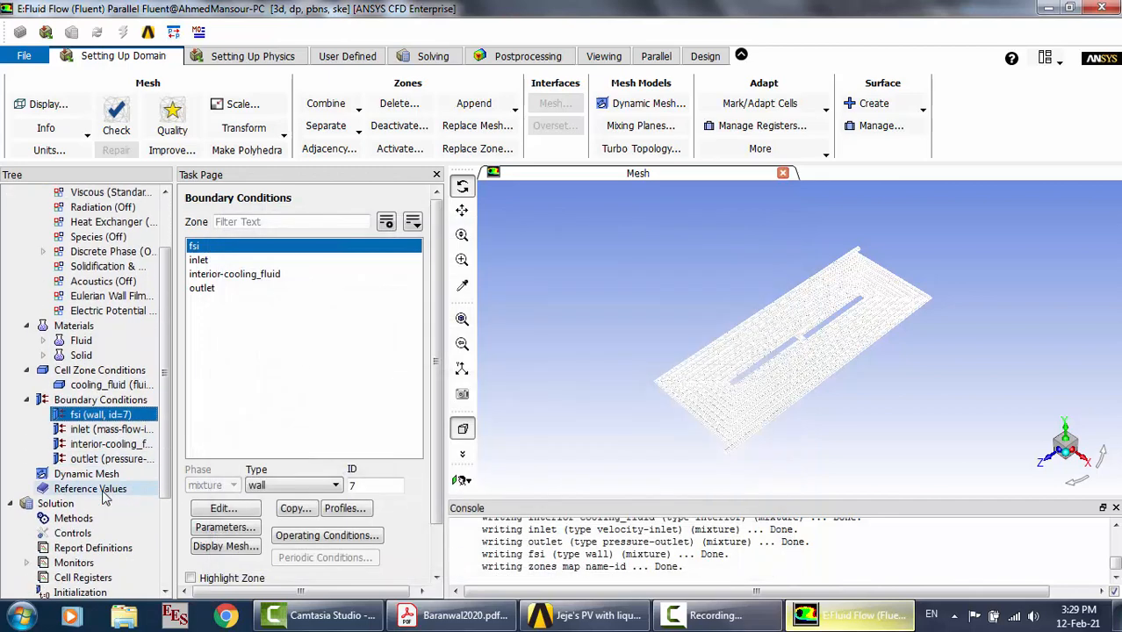
{"action": "scroll", "coordinate": [105, 497], "scroll_direction": "down", "scroll_amount": 1}
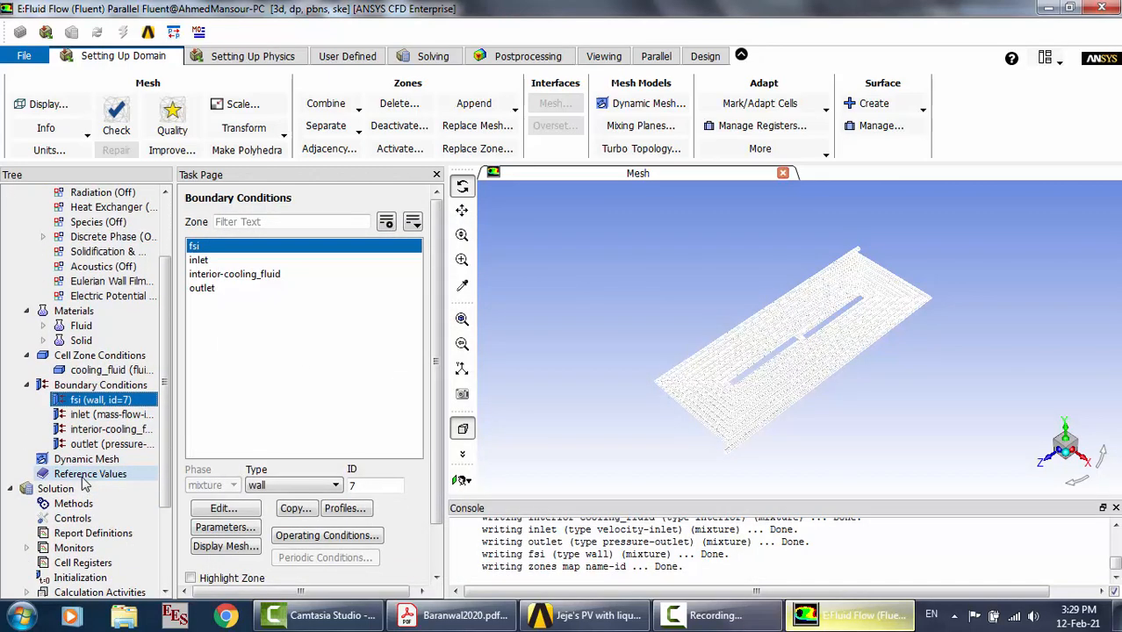
{"action": "left_click", "coordinate": [97, 506]}
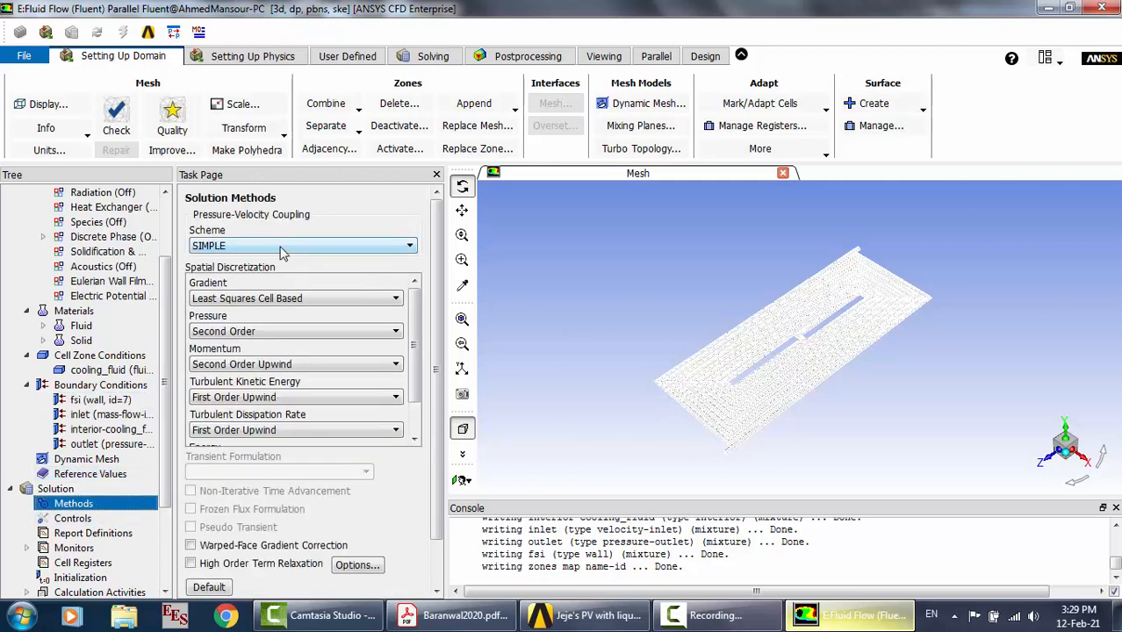
{"action": "left_click", "coordinate": [281, 246]}
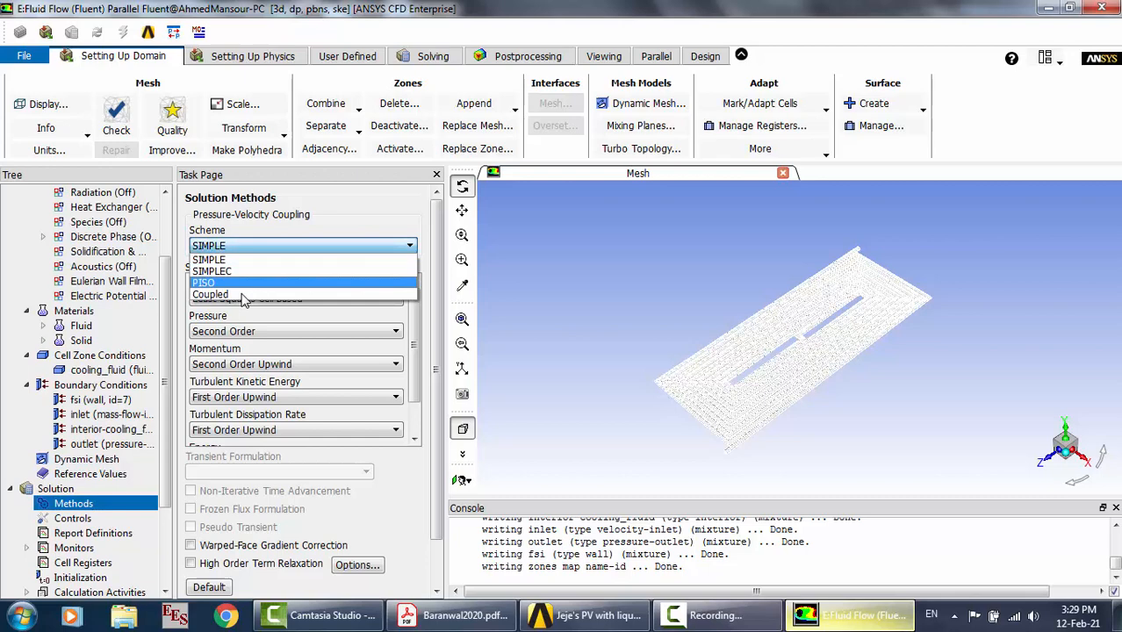
{"action": "left_click", "coordinate": [239, 298]}
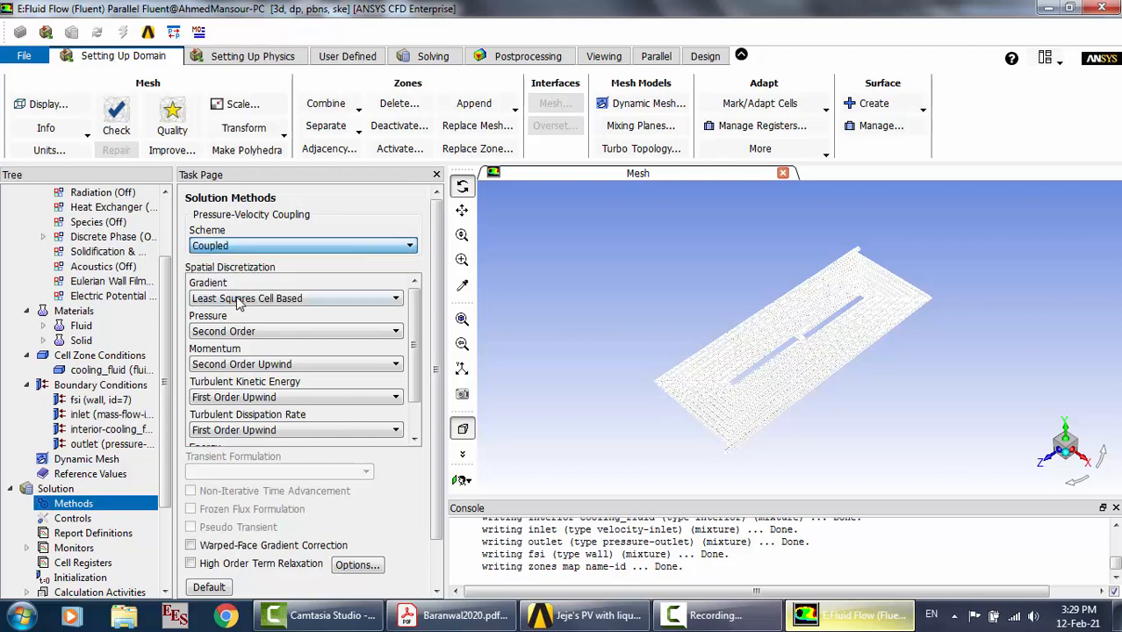
{"action": "left_click", "coordinate": [323, 299]}
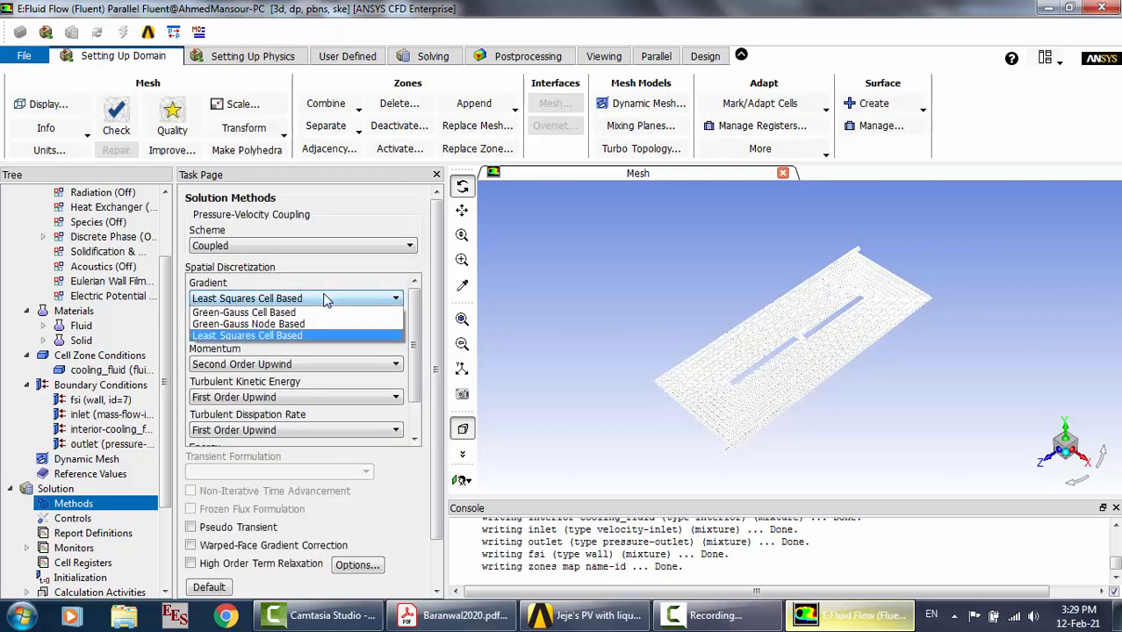
{"action": "left_click", "coordinate": [270, 314]}
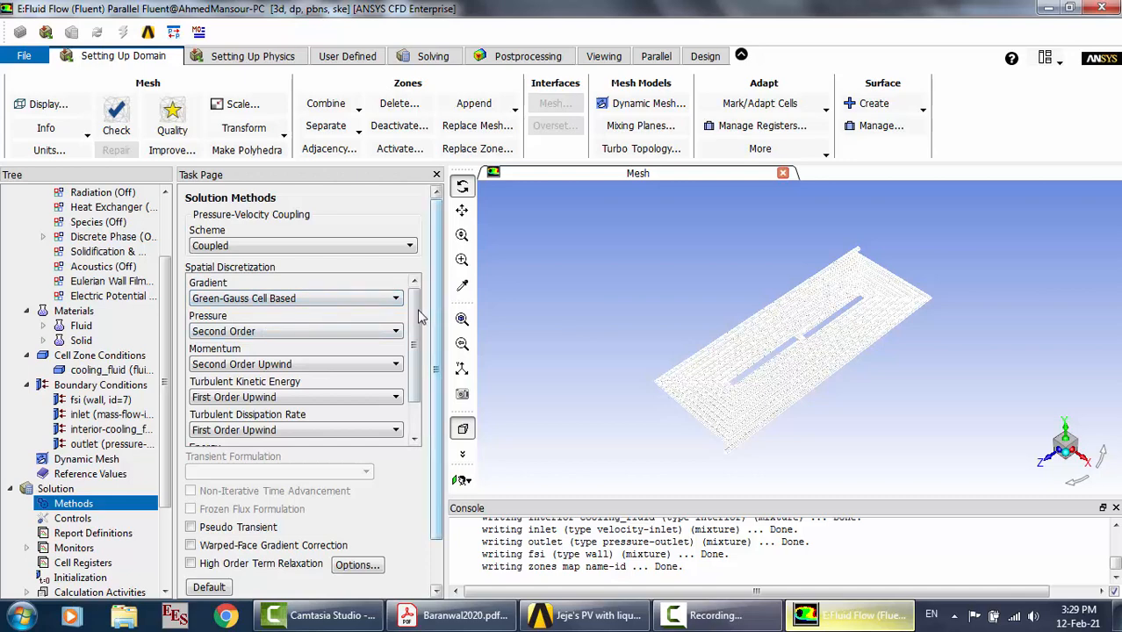
{"action": "scroll", "coordinate": [418, 322], "scroll_direction": "down", "scroll_amount": 3}
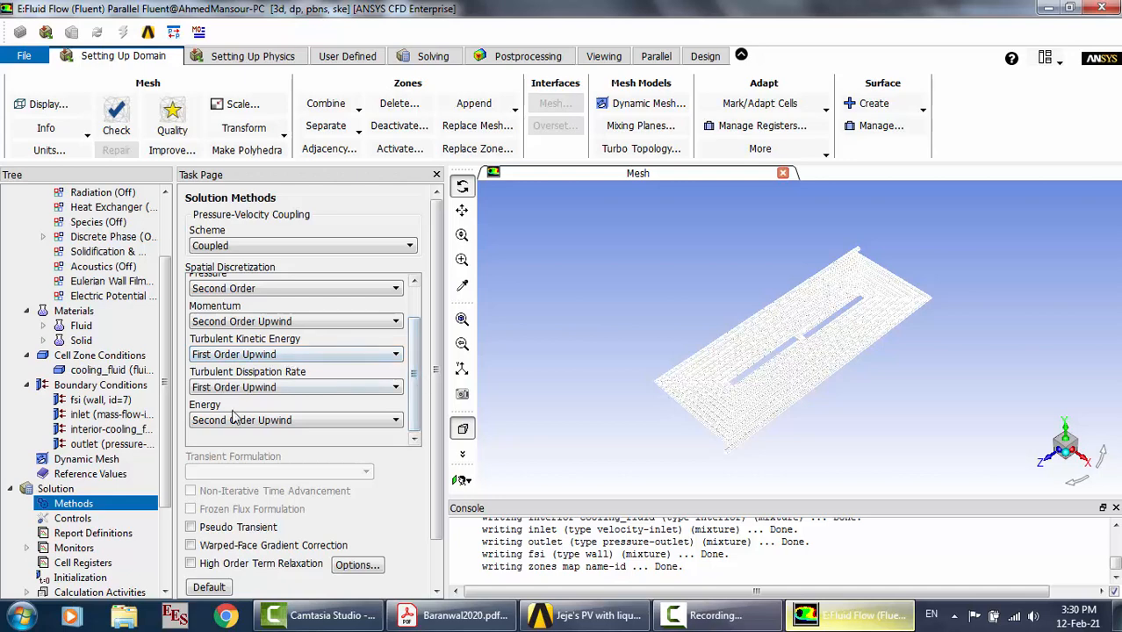
Compare the residual monitors' absolute convergence criteria with the convergence criterion stated in the Baranwal2020 paper, then close the monitor settings without changes
{"action": "left_click", "coordinate": [74, 519]}
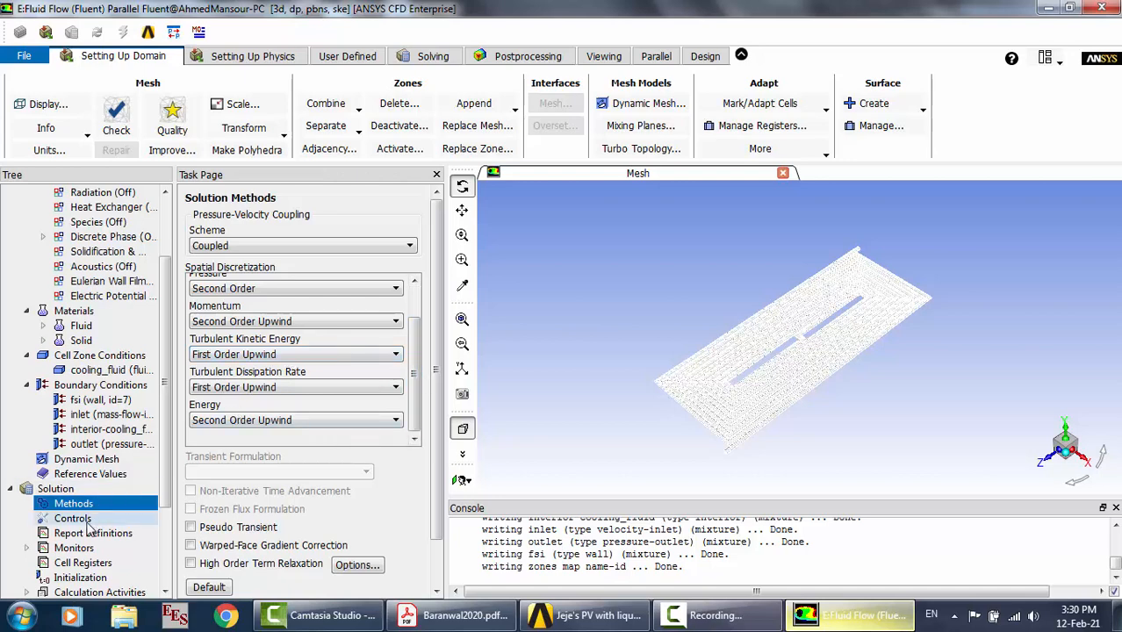
{"action": "scroll", "coordinate": [87, 527], "scroll_direction": "down", "scroll_amount": 3}
{"action": "left_click", "coordinate": [79, 504]}
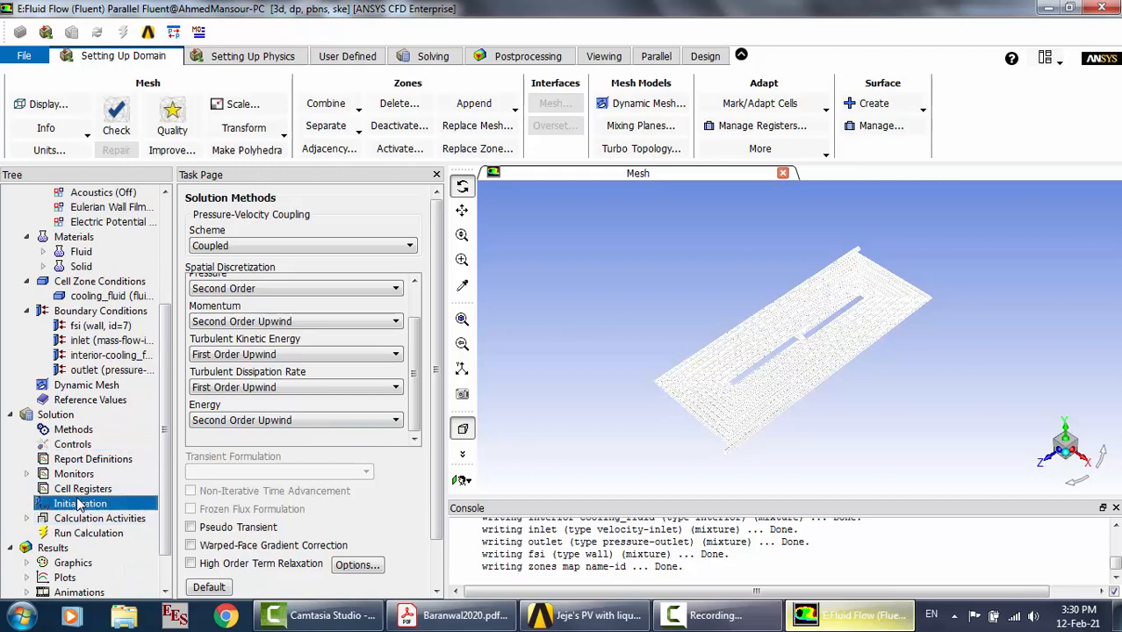
{"action": "left_click", "coordinate": [29, 474]}
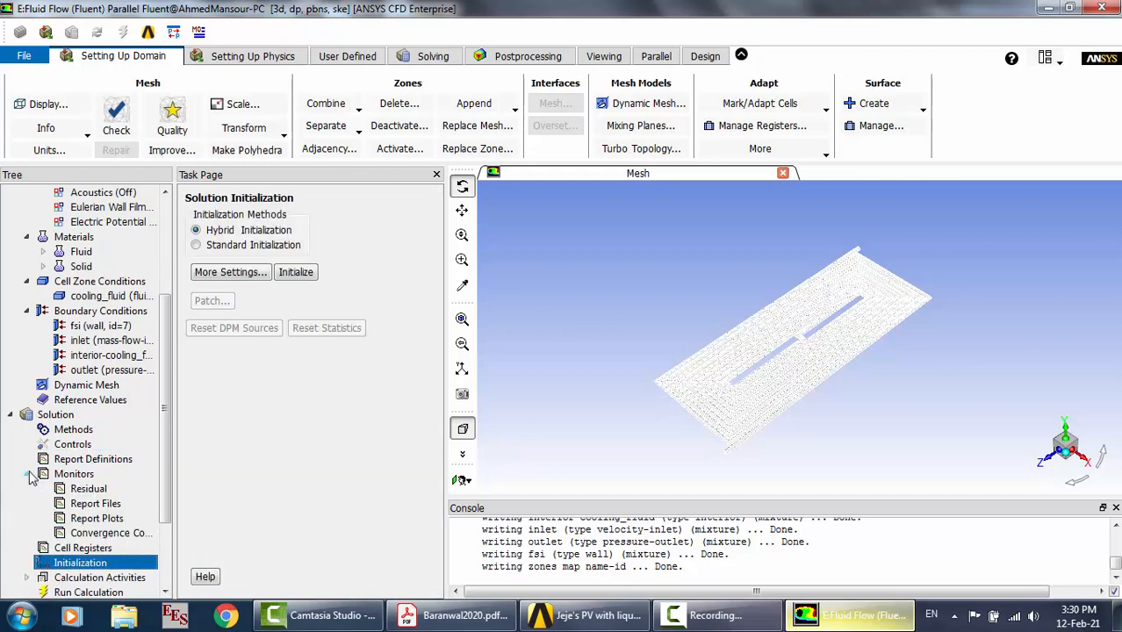
{"action": "left_click", "coordinate": [96, 490]}
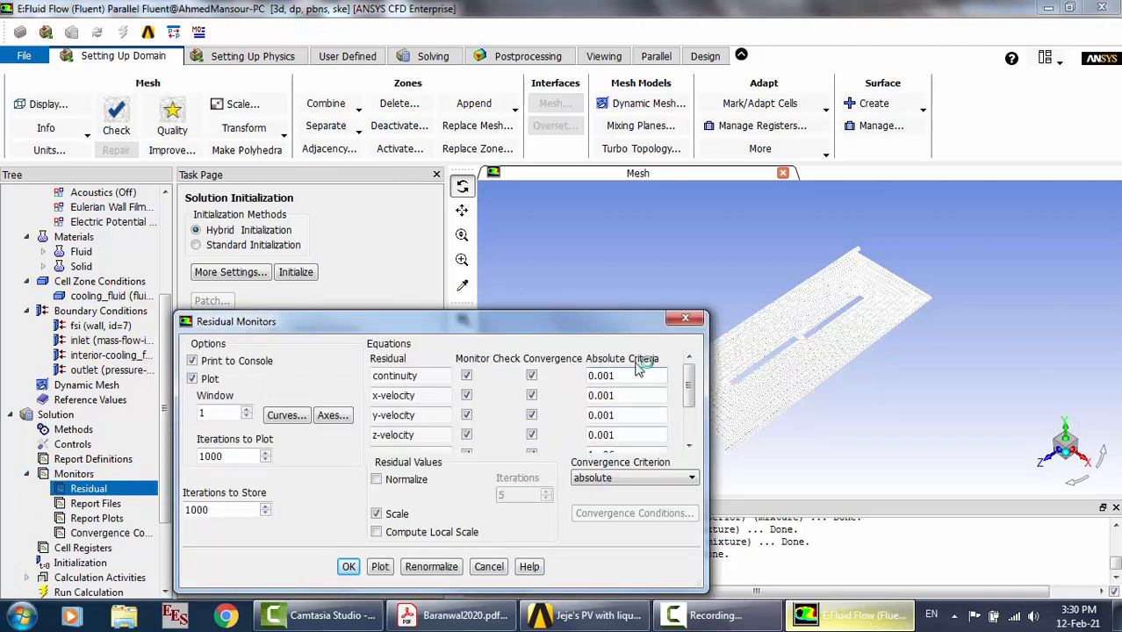
{"action": "left_click", "coordinate": [452, 614]}
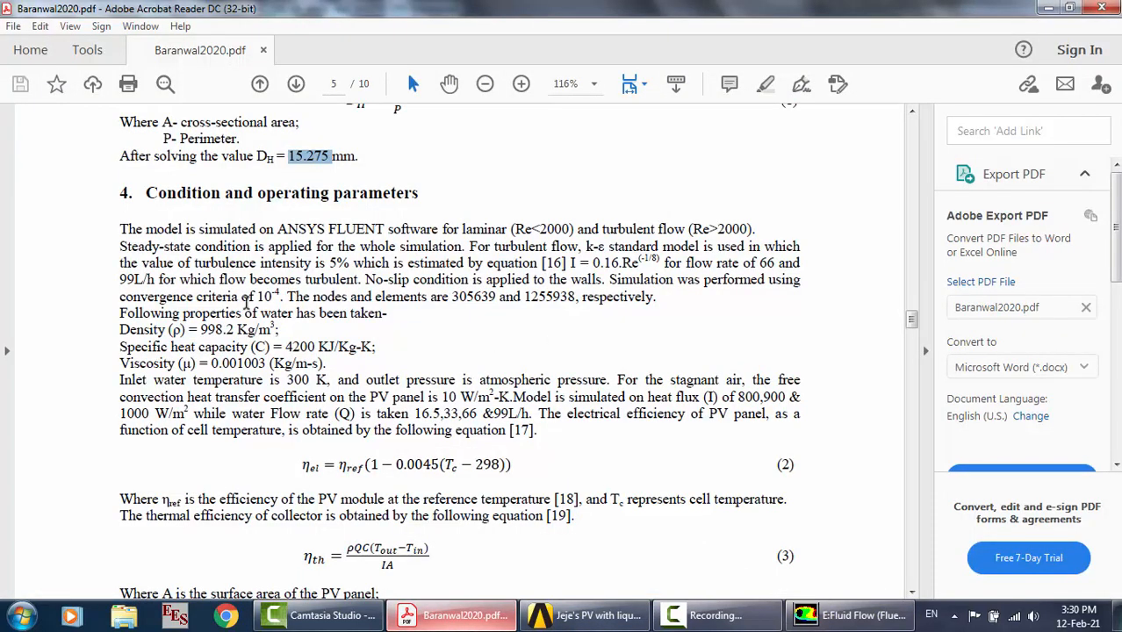
{"action": "left_click_drag", "start_coordinate": [253, 296], "coordinate": [282, 296]}
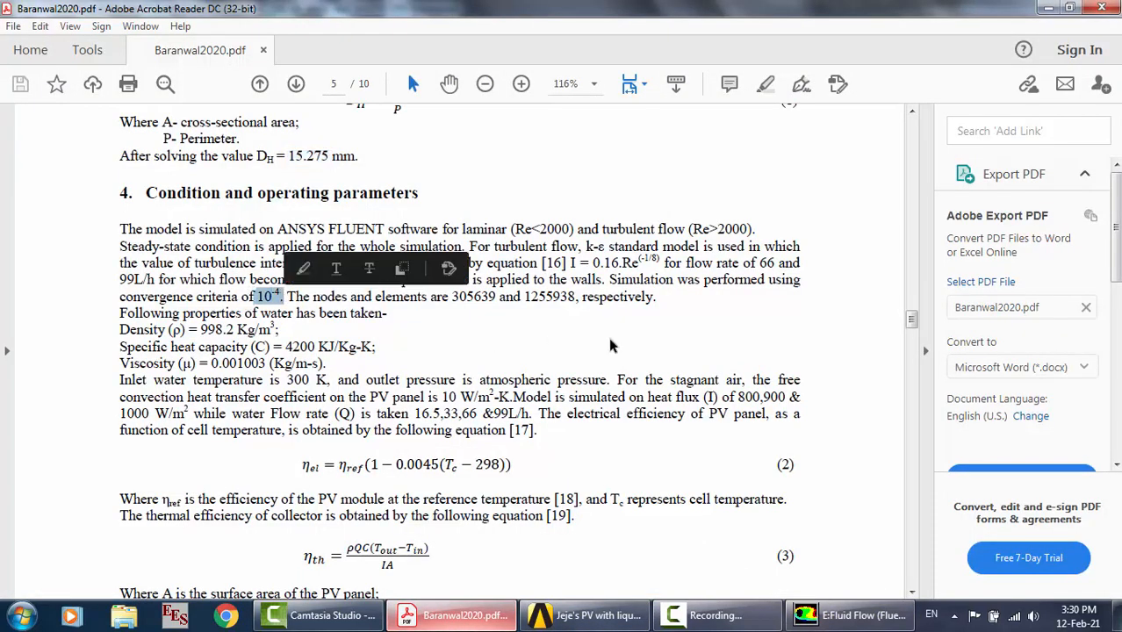
{"action": "left_click", "coordinate": [850, 615]}
{"action": "left_click", "coordinate": [489, 567]}
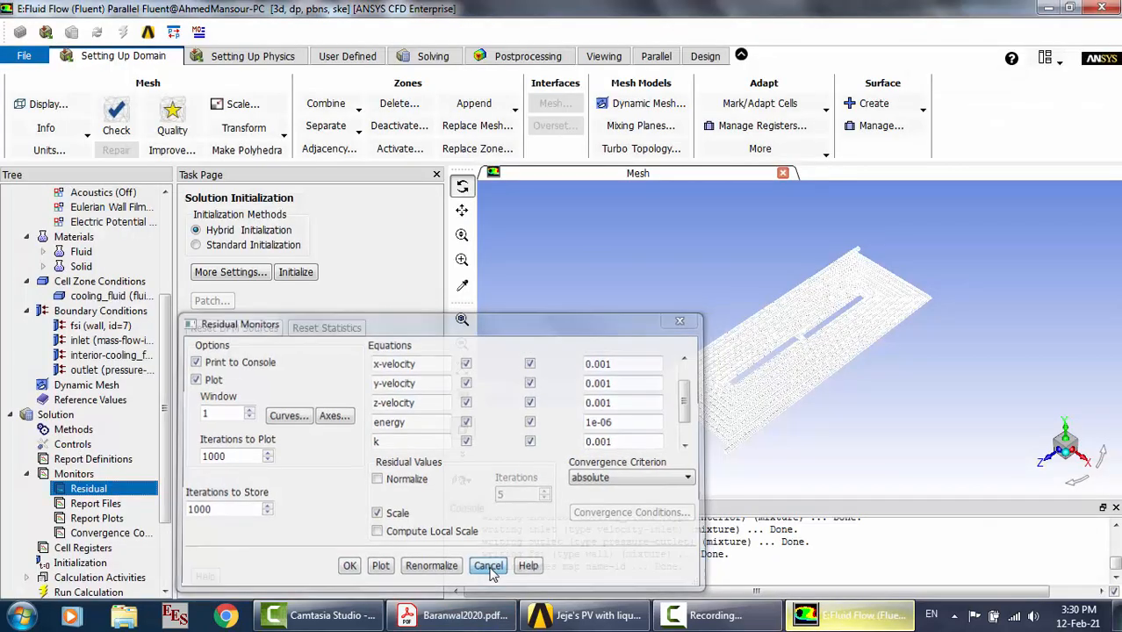
Start a new report file and begin an Area-Weighted Average surface report definition for it
{"action": "left_click", "coordinate": [96, 509]}
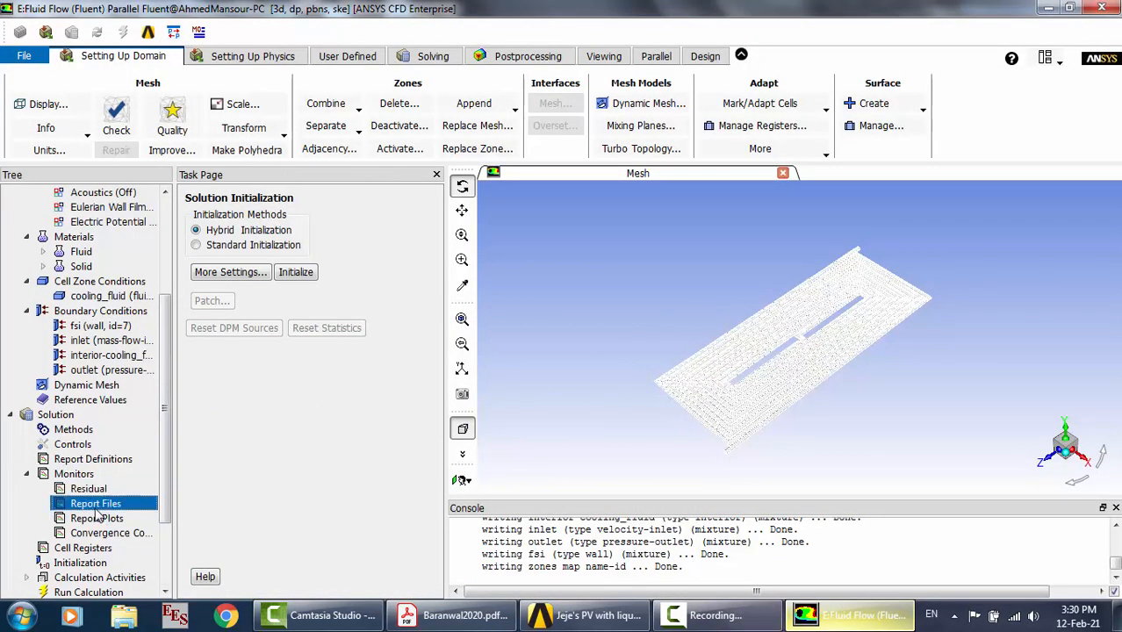
{"action": "double_click", "coordinate": [96, 508]}
{"action": "left_click_drag", "start_coordinate": [360, 325], "coordinate": [375, 192]}
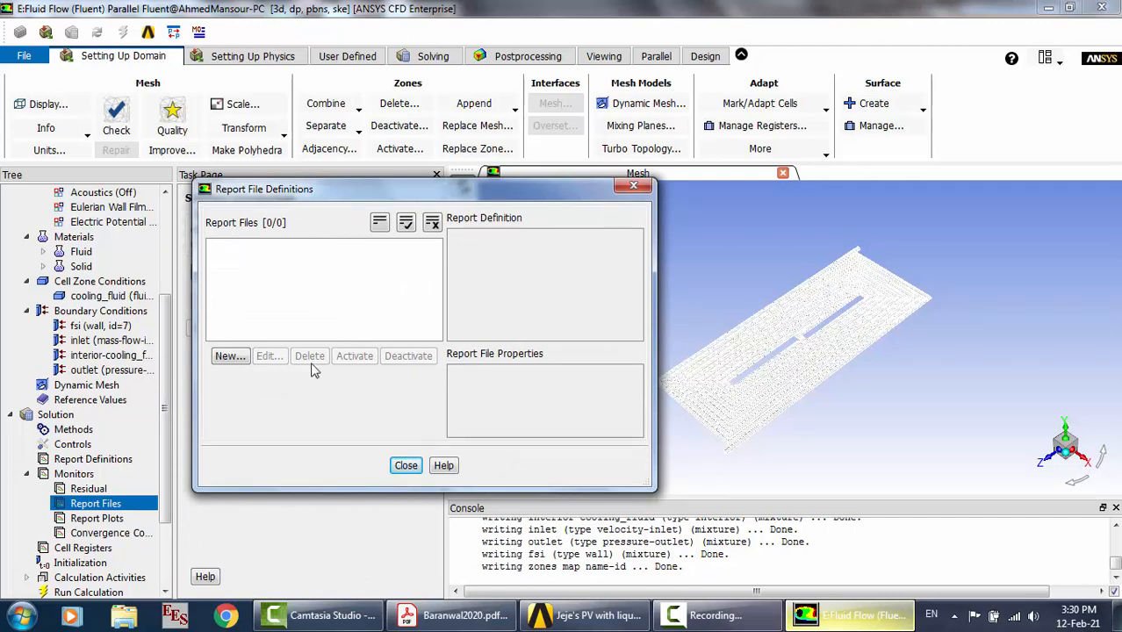
{"action": "left_click", "coordinate": [236, 361]}
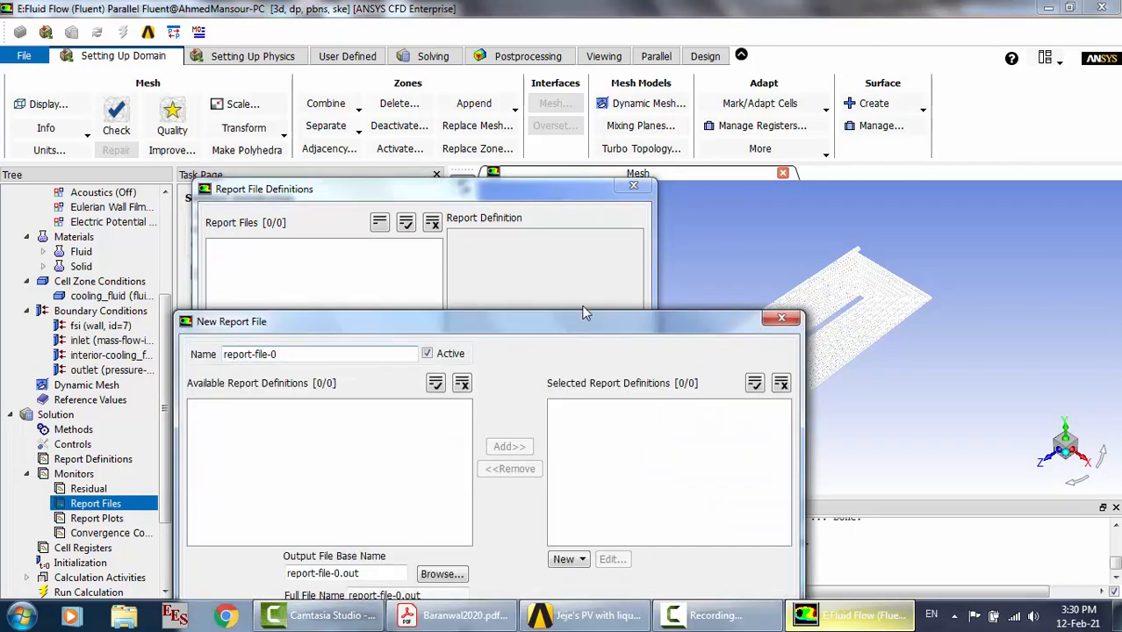
{"action": "left_click_drag", "start_coordinate": [580, 332], "coordinate": [556, 197]}
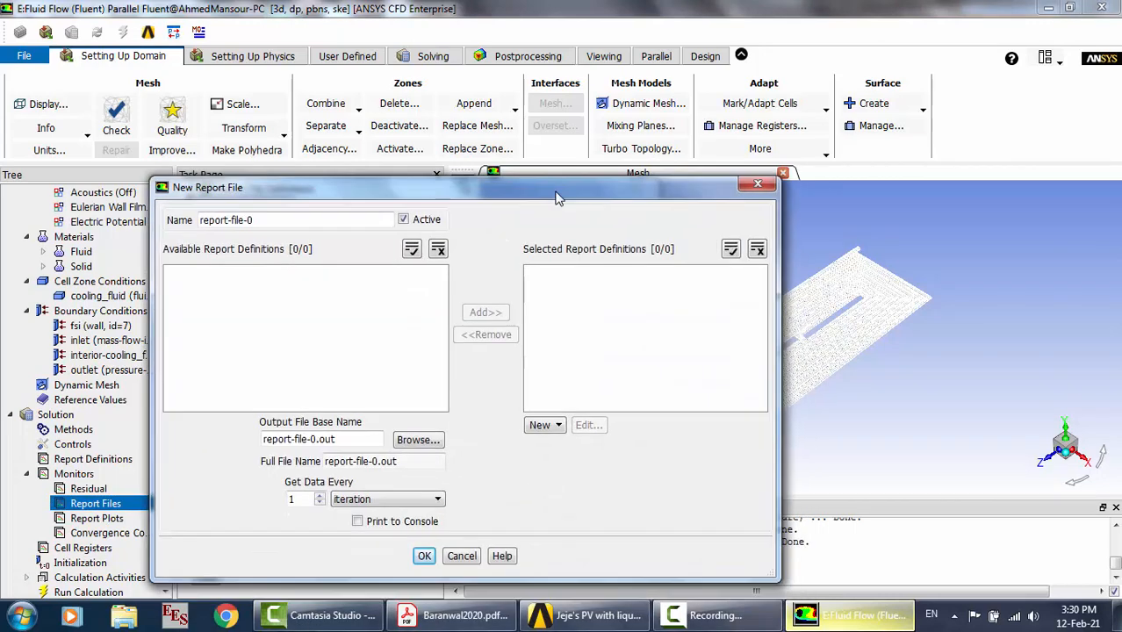
{"action": "left_click", "coordinate": [557, 425]}
{"action": "mouse_move", "coordinate": [567, 446]}
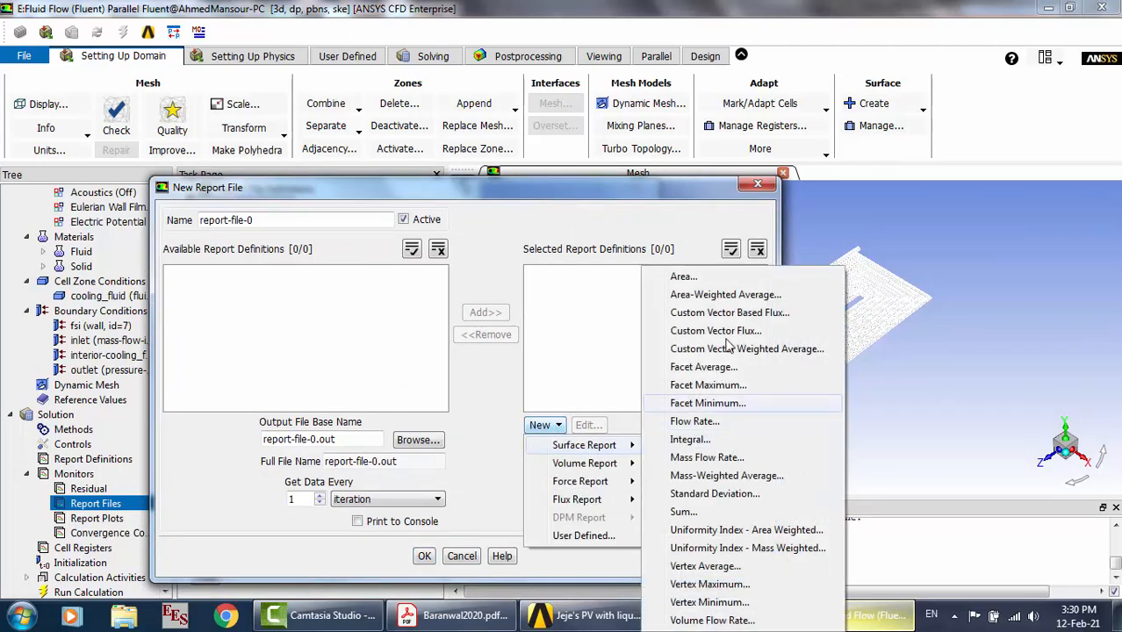
{"action": "left_click", "coordinate": [725, 296]}
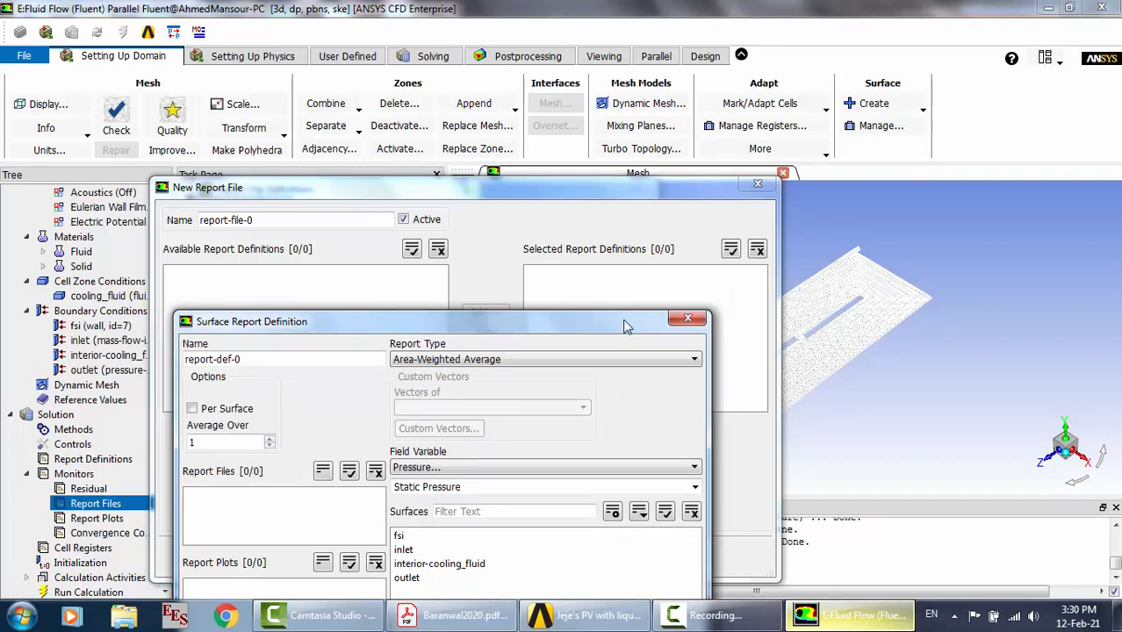
Set the surface report's field variable to static temperature on the outlet, consulting the paper's average outlet temperature chart
{"action": "left_click_drag", "start_coordinate": [629, 316], "coordinate": [656, 127]}
{"action": "left_click", "coordinate": [530, 277]}
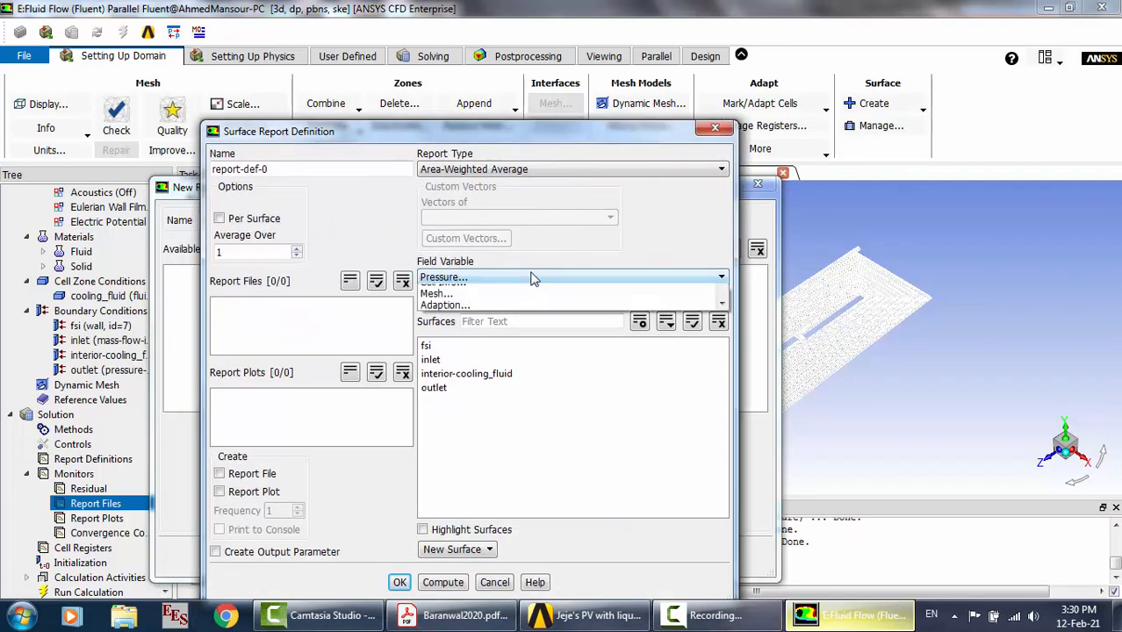
{"action": "left_click", "coordinate": [479, 326]}
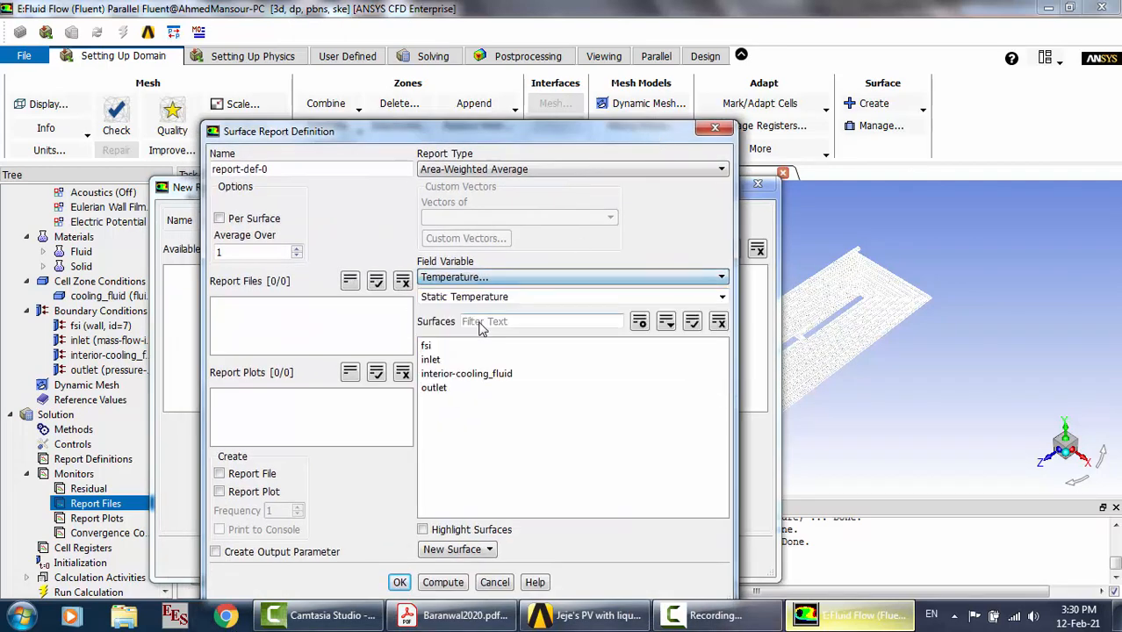
{"action": "left_click", "coordinate": [453, 615]}
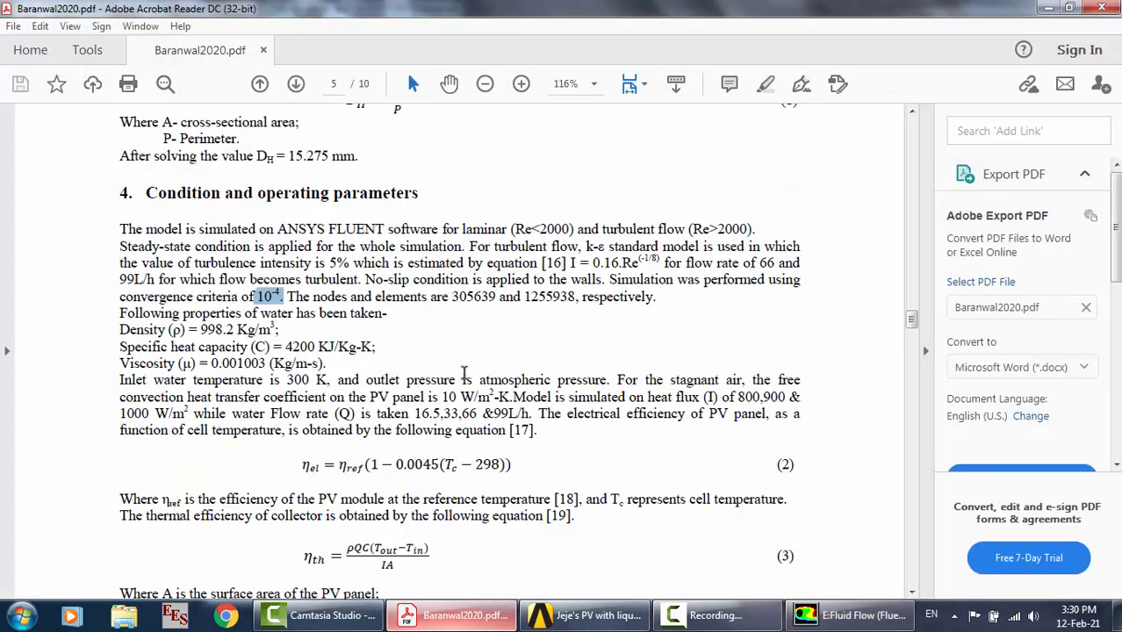
{"action": "scroll", "coordinate": [465, 373], "scroll_direction": "down", "scroll_amount": 20}
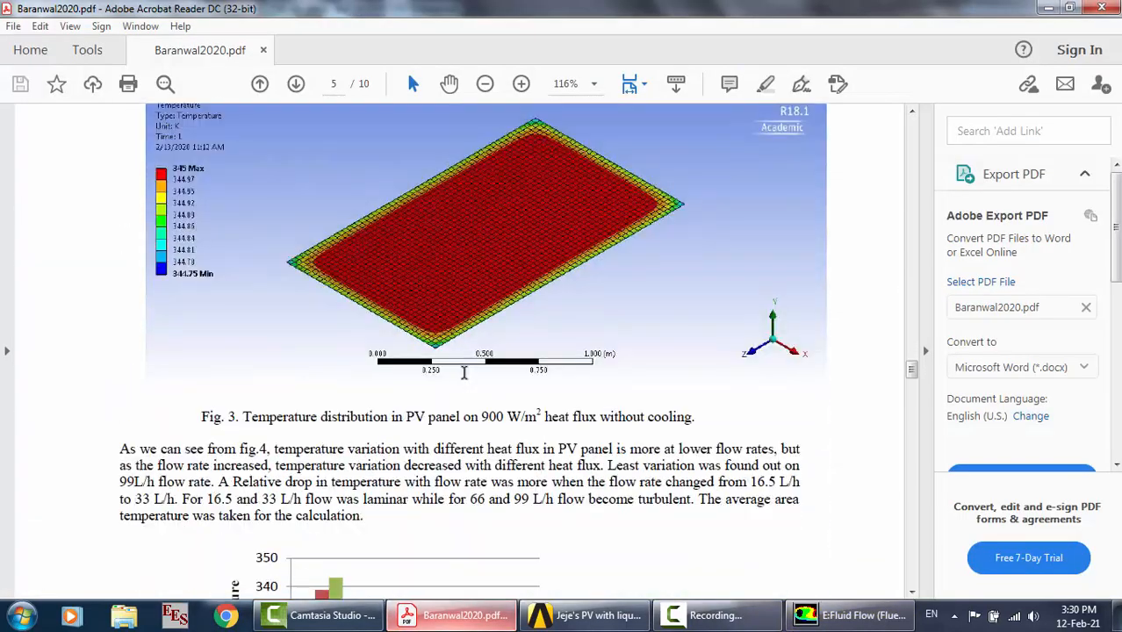
{"action": "scroll", "coordinate": [465, 373], "scroll_direction": "down", "scroll_amount": 8}
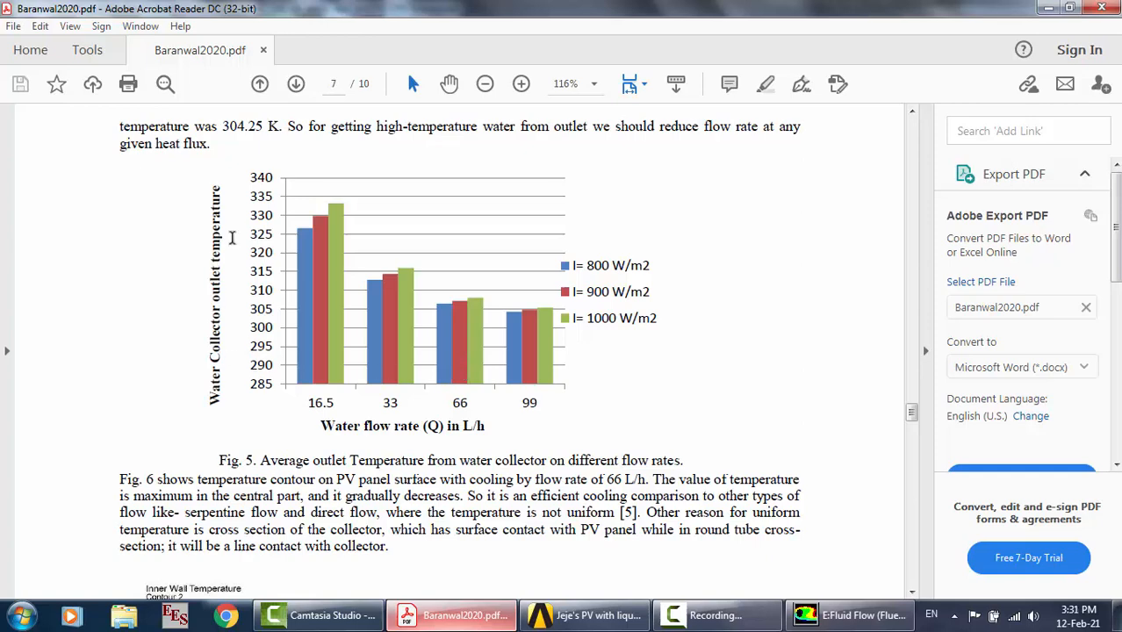
{"action": "left_click", "coordinate": [843, 615]}
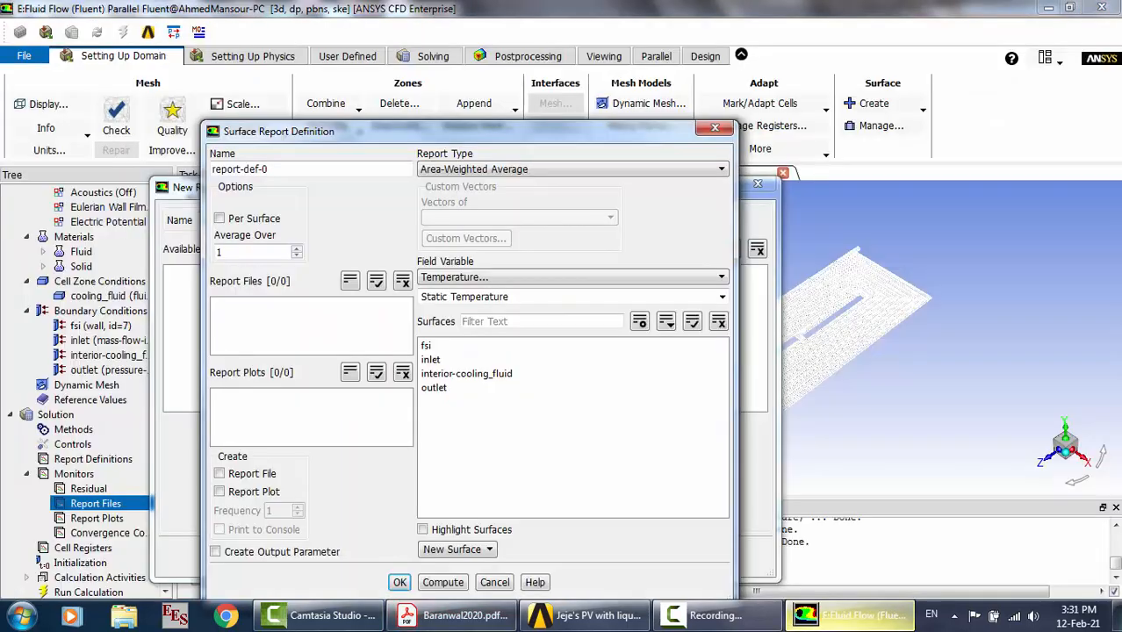
{"action": "left_click", "coordinate": [447, 391]}
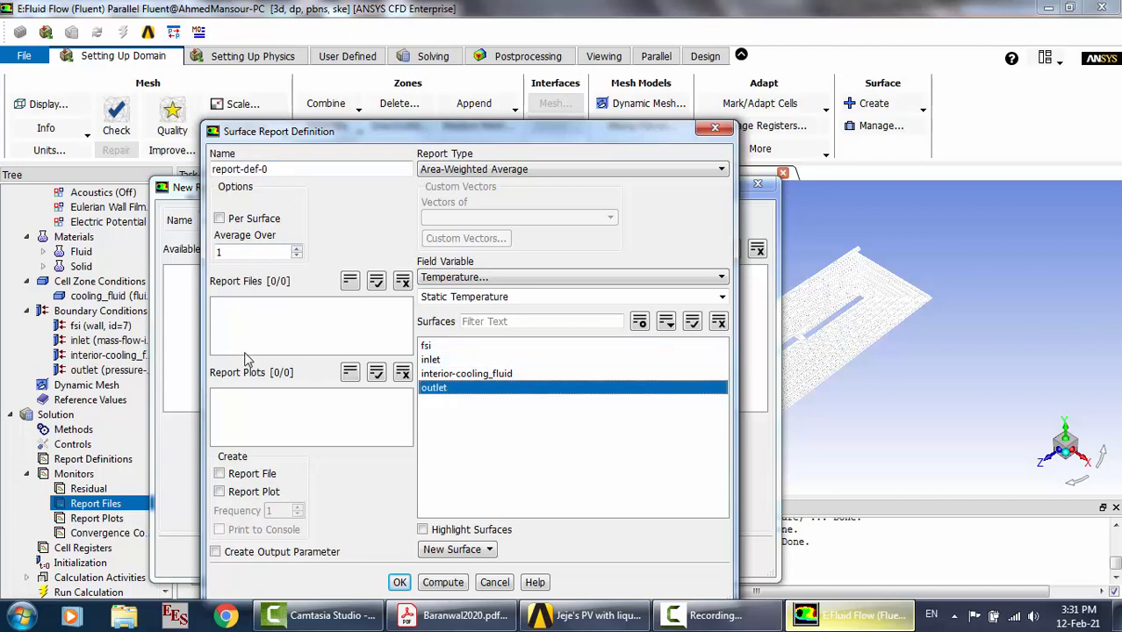
Enable report file and report plot creation for the outlet temperature report, and accept the report definition and report file
{"action": "left_click", "coordinate": [257, 475]}
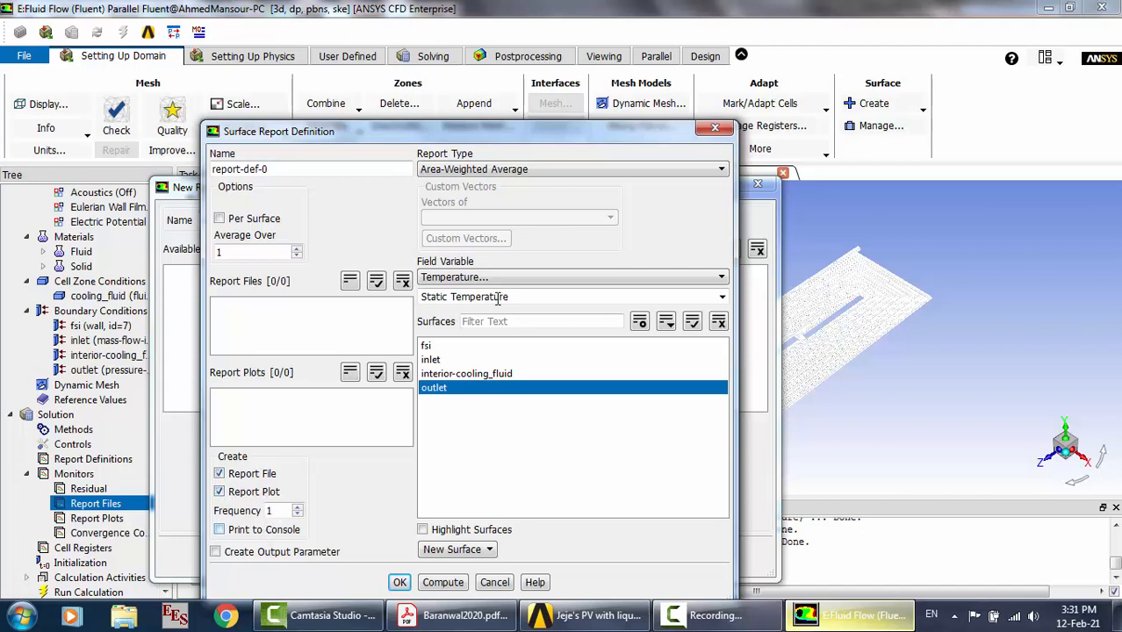
{"action": "left_click_drag", "start_coordinate": [594, 145], "coordinate": [591, 99]}
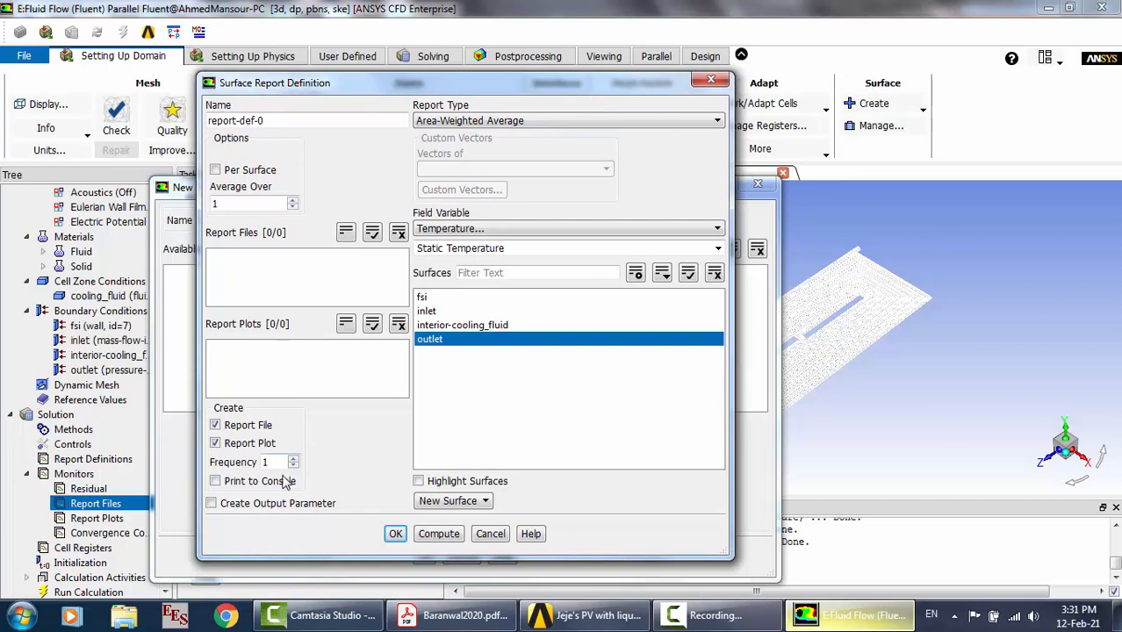
{"action": "left_click", "coordinate": [396, 534]}
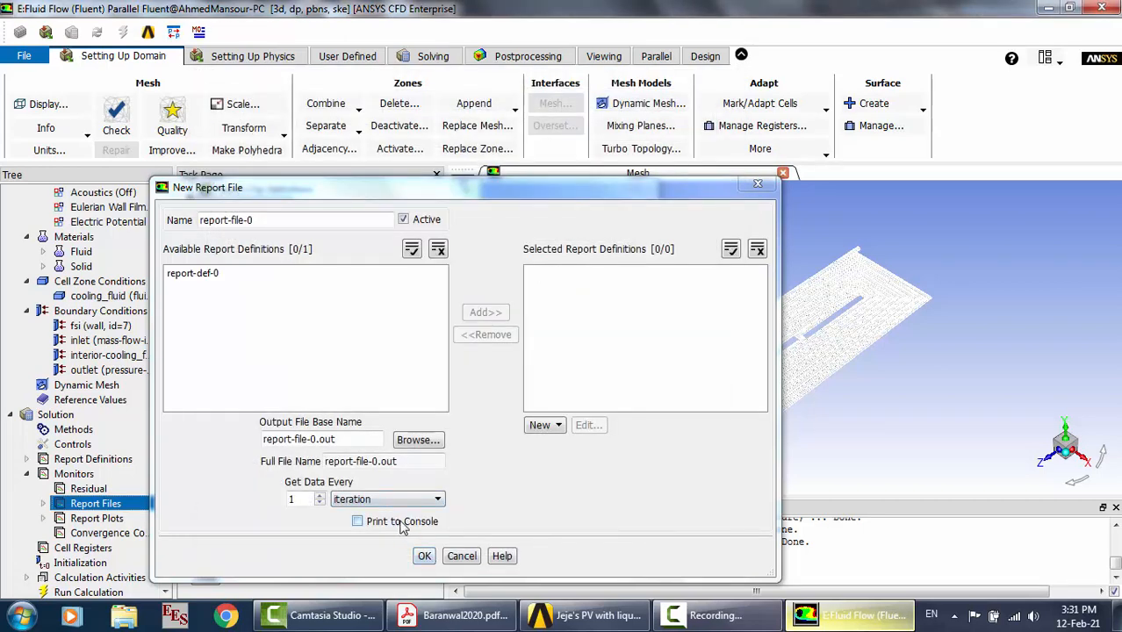
{"action": "left_click", "coordinate": [425, 557]}
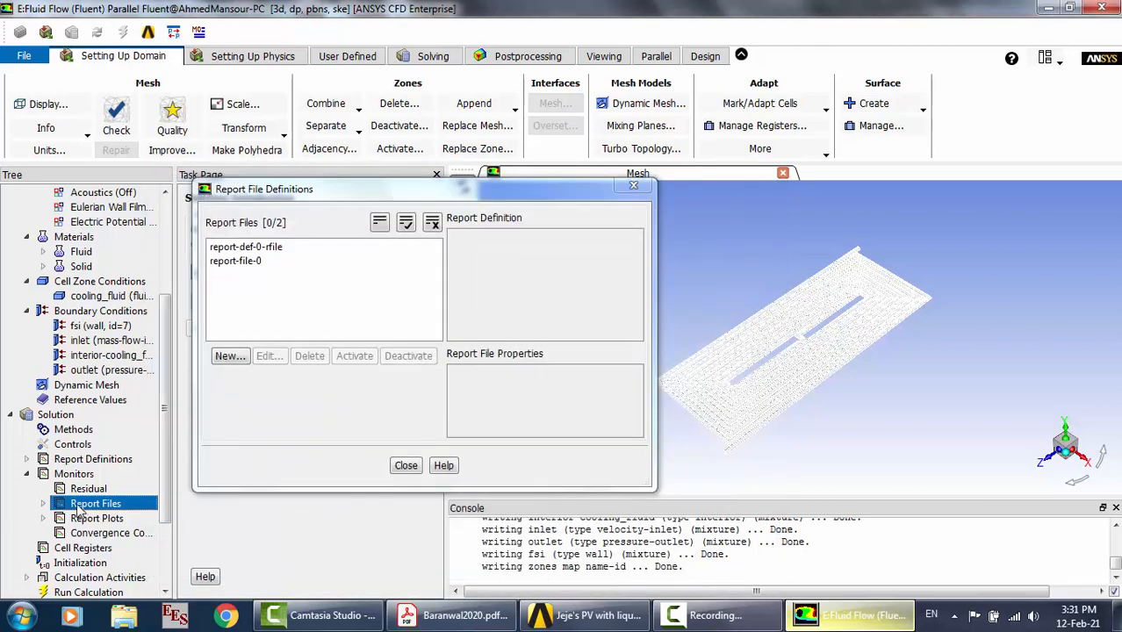
{"action": "left_click", "coordinate": [406, 466]}
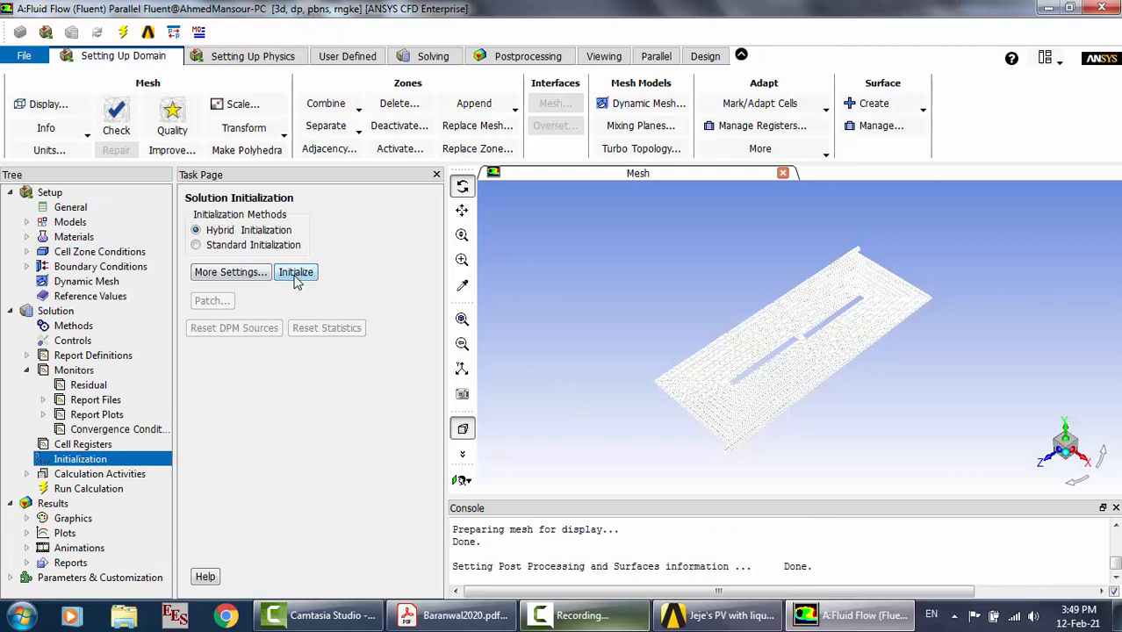
Initialize the solution with Hybrid Initialization and examine the final initialization residuals in the console
{"action": "left_click", "coordinate": [296, 273]}
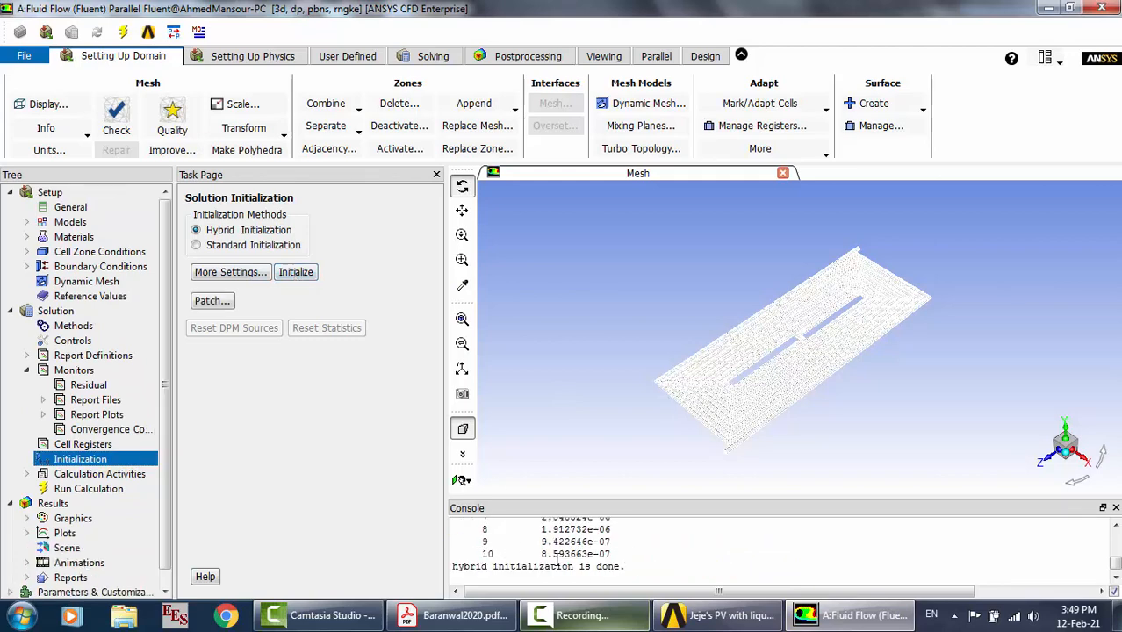
{"action": "left_click_drag", "start_coordinate": [614, 554], "coordinate": [543, 555]}
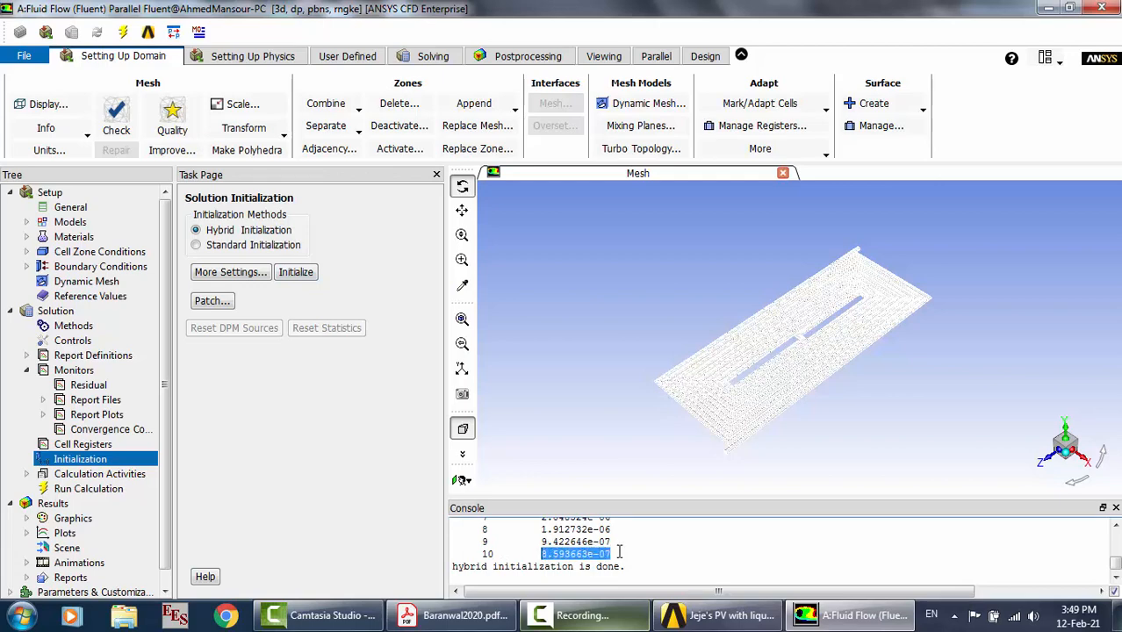
{"action": "left_click_drag", "start_coordinate": [540, 542], "coordinate": [607, 543]}
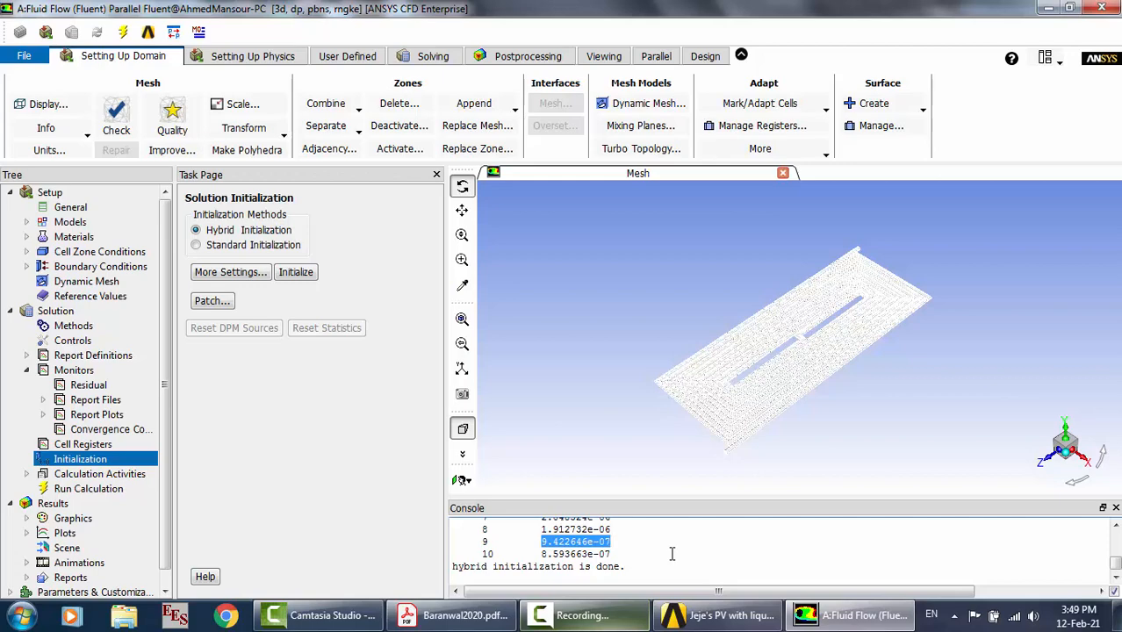
{"action": "left_click_drag", "start_coordinate": [669, 559], "coordinate": [649, 547]}
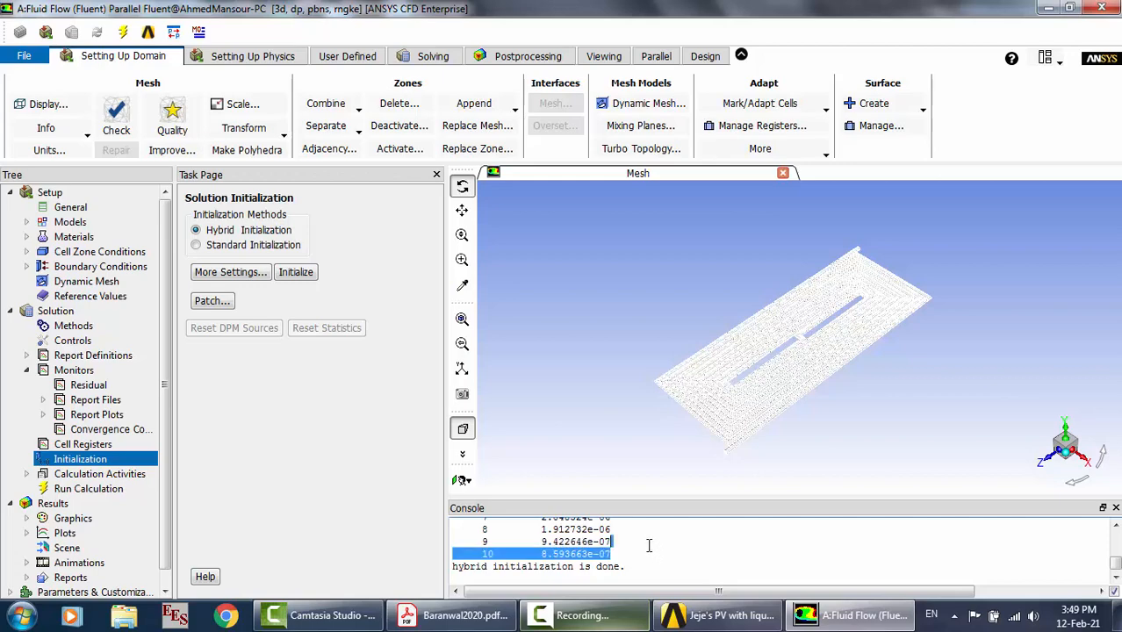
{"action": "left_click", "coordinate": [535, 546]}
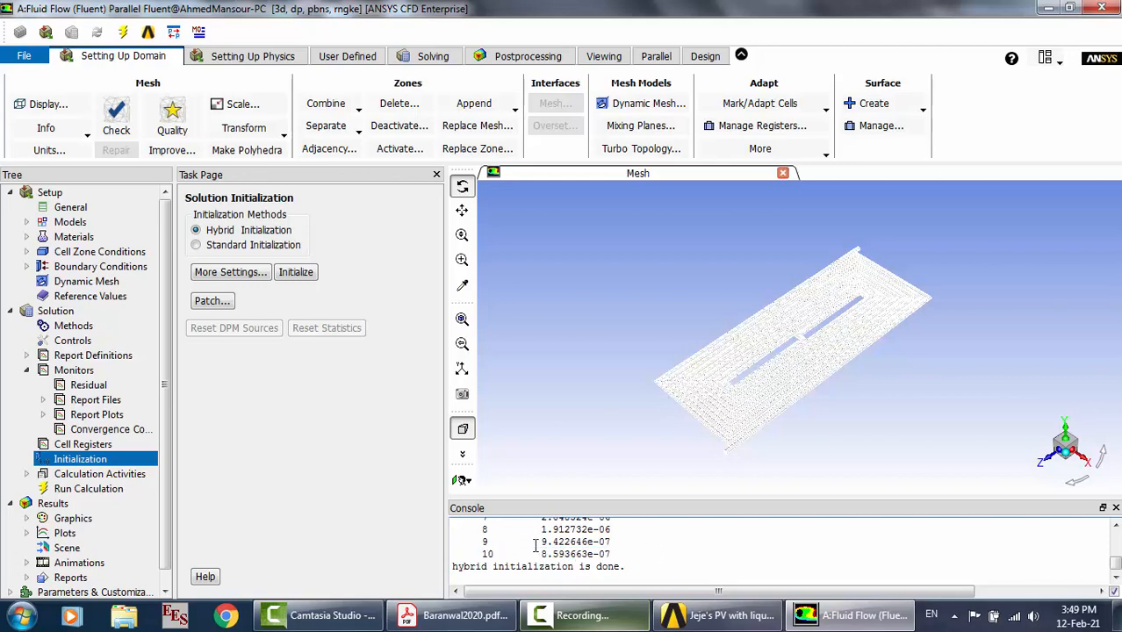
Check the calculation's number of iterations, save the project from Fluent, and switch to Workbench
{"action": "left_click", "coordinate": [65, 491]}
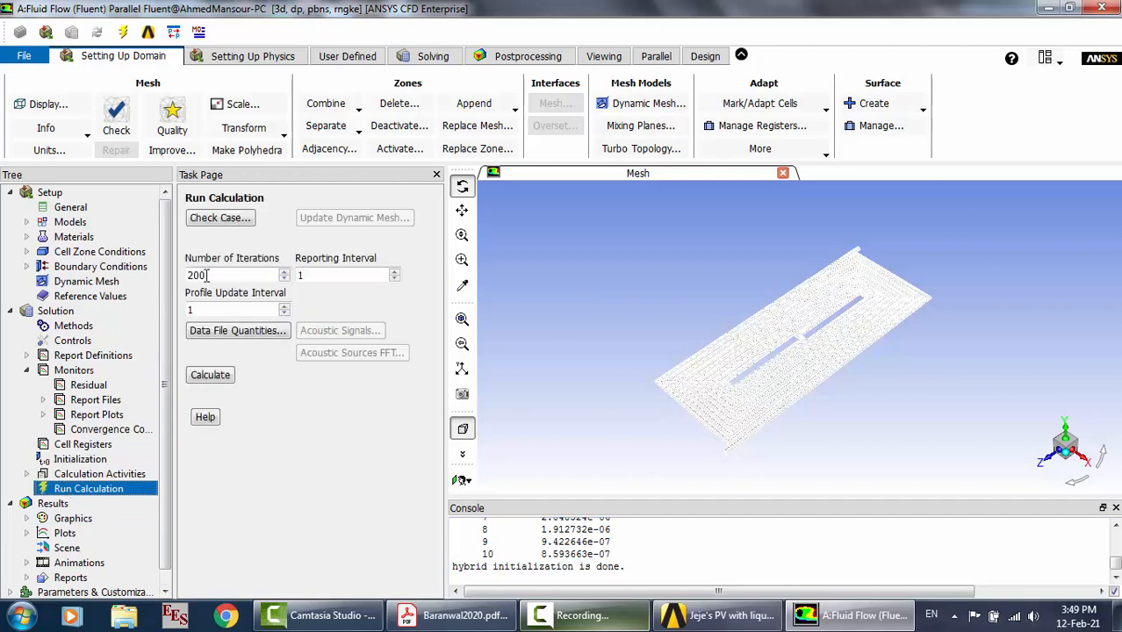
{"action": "left_click_drag", "start_coordinate": [209, 276], "coordinate": [184, 279]}
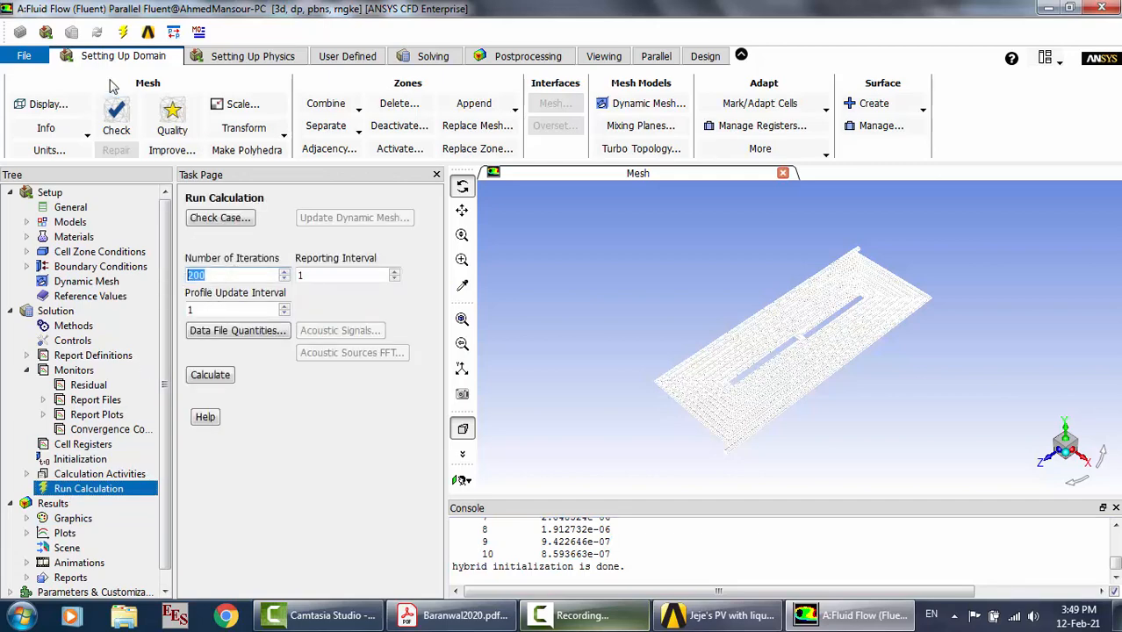
{"action": "left_click", "coordinate": [23, 58]}
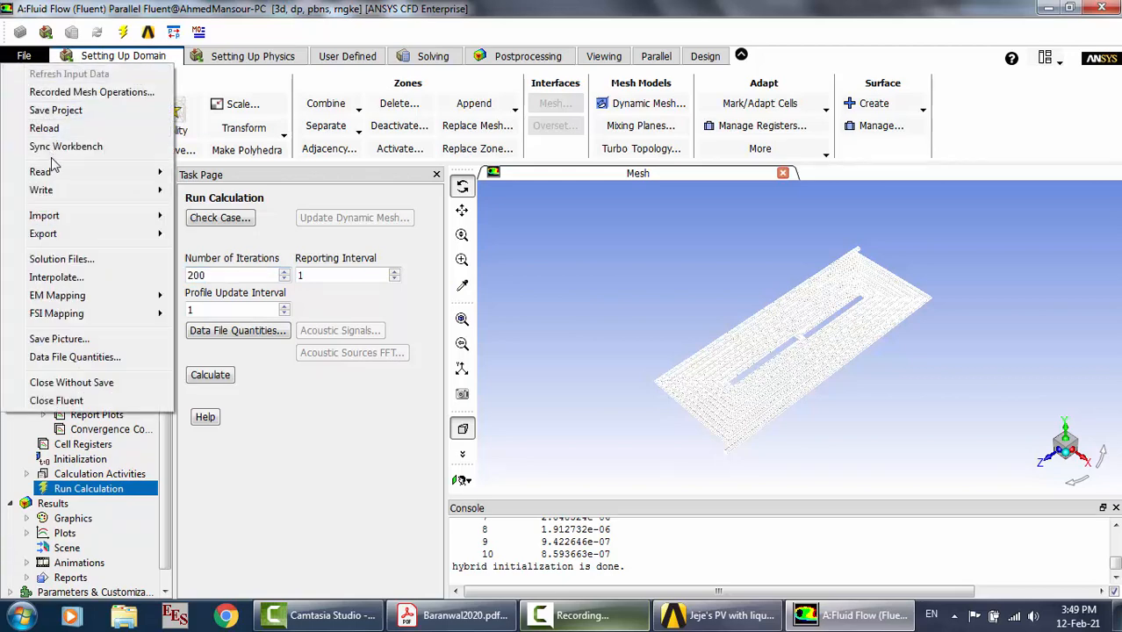
{"action": "left_click", "coordinate": [44, 110]}
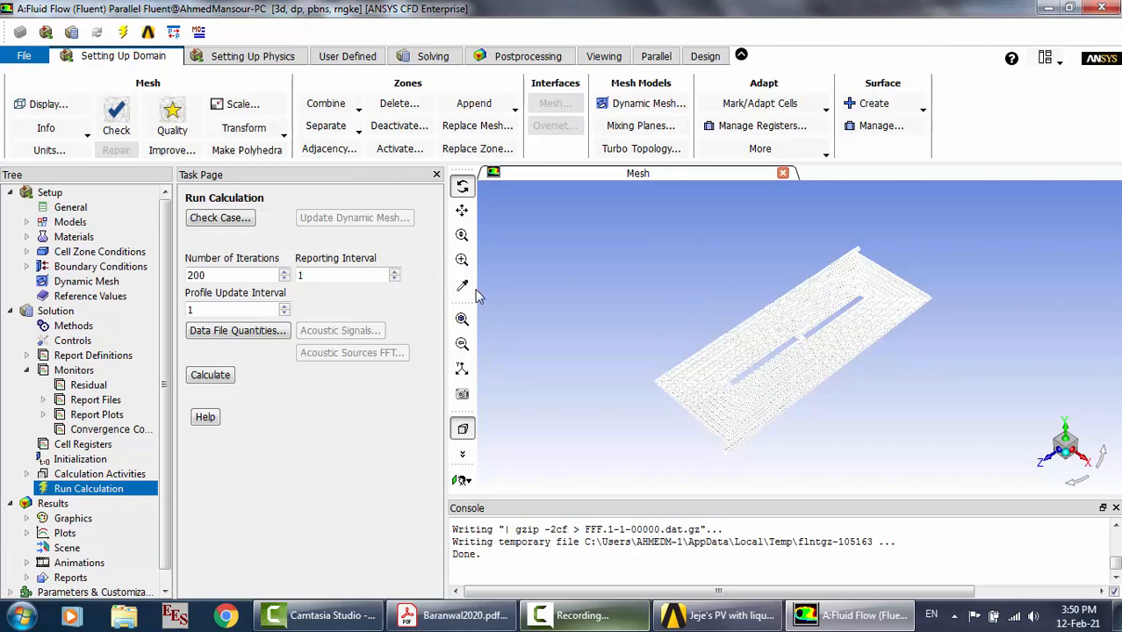
{"action": "left_click", "coordinate": [757, 620]}
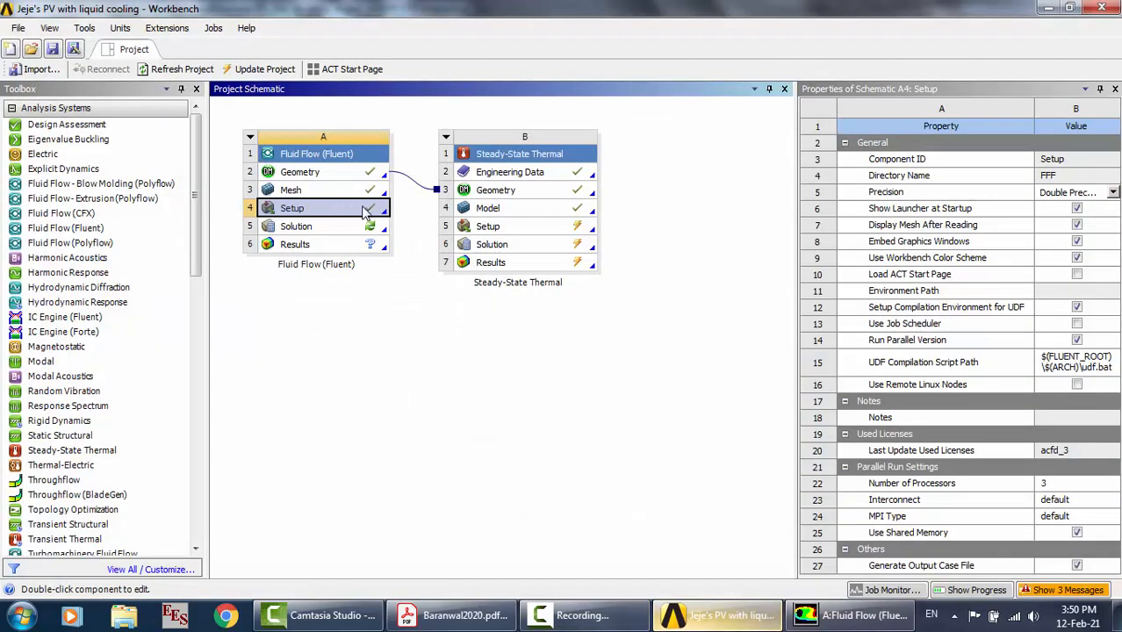
Return to the Fluent session and quit it, confirming the exit
{"action": "left_click", "coordinate": [808, 623]}
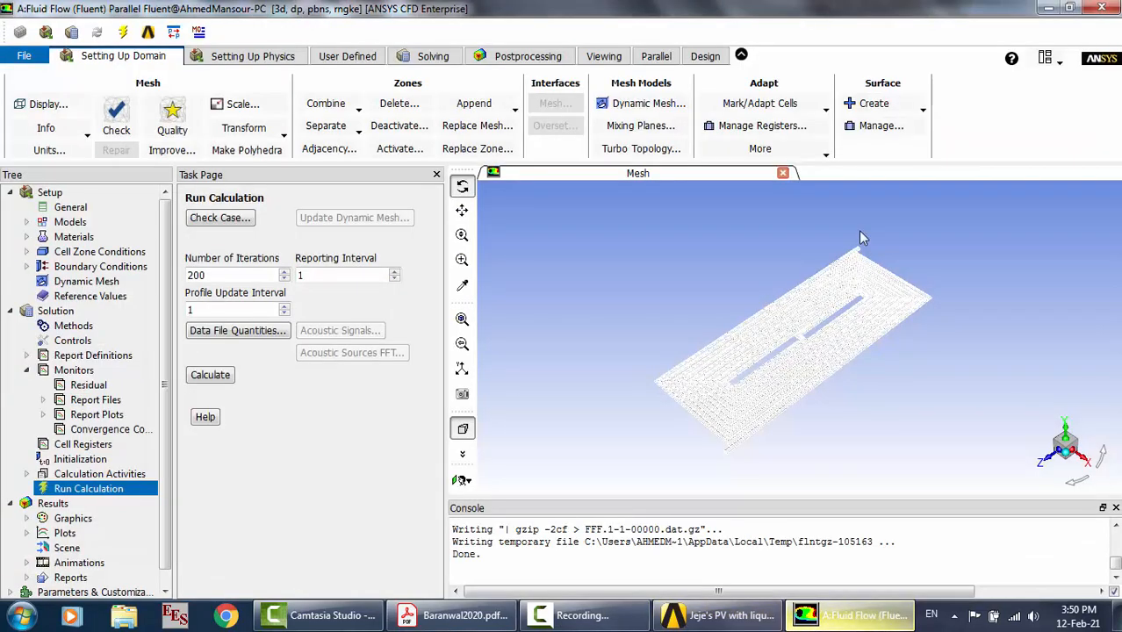
{"action": "left_click", "coordinate": [1105, 8]}
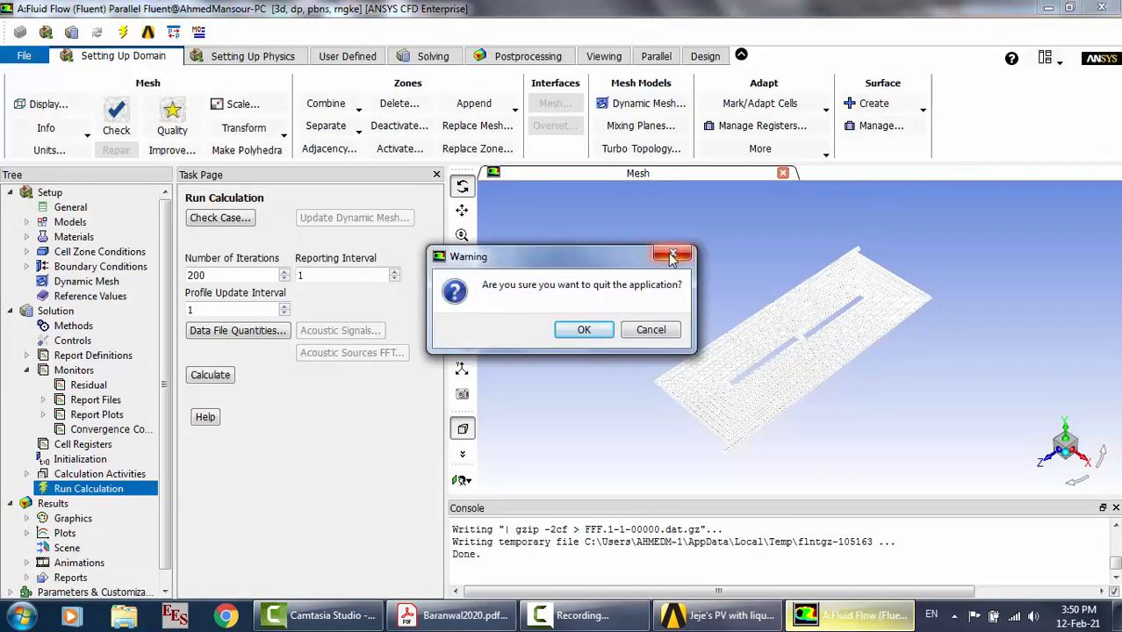
{"action": "left_click", "coordinate": [599, 329]}
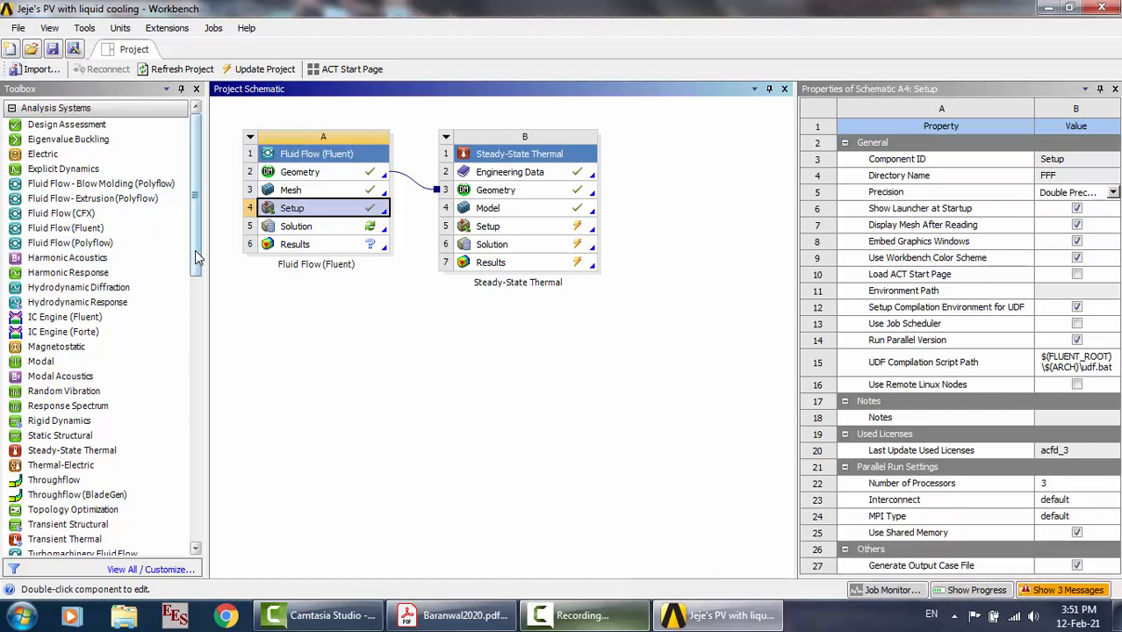
Add a System Coupling component system to the project schematic beside the Steady-State Thermal system
{"action": "left_click_drag", "start_coordinate": [197, 256], "coordinate": [201, 461]}
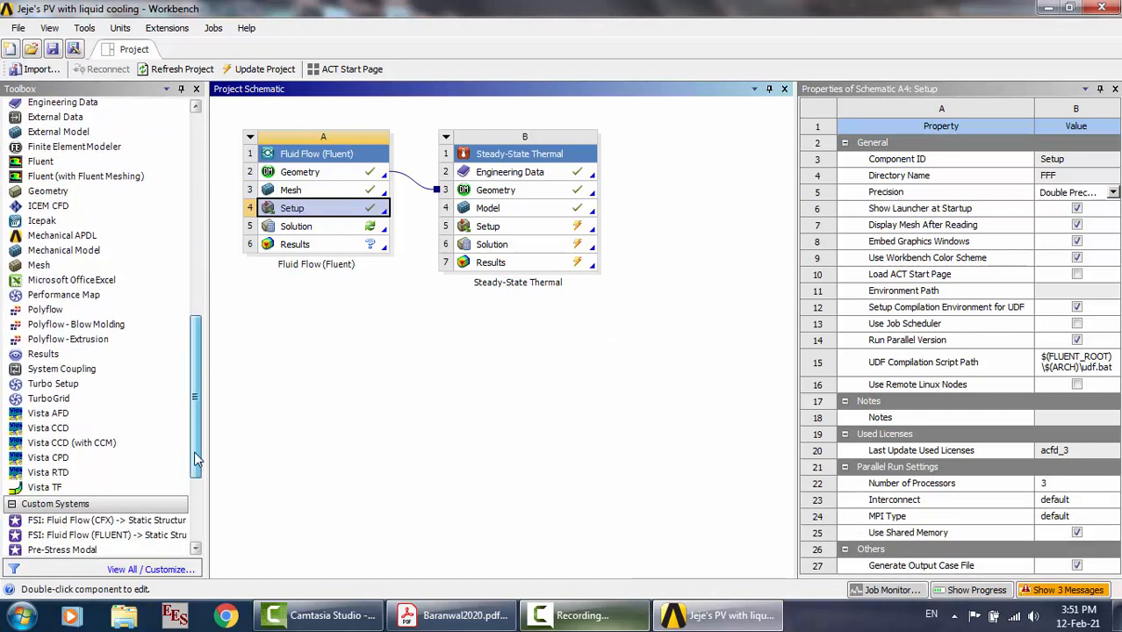
{"action": "left_click", "coordinate": [104, 370]}
{"action": "left_click_drag", "start_coordinate": [104, 376], "coordinate": [677, 189]}
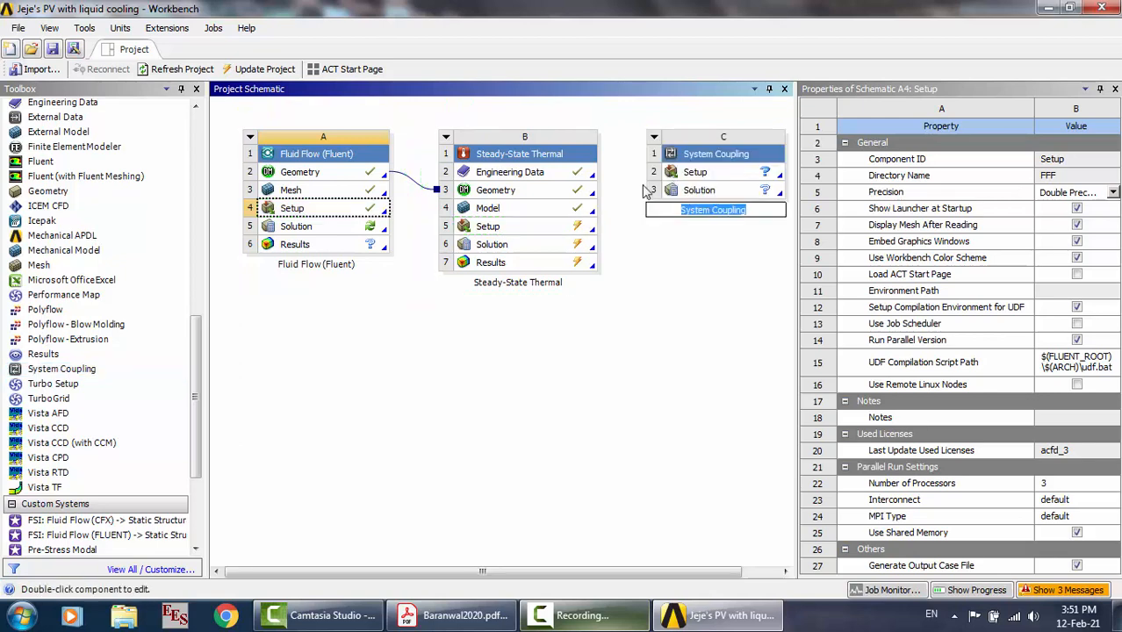
Link the Setup cells of the Steady-State Thermal and Fluid Flow (Fluent) systems to the System Coupling Setup cell
{"action": "left_click", "coordinate": [518, 225]}
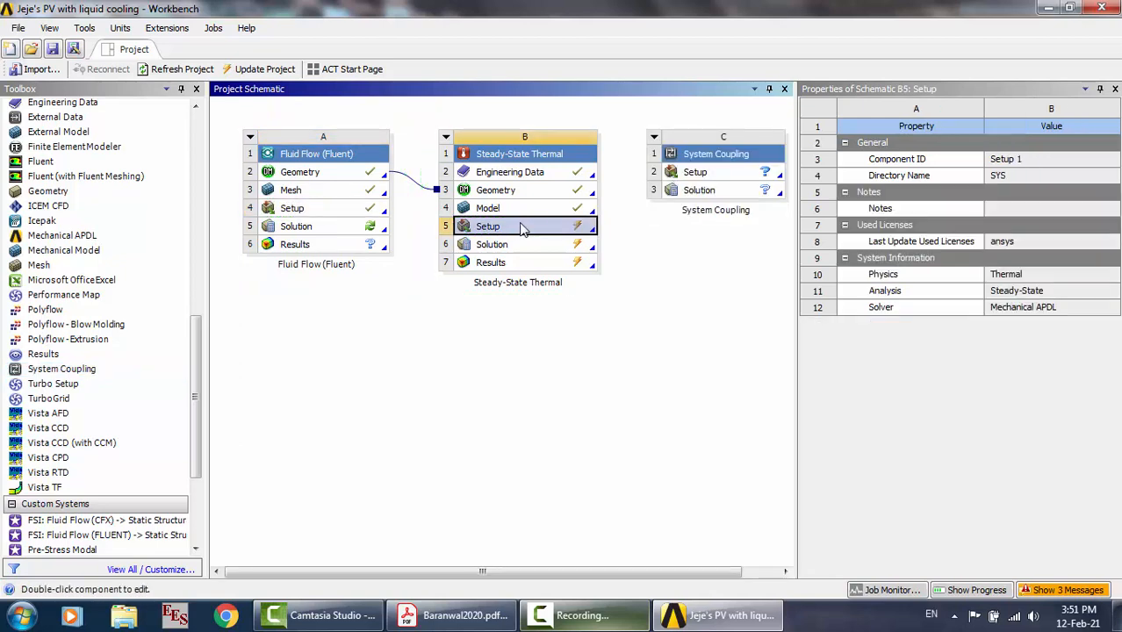
{"action": "left_click_drag", "start_coordinate": [518, 225], "coordinate": [694, 180]}
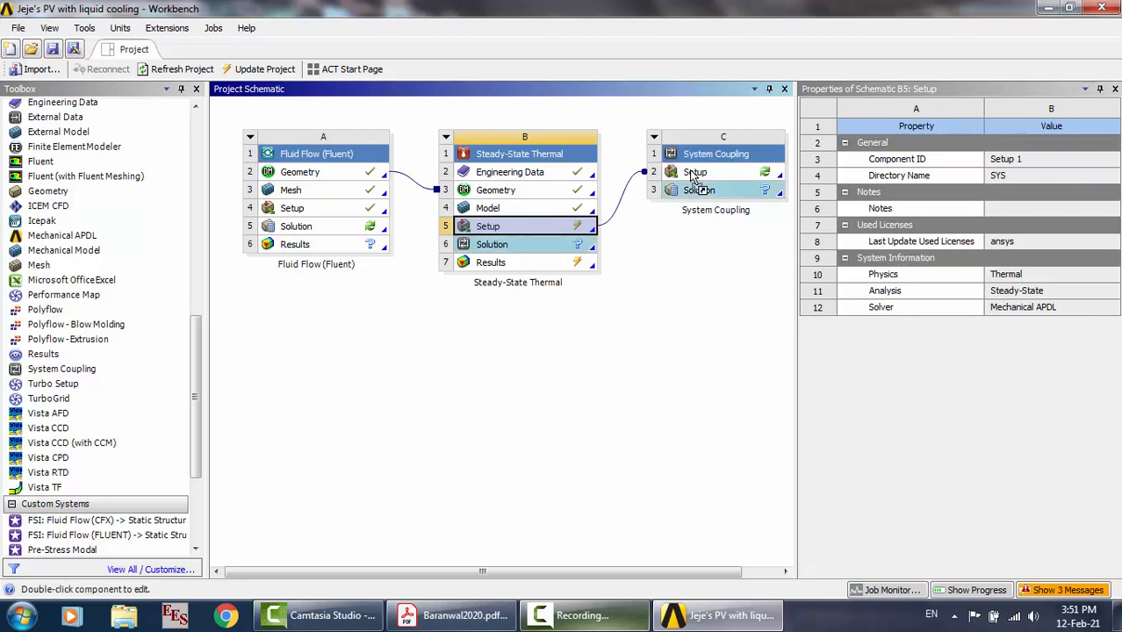
{"action": "left_click", "coordinate": [365, 215]}
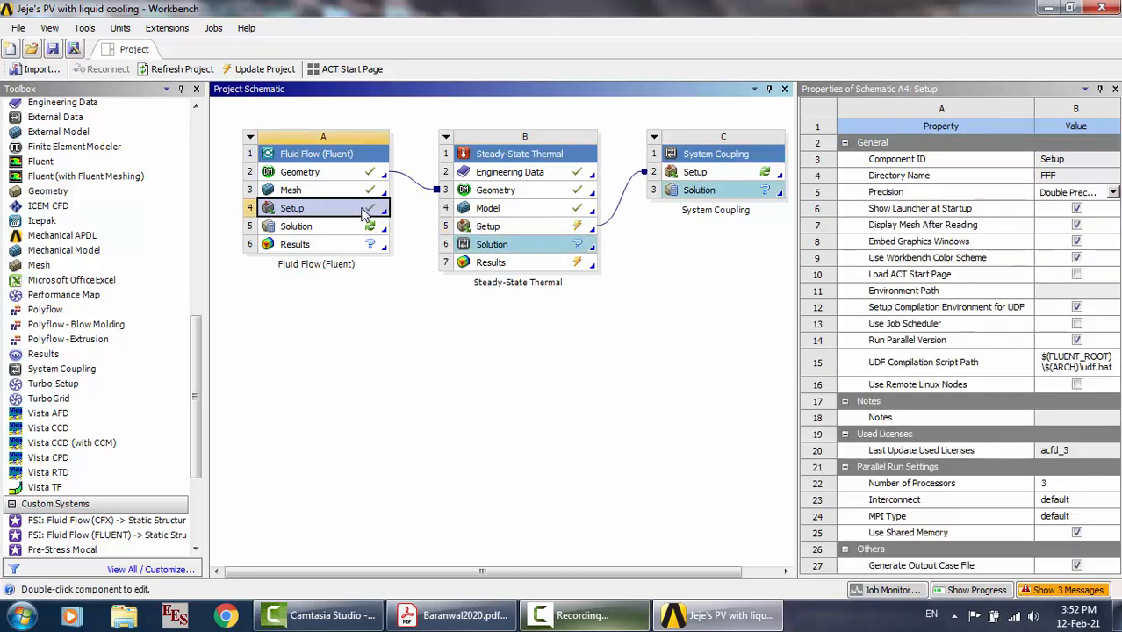
{"action": "left_click_drag", "start_coordinate": [364, 216], "coordinate": [689, 179]}
Update the Setup cell of the Steady-State Thermal system and that of the Fluid Flow (Fluent) system
{"action": "left_click", "coordinate": [562, 233]}
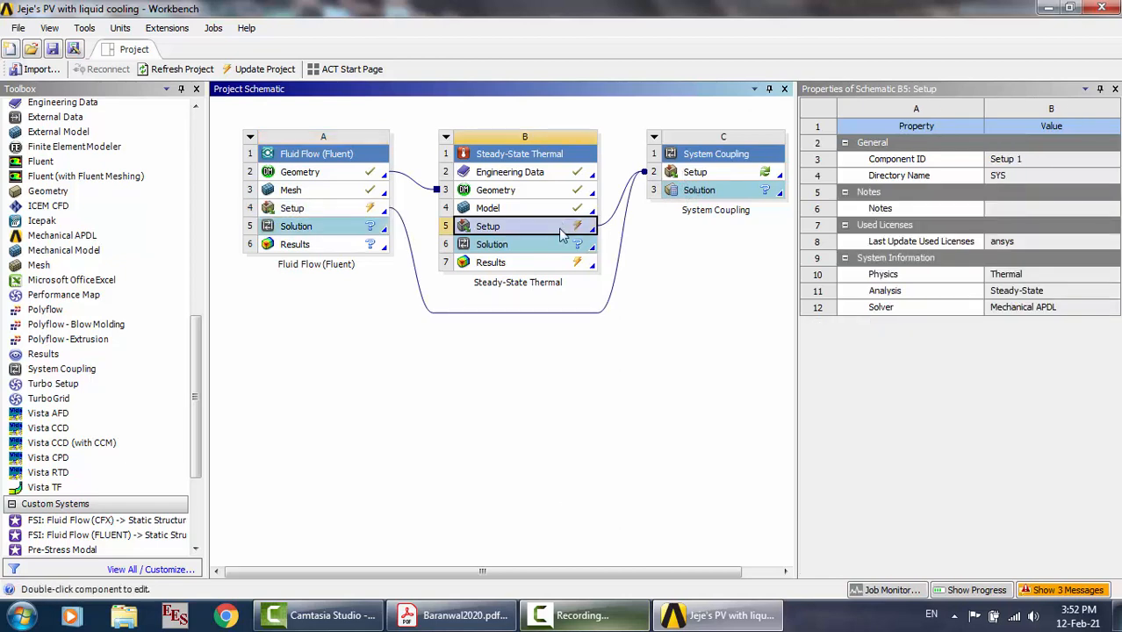
{"action": "right_click", "coordinate": [562, 232]}
{"action": "left_click", "coordinate": [596, 351]}
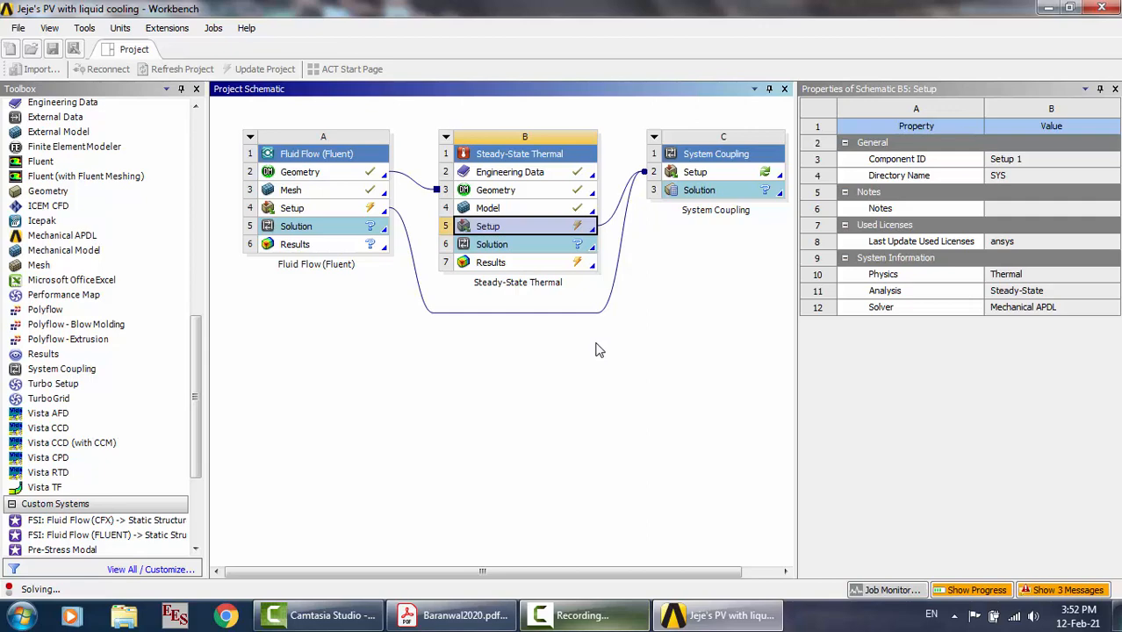
{"action": "left_click", "coordinate": [335, 216]}
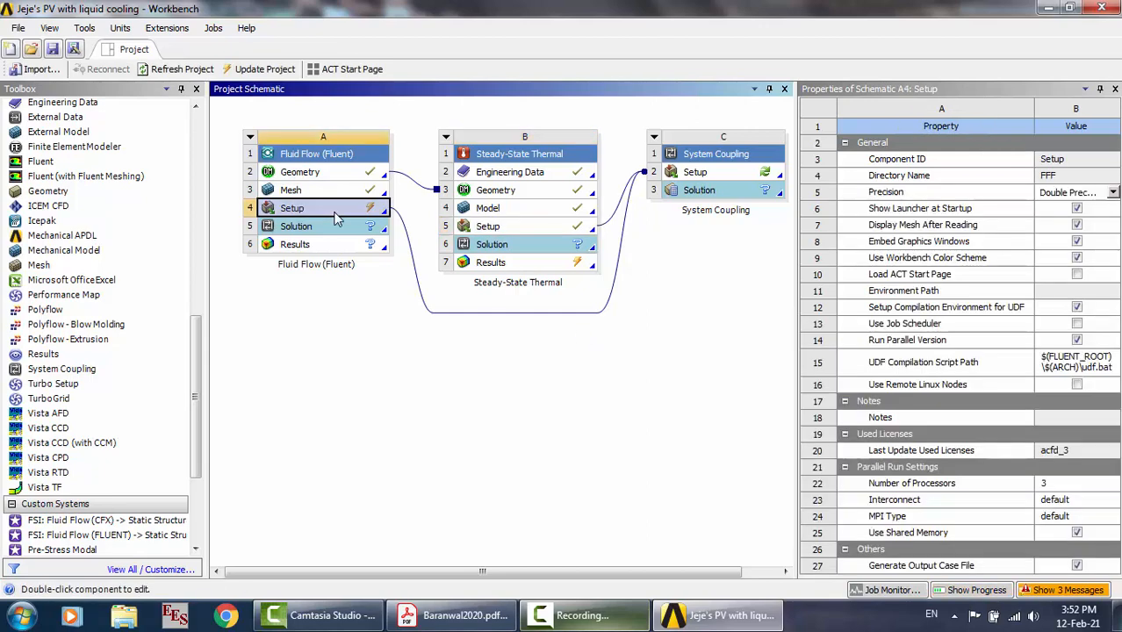
{"action": "right_click", "coordinate": [336, 216]}
{"action": "left_click", "coordinate": [386, 368]}
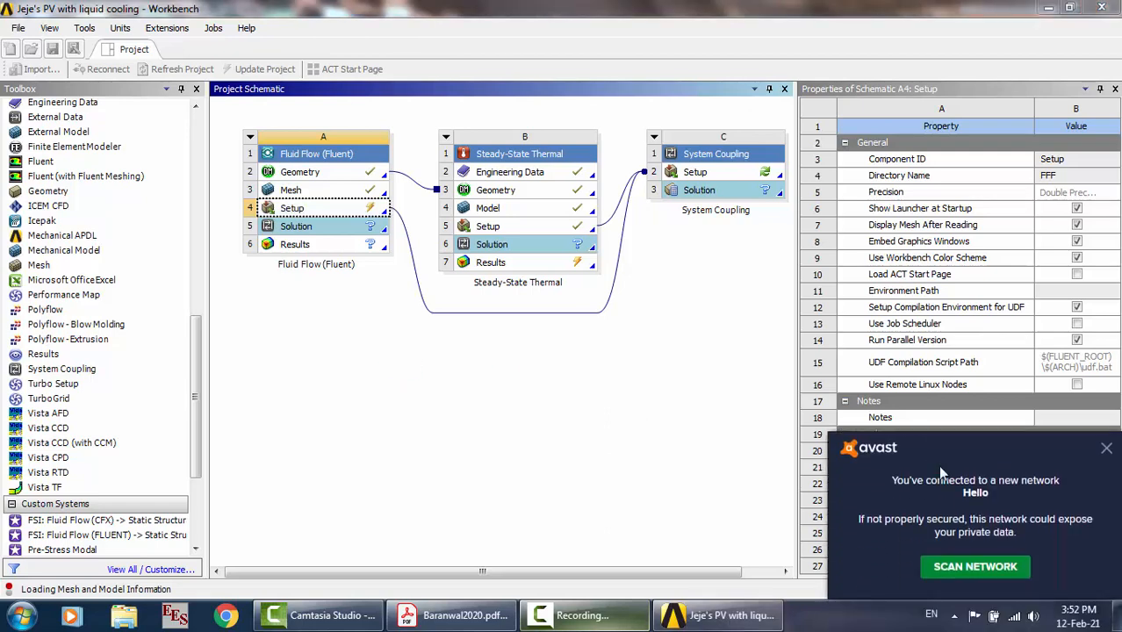
{"action": "left_click", "coordinate": [1107, 449]}
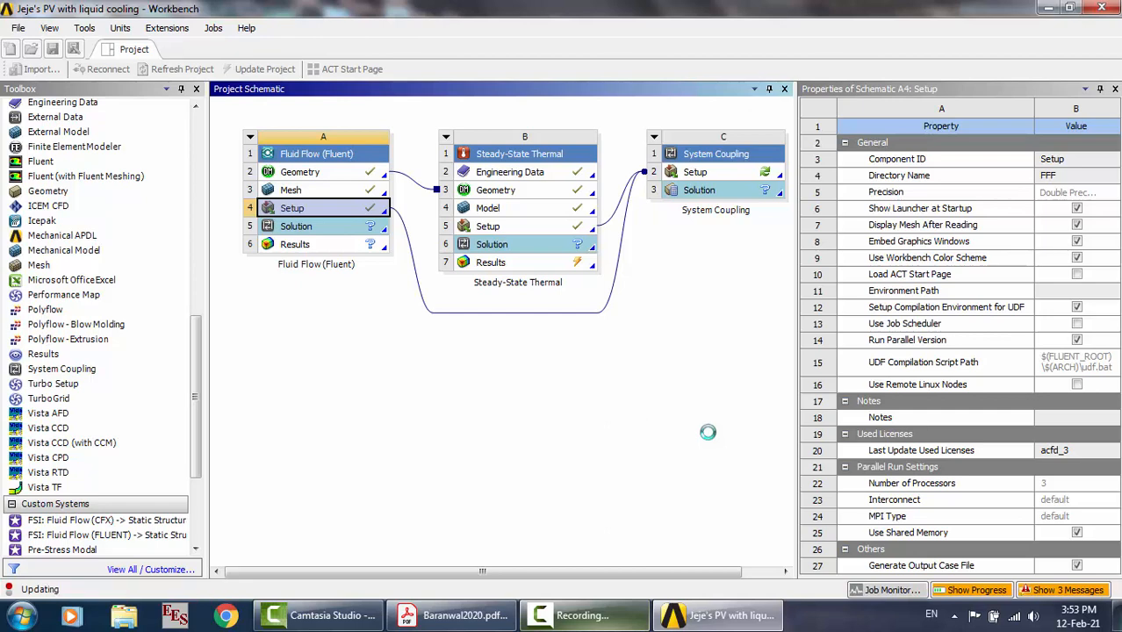
Open the System Coupling setup, reading the upstream data, and review the initialization, duration and step controls in its analysis settings
{"action": "double_click", "coordinate": [734, 171]}
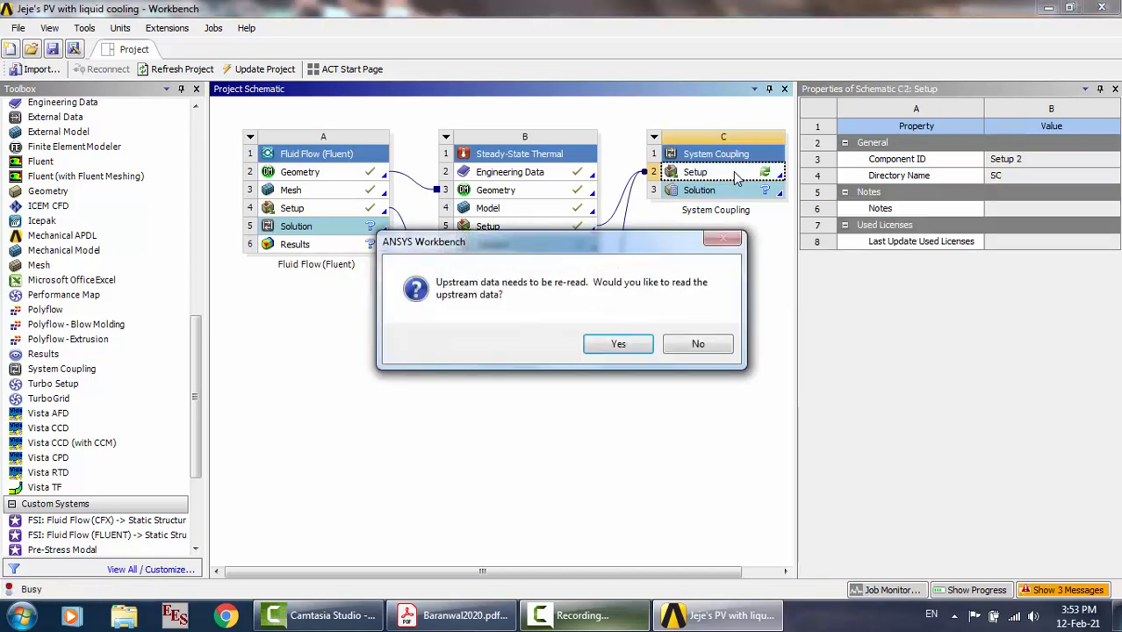
{"action": "left_click", "coordinate": [619, 343]}
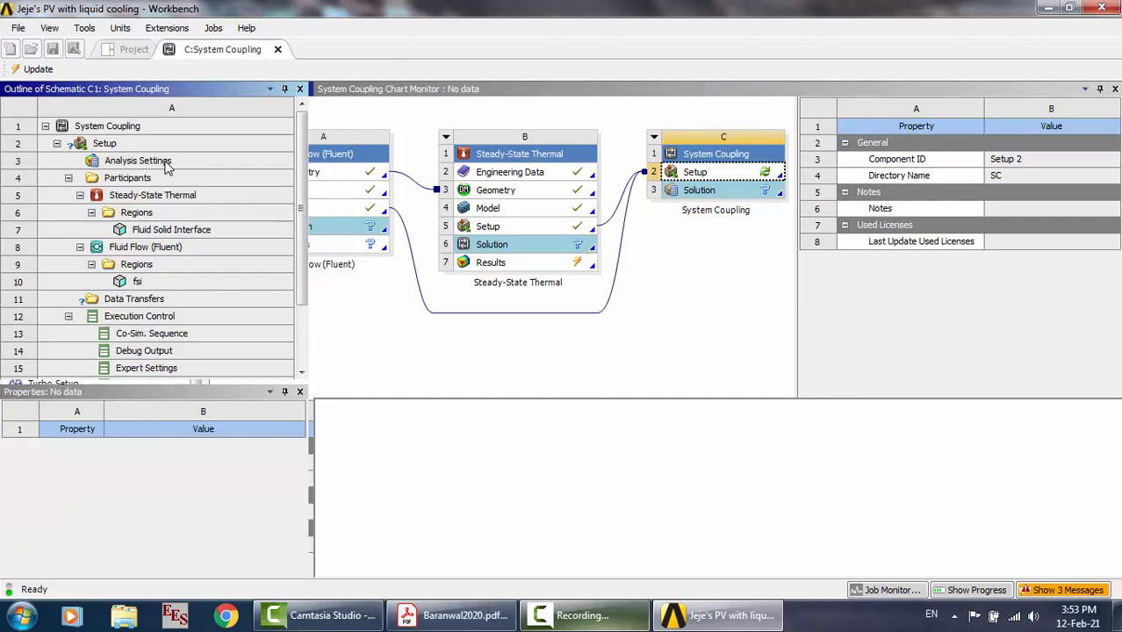
{"action": "left_click", "coordinate": [164, 162]}
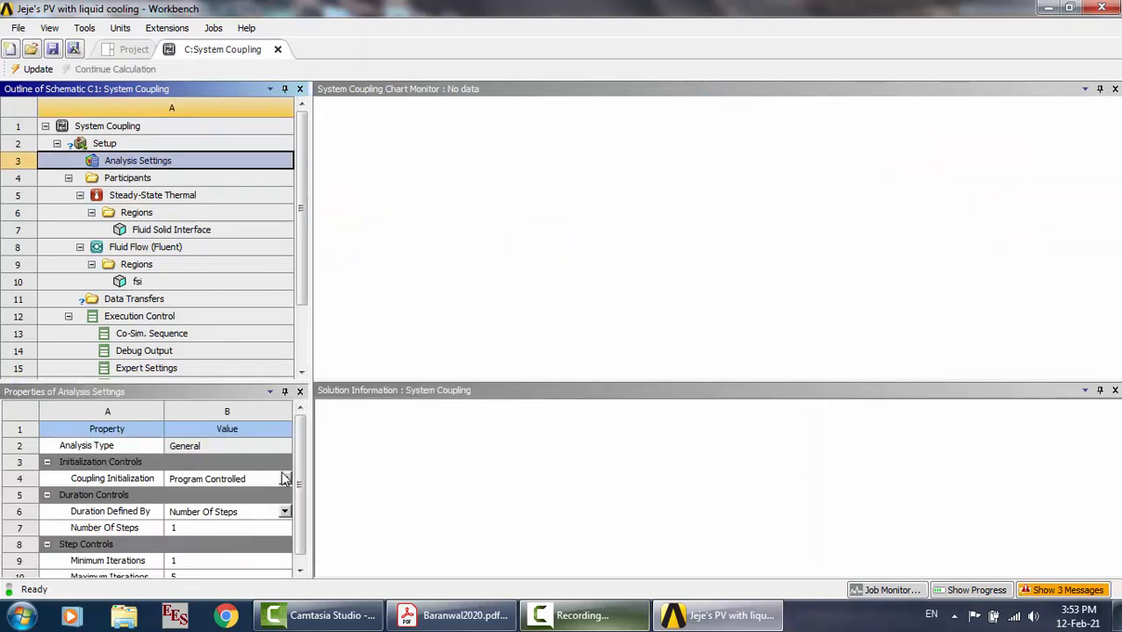
{"action": "scroll", "coordinate": [306, 503], "scroll_direction": "down", "scroll_amount": 1}
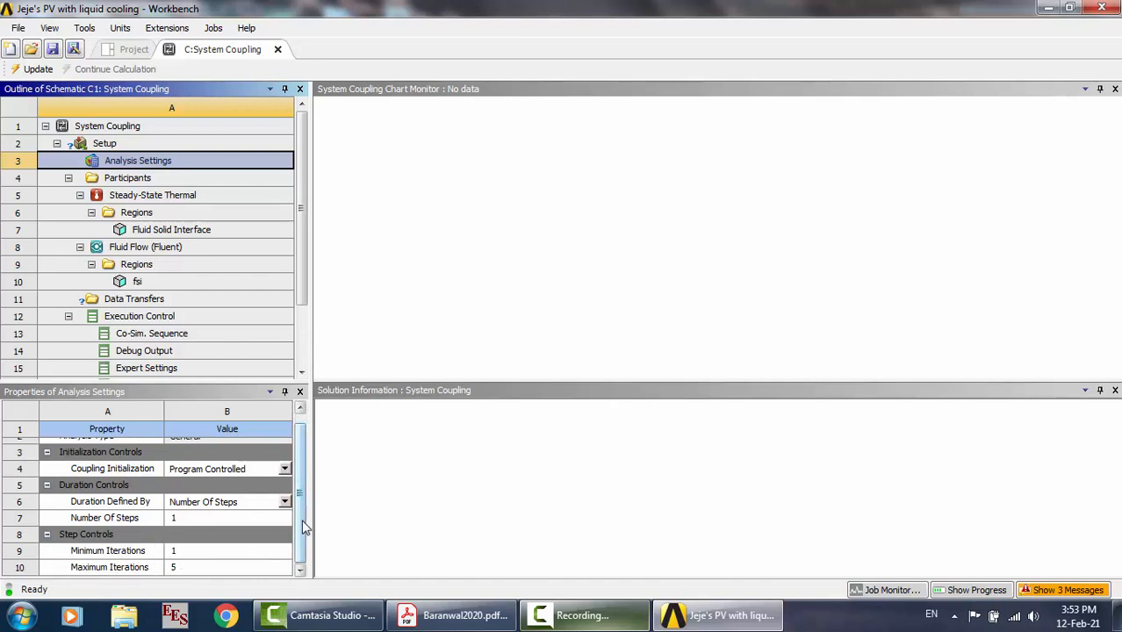
{"action": "left_click_drag", "start_coordinate": [302, 484], "coordinate": [303, 511]}
{"action": "left_click_drag", "start_coordinate": [302, 448], "coordinate": [302, 437]}
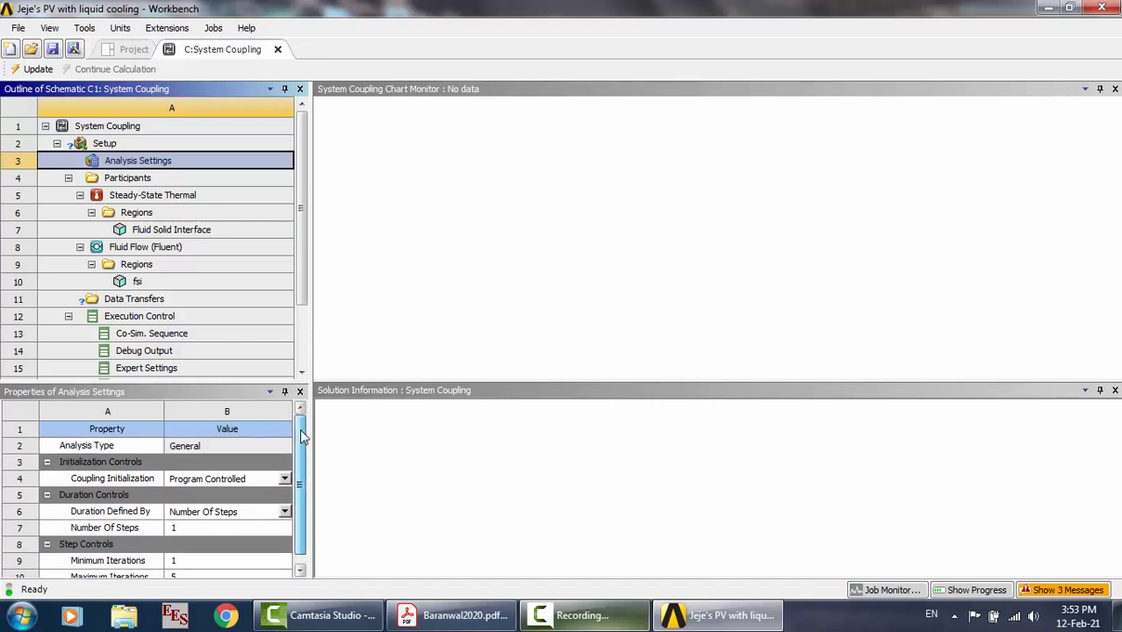
Create data transfers between the thermal system's Fluid Solid Interface region and the Fluent fsi region
{"action": "left_click", "coordinate": [167, 230]}
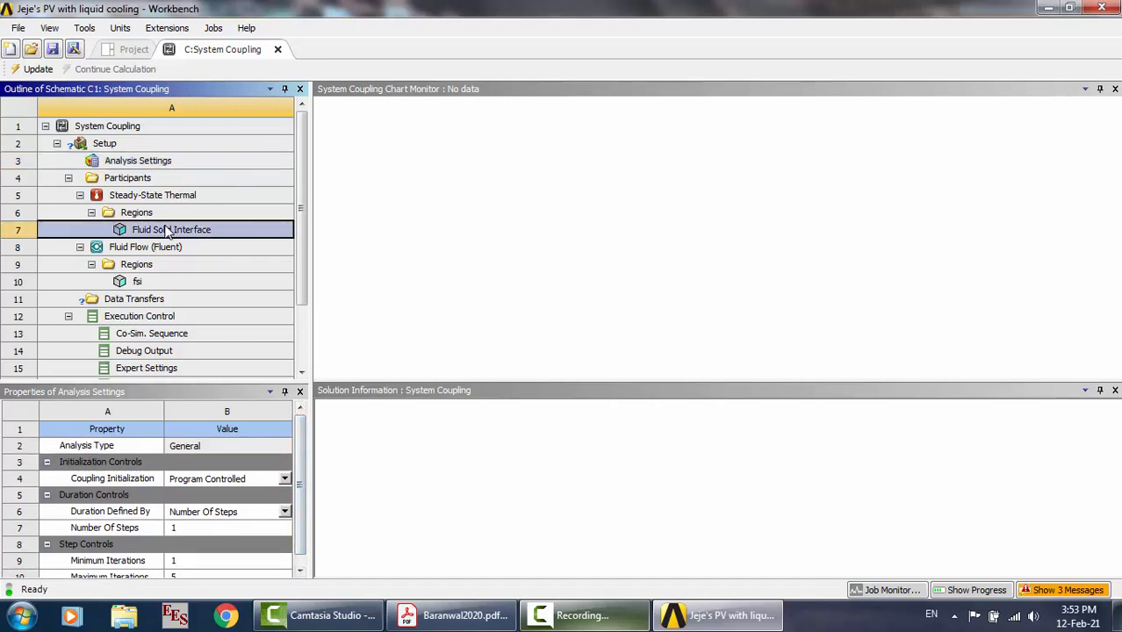
{"action": "left_click", "coordinate": [151, 283], "text": "ctrl"}
{"action": "right_click", "coordinate": [153, 285]}
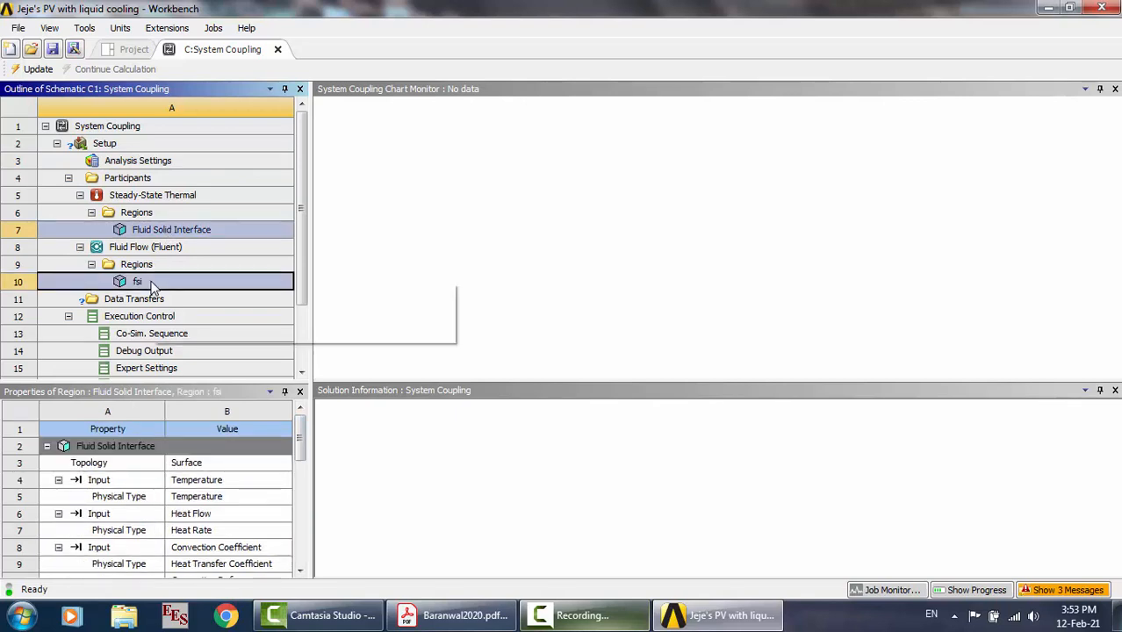
{"action": "left_click", "coordinate": [188, 290]}
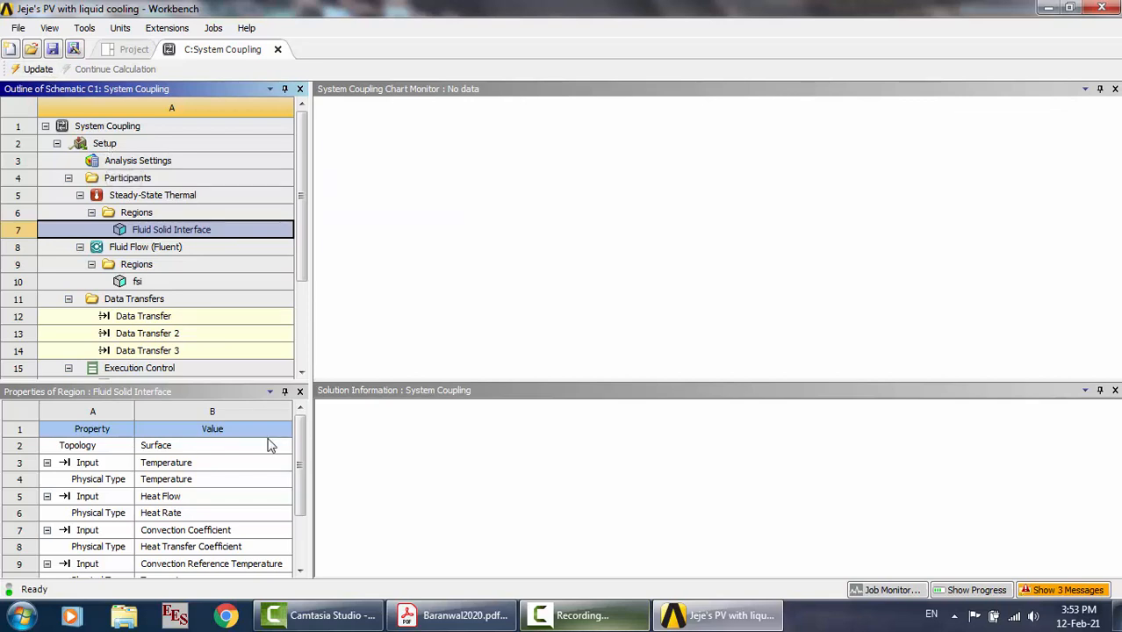
Examine the source and target participants, regions and variables of the three data transfers
{"action": "left_click", "coordinate": [168, 321]}
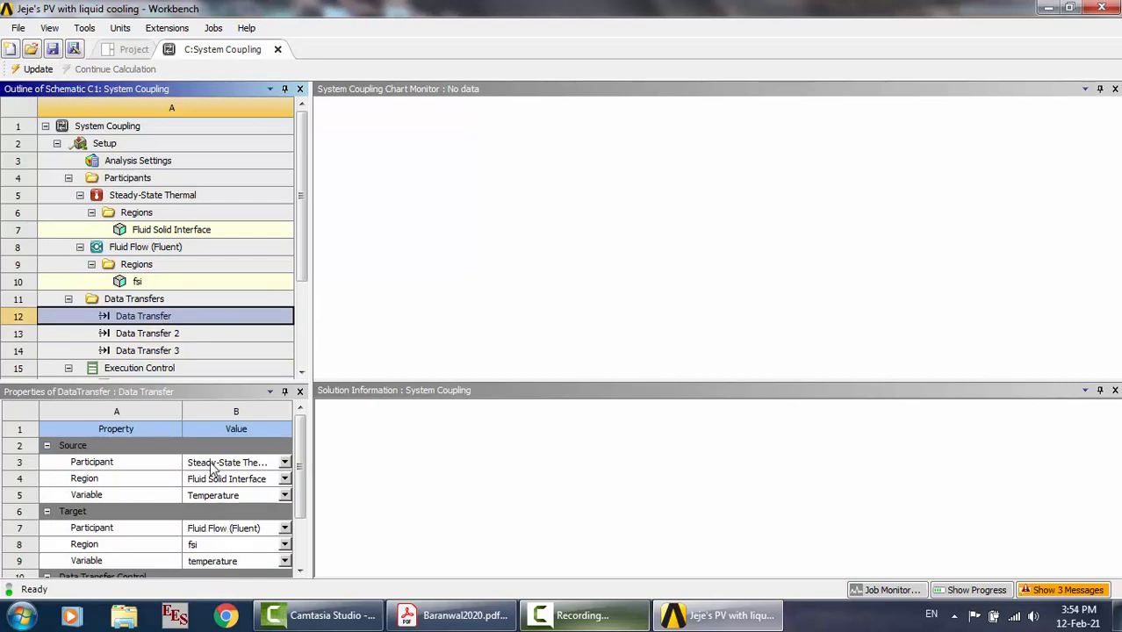
{"action": "left_click", "coordinate": [166, 339]}
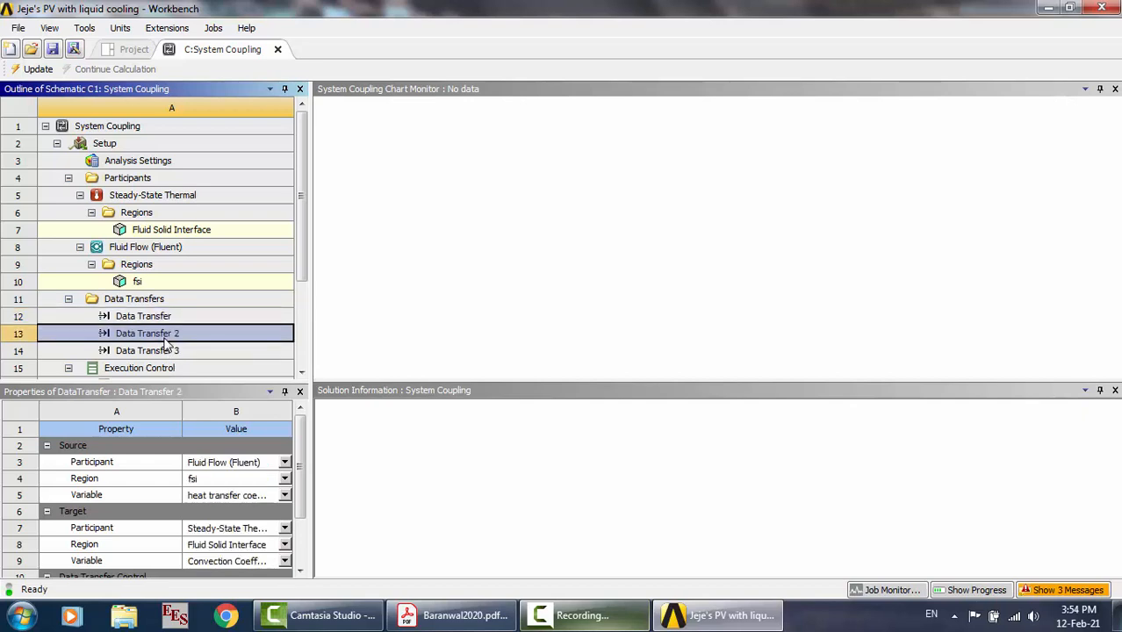
{"action": "left_click", "coordinate": [166, 321]}
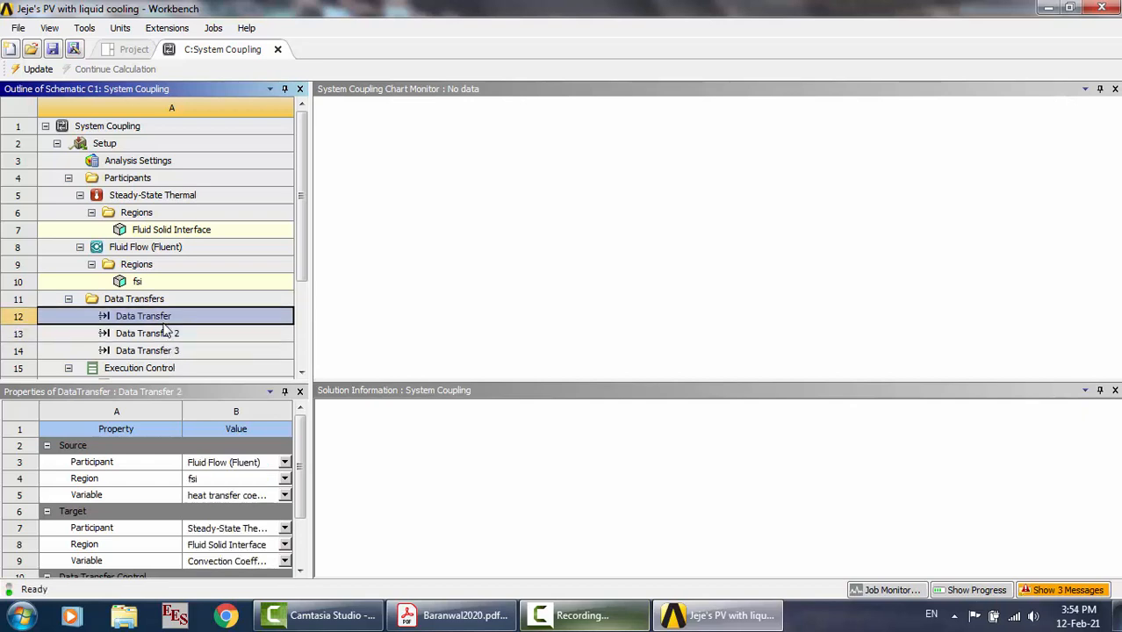
{"action": "left_click", "coordinate": [164, 338]}
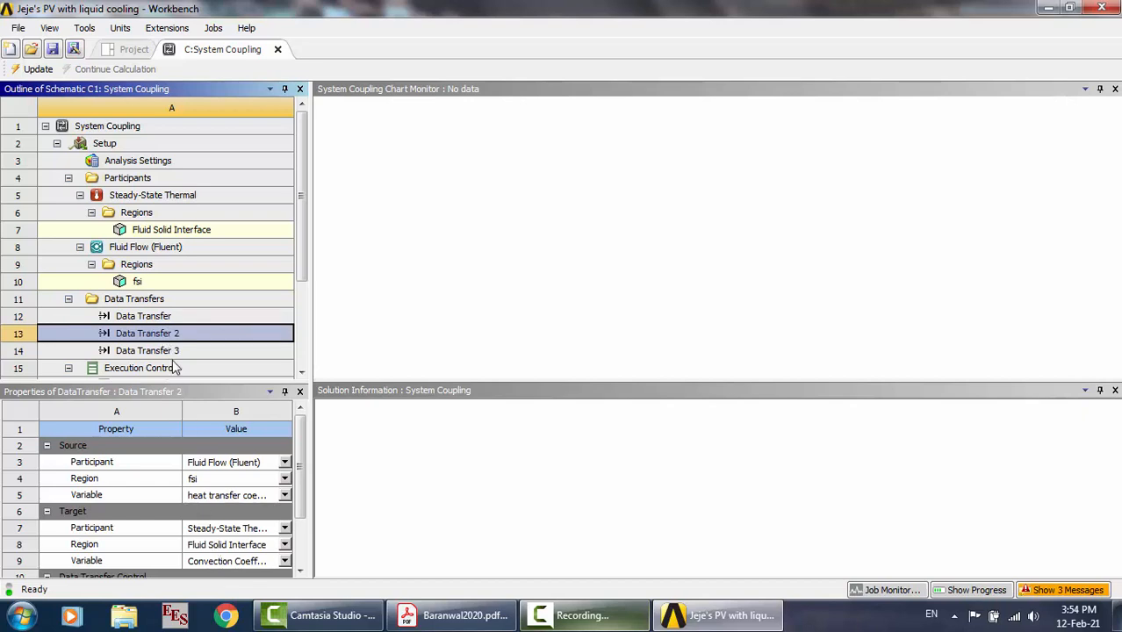
{"action": "left_click", "coordinate": [175, 352]}
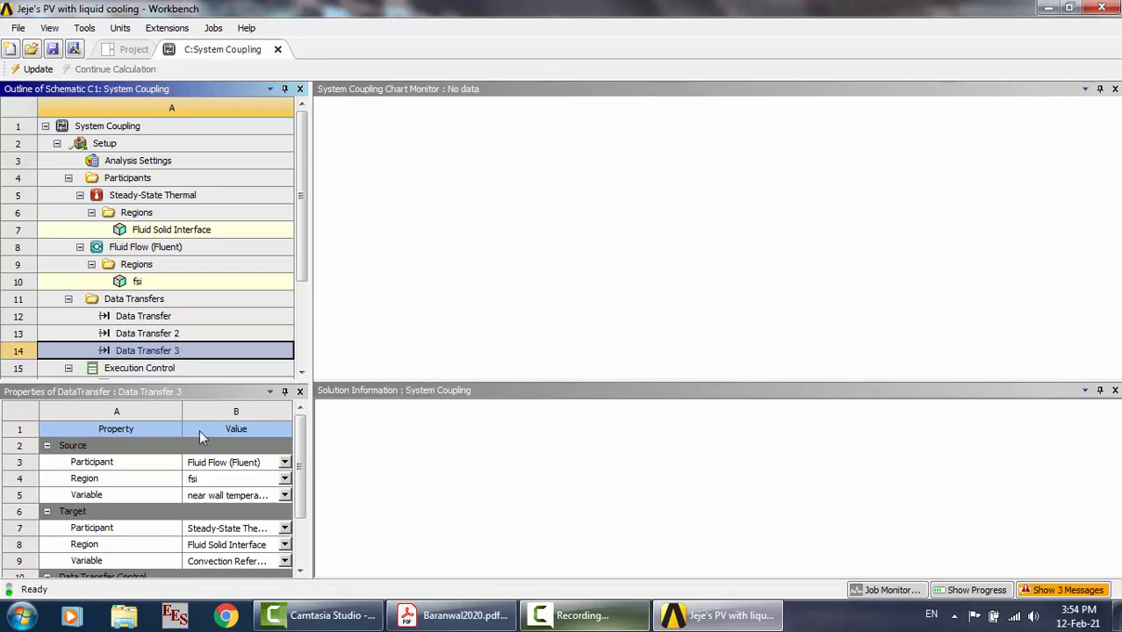
{"action": "left_click", "coordinate": [171, 334]}
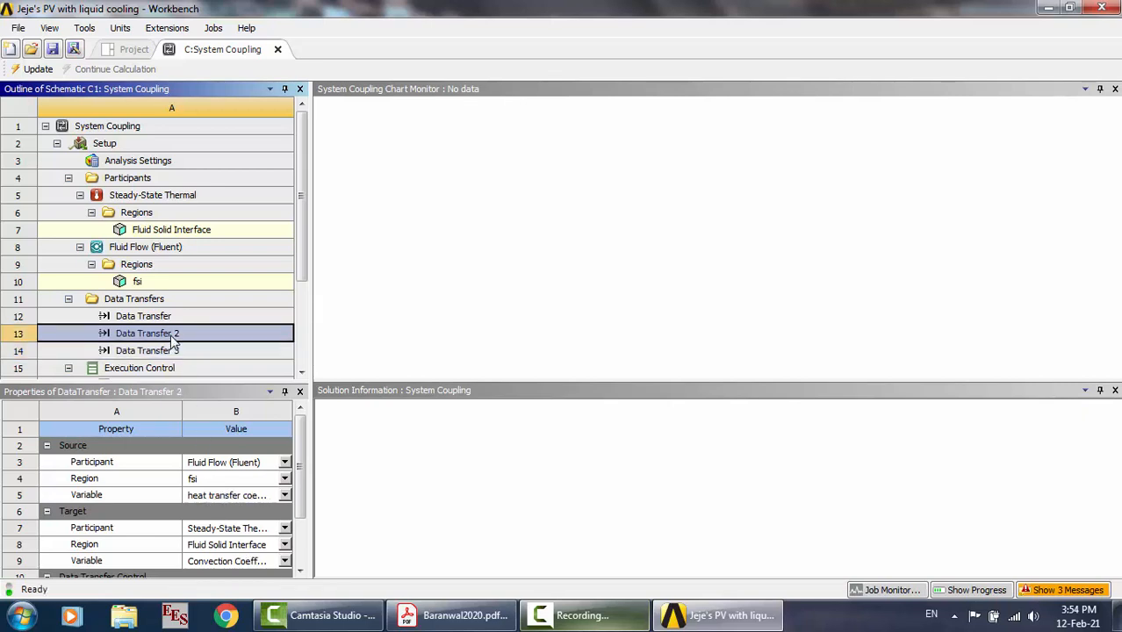
{"action": "left_click", "coordinate": [176, 351]}
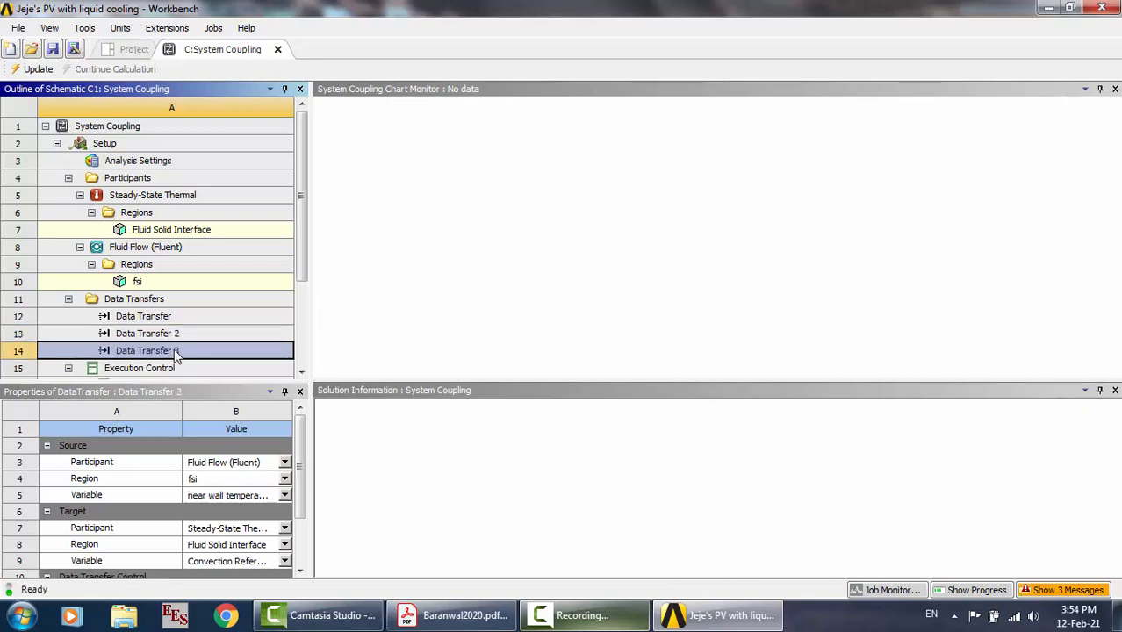
{"action": "left_click", "coordinate": [318, 503]}
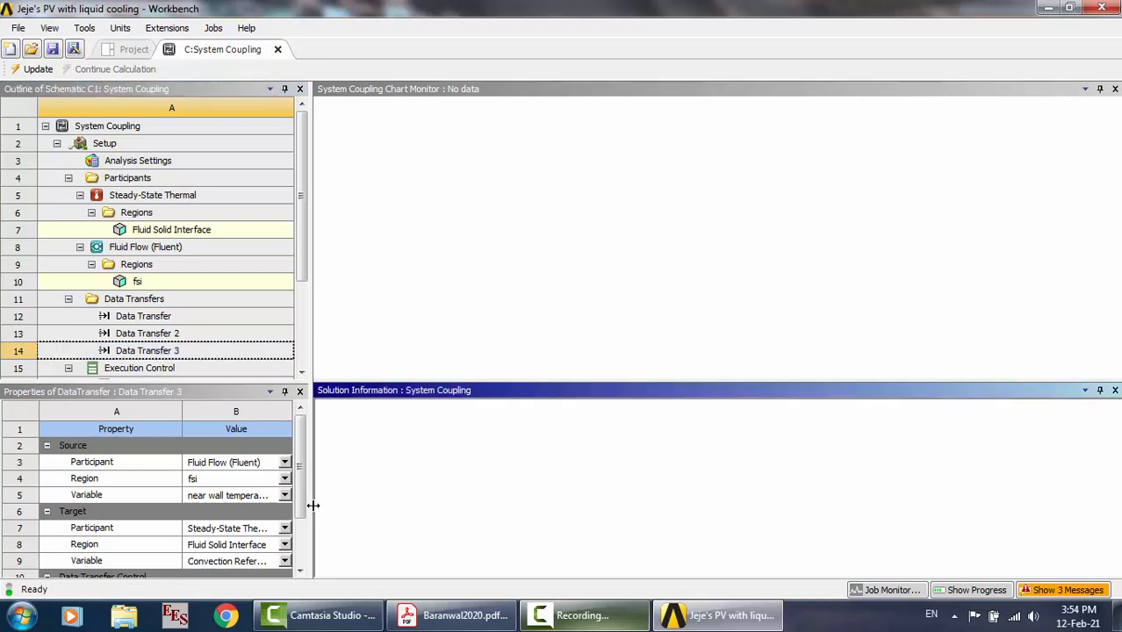
{"action": "mouse_move", "coordinate": [314, 507]}
{"action": "left_mouse_down"}
{"action": "mouse_move", "coordinate": [364, 506]}
{"action": "mouse_move", "coordinate": [314, 507]}
{"action": "left_mouse_up"}
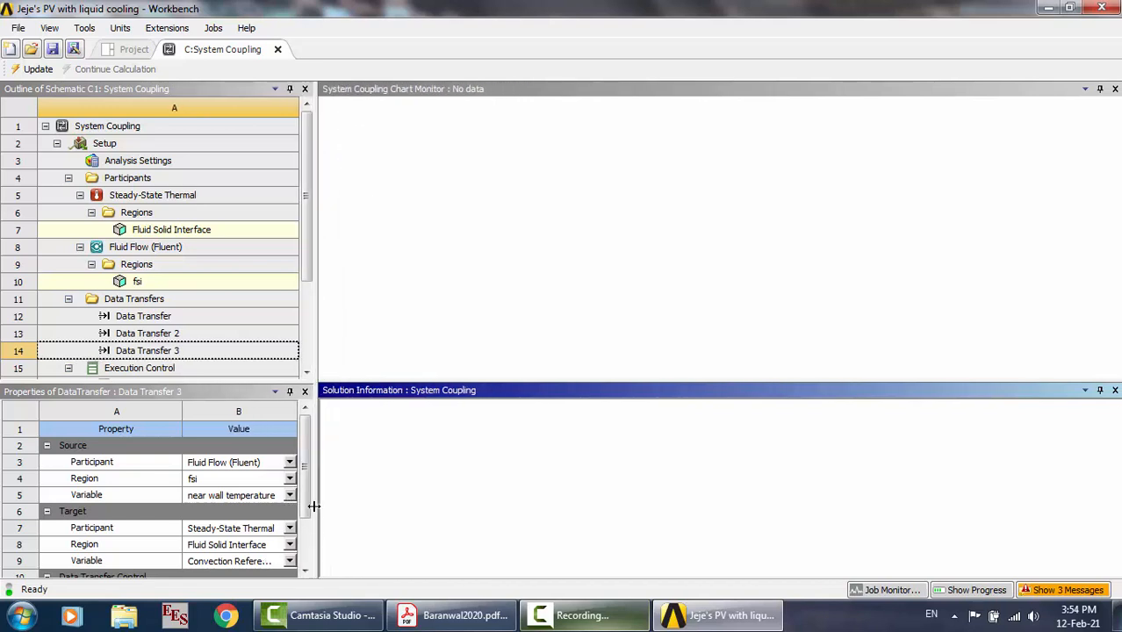
Update the System Coupling to run the coupled solution, and close its workspace once the run completes
{"action": "left_click", "coordinate": [40, 69]}
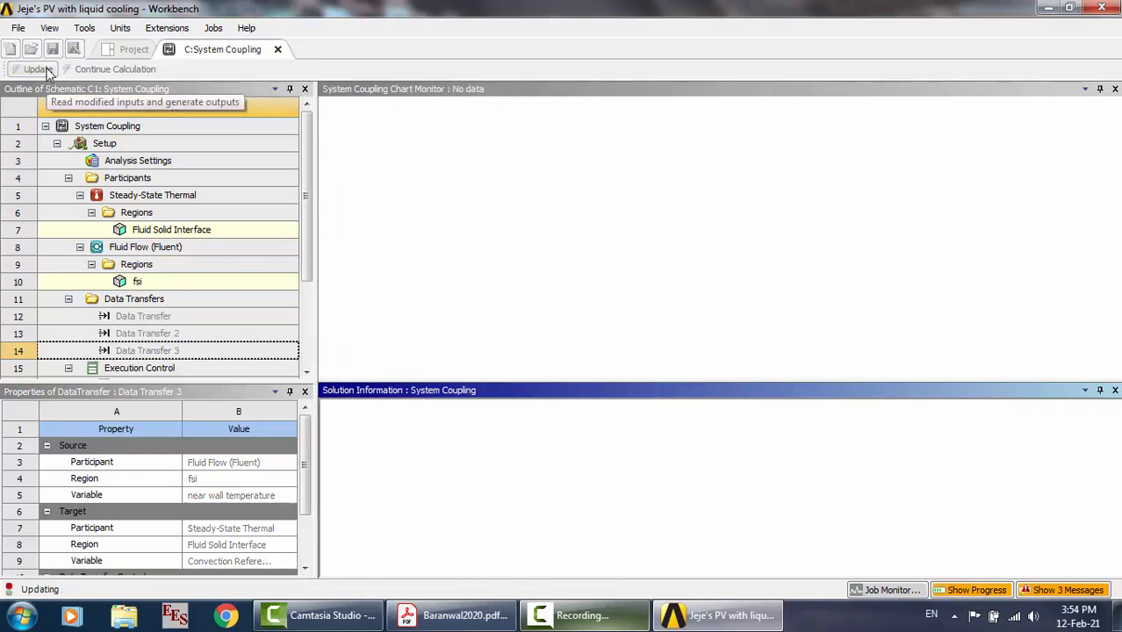
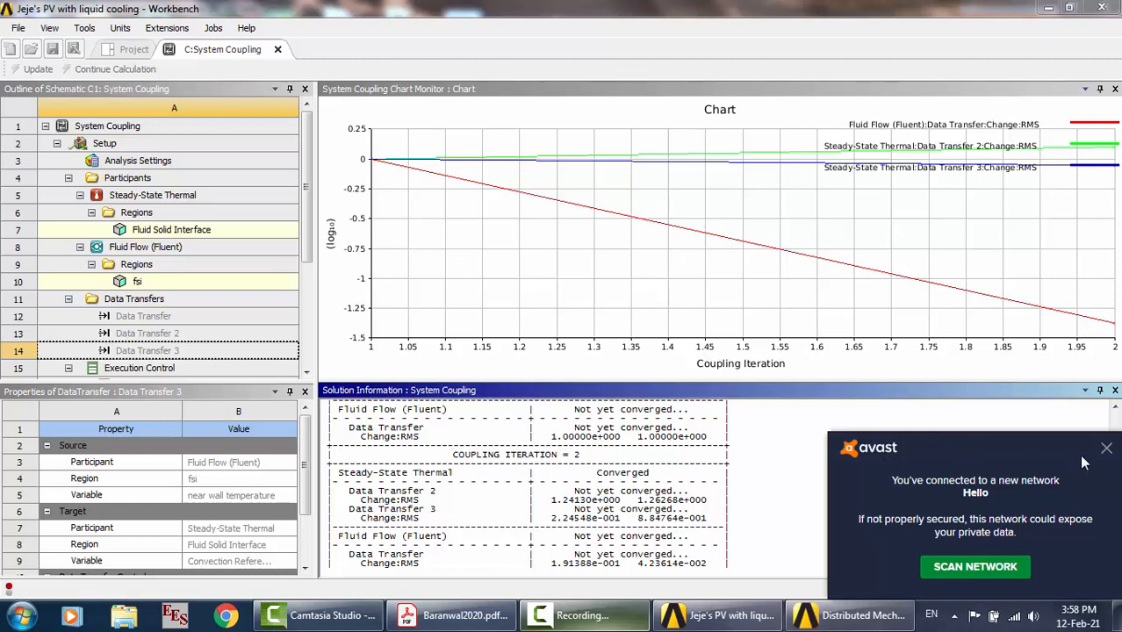
{"action": "left_click", "coordinate": [1105, 450]}
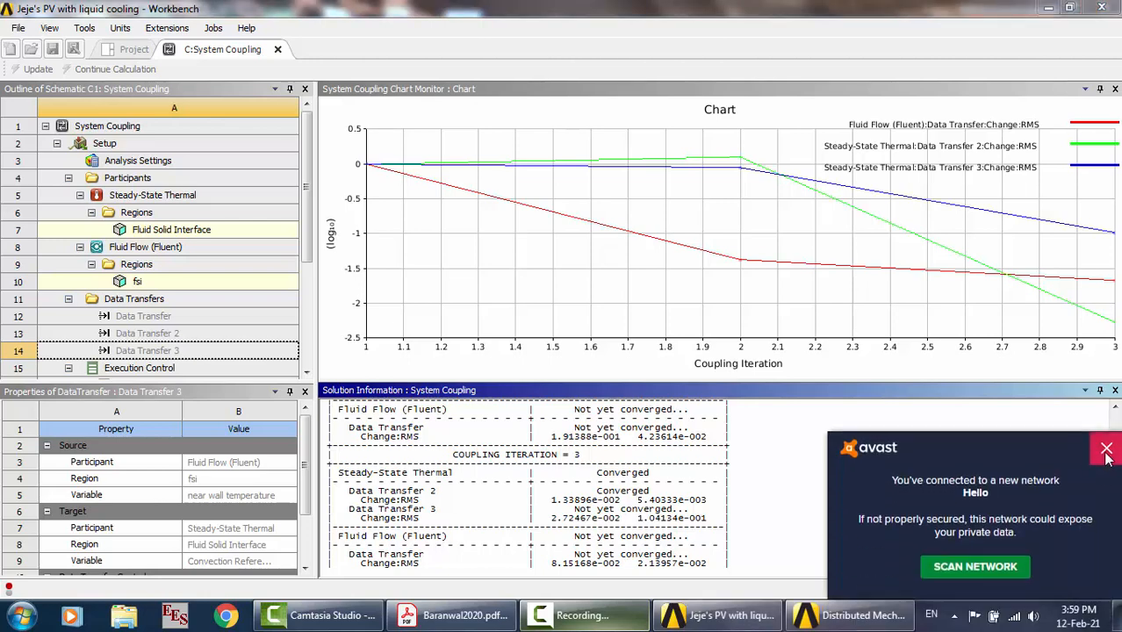
{"action": "left_click", "coordinate": [1107, 451]}
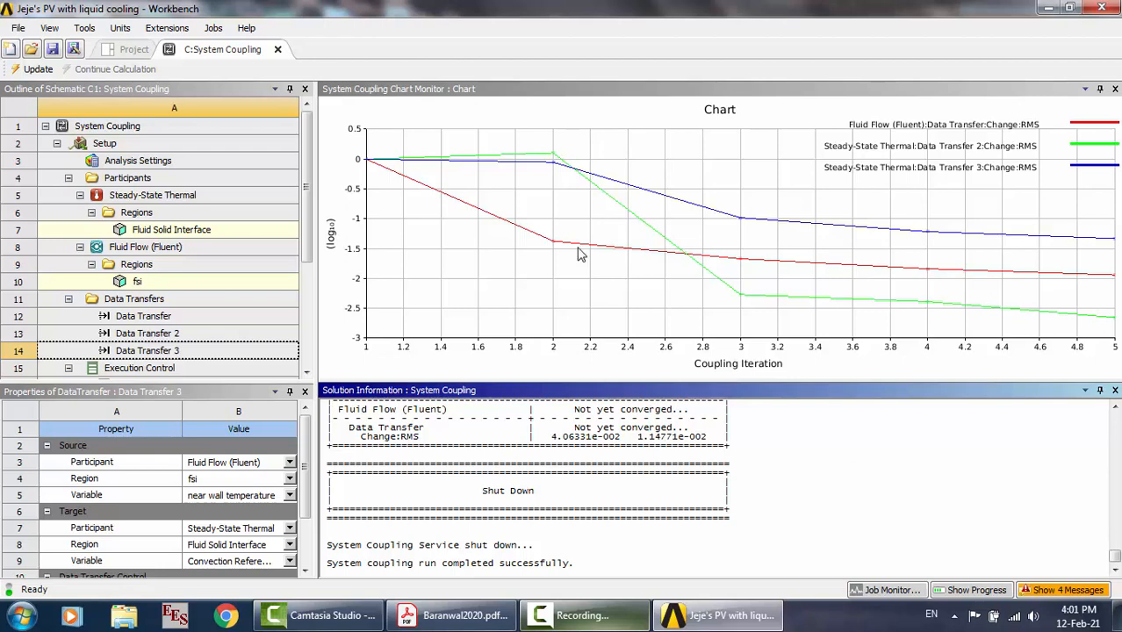
{"action": "left_click", "coordinate": [278, 51]}
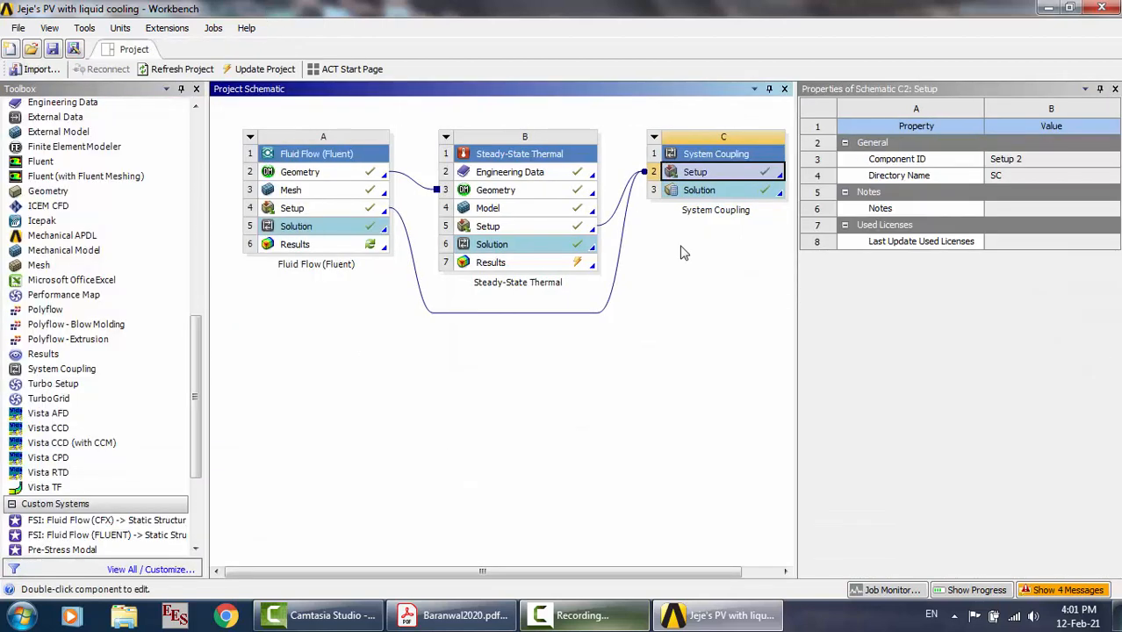
Update the Results cell of the Steady-State Thermal system
{"action": "left_click", "coordinate": [580, 615]}
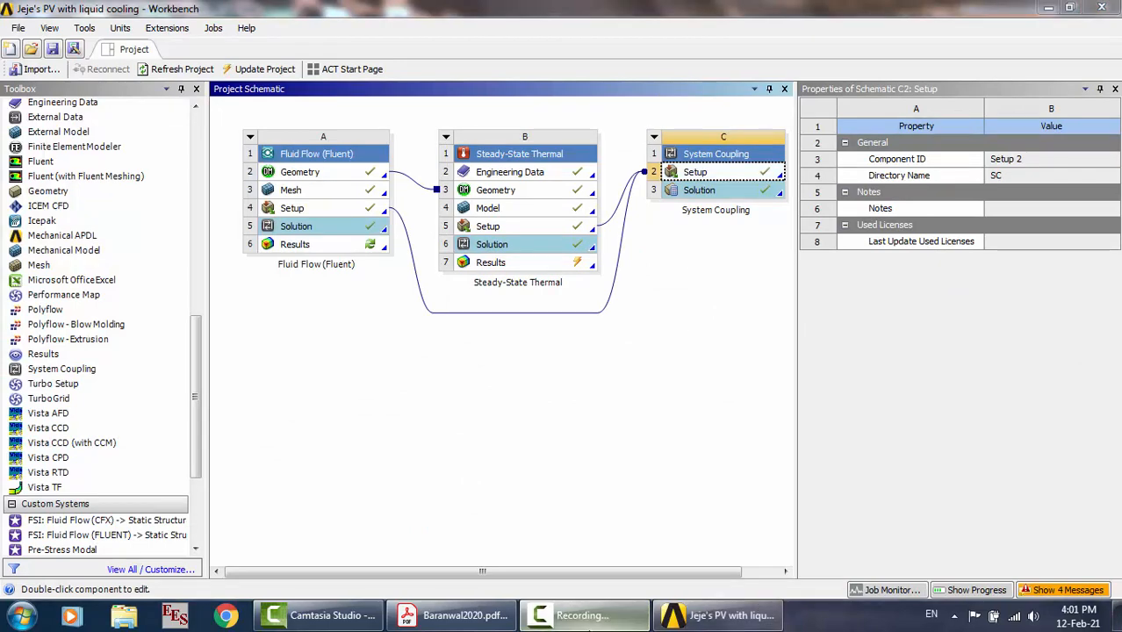
{"action": "left_click", "coordinate": [1045, 544]}
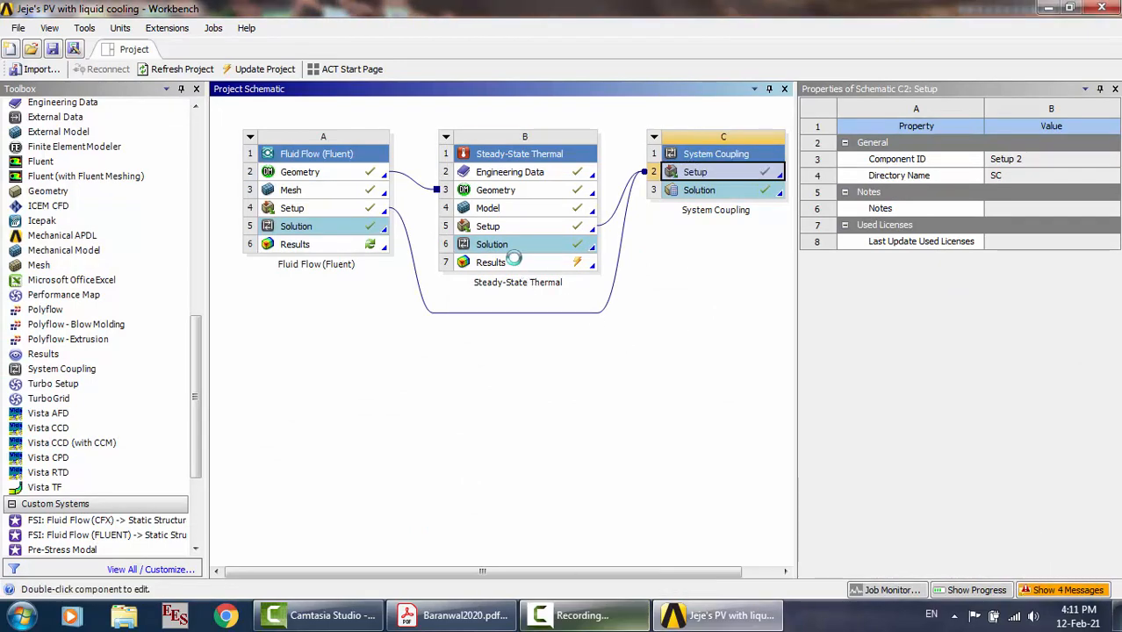
{"action": "left_click", "coordinate": [516, 263]}
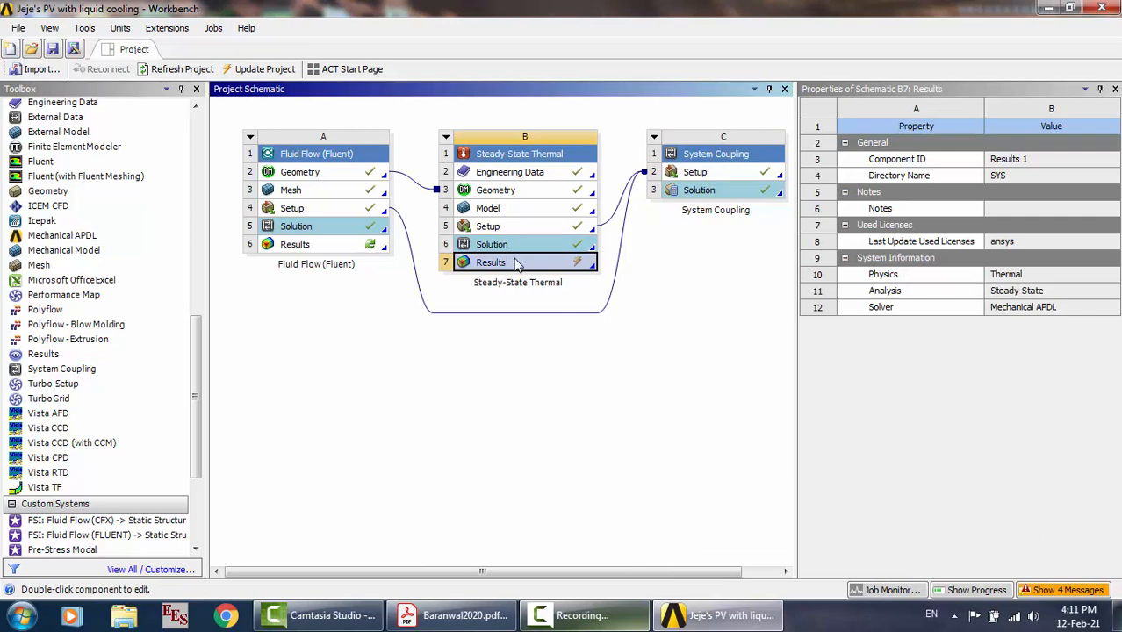
{"action": "right_click", "coordinate": [518, 265]}
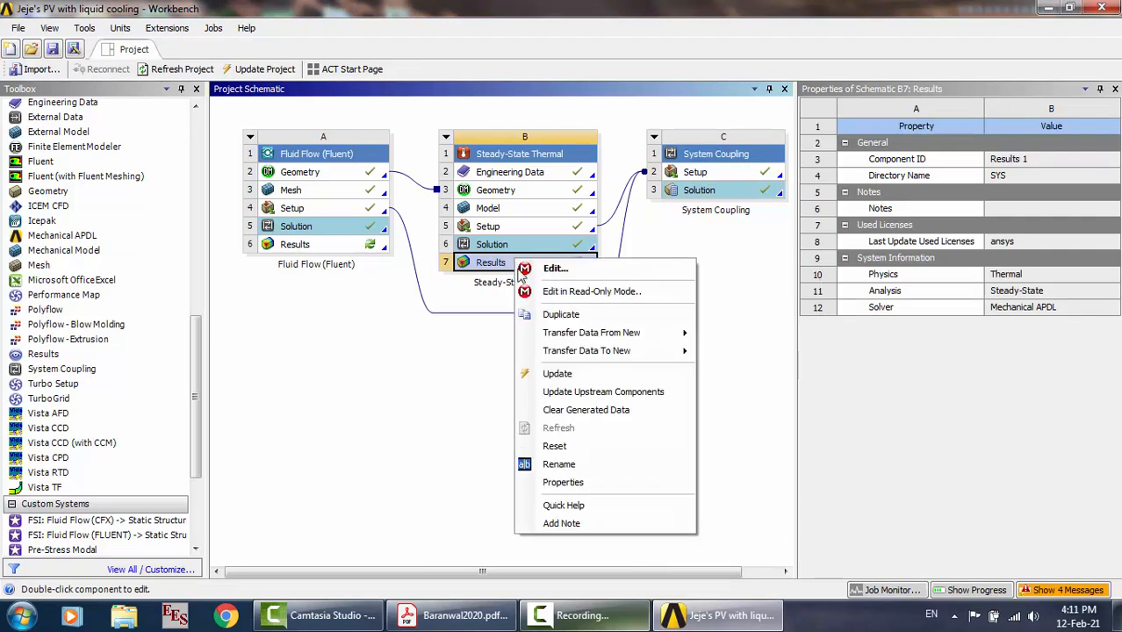
{"action": "left_click", "coordinate": [557, 374]}
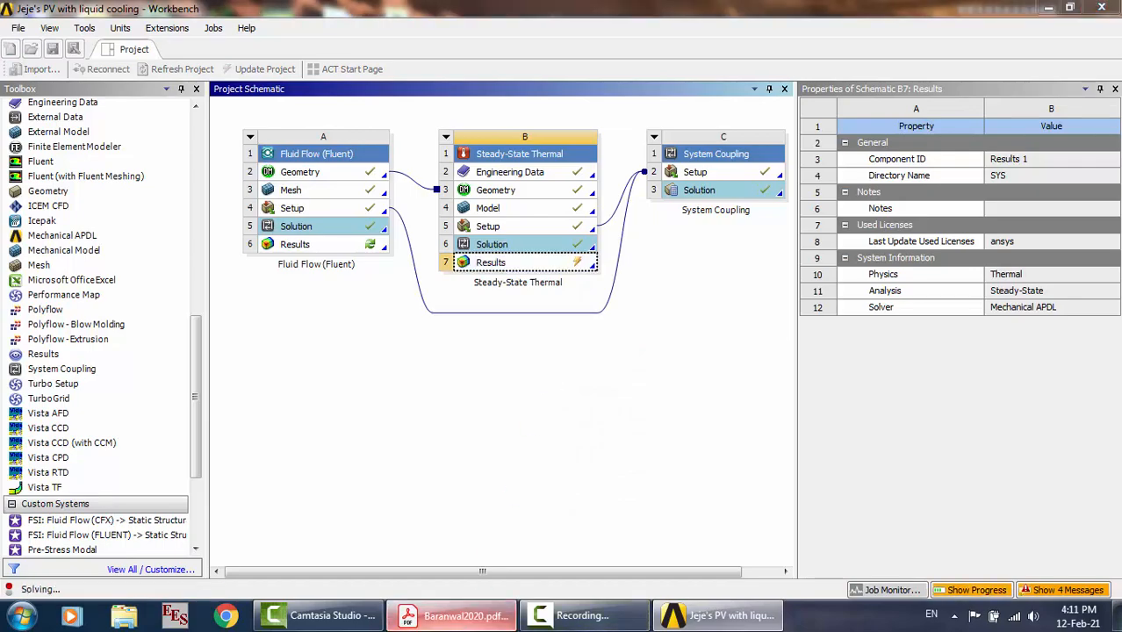
Switch to the reference paper in Acrobat Reader and examine its temperature distribution figures for the uncooled PV panel, cooled panel and water collector
{"action": "left_click", "coordinate": [452, 615]}
{"action": "scroll", "coordinate": [502, 383], "scroll_direction": "up", "scroll_amount": 5}
{"action": "scroll", "coordinate": [501, 383], "scroll_direction": "up", "scroll_amount": 12}
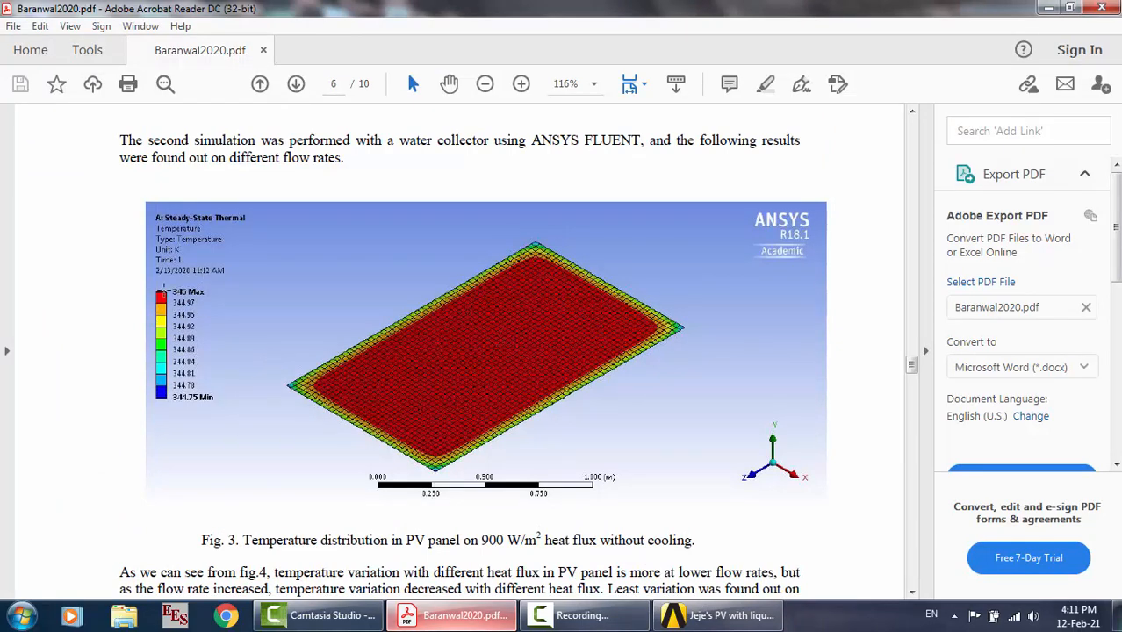
{"action": "scroll", "coordinate": [219, 310], "scroll_direction": "down", "scroll_amount": 15}
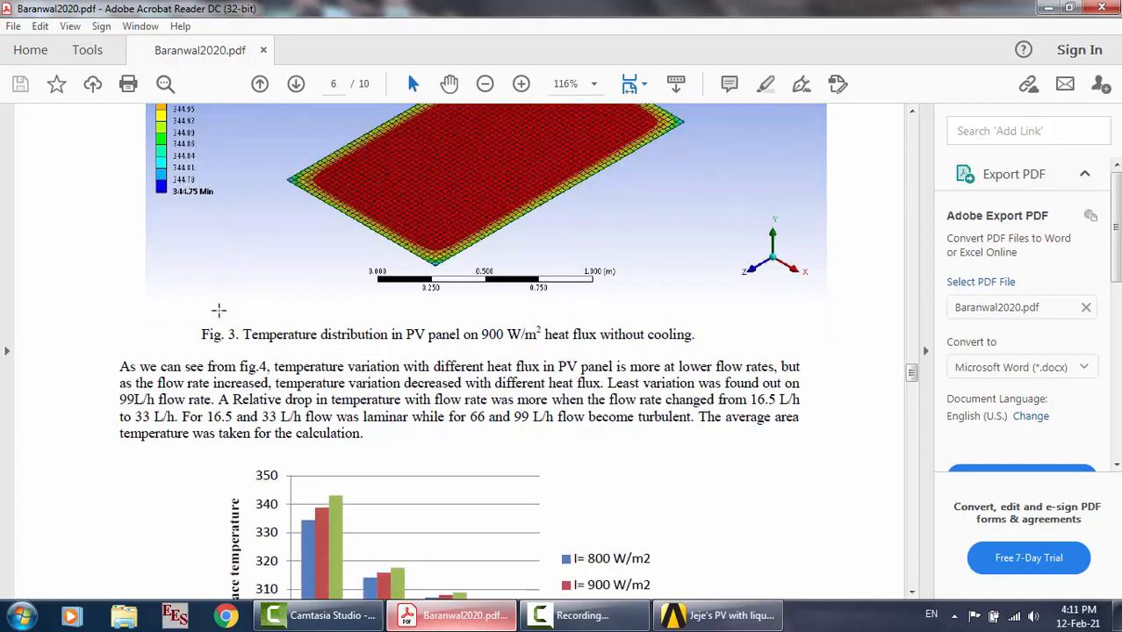
{"action": "scroll", "coordinate": [219, 310], "scroll_direction": "down", "scroll_amount": 15}
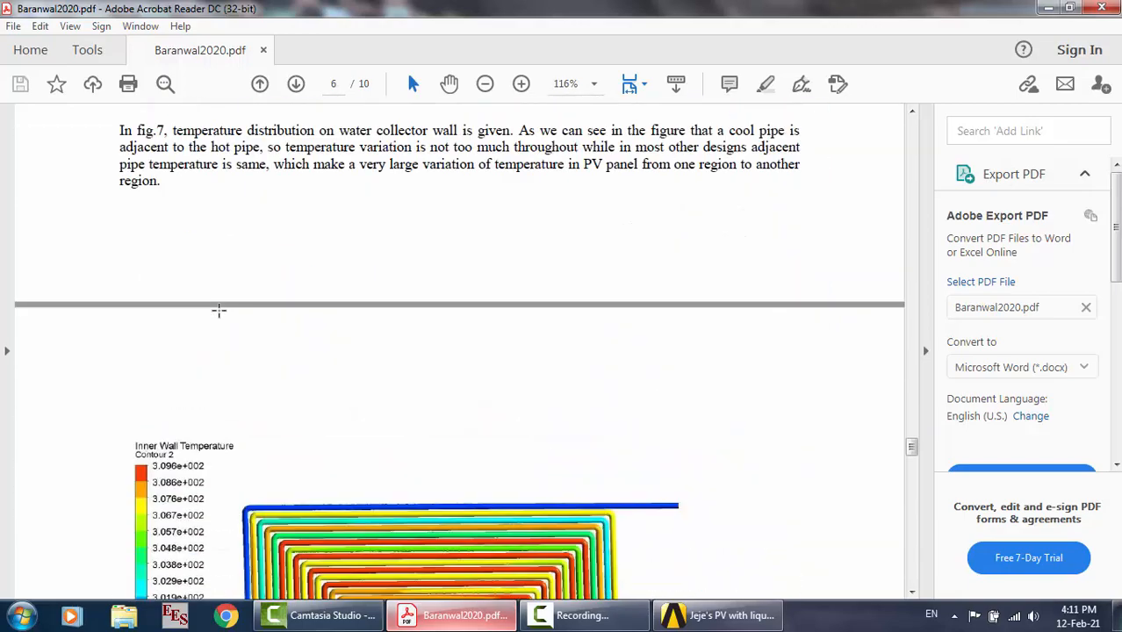
{"action": "scroll", "coordinate": [219, 310], "scroll_direction": "up", "scroll_amount": 4}
{"action": "scroll", "coordinate": [219, 310], "scroll_direction": "up", "scroll_amount": 4}
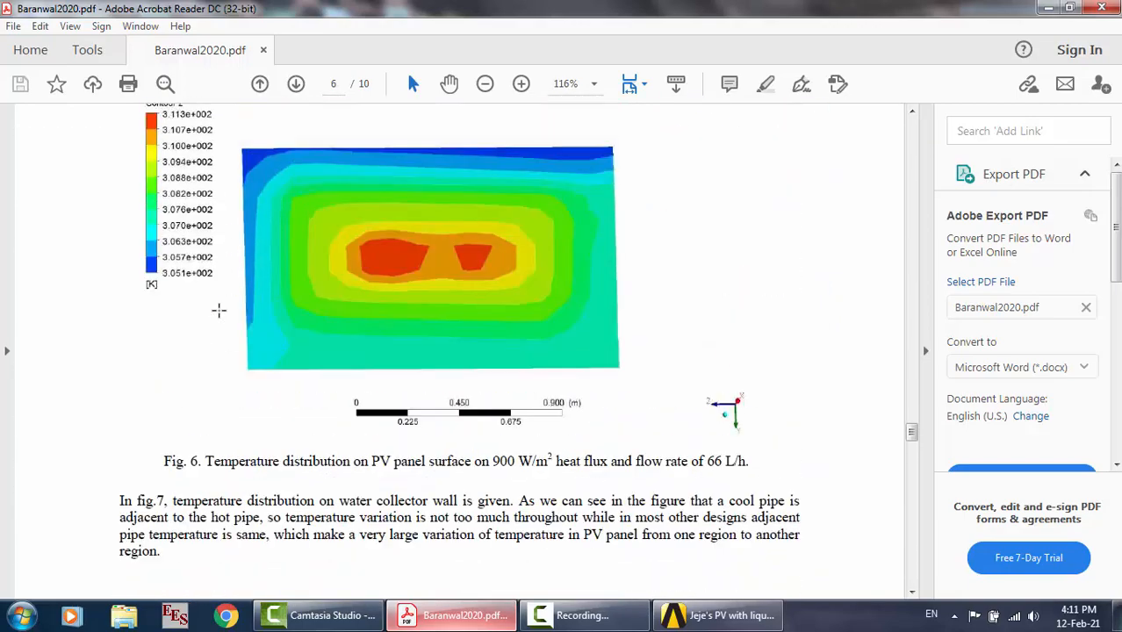
{"action": "scroll", "coordinate": [219, 310], "scroll_direction": "up", "scroll_amount": 1}
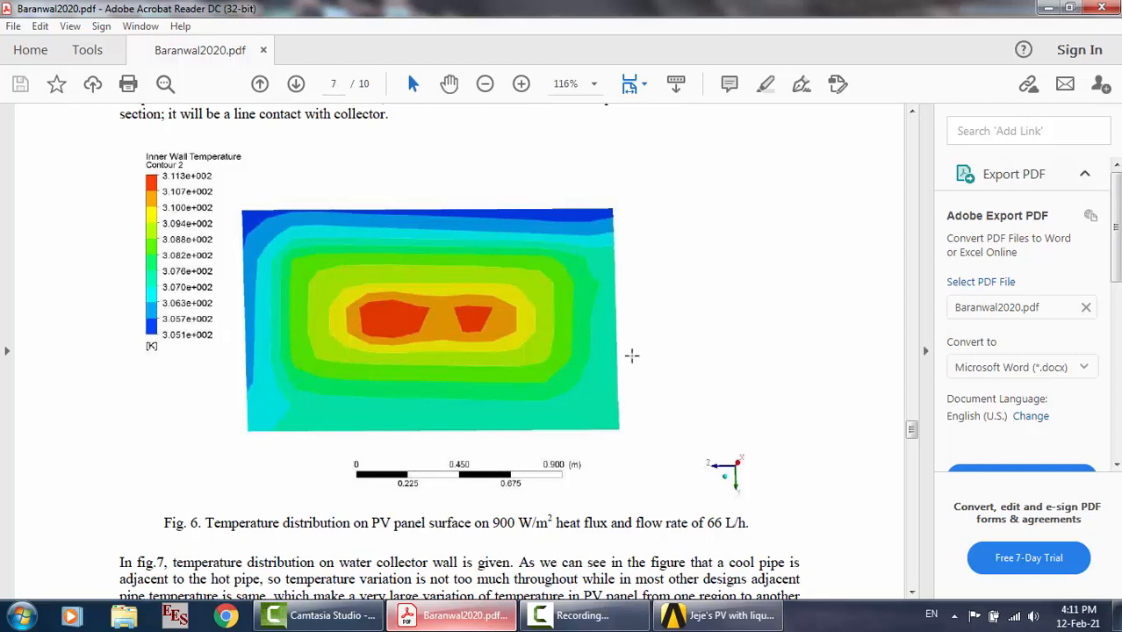
{"action": "scroll", "coordinate": [632, 355], "scroll_direction": "down", "scroll_amount": 10}
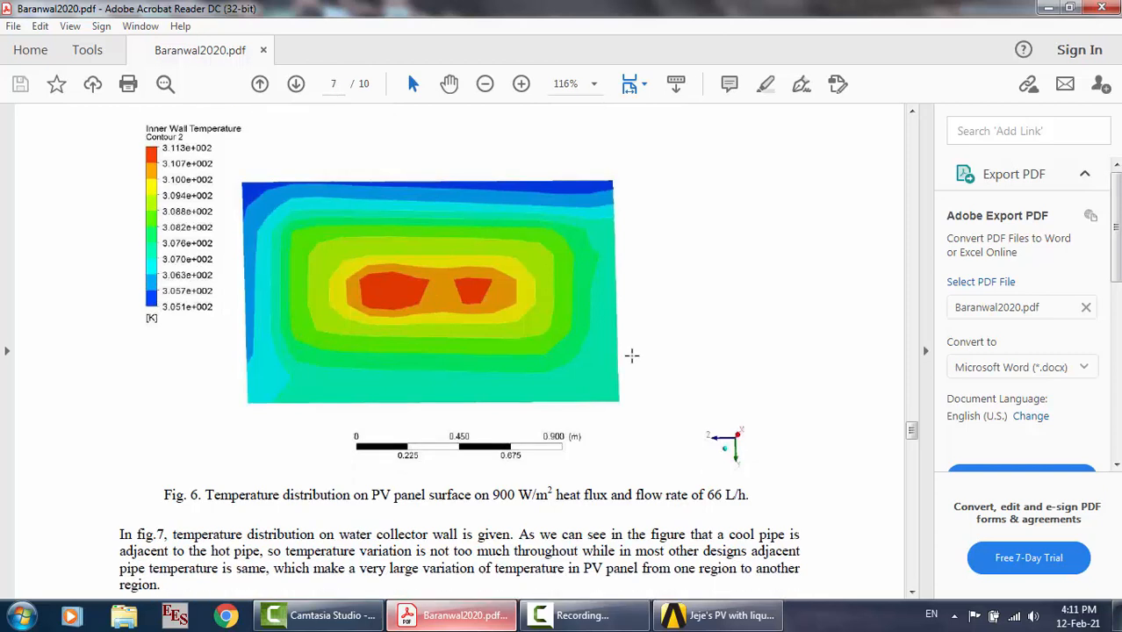
{"action": "scroll", "coordinate": [631, 355], "scroll_direction": "down", "scroll_amount": 2}
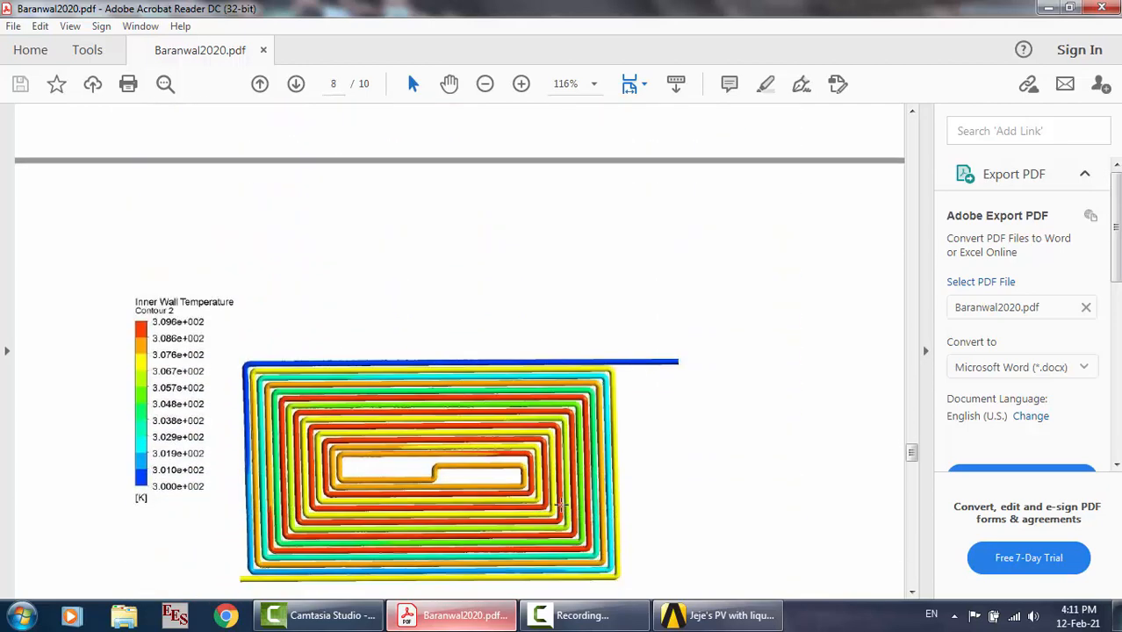
Return to Workbench and open the Steady-State Thermal results in Mechanical
{"action": "left_click", "coordinate": [678, 615]}
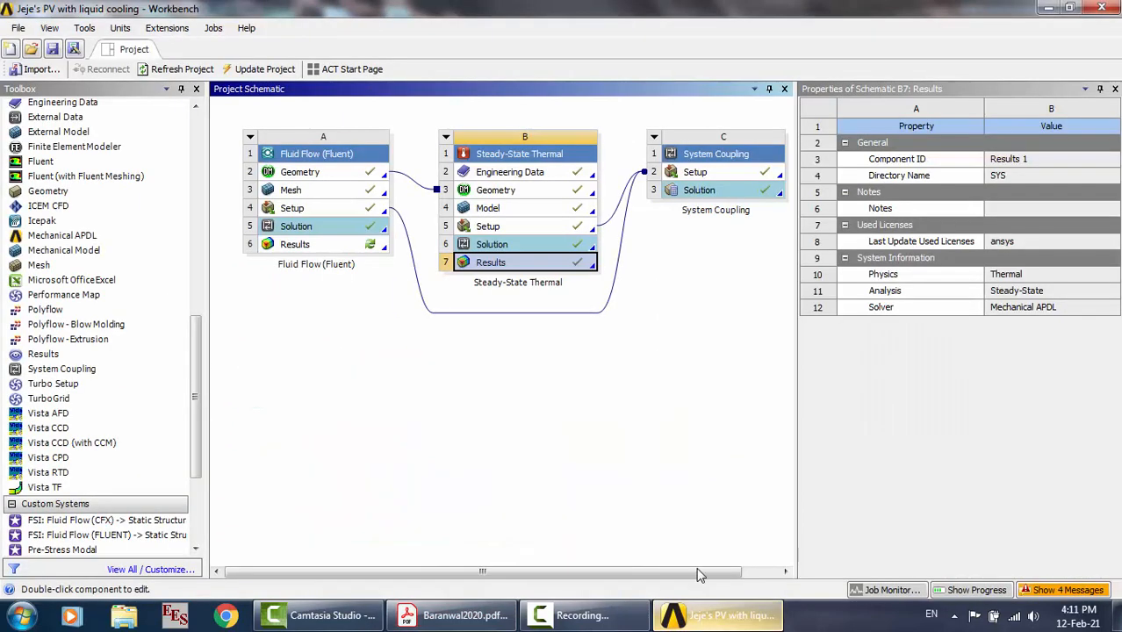
{"action": "double_click", "coordinate": [513, 265]}
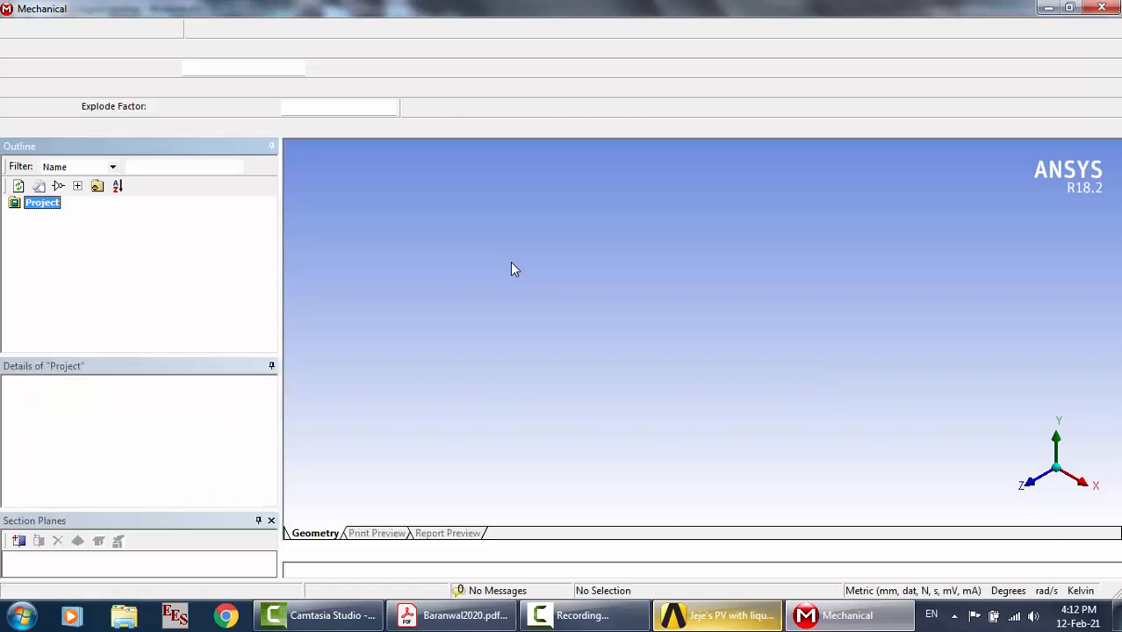
{"action": "left_click", "coordinate": [579, 615]}
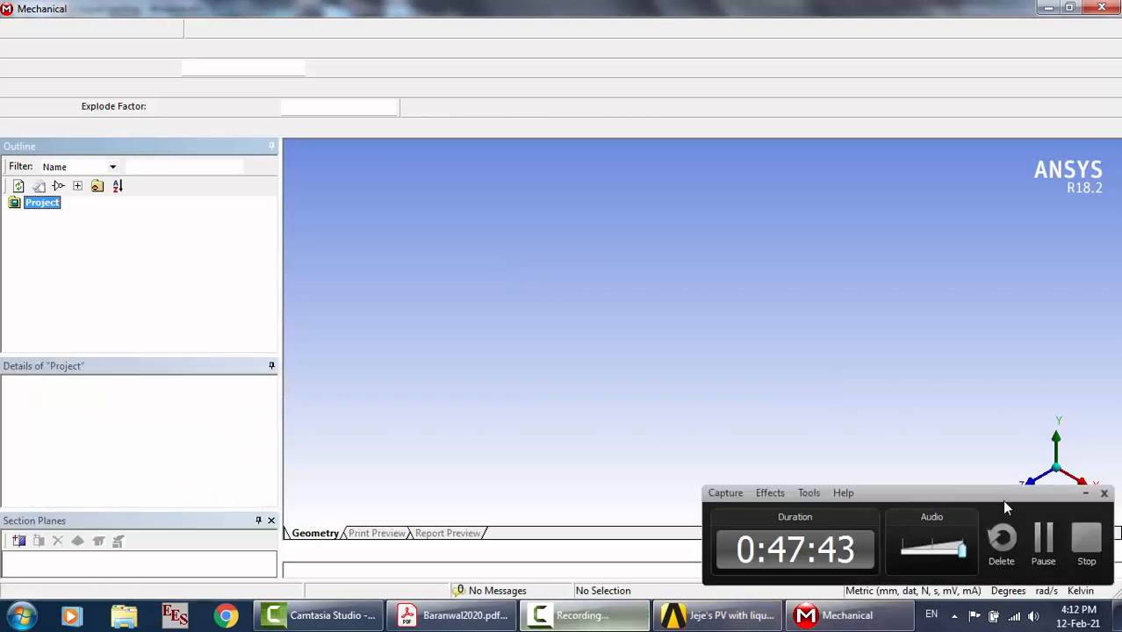
{"action": "left_click", "coordinate": [1040, 538]}
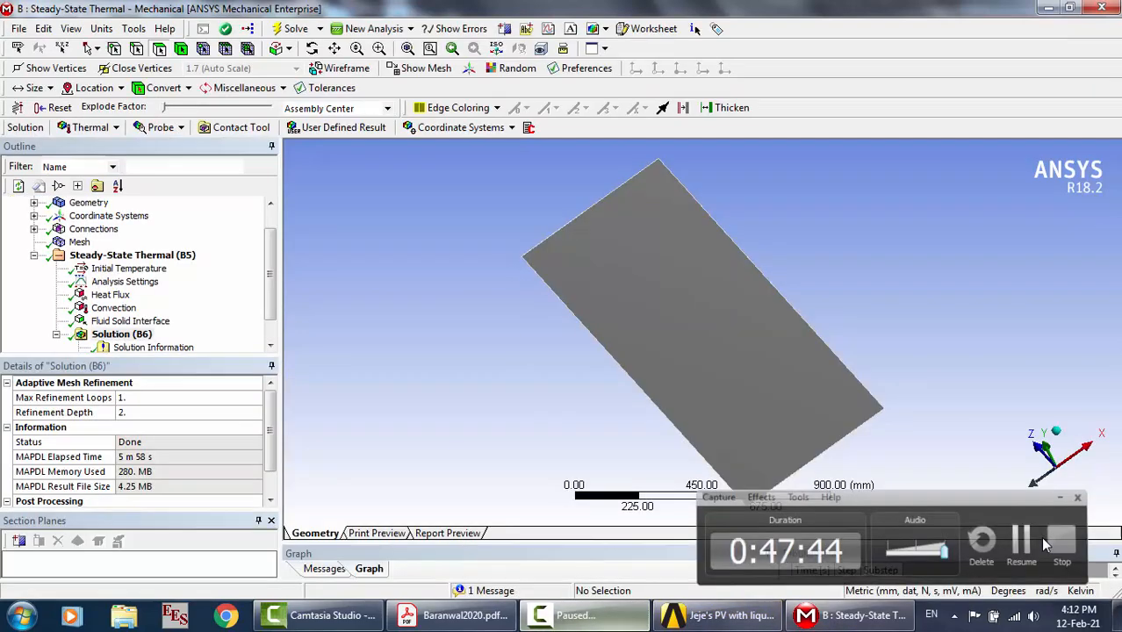
Display the Temperature result under Solution (B6) and inspect the contour across the PV panel
{"action": "left_click", "coordinate": [311, 50]}
{"action": "left_click_drag", "start_coordinate": [748, 393], "coordinate": [705, 473]}
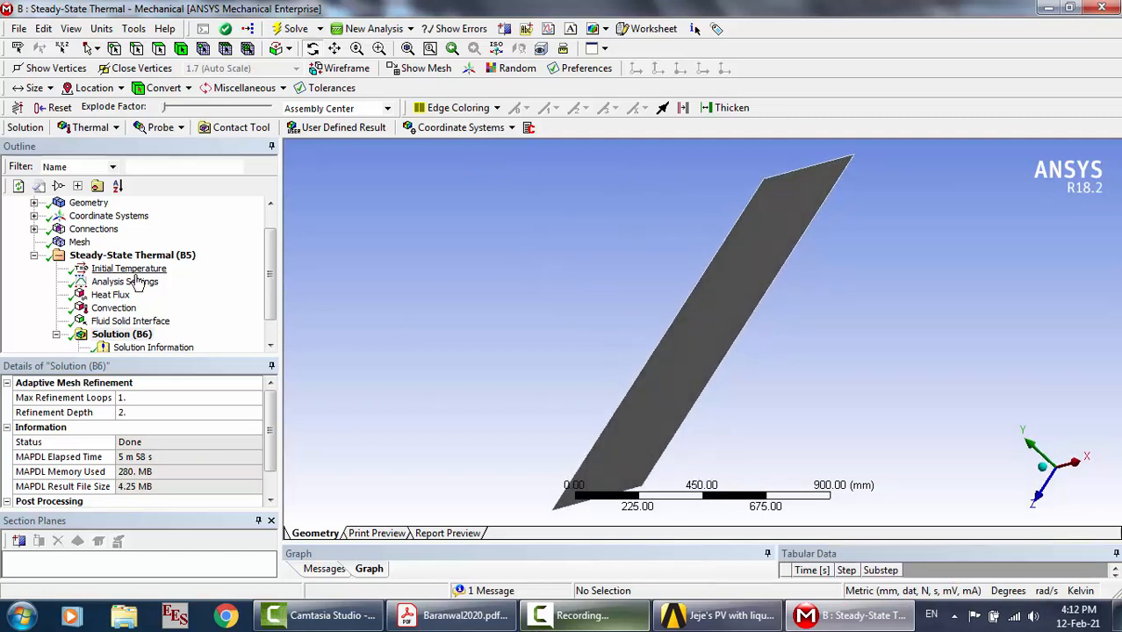
{"action": "left_click", "coordinate": [214, 305]}
{"action": "scroll", "coordinate": [214, 306], "scroll_direction": "up", "scroll_amount": 1}
{"action": "scroll", "coordinate": [169, 330], "scroll_direction": "down", "scroll_amount": 1}
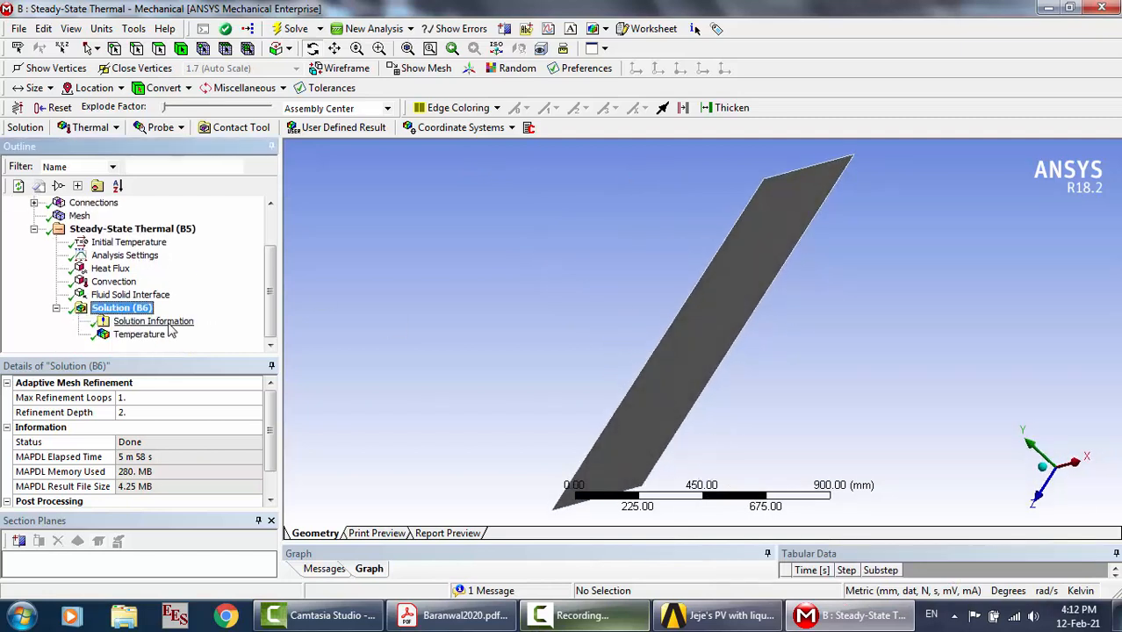
{"action": "left_click", "coordinate": [149, 321]}
{"action": "left_click", "coordinate": [145, 335]}
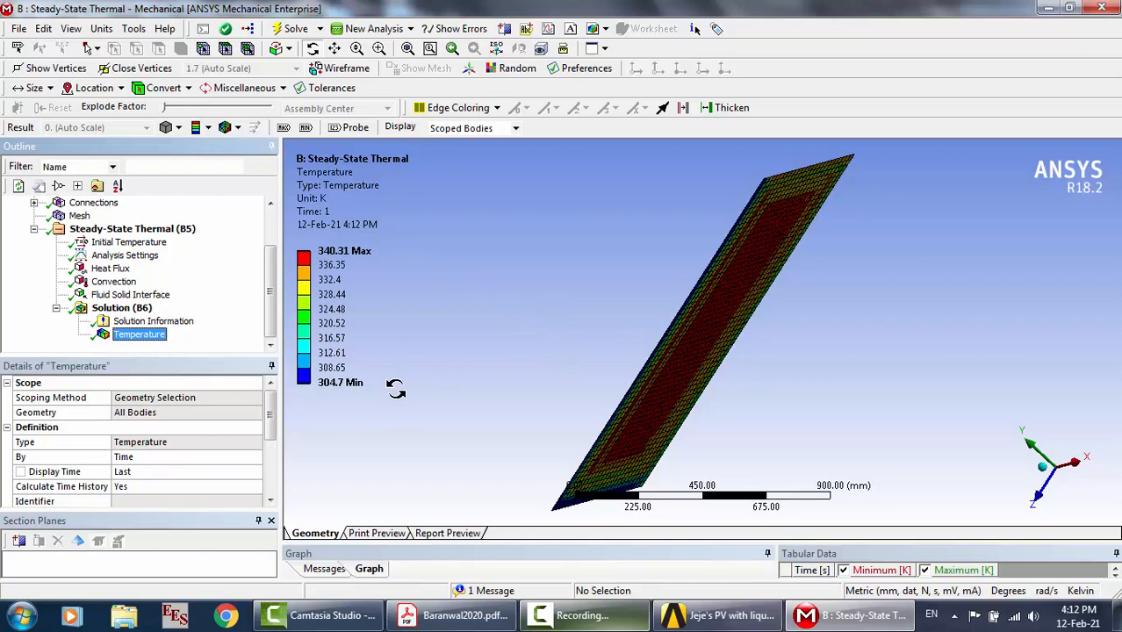
{"action": "mouse_move", "coordinate": [693, 305]}
{"action": "left_mouse_down"}
{"action": "mouse_move", "coordinate": [731, 401]}
{"action": "mouse_move", "coordinate": [744, 230]}
{"action": "mouse_move", "coordinate": [683, 325]}
{"action": "mouse_move", "coordinate": [725, 332]}
{"action": "mouse_move", "coordinate": [744, 318]}
{"action": "mouse_move", "coordinate": [675, 327]}
{"action": "mouse_move", "coordinate": [714, 318]}
{"action": "mouse_move", "coordinate": [699, 311]}
{"action": "left_mouse_up"}
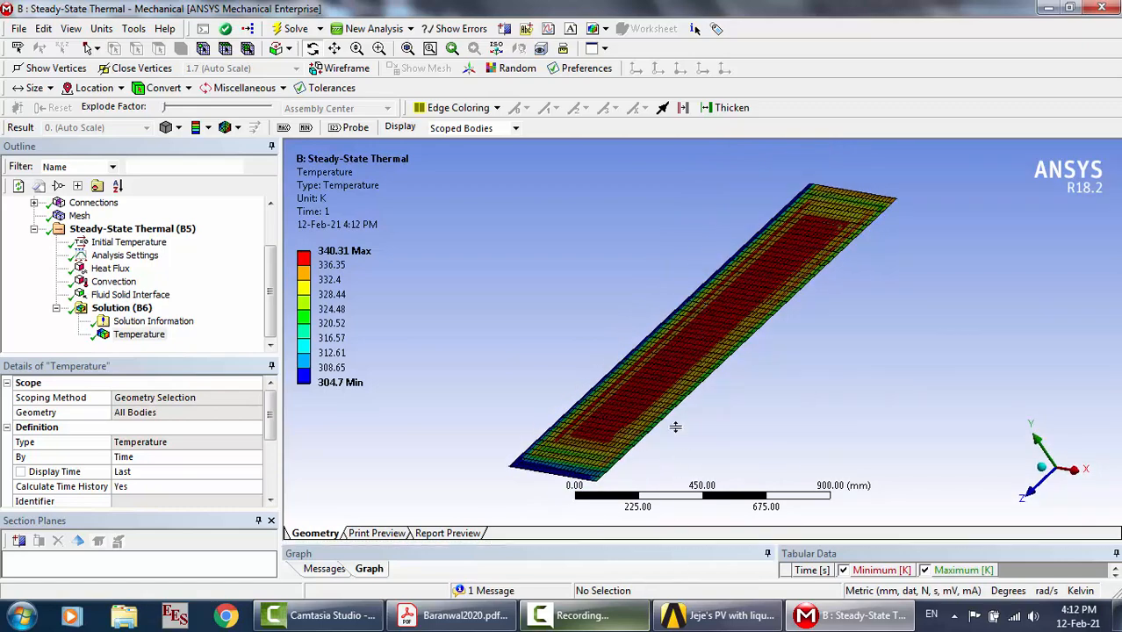
Play the Temperature result animation on the PV panel, pause it, and enlarge the model view to inspect the contour
{"action": "left_click_drag", "start_coordinate": [676, 427], "coordinate": [671, 385]}
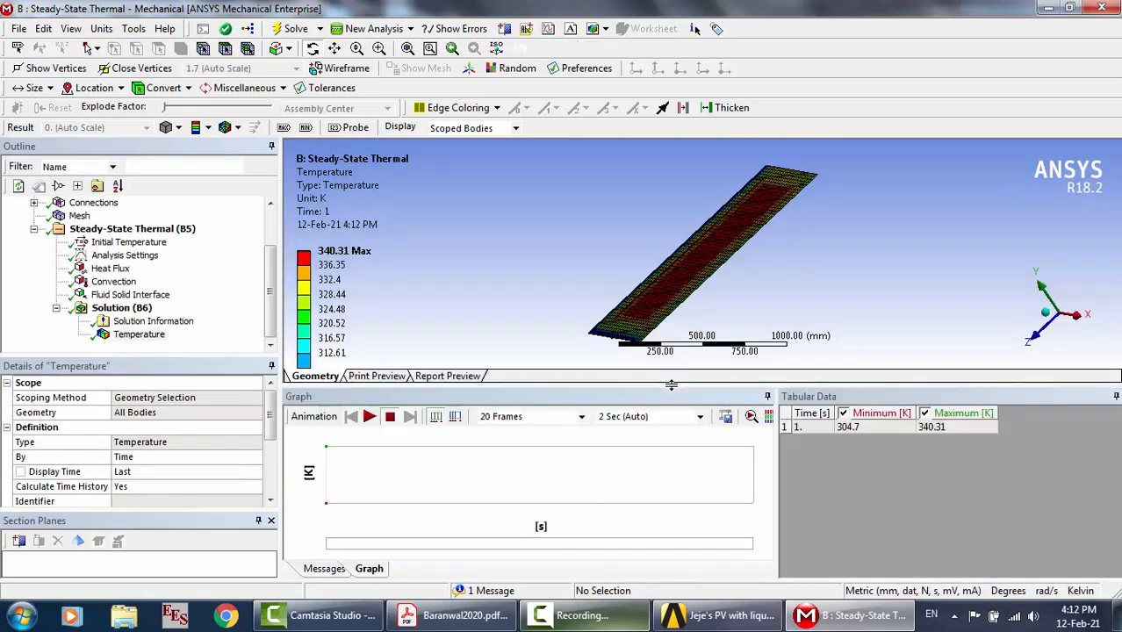
{"action": "left_click", "coordinate": [374, 419]}
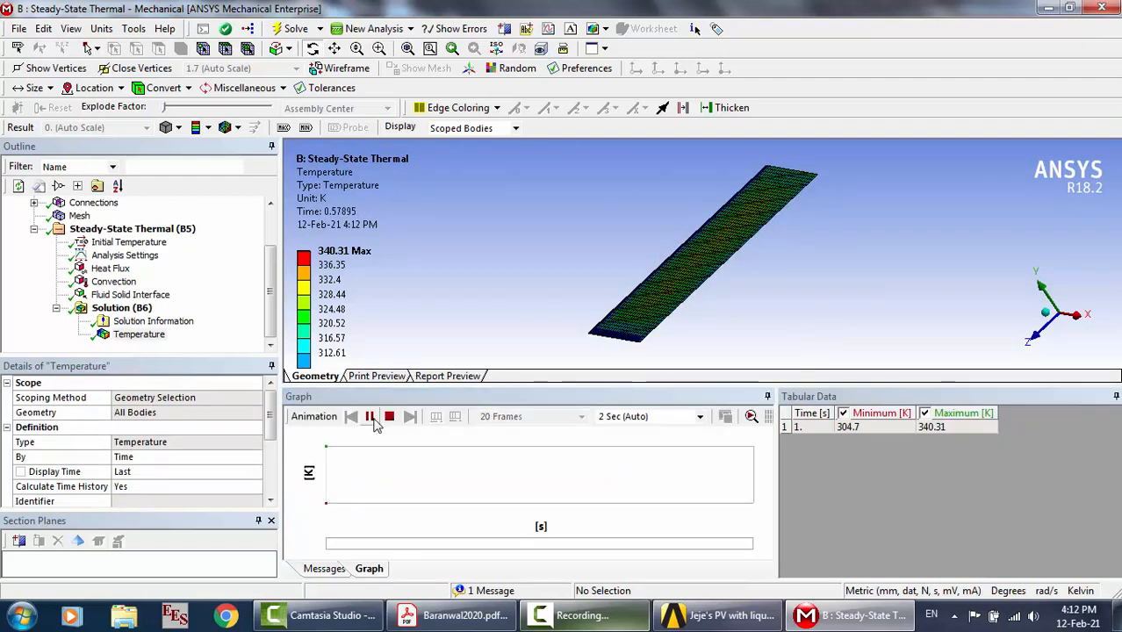
{"action": "left_click", "coordinate": [374, 419]}
{"action": "left_click", "coordinate": [370, 419]}
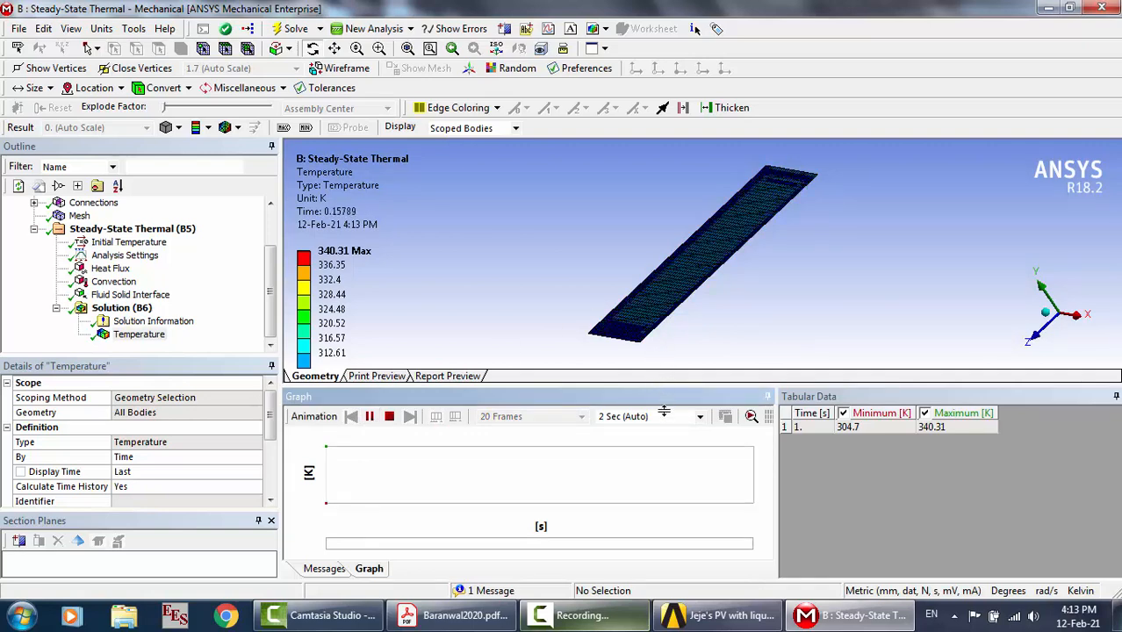
{"action": "left_click_drag", "start_coordinate": [664, 411], "coordinate": [666, 546]}
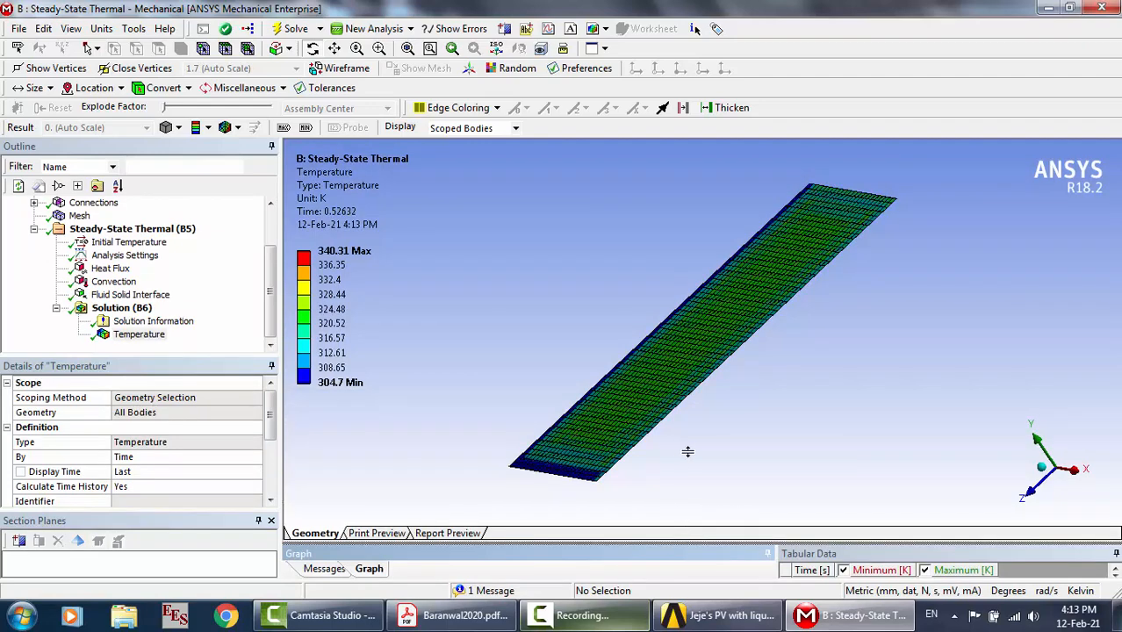
{"action": "left_click_drag", "start_coordinate": [688, 452], "coordinate": [687, 388]}
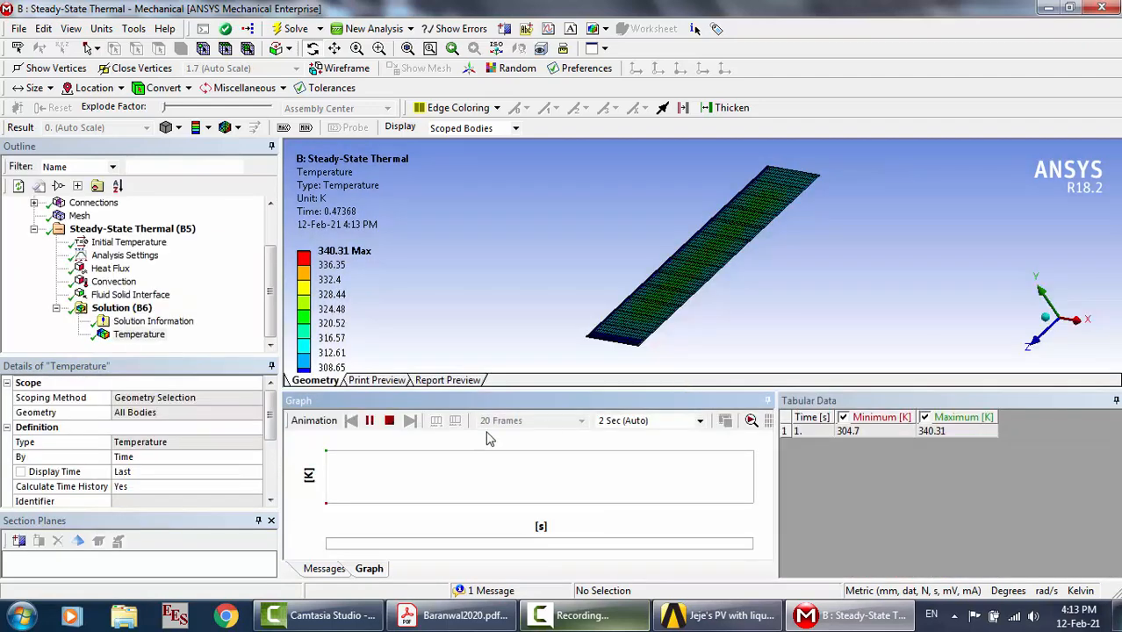
{"action": "left_click", "coordinate": [373, 421]}
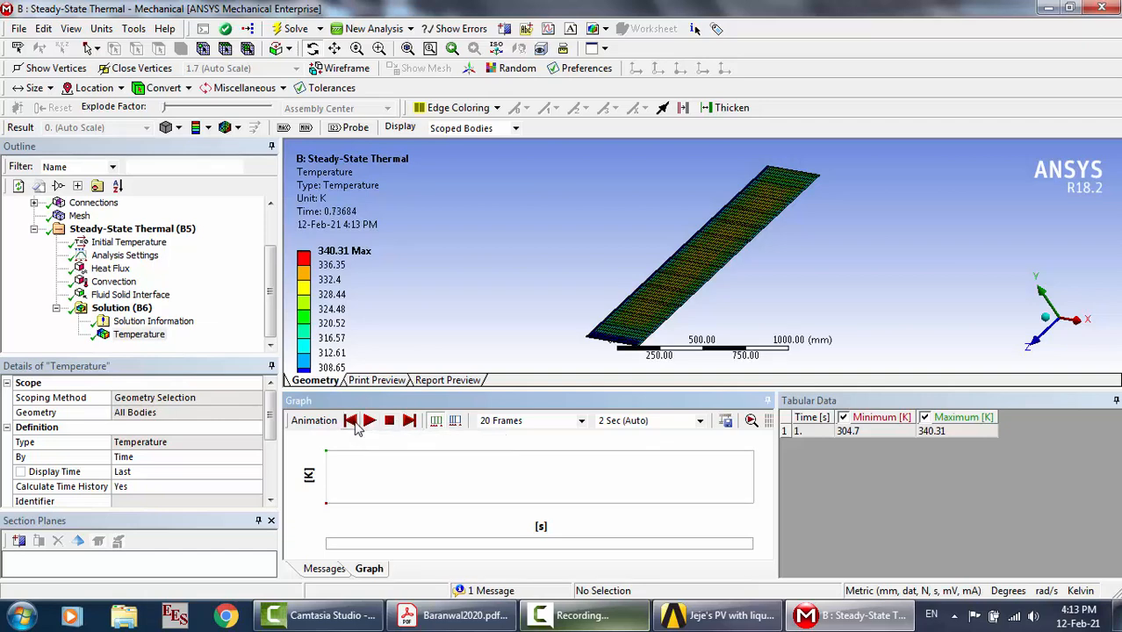
{"action": "left_click", "coordinate": [353, 422]}
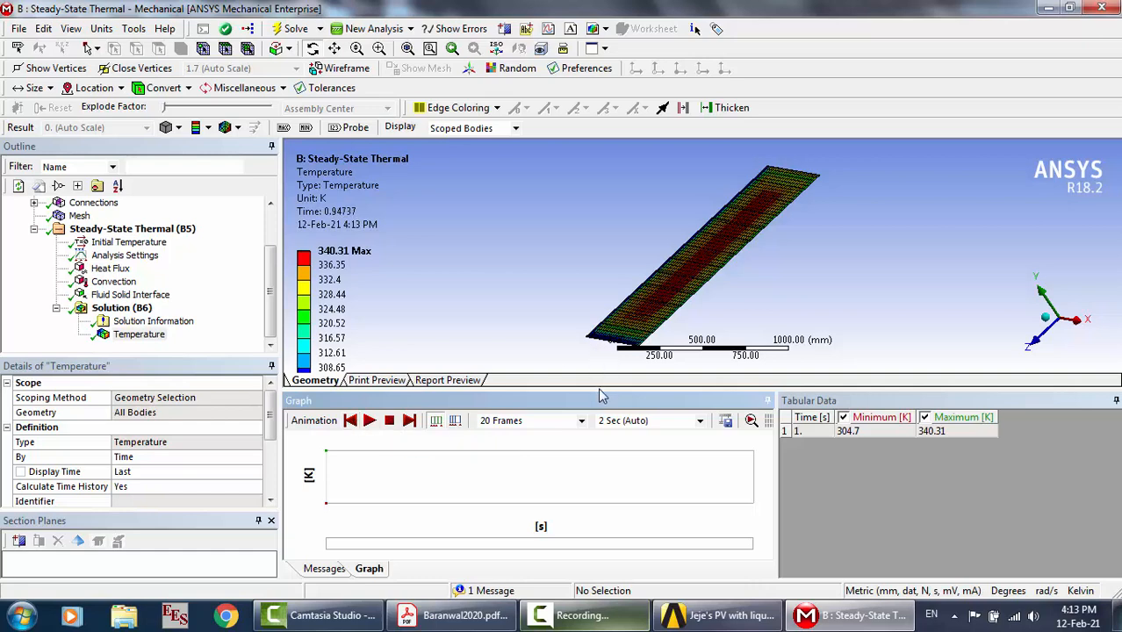
{"action": "left_click_drag", "start_coordinate": [601, 396], "coordinate": [609, 580]}
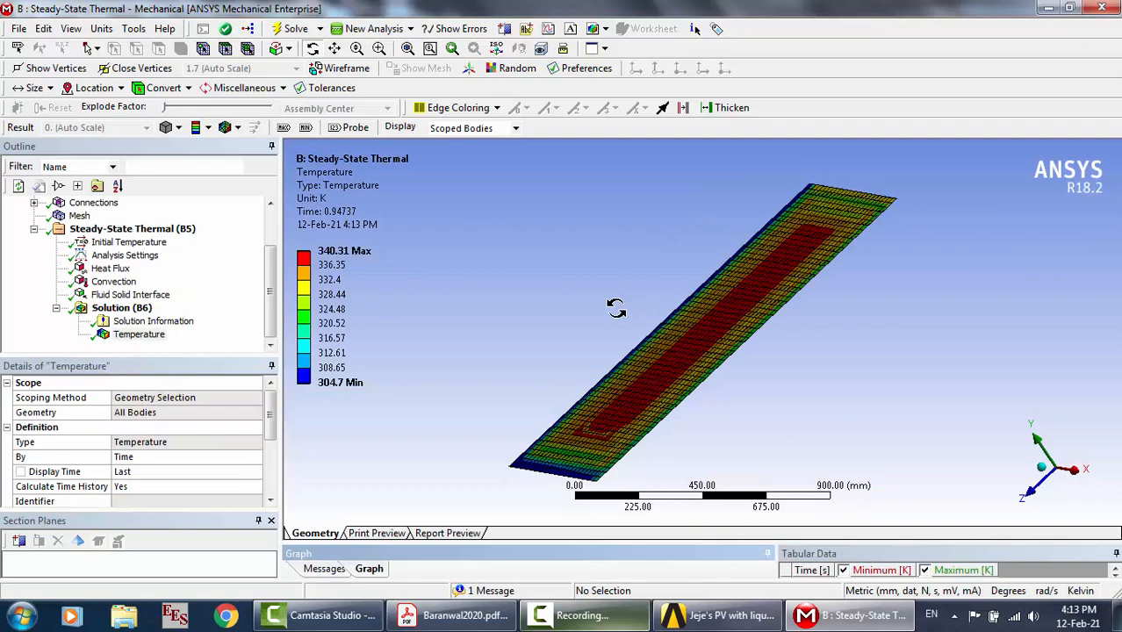
Close Mechanical and open the Solution of the Fluid Flow (Fluent) system in Fluent
{"action": "left_click", "coordinate": [1102, 9]}
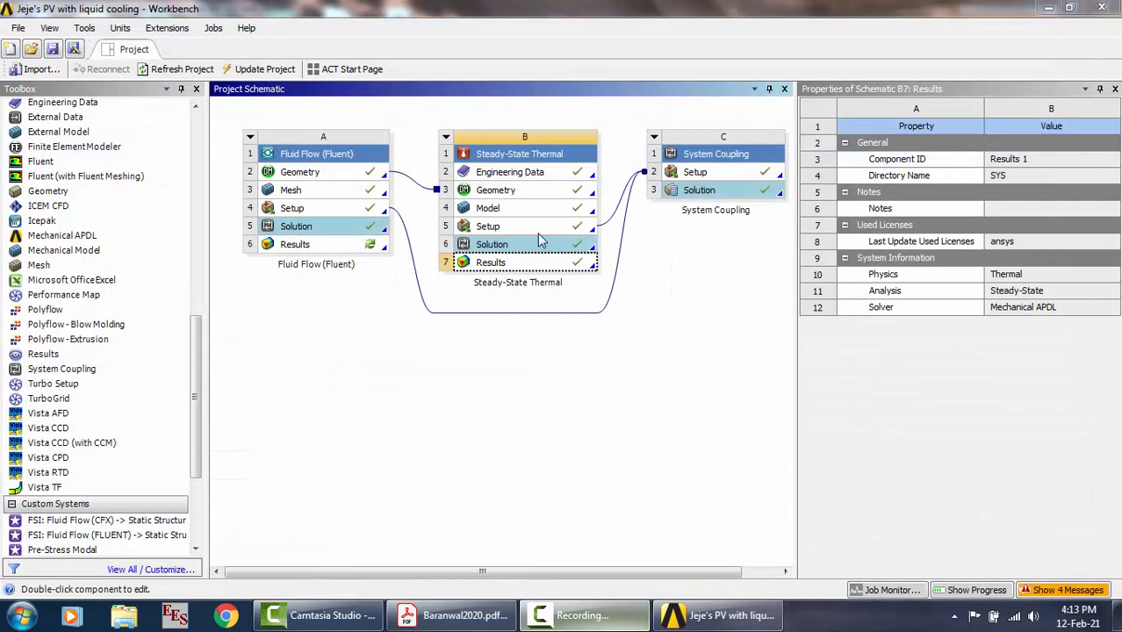
{"action": "double_click", "coordinate": [329, 226]}
{"action": "left_click", "coordinate": [593, 618]}
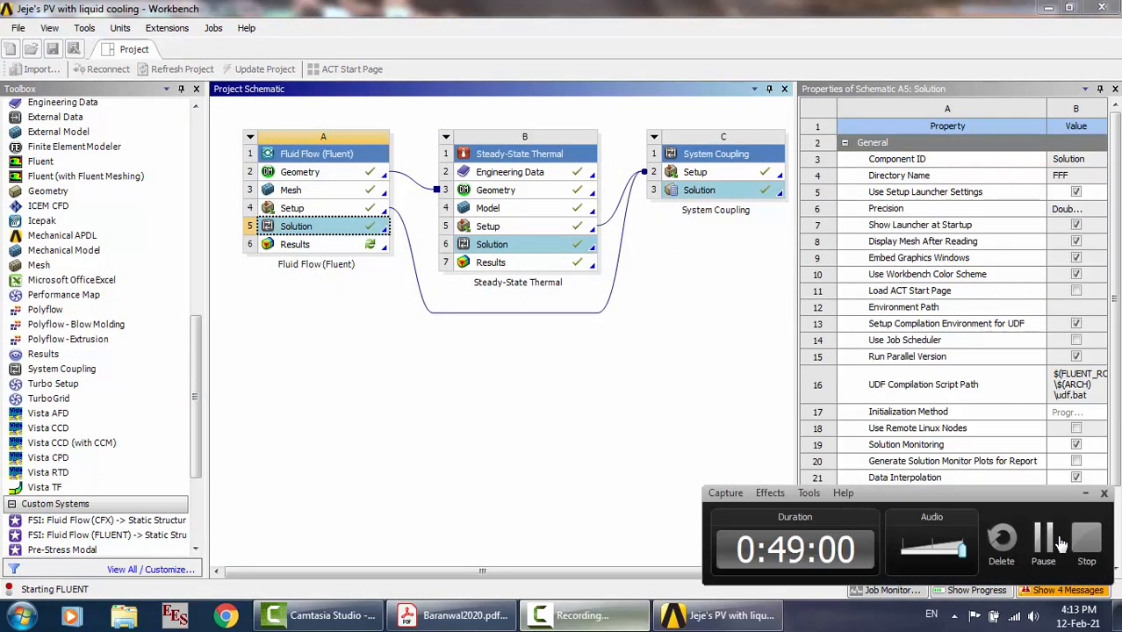
{"action": "left_click", "coordinate": [1049, 543]}
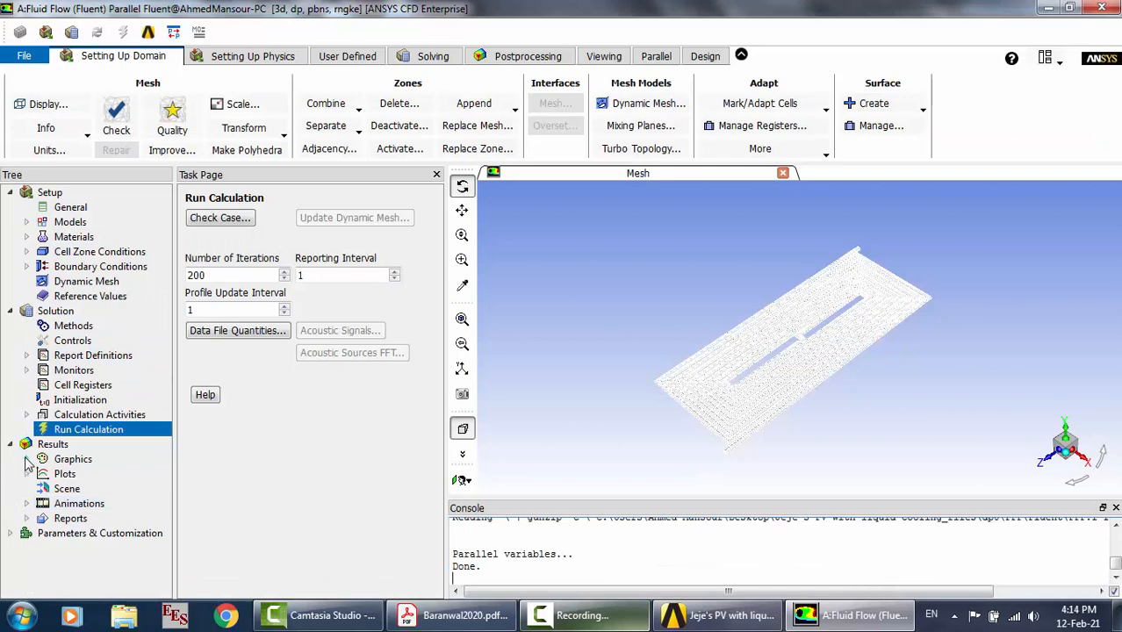
Open contour-1 and display filled static temperature contours on the fsi, inlet, interior-cooling_fluid and outlet surfaces
{"action": "left_click", "coordinate": [26, 460]}
{"action": "left_click", "coordinate": [43, 489]}
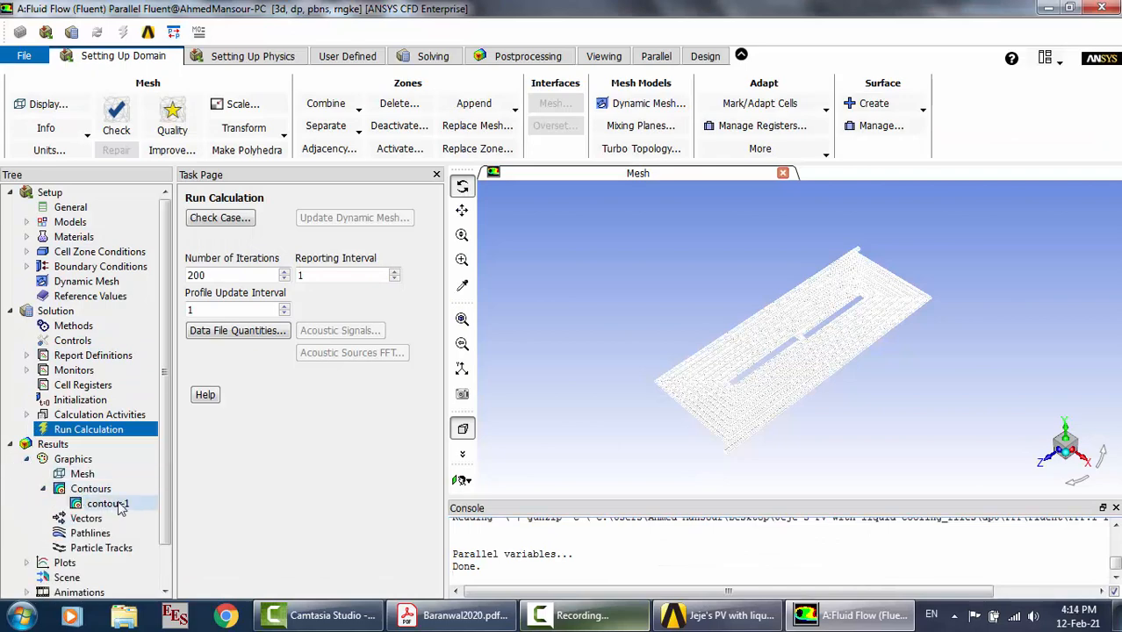
{"action": "left_click", "coordinate": [110, 507]}
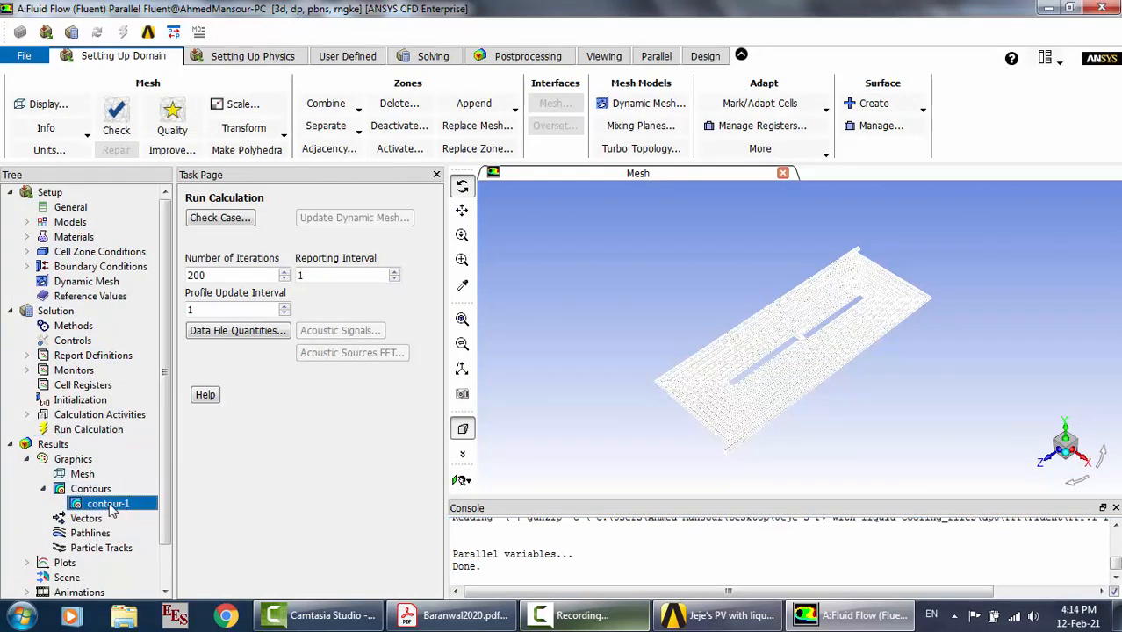
{"action": "double_click", "coordinate": [109, 507]}
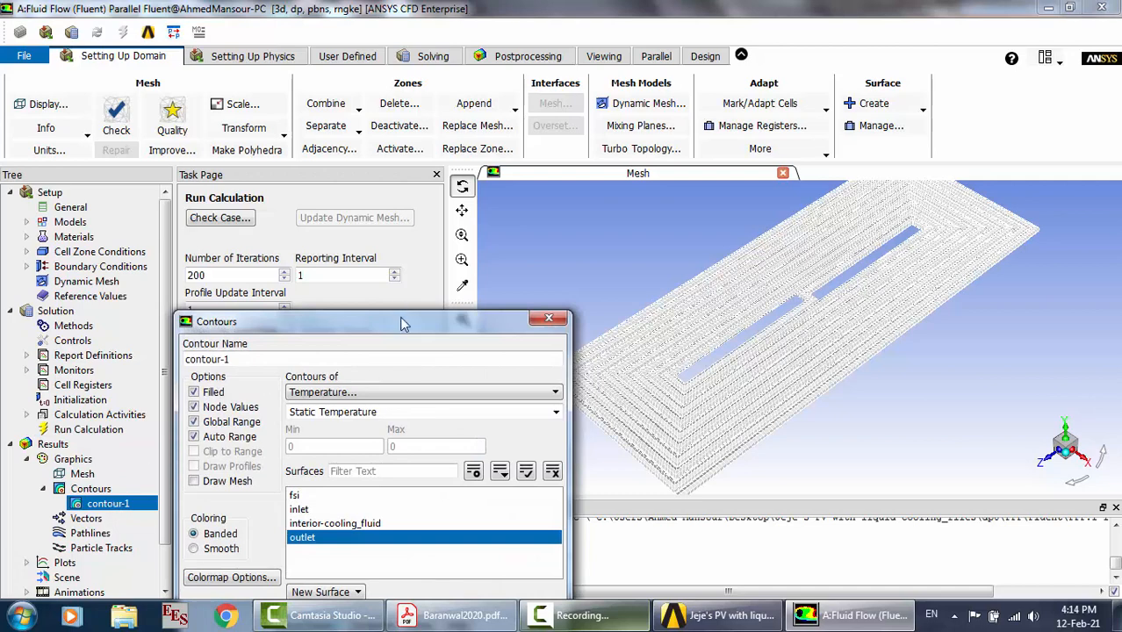
{"action": "left_click_drag", "start_coordinate": [403, 324], "coordinate": [377, 214]}
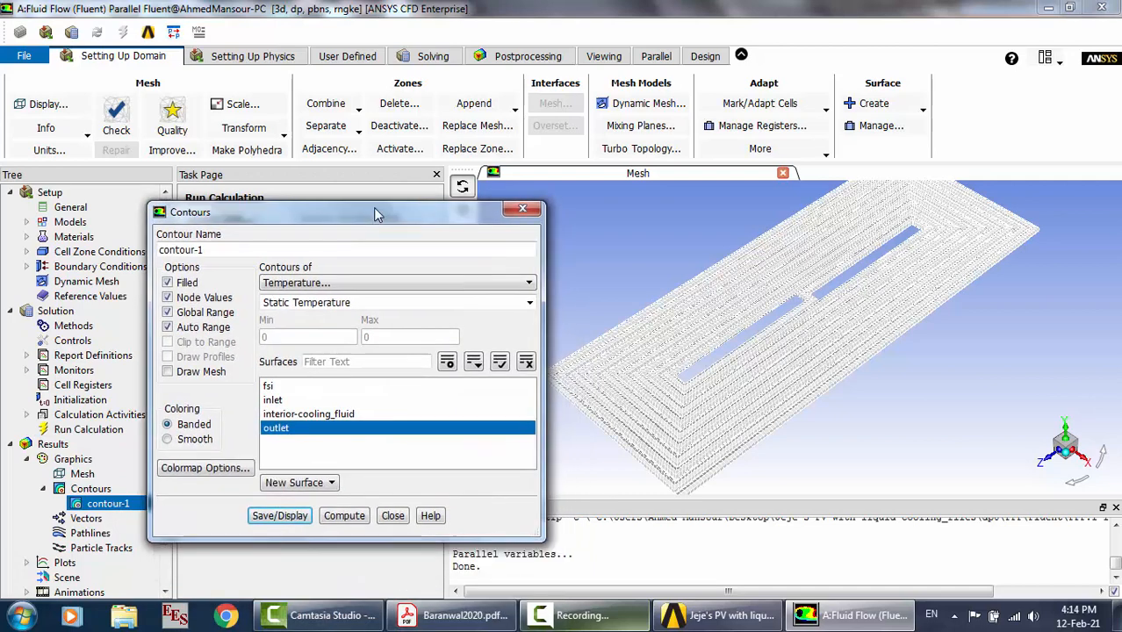
{"action": "left_click", "coordinate": [272, 388]}
{"action": "left_click", "coordinate": [279, 399]}
{"action": "left_click", "coordinate": [286, 415]}
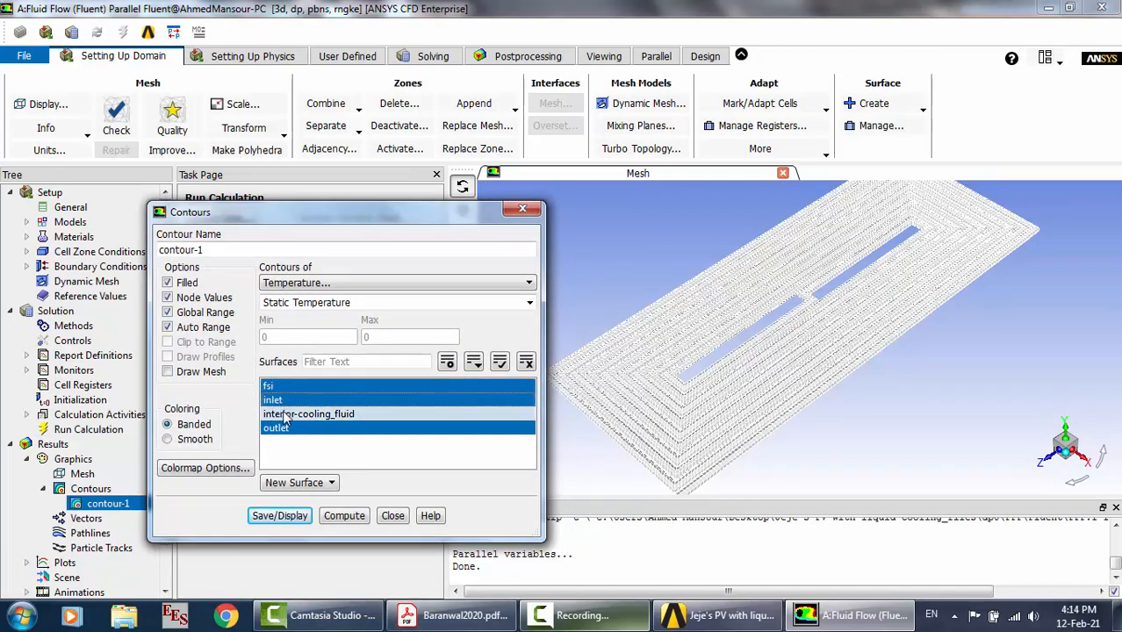
{"action": "left_click", "coordinate": [294, 522]}
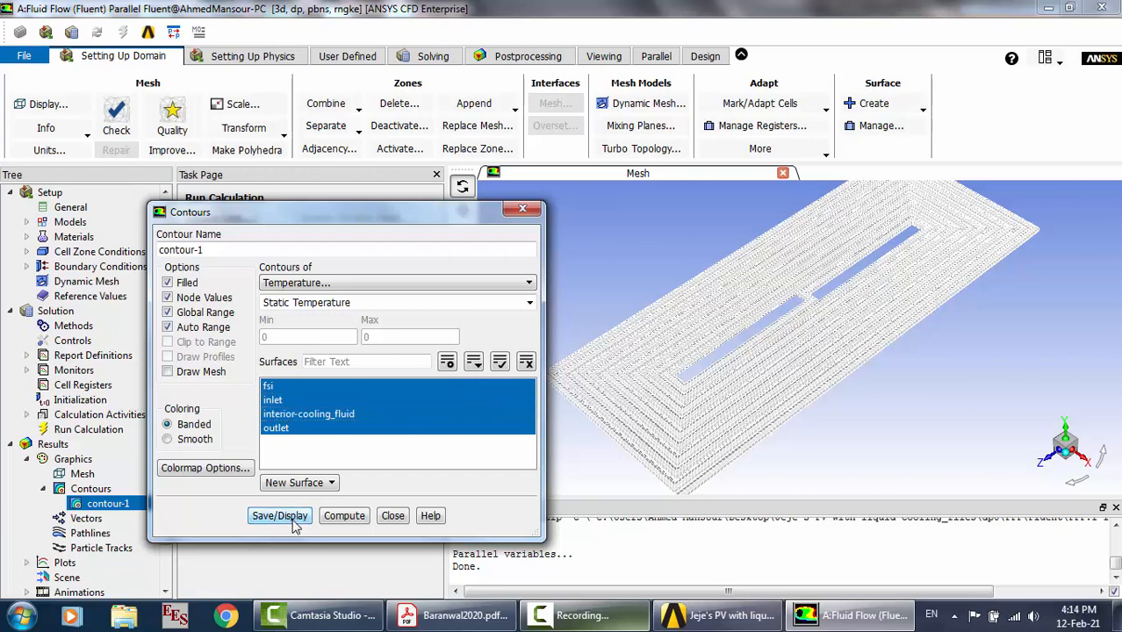
{"action": "left_click_drag", "start_coordinate": [469, 214], "coordinate": [321, 202]}
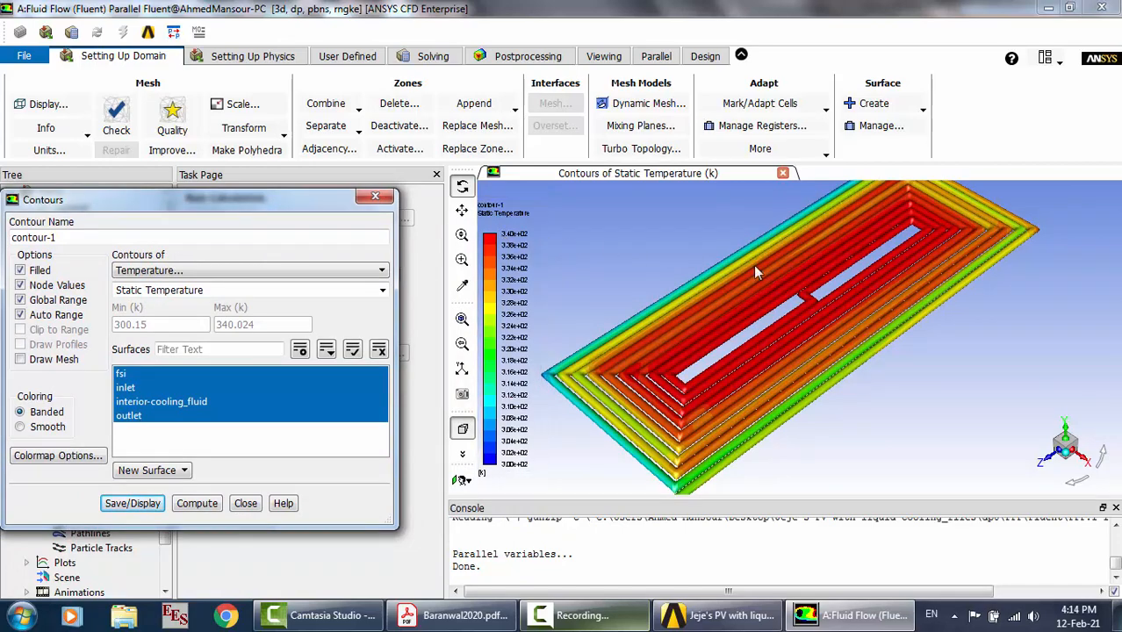
Inspect the static temperature contour along the cooling pipe from several viewing angles
{"action": "left_click_drag", "start_coordinate": [753, 265], "coordinate": [681, 339]}
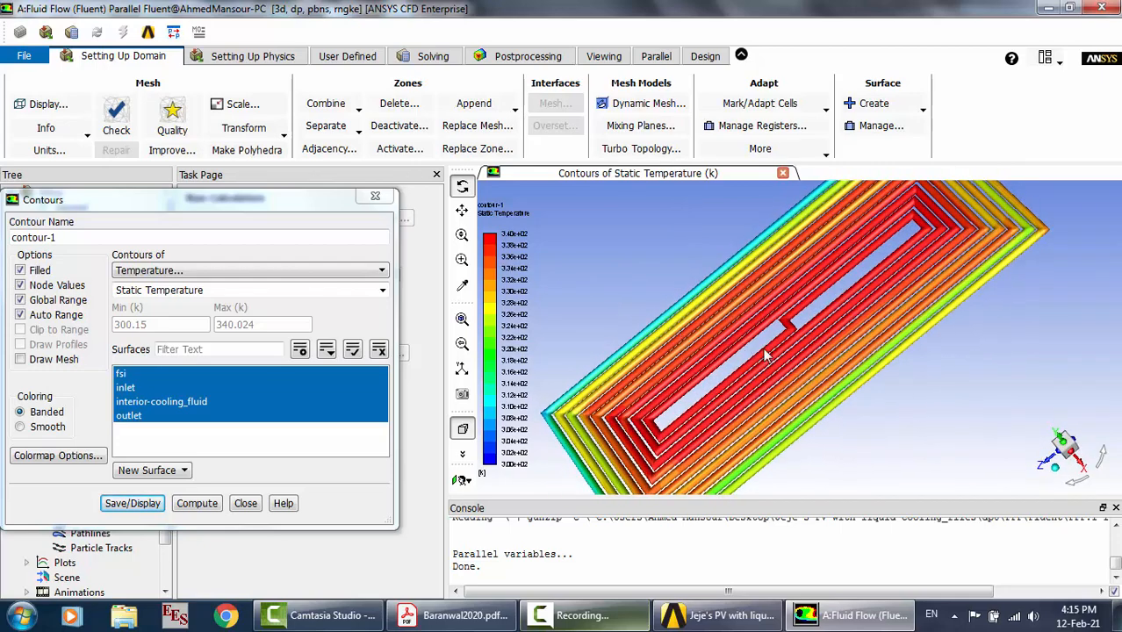
{"action": "left_click_drag", "start_coordinate": [763, 348], "coordinate": [726, 303]}
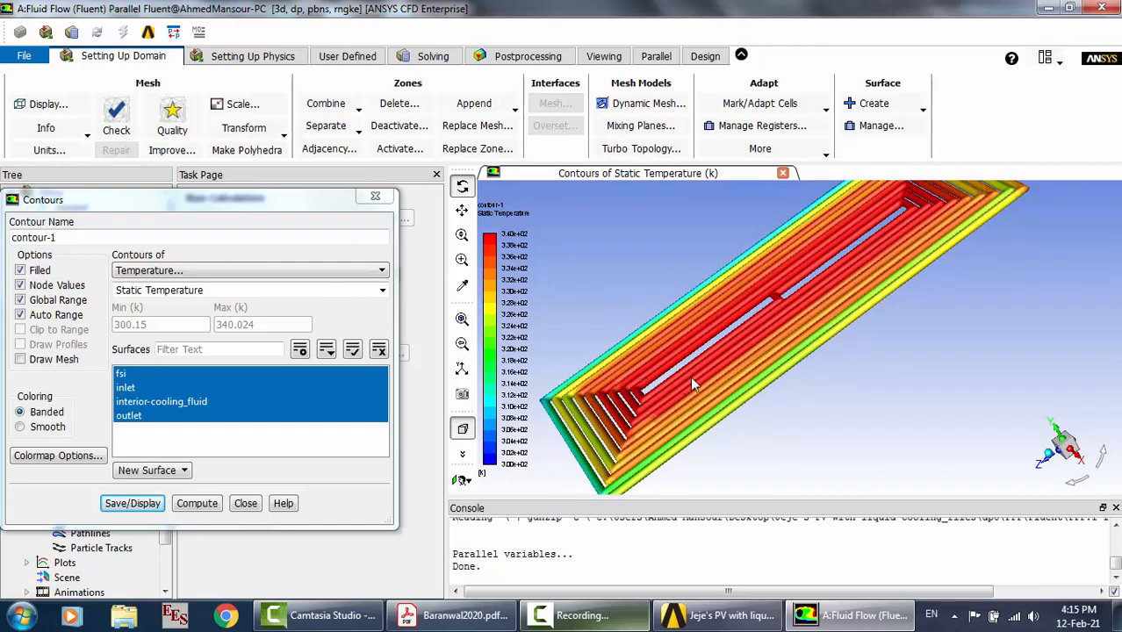
{"action": "left_click_drag", "start_coordinate": [690, 376], "coordinate": [726, 268]}
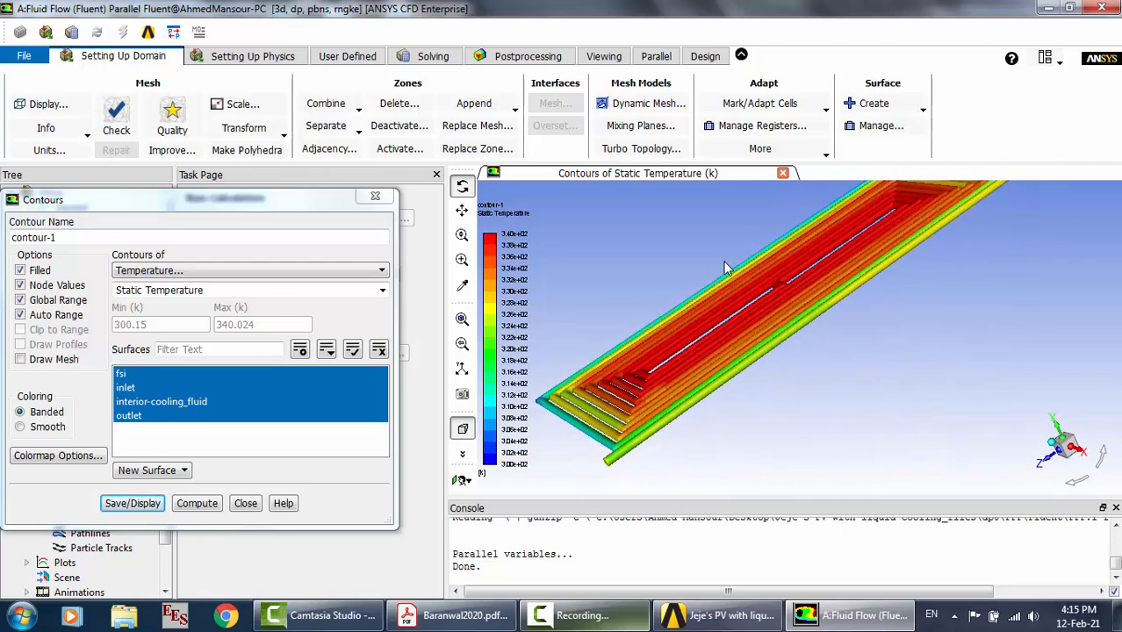
{"action": "key", "text": "F9"}
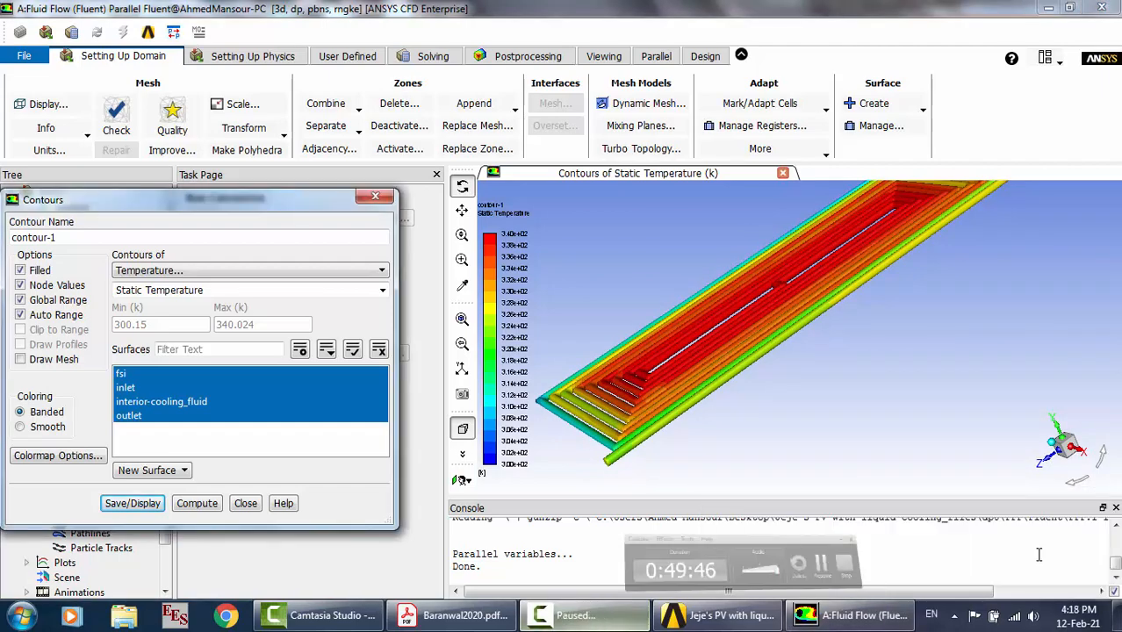
{"action": "key", "text": "F9"}
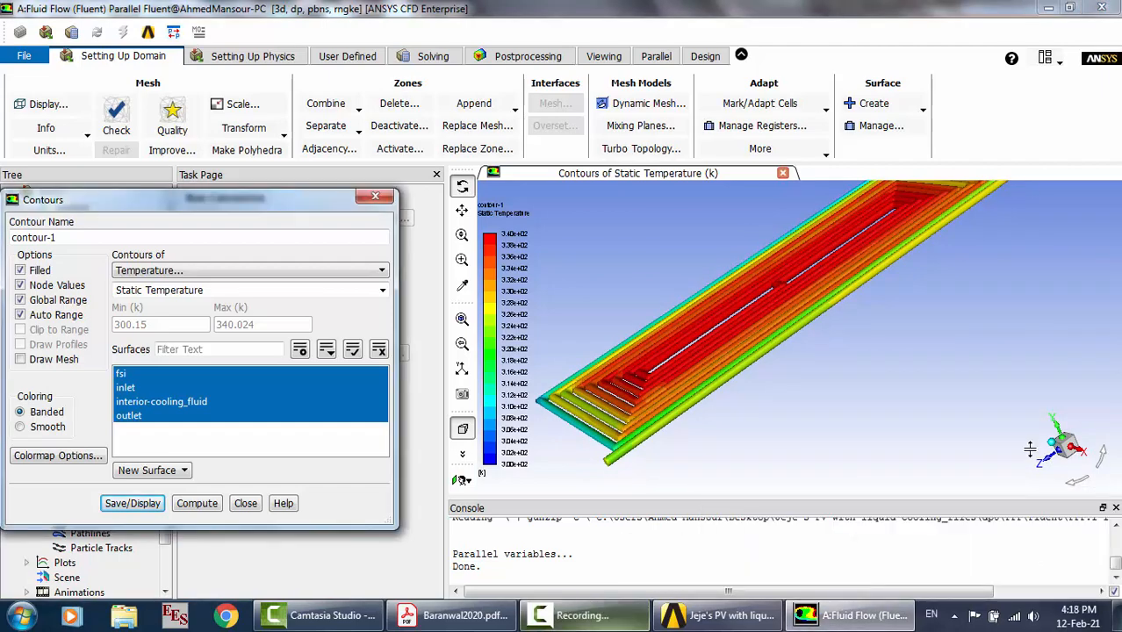
Go to the desktop and open the PV liquid cooling project's files folder down to dp0, FFF, Fluent
{"action": "left_click", "coordinate": [1054, 8]}
{"action": "left_click", "coordinate": [1053, 9]}
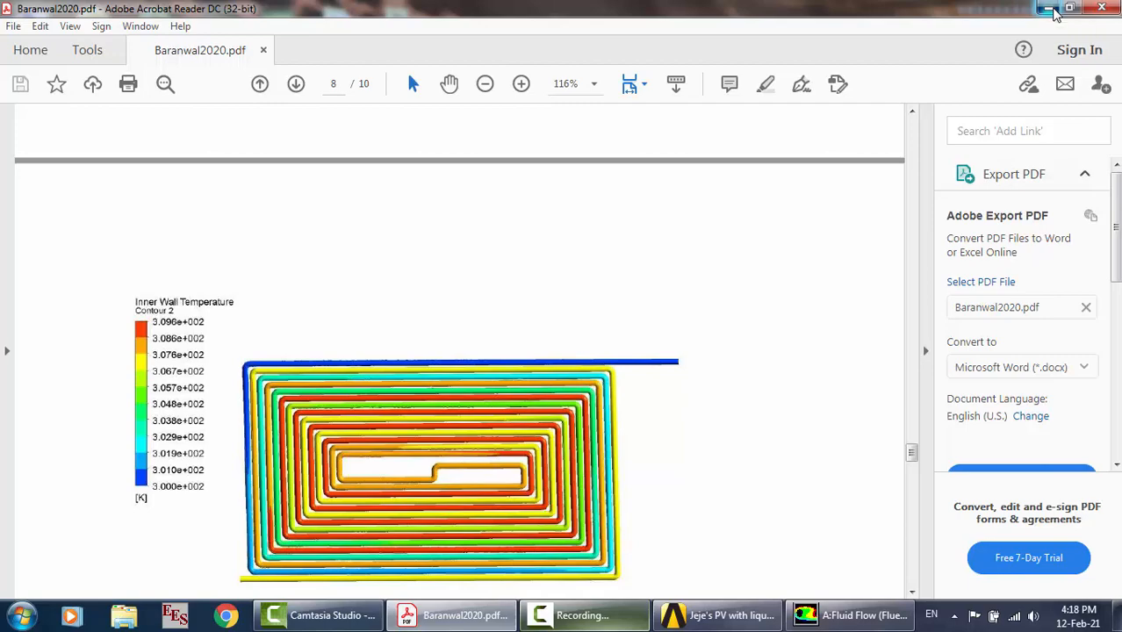
{"action": "left_click", "coordinate": [1053, 9]}
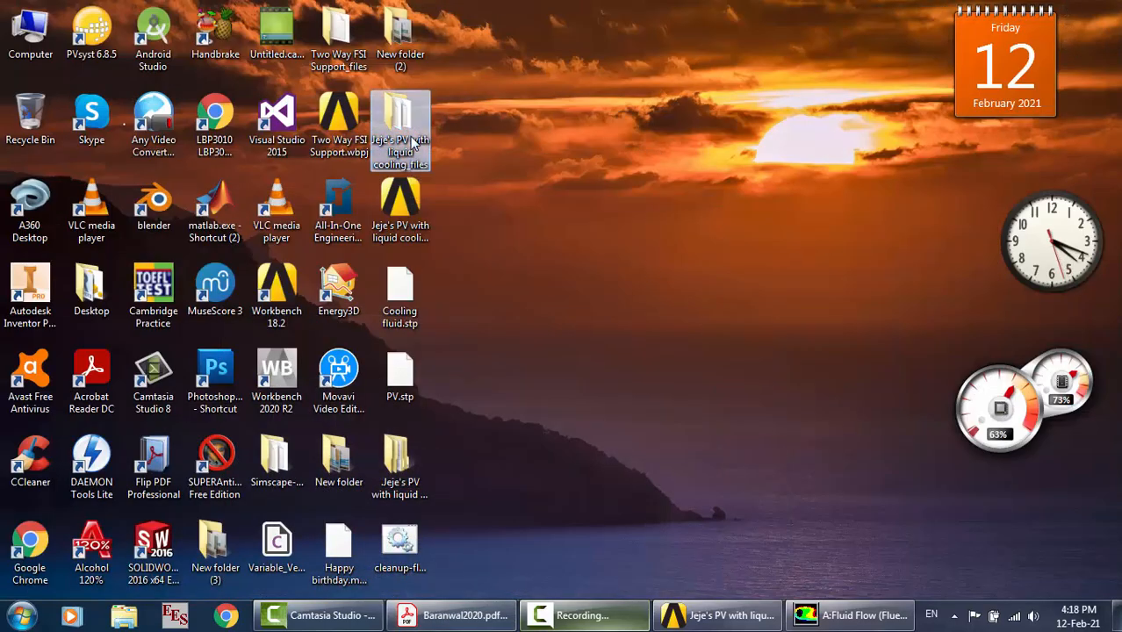
{"action": "double_click", "coordinate": [412, 145]}
{"action": "left_click", "coordinate": [363, 133]}
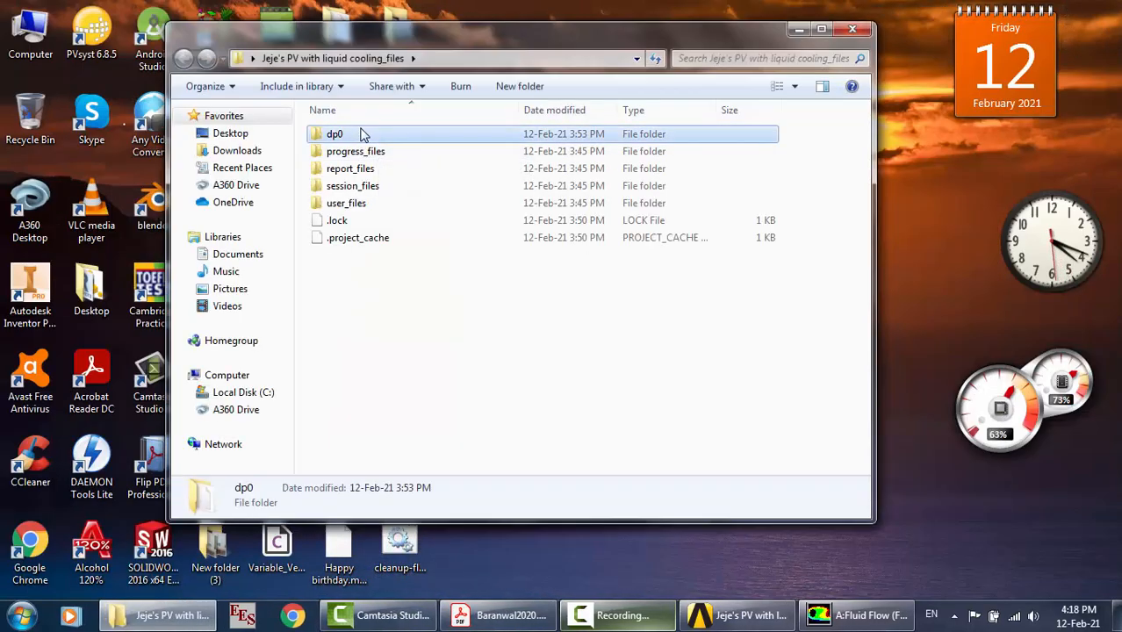
{"action": "double_click", "coordinate": [363, 134]}
{"action": "double_click", "coordinate": [366, 138]}
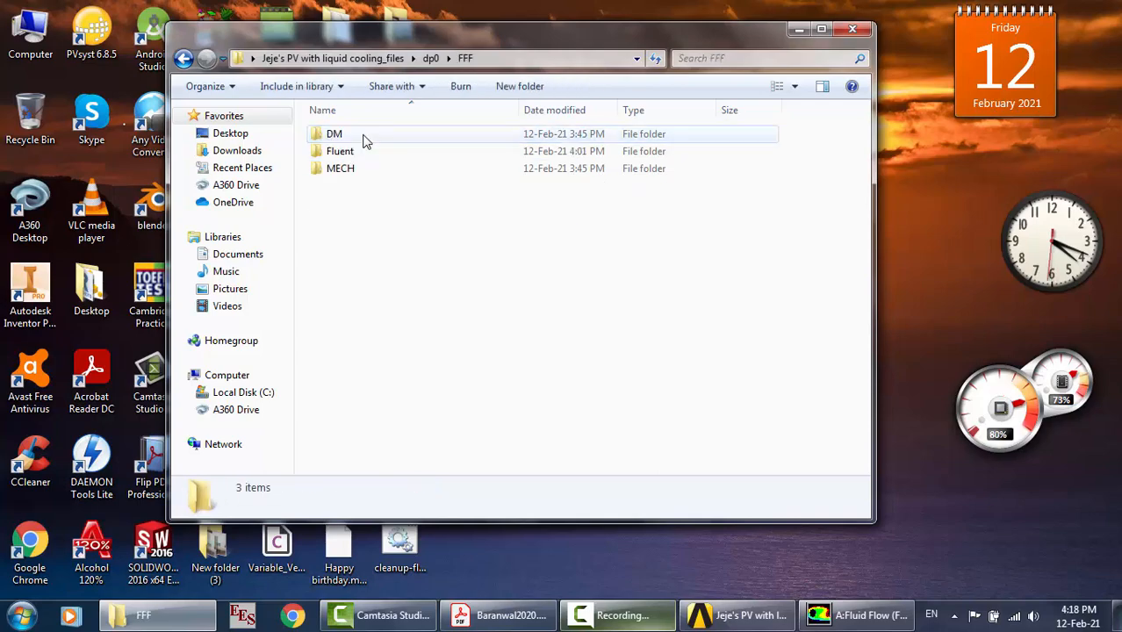
{"action": "double_click", "coordinate": [357, 152]}
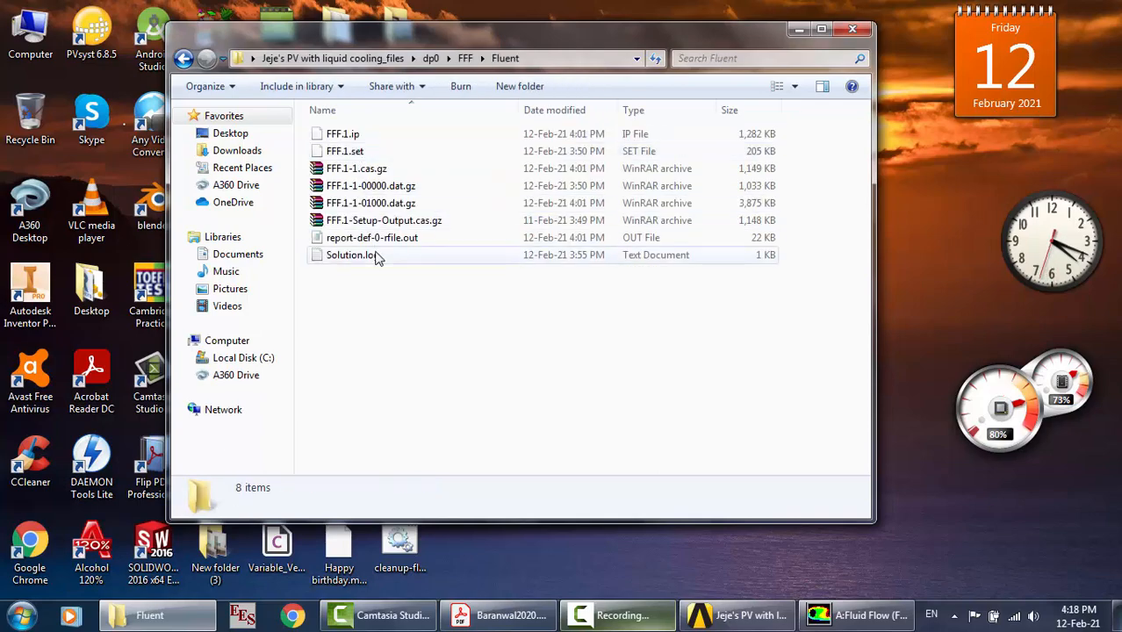
Open report-def-0-rfile.out in Notepad, copy its entire contents, and start Microsoft Office Excel 2007
{"action": "double_click", "coordinate": [371, 238]}
{"action": "key", "text": "ctrl+a"}
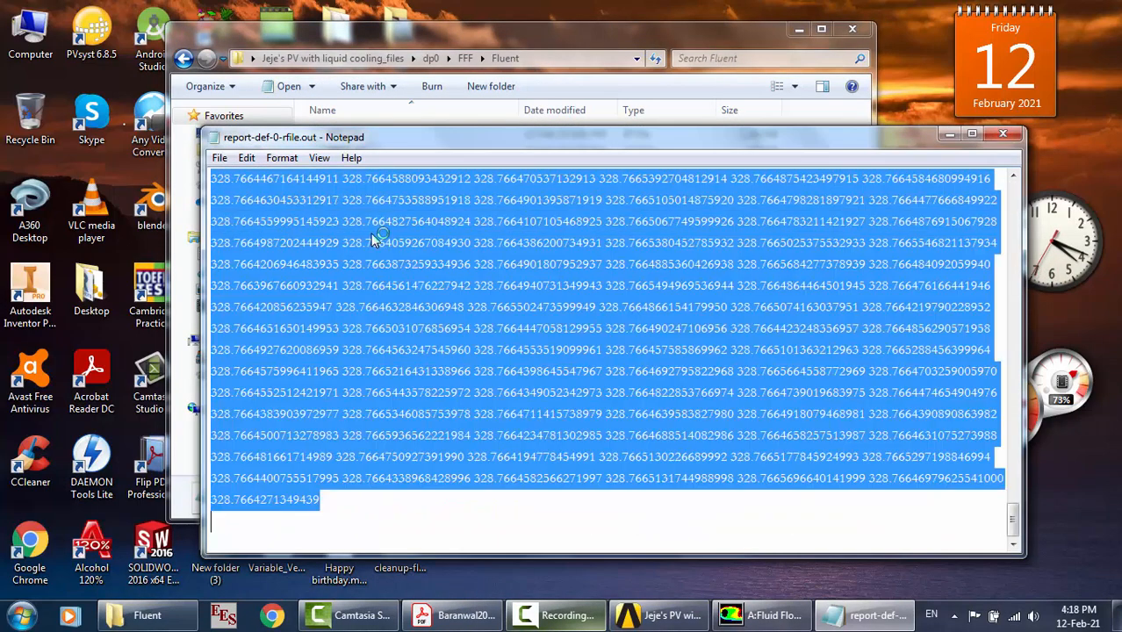
{"action": "left_click", "coordinate": [5, 619]}
{"action": "type", "text": "e"}
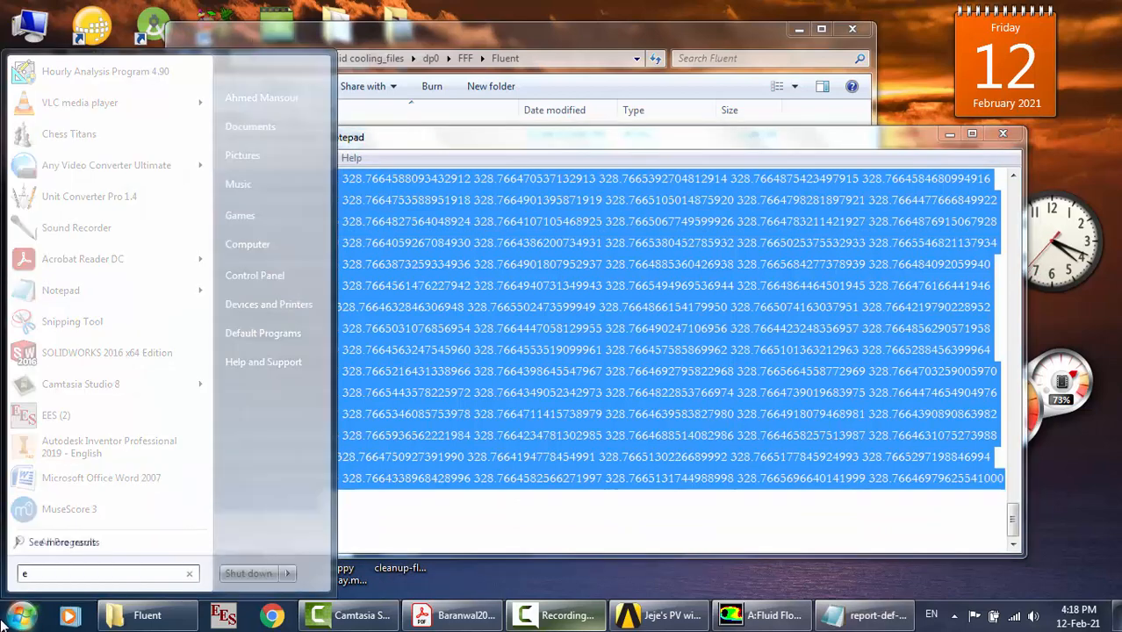
{"action": "type", "text": "xcel"}
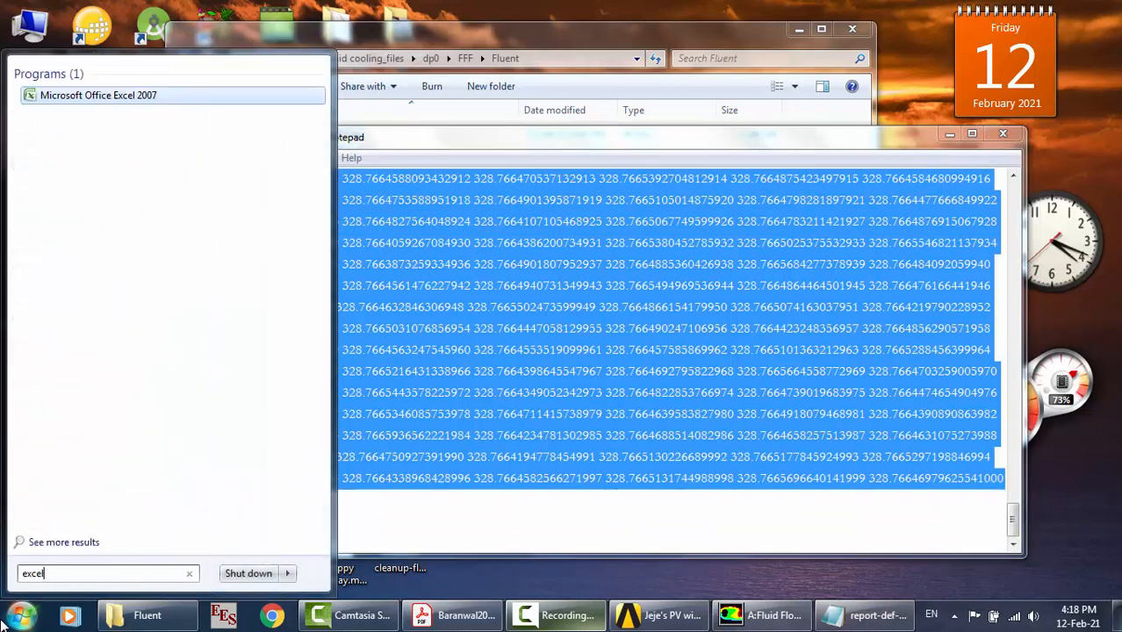
{"action": "left_click", "coordinate": [130, 97]}
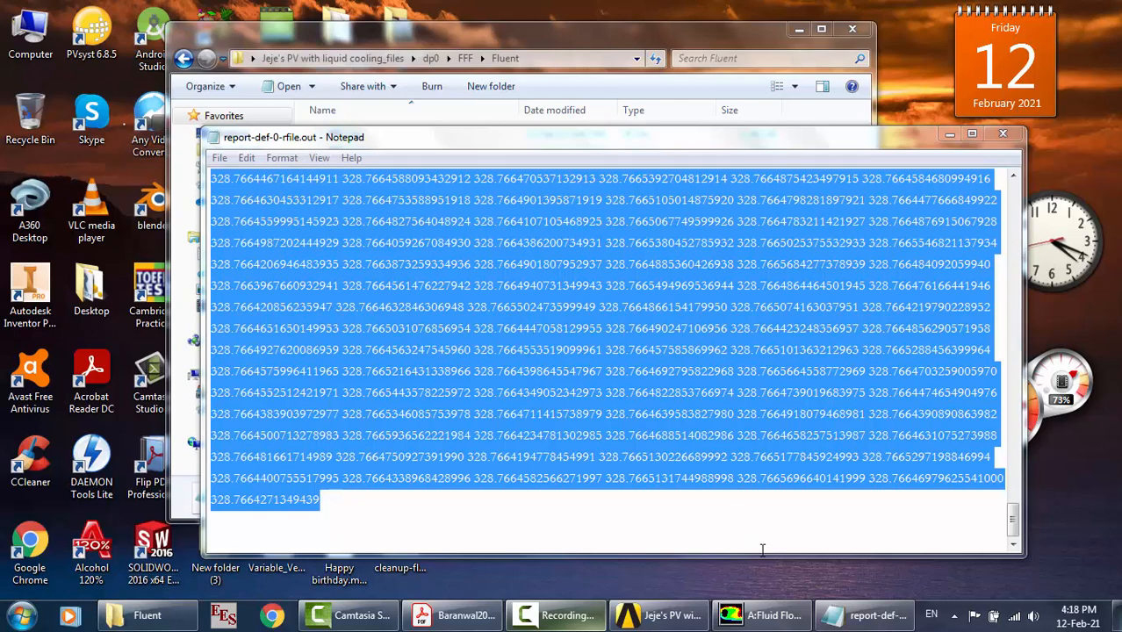
{"action": "left_click", "coordinate": [562, 616]}
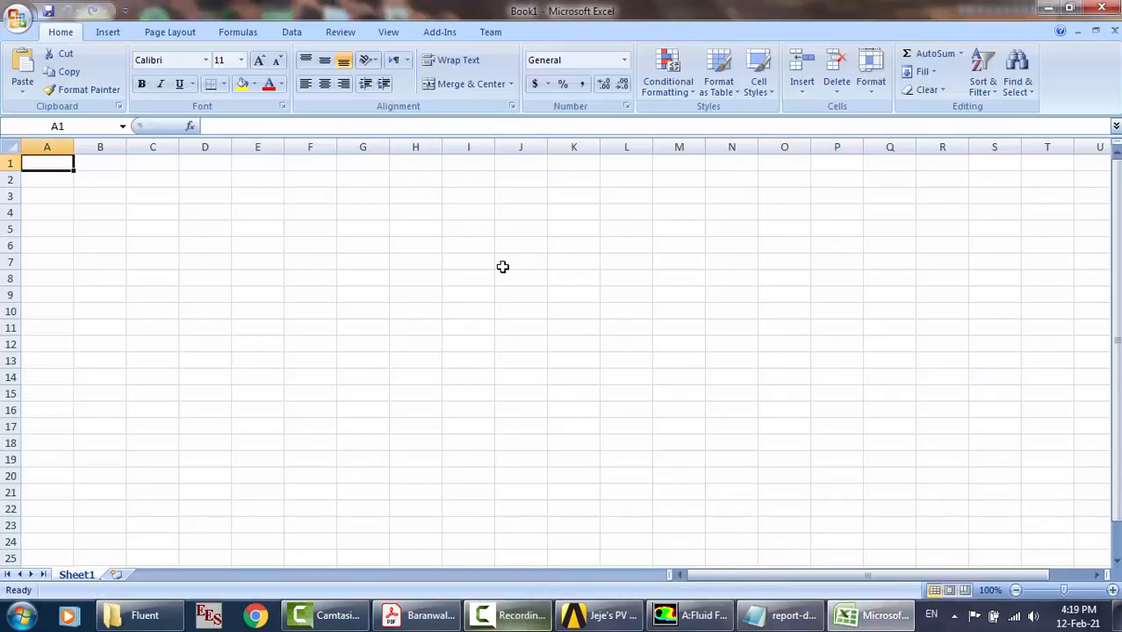
{"action": "left_click", "coordinate": [782, 616]}
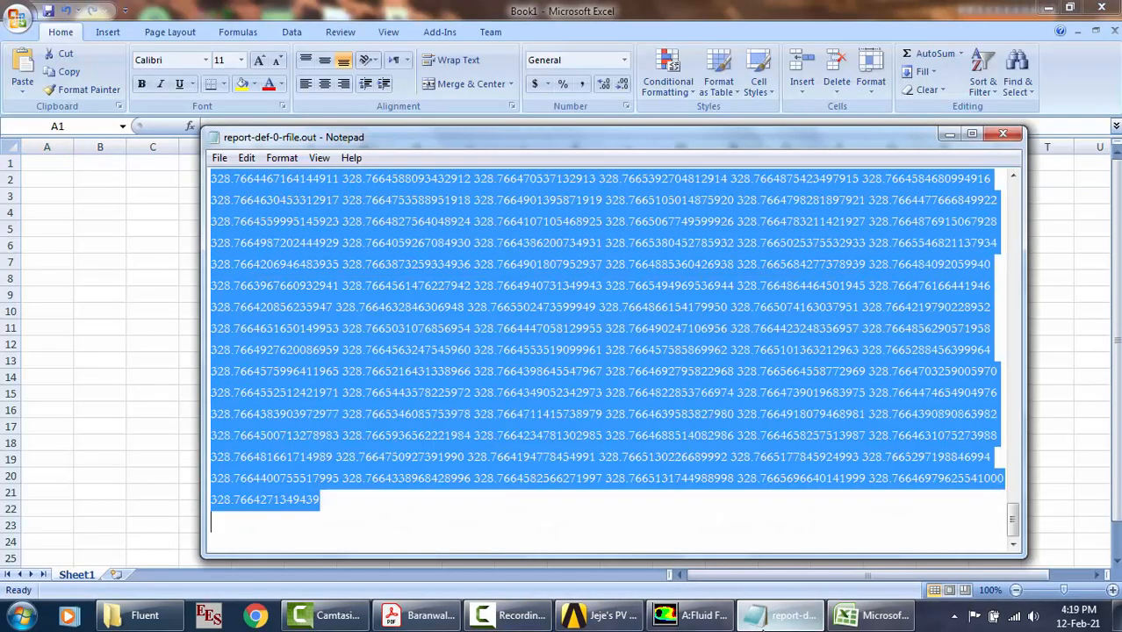
Paste the report data into cell A1 of the Excel sheet and split it into columns as space-delimited text with General format
{"action": "left_click", "coordinate": [864, 615]}
{"action": "key", "text": "ctrl+v"}
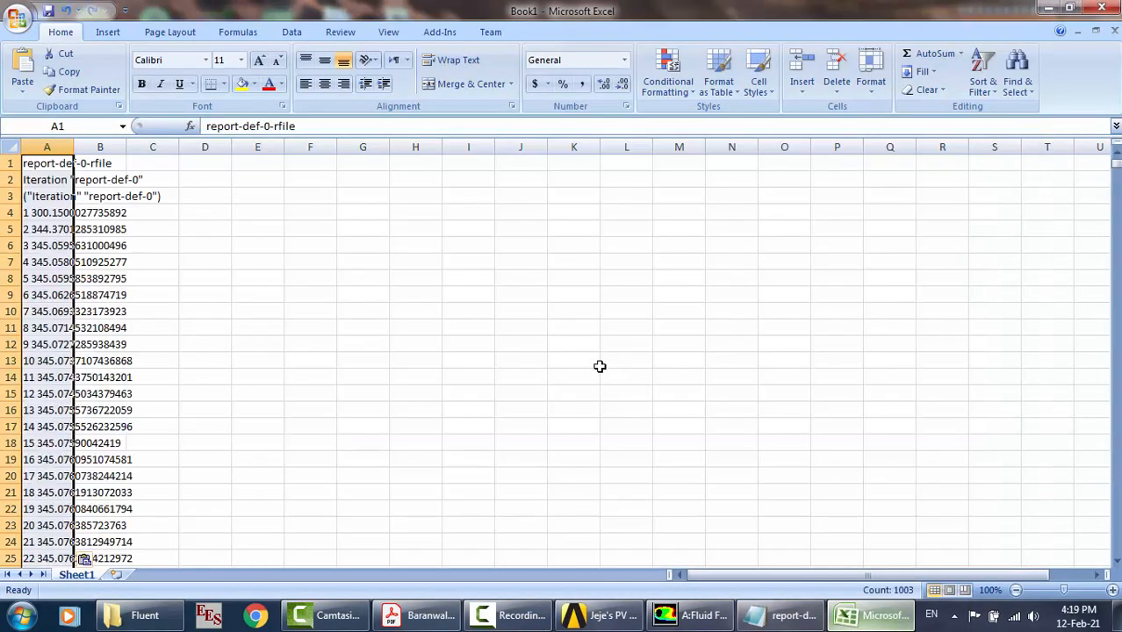
{"action": "left_click", "coordinate": [87, 560]}
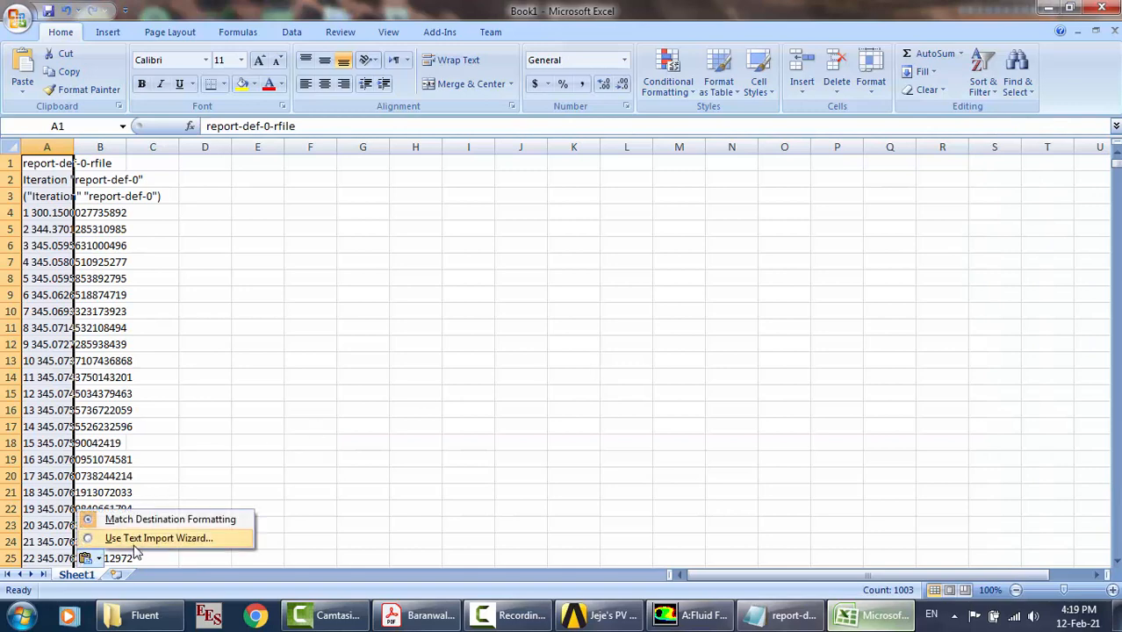
{"action": "left_click", "coordinate": [136, 539]}
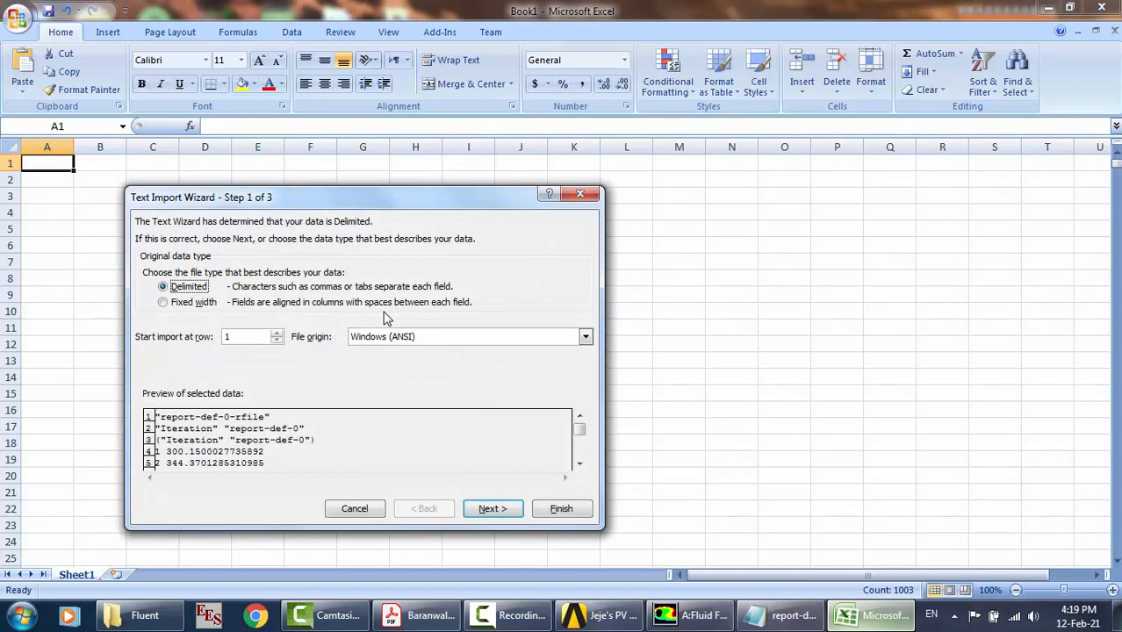
{"action": "left_click", "coordinate": [499, 514]}
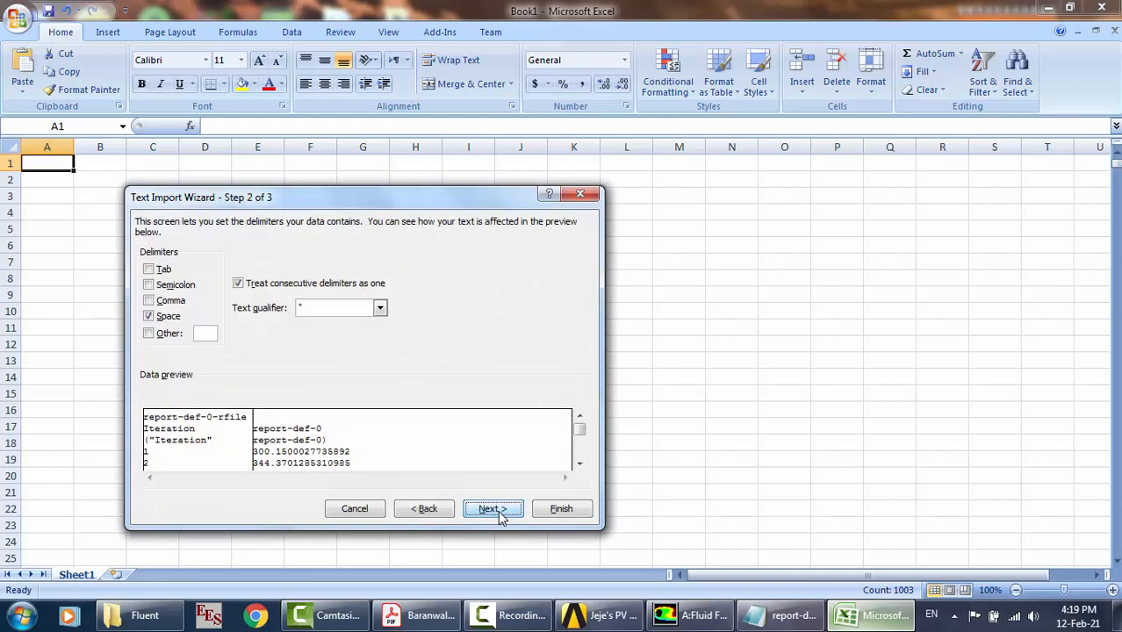
{"action": "left_click", "coordinate": [494, 511]}
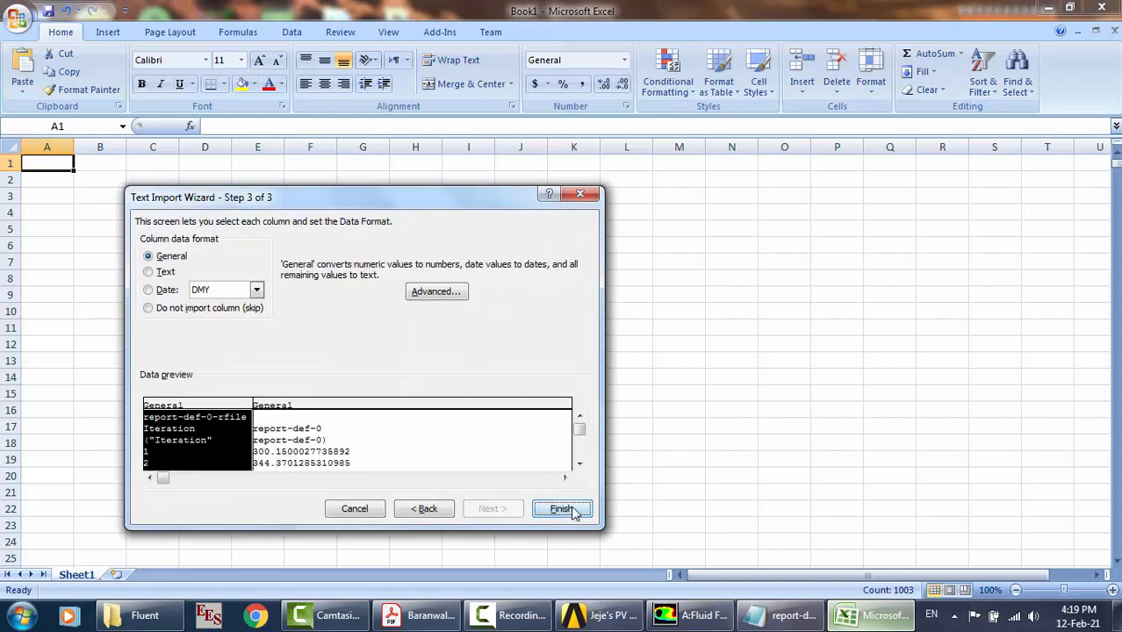
{"action": "left_click", "coordinate": [567, 512]}
Plot the iteration and temperature data from row 4 down as a scatter chart with smooth lines and markers
{"action": "left_click_drag", "start_coordinate": [30, 216], "coordinate": [98, 626]}
{"action": "key", "text": "ctrl+a"}
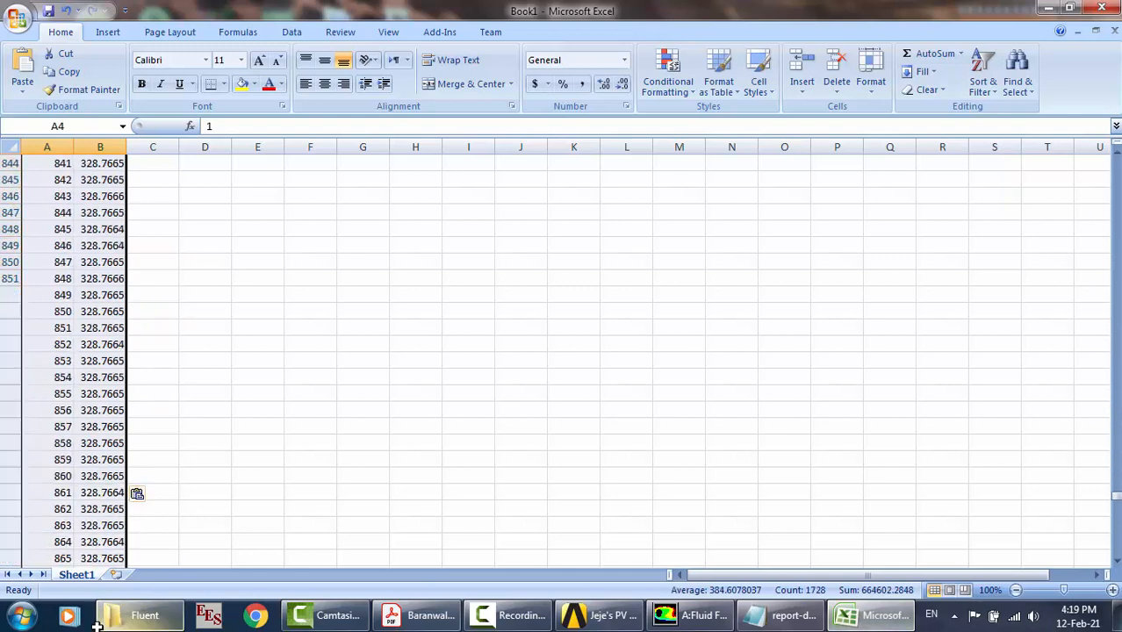
{"action": "left_click", "coordinate": [111, 35]}
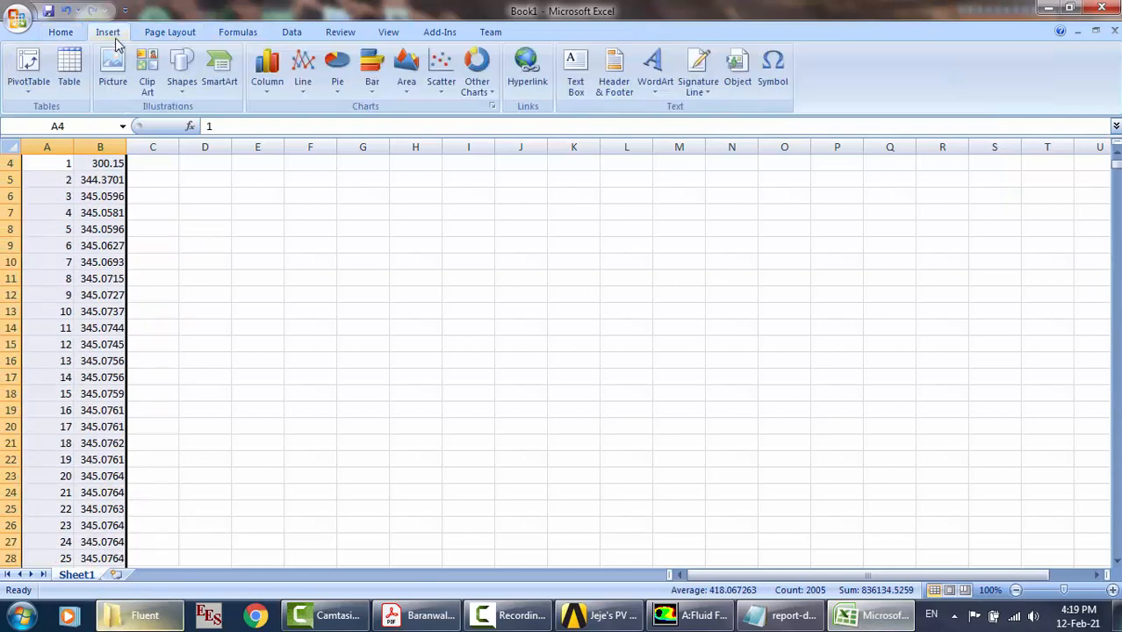
{"action": "left_click", "coordinate": [442, 77]}
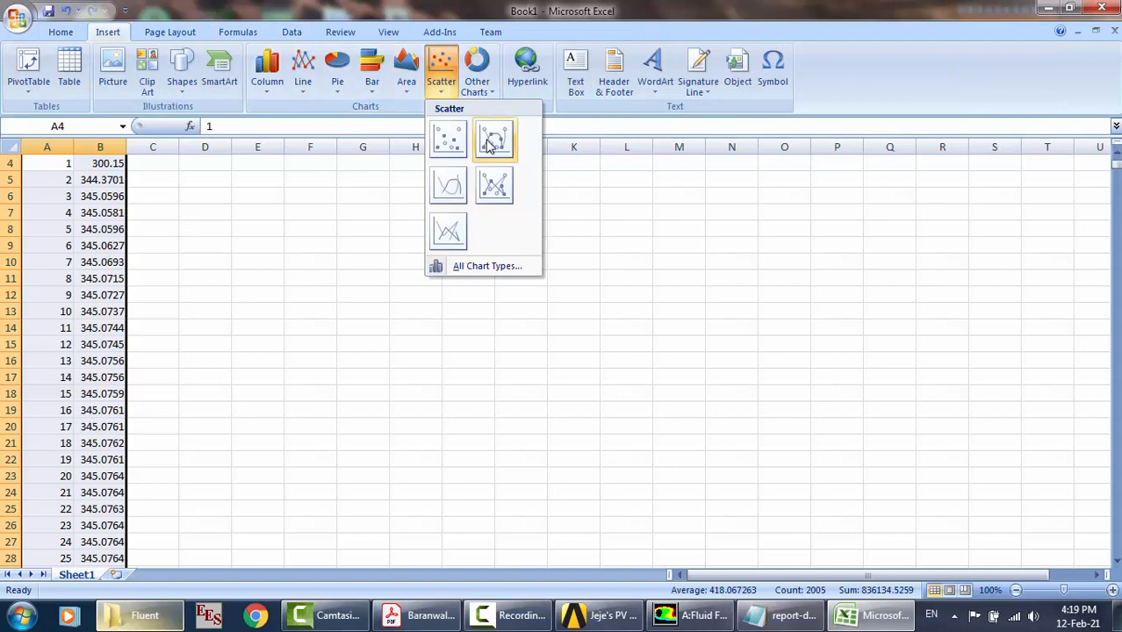
{"action": "left_click", "coordinate": [488, 140]}
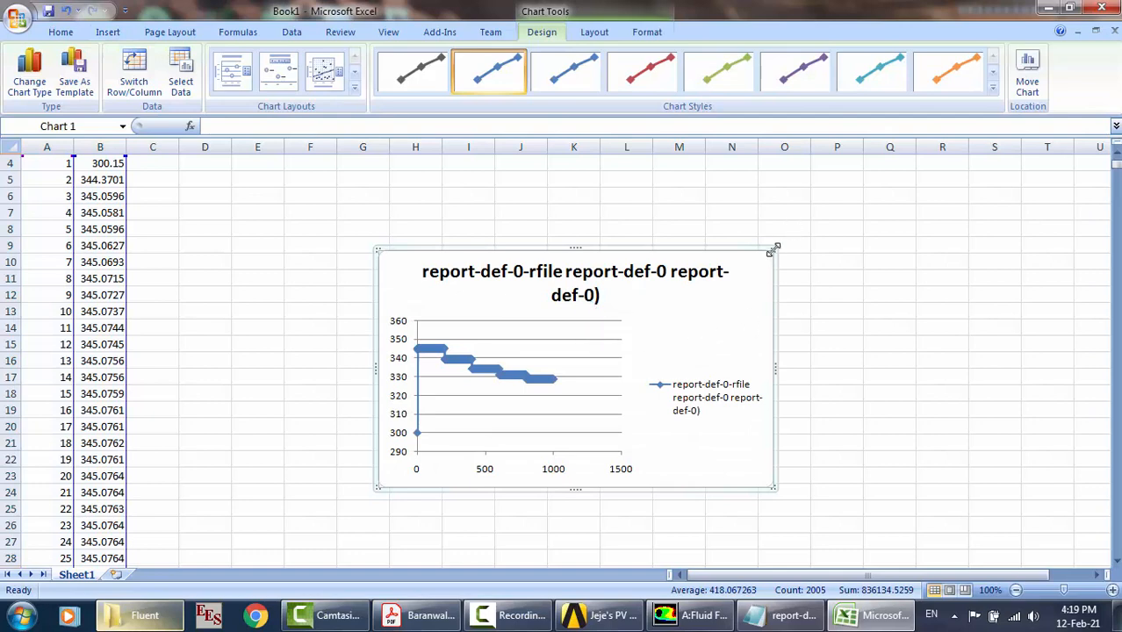
Enlarge the scatter chart and read the temperature at the end of the data series
{"action": "left_click_drag", "start_coordinate": [773, 251], "coordinate": [964, 186]}
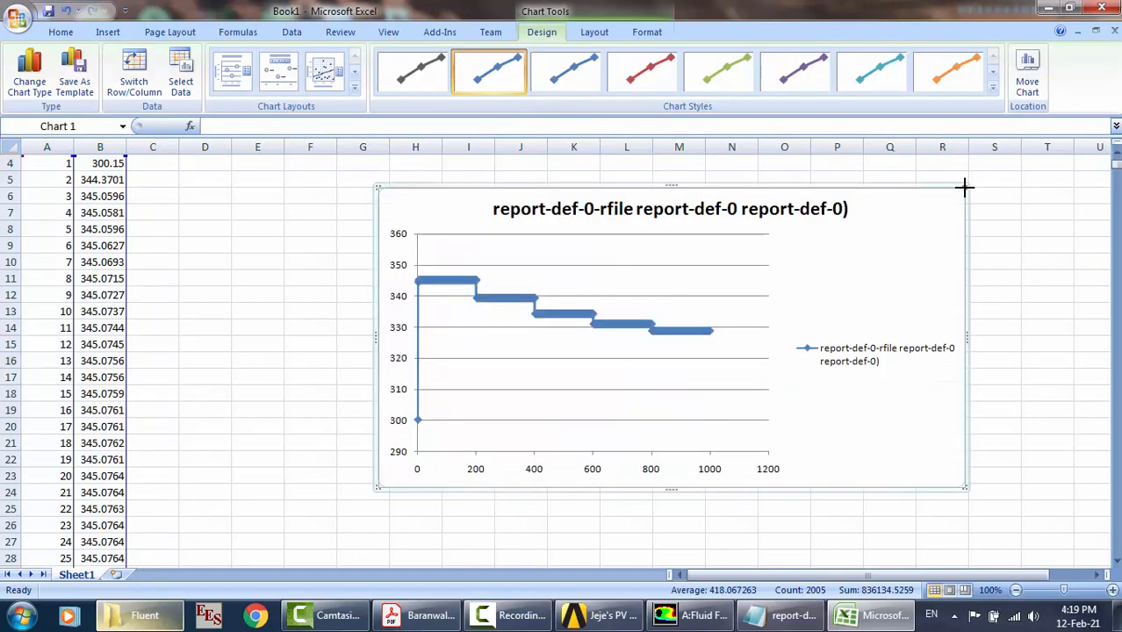
{"action": "left_click", "coordinate": [714, 334]}
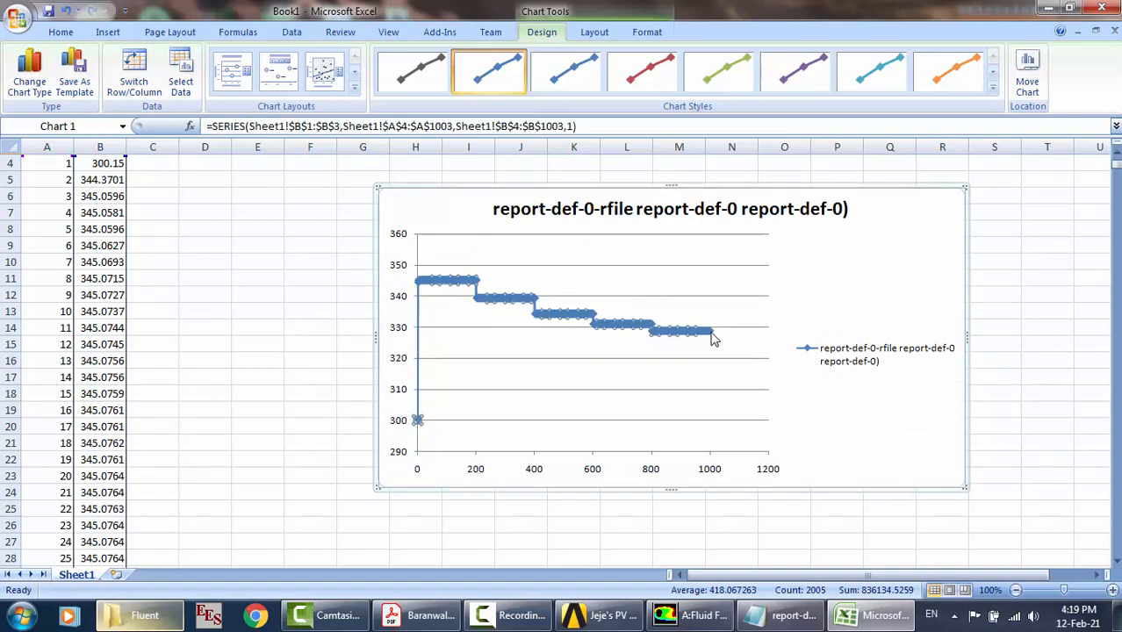
{"action": "mouse_move", "coordinate": [714, 336]}
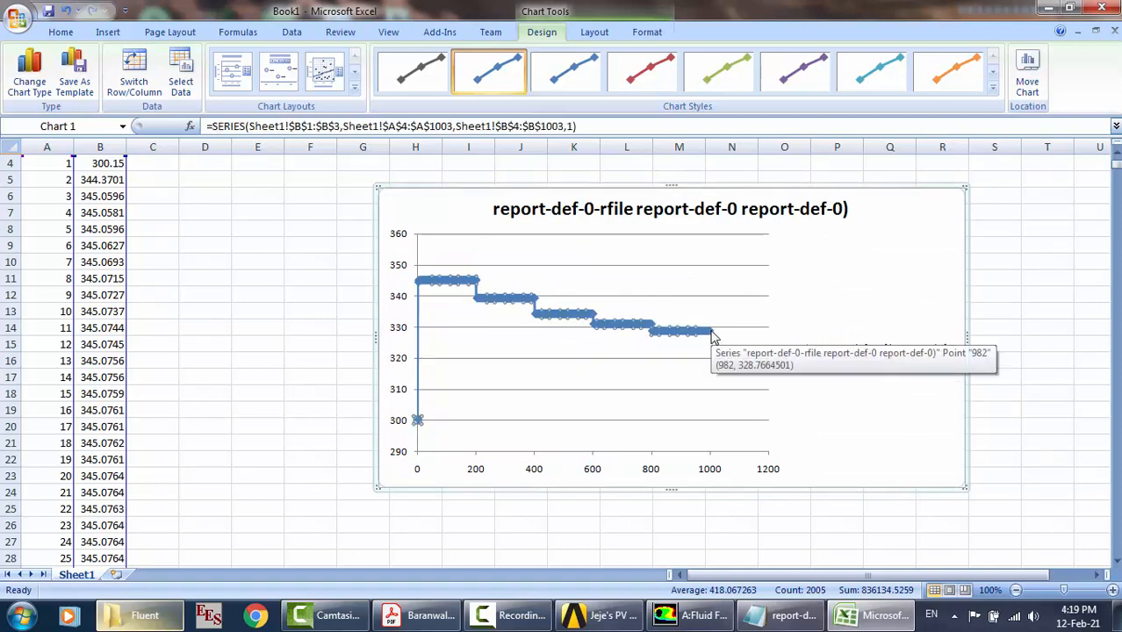
Delete the scatter chart and select the last temperature value of the report data in cell B1003
{"action": "left_click", "coordinate": [937, 283]}
{"action": "key", "text": "Delete"}
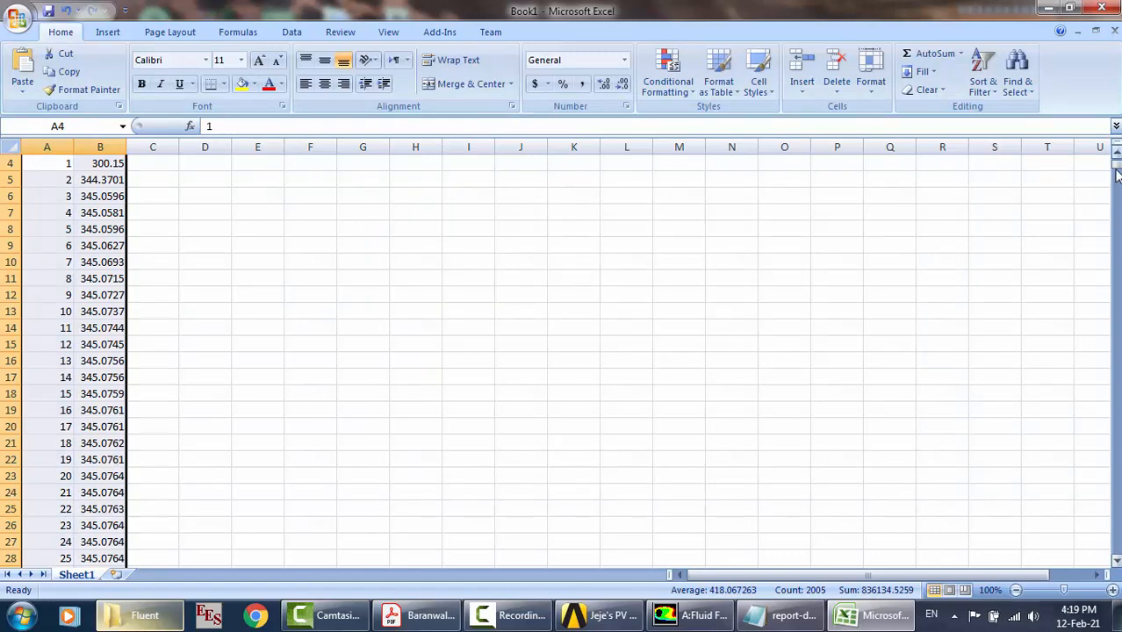
{"action": "left_click_drag", "start_coordinate": [1117, 176], "coordinate": [1095, 584]}
{"action": "left_click", "coordinate": [114, 557]}
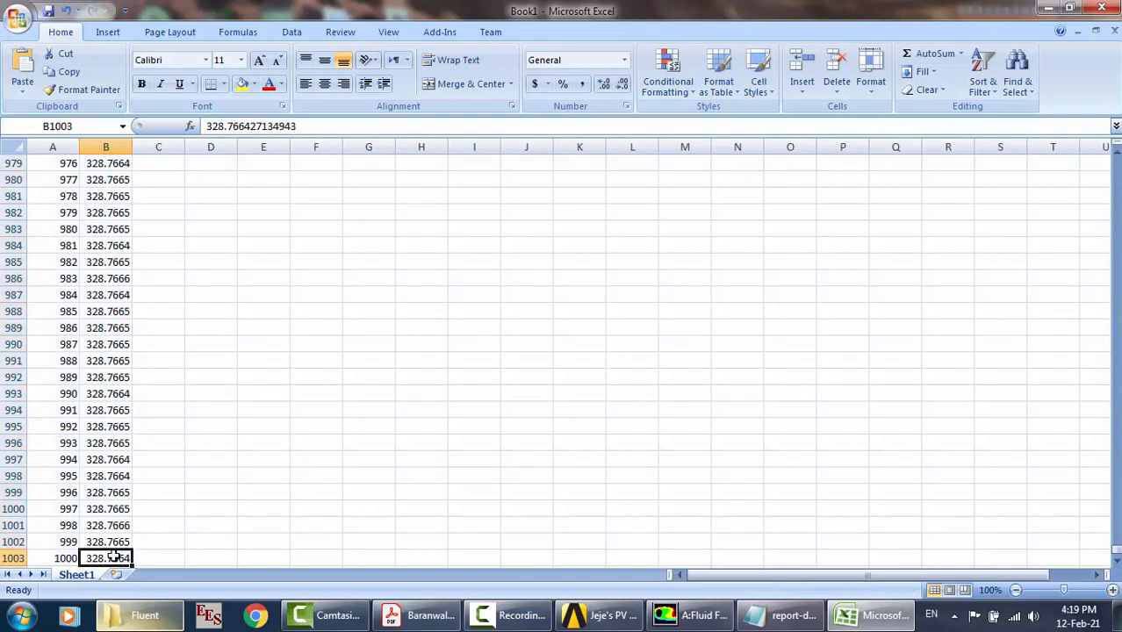
{"action": "scroll", "coordinate": [115, 554], "scroll_direction": "down", "scroll_amount": 1}
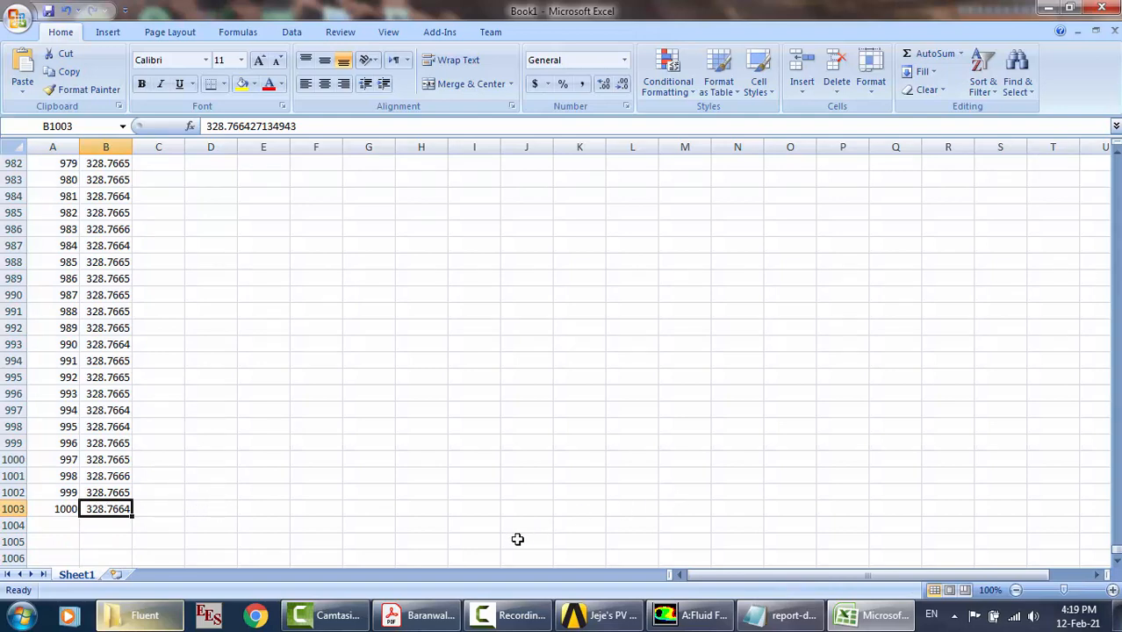
Switch to the reference paper in Adobe Acrobat Reader and examine Fig. 5, average collector outlet temperature at different flow rates
{"action": "left_click", "coordinate": [420, 615]}
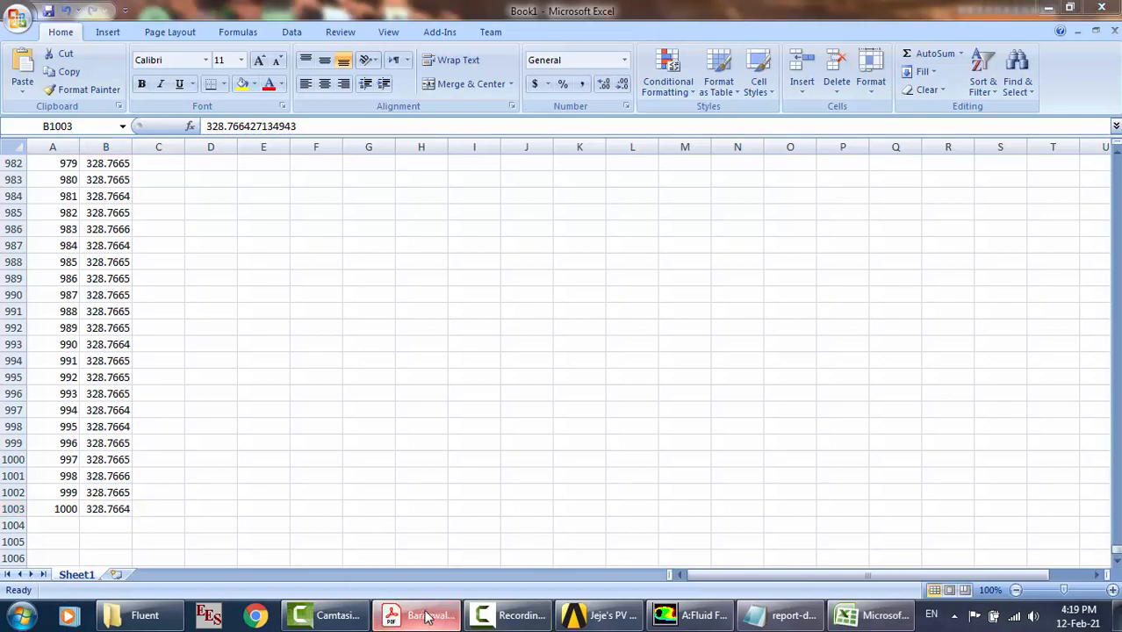
{"action": "scroll", "coordinate": [440, 400], "scroll_direction": "up", "scroll_amount": 10}
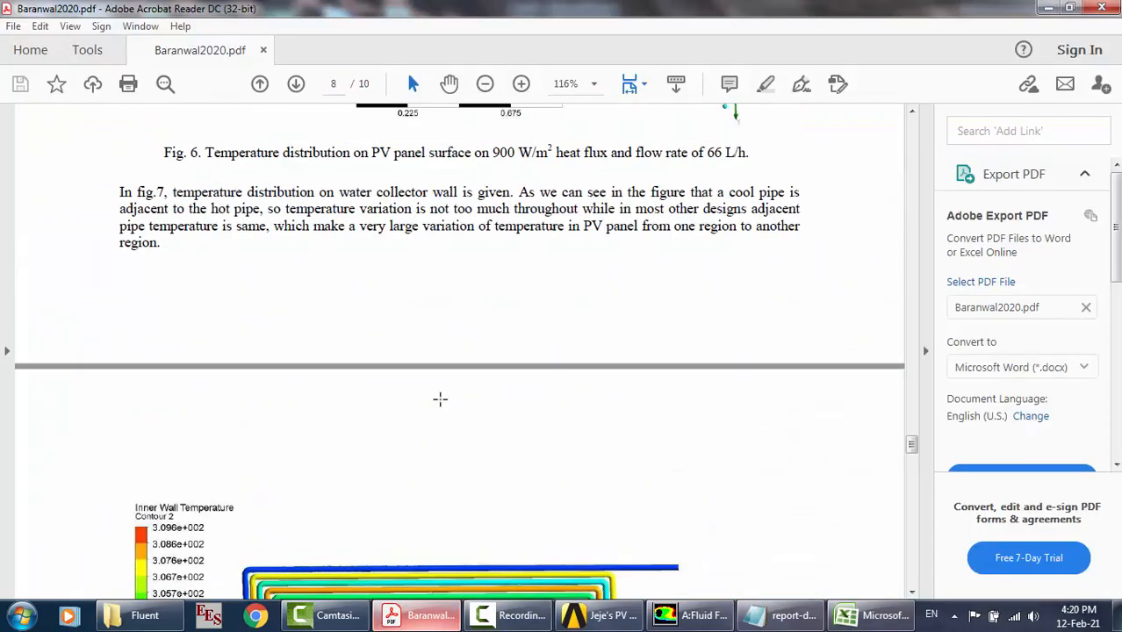
{"action": "scroll", "coordinate": [440, 400], "scroll_direction": "down", "scroll_amount": 15}
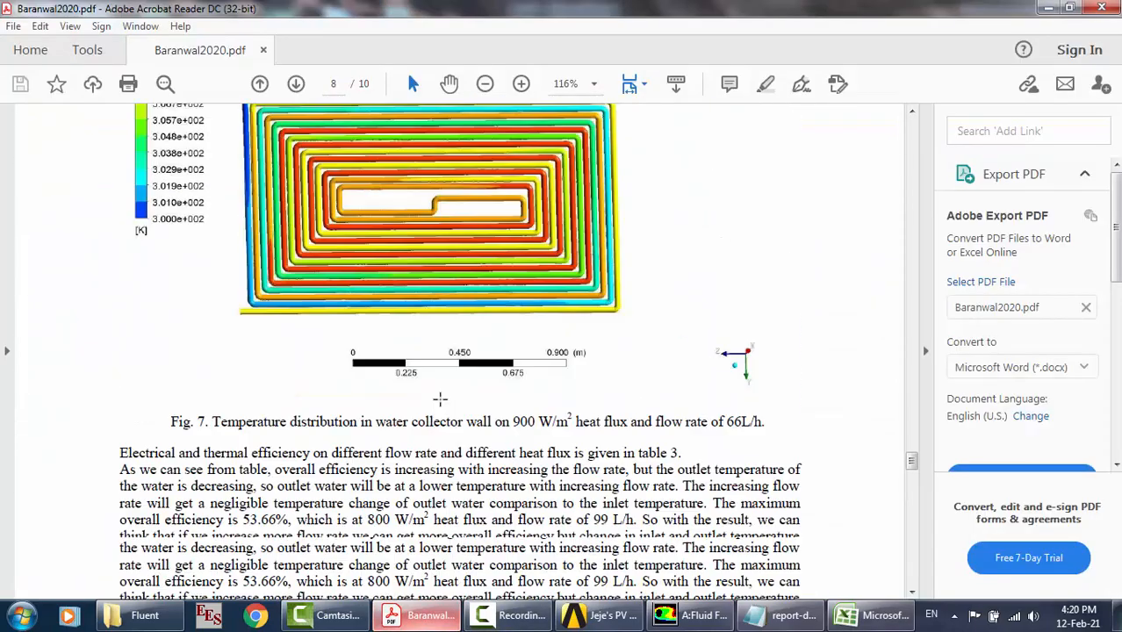
{"action": "scroll", "coordinate": [440, 399], "scroll_direction": "up", "scroll_amount": 15}
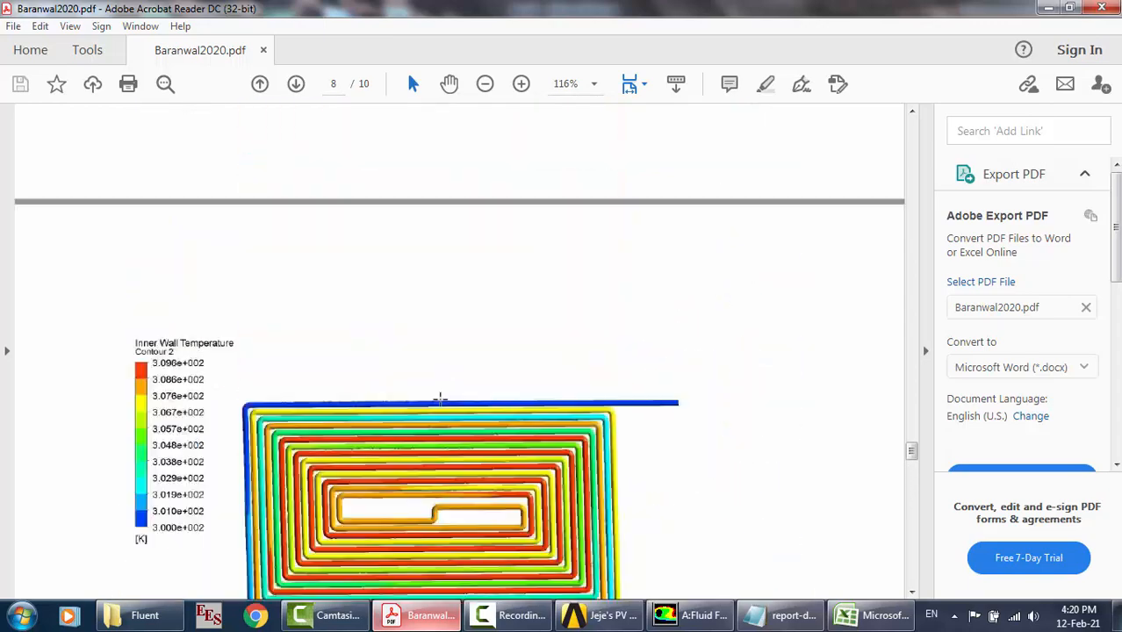
{"action": "scroll", "coordinate": [442, 404], "scroll_direction": "up", "scroll_amount": 8}
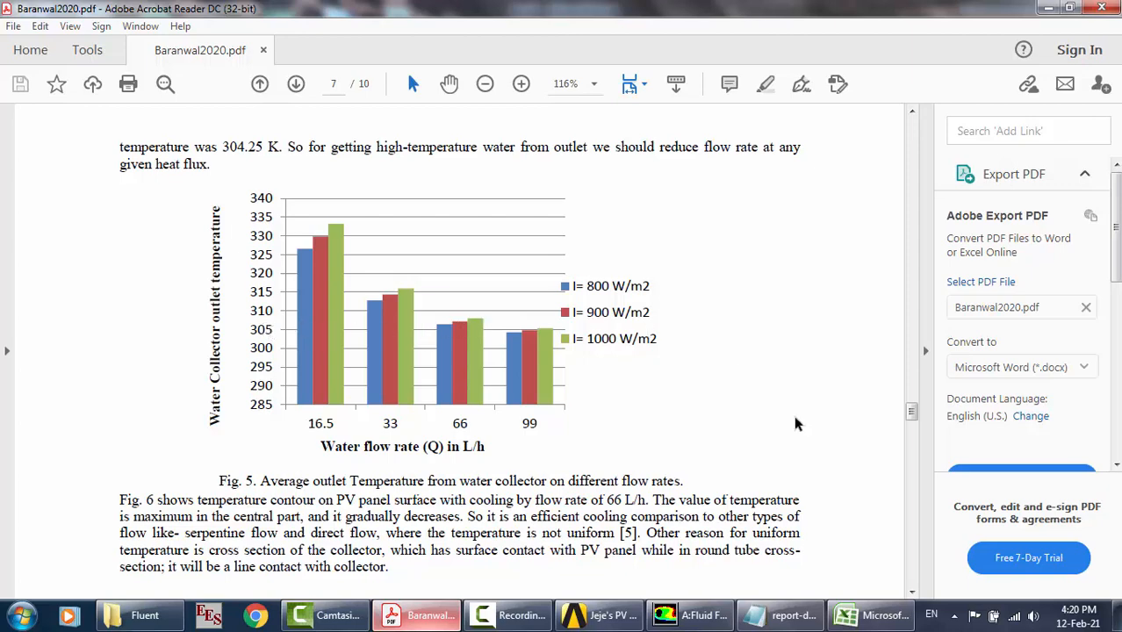
Close the Excel workbook without saving it, and close the report-def-0-rfile.out file in Notepad
{"action": "key", "text": "alt+Tab"}
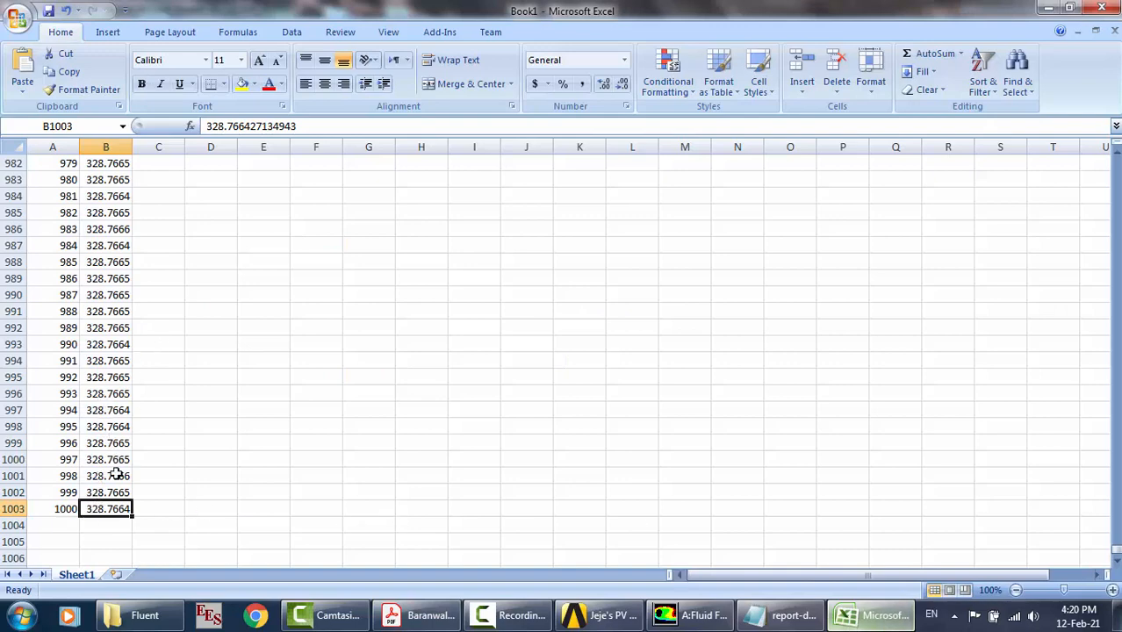
{"action": "left_click", "coordinate": [1108, 7]}
{"action": "left_click", "coordinate": [564, 350]}
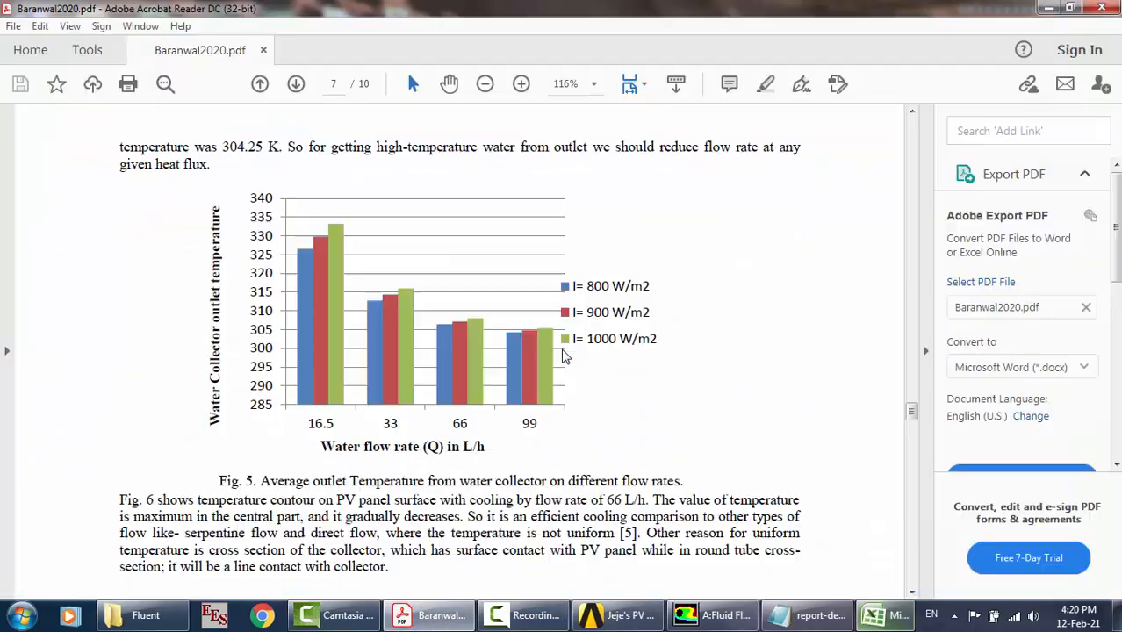
{"action": "left_click", "coordinate": [865, 616]}
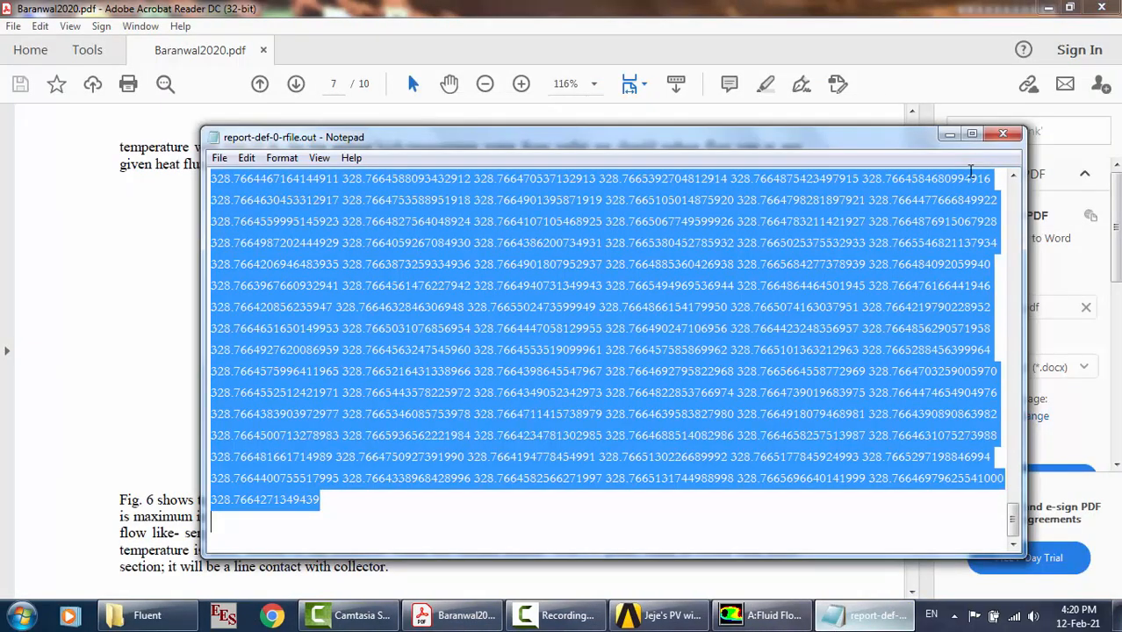
{"action": "left_click", "coordinate": [1003, 133]}
Switch to the Efficiency_Improvement PDF and check the Glass row in the photovoltaic panel layer properties table
{"action": "left_click", "coordinate": [617, 617]}
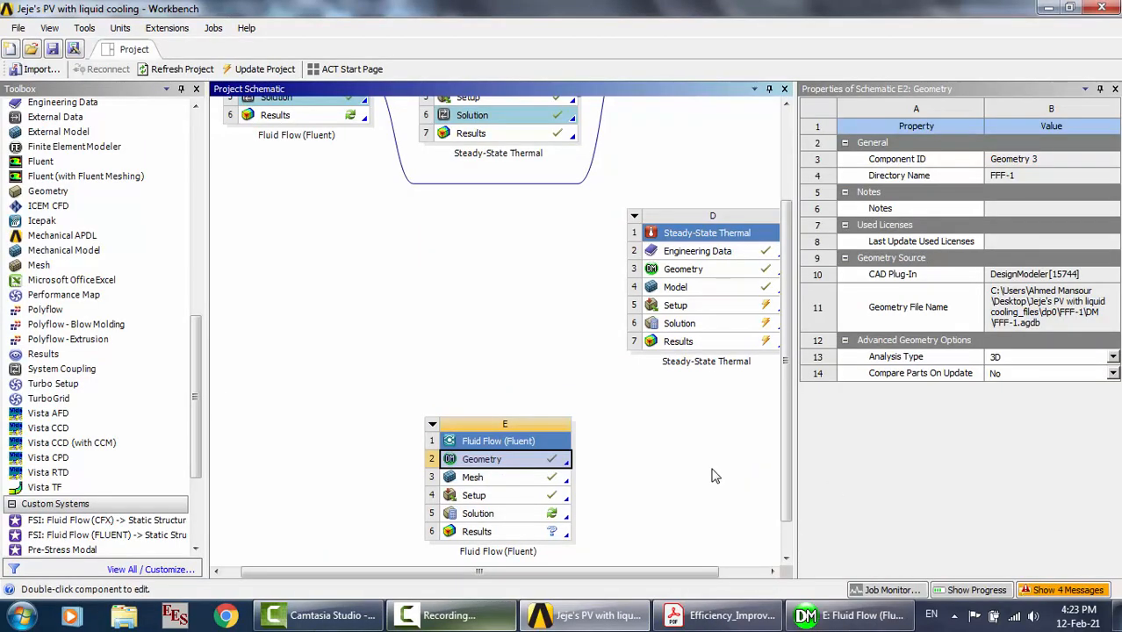
{"action": "left_click", "coordinate": [720, 616]}
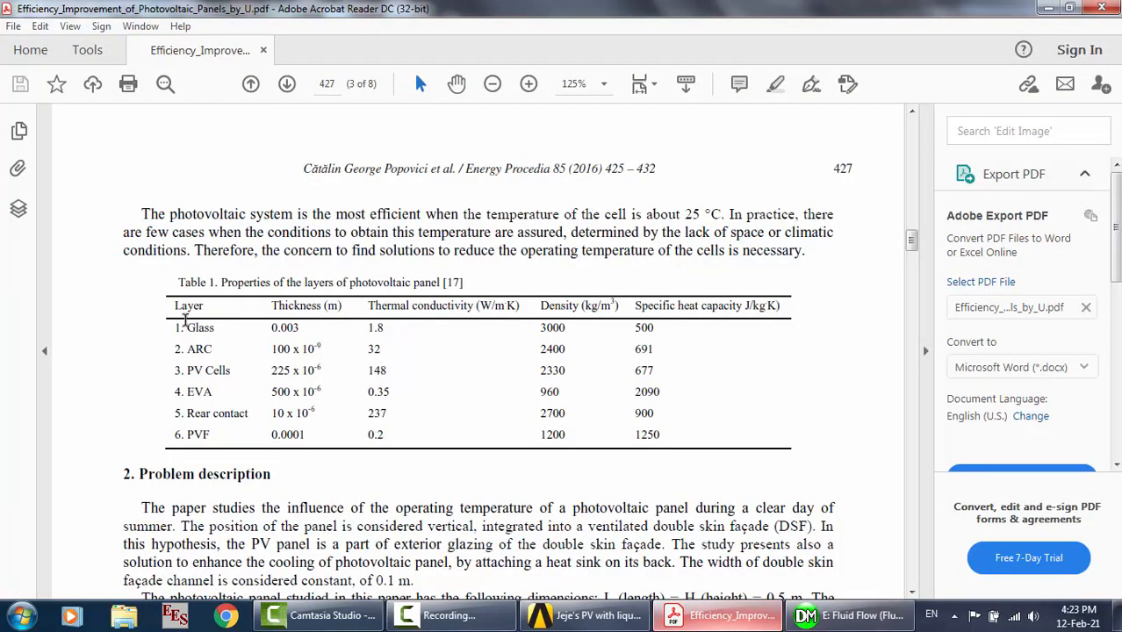
{"action": "left_click_drag", "start_coordinate": [187, 327], "coordinate": [215, 328]}
Switch to DesignModeler and inspect the geometry brought in by Import1 and Import2
{"action": "left_click", "coordinate": [850, 614]}
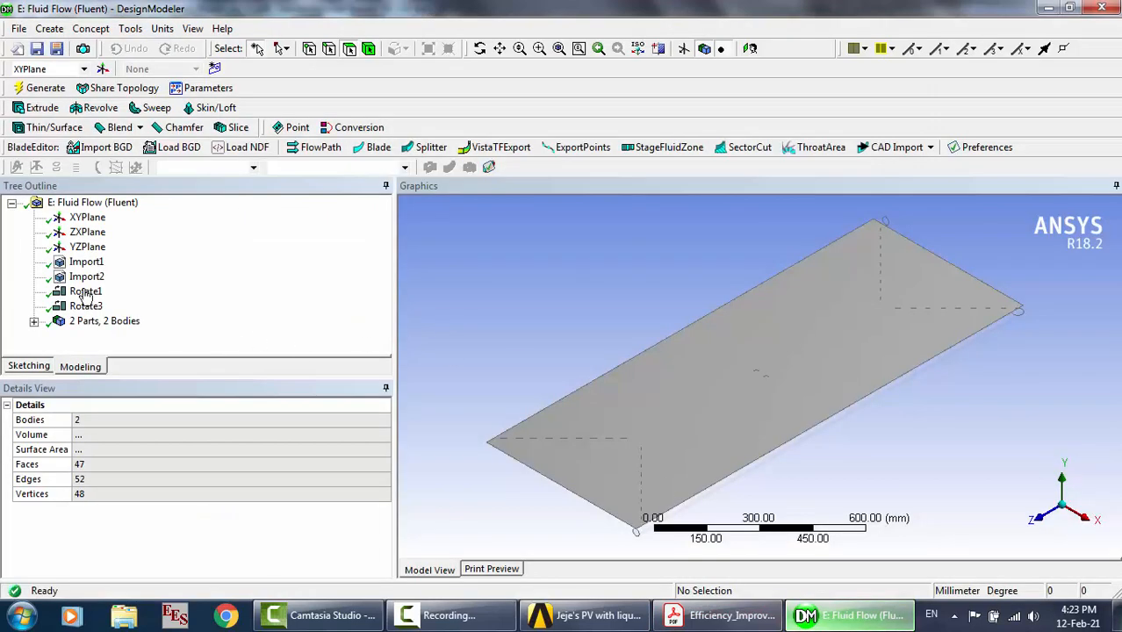
{"action": "left_click", "coordinate": [78, 264]}
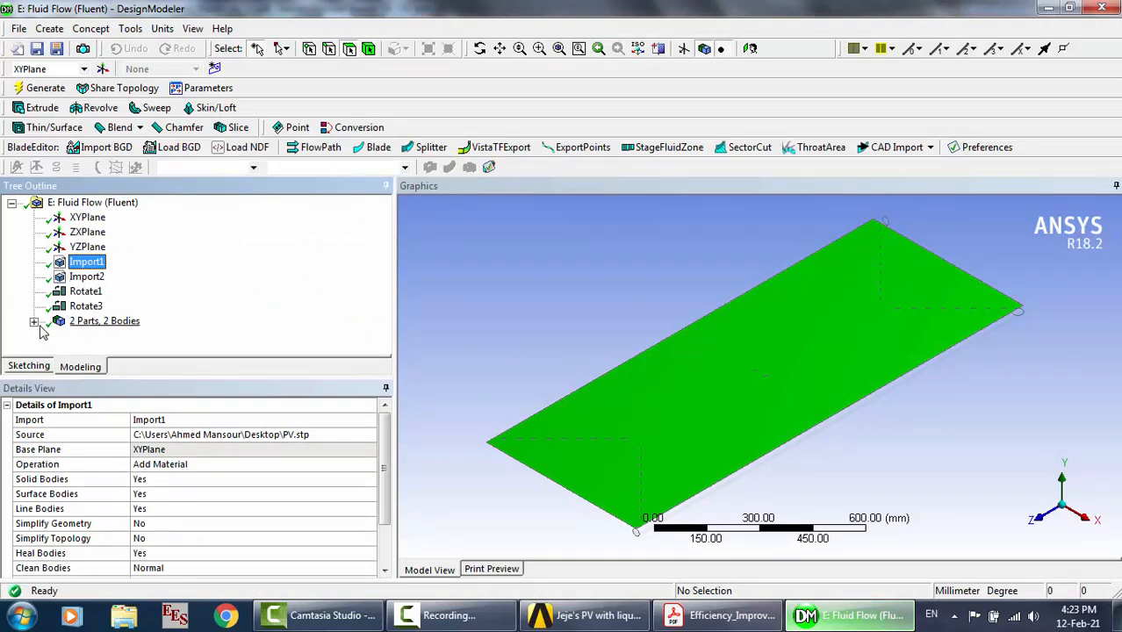
{"action": "left_click", "coordinate": [89, 278]}
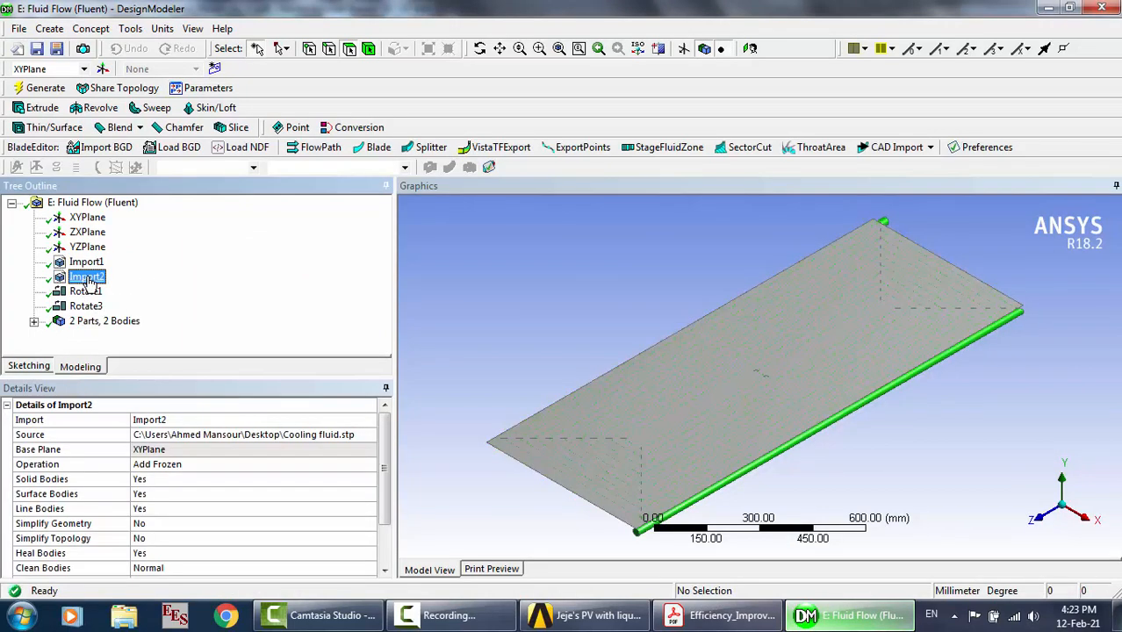
Set up an Extrude from the panel's large upper face with the operation Add Frozen
{"action": "left_click", "coordinate": [819, 351]}
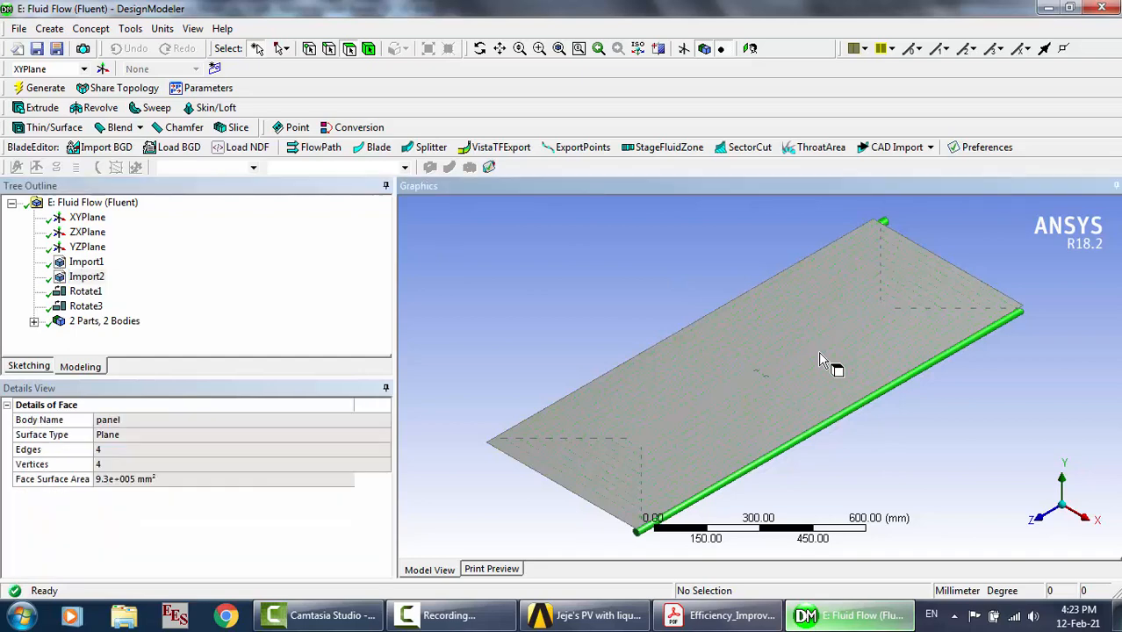
{"action": "left_click", "coordinate": [39, 108]}
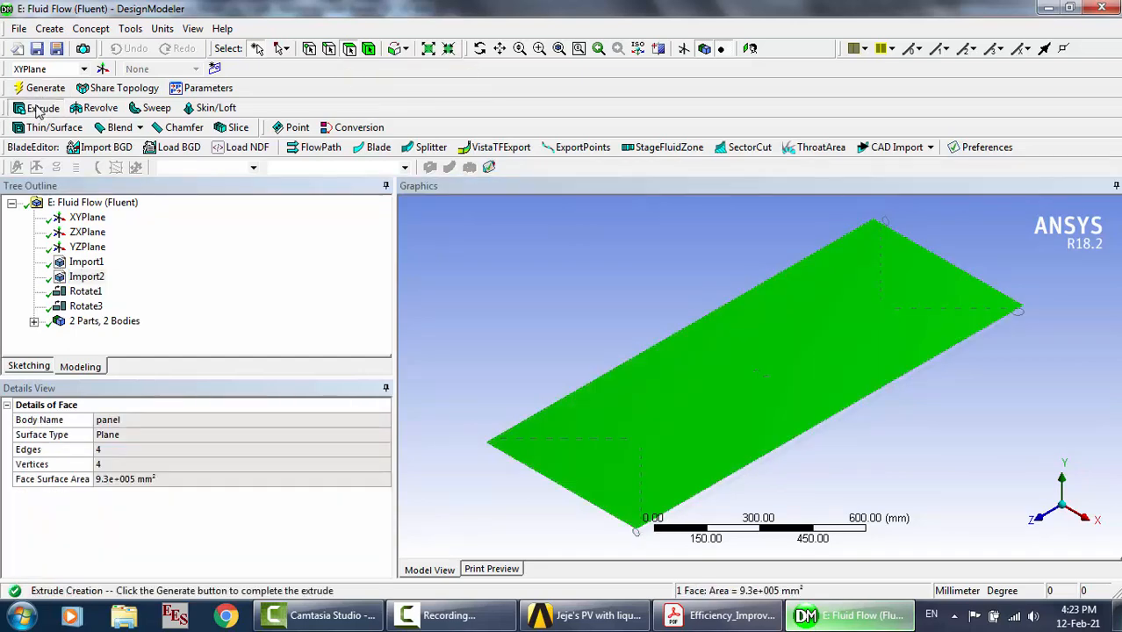
{"action": "left_click", "coordinate": [211, 434]}
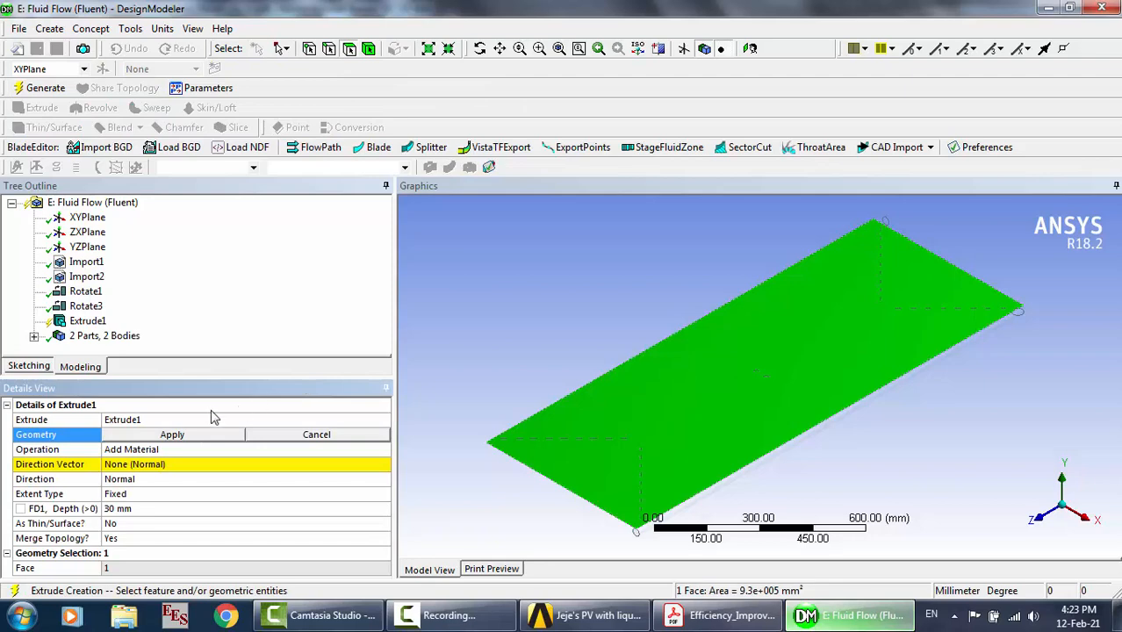
{"action": "left_click", "coordinate": [169, 435]}
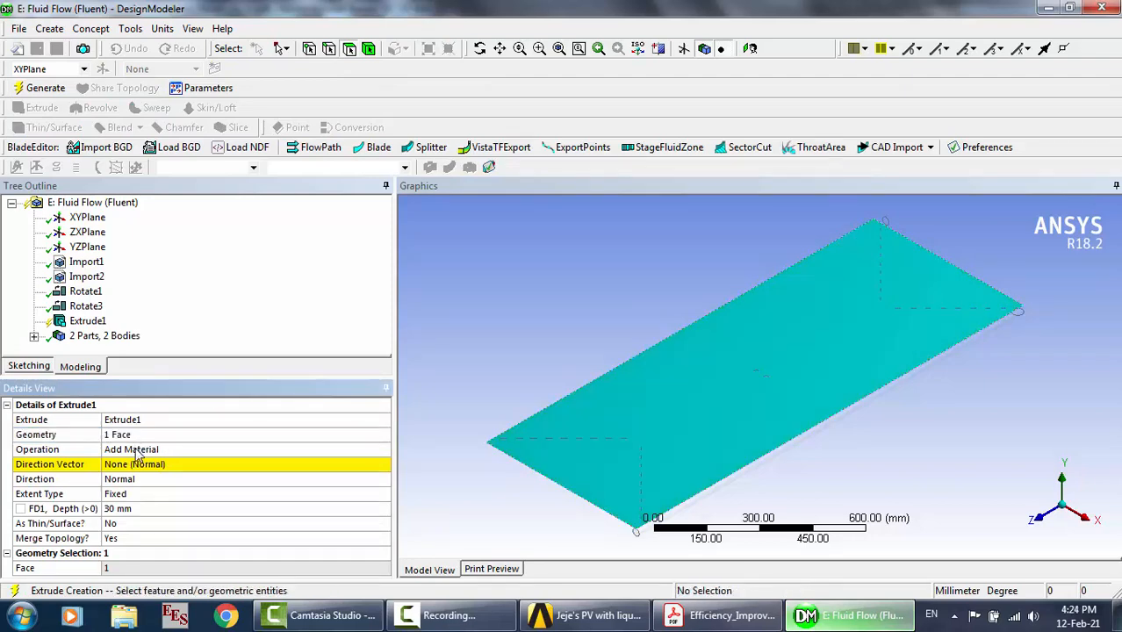
{"action": "left_click", "coordinate": [137, 450]}
{"action": "double_click", "coordinate": [137, 452]}
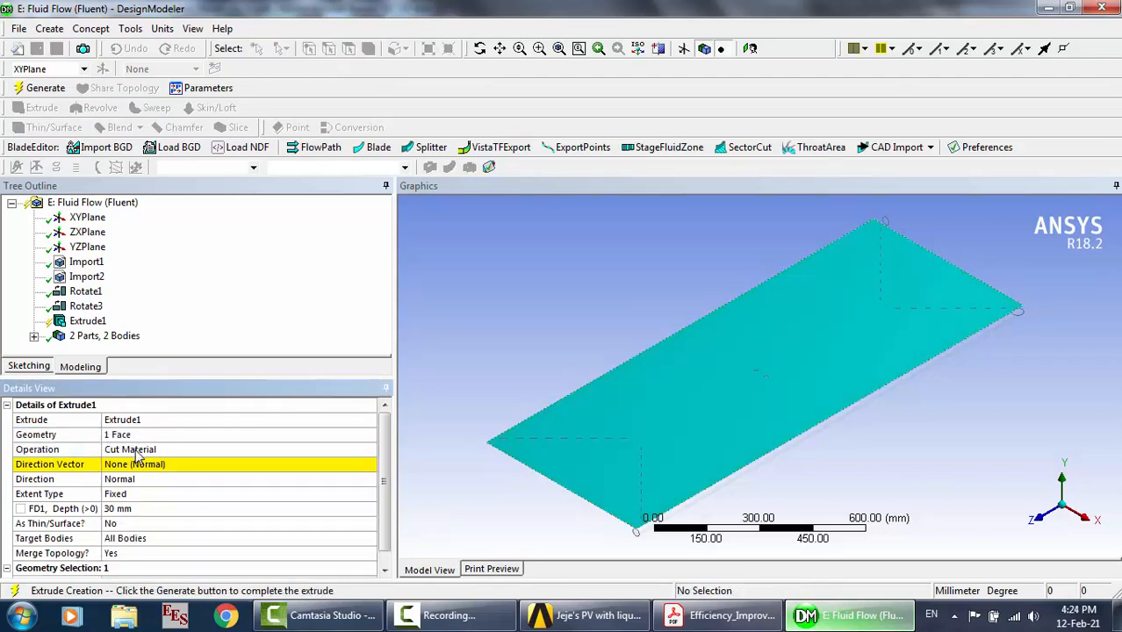
{"action": "double_click", "coordinate": [137, 451]}
{"action": "left_click", "coordinate": [137, 452]}
{"action": "double_click", "coordinate": [137, 451]}
{"action": "double_click", "coordinate": [137, 451]}
Direct the extrusion along the ZXPlane normal, set its depth to 3 mm and generate it
{"action": "left_click", "coordinate": [144, 466]}
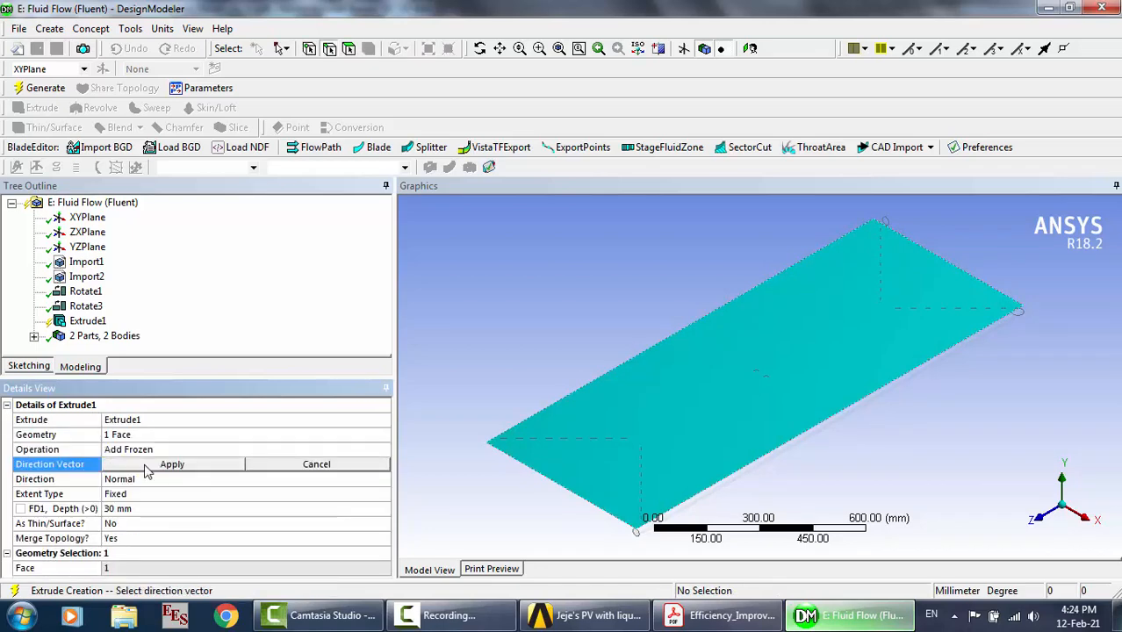
{"action": "left_click", "coordinate": [86, 220]}
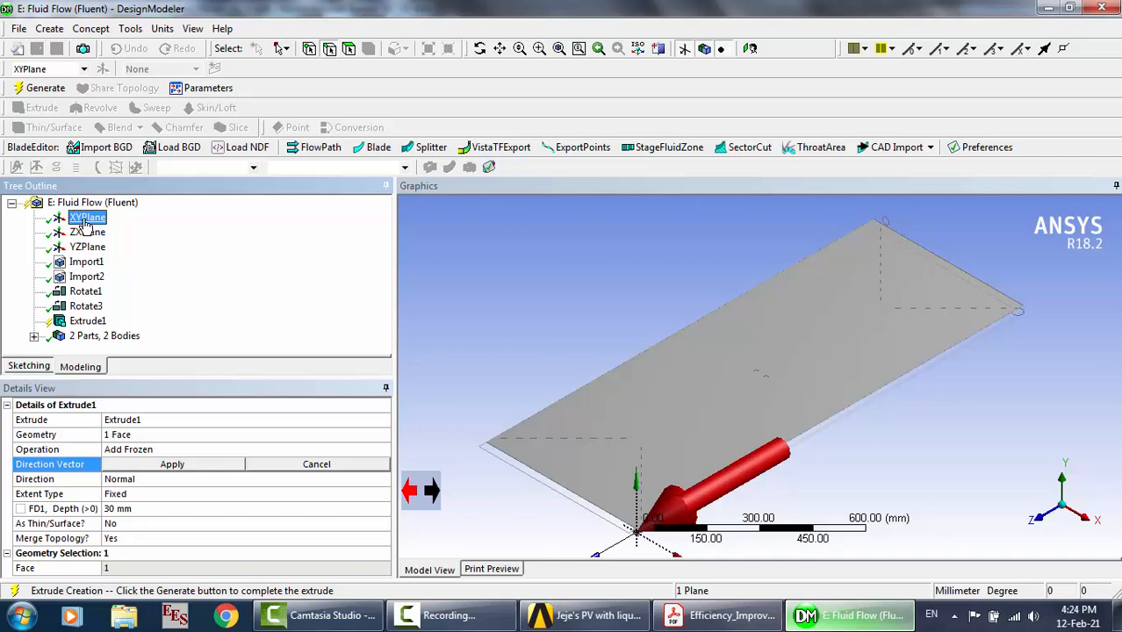
{"action": "left_click", "coordinate": [85, 230]}
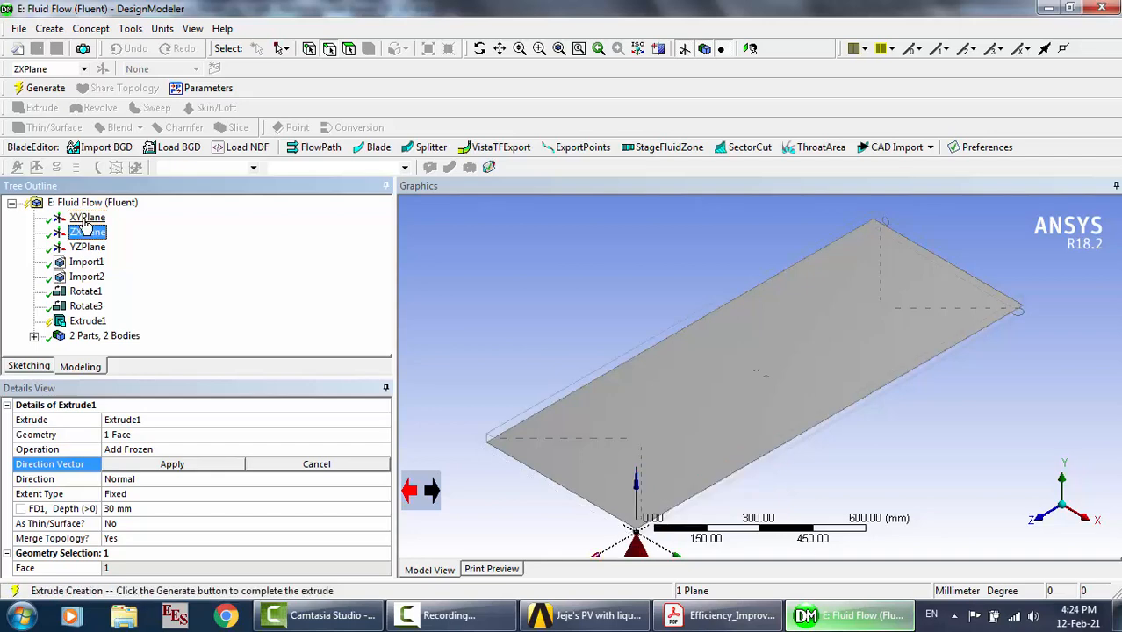
{"action": "left_click", "coordinate": [151, 467]}
{"action": "left_click", "coordinate": [124, 509]}
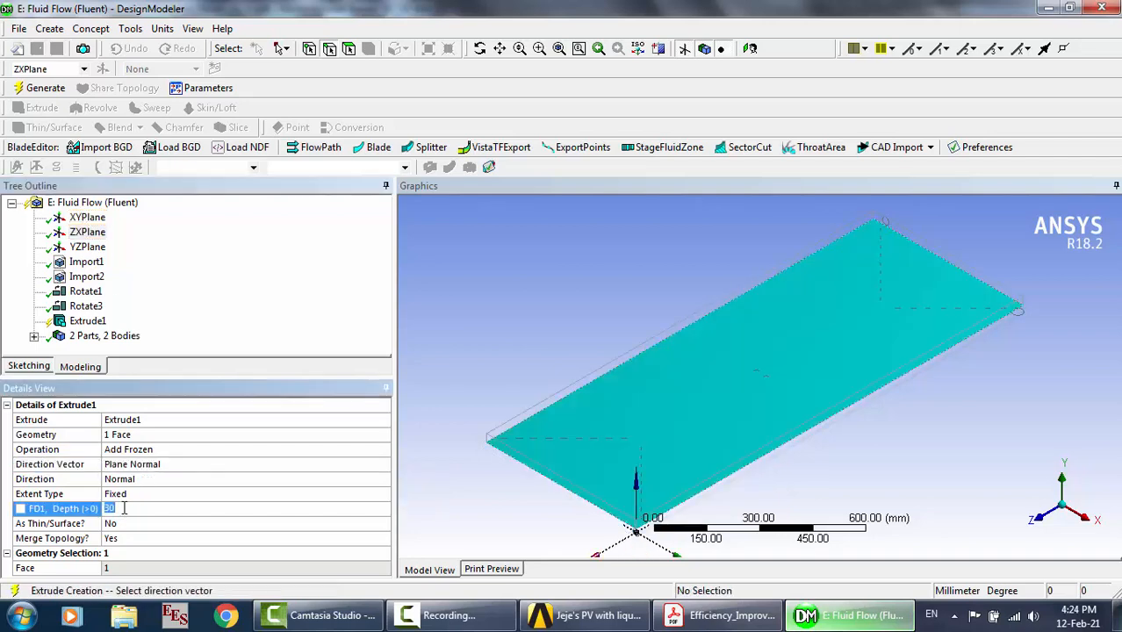
{"action": "type", "text": "3"}
{"action": "key", "text": "Return"}
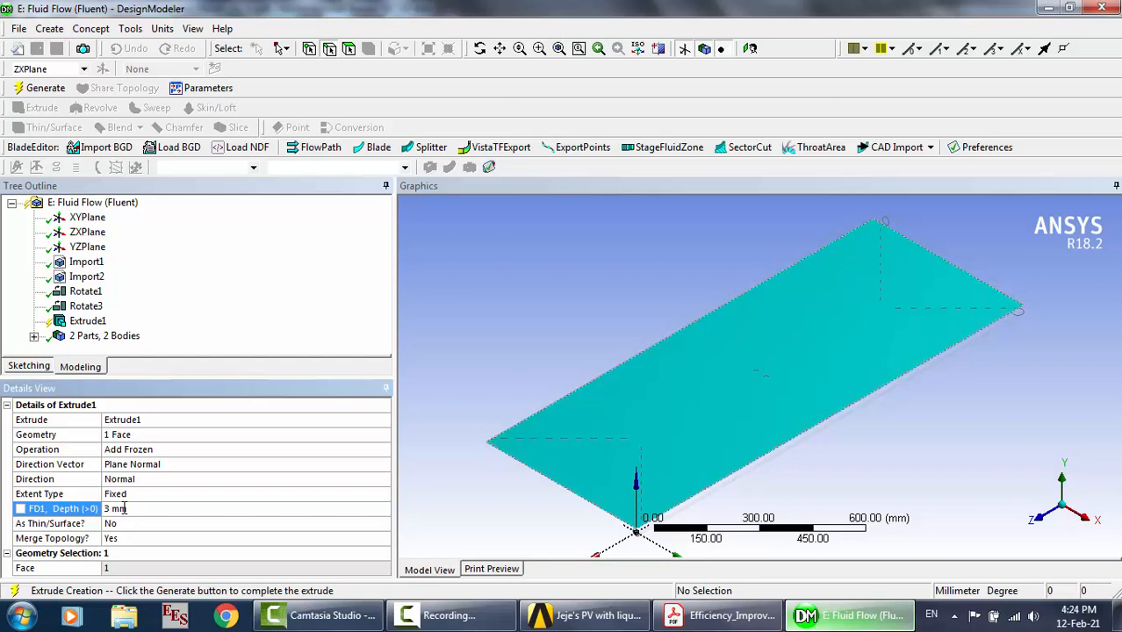
{"action": "left_click", "coordinate": [57, 90]}
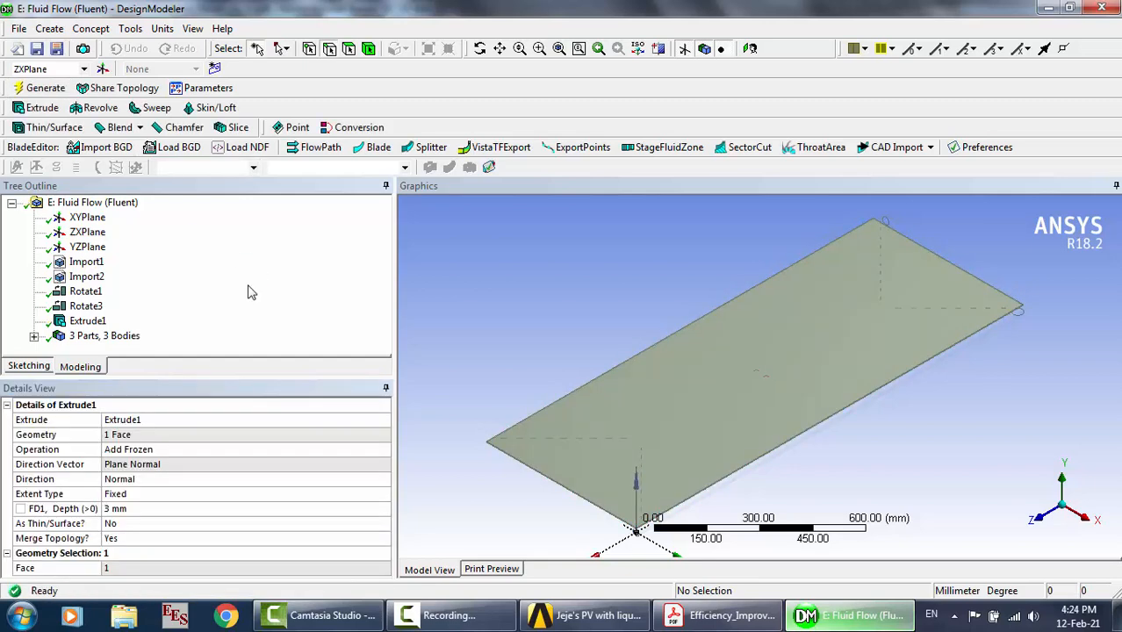
Examine the stacked layers in a close-up front view along the Z axis and identify the thick and thin panel bodies
{"action": "left_click", "coordinate": [34, 336]}
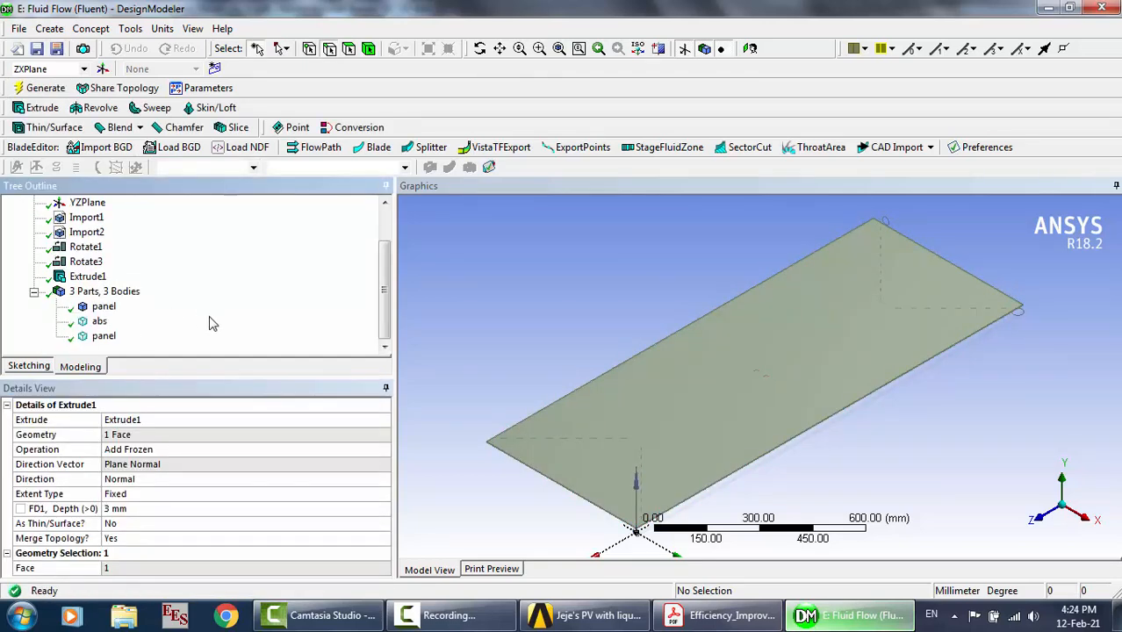
{"action": "left_click", "coordinate": [480, 48]}
{"action": "left_click_drag", "start_coordinate": [724, 275], "coordinate": [644, 276]}
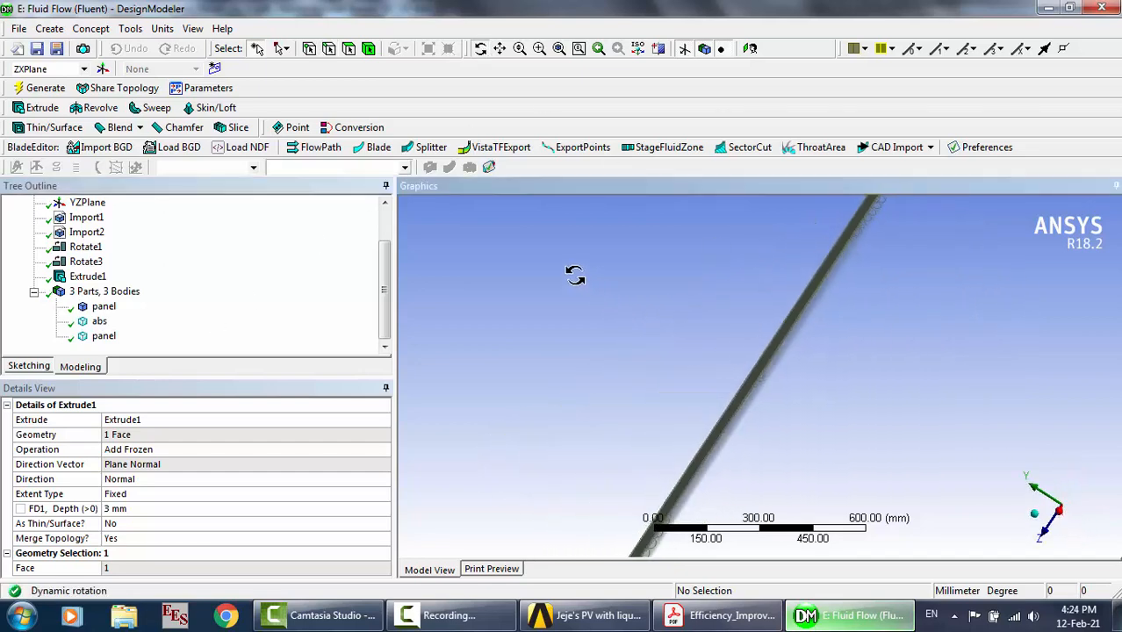
{"action": "left_click", "coordinate": [1046, 538]}
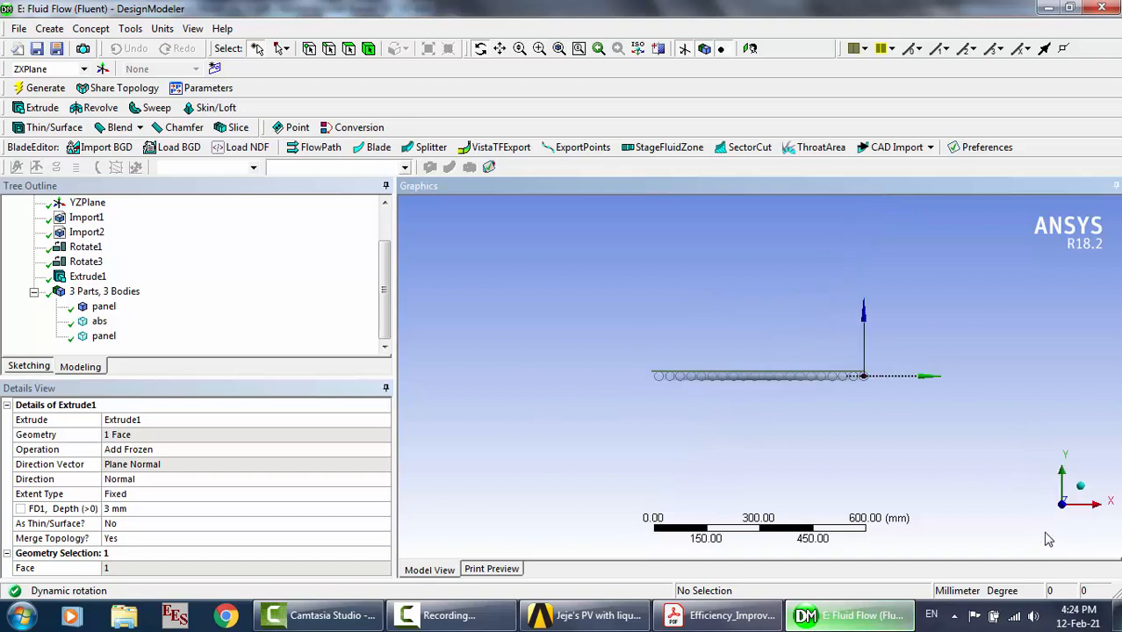
{"action": "scroll", "coordinate": [900, 417], "scroll_direction": "up", "scroll_amount": 10}
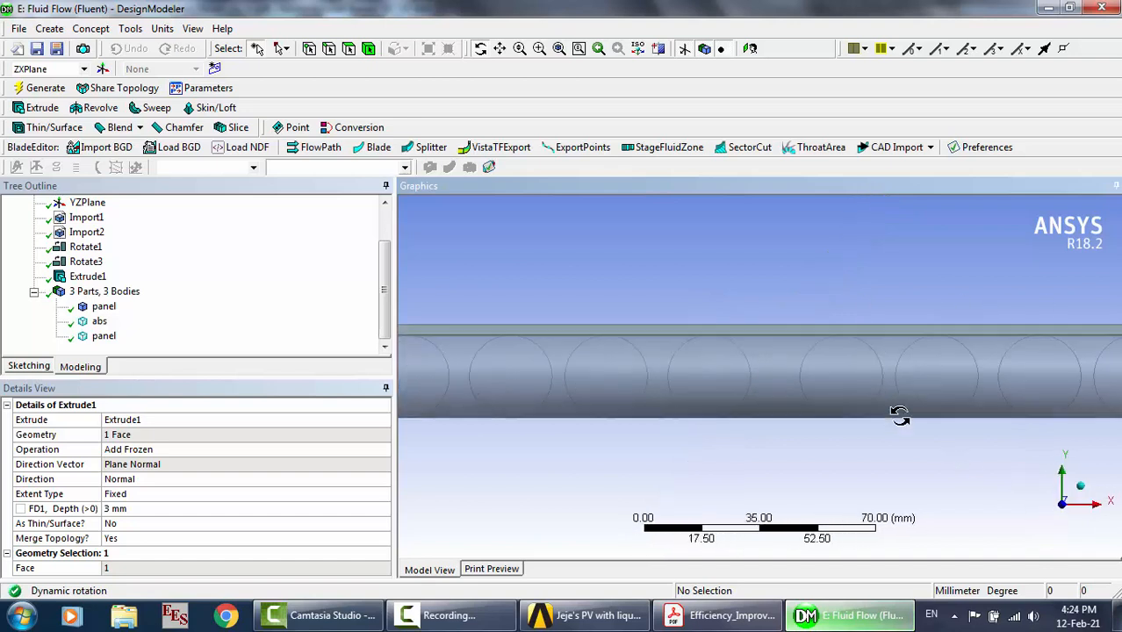
{"action": "scroll", "coordinate": [900, 417], "scroll_direction": "up", "scroll_amount": 2}
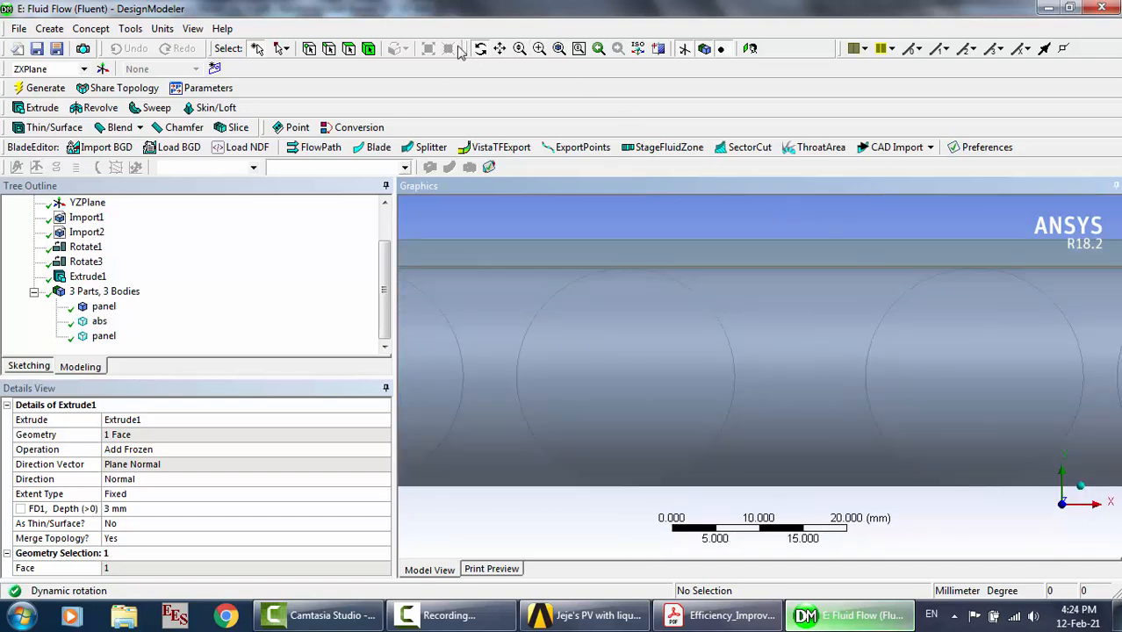
{"action": "left_click", "coordinate": [369, 50]}
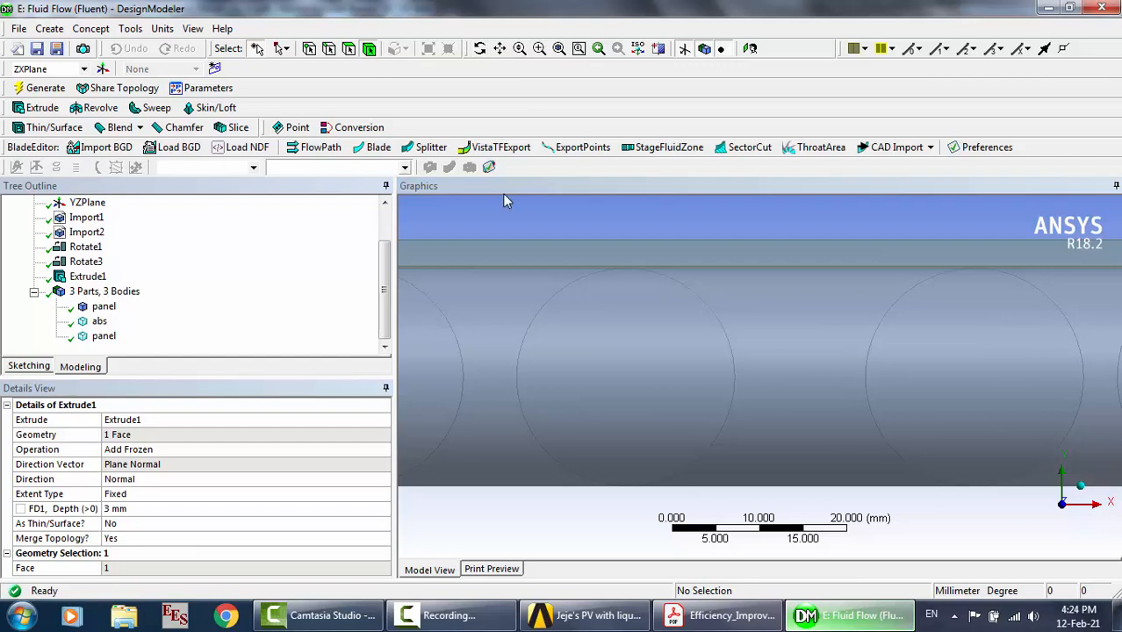
{"action": "left_click", "coordinate": [526, 258]}
{"action": "scroll", "coordinate": [528, 257], "scroll_direction": "up", "scroll_amount": 3}
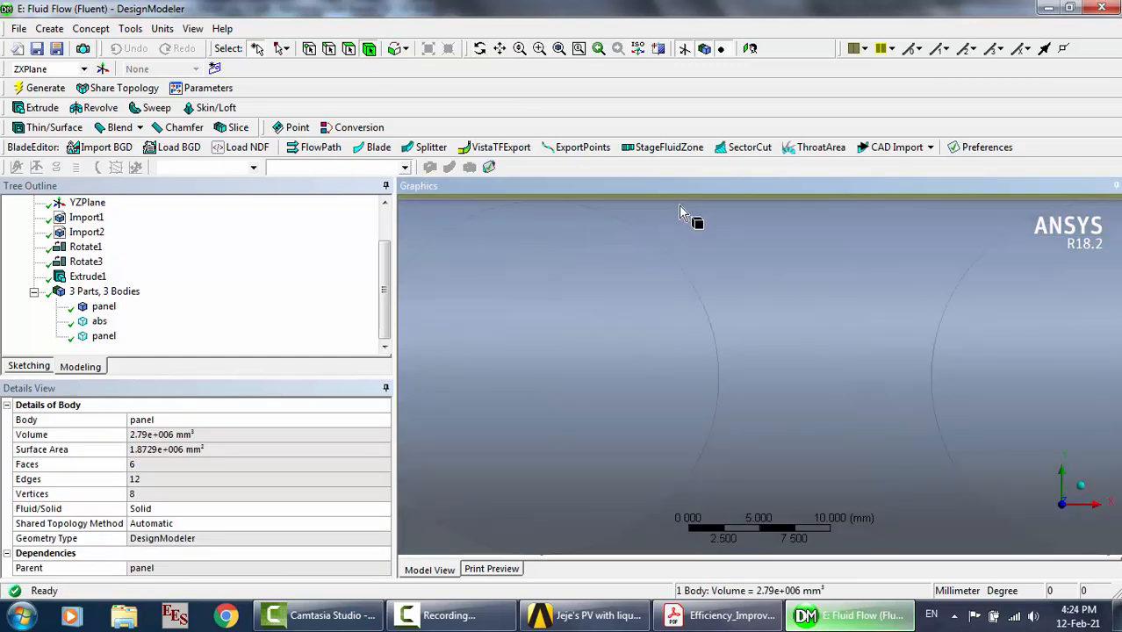
{"action": "scroll", "coordinate": [681, 212], "scroll_direction": "down", "scroll_amount": 2}
{"action": "left_click", "coordinate": [669, 254]}
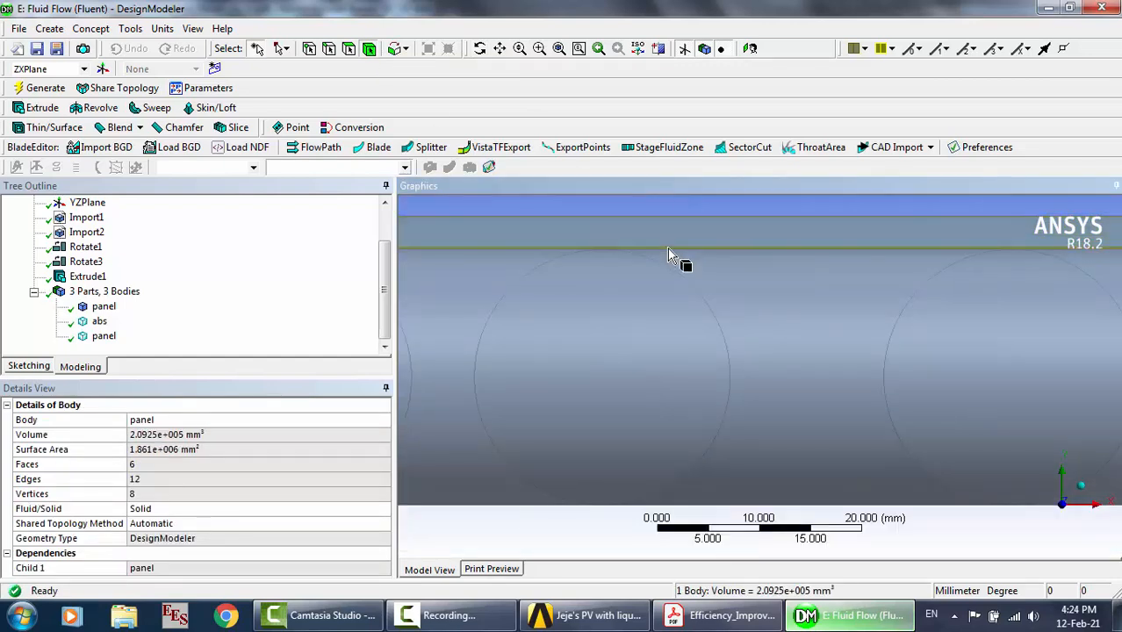
Rename the newly extruded panel body as Glass
{"action": "left_click", "coordinate": [101, 337]}
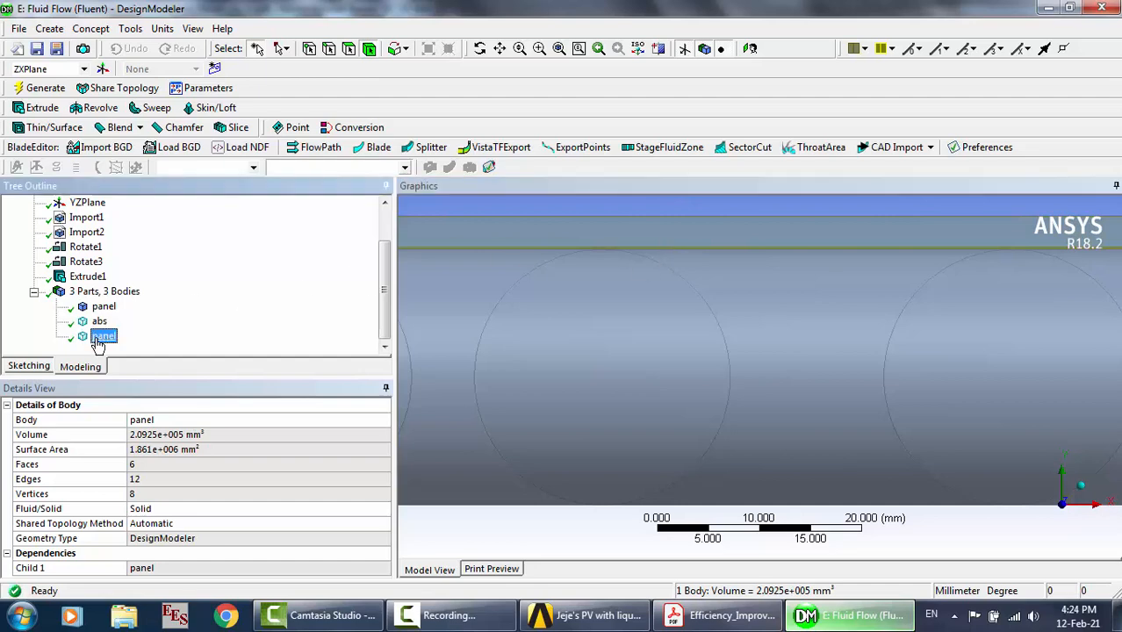
{"action": "key", "text": "Up"}
{"action": "key", "text": "Up"}
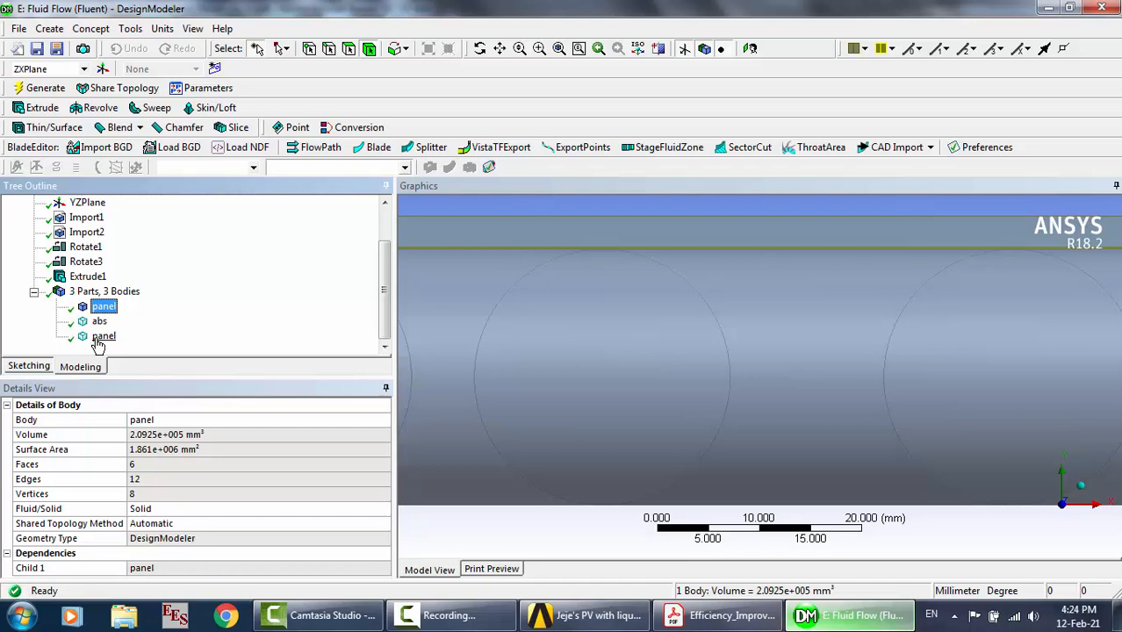
{"action": "key", "text": "Down"}
{"action": "key", "text": "Down"}
{"action": "right_click", "coordinate": [100, 339]}
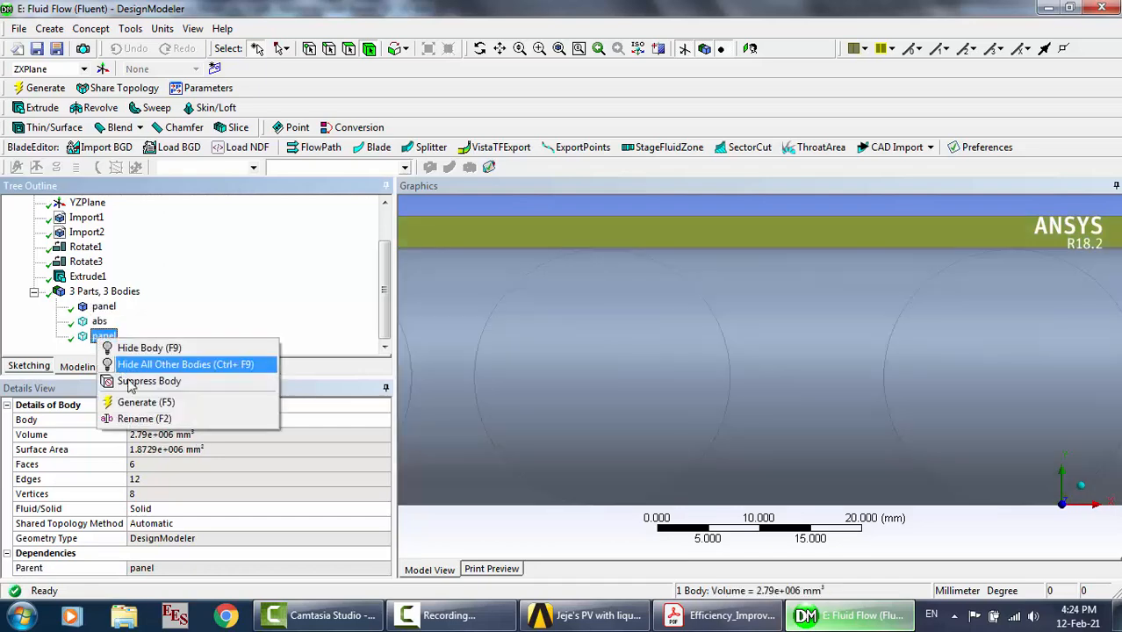
{"action": "left_click", "coordinate": [139, 420]}
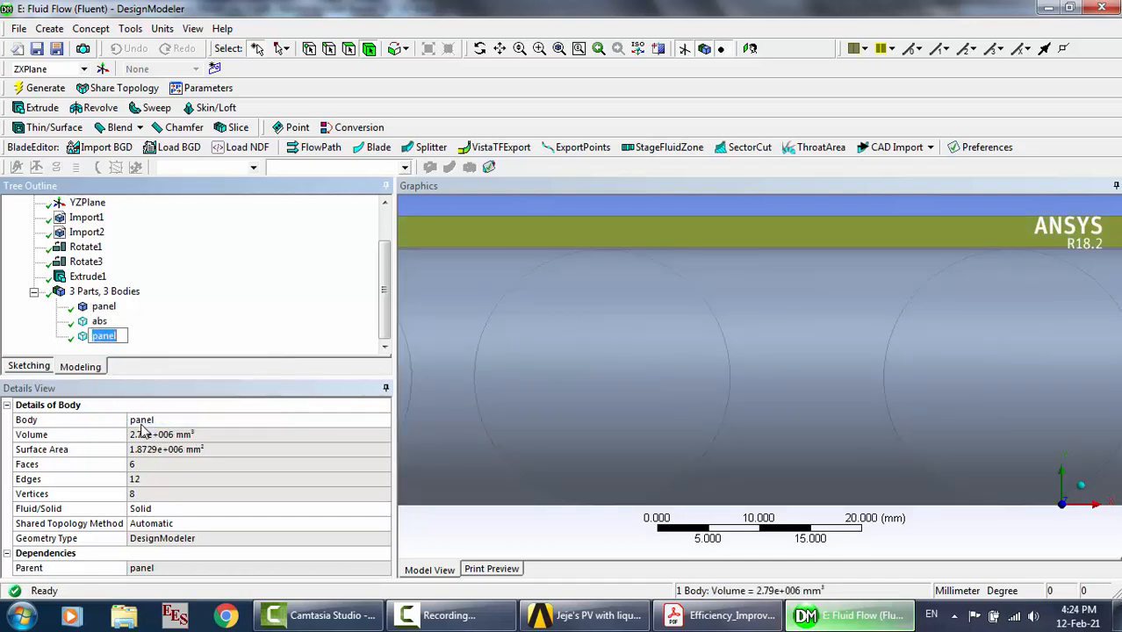
{"action": "type", "text": "Glass"}
{"action": "key", "text": "Return"}
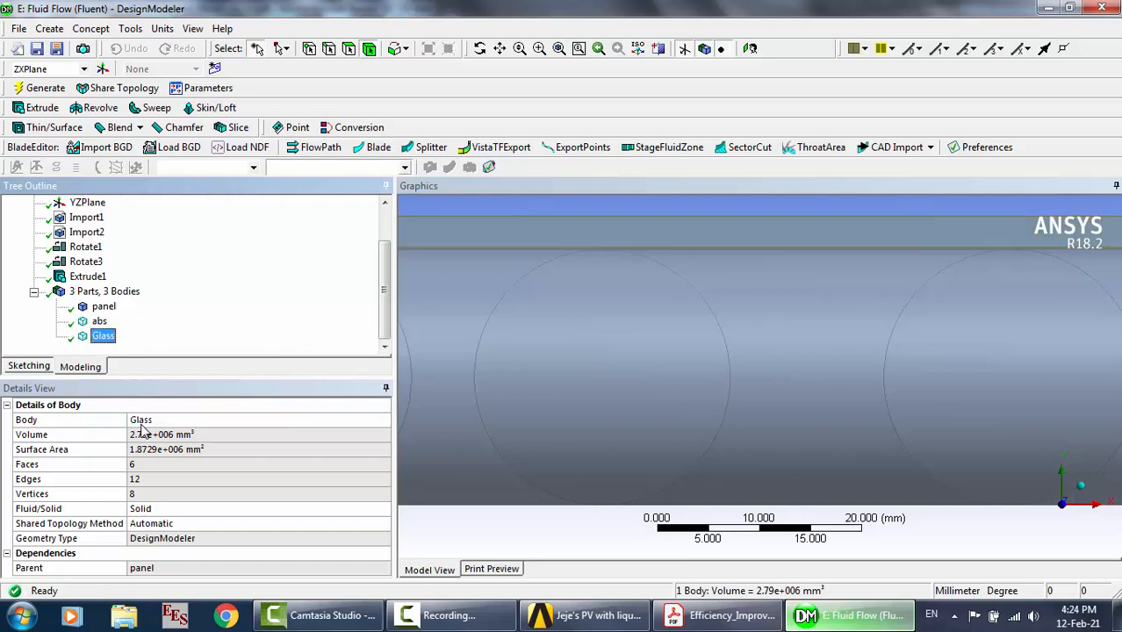
Check the remaining panel body against the PDF's layer properties table, and close the PDF
{"action": "left_click", "coordinate": [104, 308]}
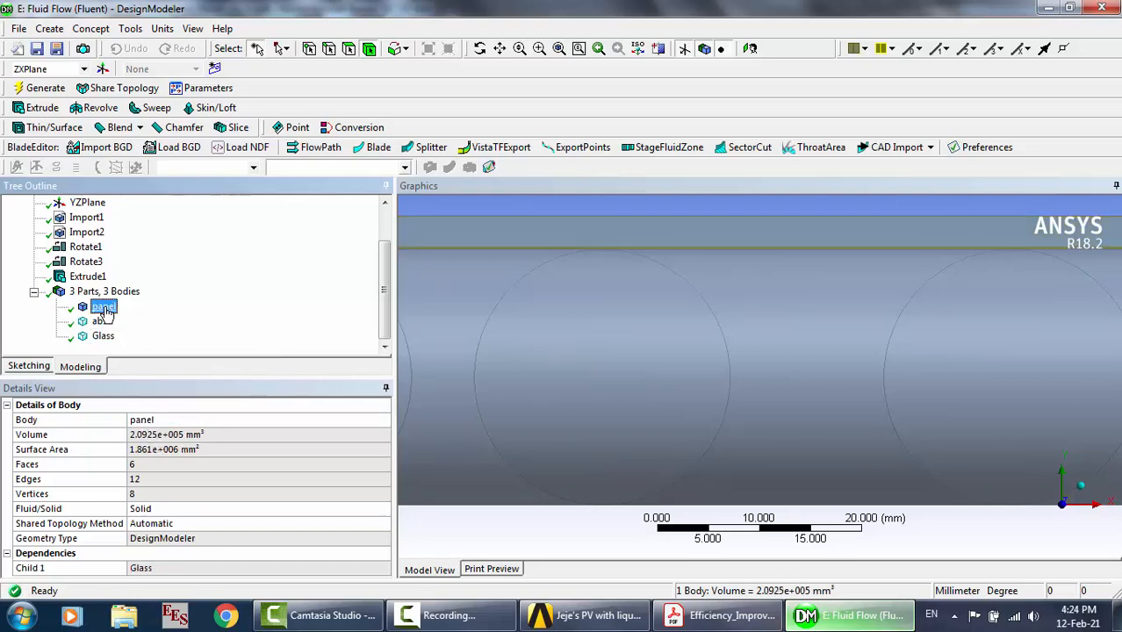
{"action": "right_click", "coordinate": [103, 308]}
{"action": "left_click", "coordinate": [307, 277]}
{"action": "left_click", "coordinate": [734, 621]}
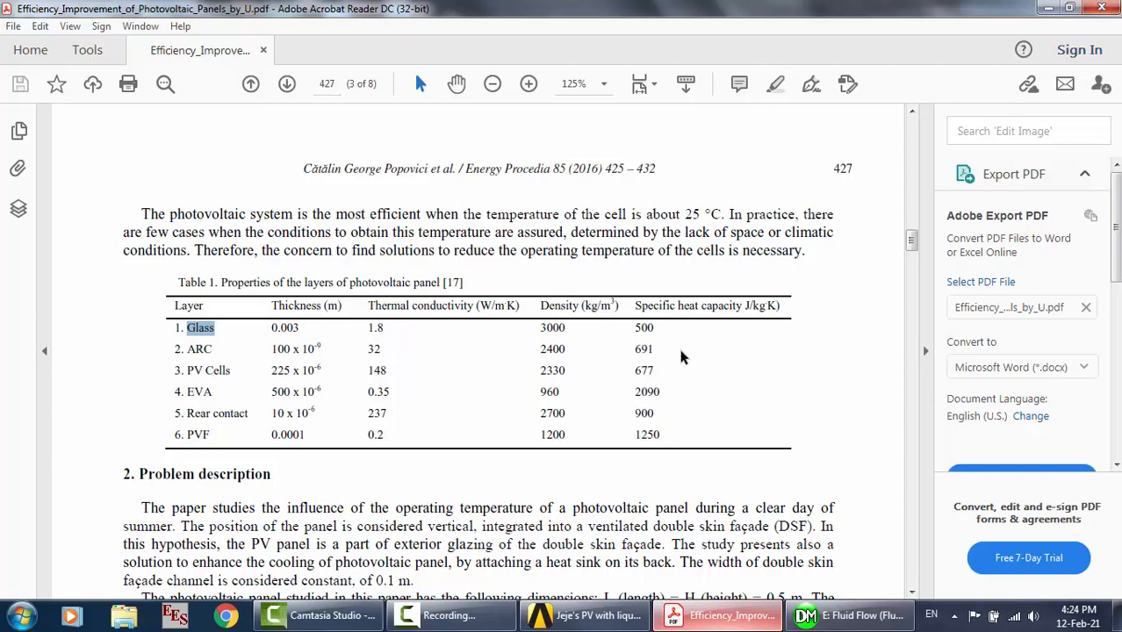
{"action": "left_click", "coordinate": [1101, 9]}
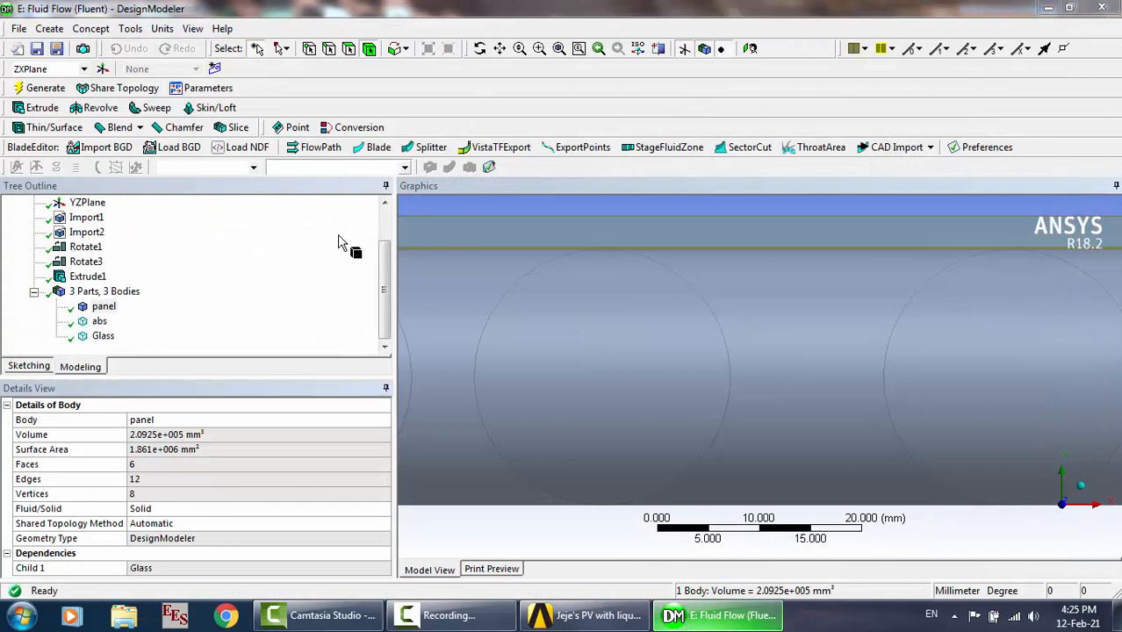
Inspect the details of the Glass, abs and panel bodies, and close DesignModeler
{"action": "left_click", "coordinate": [93, 338]}
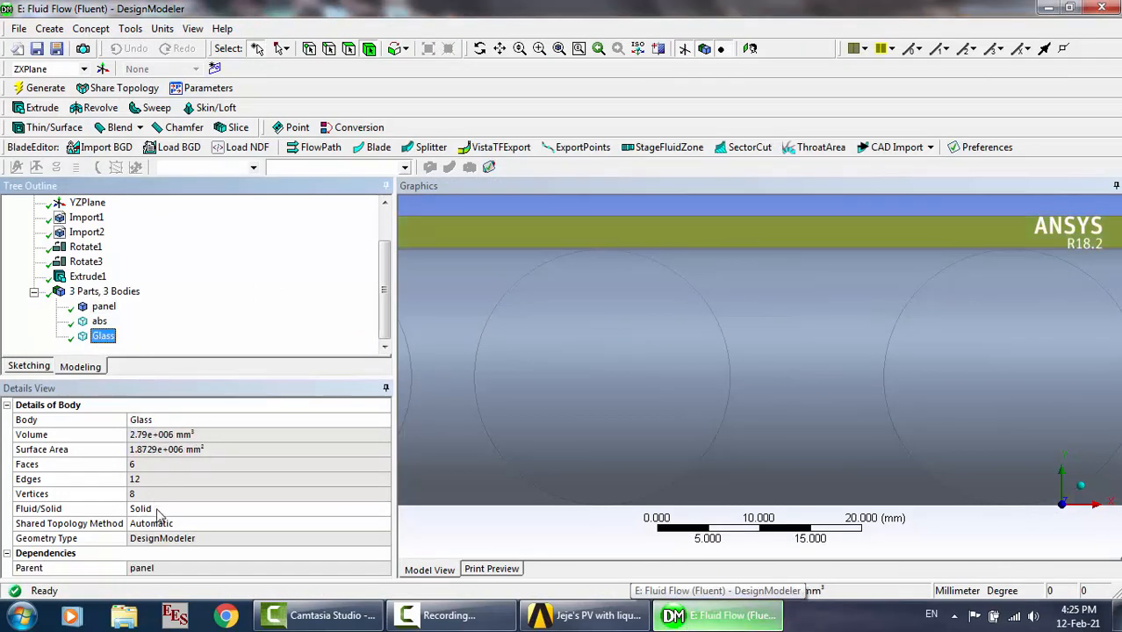
{"action": "left_click", "coordinate": [100, 321]}
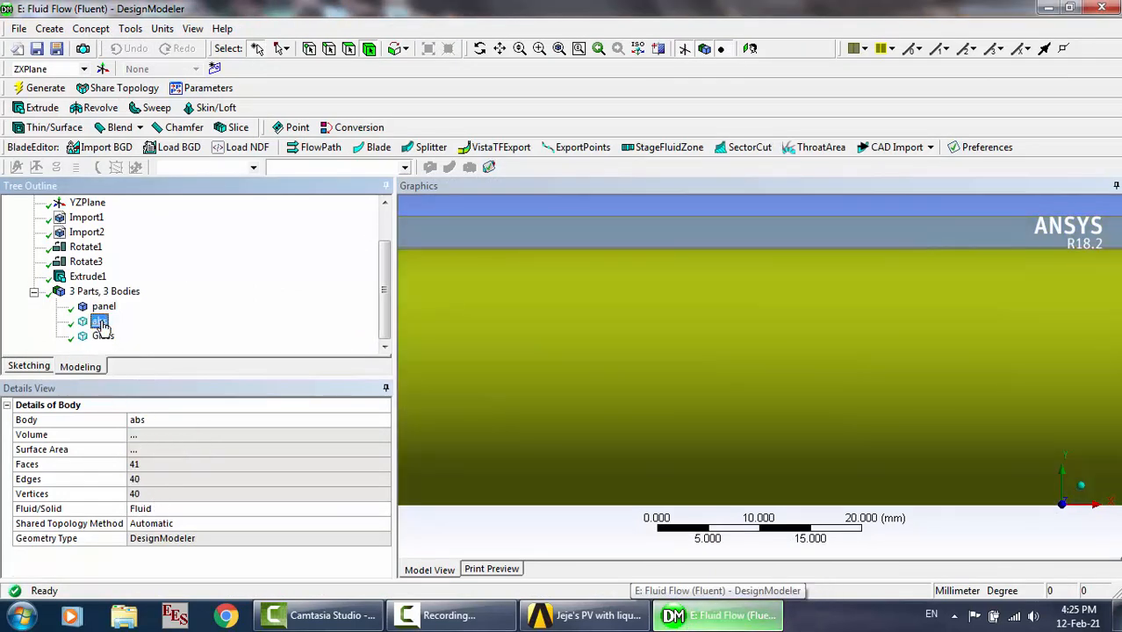
{"action": "left_click", "coordinate": [103, 307]}
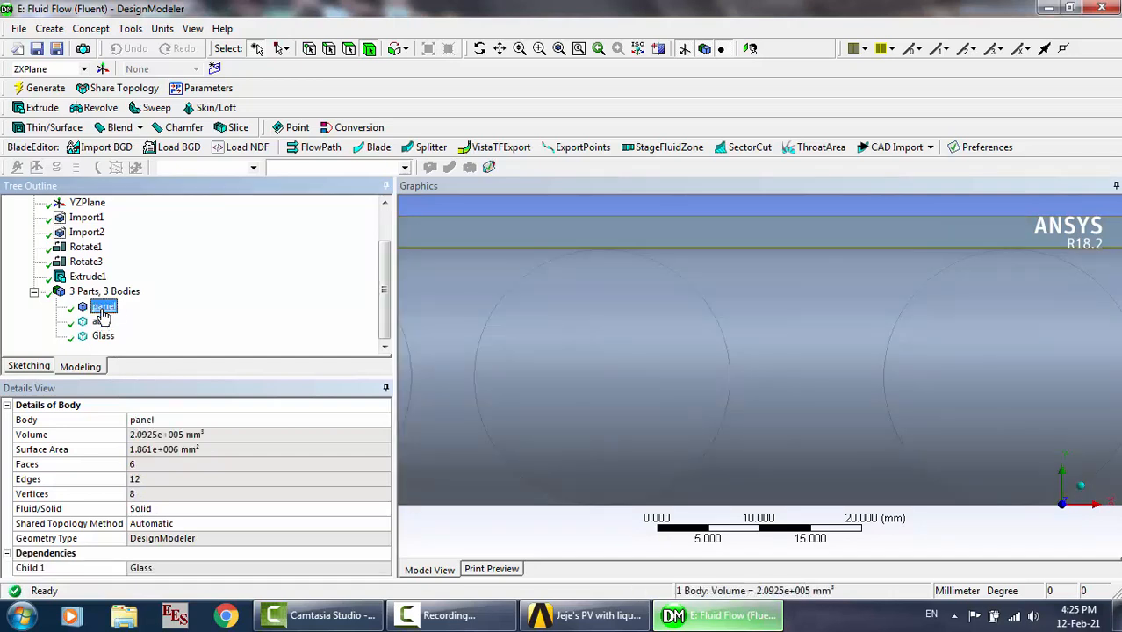
{"action": "left_click", "coordinate": [1098, 8]}
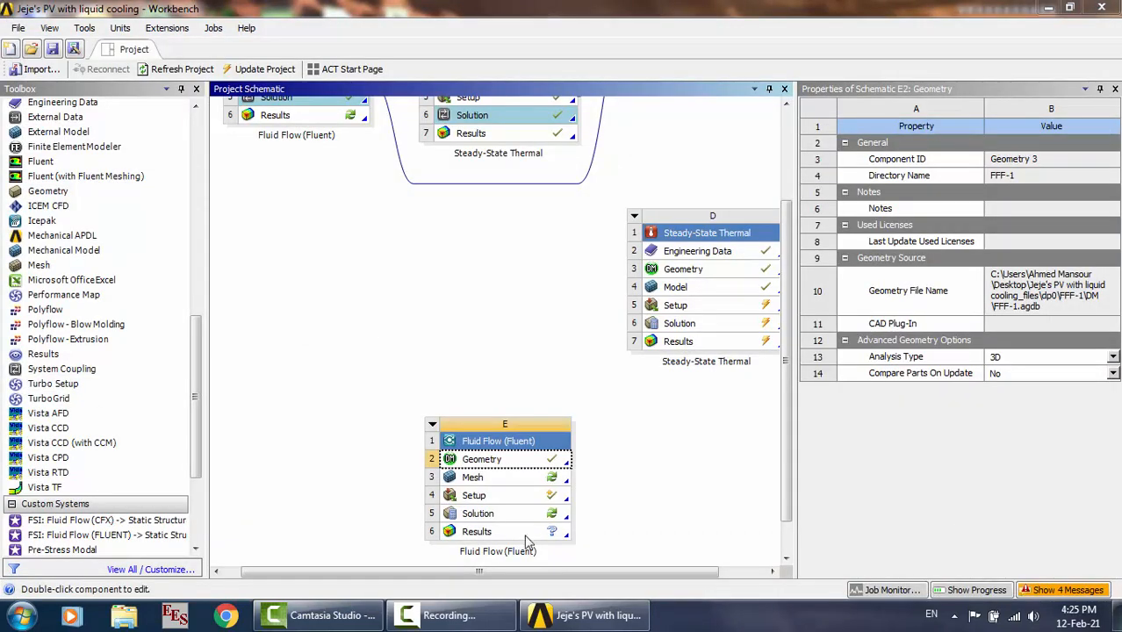
Refresh the Mesh component of Fluid Flow (Fluent) system E and open it in Meshing
{"action": "left_click", "coordinate": [518, 490]}
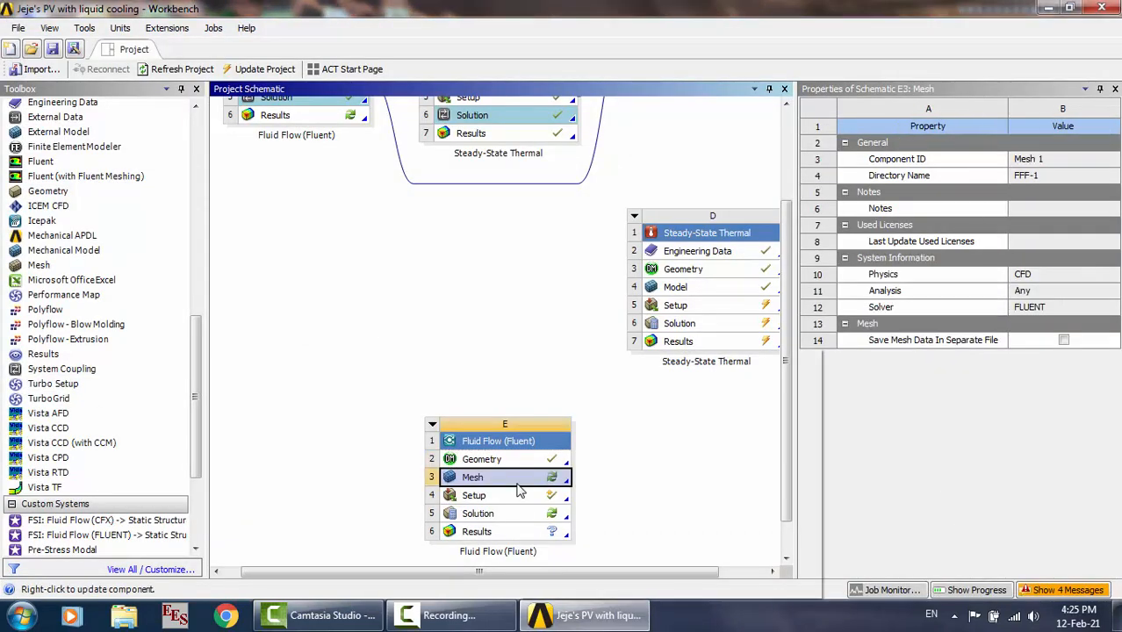
{"action": "right_click", "coordinate": [519, 490]}
{"action": "left_click", "coordinate": [546, 492]}
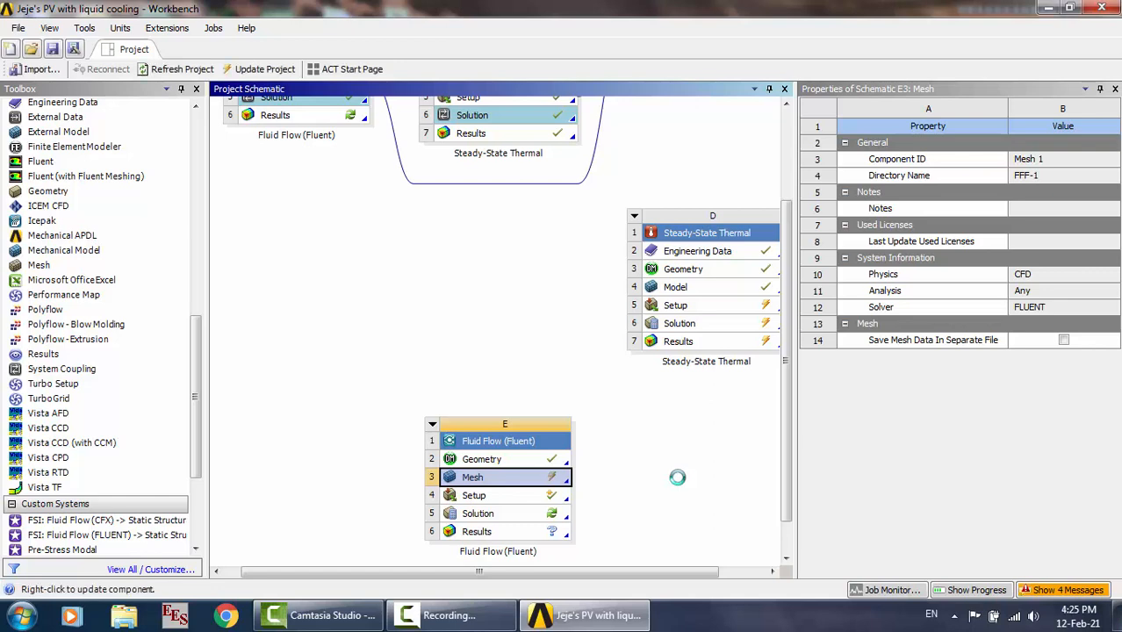
{"action": "double_click", "coordinate": [544, 486]}
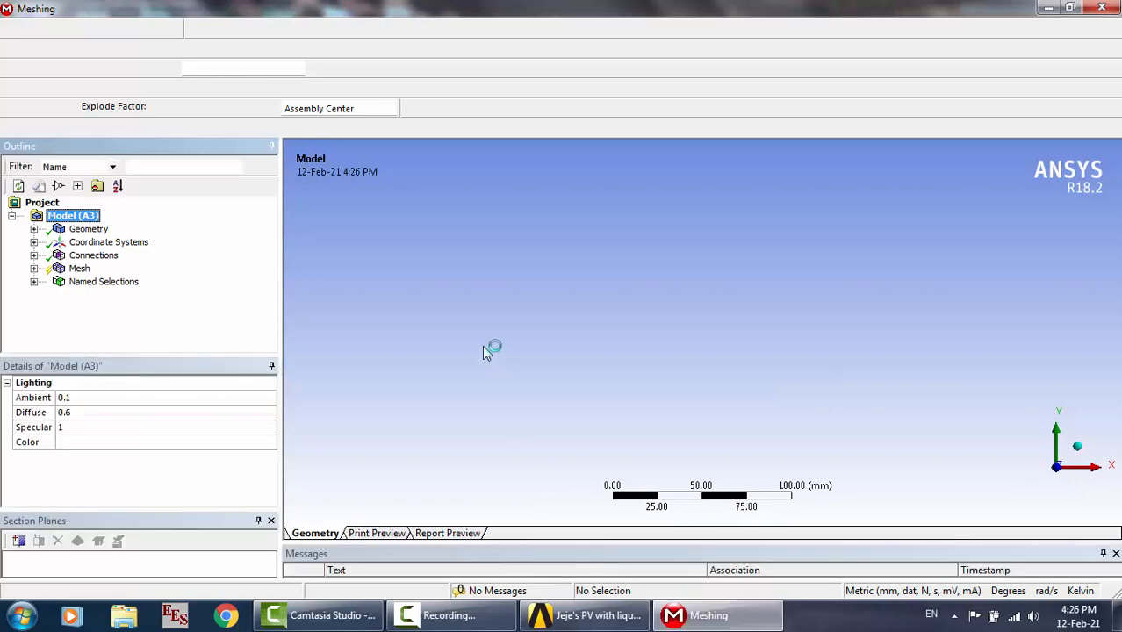
Suppress the Glass body in the geometry so only the abs fluid body remains for meshing
{"action": "left_click", "coordinate": [448, 367]}
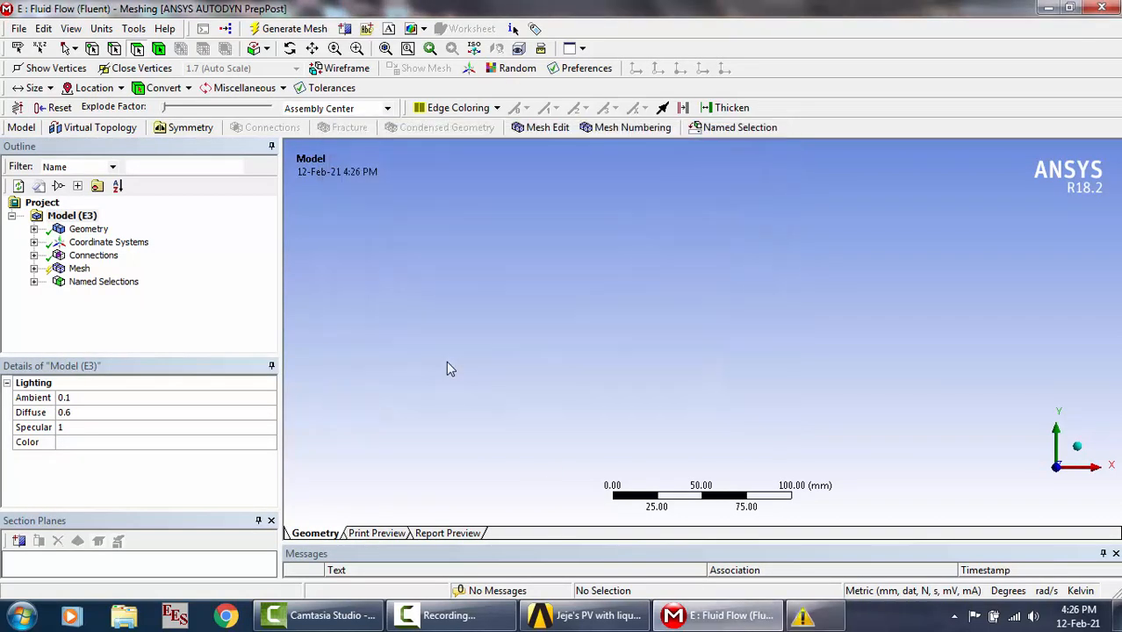
{"action": "left_click", "coordinate": [384, 48]}
{"action": "left_click", "coordinate": [33, 228]}
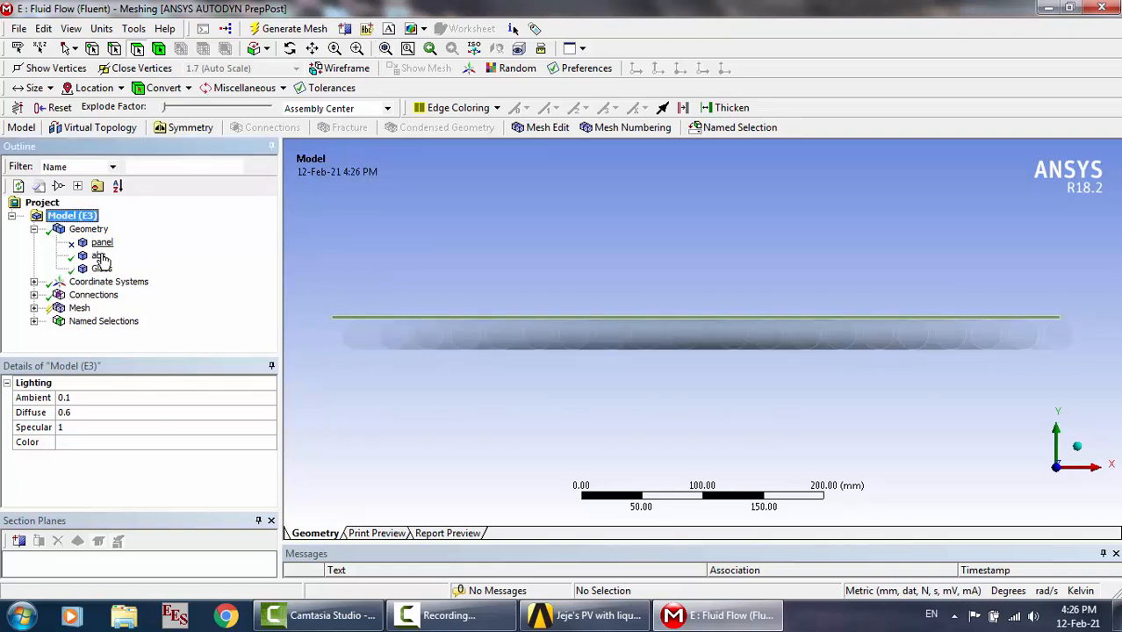
{"action": "left_click", "coordinate": [102, 269]}
{"action": "right_click", "coordinate": [104, 269]}
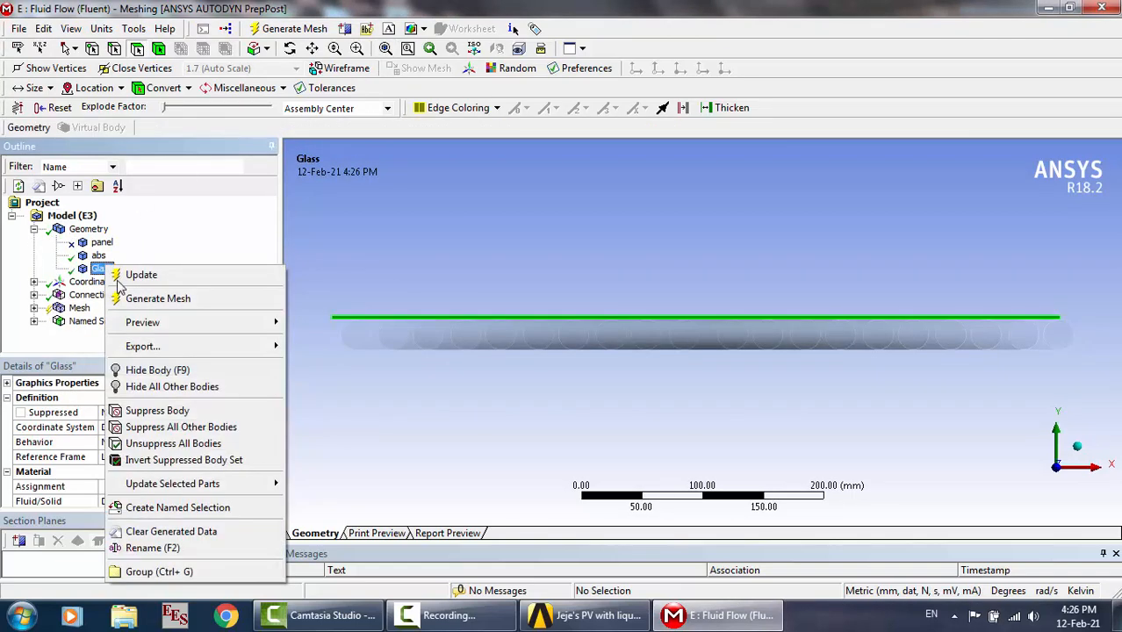
{"action": "left_click", "coordinate": [147, 409]}
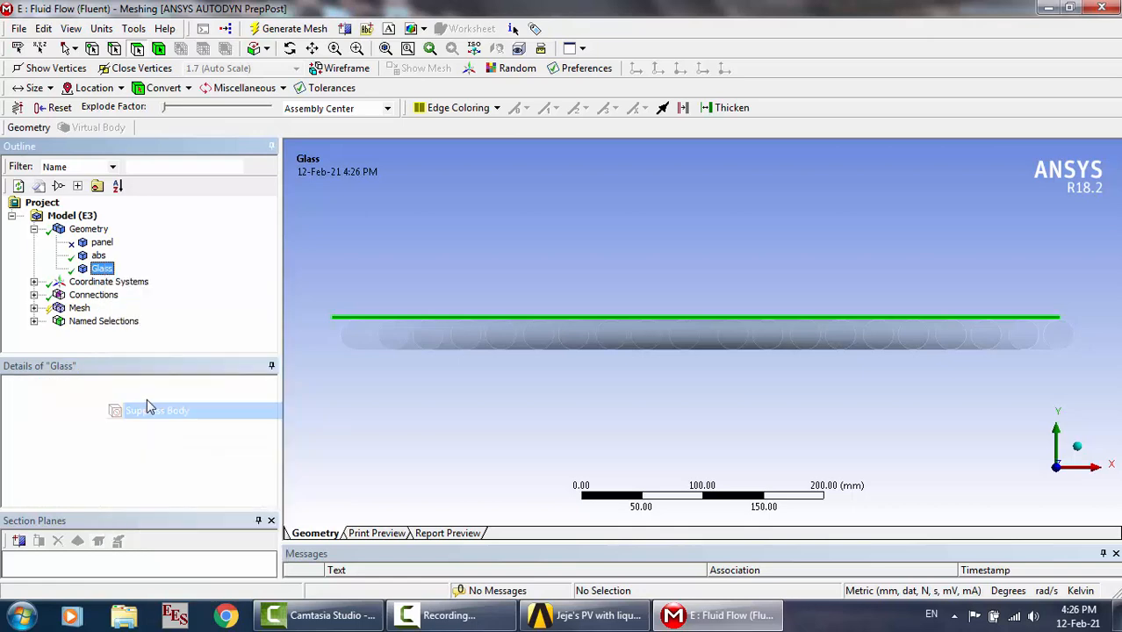
{"action": "left_click", "coordinate": [33, 228]}
Check the named selections, update the mesh and close Meshing
{"action": "left_click", "coordinate": [33, 282]}
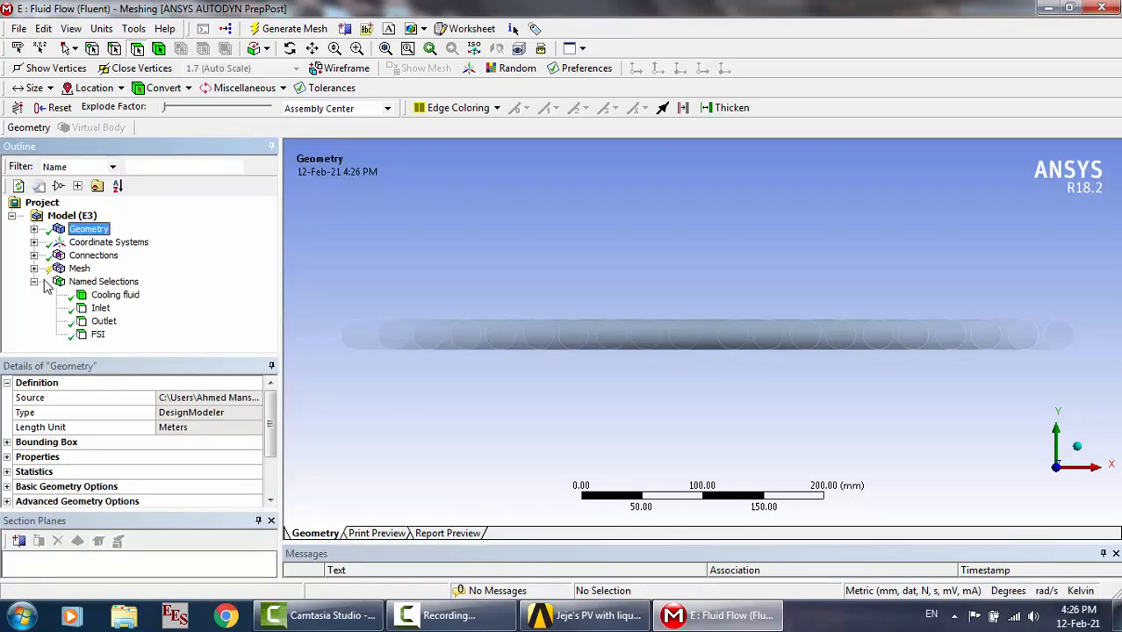
{"action": "left_click", "coordinate": [79, 268]}
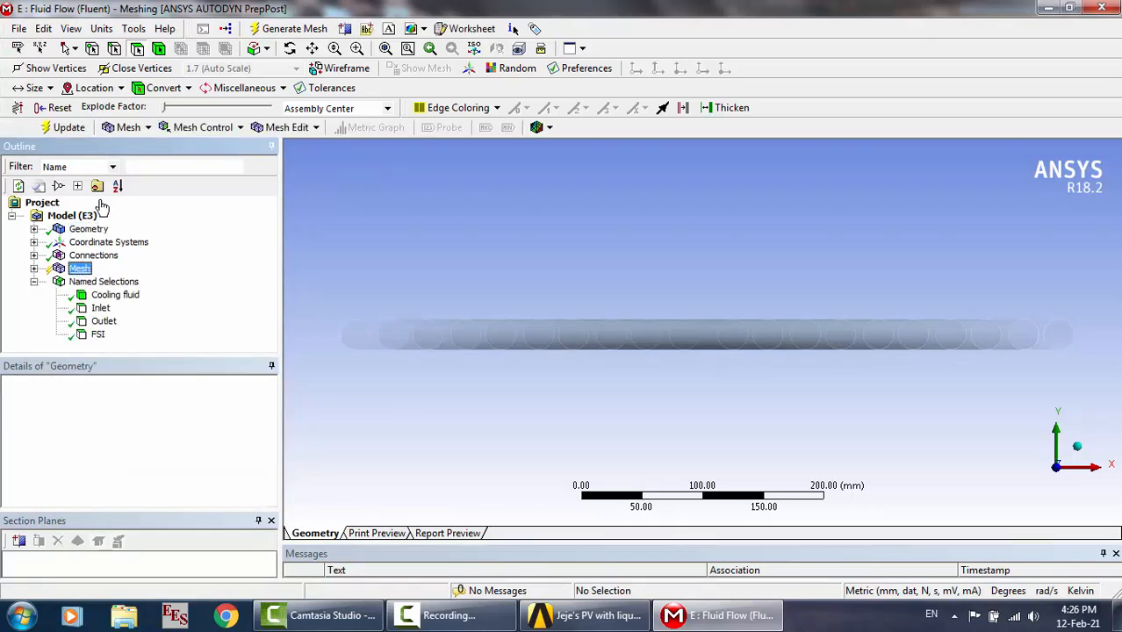
{"action": "left_click", "coordinate": [68, 128]}
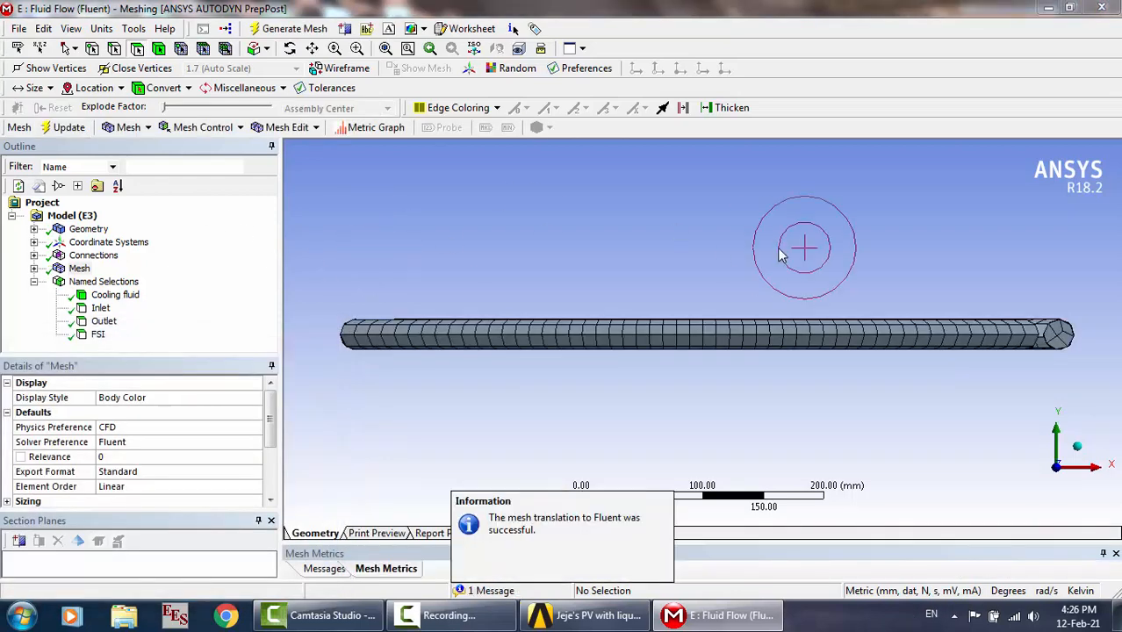
{"action": "left_click", "coordinate": [1103, 8]}
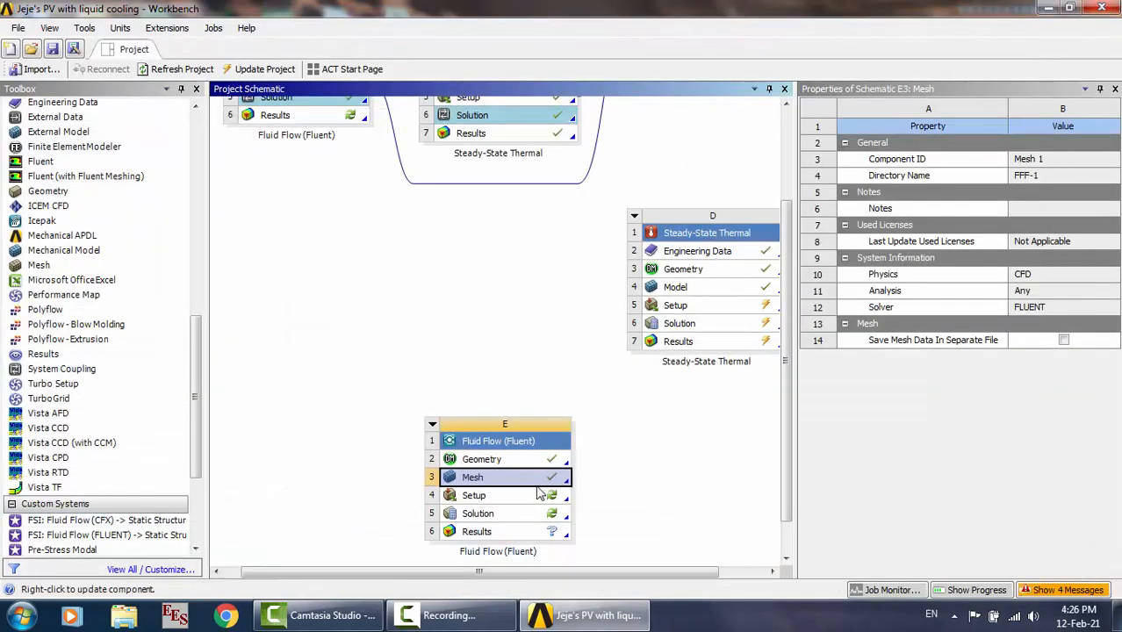
Refresh the Setup component of system E and open it in Fluent with the preset launcher options
{"action": "left_click", "coordinate": [536, 498]}
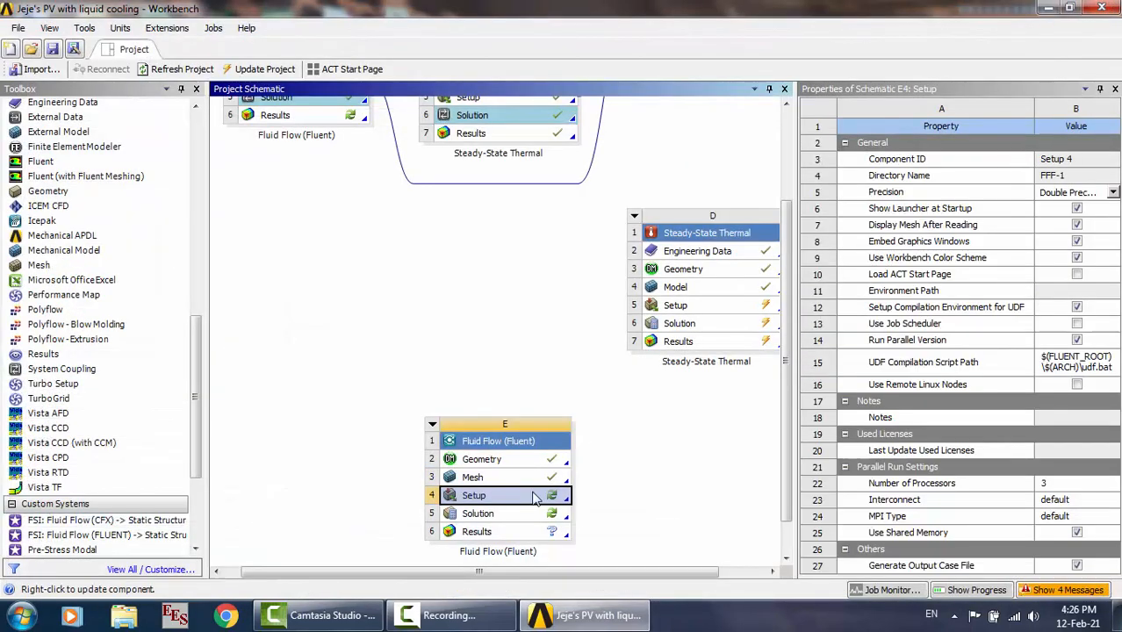
{"action": "right_click", "coordinate": [536, 498]}
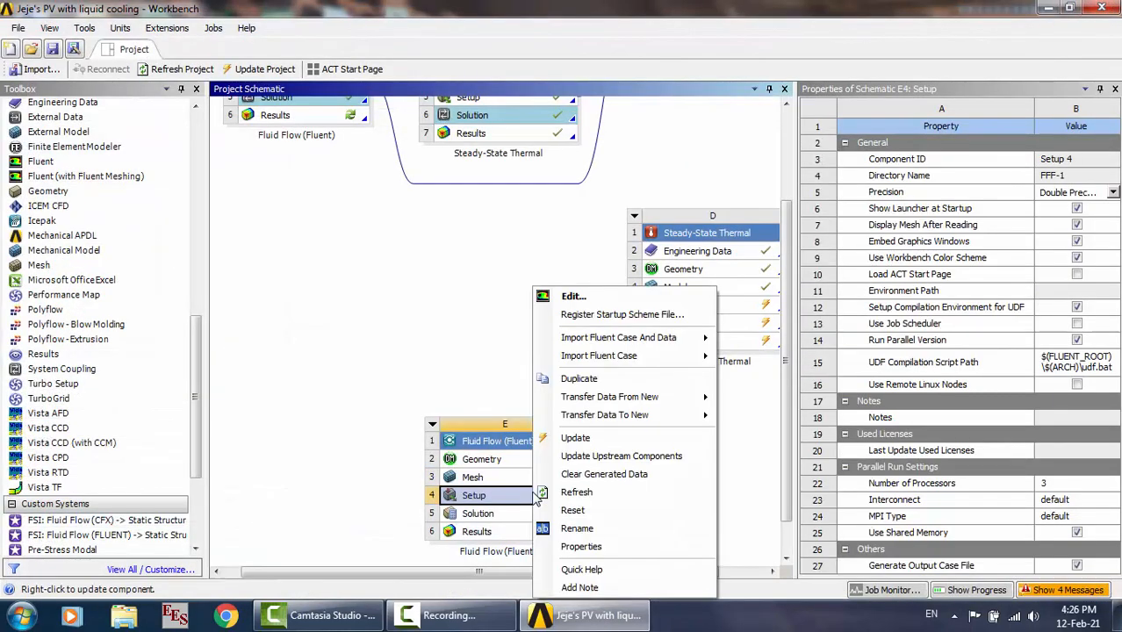
{"action": "left_click", "coordinate": [583, 493]}
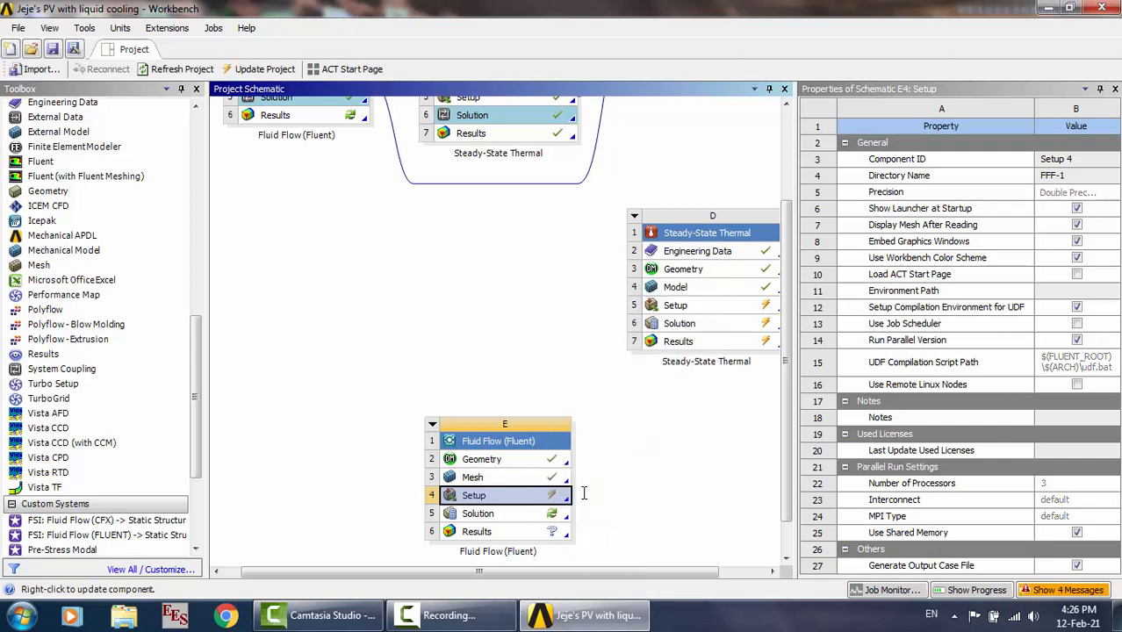
{"action": "double_click", "coordinate": [530, 499]}
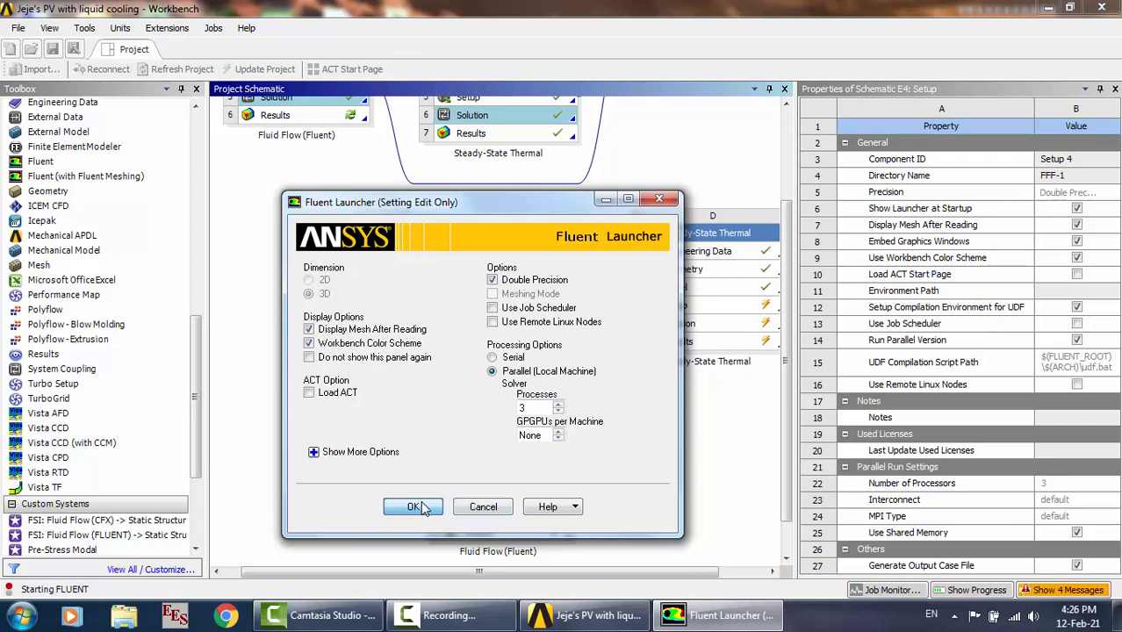
{"action": "left_click", "coordinate": [421, 506]}
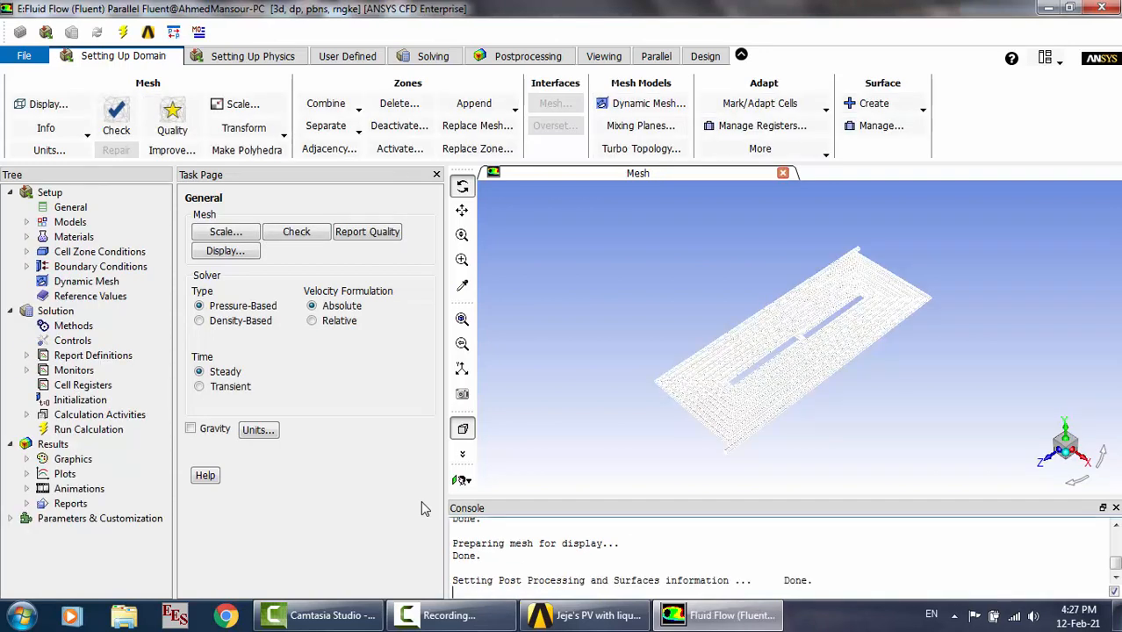
Run Hybrid Initialization on the solution and exit Fluent with the project saved
{"action": "left_click", "coordinate": [88, 400]}
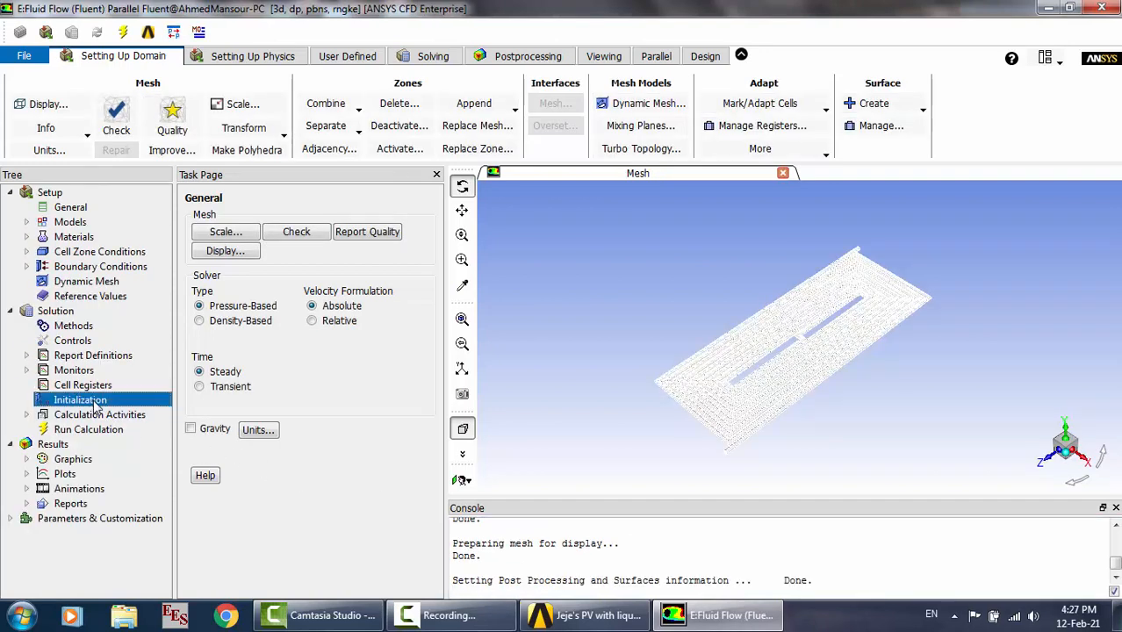
{"action": "left_click", "coordinate": [303, 275]}
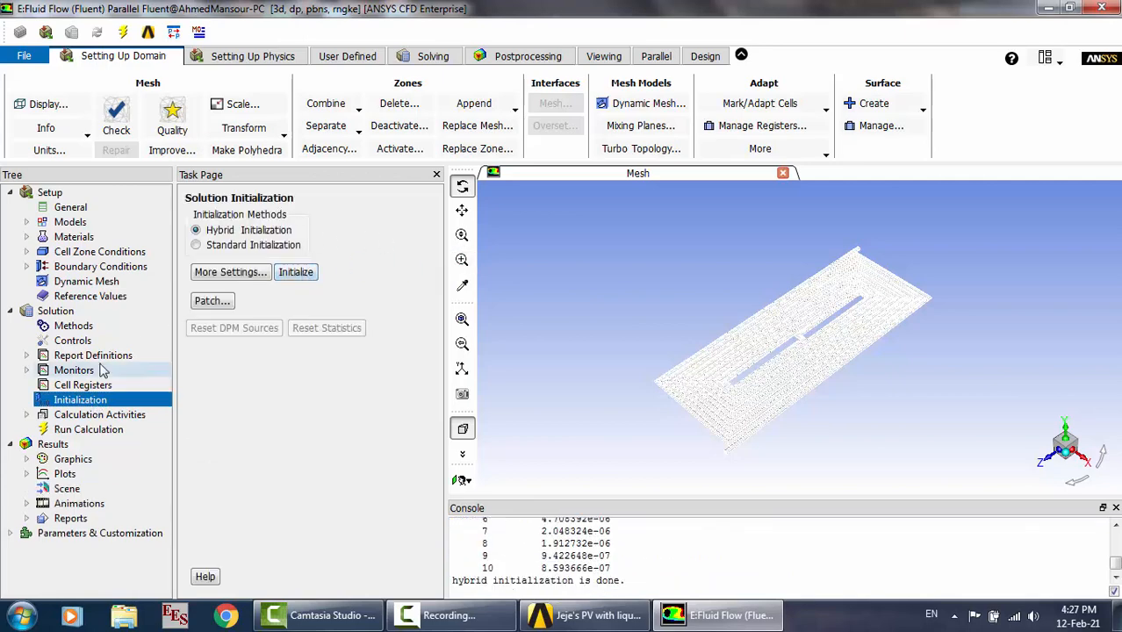
{"action": "left_click", "coordinate": [24, 55]}
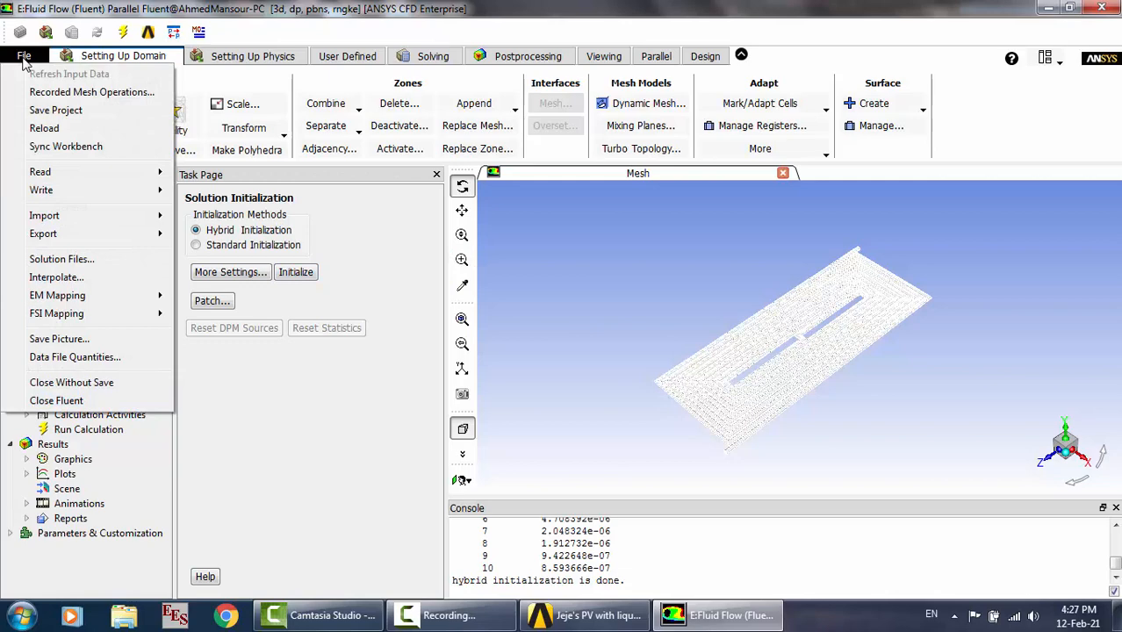
{"action": "left_click", "coordinate": [50, 112]}
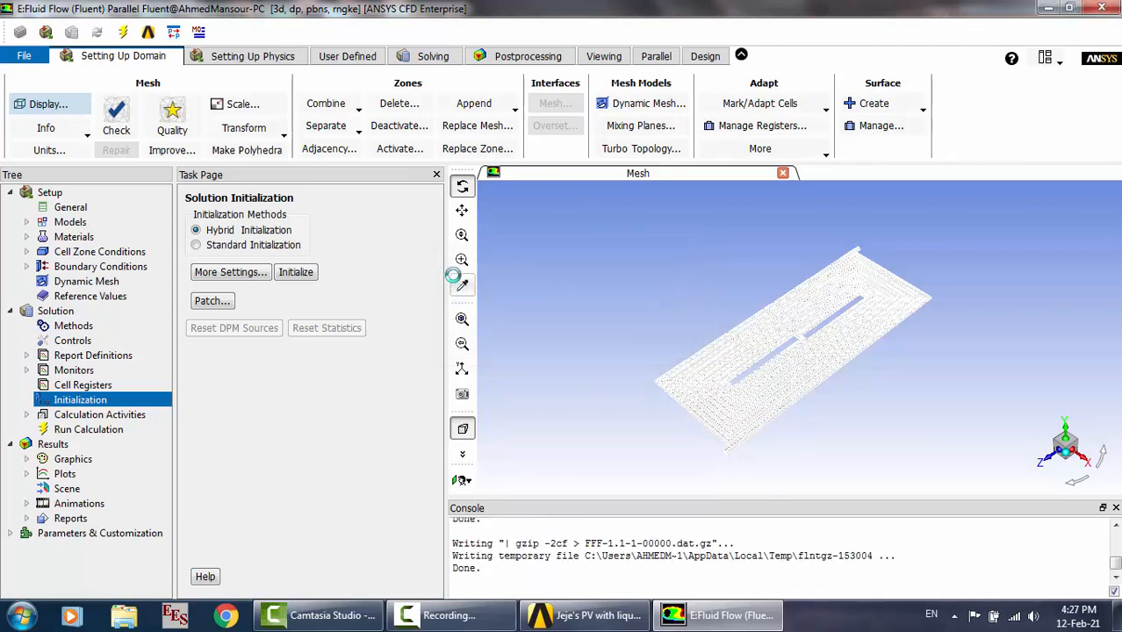
{"action": "left_click", "coordinate": [1103, 9]}
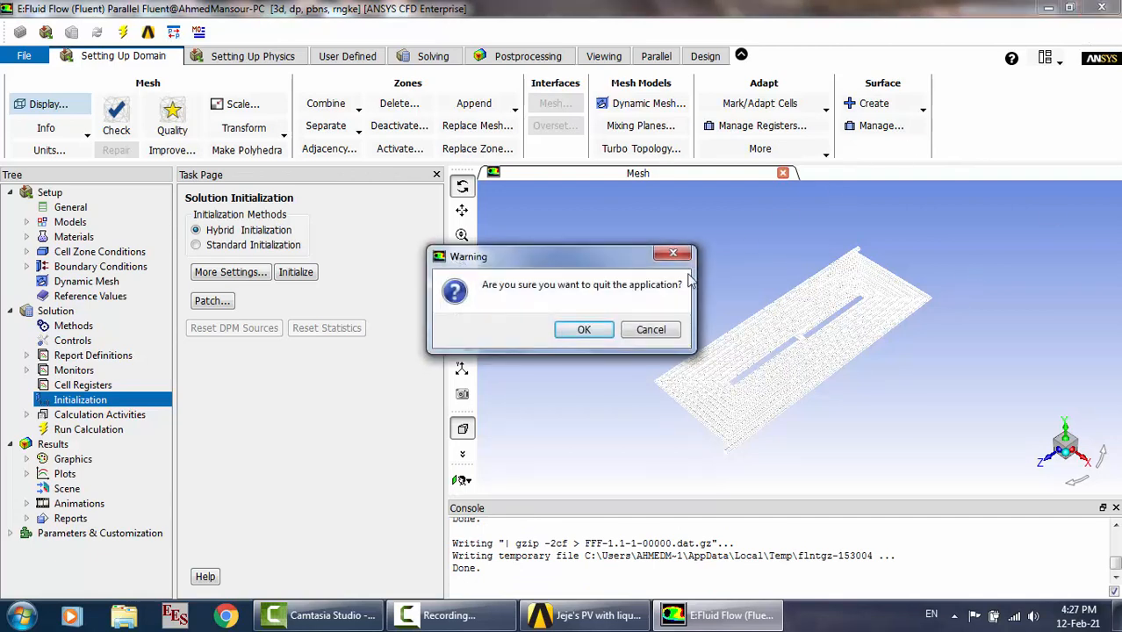
{"action": "left_click", "coordinate": [594, 338]}
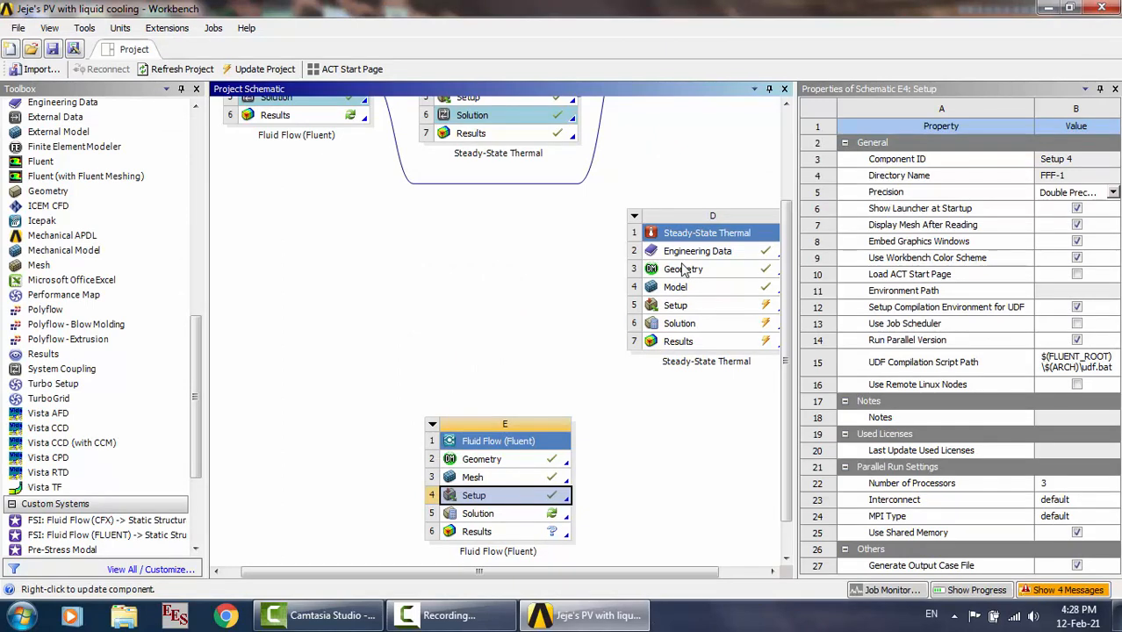
Share system E's geometry with Steady-State Thermal system D, replacing D's own geometry, and open D's Engineering Data
{"action": "left_click", "coordinate": [542, 463]}
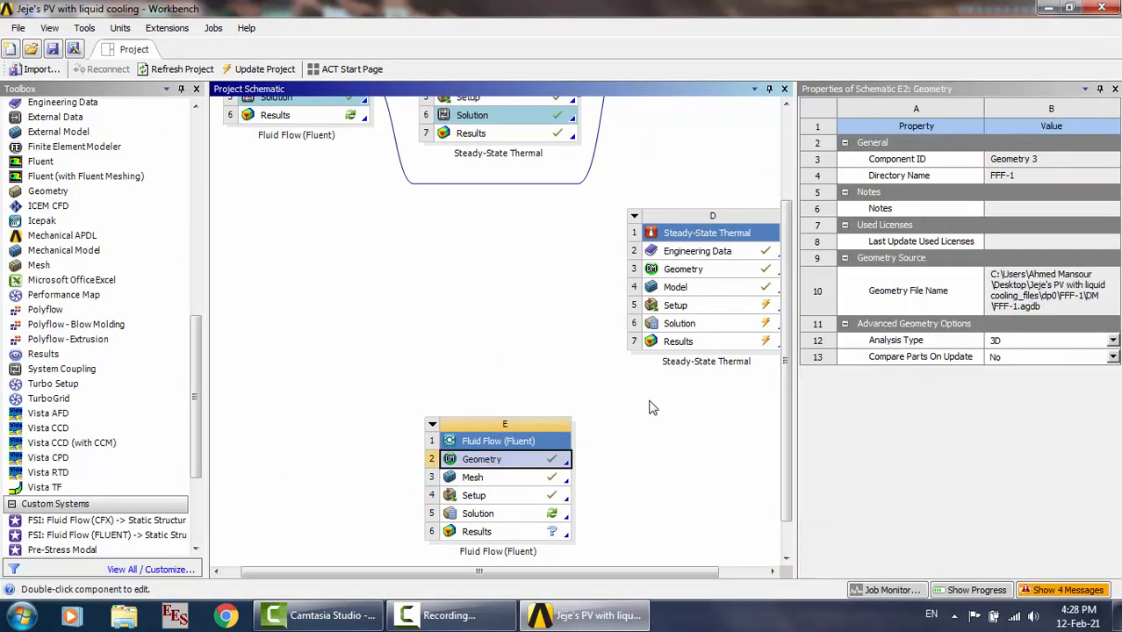
{"action": "left_click_drag", "start_coordinate": [685, 272], "coordinate": [683, 271]}
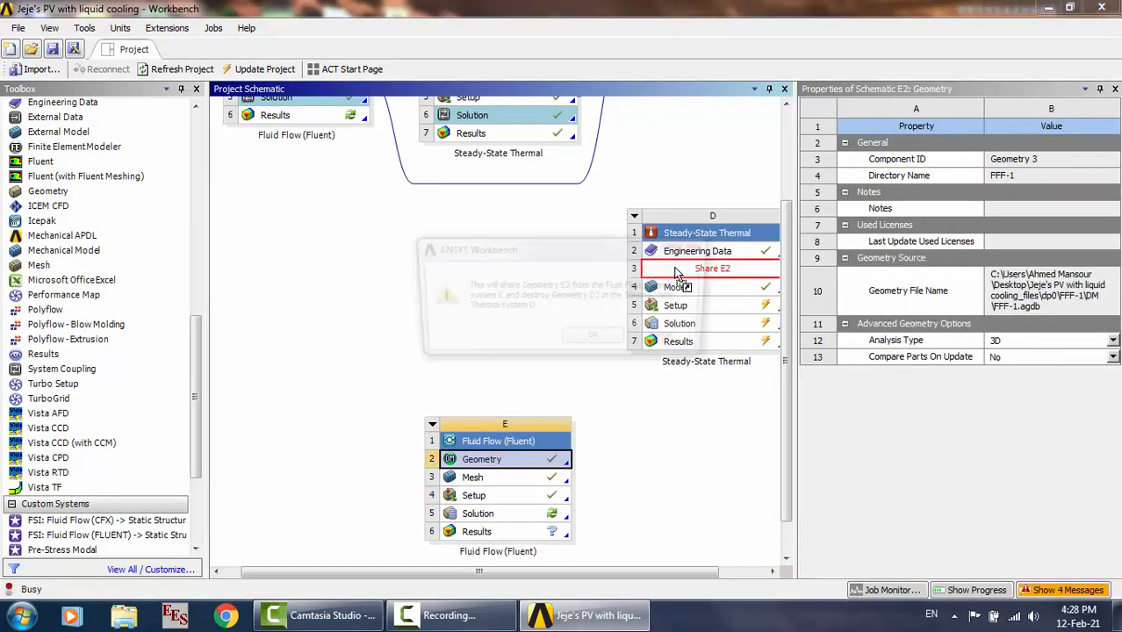
{"action": "left_click", "coordinate": [594, 341]}
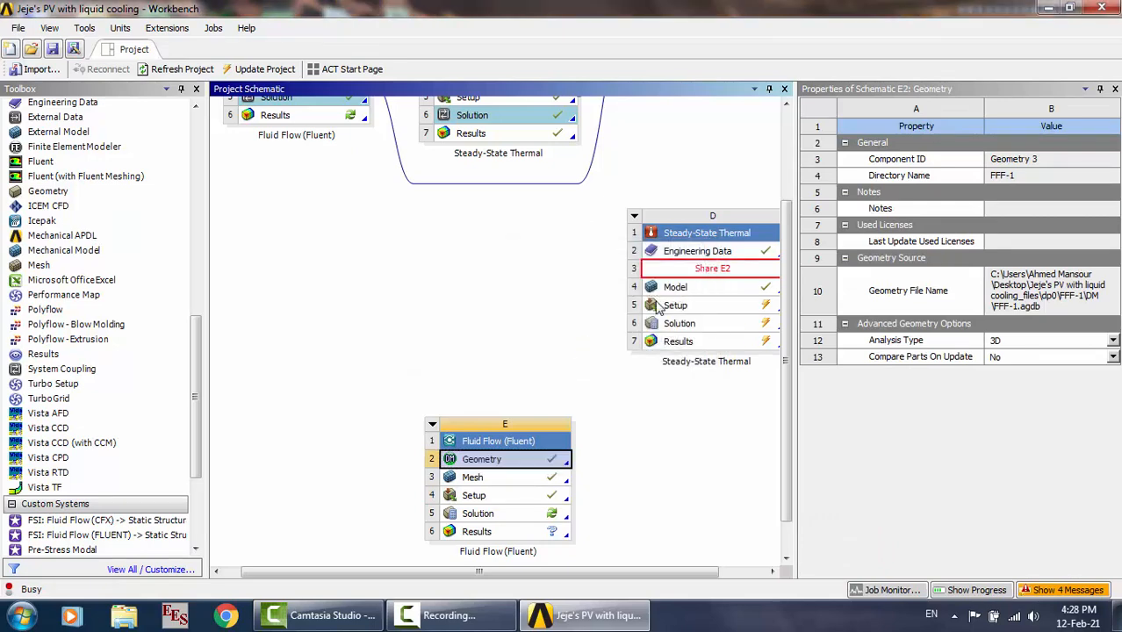
{"action": "left_click", "coordinate": [698, 251]}
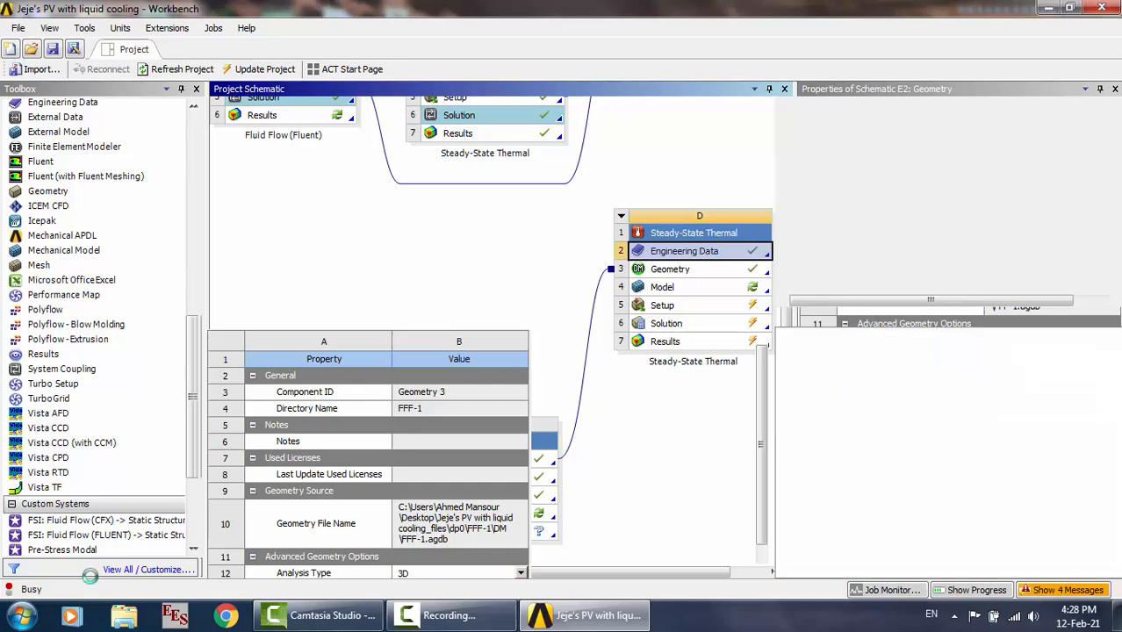
{"action": "double_click", "coordinate": [700, 252]}
Look up the glass layer's thermal conductivity in Table 1 on page 427 of the photovoltaic panels PDF, and return to Workbench
{"action": "left_click", "coordinate": [21, 614]}
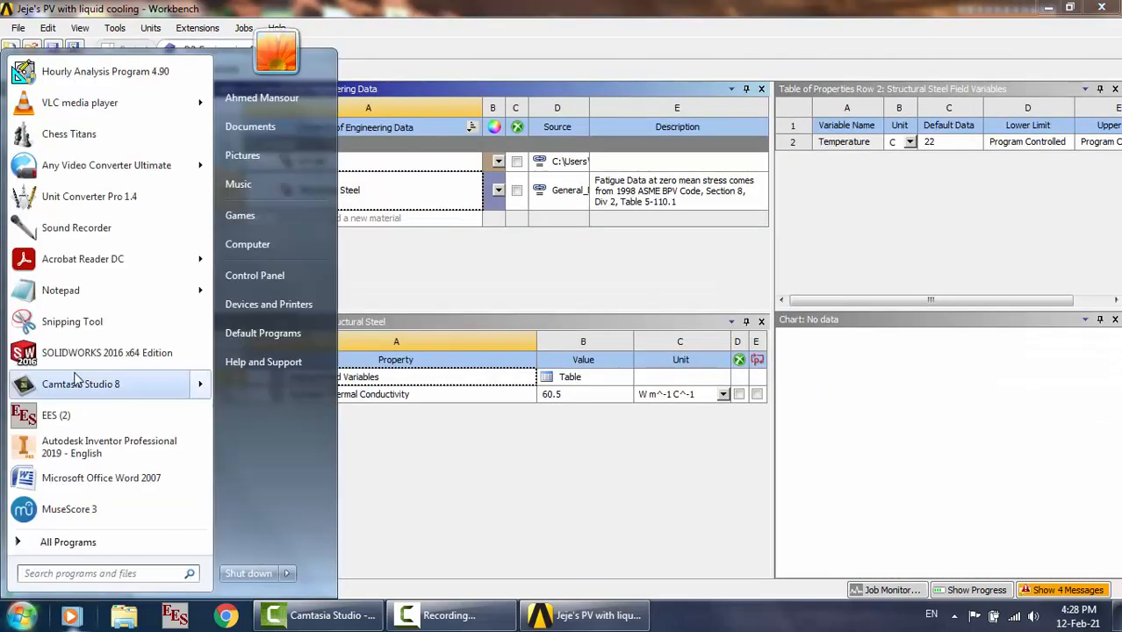
{"action": "left_click", "coordinate": [70, 260]}
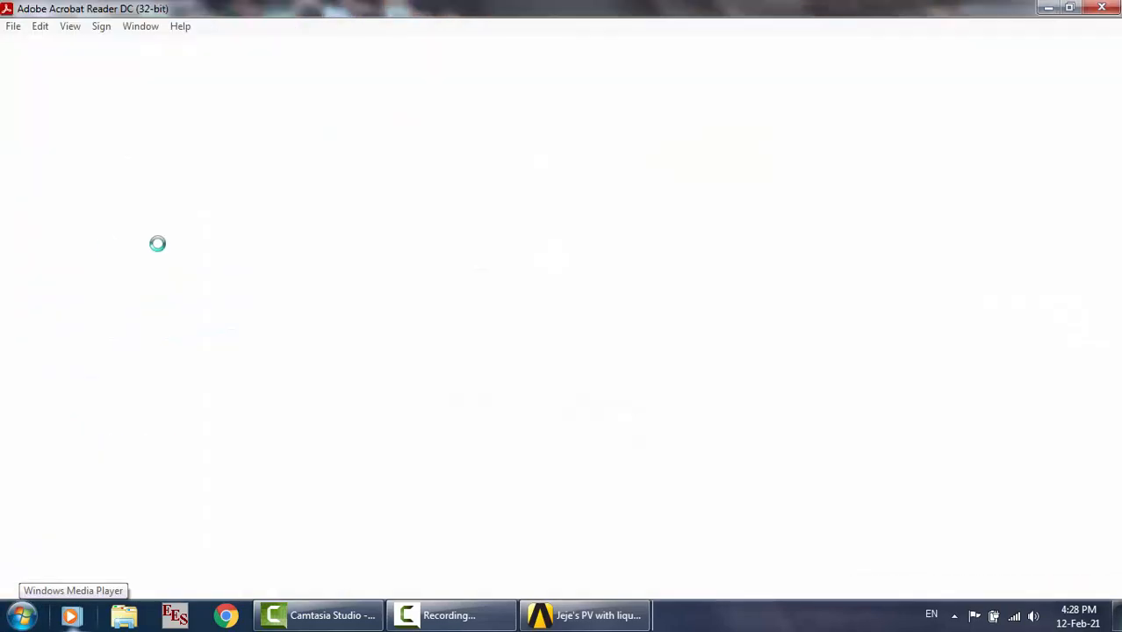
{"action": "left_click", "coordinate": [489, 334]}
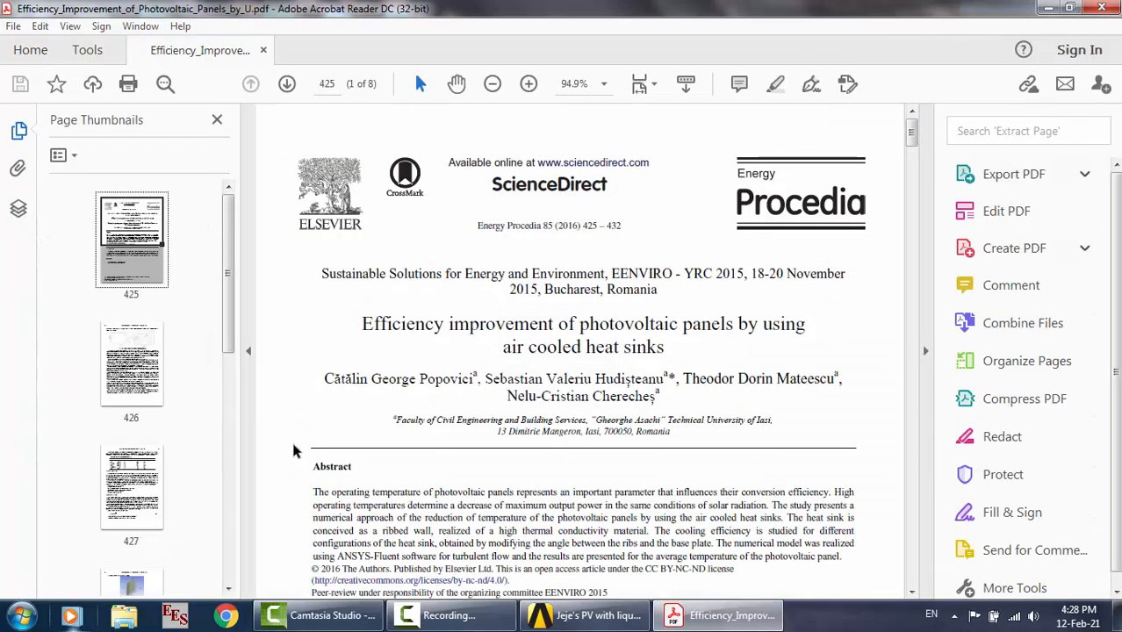
{"action": "left_click", "coordinate": [134, 481]}
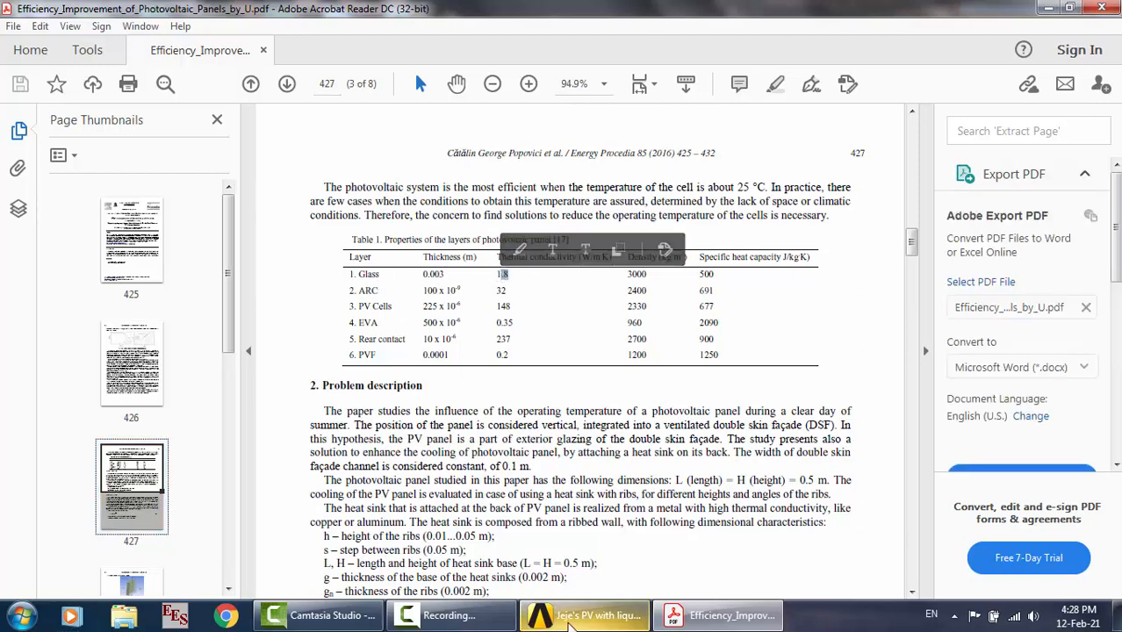
{"action": "left_click", "coordinate": [584, 616]}
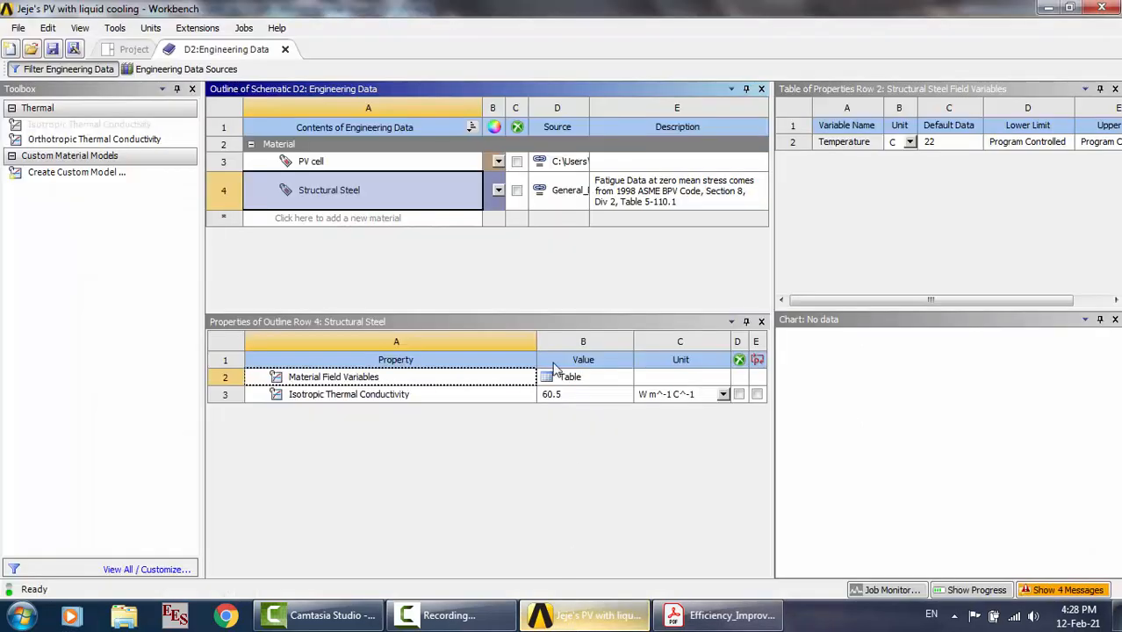
Add a new material named Glass to system D's Engineering Data
{"action": "left_click", "coordinate": [345, 220]}
{"action": "type", "text": "Gla"}
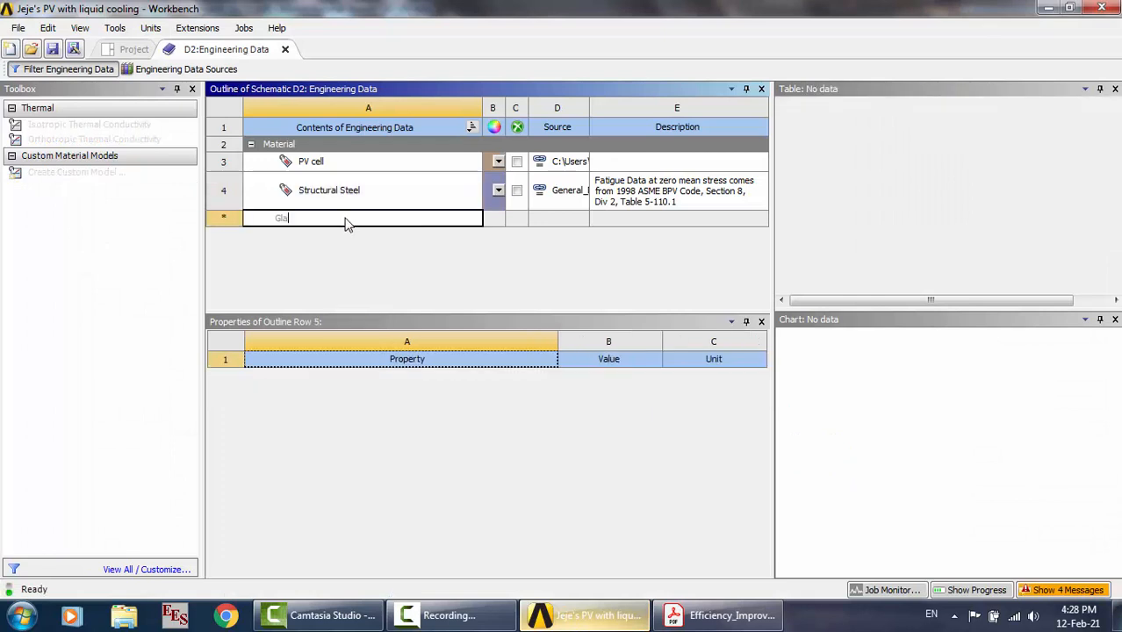
{"action": "type", "text": "ss"}
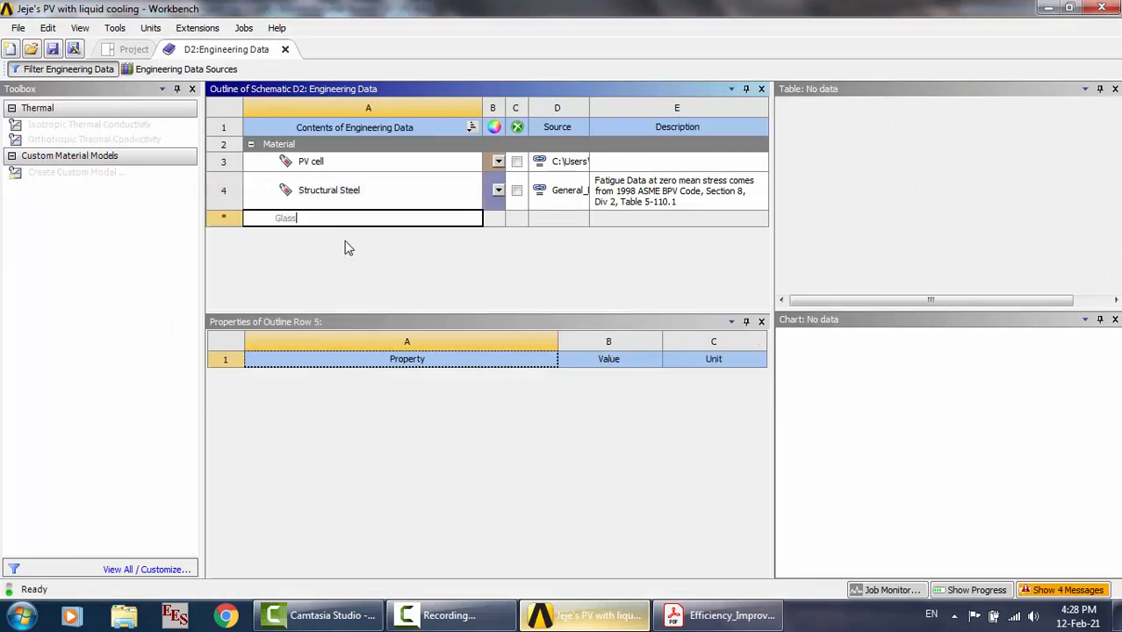
{"action": "key", "text": "Return"}
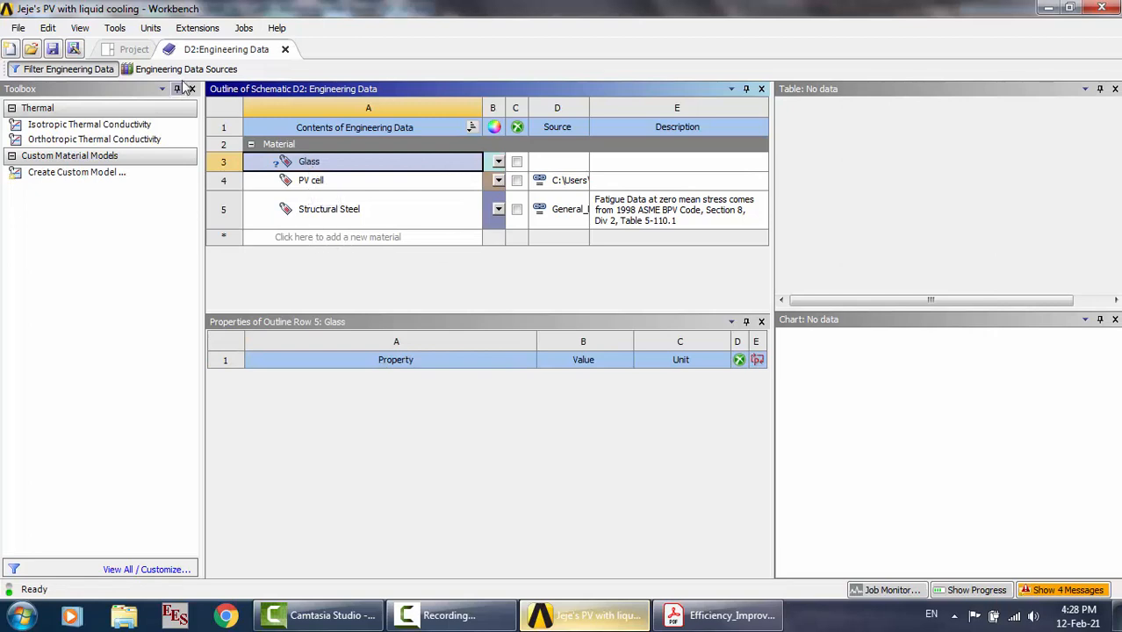
Turn off engineering data filtering, add the Density property to Glass, check the PDF table, and set density to 3000 kg m^-3
{"action": "left_click", "coordinate": [83, 73]}
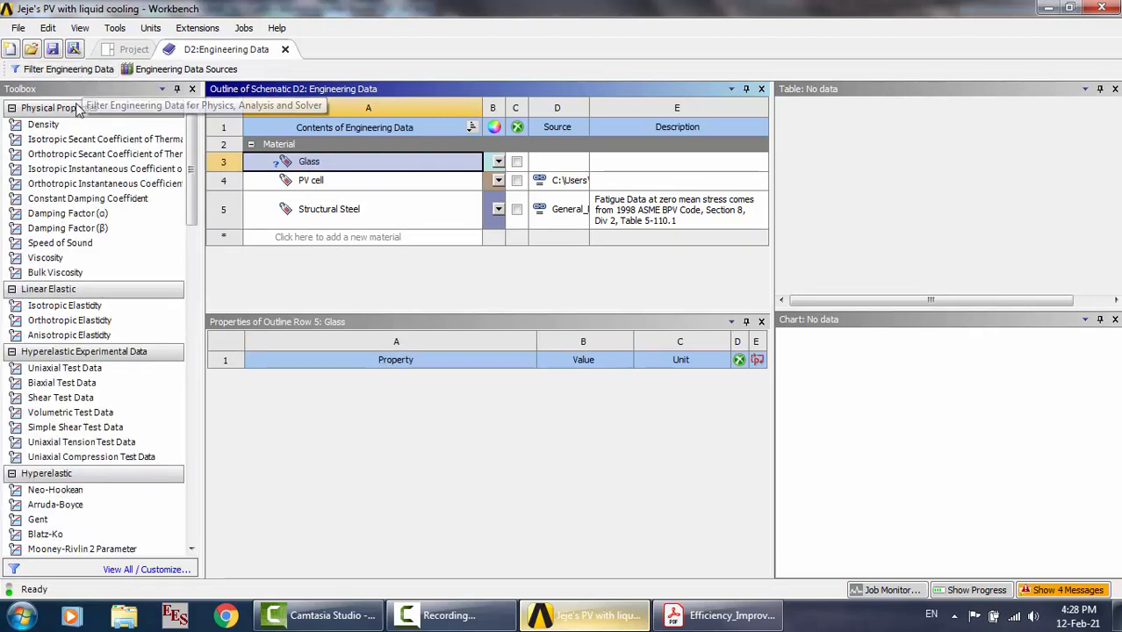
{"action": "left_click_drag", "start_coordinate": [81, 125], "coordinate": [318, 164]}
{"action": "left_click", "coordinate": [704, 623]}
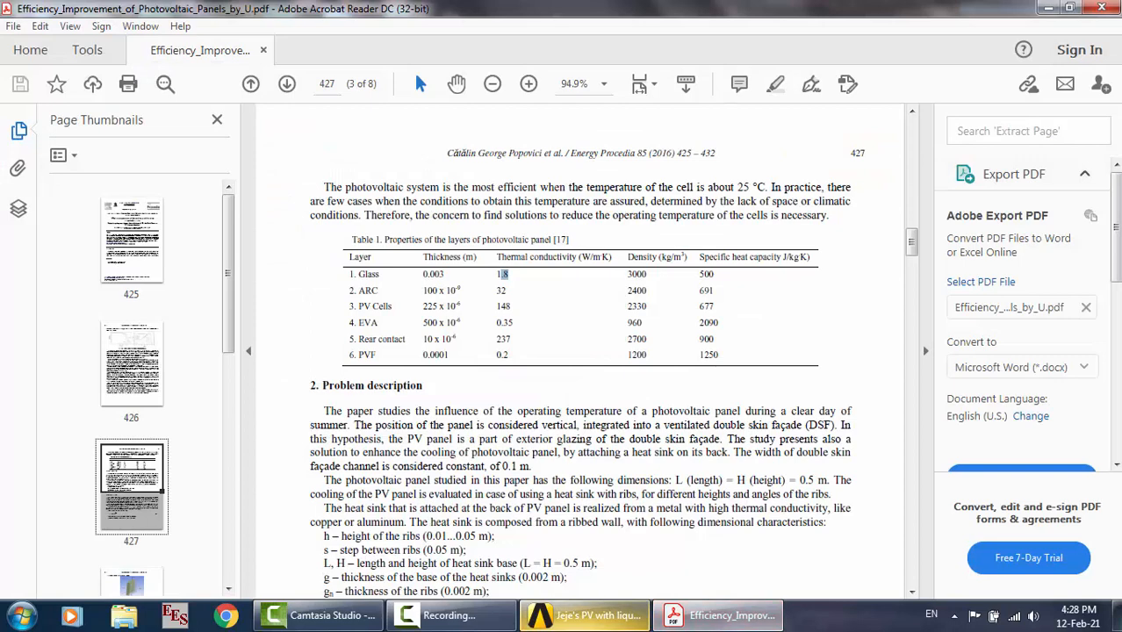
{"action": "left_click", "coordinate": [583, 616]}
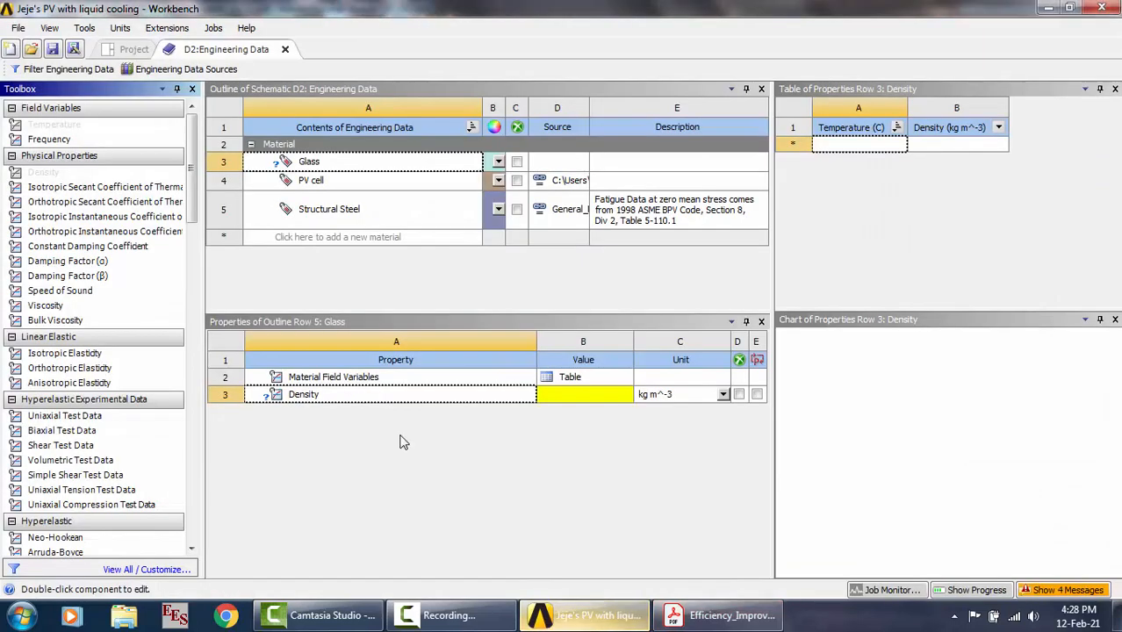
{"action": "left_click", "coordinate": [561, 394]}
{"action": "type", "text": "3000"}
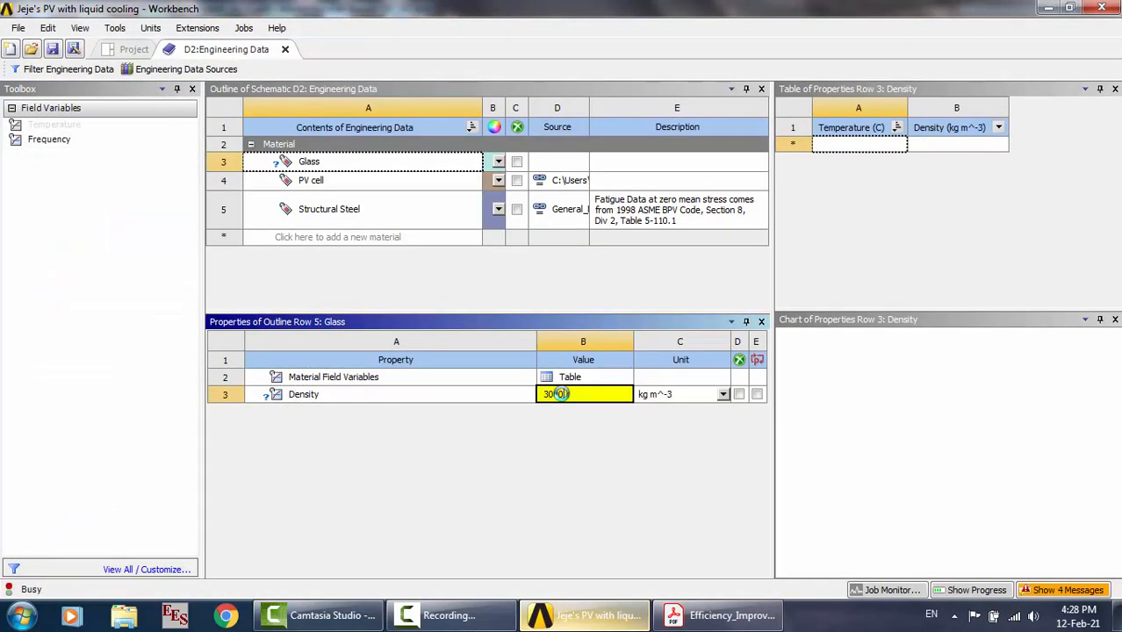
{"action": "key", "text": "Return"}
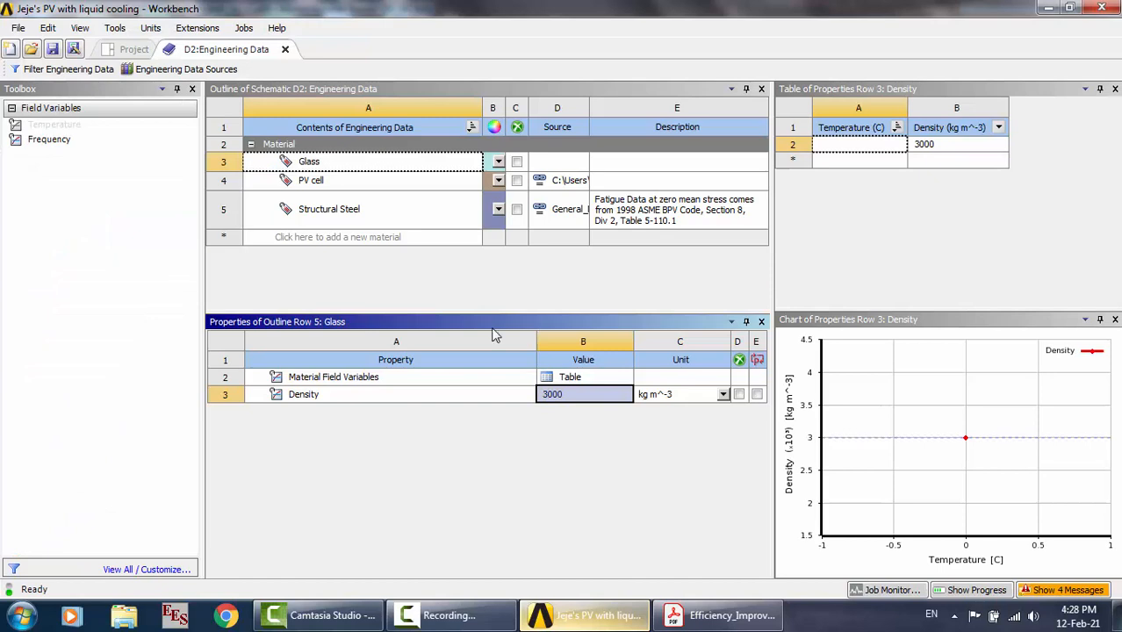
Add the Isotropic Thermal Conductivity property to the Glass material
{"action": "left_click", "coordinate": [350, 165]}
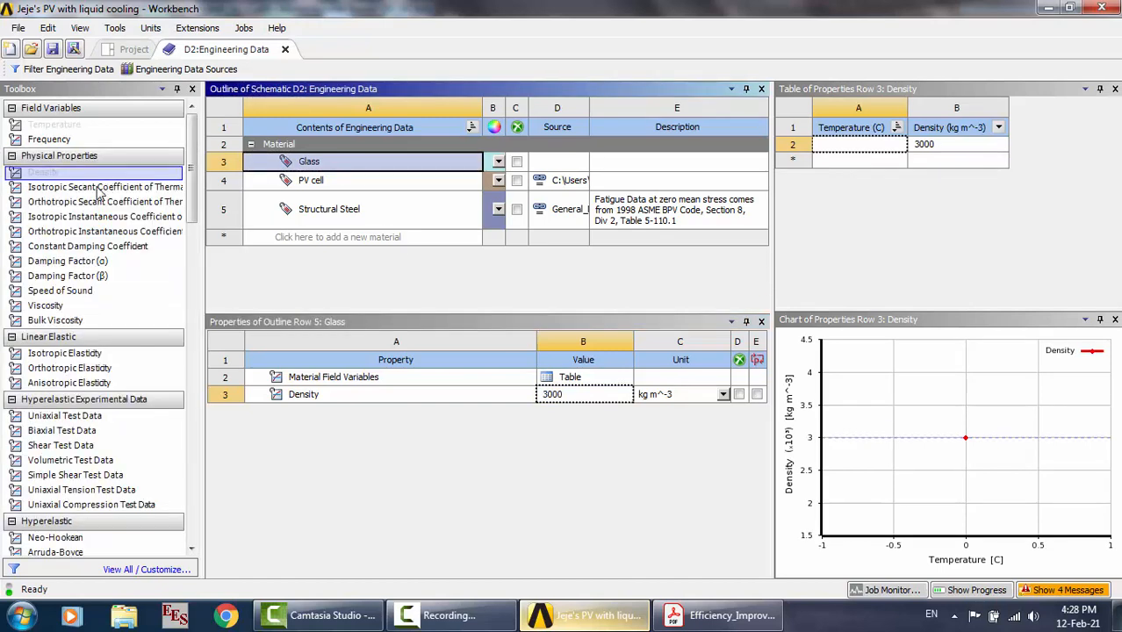
{"action": "left_click", "coordinate": [81, 353]}
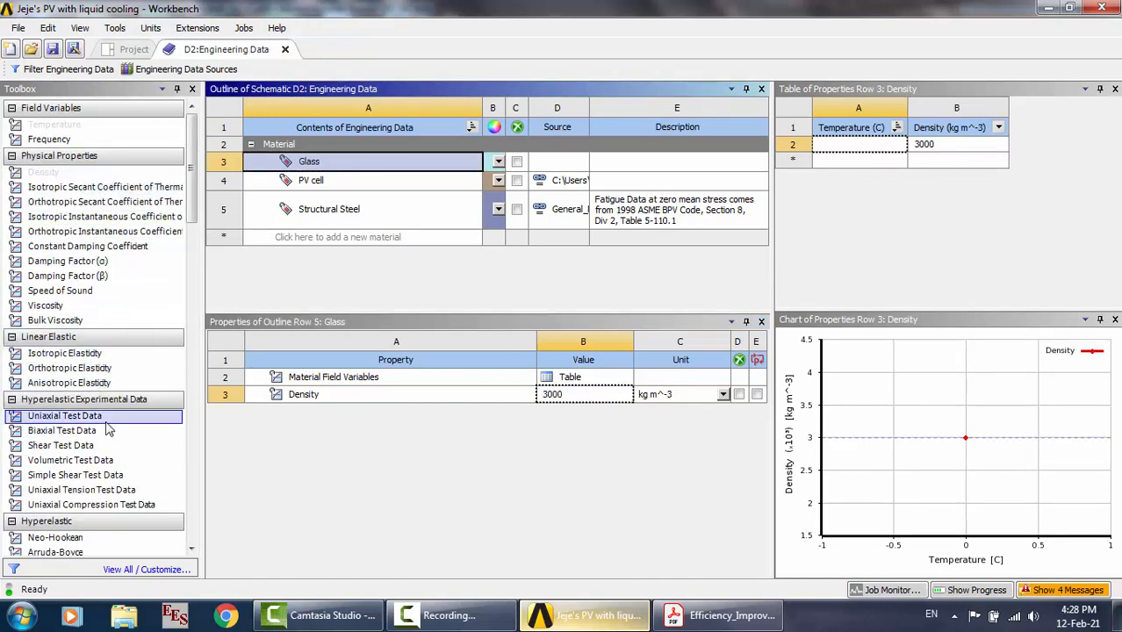
{"action": "left_click", "coordinate": [74, 475]}
{"action": "scroll", "coordinate": [111, 593], "scroll_direction": "down", "scroll_amount": 1}
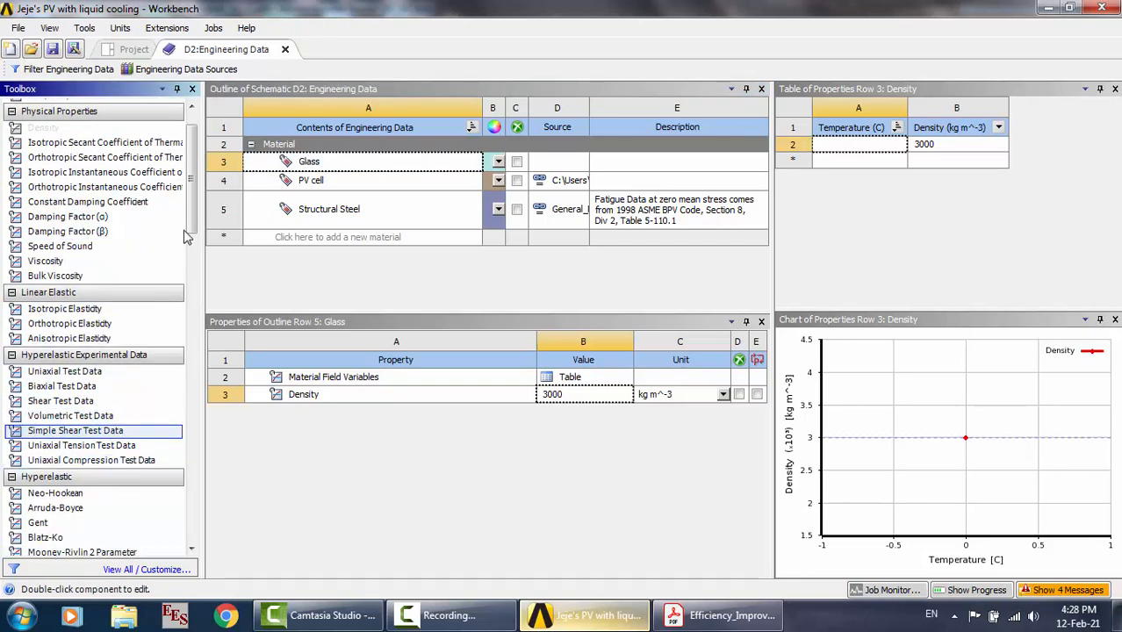
{"action": "left_click_drag", "start_coordinate": [193, 222], "coordinate": [208, 503]}
{"action": "left_click", "coordinate": [141, 437]}
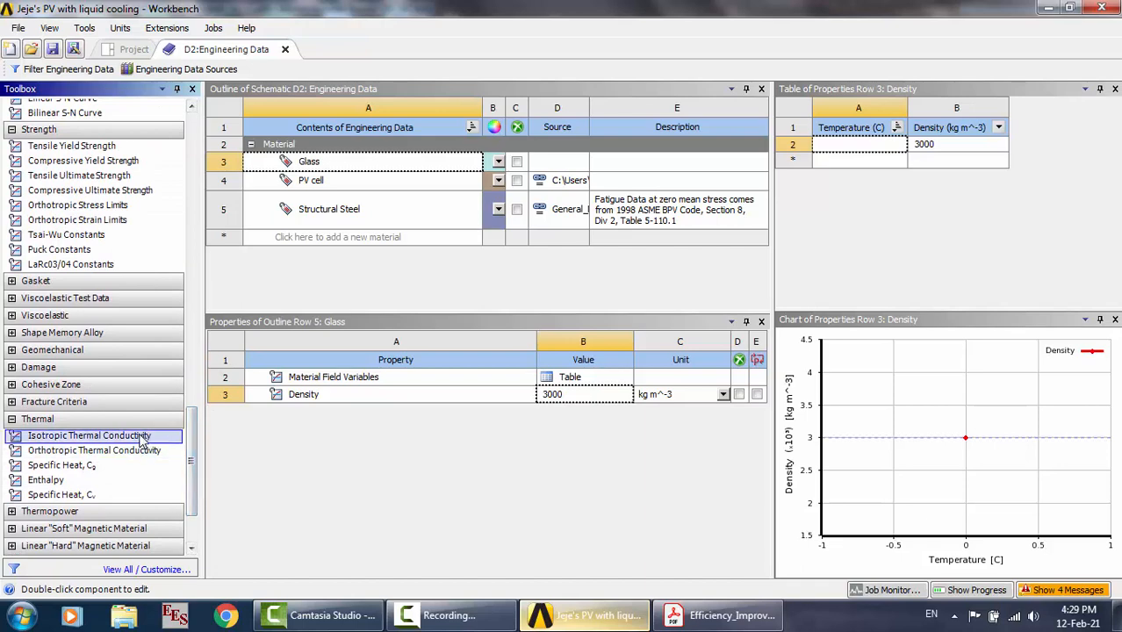
{"action": "left_click_drag", "start_coordinate": [140, 440], "coordinate": [327, 167]}
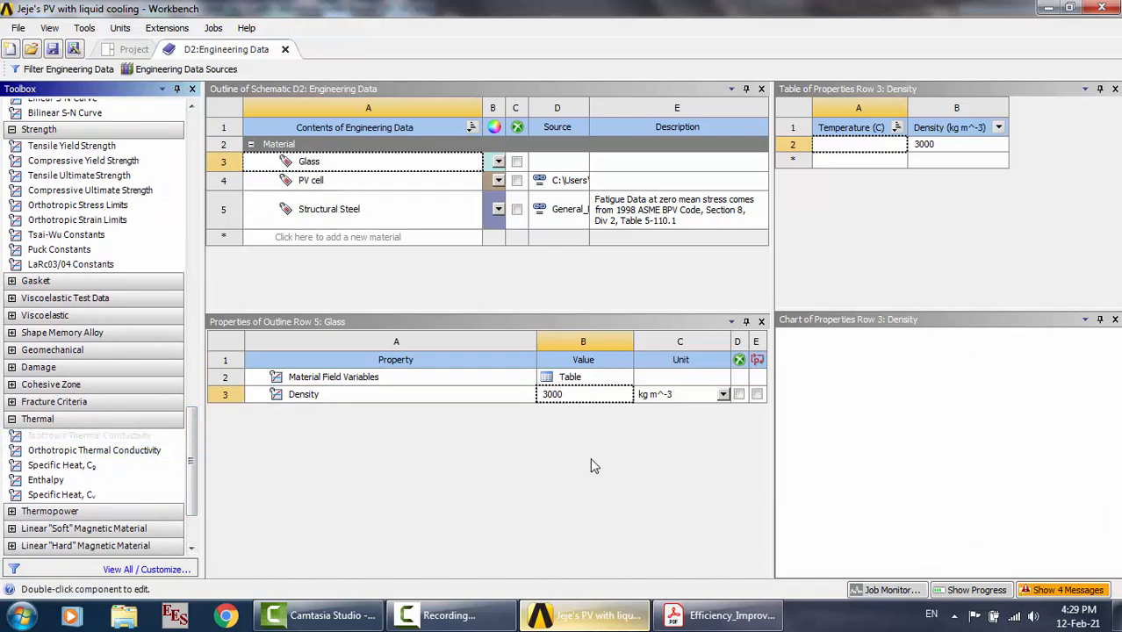
Check the glass conductivity in the PDF table and set Glass's Isotropic Thermal Conductivity to 1.8 W m^-1 K^-1
{"action": "left_click", "coordinate": [719, 615]}
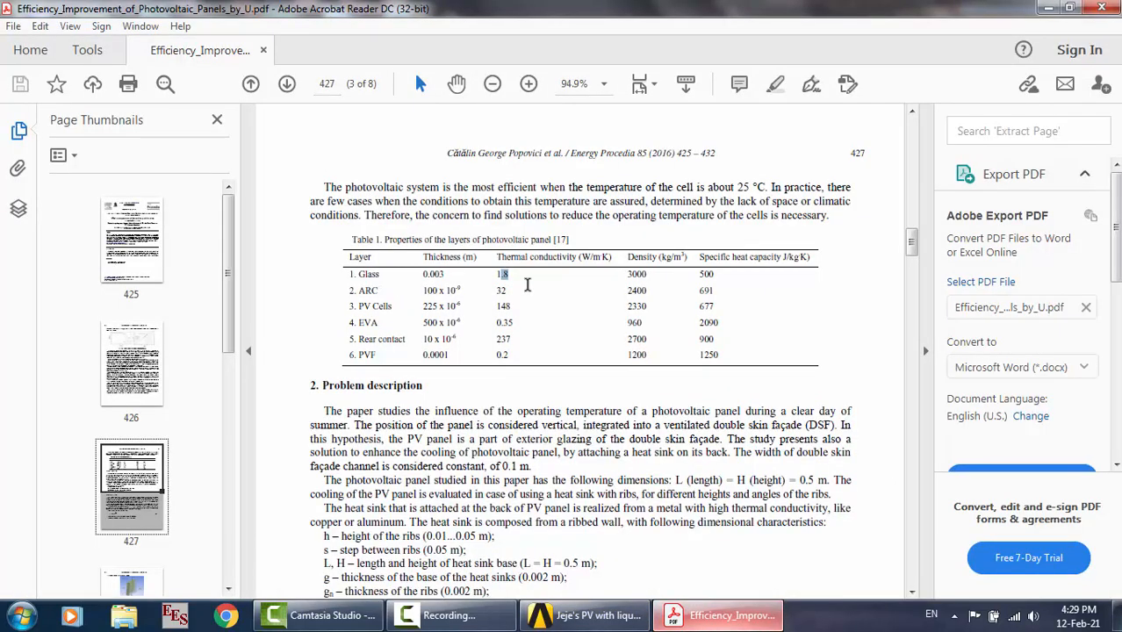
{"action": "left_click", "coordinate": [585, 616]}
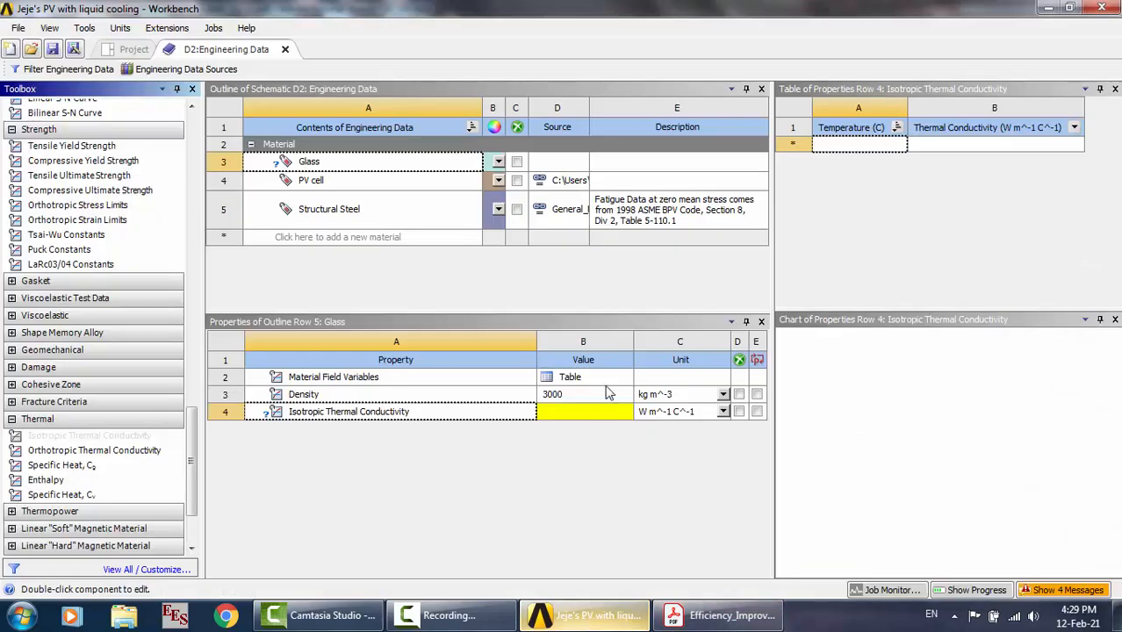
{"action": "left_click", "coordinate": [722, 413]}
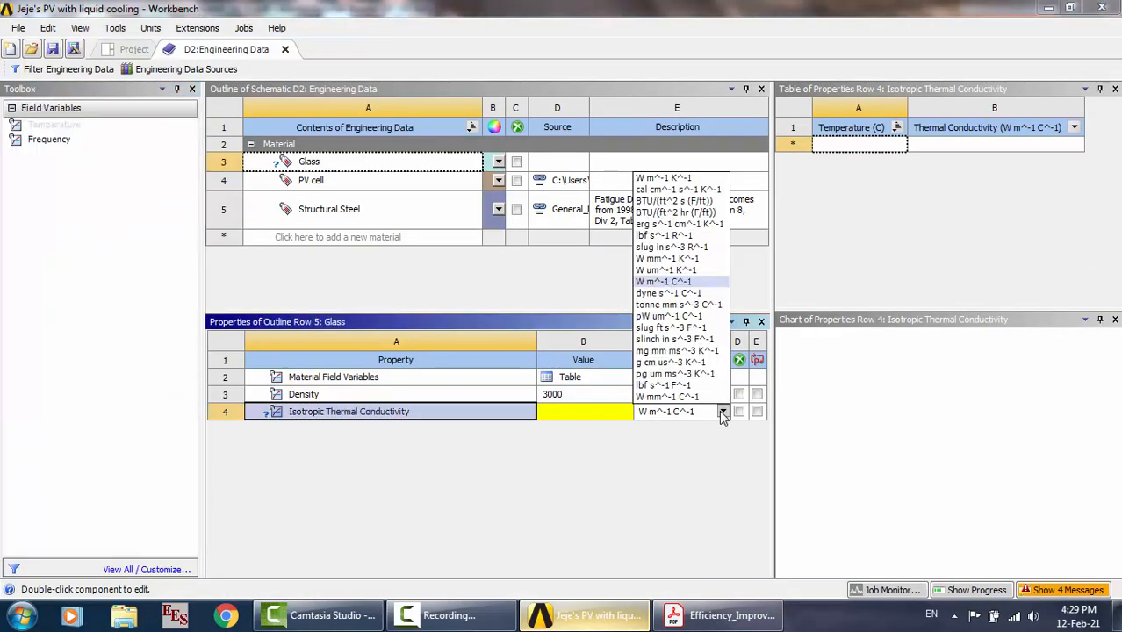
{"action": "left_click", "coordinate": [686, 181]}
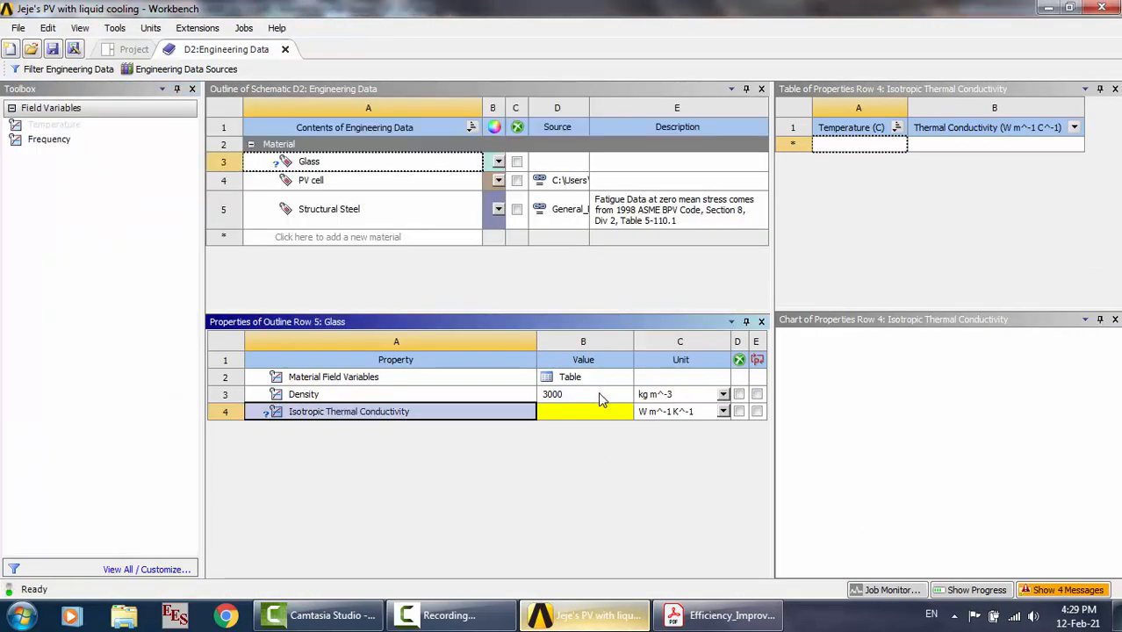
{"action": "left_click", "coordinate": [596, 410]}
{"action": "type", "text": "1.8"}
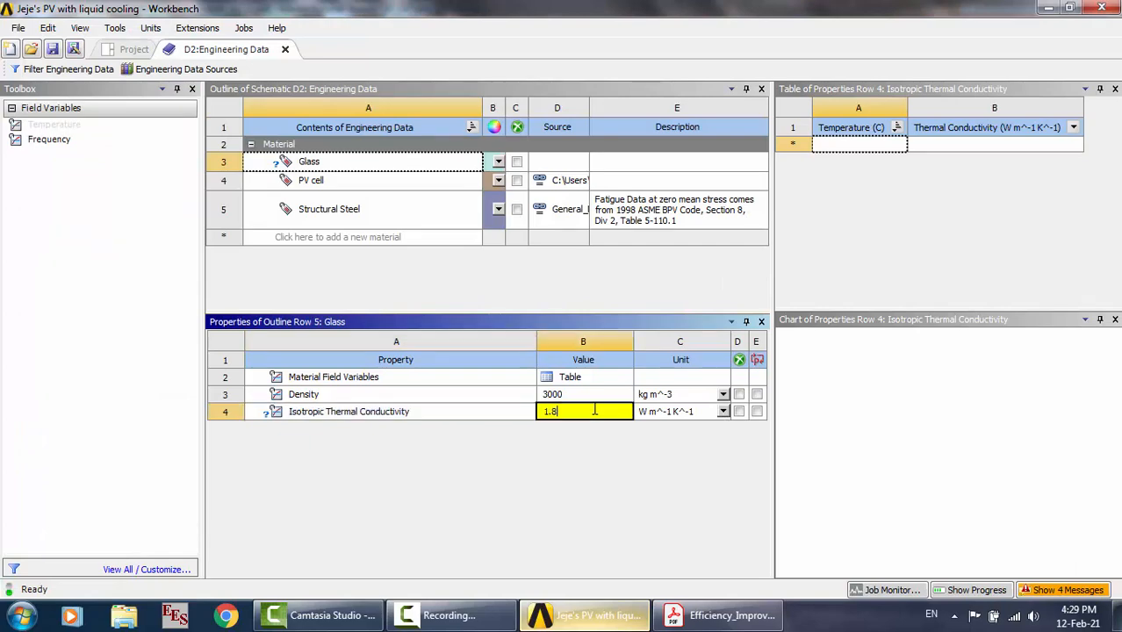
{"action": "key", "text": "Return"}
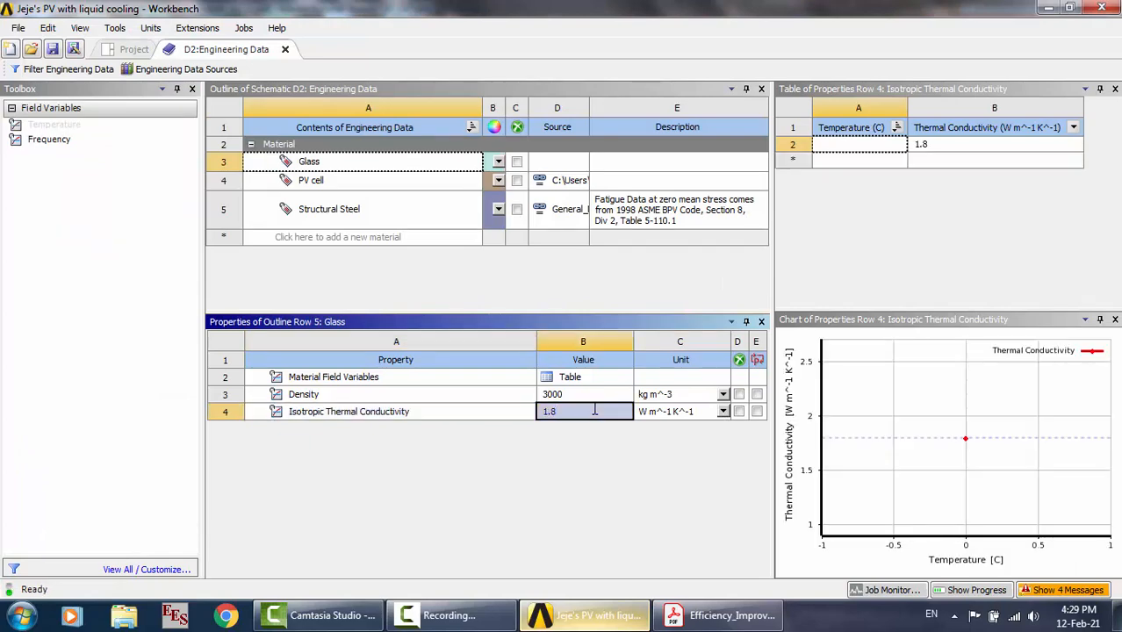
Consult the PDF's layer properties table, return to Workbench, and add the Specific Heat, Cp property to Glass
{"action": "left_click", "coordinate": [718, 615]}
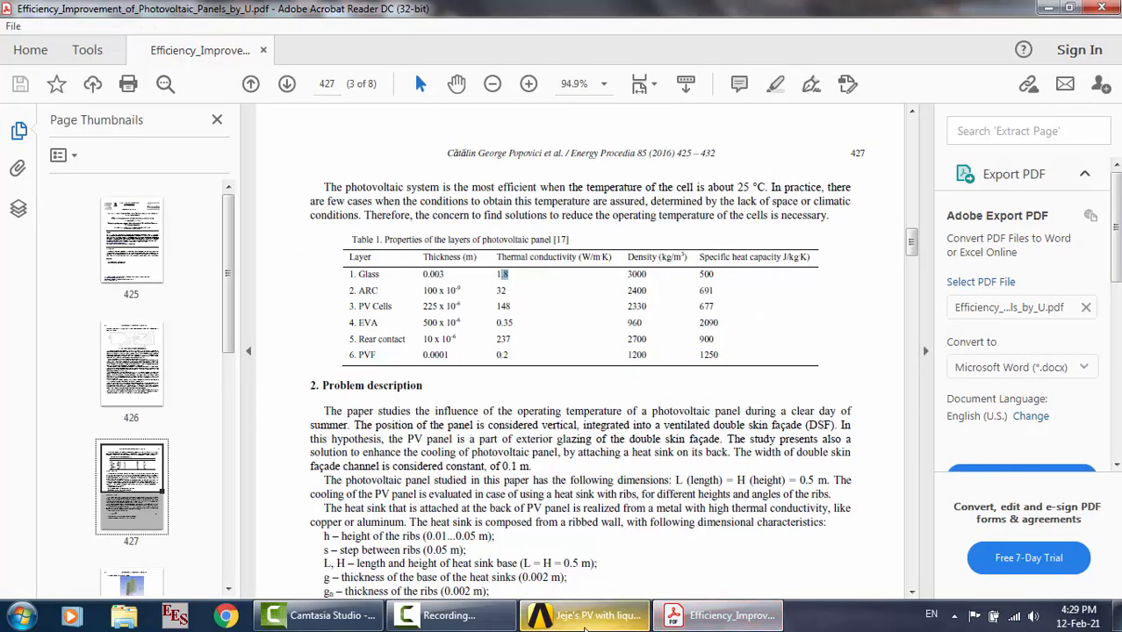
{"action": "left_click", "coordinate": [598, 615]}
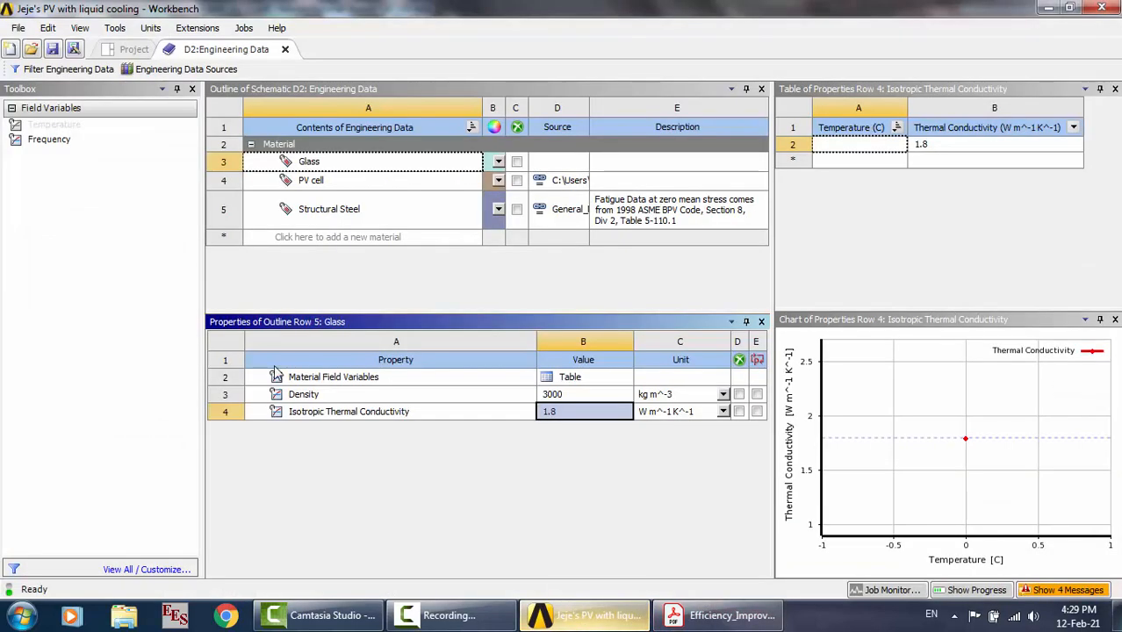
{"action": "double_click", "coordinate": [312, 164]}
{"action": "left_click_drag", "start_coordinate": [195, 155], "coordinate": [203, 463]}
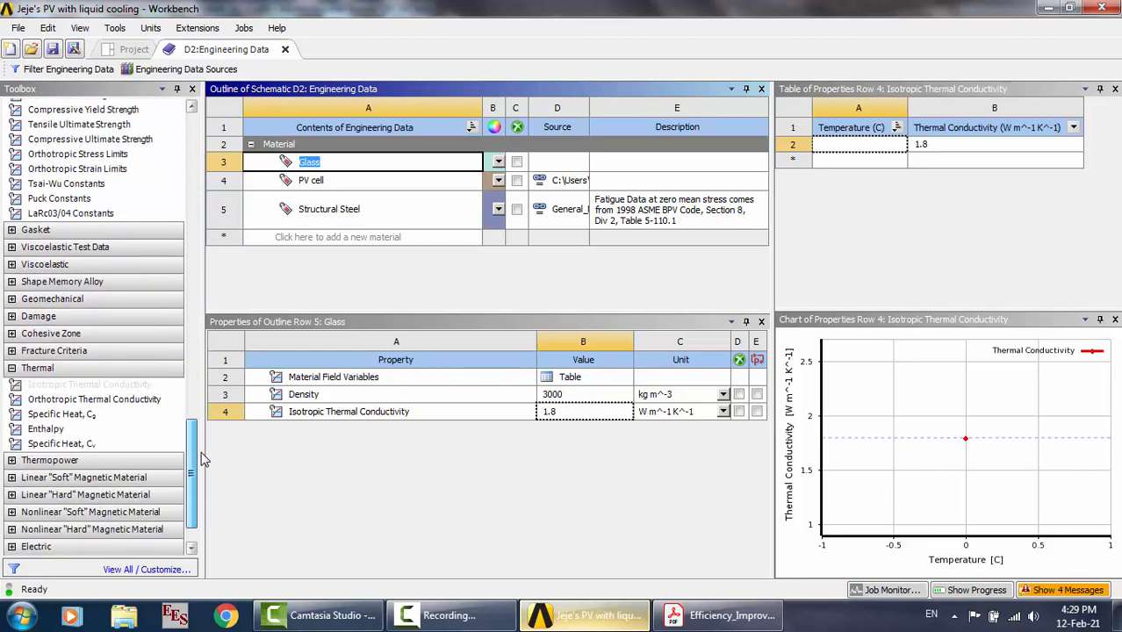
{"action": "left_click", "coordinate": [97, 417]}
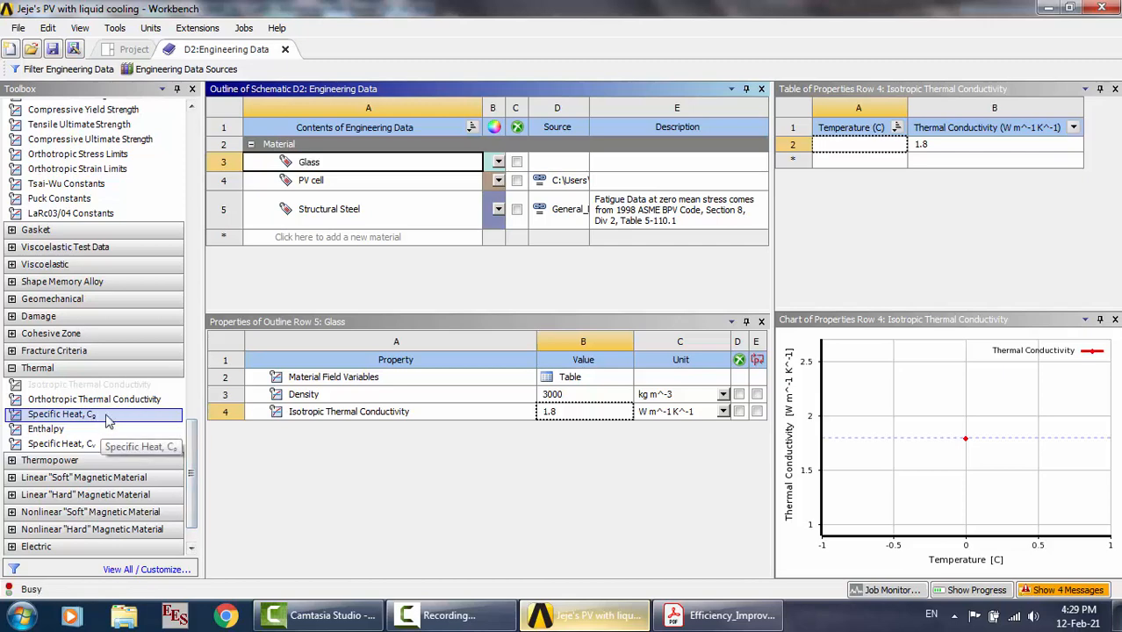
{"action": "left_click_drag", "start_coordinate": [104, 422], "coordinate": [369, 172]}
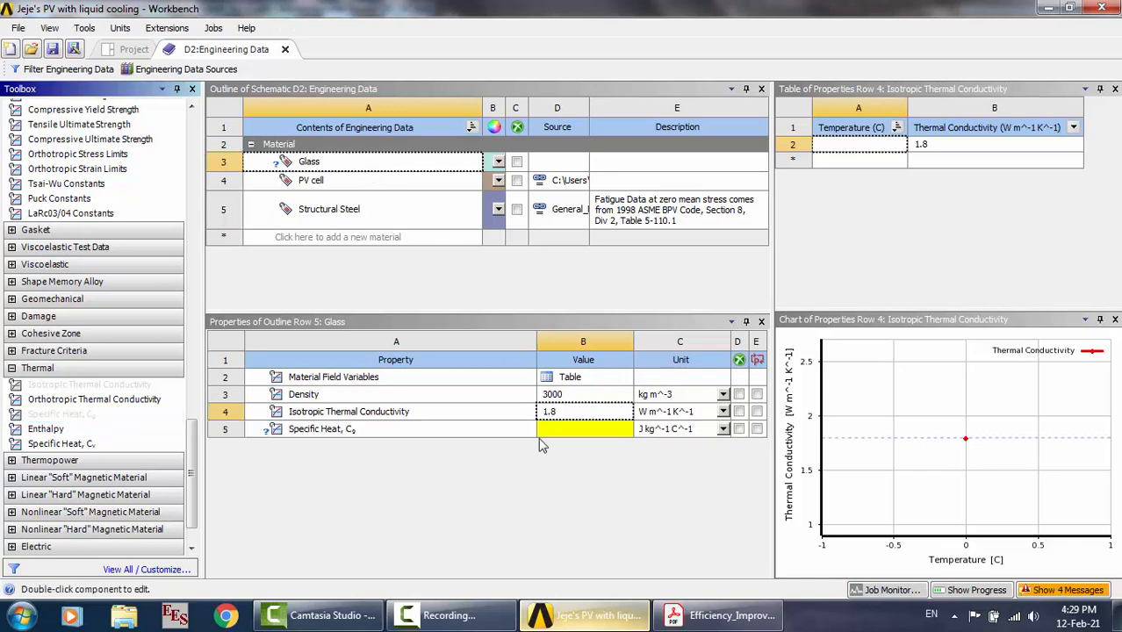
Look up the glass heat capacity in the PDF, set Glass's Specific Heat to 500 J kg^-1 K^-1, and recheck it against the table
{"action": "left_click", "coordinate": [584, 429]}
{"action": "left_click", "coordinate": [719, 615]}
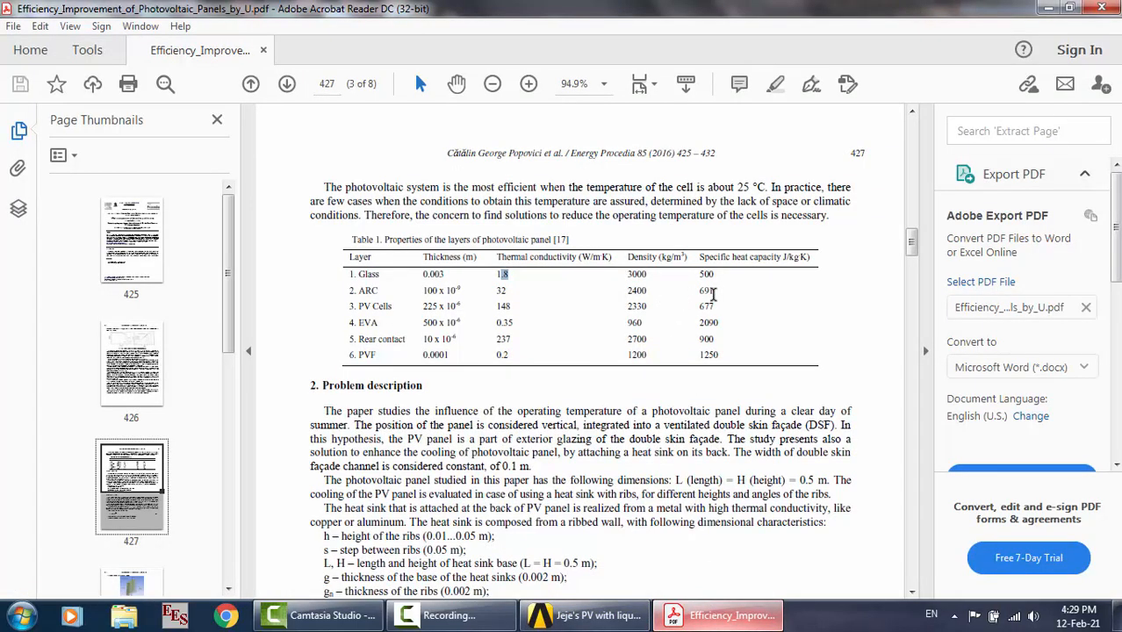
{"action": "left_click_drag", "start_coordinate": [720, 274], "coordinate": [703, 276]}
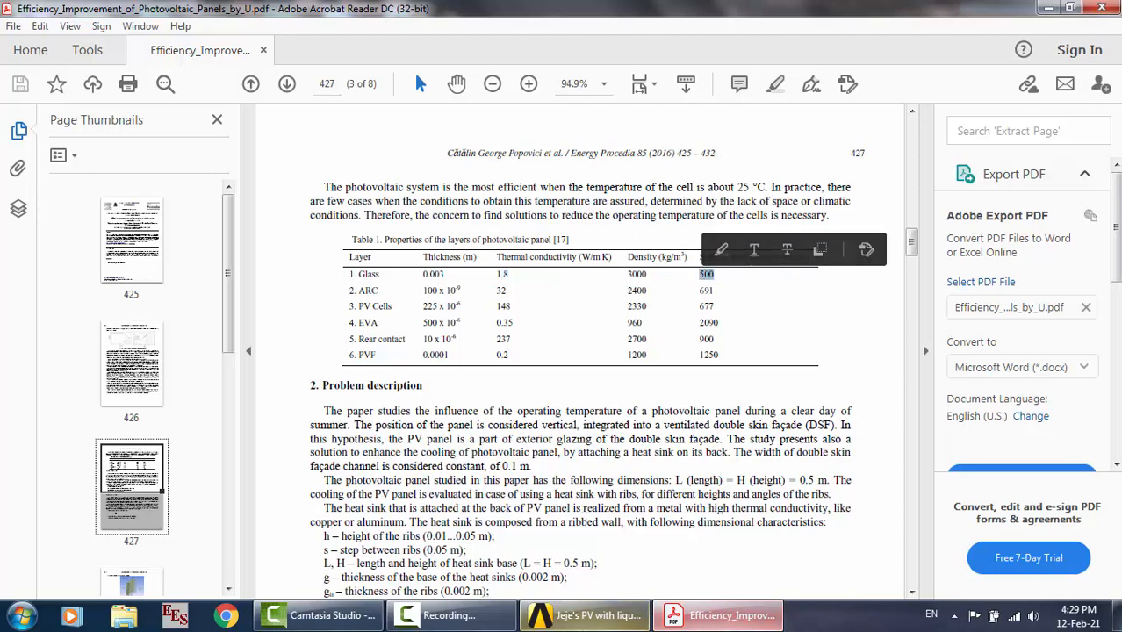
{"action": "left_click", "coordinate": [583, 615]}
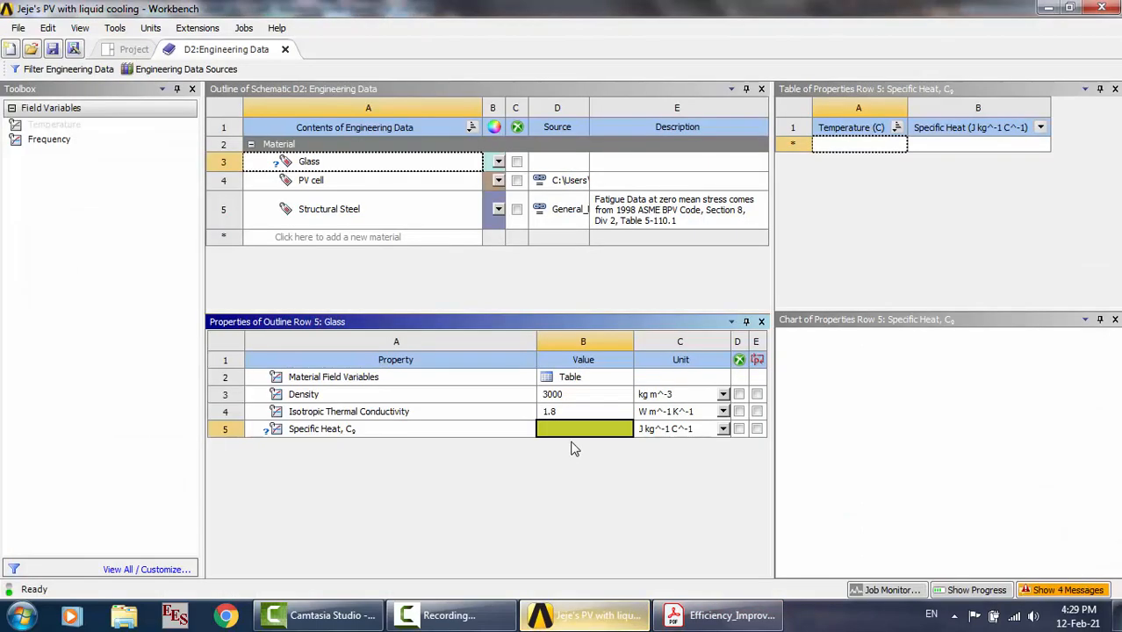
{"action": "type", "text": "500"}
{"action": "key", "text": "Return"}
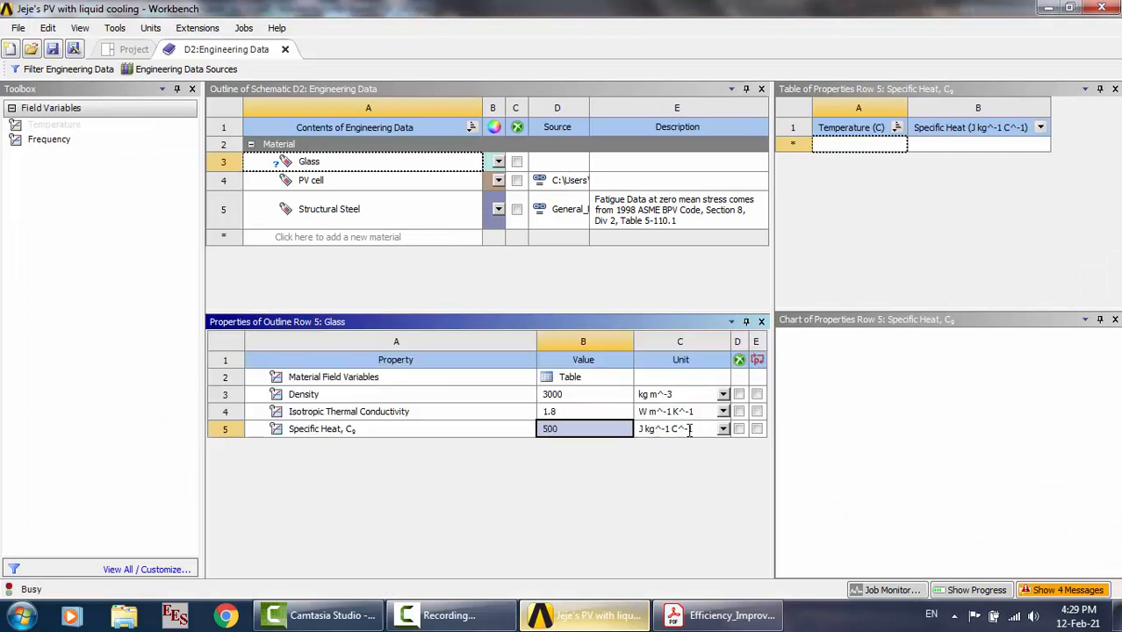
{"action": "left_click", "coordinate": [723, 429]}
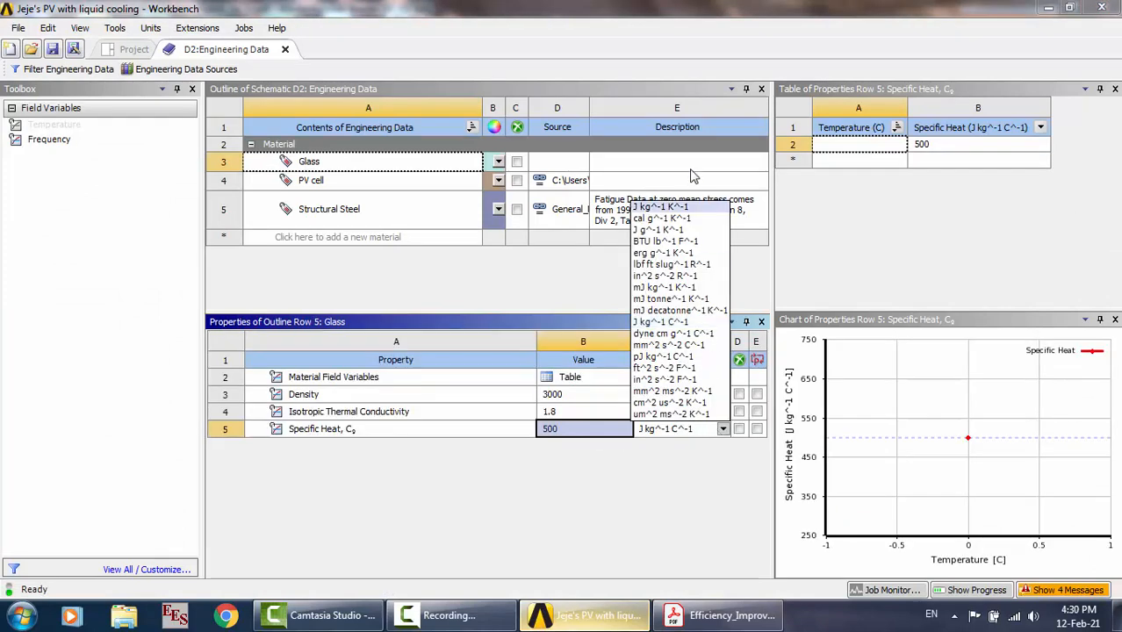
{"action": "left_click", "coordinate": [692, 207]}
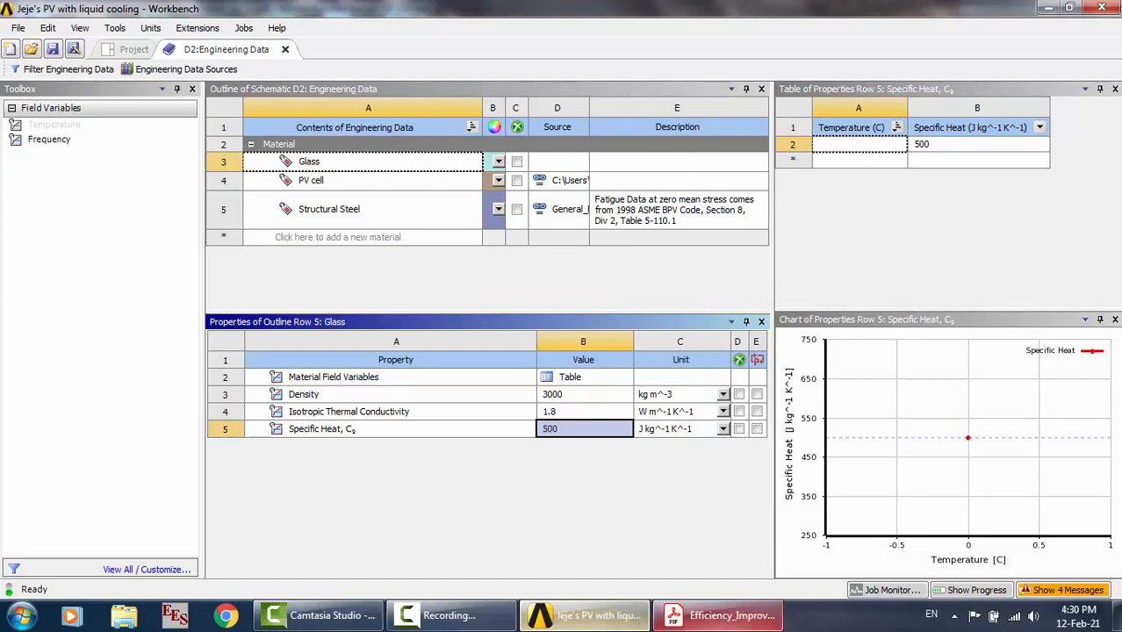
{"action": "left_click", "coordinate": [718, 615]}
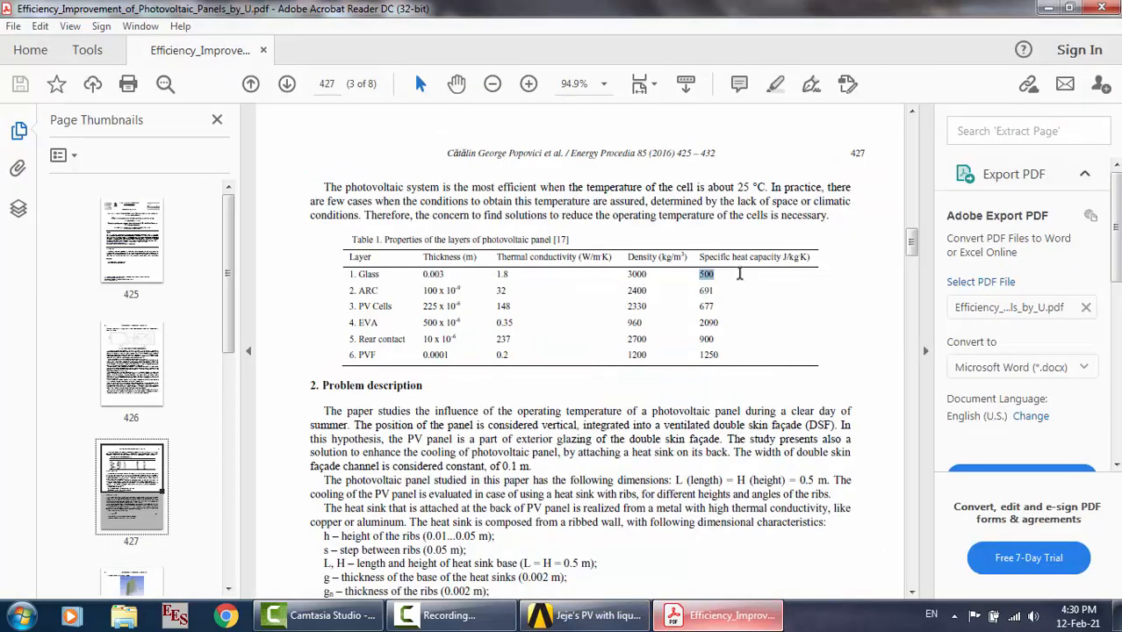
{"action": "left_click", "coordinate": [584, 615]}
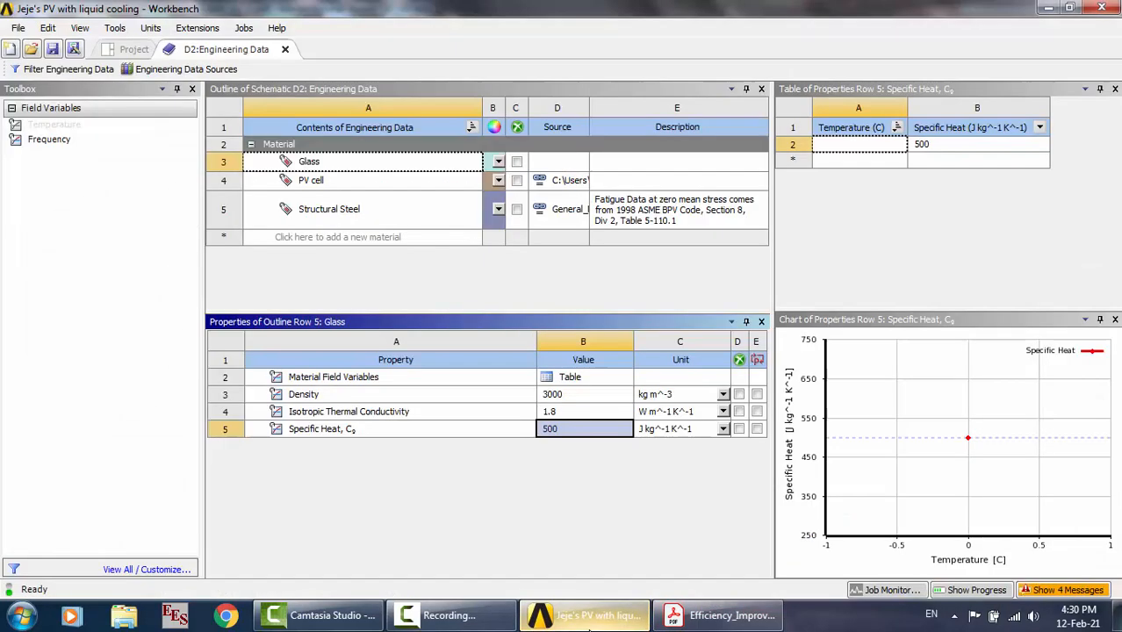
Close Engineering Data and open system D's Model in Mechanical, accepting the re-read of upstream data
{"action": "left_click", "coordinate": [286, 50]}
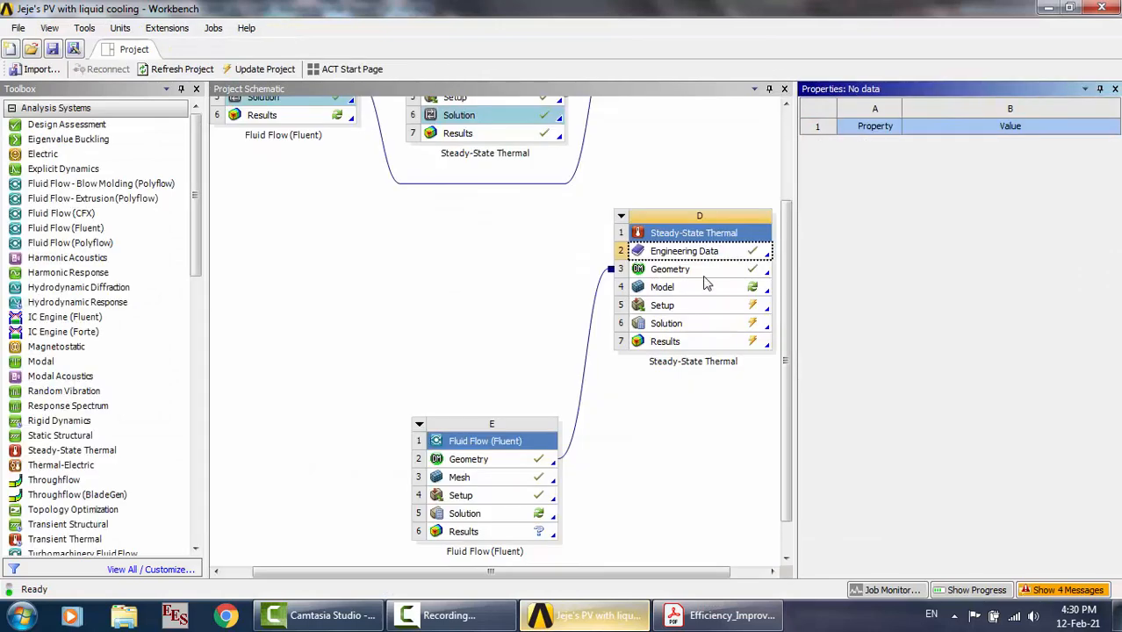
{"action": "double_click", "coordinate": [710, 293]}
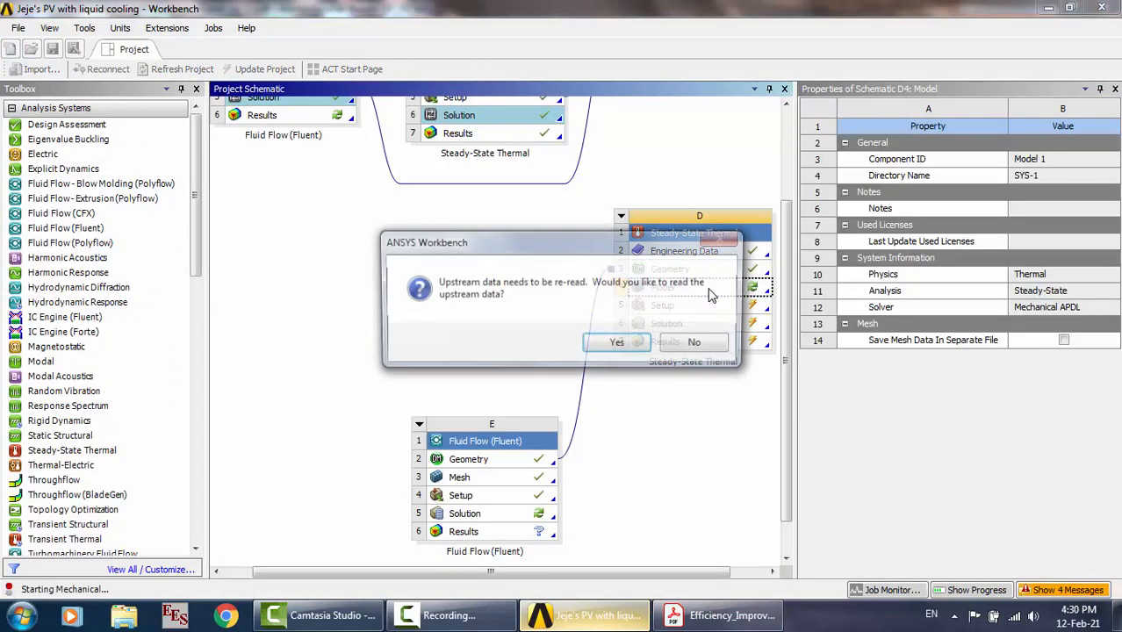
{"action": "left_click", "coordinate": [620, 345]}
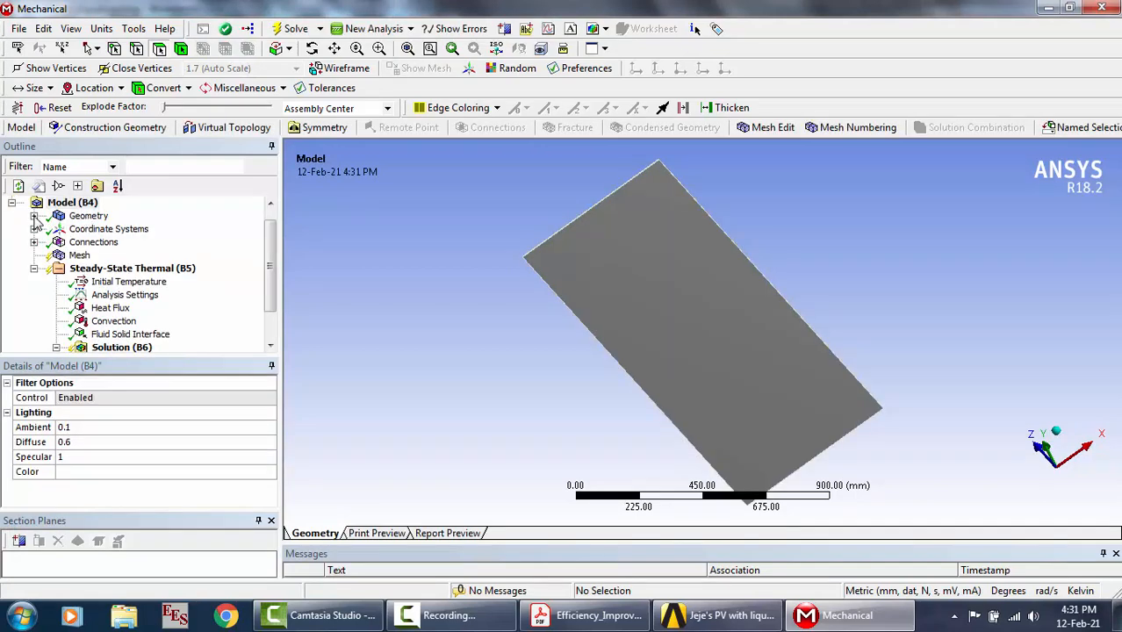
Check the materials of the geometry bodies and assign the Glass material to the Glass body
{"action": "left_click", "coordinate": [34, 217]}
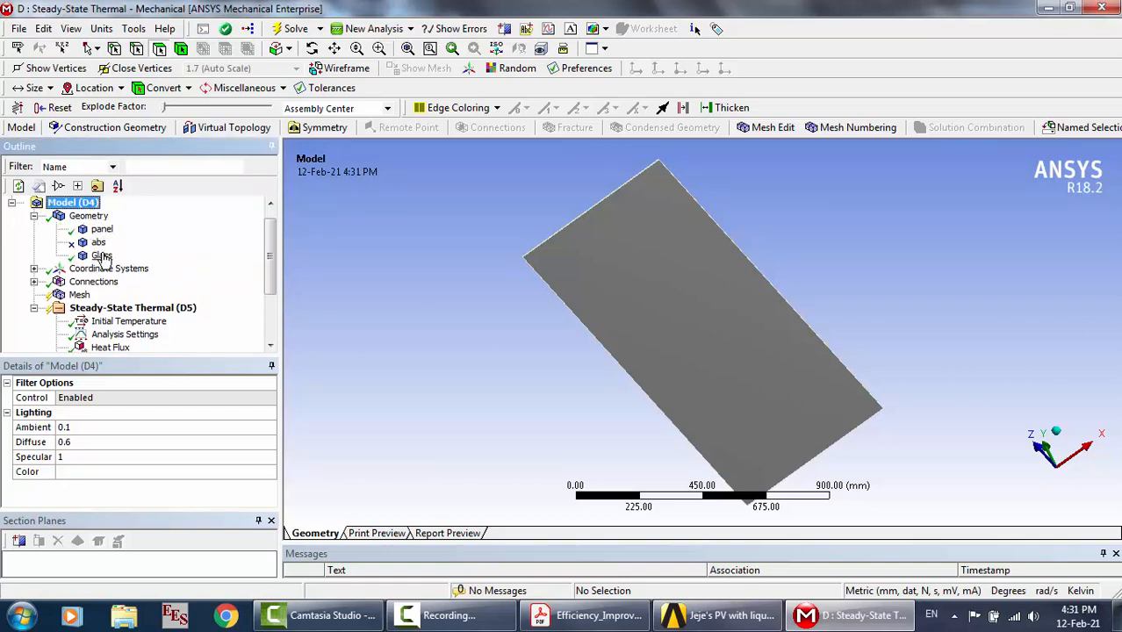
{"action": "left_click", "coordinate": [101, 255]}
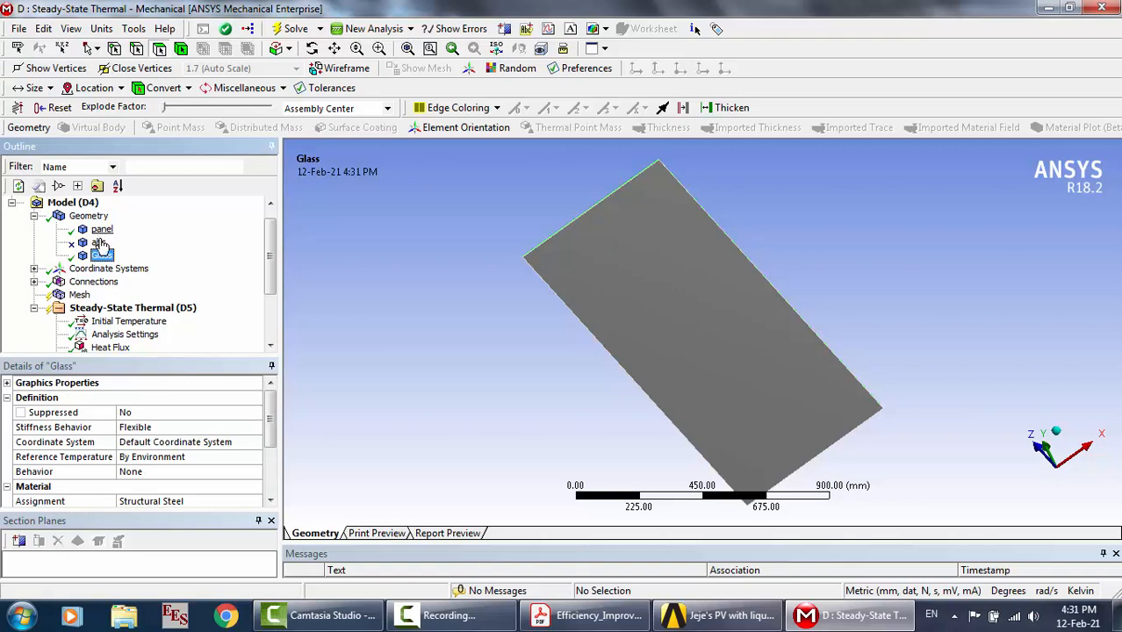
{"action": "left_click", "coordinate": [97, 242]}
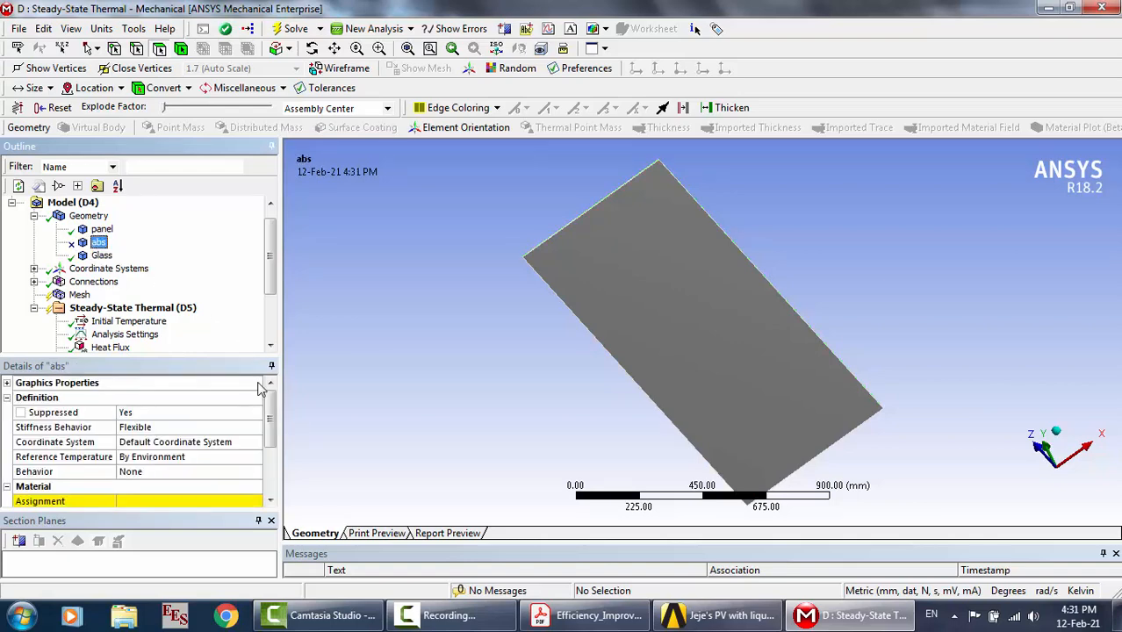
{"action": "left_click", "coordinate": [103, 230]}
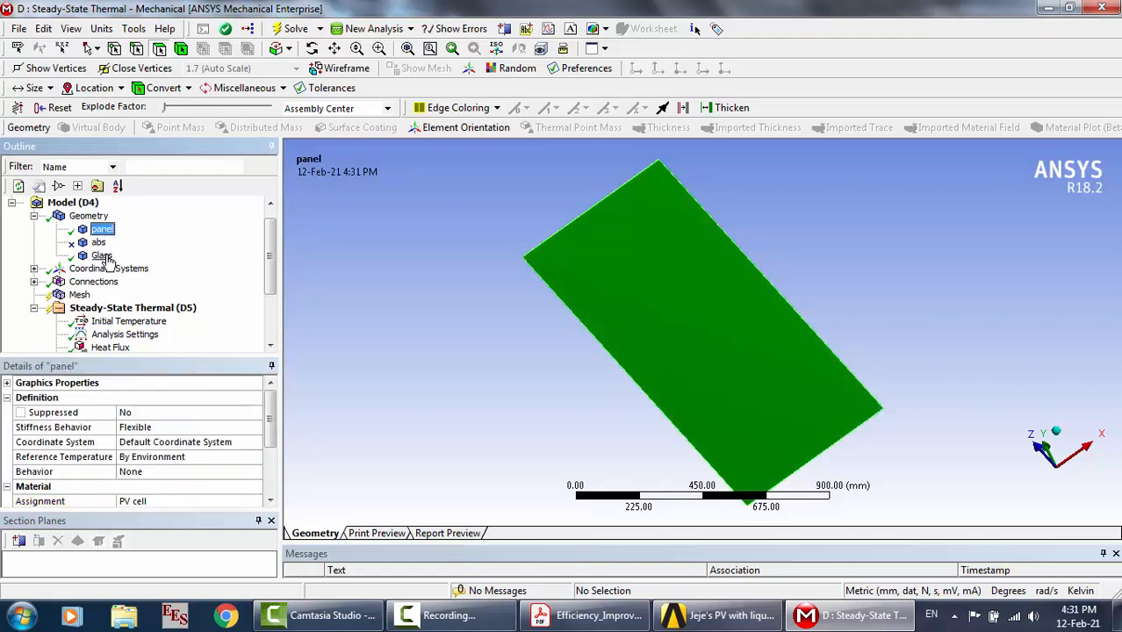
{"action": "left_click", "coordinate": [102, 255]}
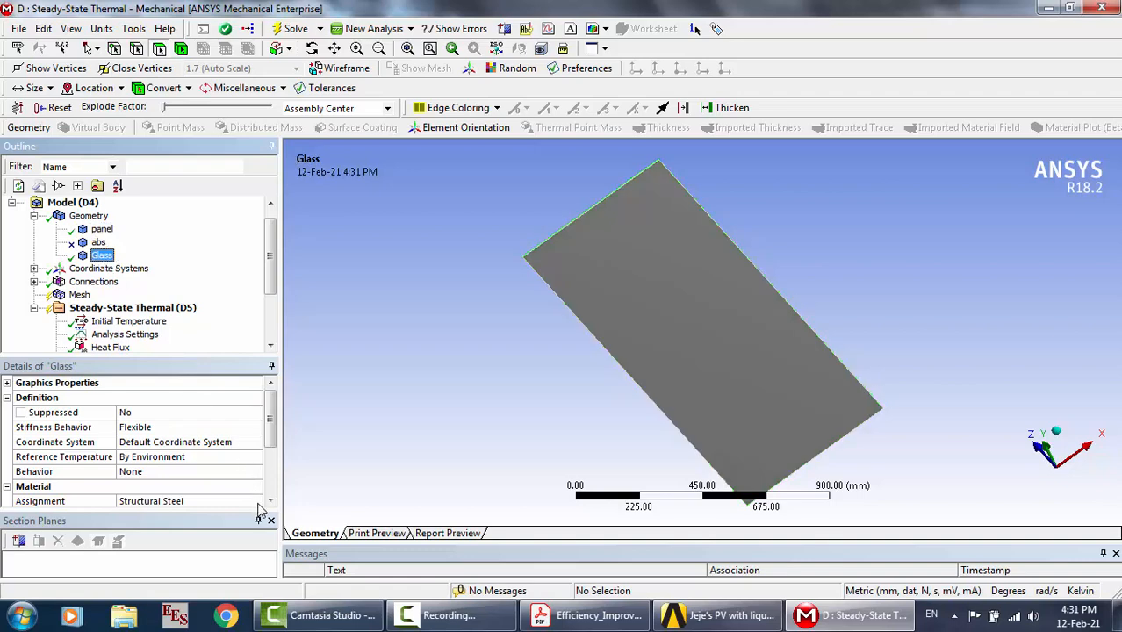
{"action": "left_click", "coordinate": [261, 505]}
{"action": "left_click", "coordinate": [256, 502]}
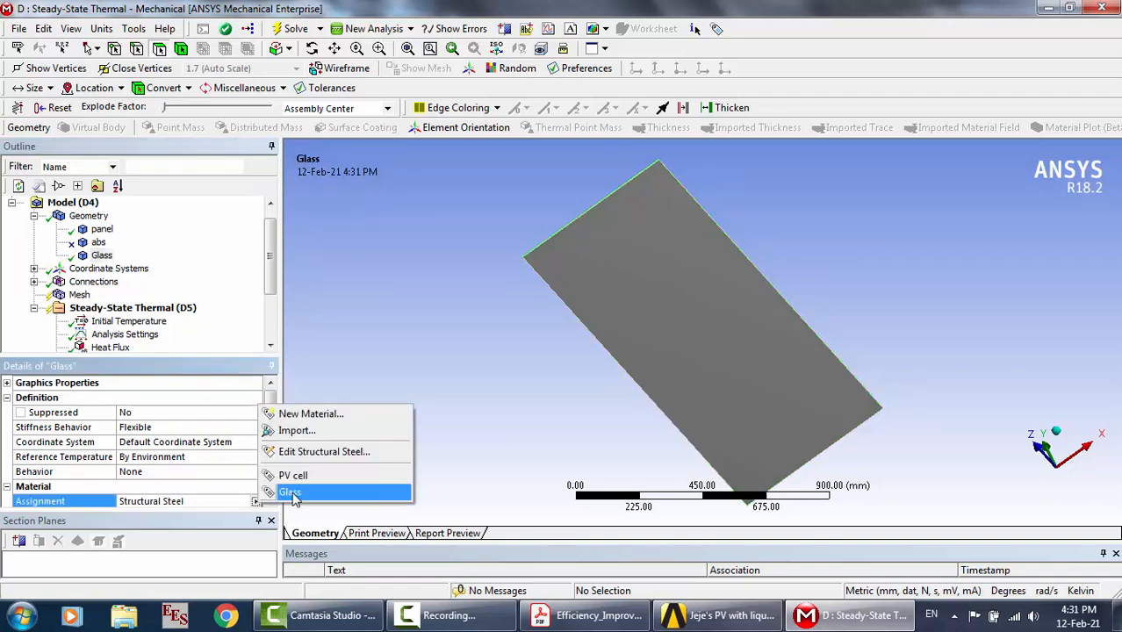
{"action": "left_click", "coordinate": [285, 492]}
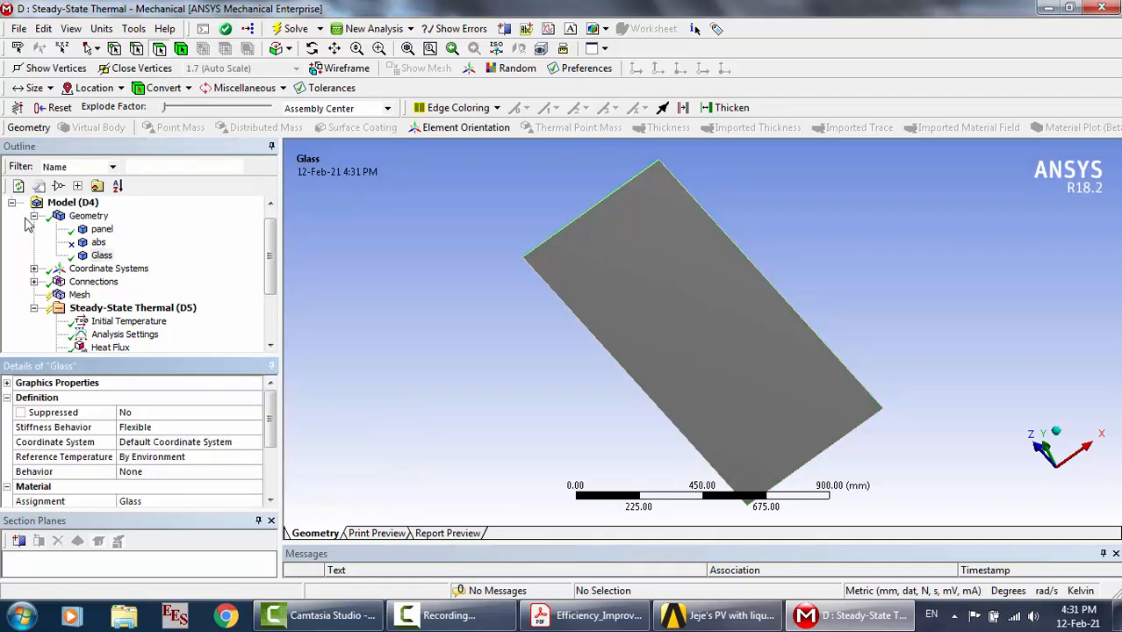
Update the mesh of the panel and glass model and inspect it from another angle
{"action": "left_click", "coordinate": [33, 216]}
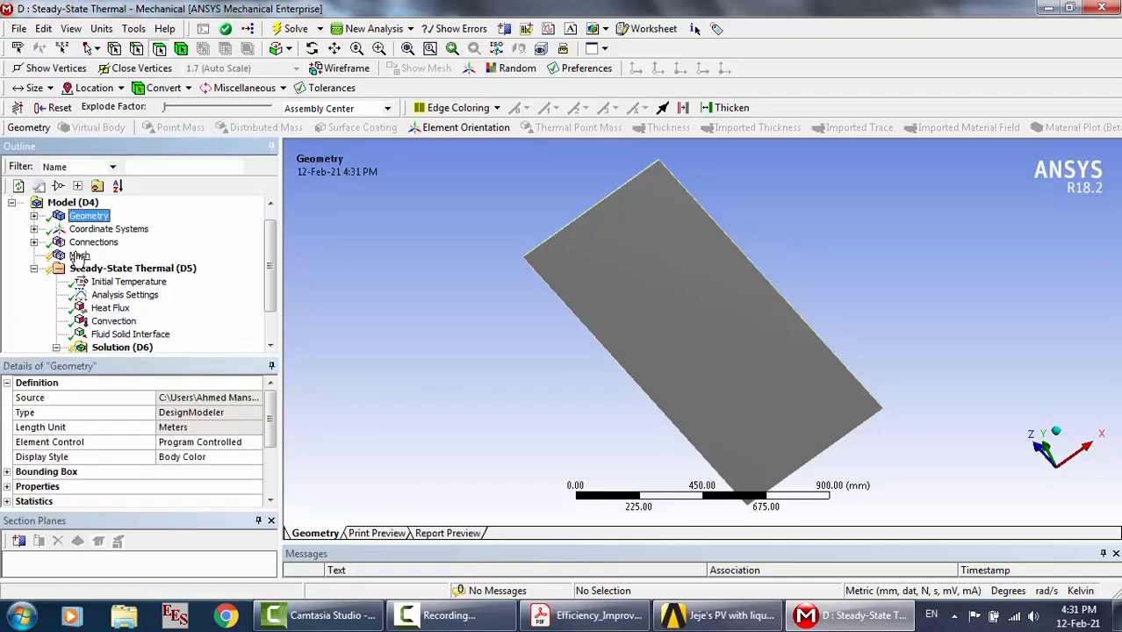
{"action": "left_click", "coordinate": [80, 256]}
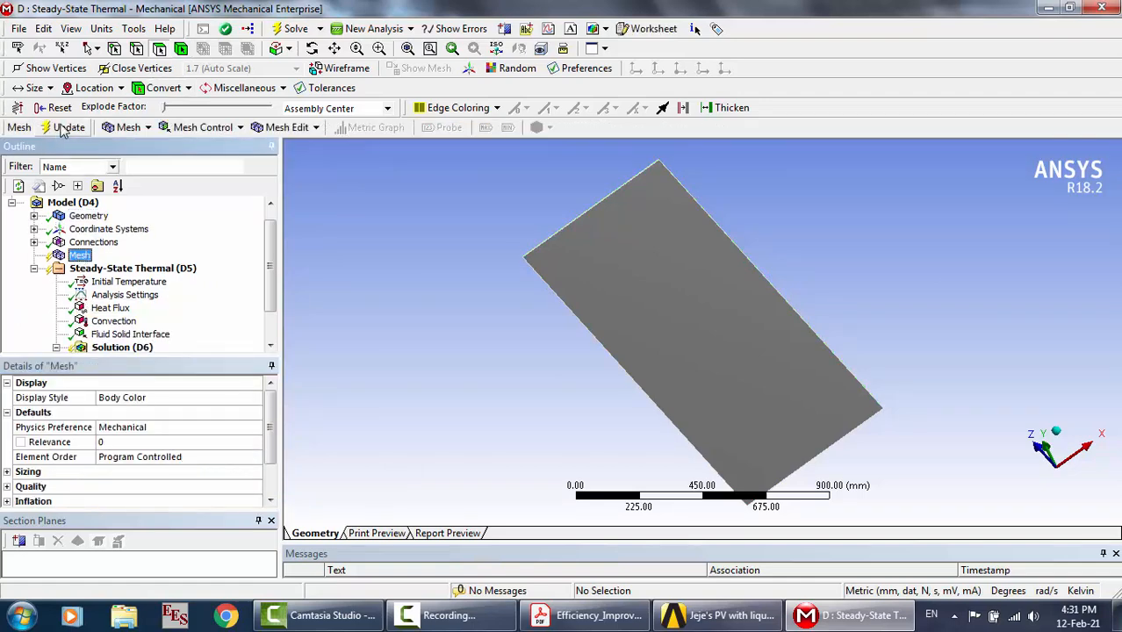
{"action": "left_click", "coordinate": [63, 129]}
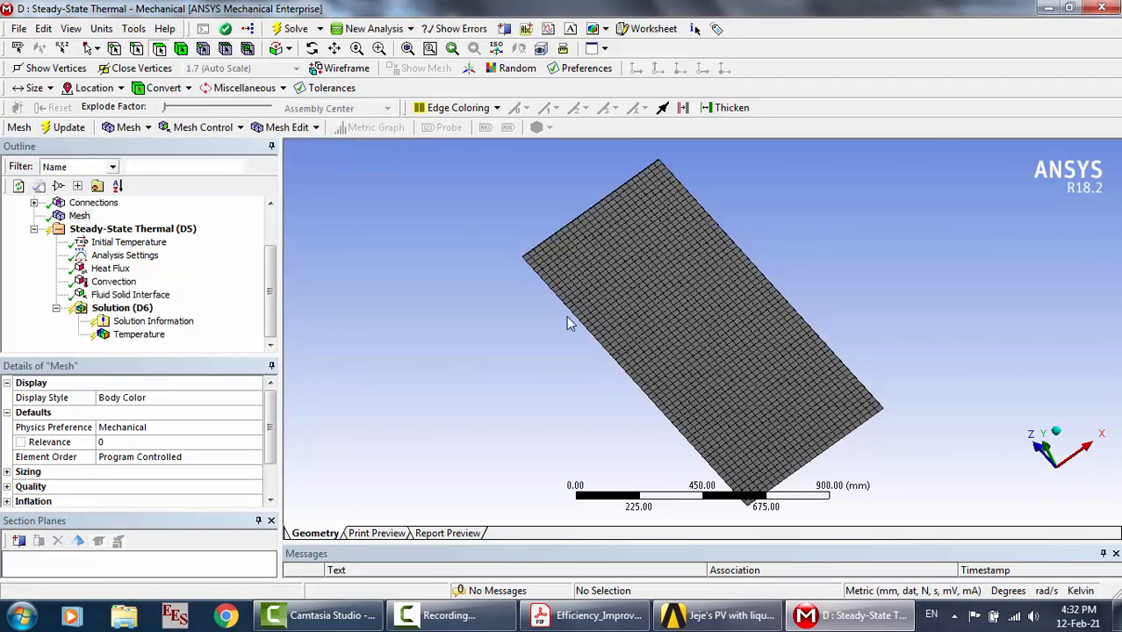
{"action": "left_click", "coordinate": [313, 48]}
{"action": "left_click_drag", "start_coordinate": [644, 277], "coordinate": [629, 369]}
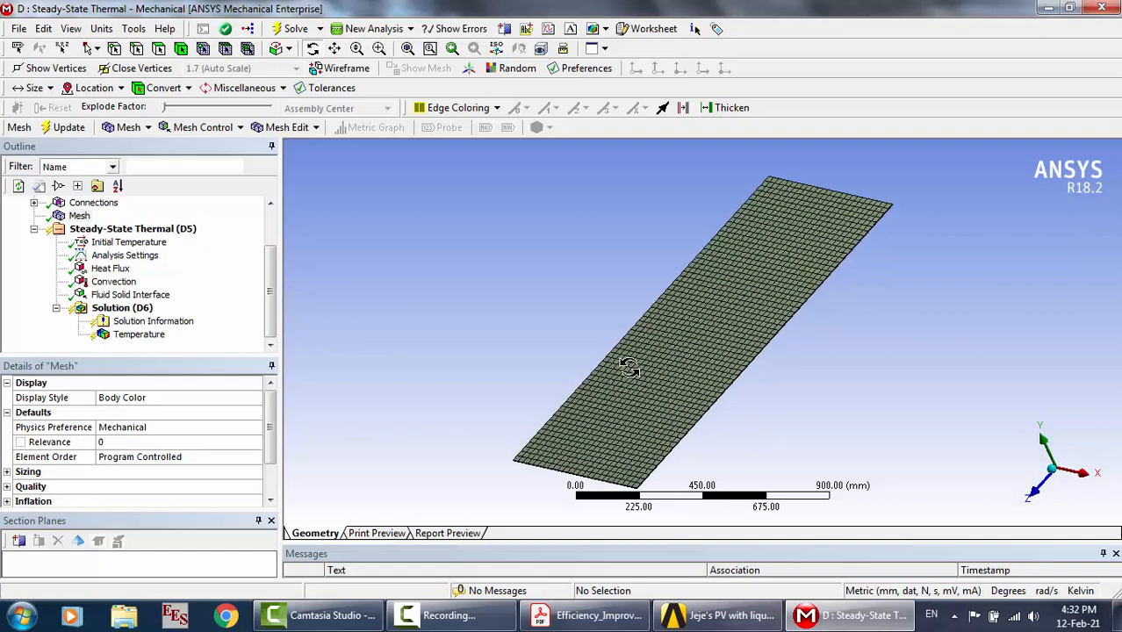
Switch the units to Metric (m, kg, N, s, V, A) while reviewing the Heat Flux, Convection and Fluid Solid Interface loads
{"action": "left_click", "coordinate": [124, 270]}
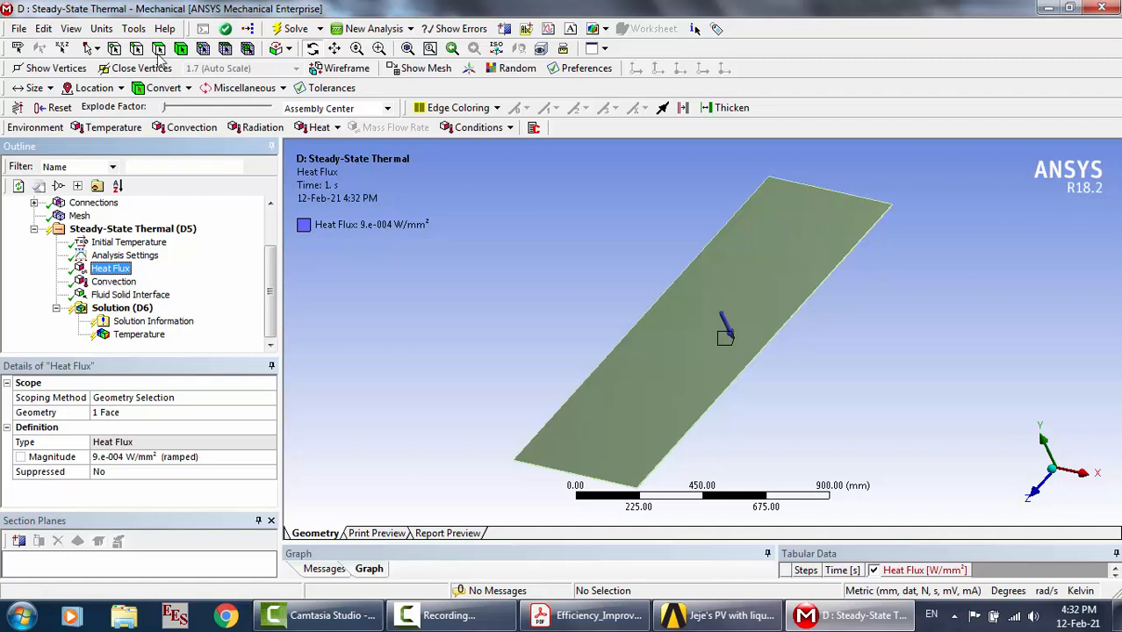
{"action": "left_click", "coordinate": [101, 28]}
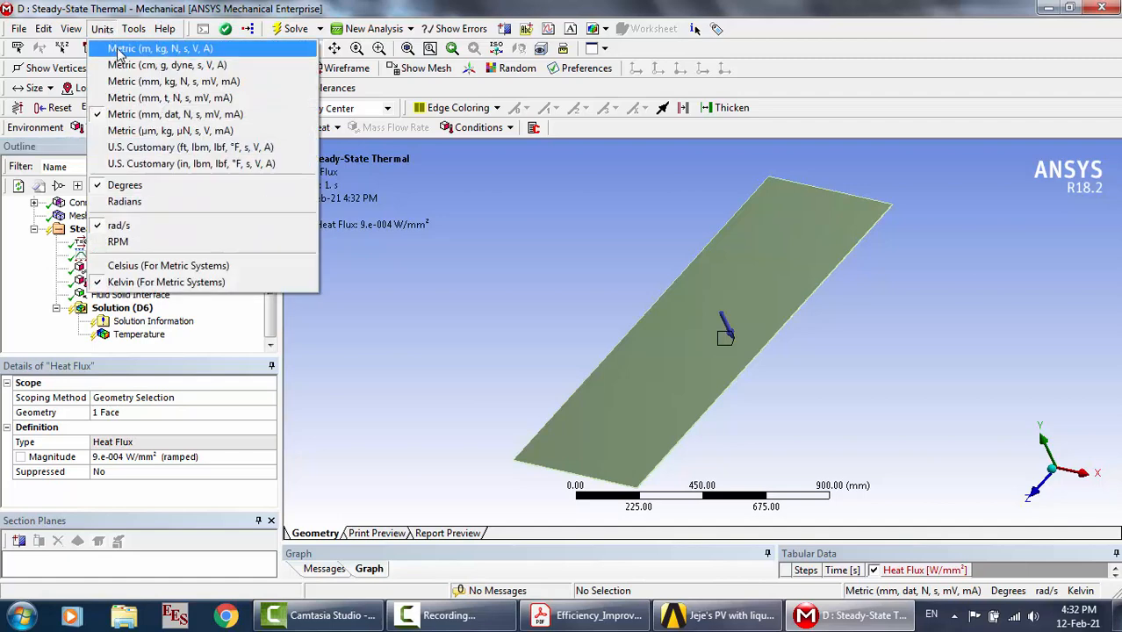
{"action": "left_click", "coordinate": [118, 49]}
{"action": "left_click", "coordinate": [114, 282]}
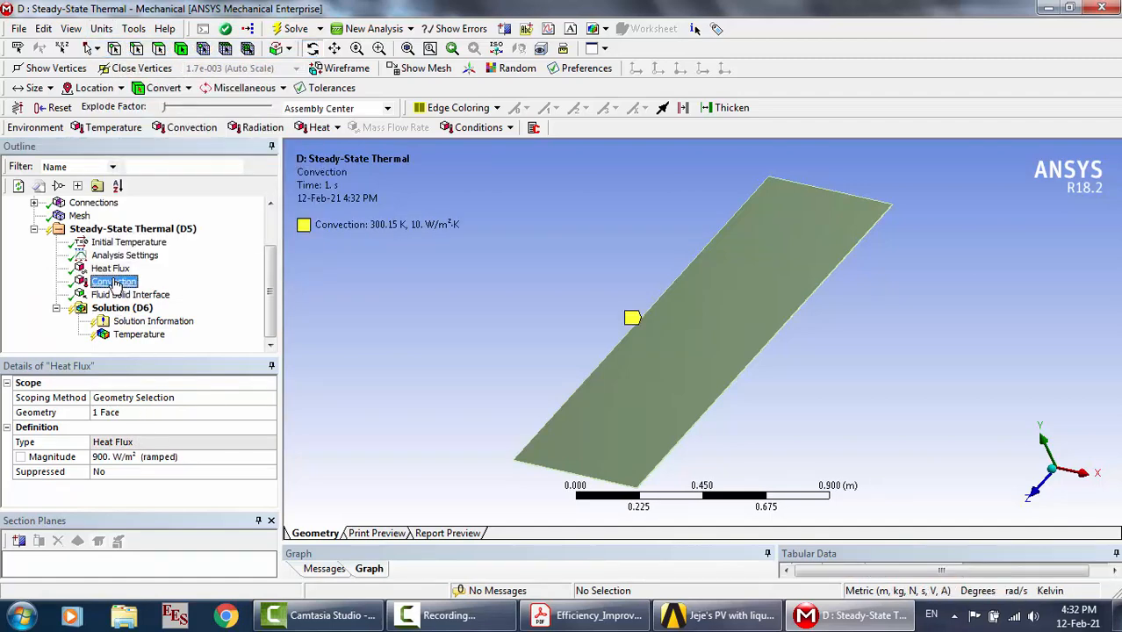
{"action": "left_click", "coordinate": [115, 295]}
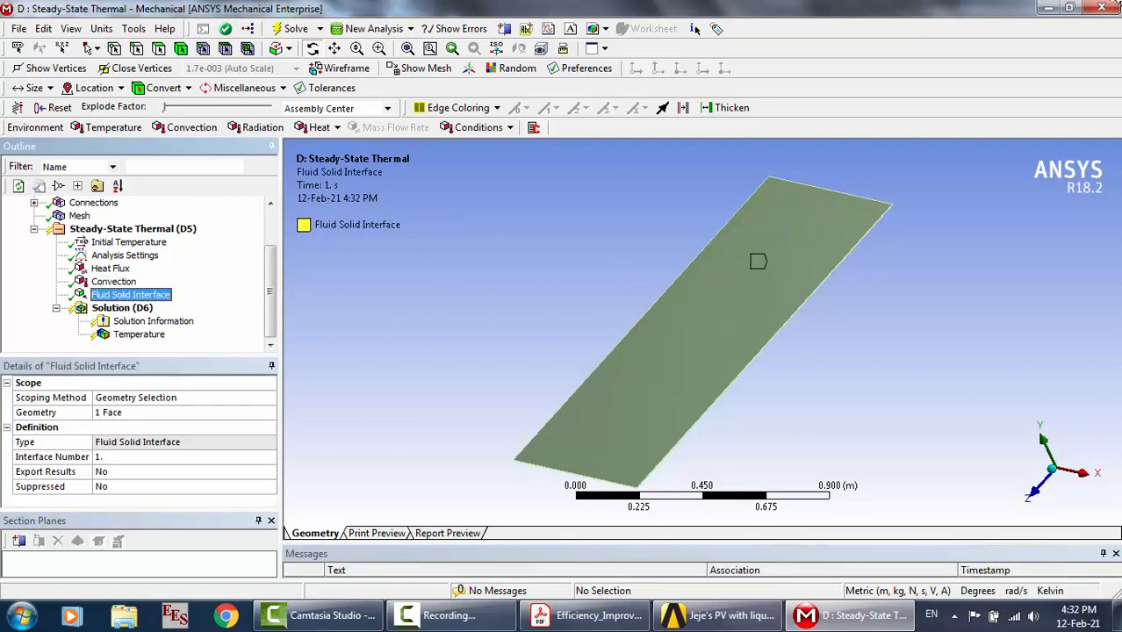
Rescope the Convection load to all 12 faces of the panel and glass bodies
{"action": "left_click_drag", "start_coordinate": [844, 222], "coordinate": [759, 228]}
{"action": "scroll", "coordinate": [716, 203], "scroll_direction": "up", "scroll_amount": 2}
{"action": "scroll", "coordinate": [716, 203], "scroll_direction": "up", "scroll_amount": 1}
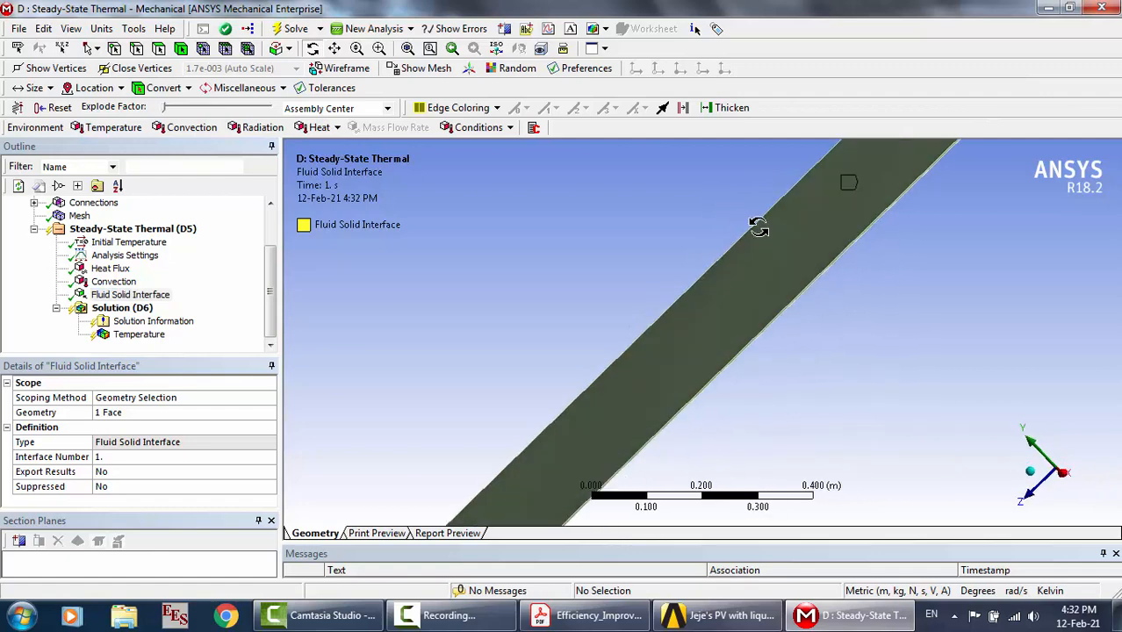
{"action": "scroll", "coordinate": [759, 228], "scroll_direction": "up", "scroll_amount": 4}
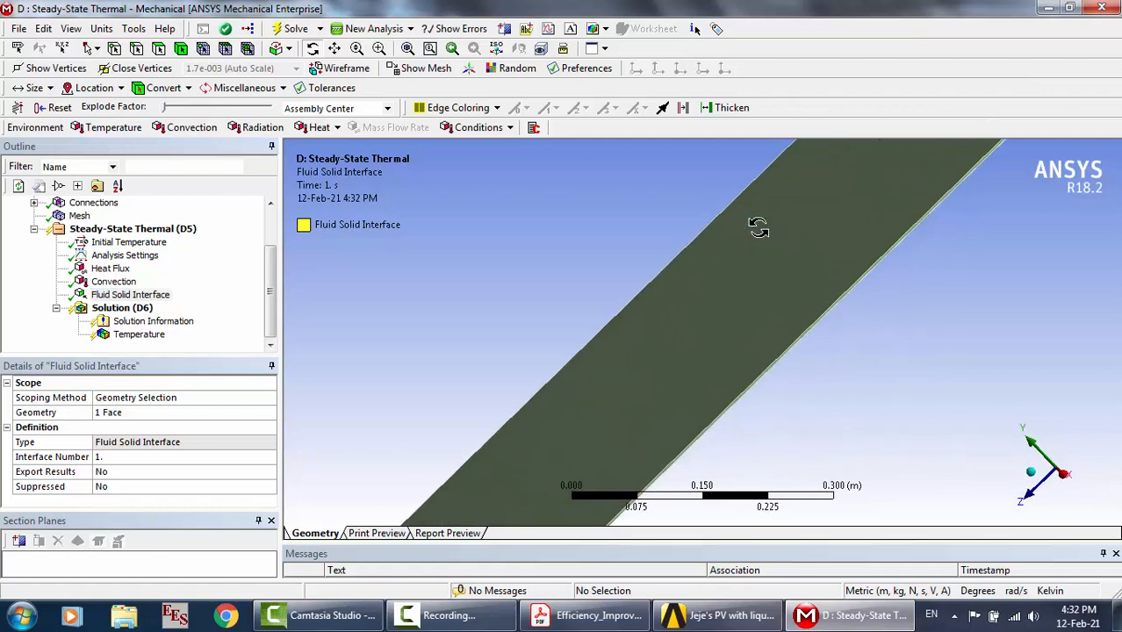
{"action": "left_click", "coordinate": [115, 281]}
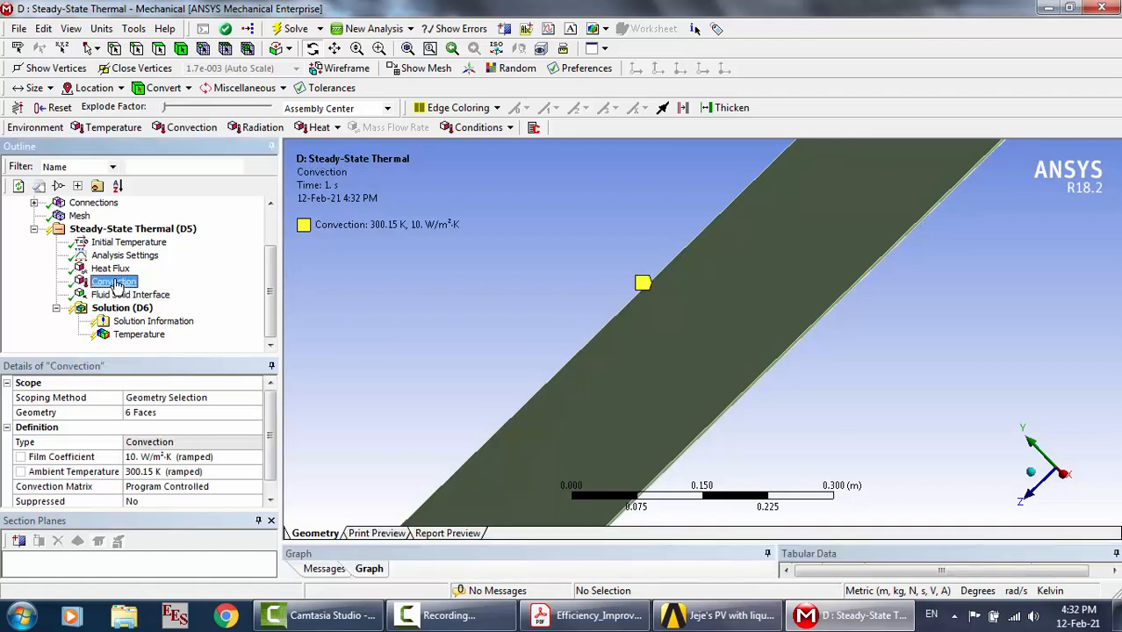
{"action": "left_click", "coordinate": [159, 413]}
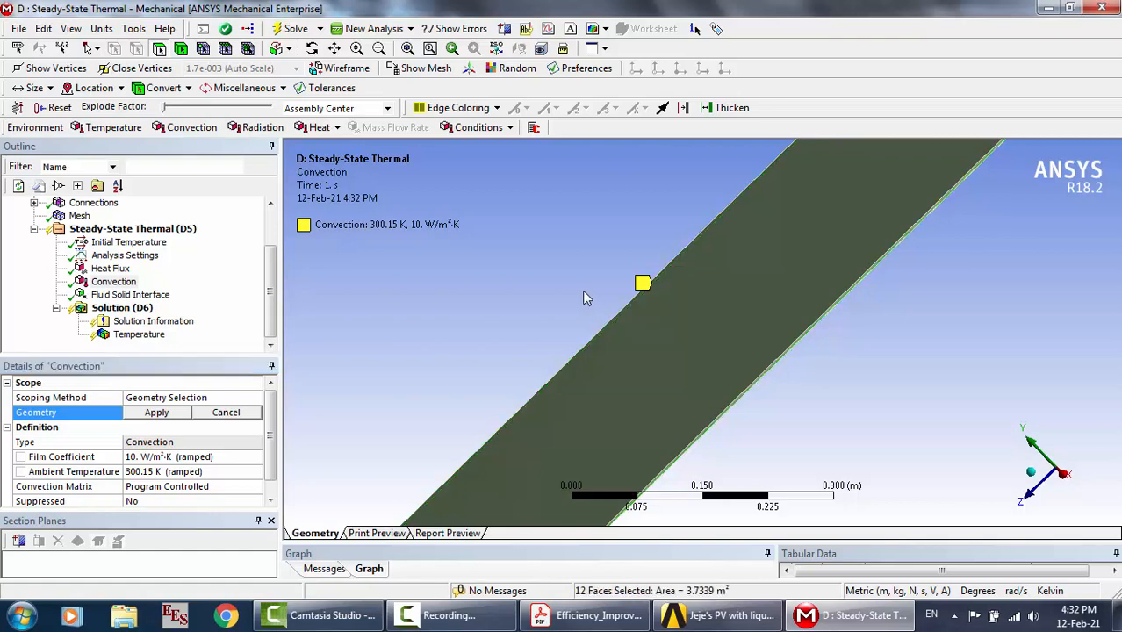
{"action": "key", "text": "ctrl+a"}
{"action": "left_click", "coordinate": [157, 413]}
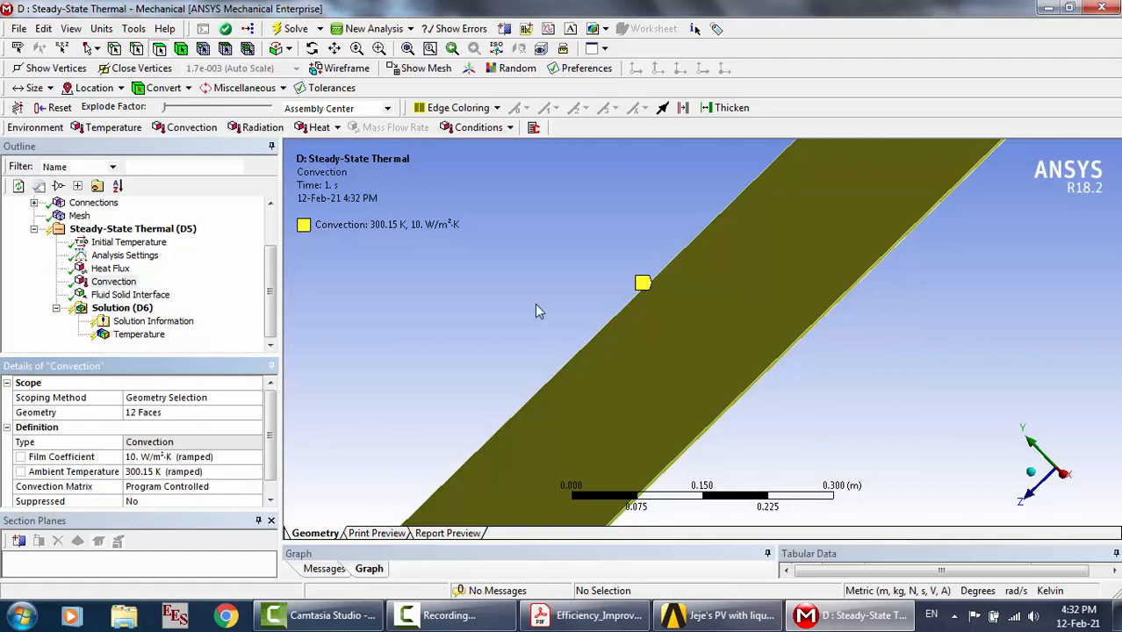
Rescope the Heat Flux load to the glass layer's large outer face
{"action": "left_click", "coordinate": [113, 272]}
{"action": "left_click", "coordinate": [138, 413]}
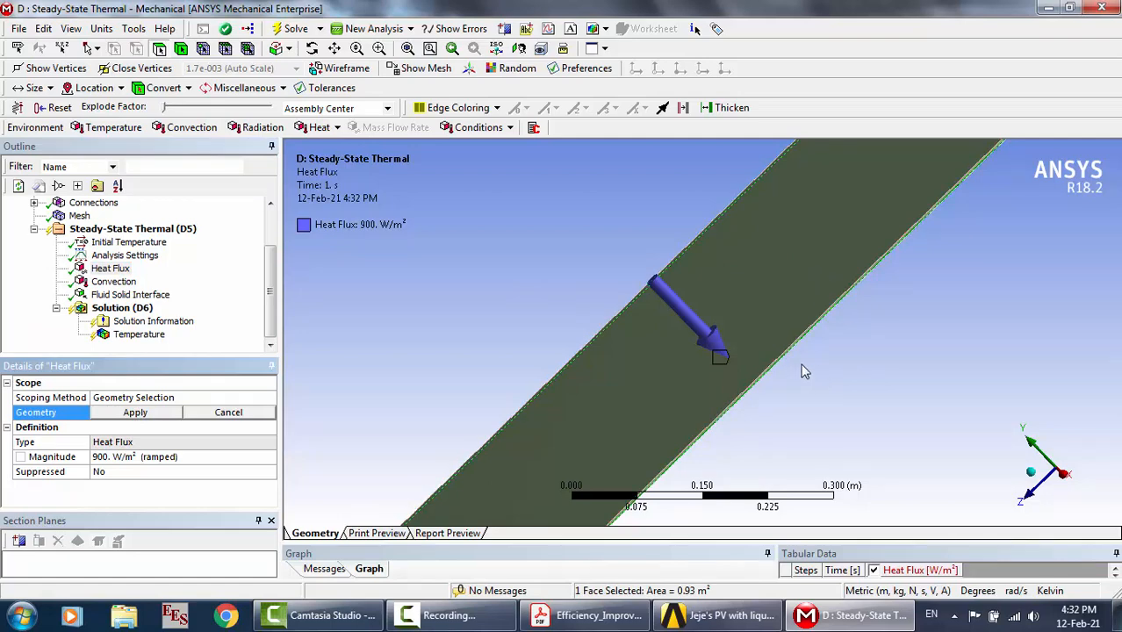
{"action": "left_click", "coordinate": [727, 268]}
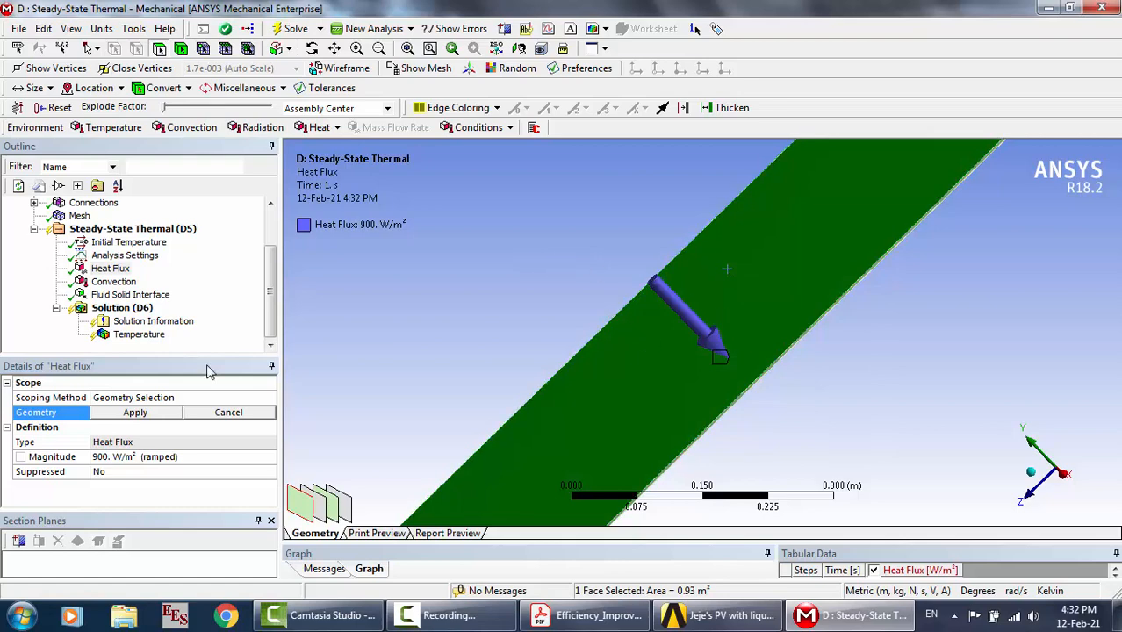
{"action": "left_click", "coordinate": [129, 414]}
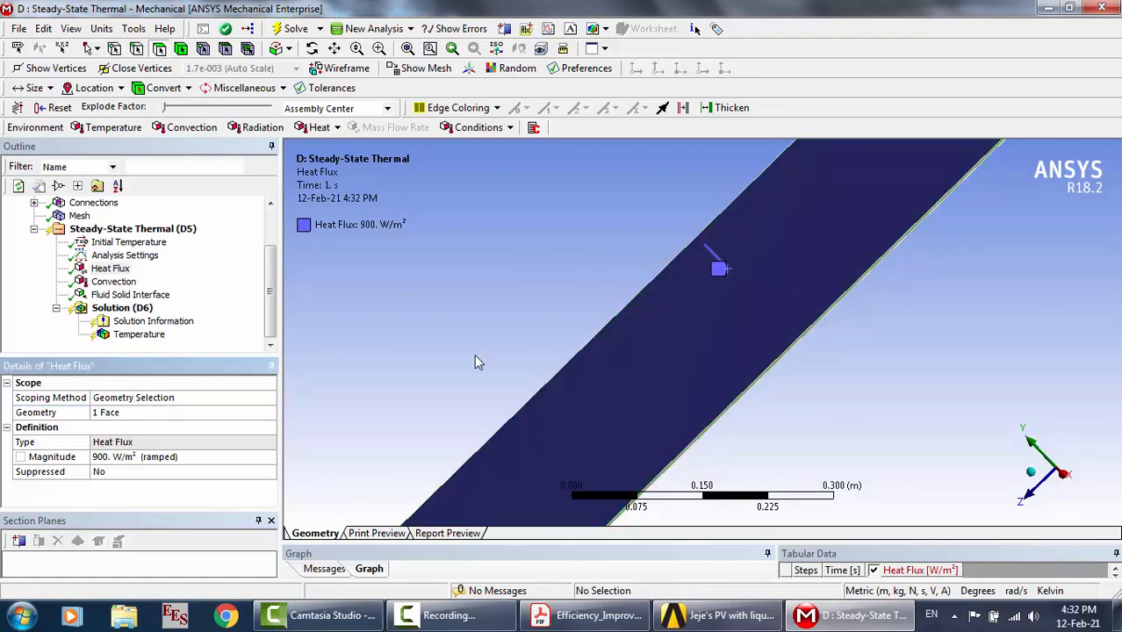
Examine the Heat Flux arrow and the stacked layers up close in a side view along the X axis
{"action": "left_click", "coordinate": [113, 270]}
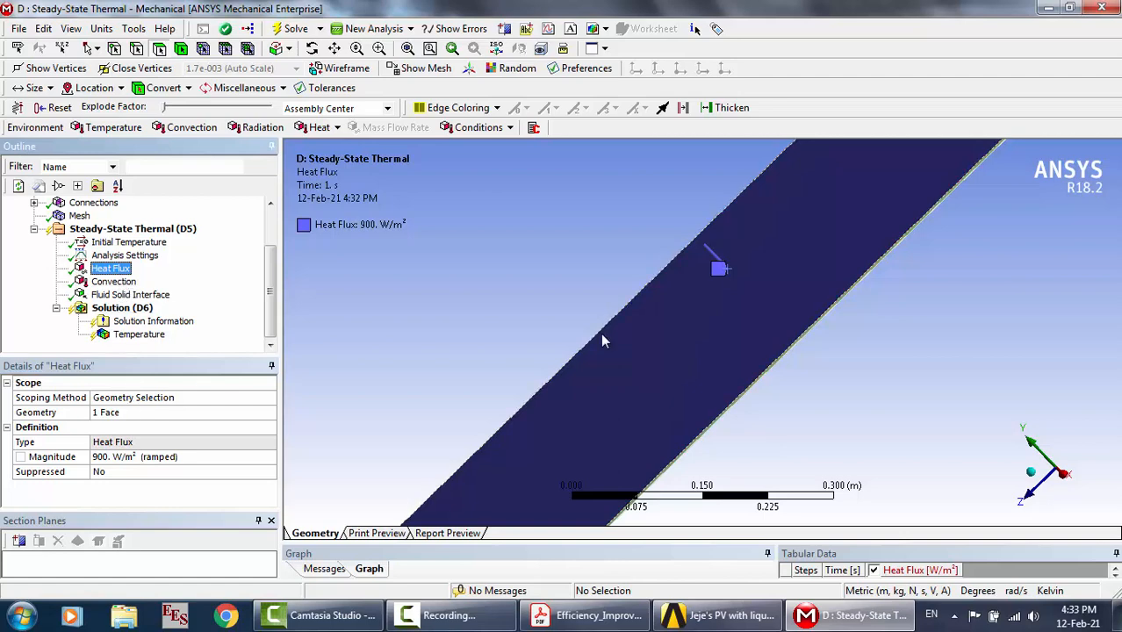
{"action": "left_click", "coordinate": [1065, 476]}
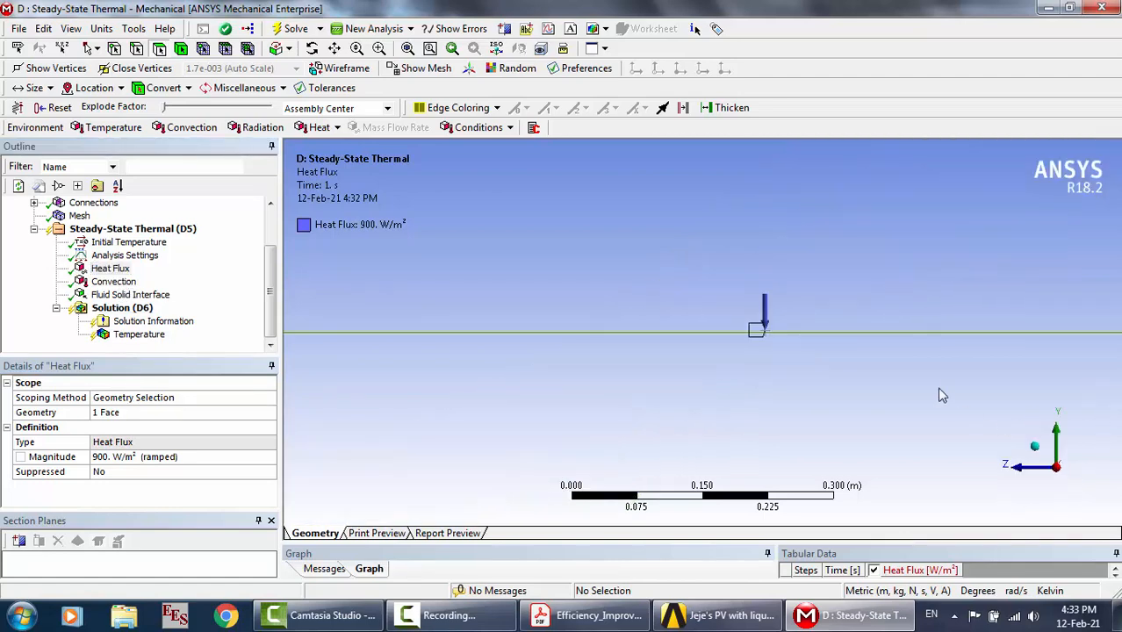
{"action": "scroll", "coordinate": [922, 365], "scroll_direction": "up", "scroll_amount": 6}
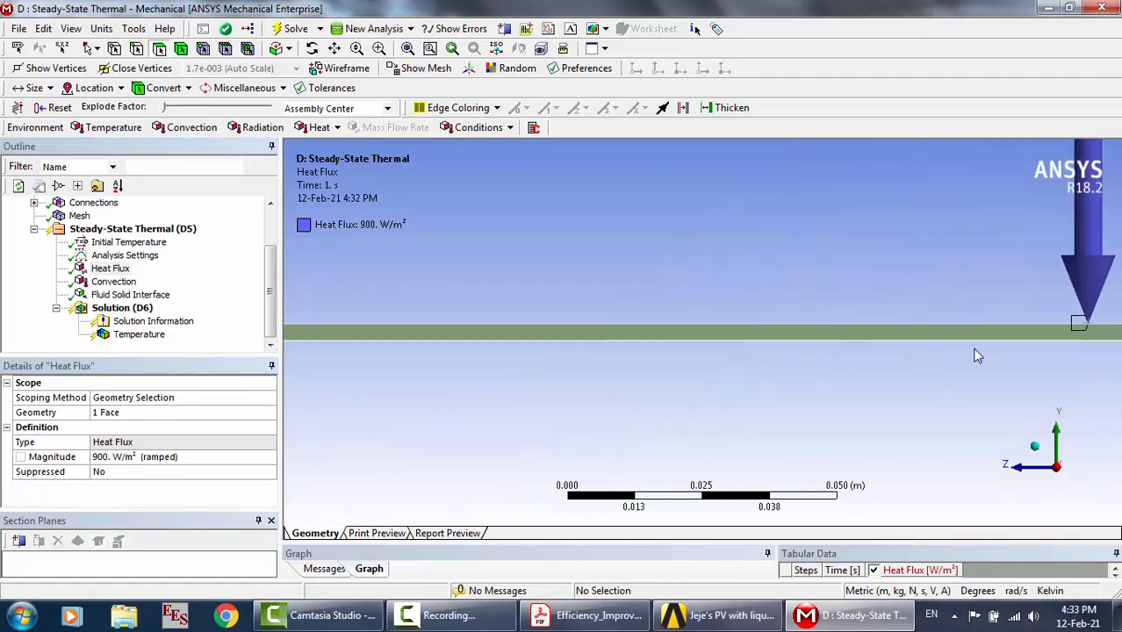
{"action": "scroll", "coordinate": [1099, 327], "scroll_direction": "up", "scroll_amount": 1}
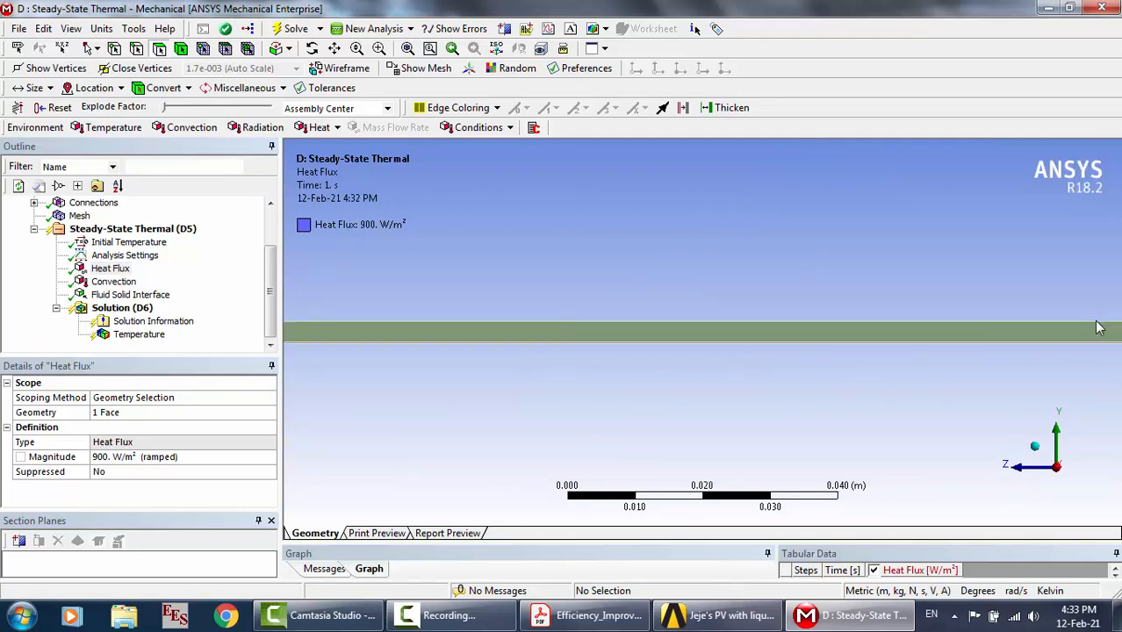
{"action": "left_click", "coordinate": [379, 50]}
{"action": "scroll", "coordinate": [714, 281], "scroll_direction": "down", "scroll_amount": 2}
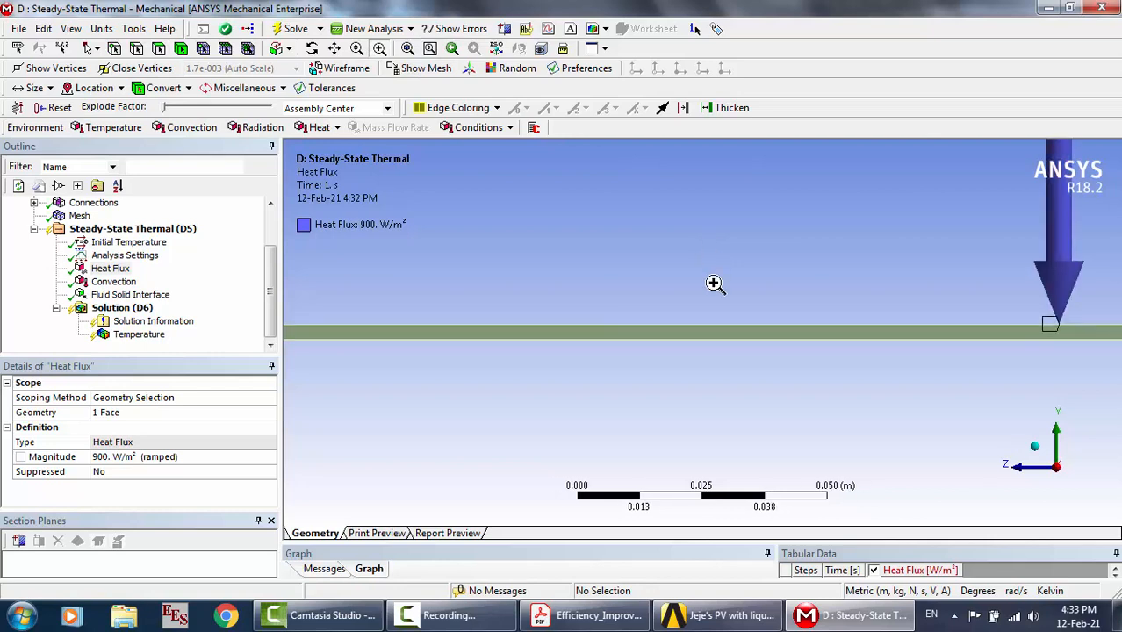
{"action": "left_click_drag", "start_coordinate": [889, 290], "coordinate": [1107, 391]}
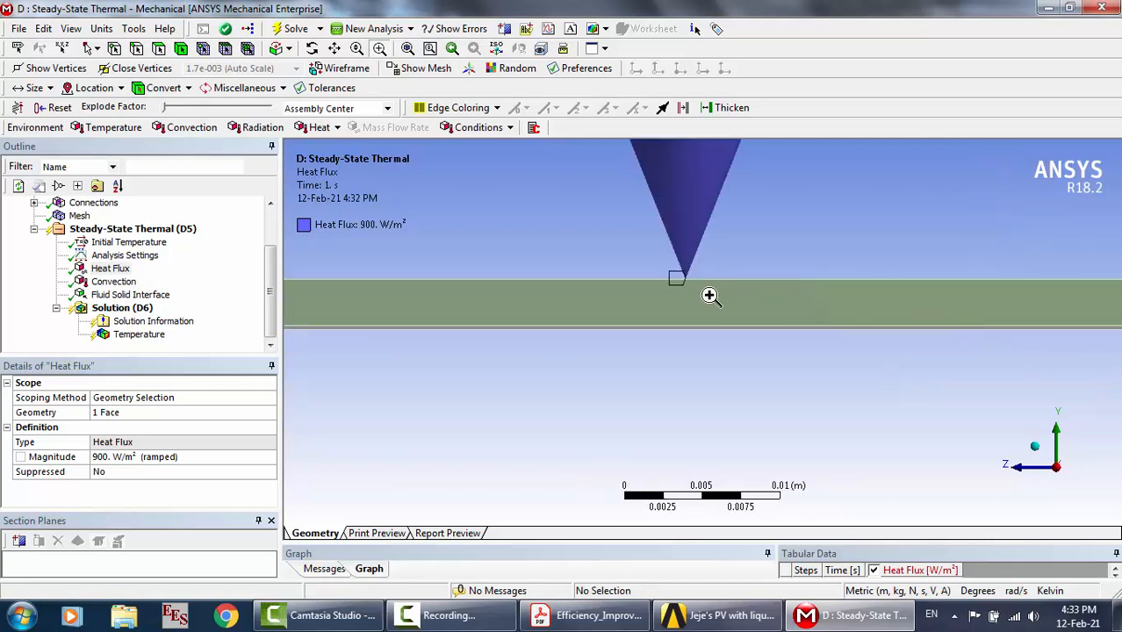
{"action": "left_click_drag", "start_coordinate": [625, 247], "coordinate": [747, 318]}
{"action": "scroll", "coordinate": [748, 317], "scroll_direction": "up", "scroll_amount": 10}
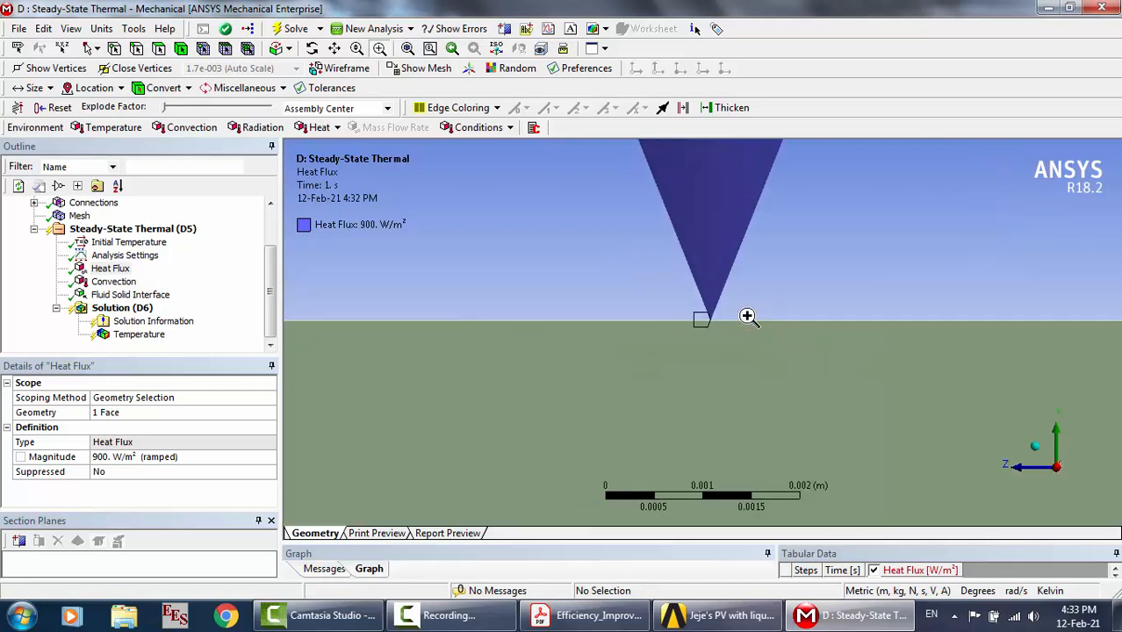
{"action": "scroll", "coordinate": [747, 317], "scroll_direction": "down", "scroll_amount": 3}
{"action": "scroll", "coordinate": [748, 318], "scroll_direction": "down", "scroll_amount": 10}
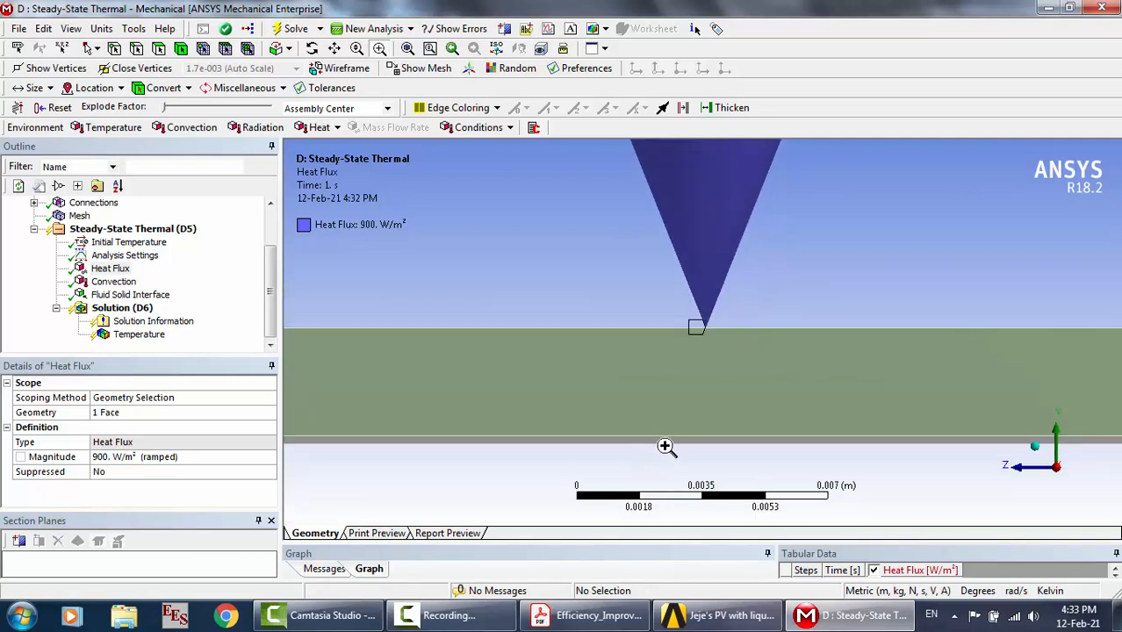
Check the Convection load's coverage on the side and large faces of the model
{"action": "left_click", "coordinate": [114, 281]}
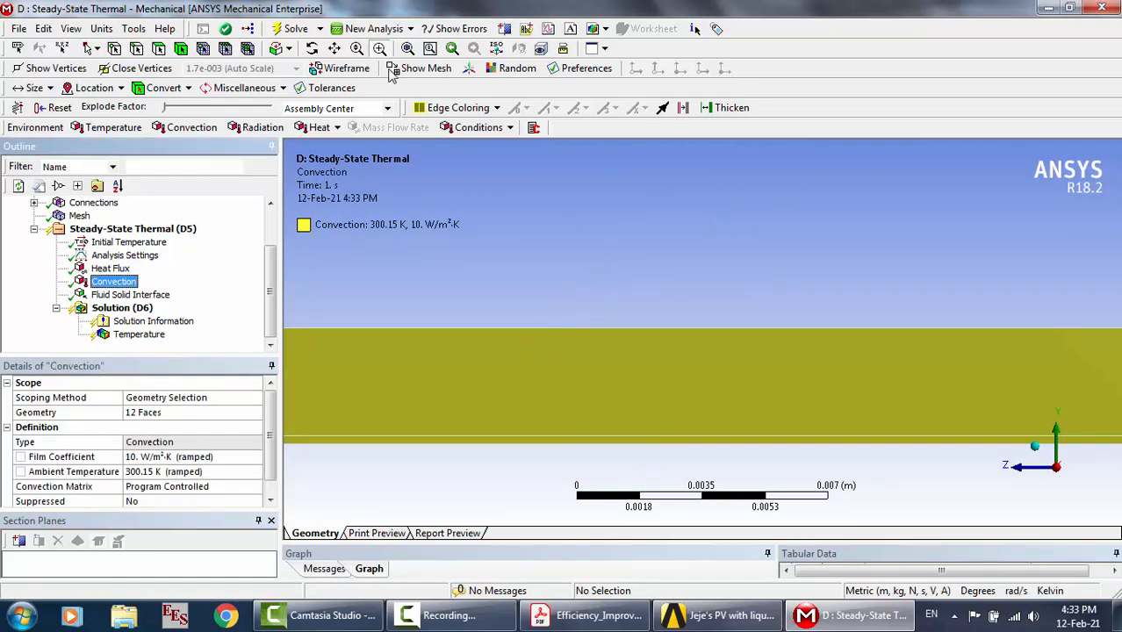
{"action": "left_click", "coordinate": [313, 48]}
{"action": "left_click_drag", "start_coordinate": [622, 304], "coordinate": [642, 316]}
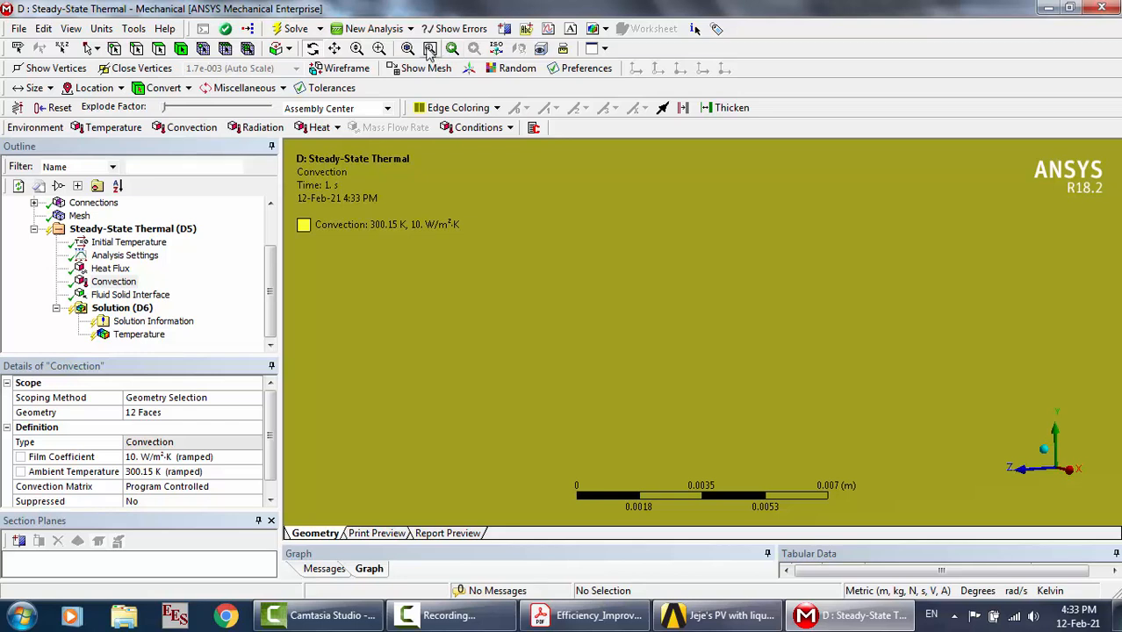
{"action": "left_click", "coordinate": [408, 49]}
{"action": "left_click_drag", "start_coordinate": [641, 297], "coordinate": [647, 326]}
Close Mechanical and update the Setup cell of Steady-State Thermal system D in Workbench
{"action": "left_click", "coordinate": [1103, 8]}
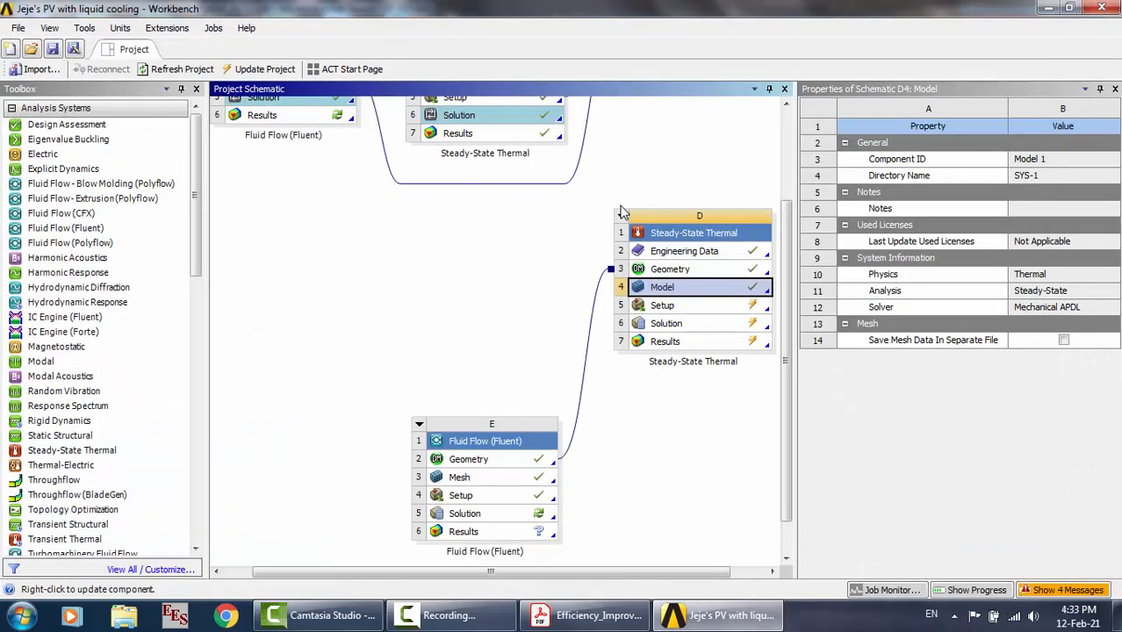
{"action": "left_click", "coordinate": [702, 309]}
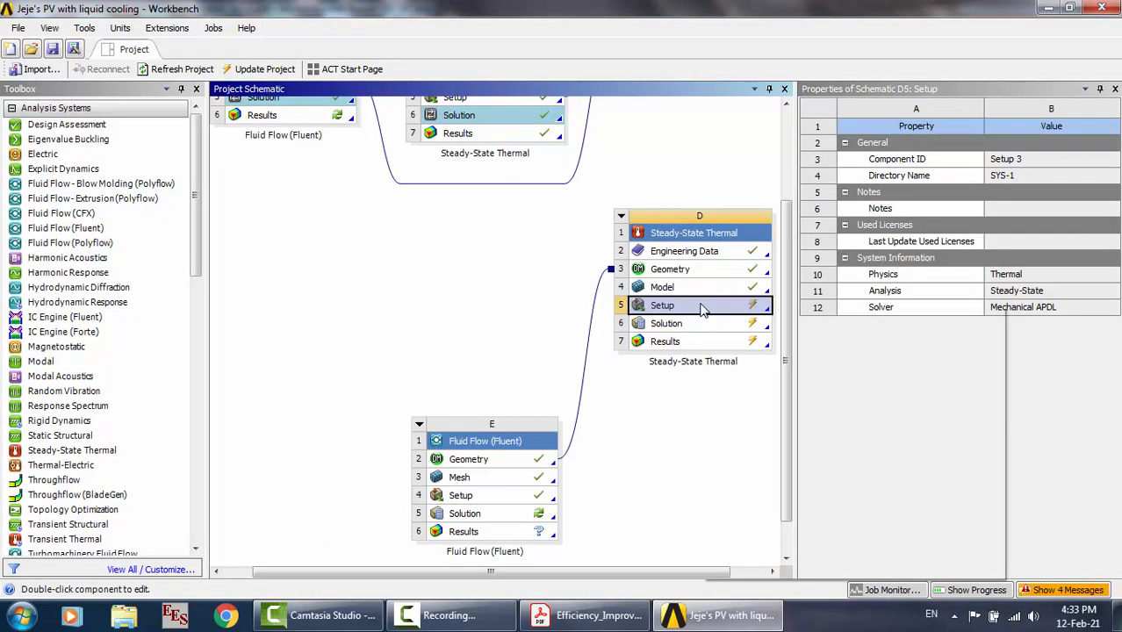
{"action": "right_click", "coordinate": [702, 307]}
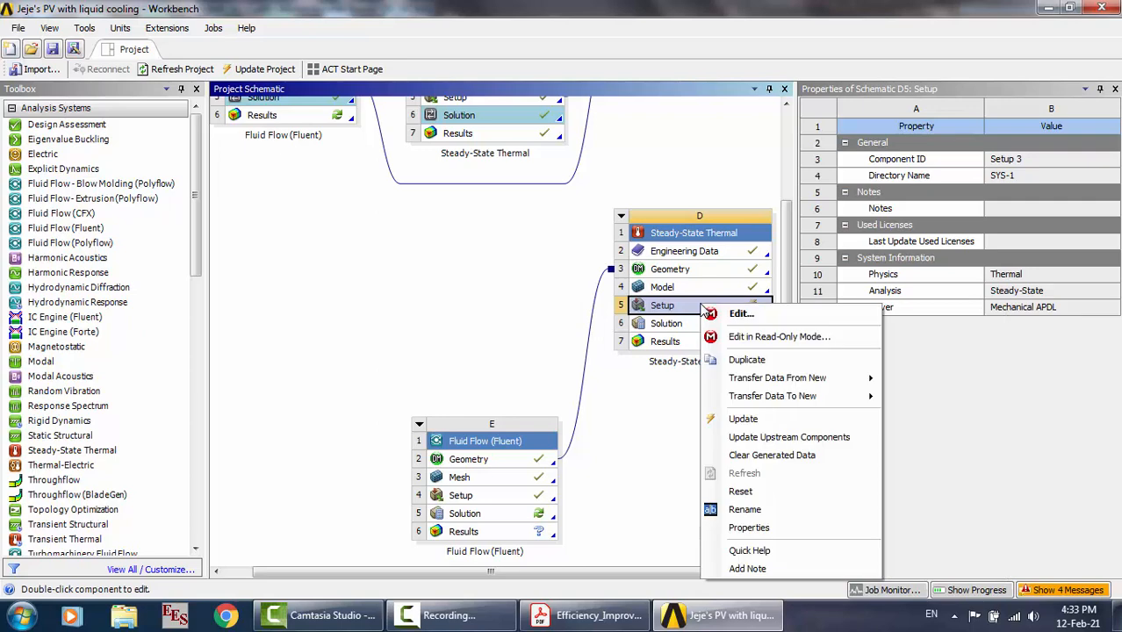
{"action": "left_click", "coordinate": [743, 420]}
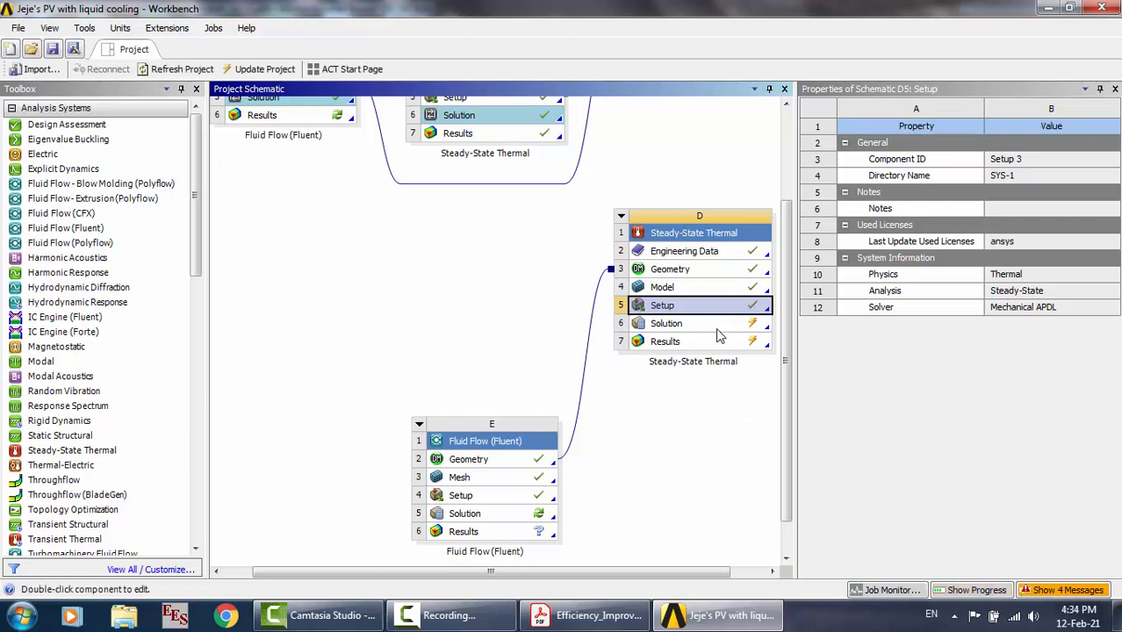
Reopen the Setup of Steady-State Thermal system D in Mechanical and review the Heat Flux load
{"action": "double_click", "coordinate": [694, 314]}
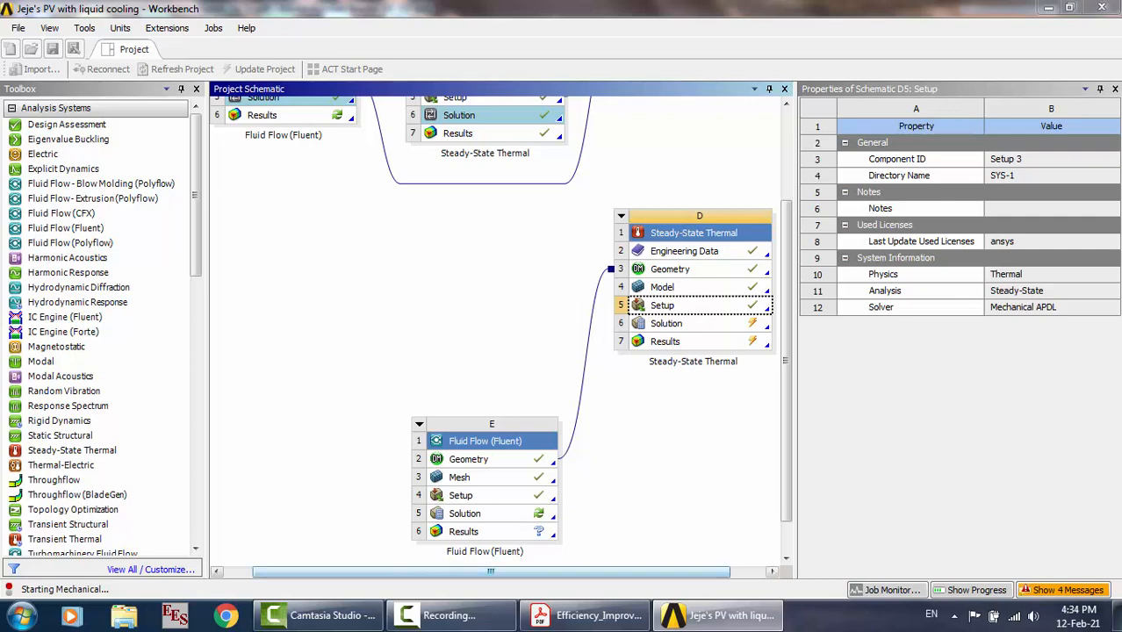
{"action": "left_click", "coordinate": [449, 615]}
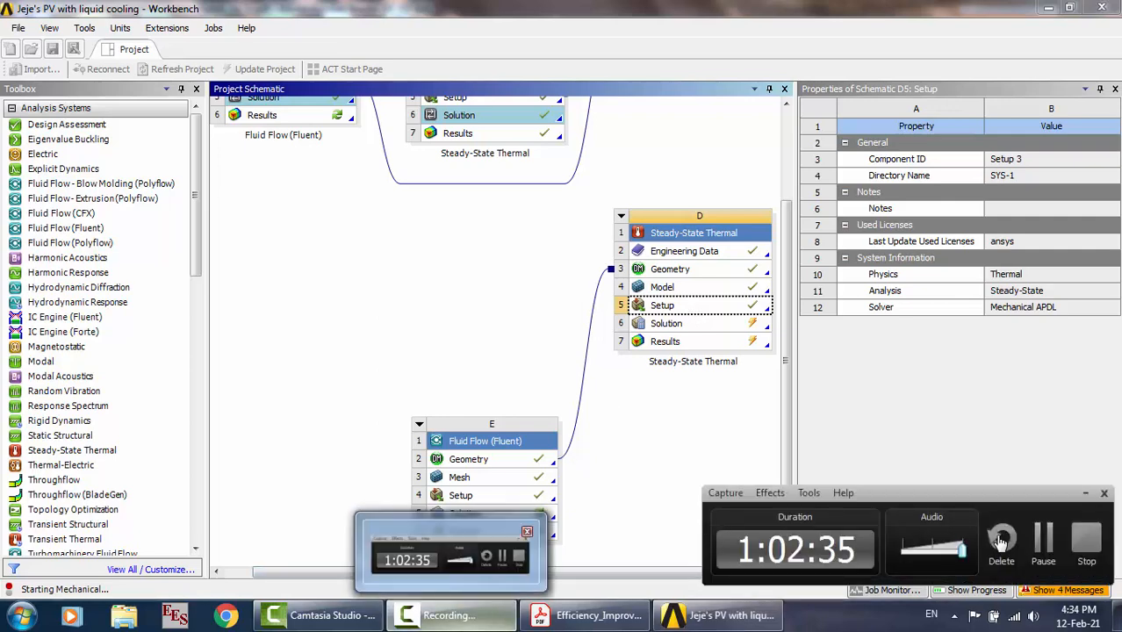
{"action": "left_click", "coordinate": [1048, 554]}
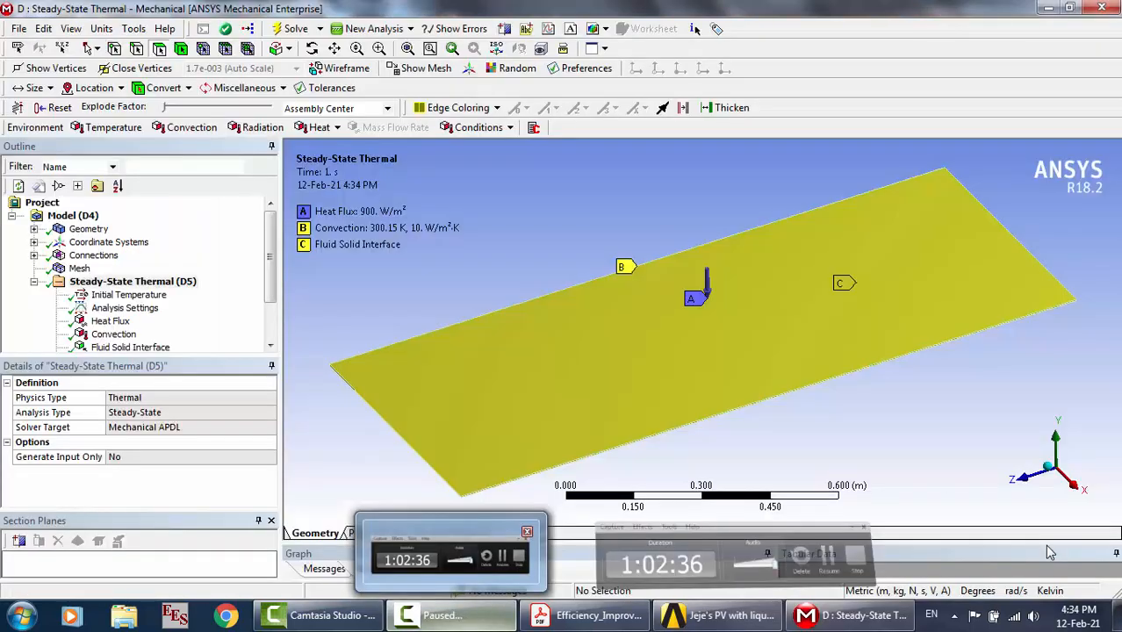
{"action": "left_click", "coordinate": [103, 322]}
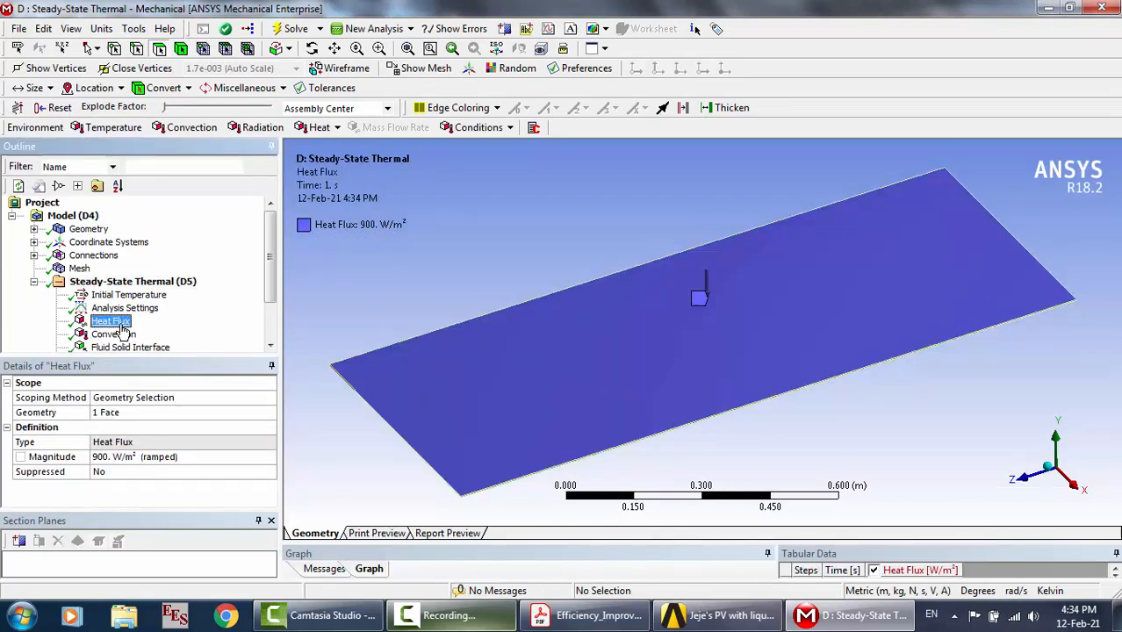
Reopen the Convection load's geometry selection and replace it with only the glass layer's large outer face
{"action": "left_click", "coordinate": [113, 334]}
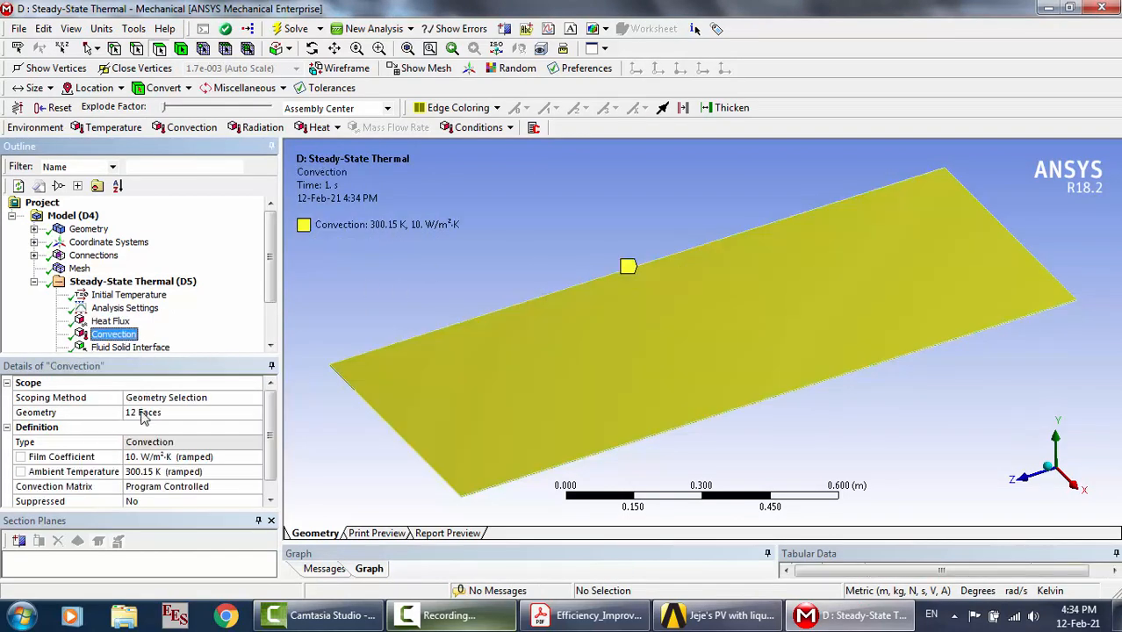
{"action": "left_click", "coordinate": [143, 413]}
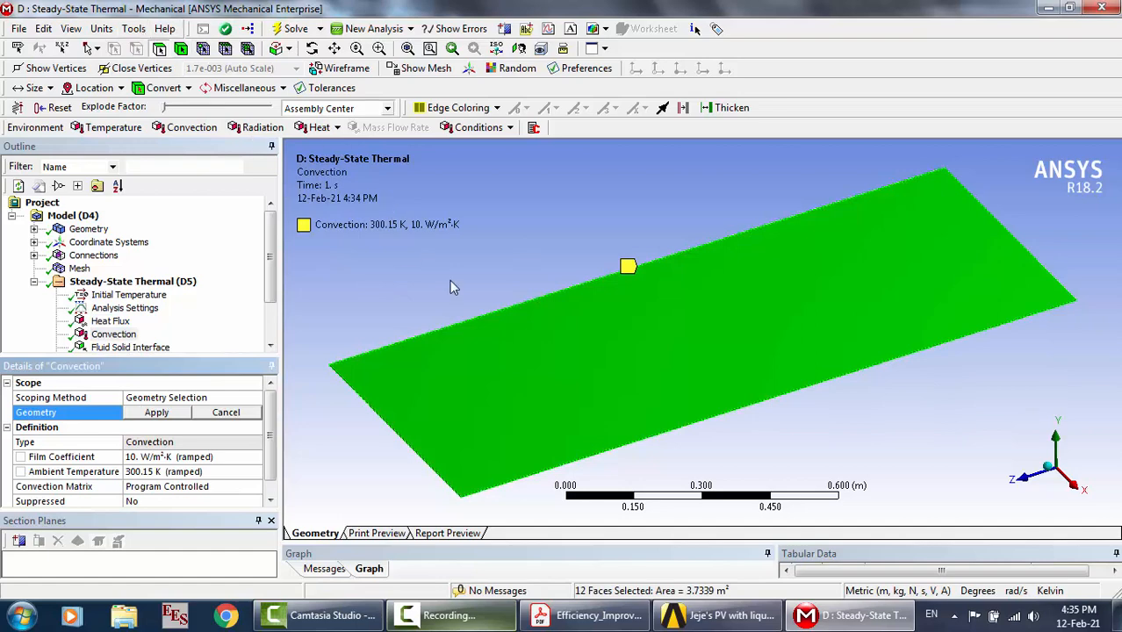
{"action": "left_click", "coordinate": [512, 350]}
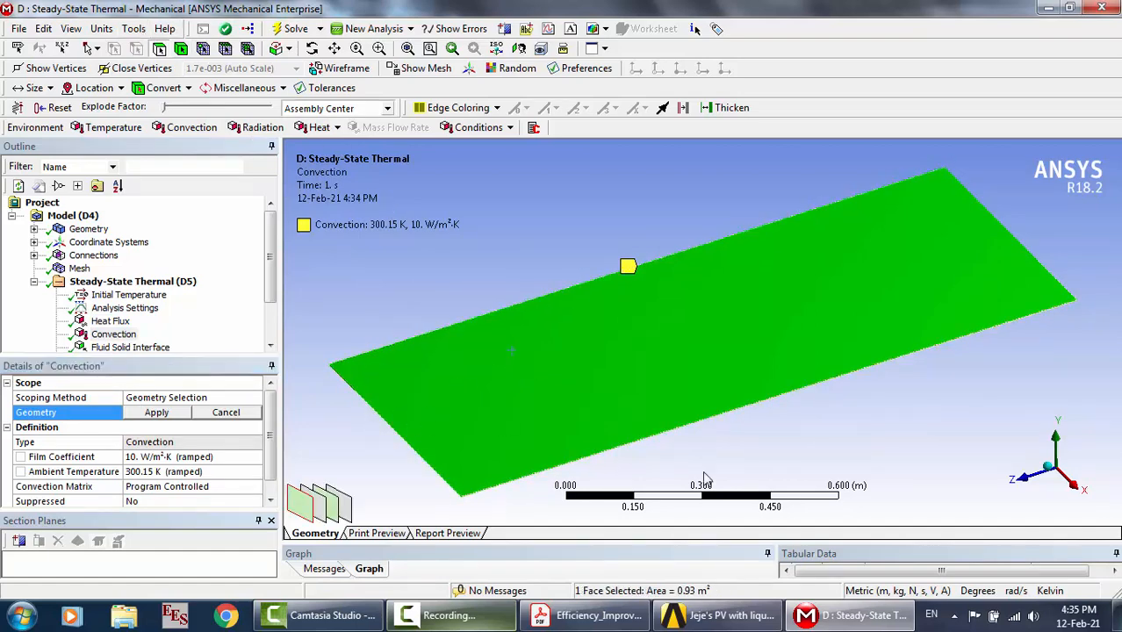
Add the long side faces of both the glass and panel layers on the +X side to the Convection selection
{"action": "left_click", "coordinate": [312, 48]}
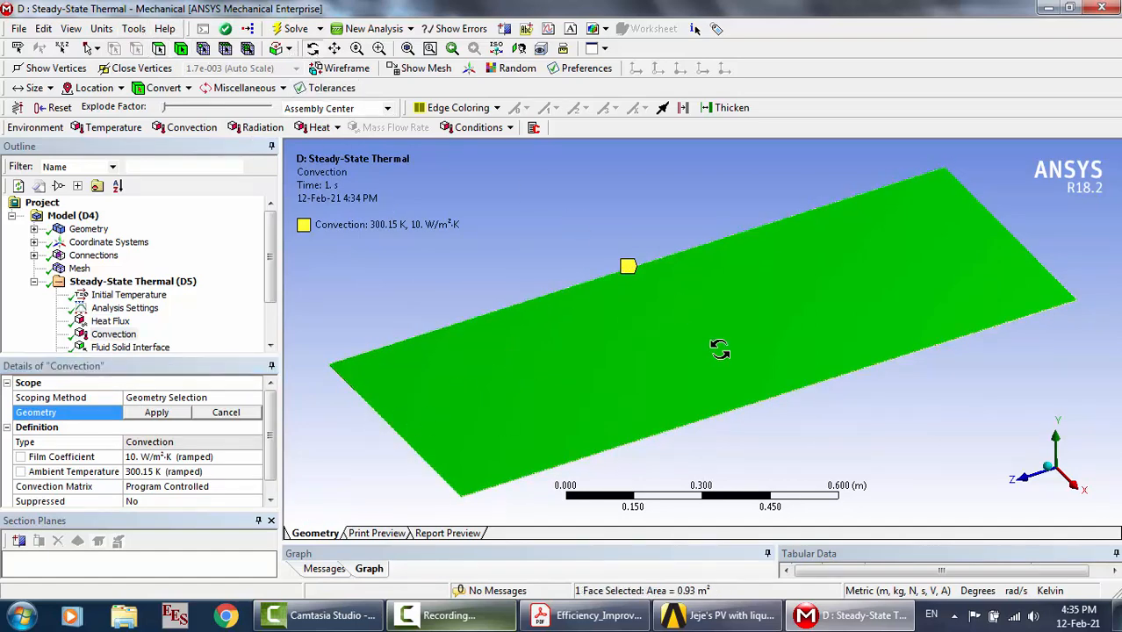
{"action": "left_click_drag", "start_coordinate": [719, 349], "coordinate": [676, 167]}
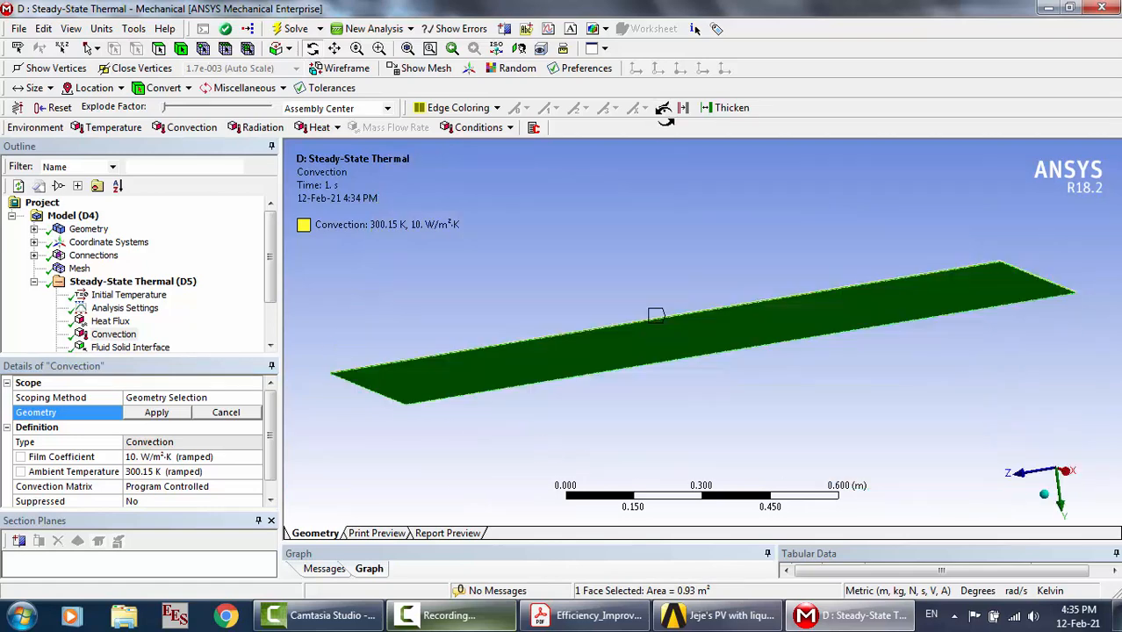
{"action": "left_click_drag", "start_coordinate": [665, 114], "coordinate": [695, 336]}
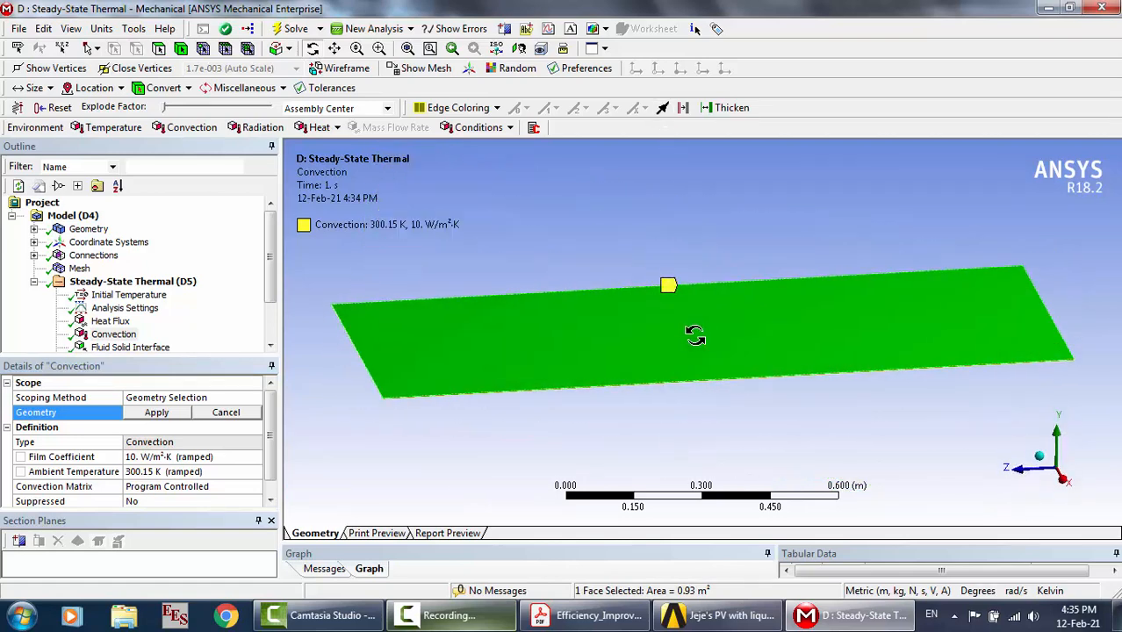
{"action": "scroll", "coordinate": [693, 335], "scroll_direction": "up", "scroll_amount": 5}
{"action": "left_click_drag", "start_coordinate": [741, 403], "coordinate": [733, 386]}
{"action": "scroll", "coordinate": [736, 388], "scroll_direction": "up", "scroll_amount": 6}
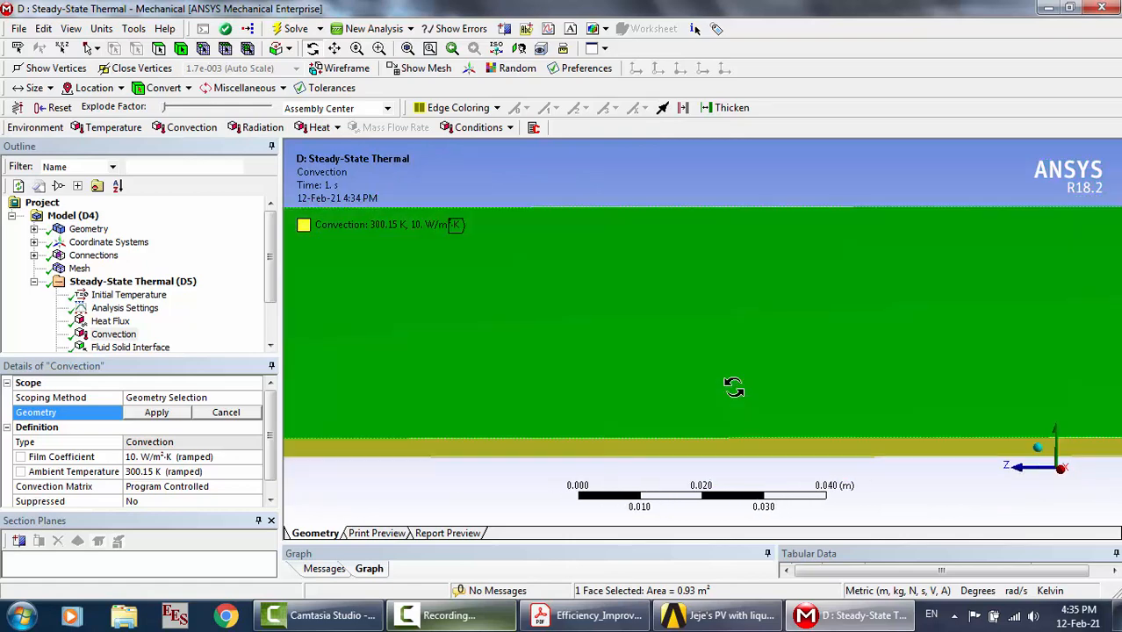
{"action": "scroll", "coordinate": [734, 386], "scroll_direction": "up", "scroll_amount": 2}
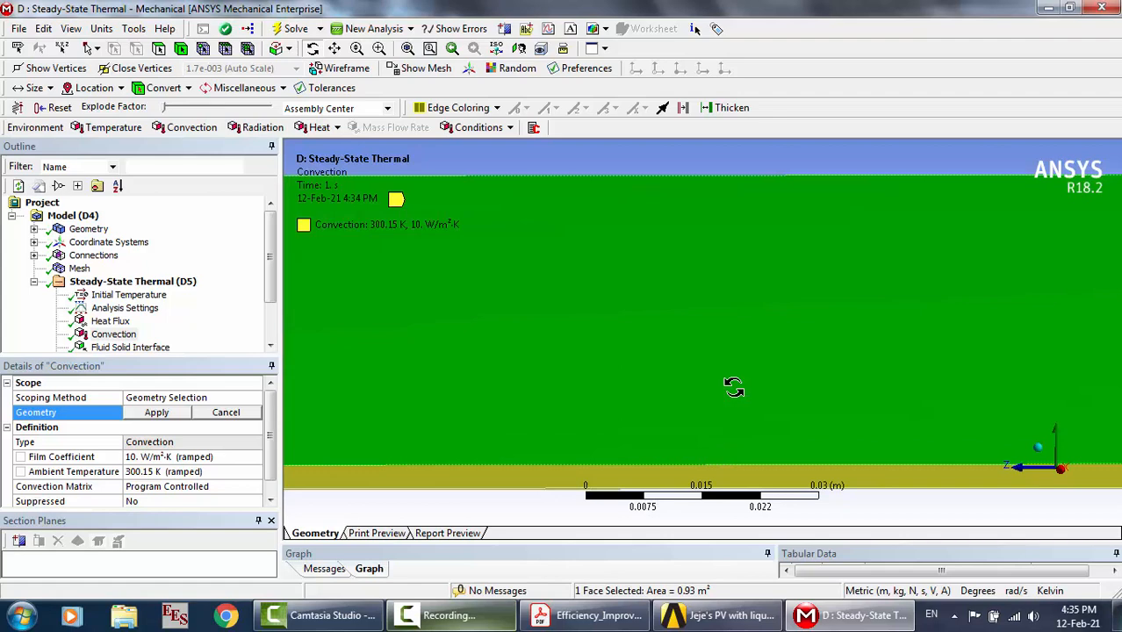
{"action": "left_click", "coordinate": [161, 49]}
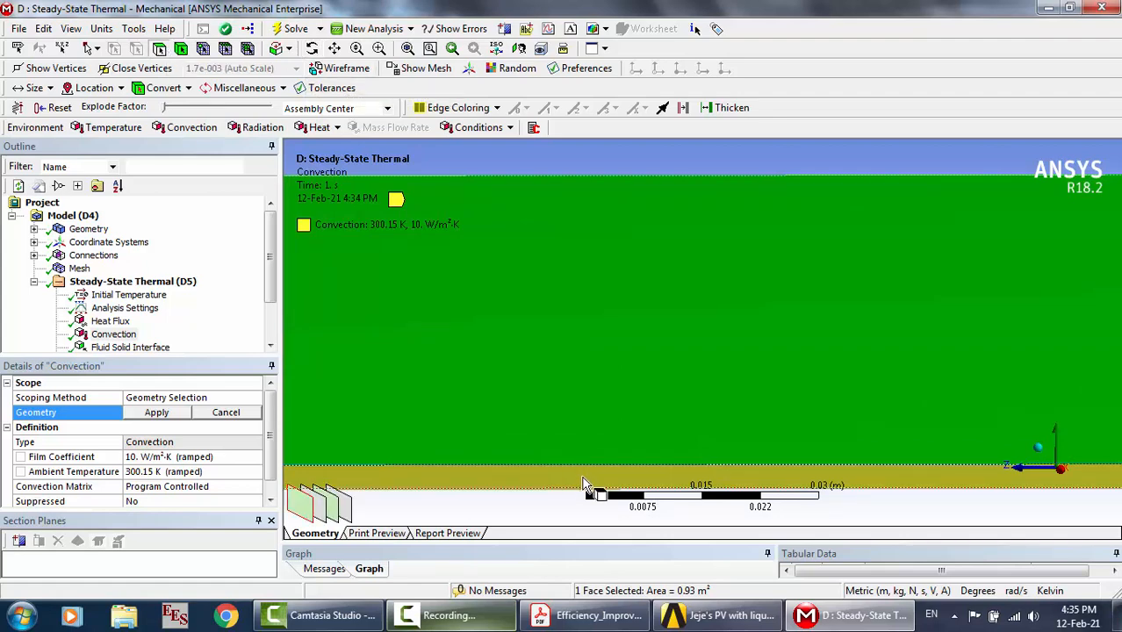
{"action": "left_click", "coordinate": [584, 486], "text": "ctrl"}
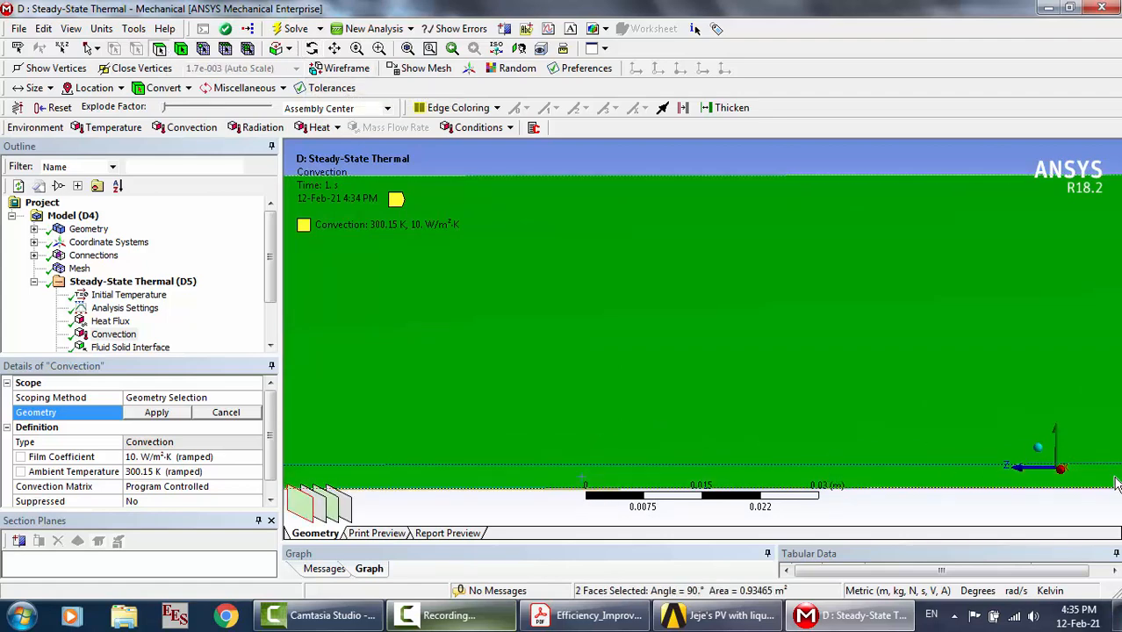
{"action": "left_click", "coordinate": [1061, 470]}
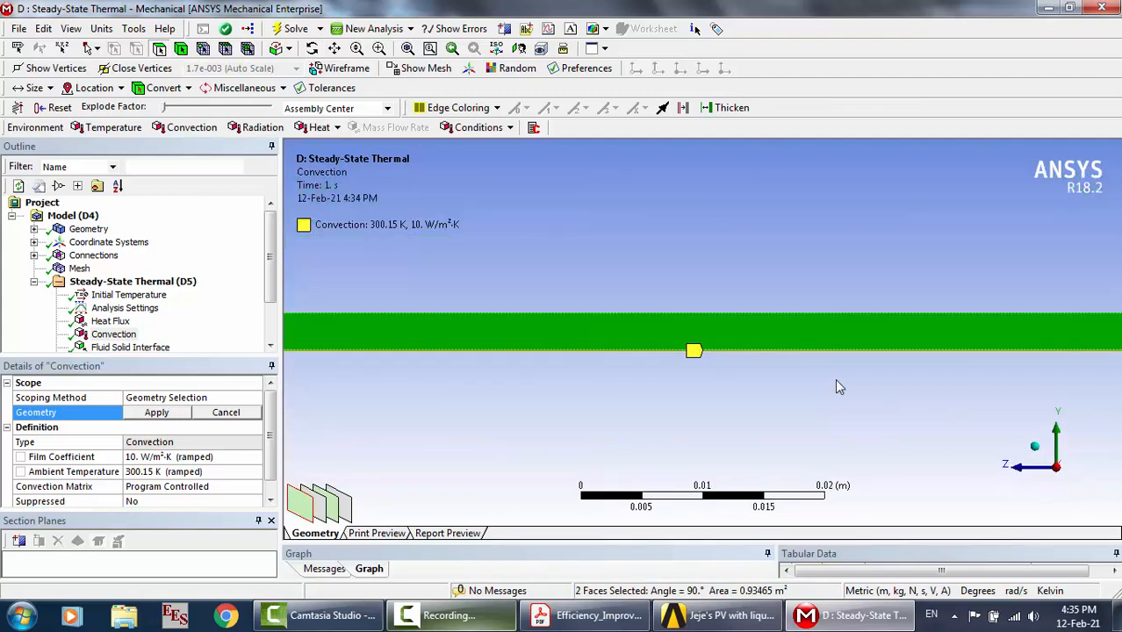
{"action": "scroll", "coordinate": [836, 387], "scroll_direction": "up", "scroll_amount": 3}
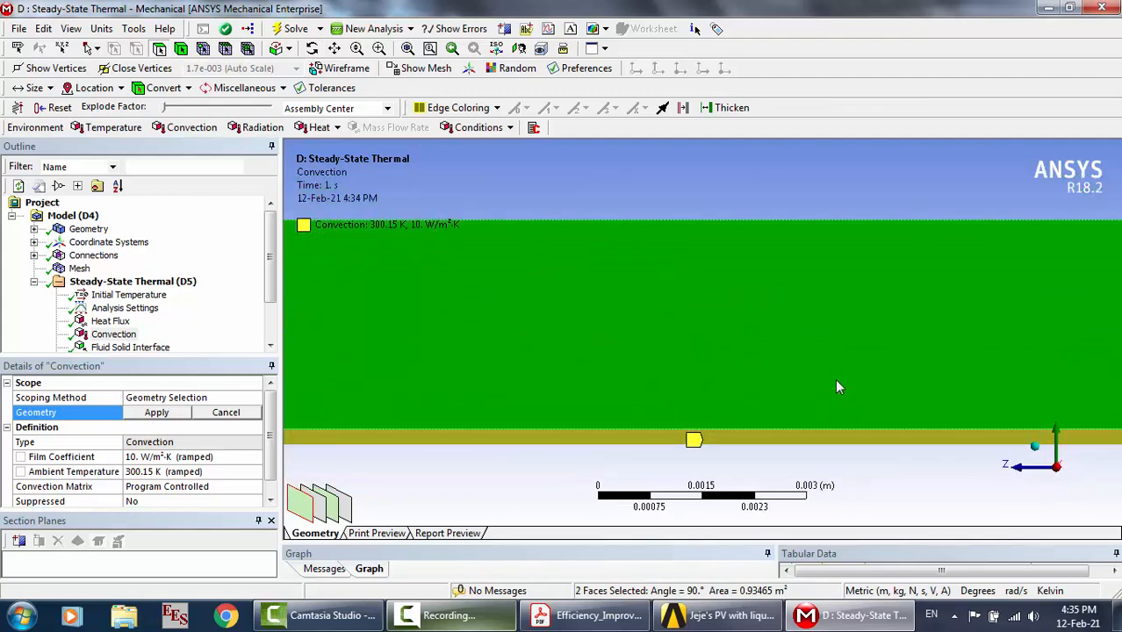
{"action": "left_click", "coordinate": [769, 443], "text": "ctrl"}
Add the short end faces of both layers at the +Z end to the Convection selection
{"action": "scroll", "coordinate": [714, 268], "scroll_direction": "down", "scroll_amount": 5}
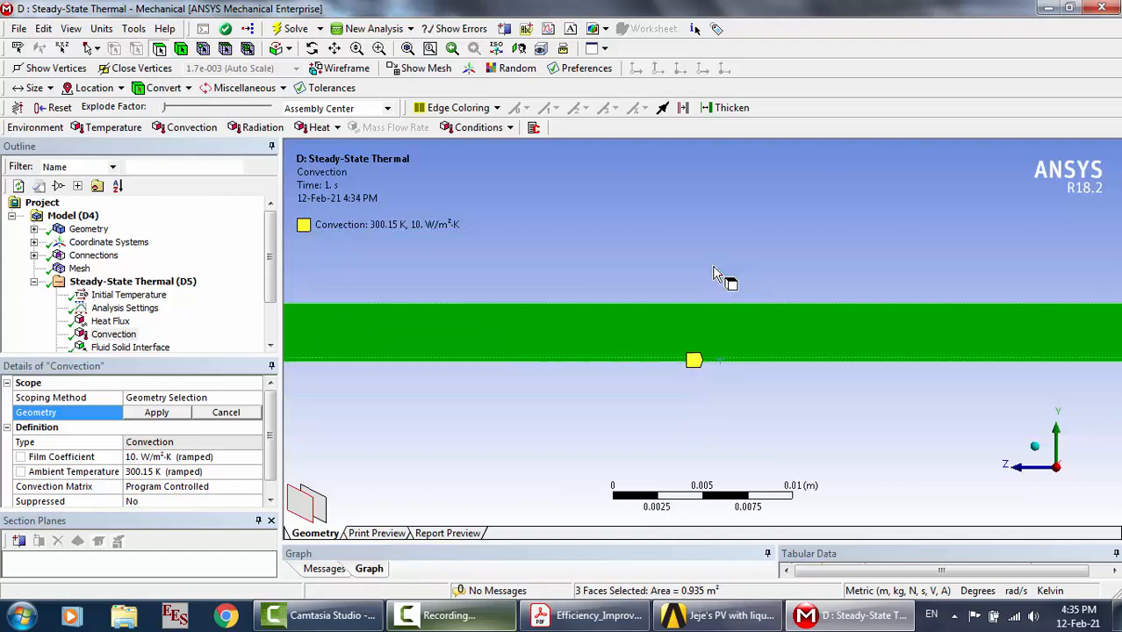
{"action": "scroll", "coordinate": [714, 267], "scroll_direction": "down", "scroll_amount": 5}
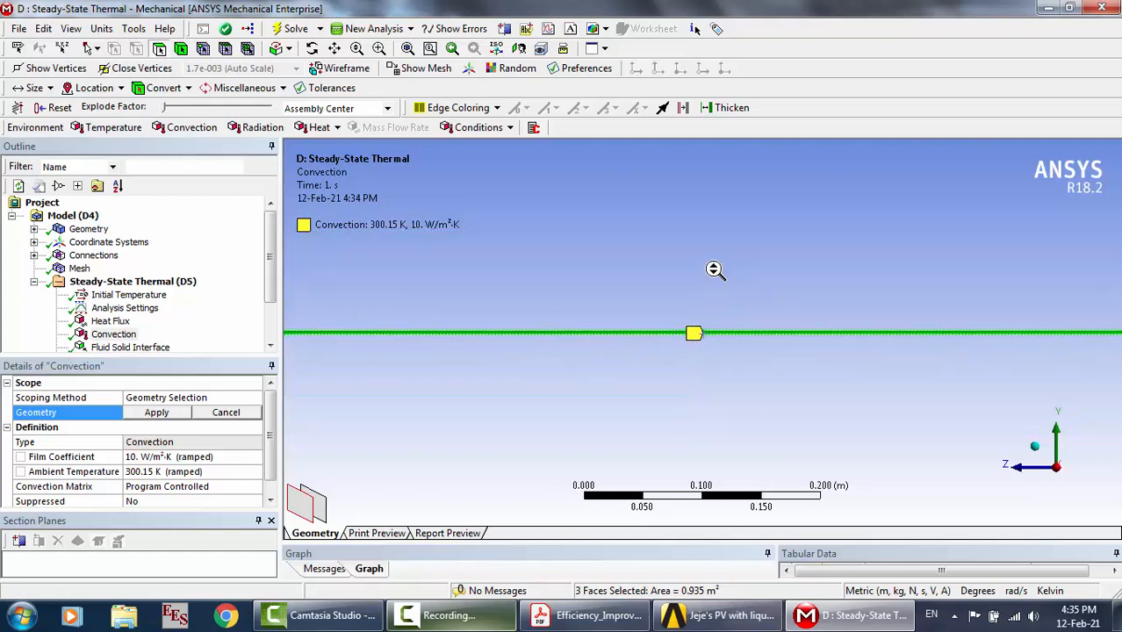
{"action": "scroll", "coordinate": [714, 267], "scroll_direction": "down", "scroll_amount": 3}
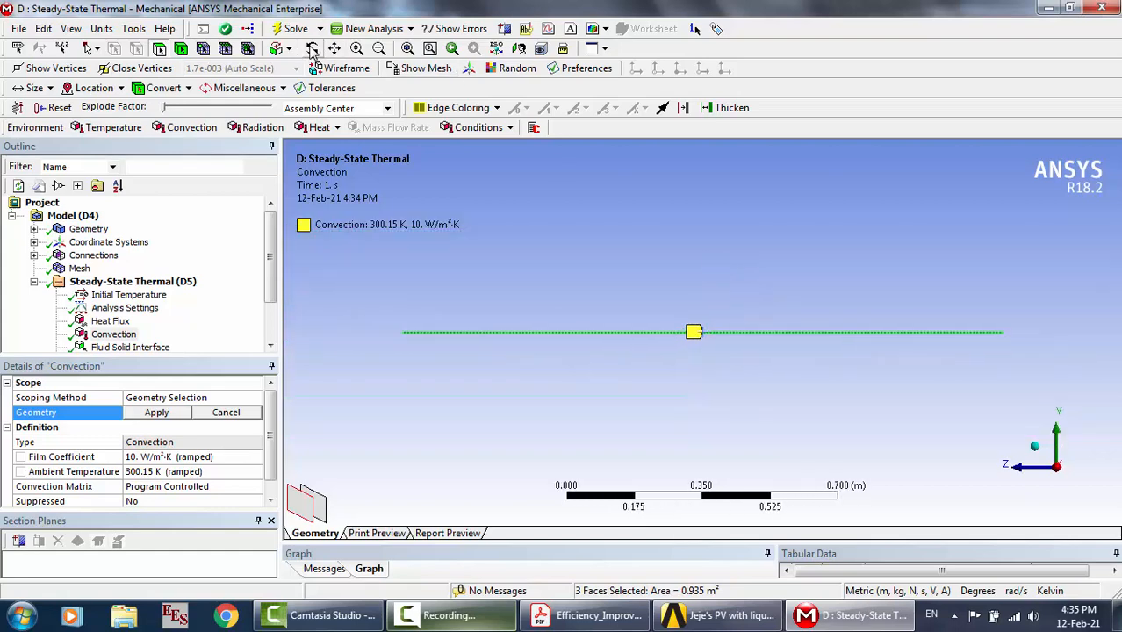
{"action": "left_click", "coordinate": [312, 48]}
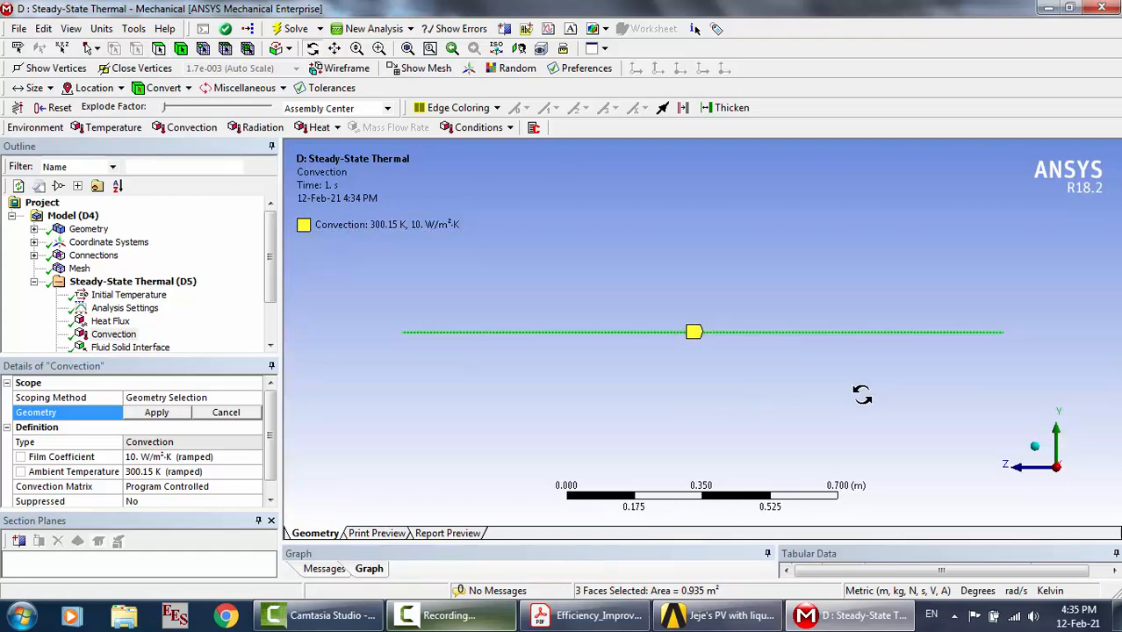
{"action": "left_click", "coordinate": [1029, 475]}
{"action": "scroll", "coordinate": [766, 332], "scroll_direction": "up", "scroll_amount": 6}
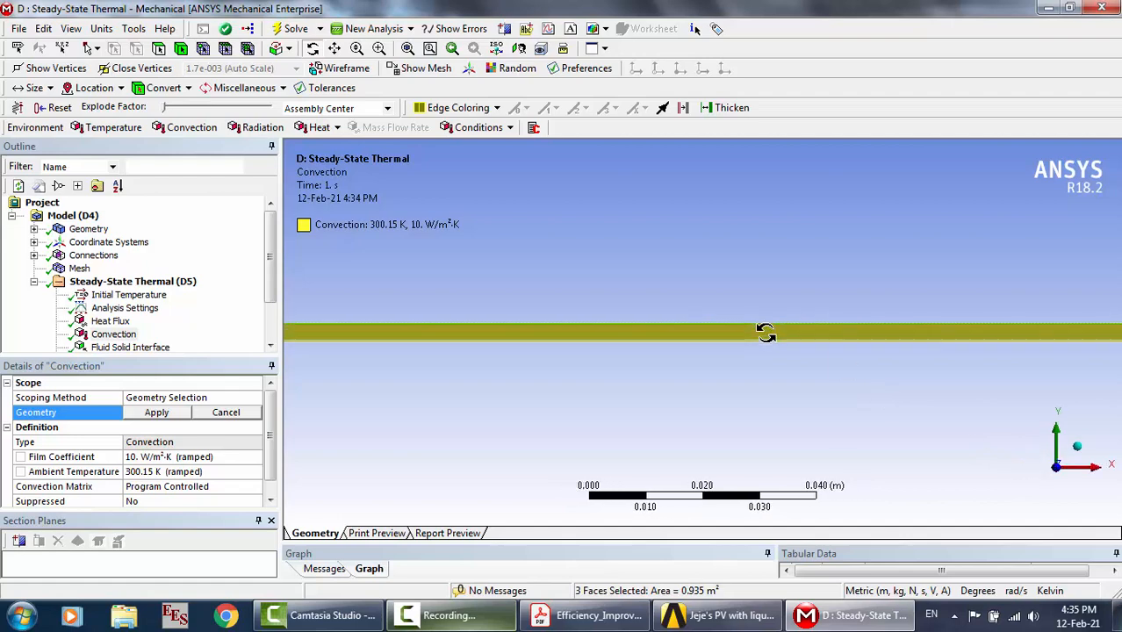
{"action": "scroll", "coordinate": [765, 332], "scroll_direction": "up", "scroll_amount": 4}
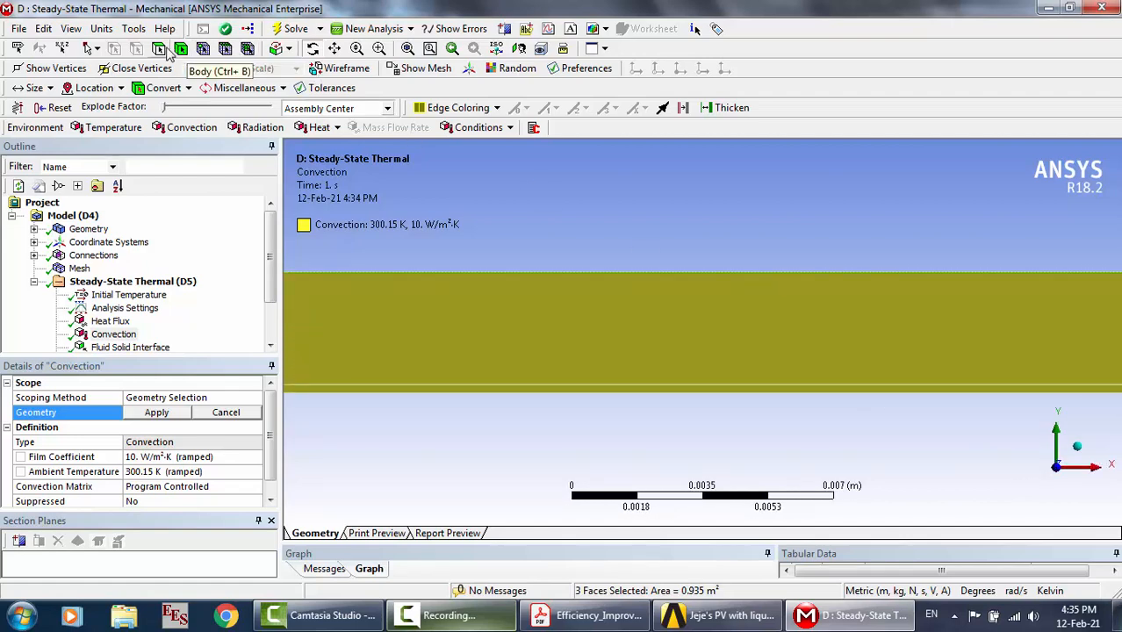
{"action": "left_click", "coordinate": [587, 347], "text": "ctrl"}
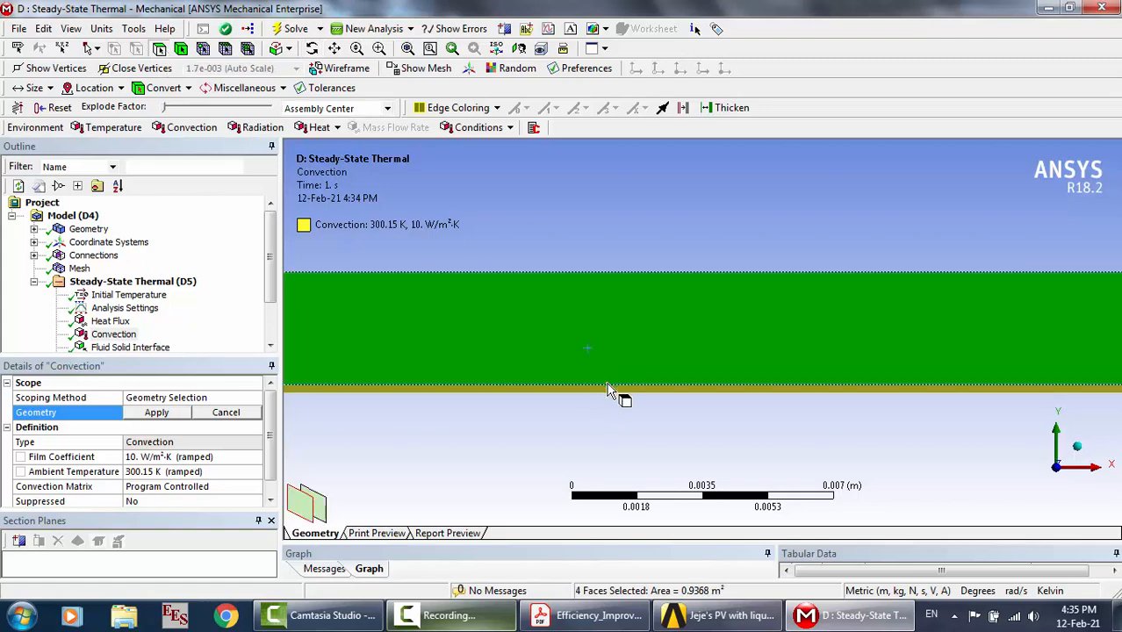
{"action": "left_click", "coordinate": [613, 395], "text": "ctrl"}
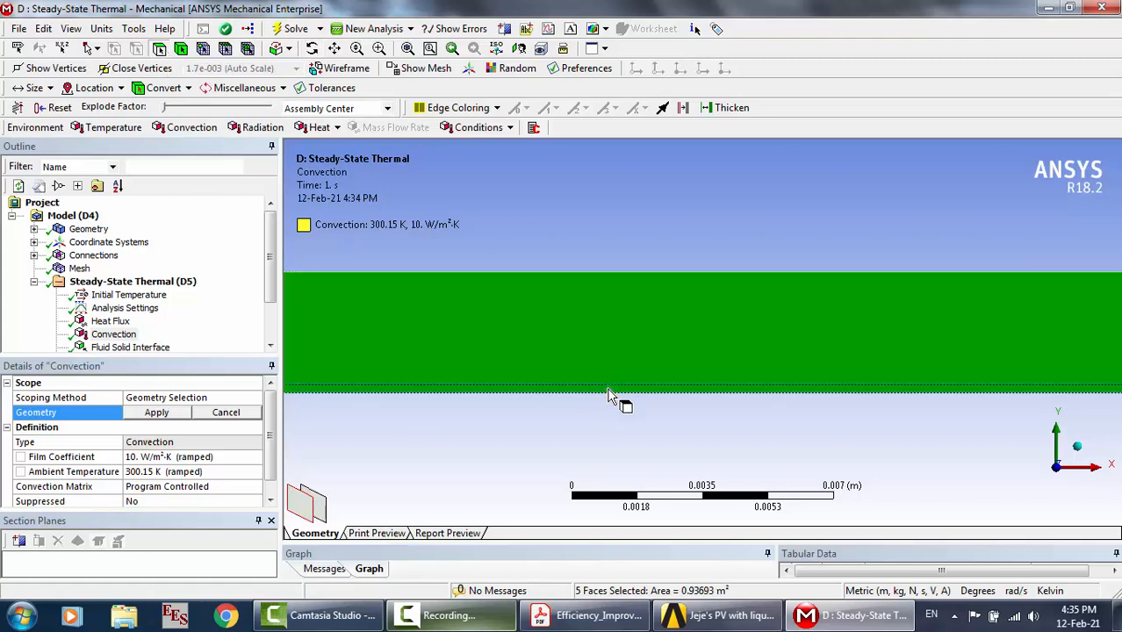
Add the long side faces of both layers on the -X side to the Convection selection
{"action": "scroll", "coordinate": [688, 176], "scroll_direction": "down", "scroll_amount": 3}
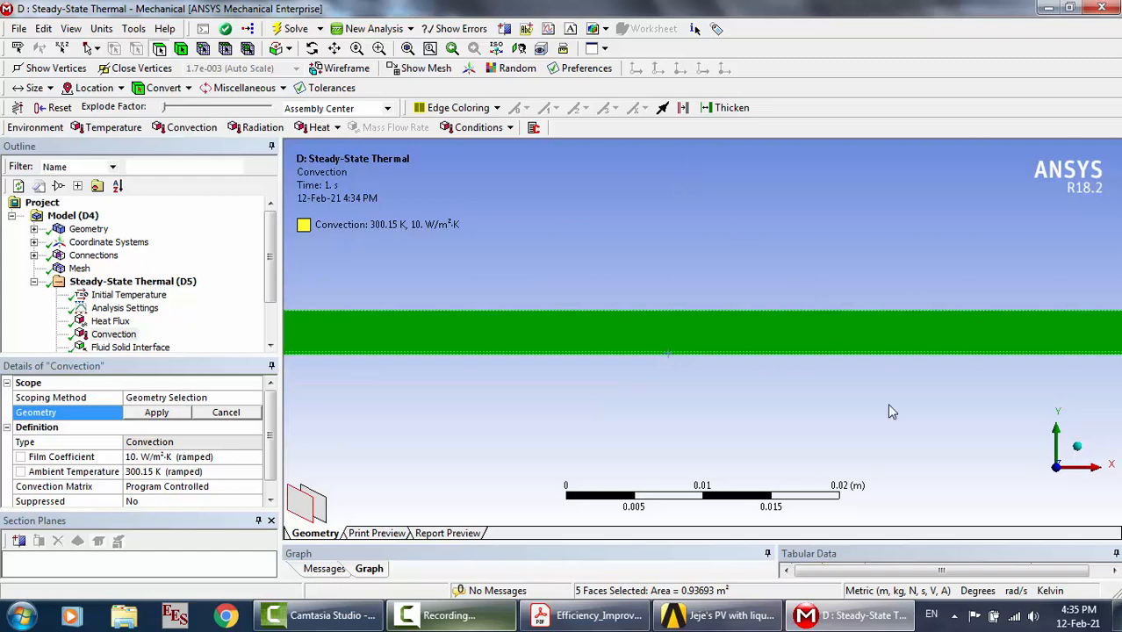
{"action": "left_click", "coordinate": [312, 49]}
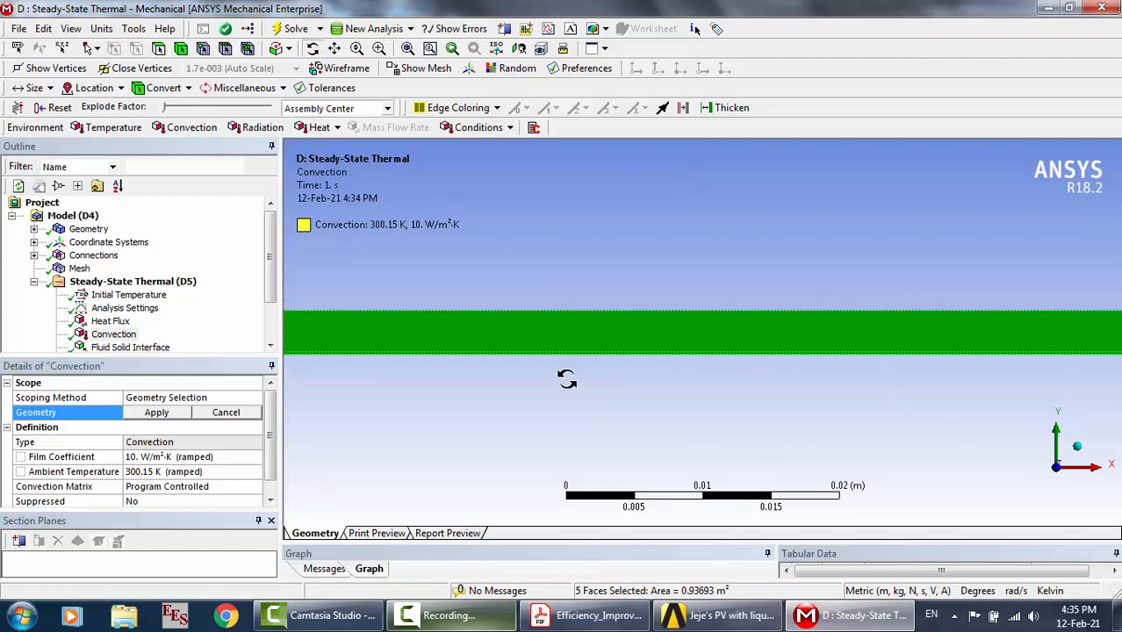
{"action": "left_click_drag", "start_coordinate": [596, 378], "coordinate": [640, 383]}
{"action": "scroll", "coordinate": [637, 381], "scroll_direction": "up", "scroll_amount": 3}
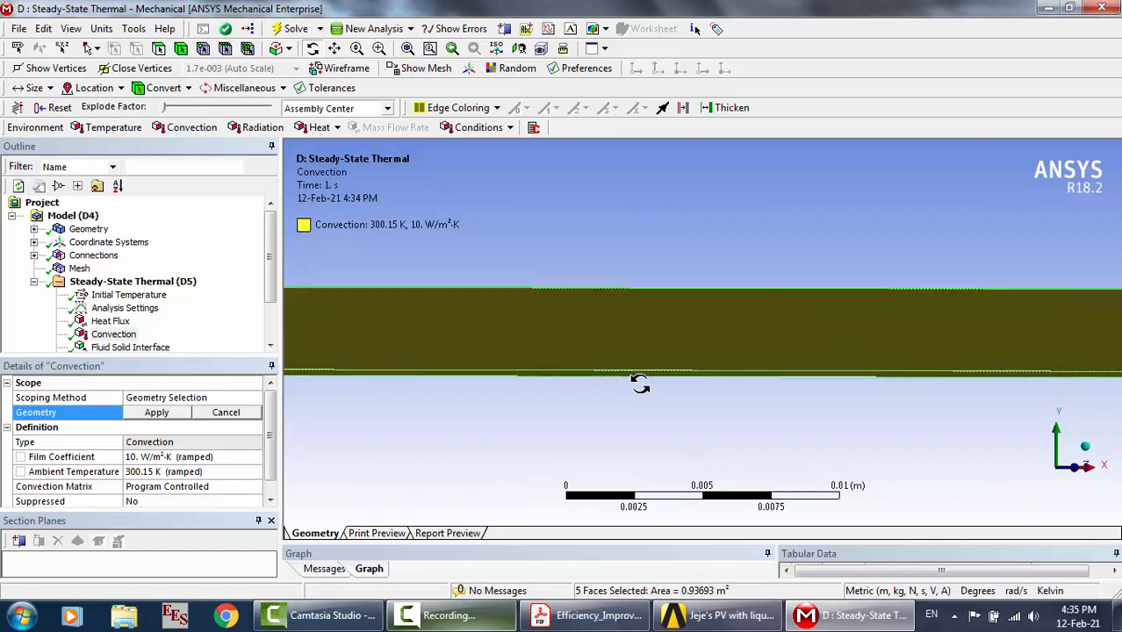
{"action": "left_click", "coordinate": [531, 333], "text": "ctrl"}
{"action": "left_click", "coordinate": [559, 387], "text": "ctrl"}
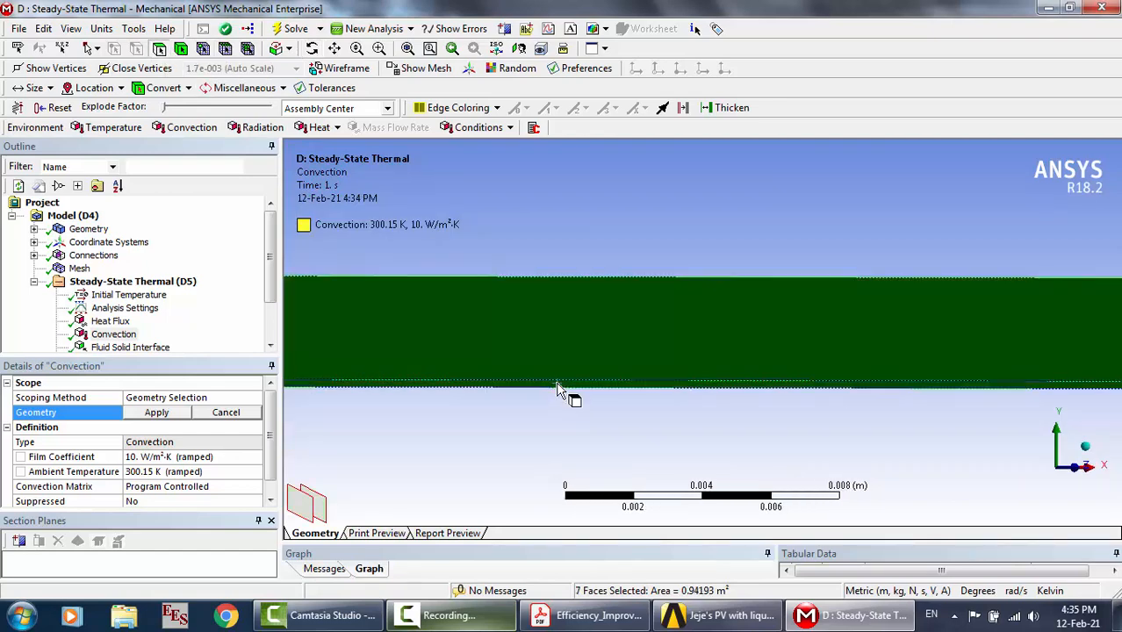
Add the short end faces of both the glass and panel layers at the -Z end to the Convection selection
{"action": "scroll", "coordinate": [558, 389], "scroll_direction": "down", "scroll_amount": 6}
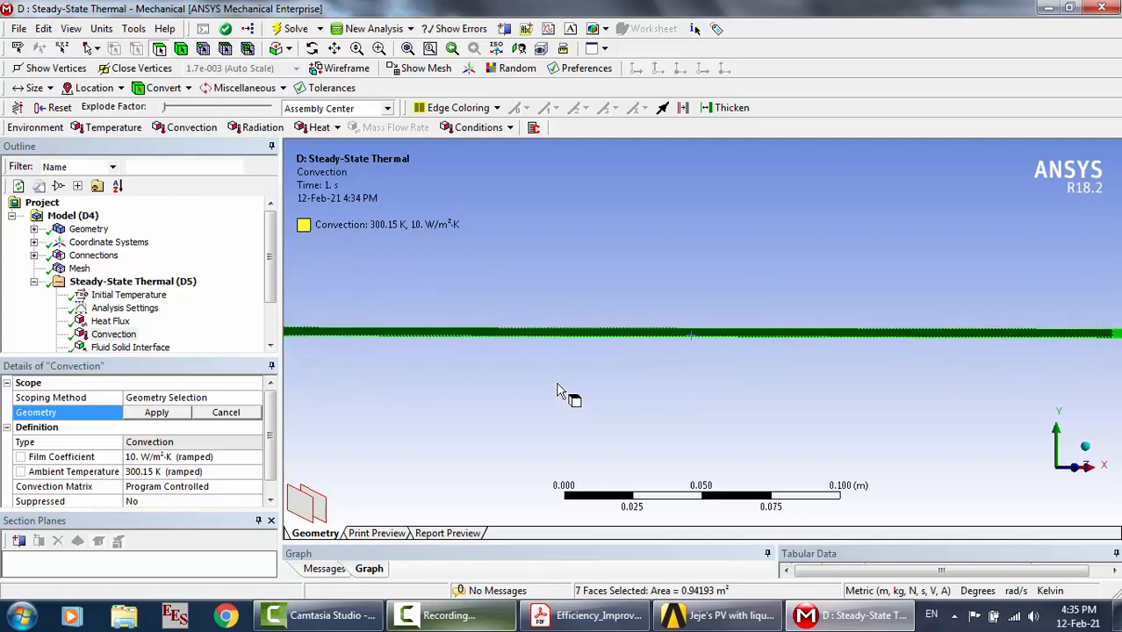
{"action": "scroll", "coordinate": [558, 389], "scroll_direction": "down", "scroll_amount": 2}
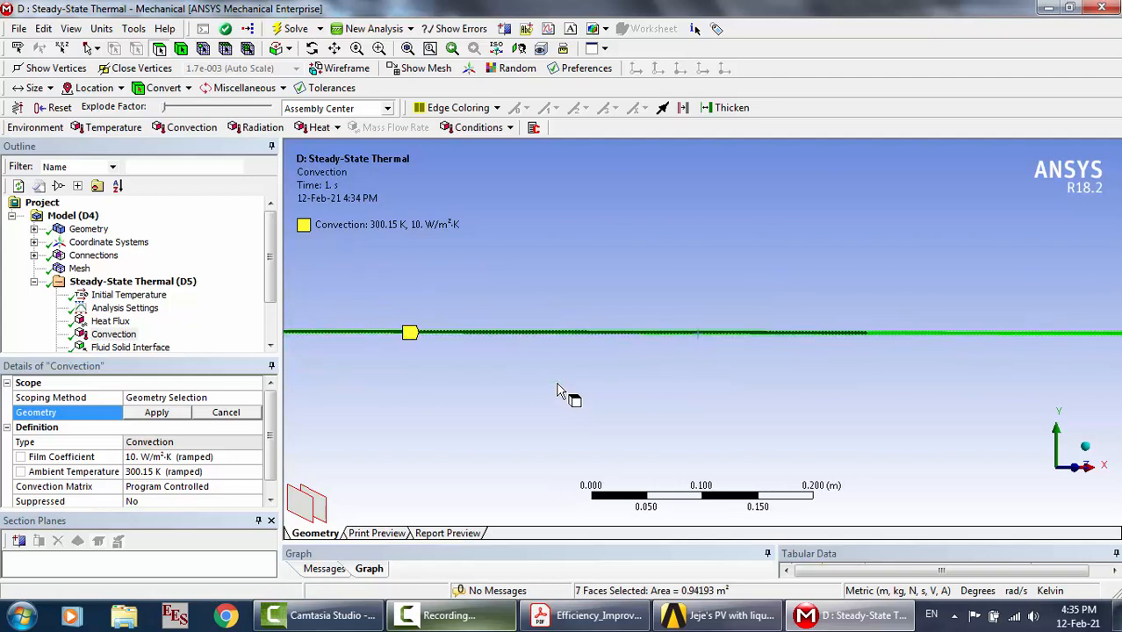
{"action": "left_click", "coordinate": [313, 49]}
{"action": "left_click_drag", "start_coordinate": [544, 375], "coordinate": [859, 378]}
{"action": "scroll", "coordinate": [859, 378], "scroll_direction": "up", "scroll_amount": 4}
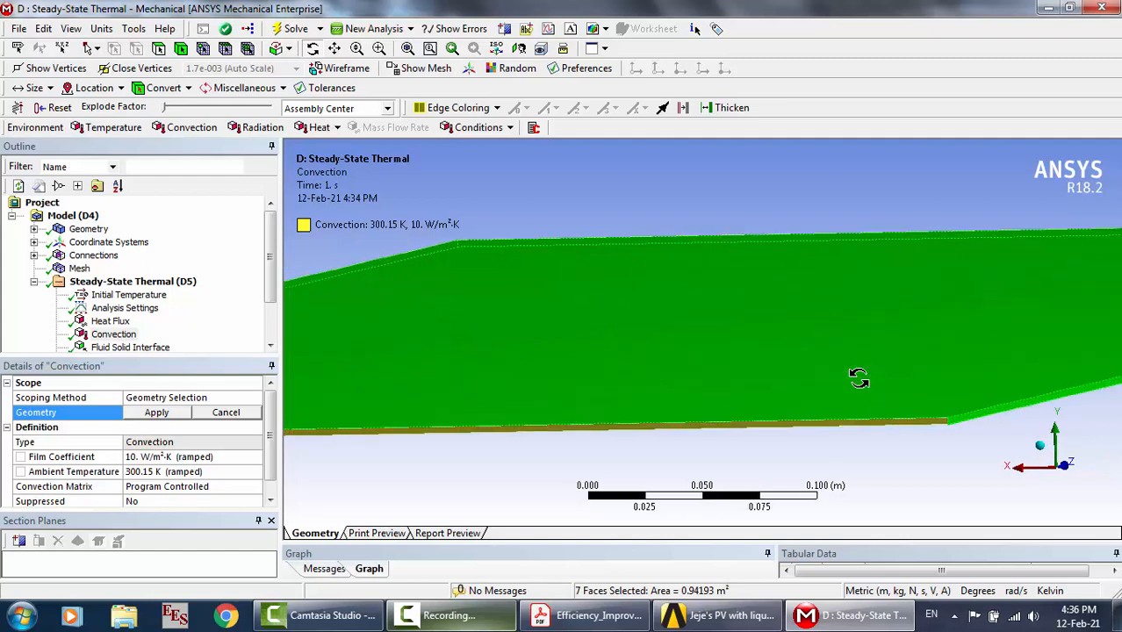
{"action": "scroll", "coordinate": [858, 377], "scroll_direction": "up", "scroll_amount": 4}
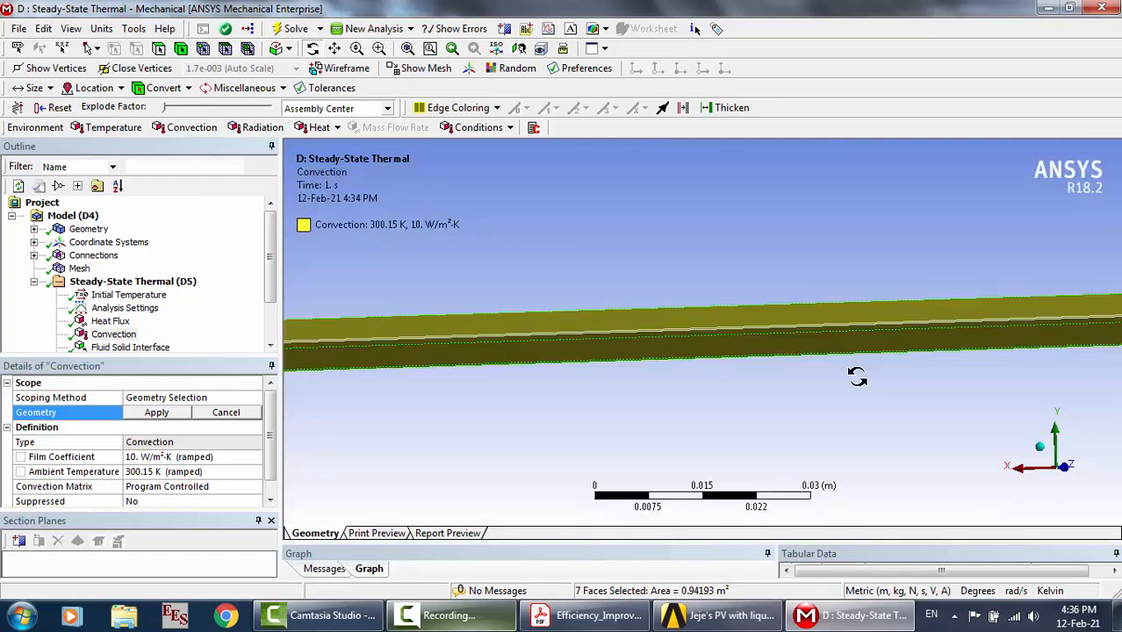
{"action": "left_click_drag", "start_coordinate": [857, 373], "coordinate": [857, 375]}
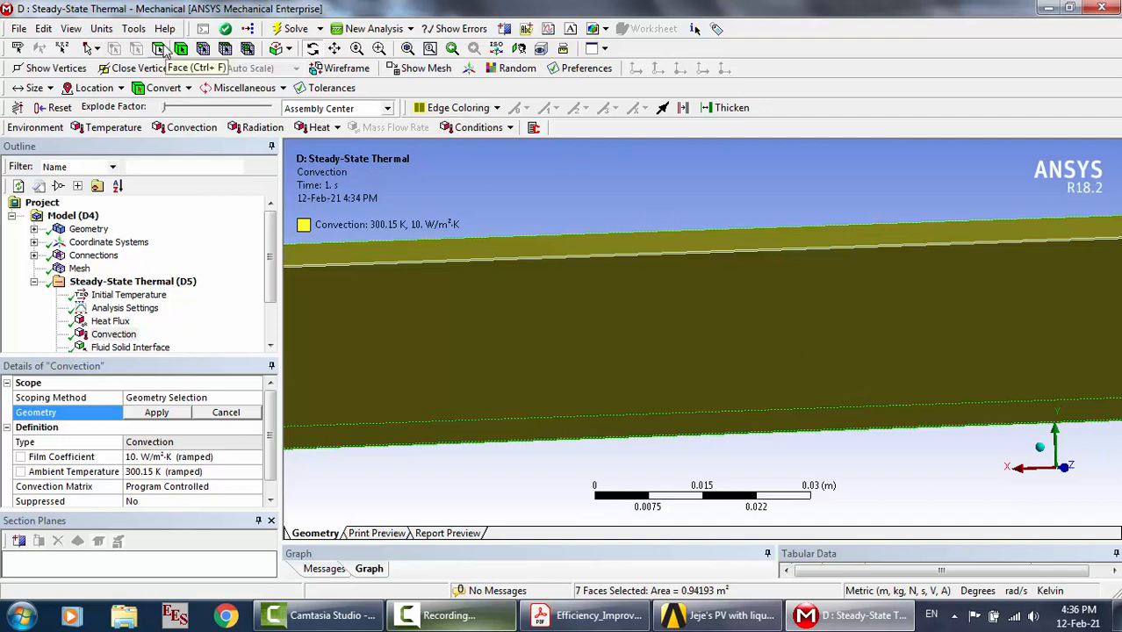
{"action": "left_click", "coordinate": [503, 247], "text": "ctrl"}
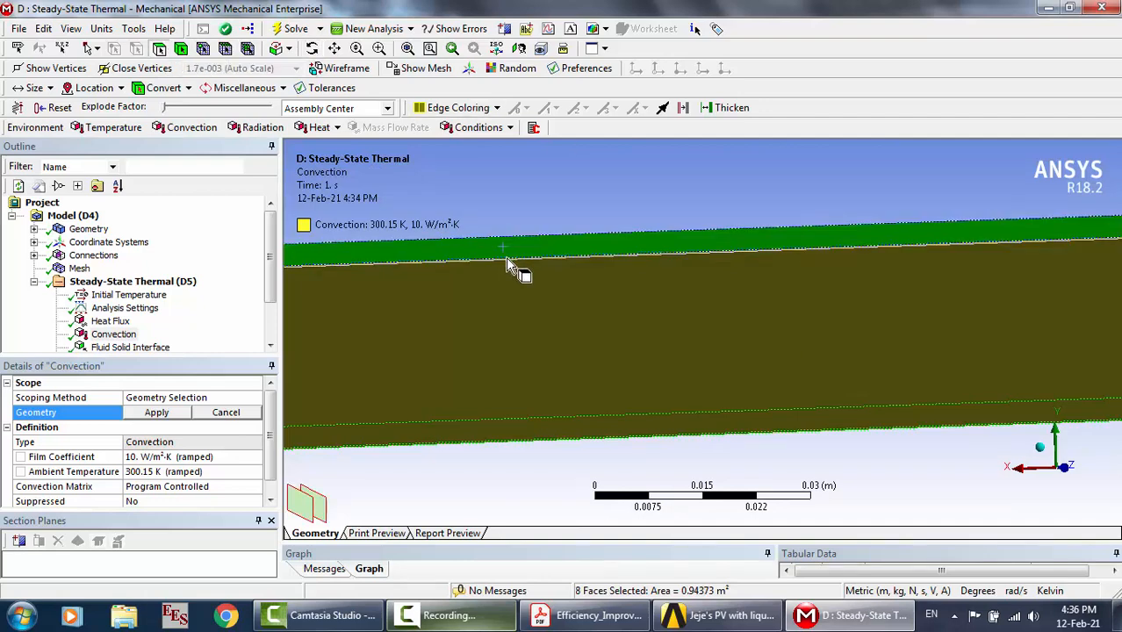
{"action": "scroll", "coordinate": [506, 258], "scroll_direction": "up", "scroll_amount": 2}
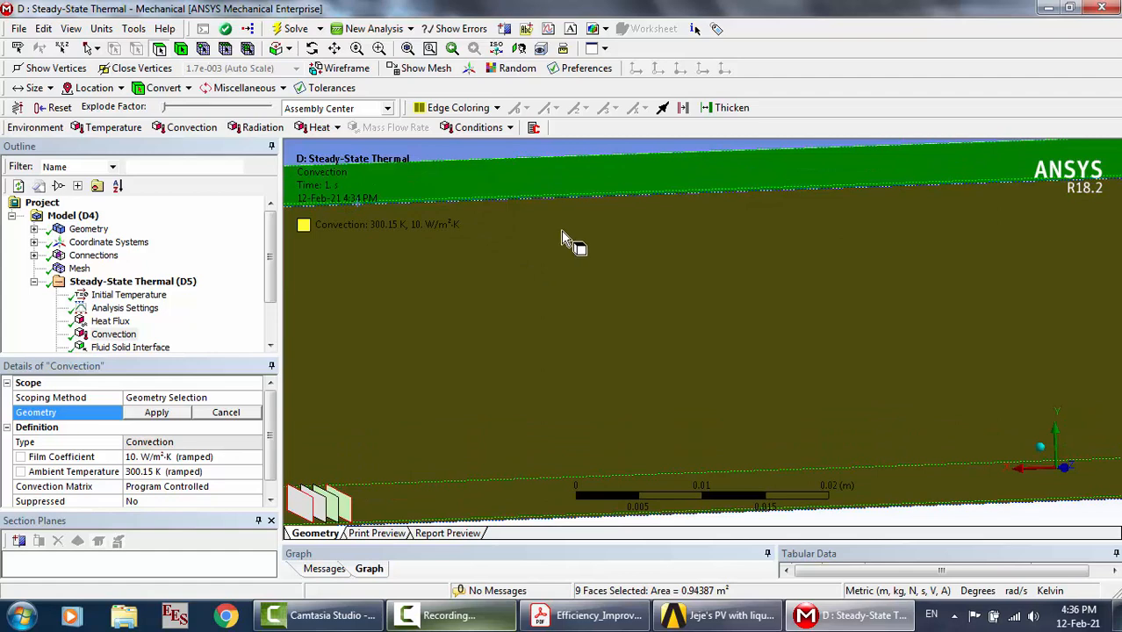
Add the panel's large underside face to the selection and apply the scope to the Convection load
{"action": "left_click", "coordinate": [626, 231], "text": "ctrl"}
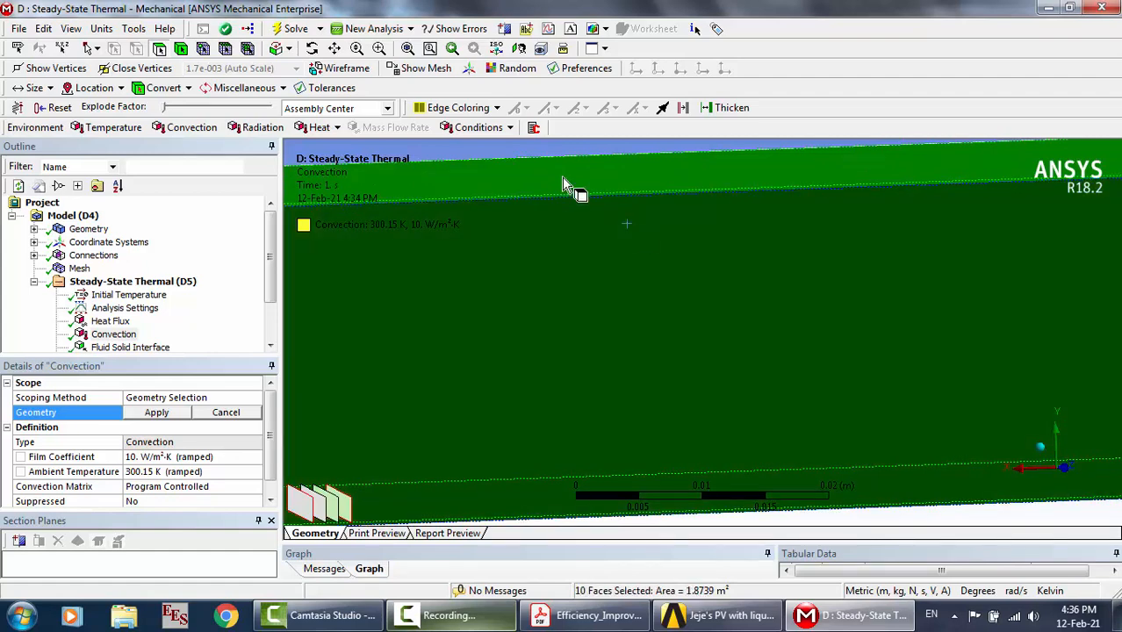
{"action": "left_click", "coordinate": [379, 49]}
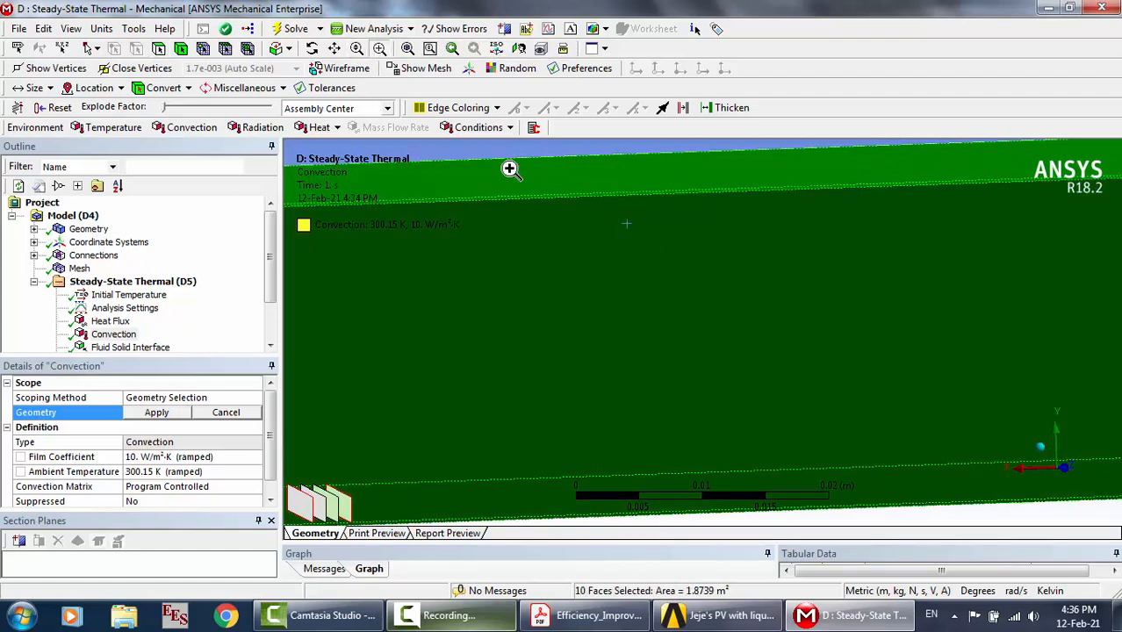
{"action": "left_click_drag", "start_coordinate": [510, 168], "coordinate": [625, 238]}
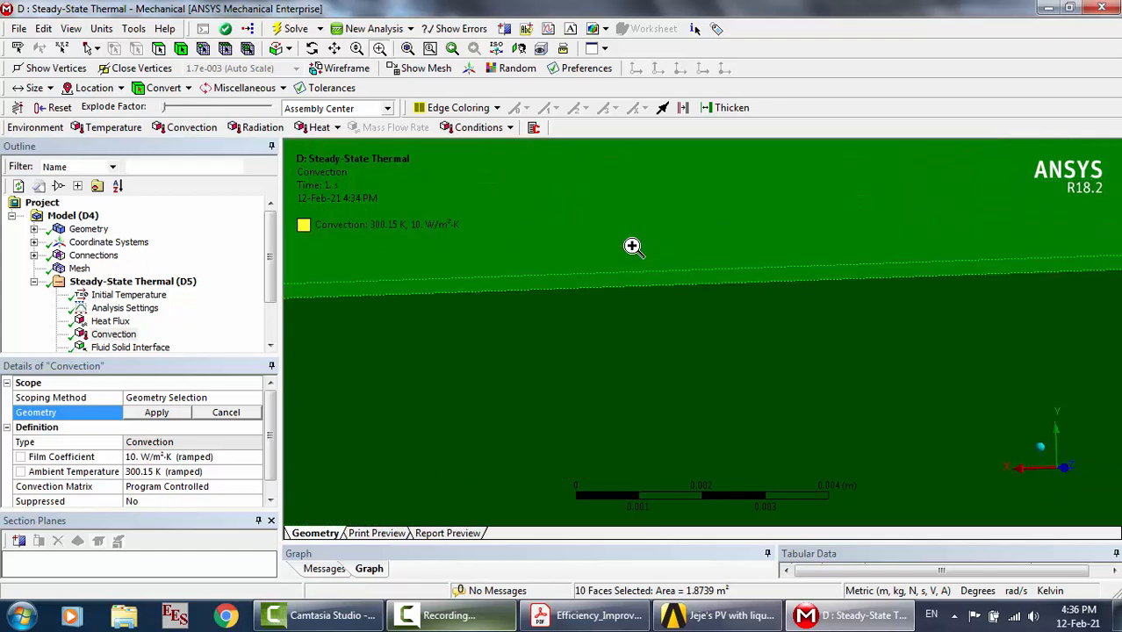
{"action": "scroll", "coordinate": [633, 247], "scroll_direction": "down", "scroll_amount": 12}
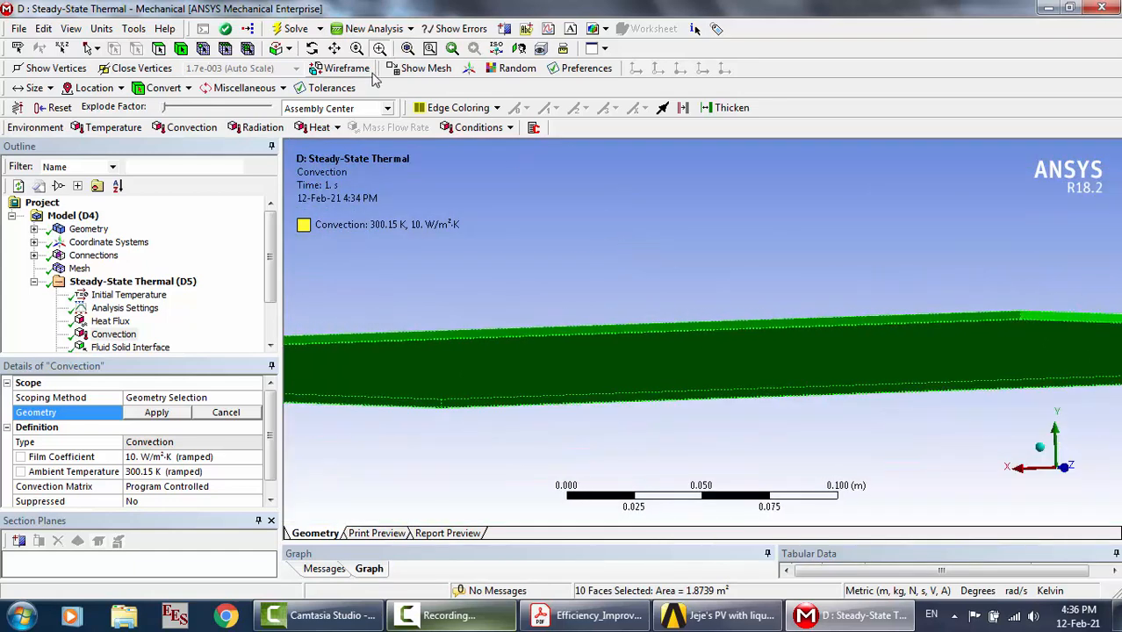
{"action": "left_click", "coordinate": [311, 48]}
{"action": "left_click_drag", "start_coordinate": [708, 328], "coordinate": [705, 337]}
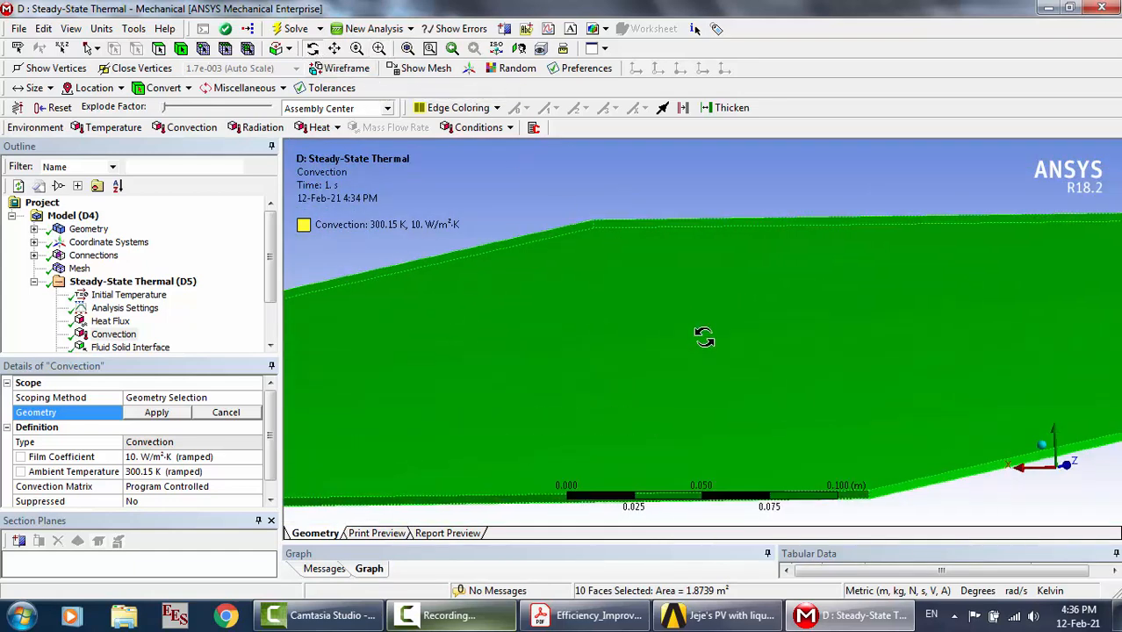
{"action": "scroll", "coordinate": [704, 336], "scroll_direction": "down", "scroll_amount": 3}
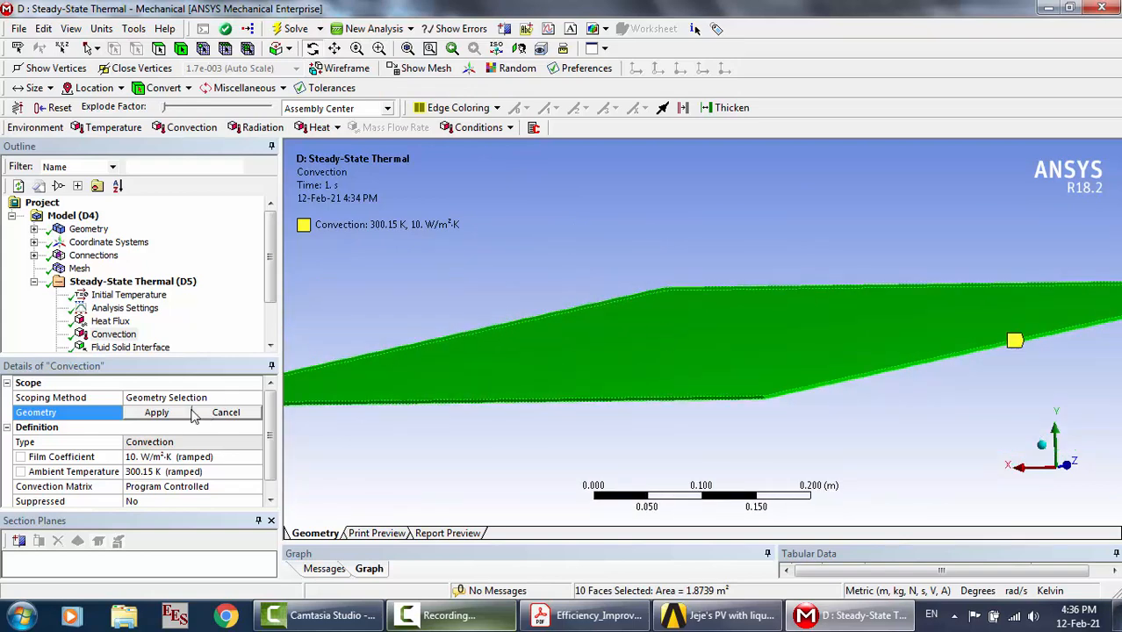
{"action": "left_click", "coordinate": [156, 413]}
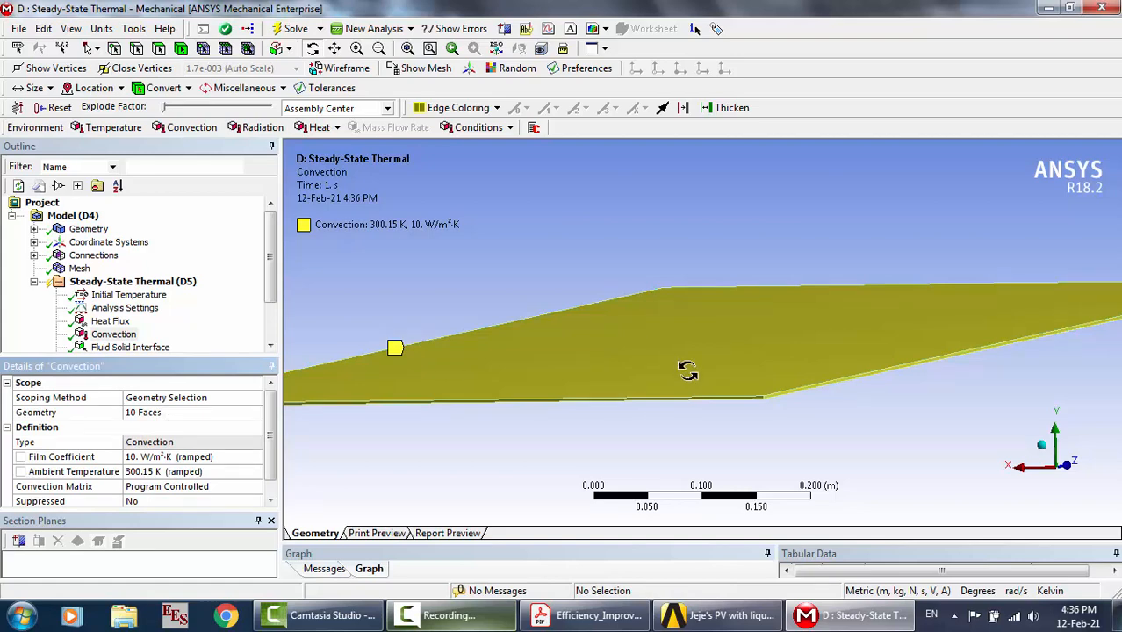
Examine the Convection coverage on the underside, outer face and layer boundary at the -Z end
{"action": "left_click_drag", "start_coordinate": [687, 371], "coordinate": [728, 283]}
{"action": "left_click_drag", "start_coordinate": [762, 283], "coordinate": [767, 393]}
{"action": "left_click_drag", "start_coordinate": [826, 180], "coordinate": [828, 191]}
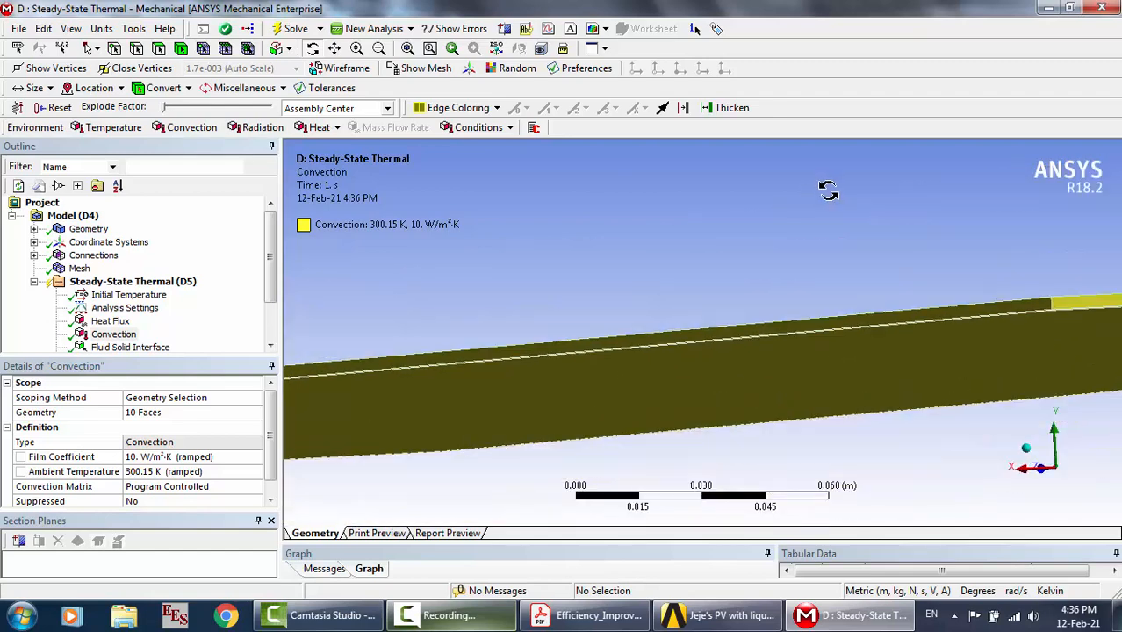
{"action": "scroll", "coordinate": [845, 316], "scroll_direction": "up", "scroll_amount": 5}
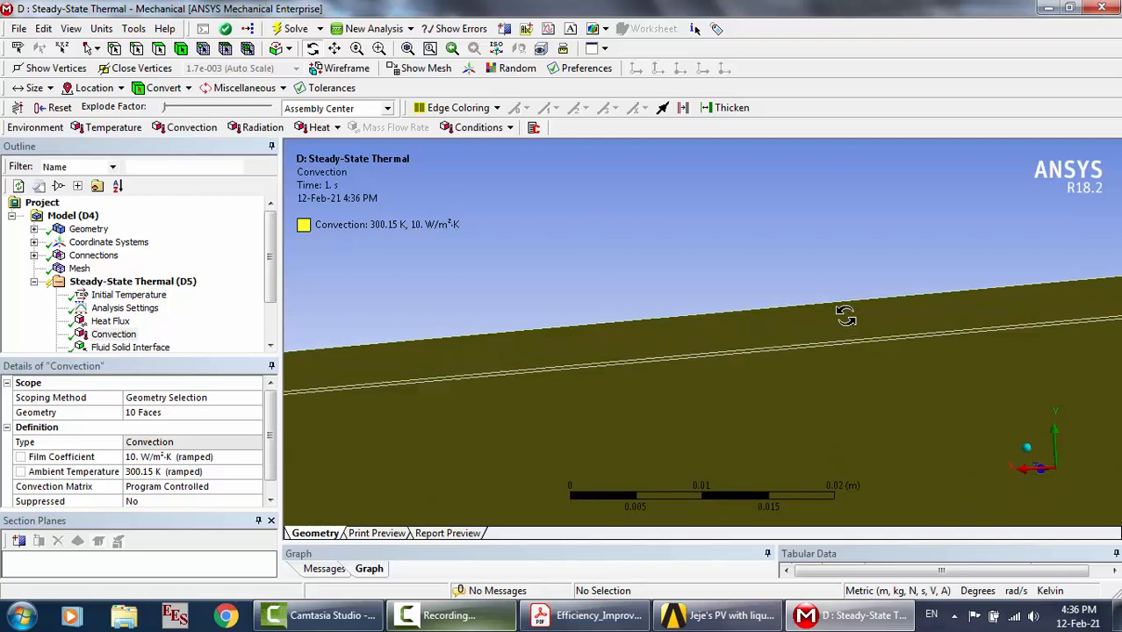
{"action": "scroll", "coordinate": [845, 316], "scroll_direction": "up", "scroll_amount": 3}
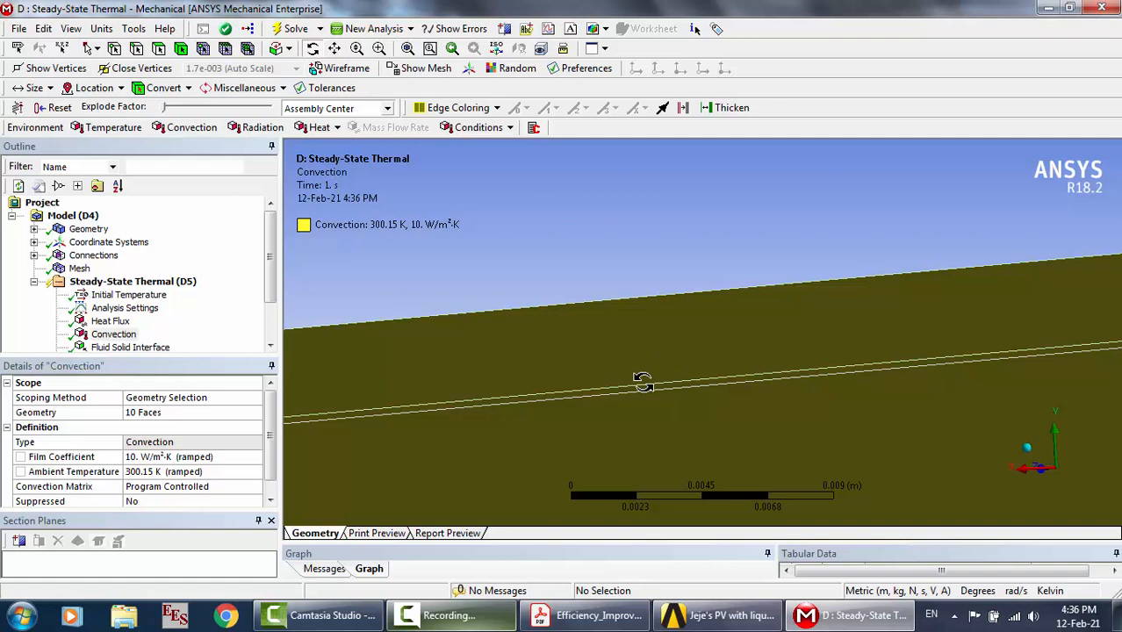
{"action": "left_click_drag", "start_coordinate": [642, 383], "coordinate": [632, 325]}
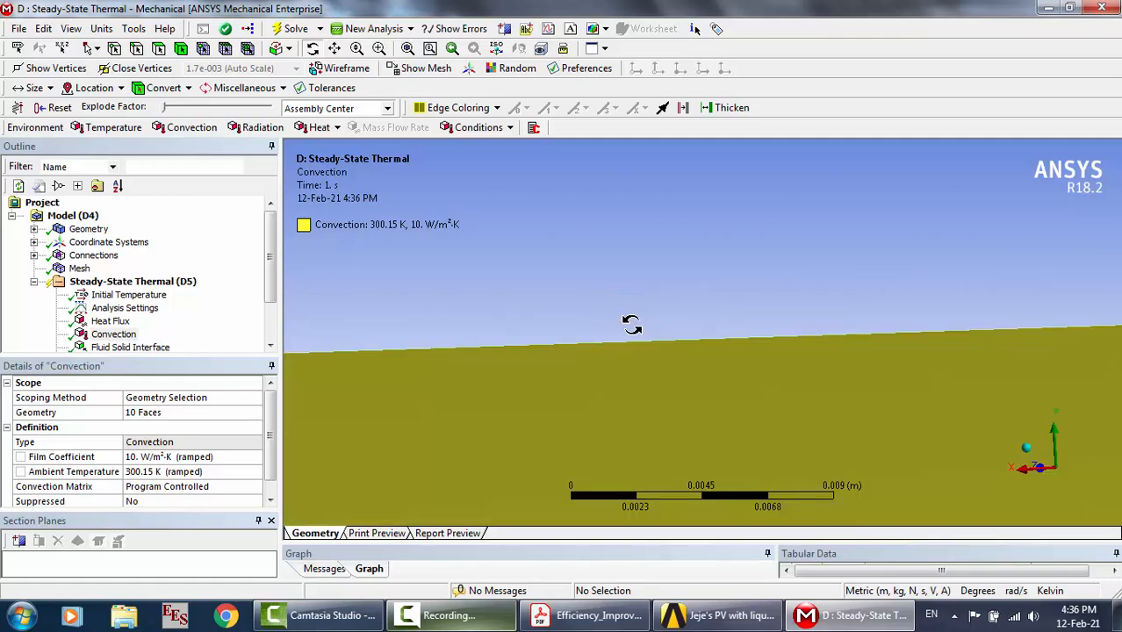
{"action": "scroll", "coordinate": [631, 325], "scroll_direction": "down", "scroll_amount": 10}
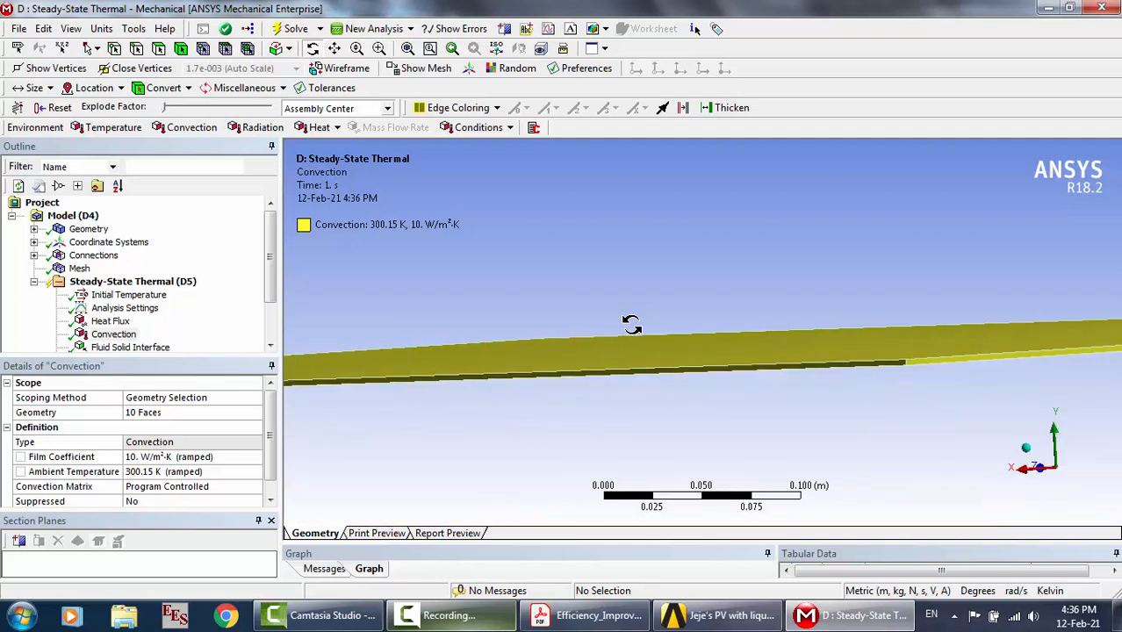
Examine the Convection coverage on the outer face and close up along the layer boundary of the long side
{"action": "left_click_drag", "start_coordinate": [650, 325], "coordinate": [486, 350]}
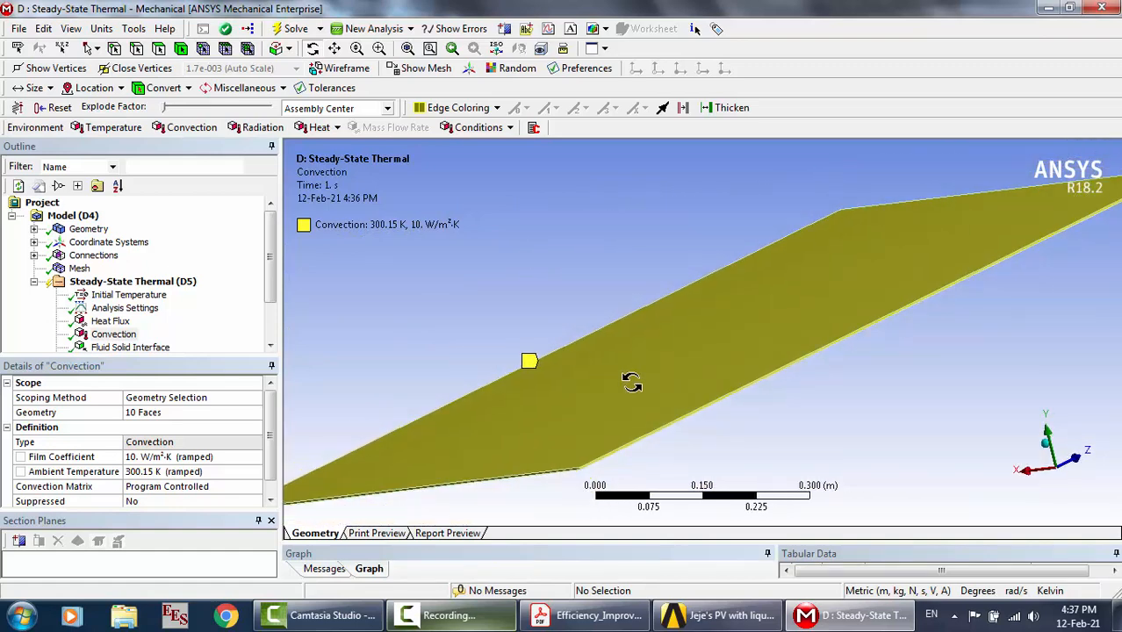
{"action": "left_click_drag", "start_coordinate": [579, 368], "coordinate": [576, 371]}
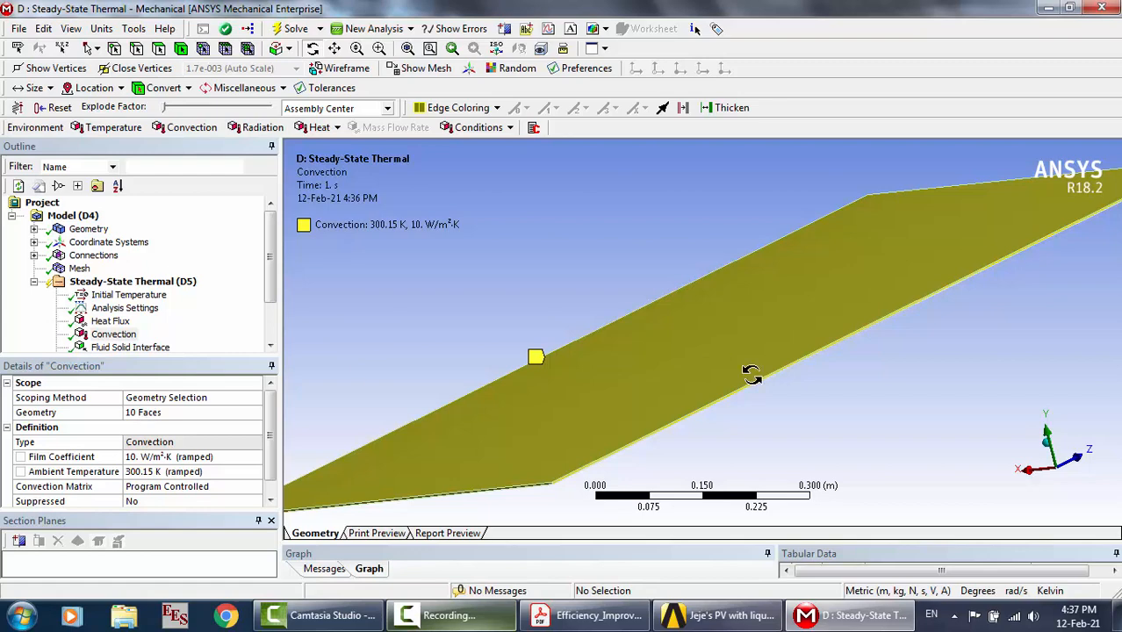
{"action": "left_click_drag", "start_coordinate": [726, 363], "coordinate": [695, 359]}
{"action": "scroll", "coordinate": [696, 356], "scroll_direction": "up", "scroll_amount": 8}
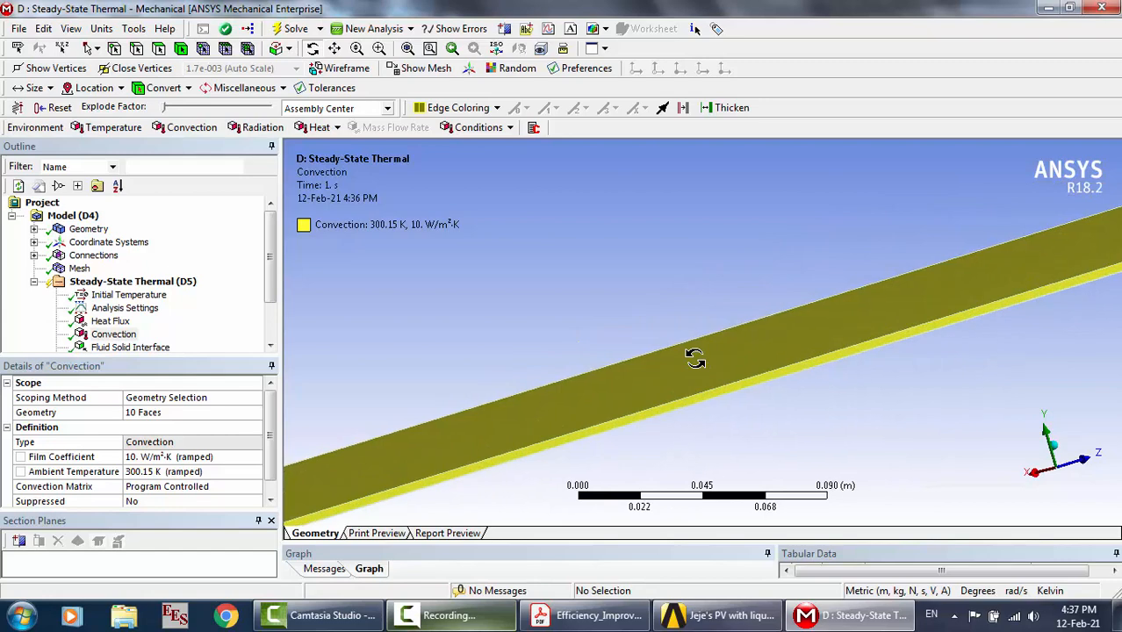
{"action": "scroll", "coordinate": [882, 450], "scroll_direction": "up", "scroll_amount": 3}
{"action": "left_click_drag", "start_coordinate": [882, 450], "coordinate": [878, 449]}
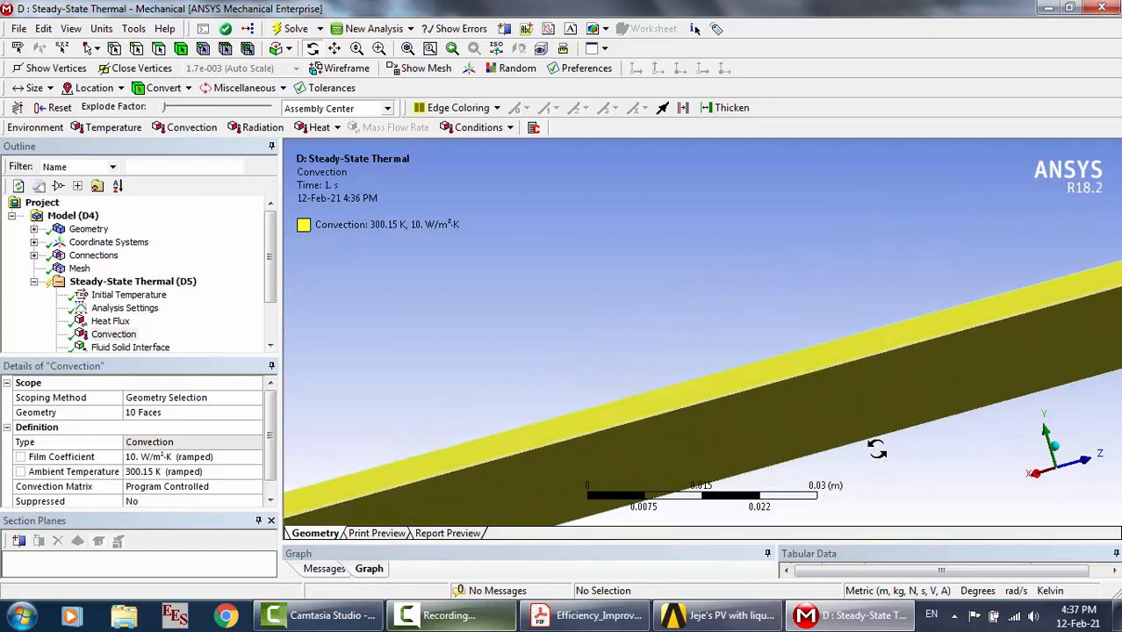
{"action": "scroll", "coordinate": [878, 450], "scroll_direction": "up", "scroll_amount": 3}
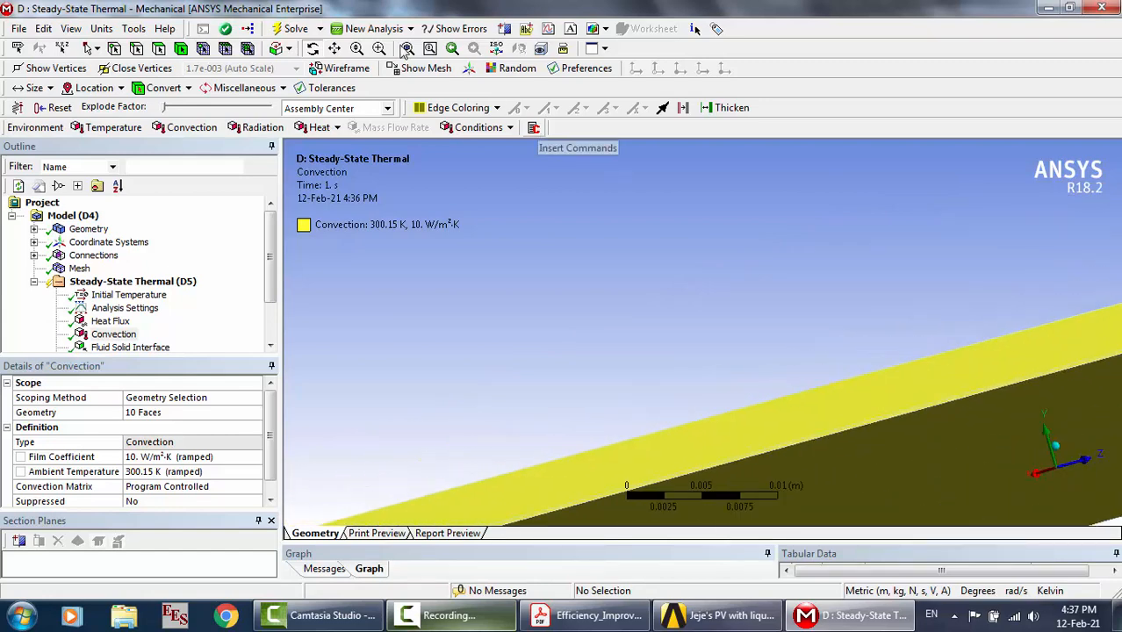
{"action": "left_click", "coordinate": [378, 49]}
{"action": "left_click_drag", "start_coordinate": [847, 454], "coordinate": [890, 494]}
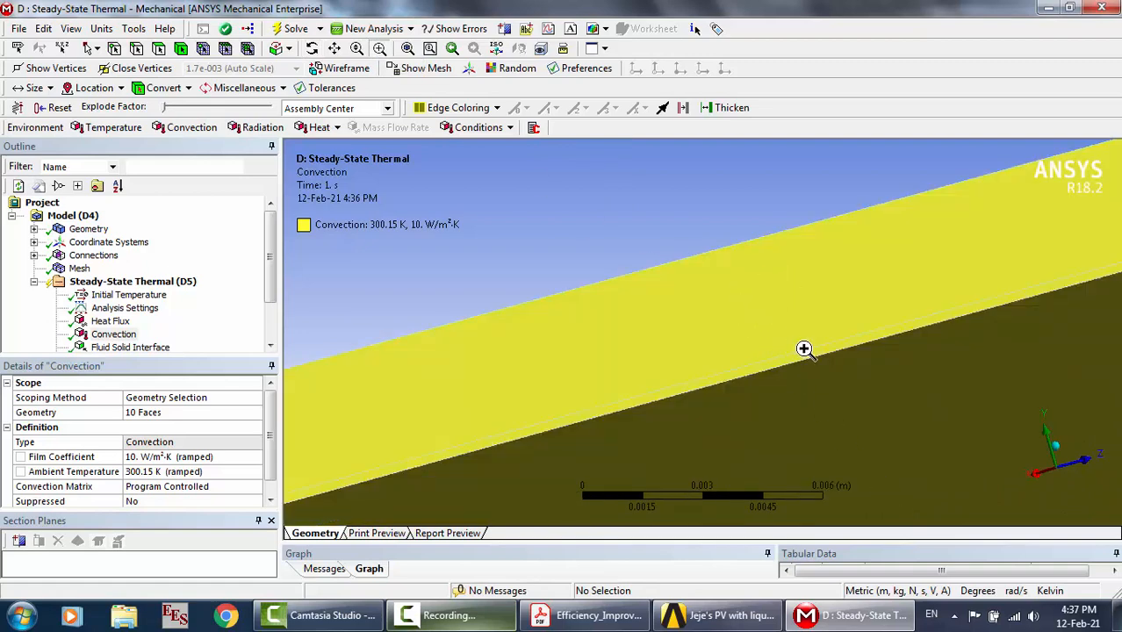
{"action": "left_click_drag", "start_coordinate": [803, 343], "coordinate": [862, 378]}
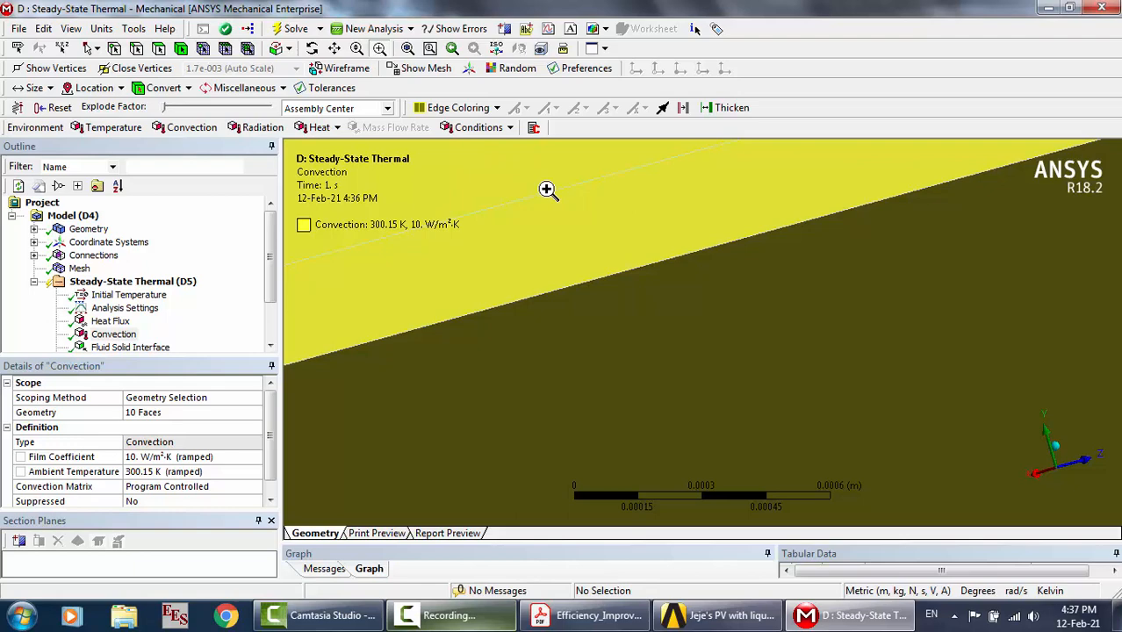
{"action": "scroll", "coordinate": [548, 189], "scroll_direction": "down", "scroll_amount": 15}
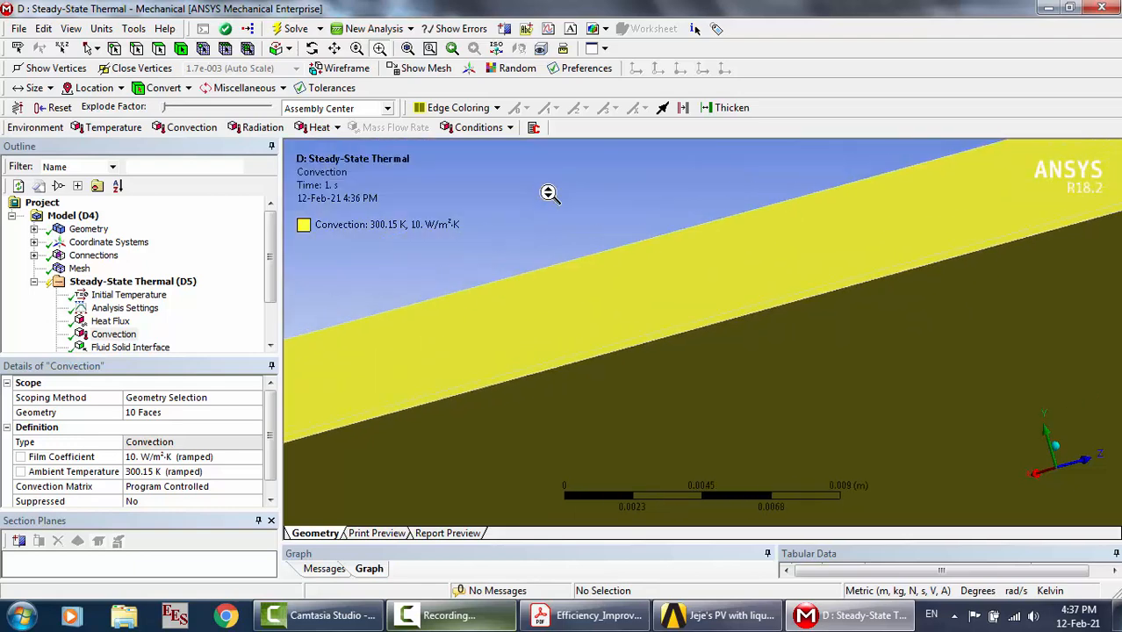
Show the Heat Flux load and check which large face of the panel assembly it acts on
{"action": "left_click", "coordinate": [112, 333]}
{"action": "left_click", "coordinate": [111, 322]}
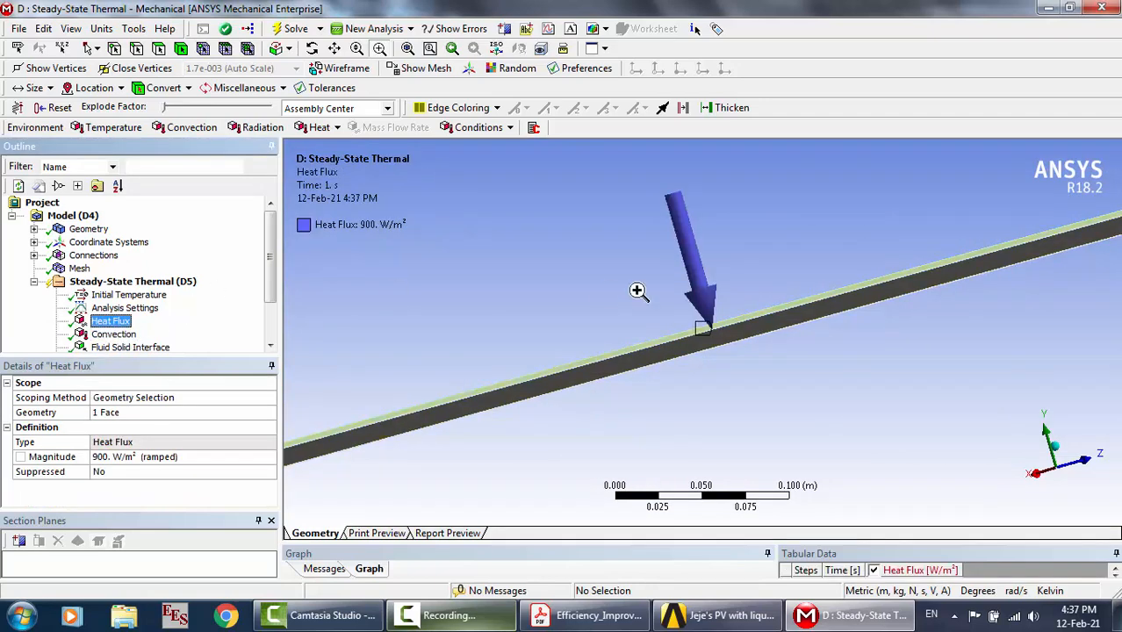
{"action": "left_click", "coordinate": [313, 48]}
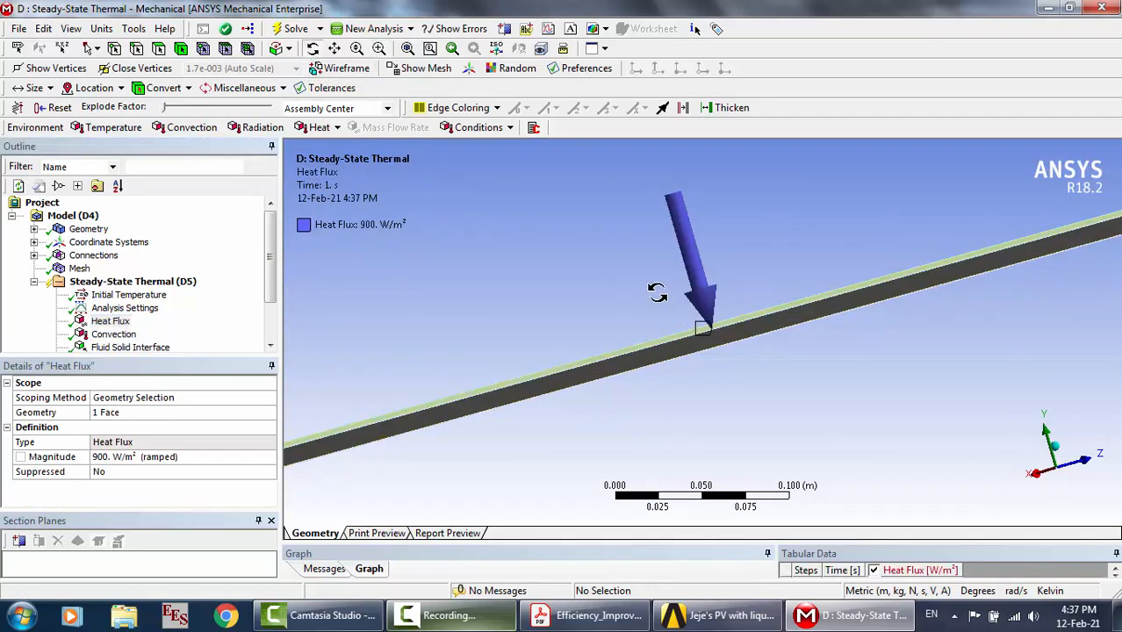
{"action": "left_click_drag", "start_coordinate": [657, 293], "coordinate": [705, 296]}
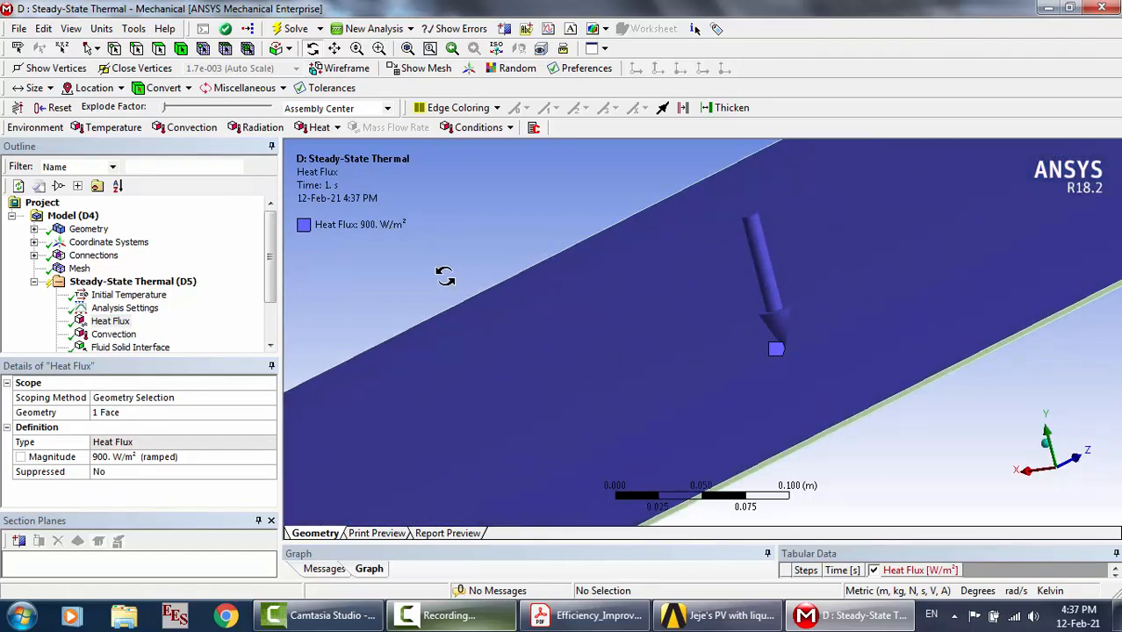
Solve the steady-state thermal analysis and display the Temperature result over the panel
{"action": "left_click", "coordinate": [181, 330]}
{"action": "scroll", "coordinate": [181, 338], "scroll_direction": "down", "scroll_amount": 2}
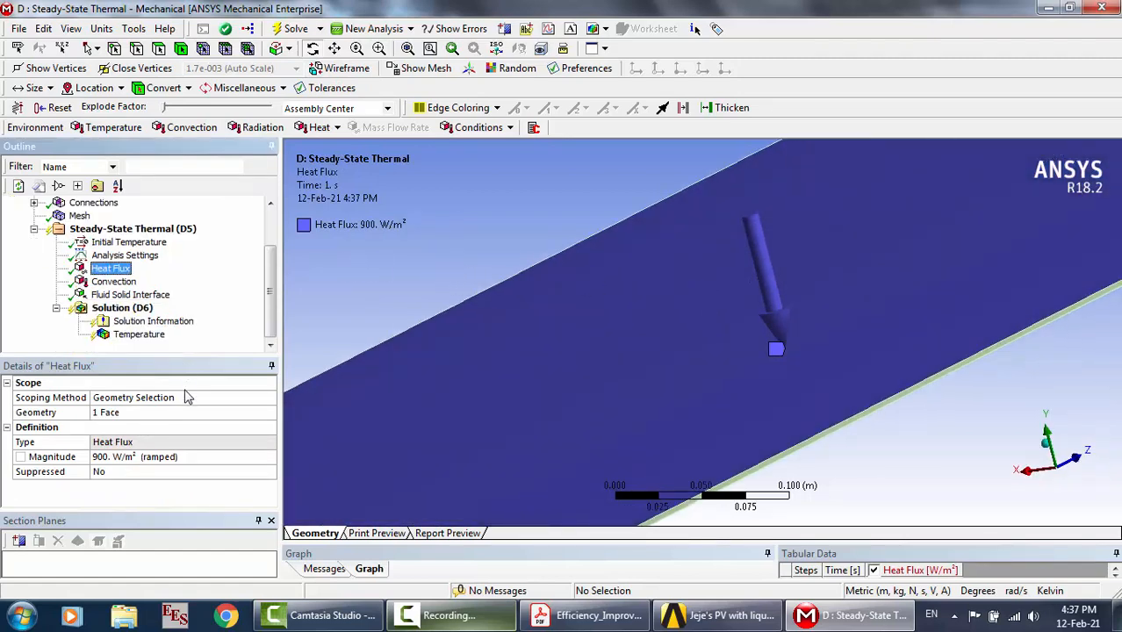
{"action": "left_click", "coordinate": [296, 28]}
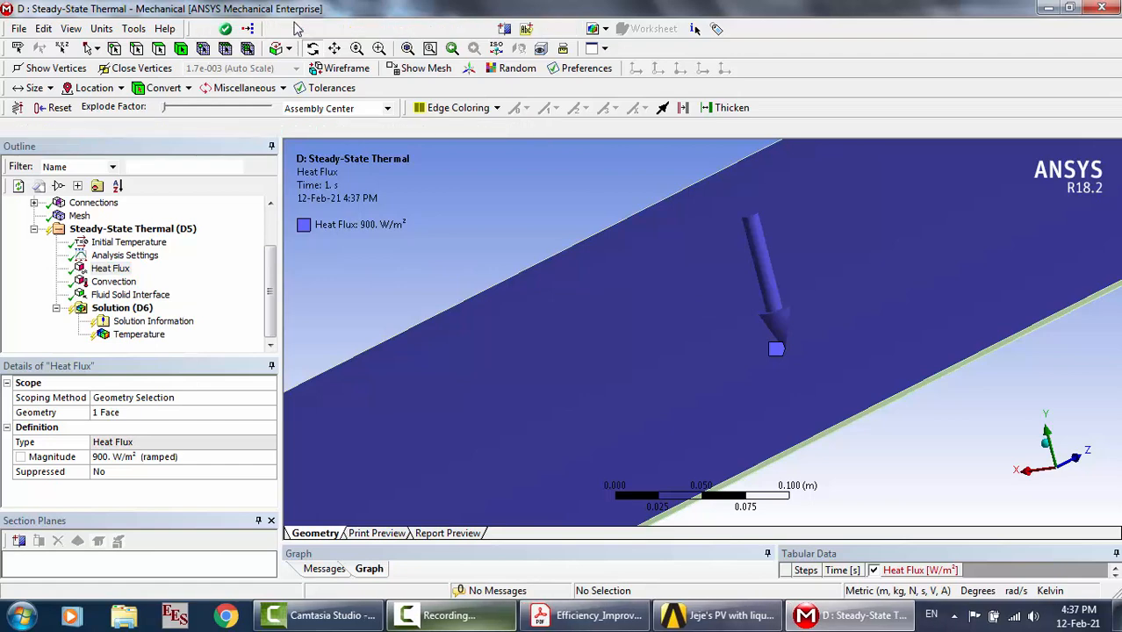
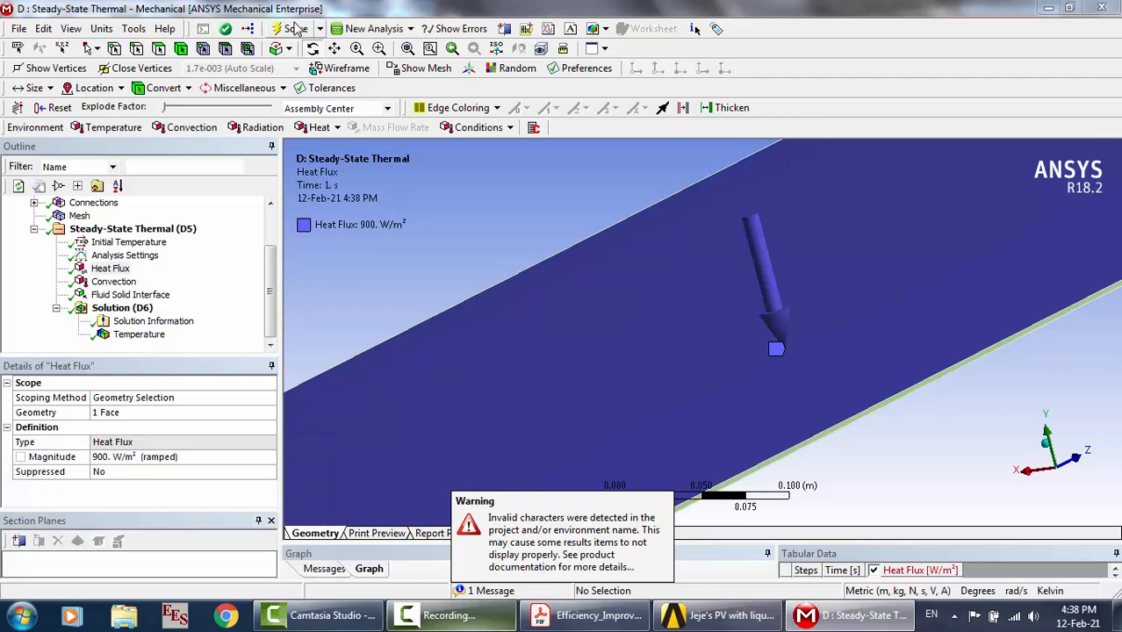
{"action": "left_click", "coordinate": [141, 336]}
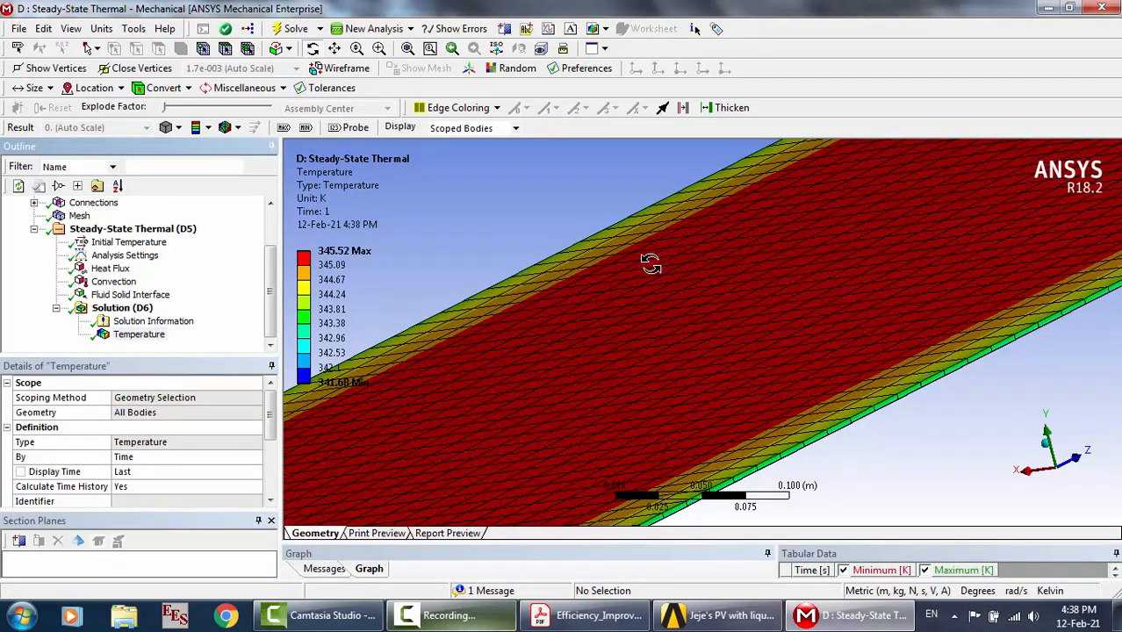
{"action": "left_click_drag", "start_coordinate": [649, 258], "coordinate": [650, 263]}
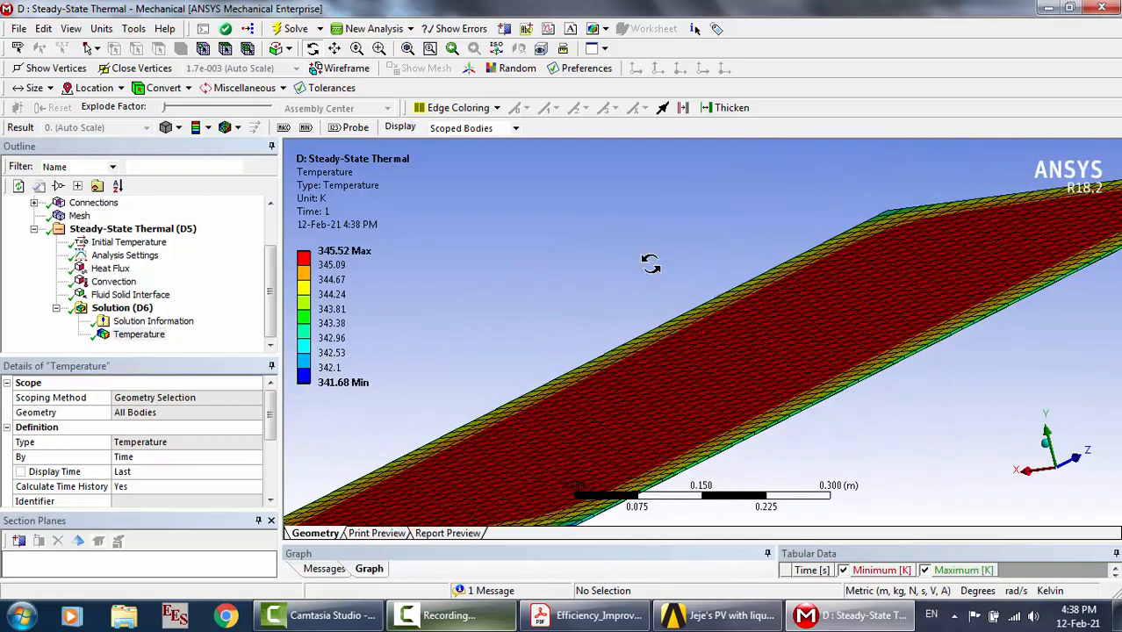
Capture a snip of the Temperature plot with its legend, showing the whole hotter large face of the panel, using the Snipping Tool
{"action": "left_click_drag", "start_coordinate": [751, 327], "coordinate": [746, 370]}
{"action": "scroll", "coordinate": [719, 356], "scroll_direction": "down", "scroll_amount": 5}
{"action": "scroll", "coordinate": [745, 370], "scroll_direction": "down", "scroll_amount": 2}
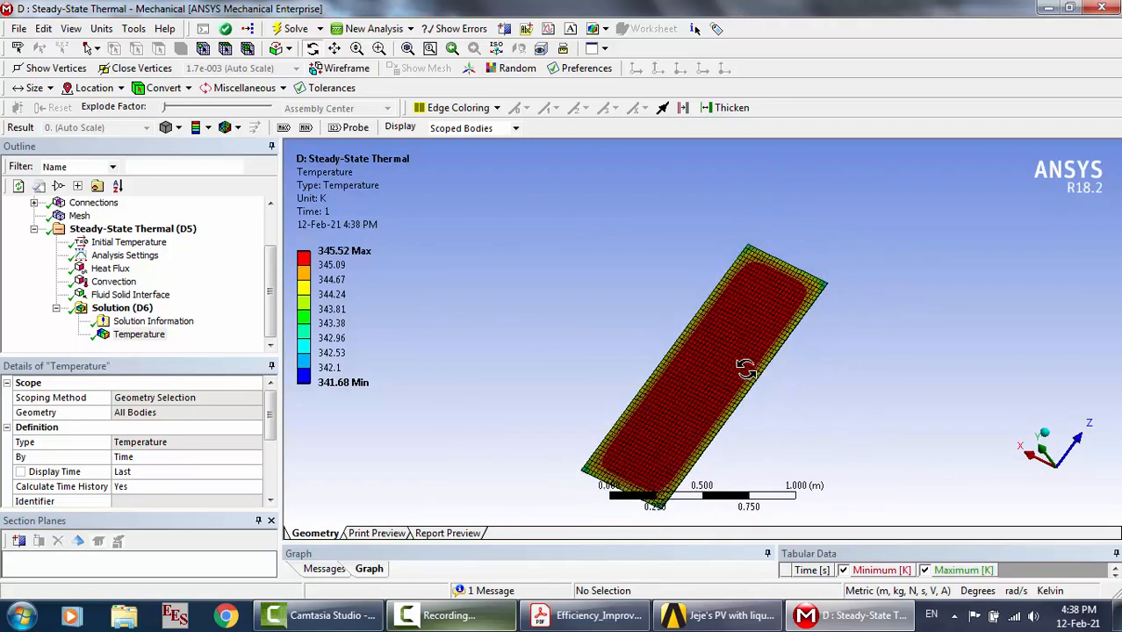
{"action": "left_click", "coordinate": [380, 48]}
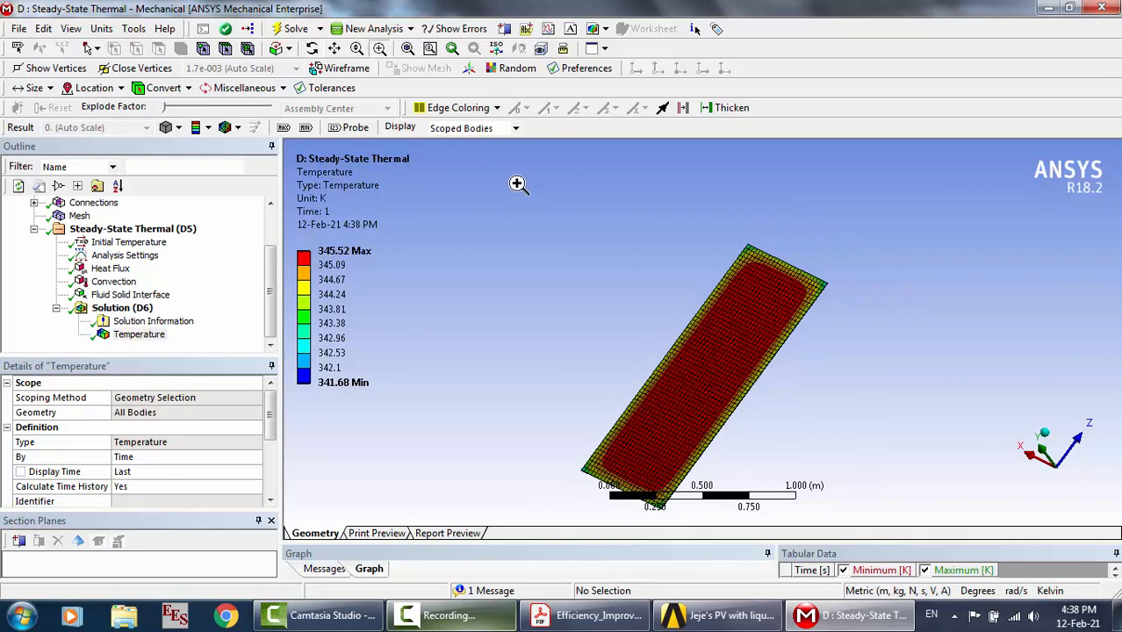
{"action": "left_click_drag", "start_coordinate": [525, 193], "coordinate": [858, 519]}
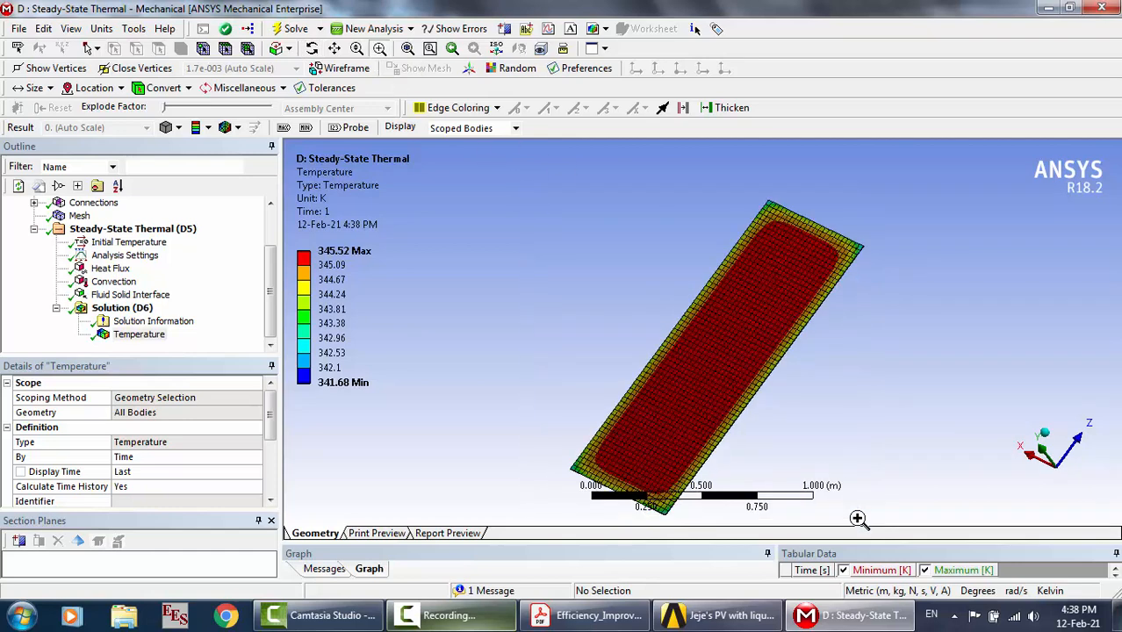
{"action": "left_click", "coordinate": [334, 48]}
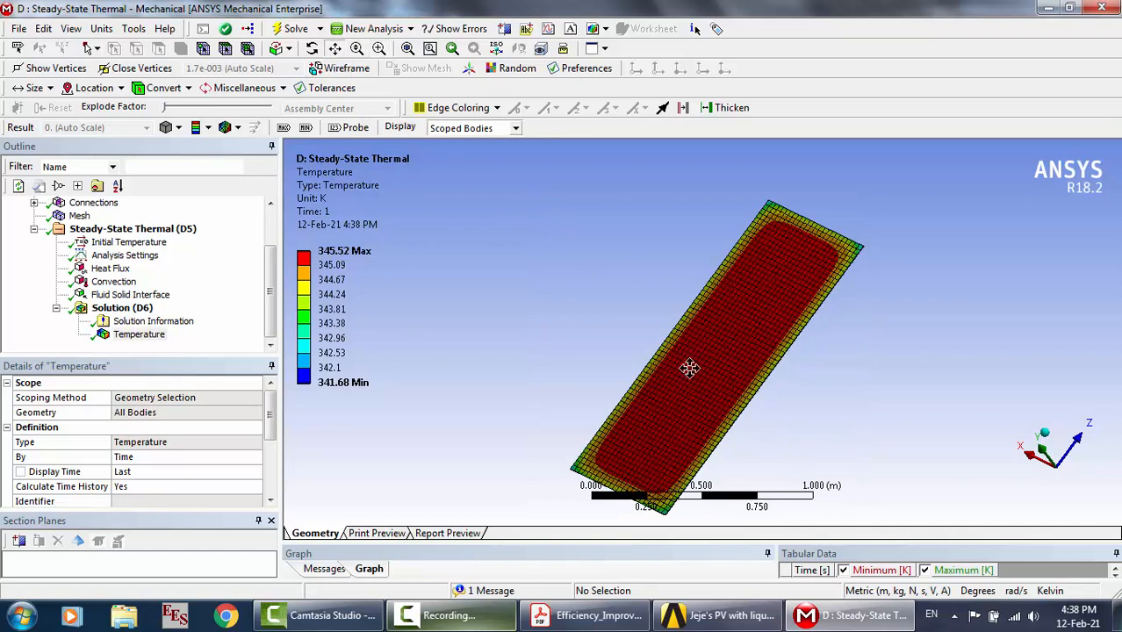
{"action": "left_click_drag", "start_coordinate": [689, 368], "coordinate": [619, 326]}
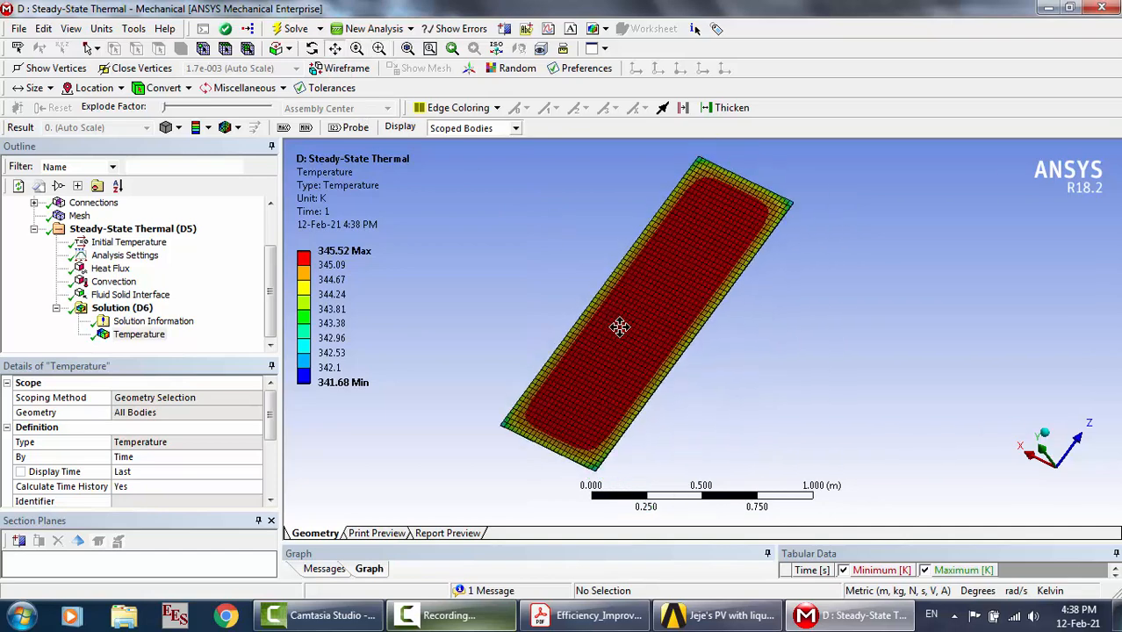
{"action": "left_click", "coordinate": [20, 617]}
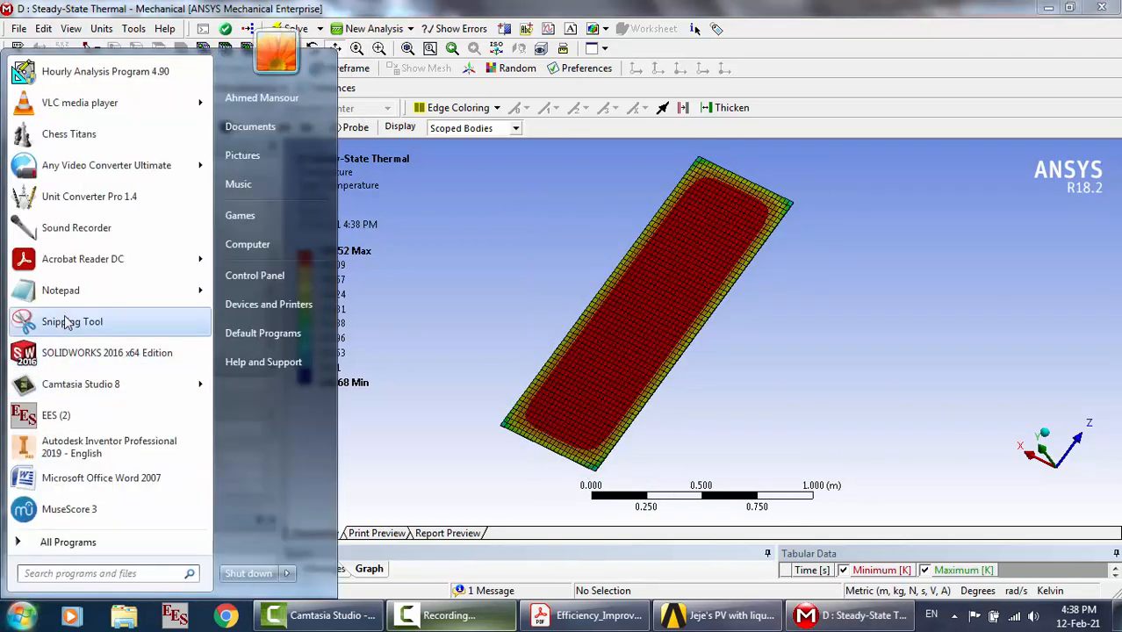
{"action": "left_click", "coordinate": [66, 320]}
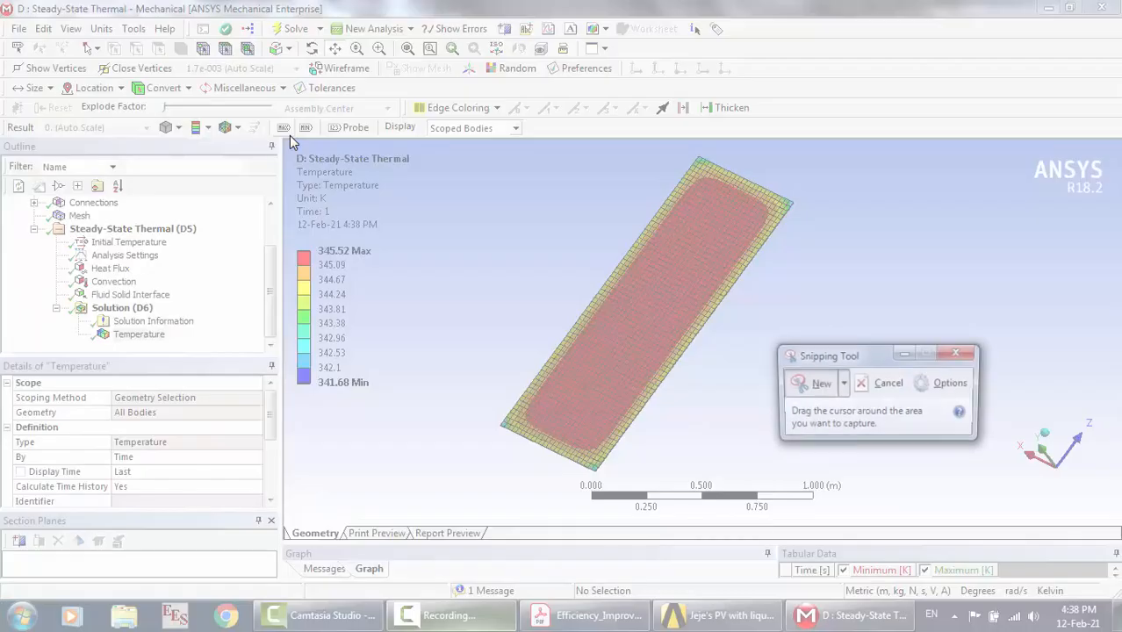
{"action": "left_click_drag", "start_coordinate": [289, 133], "coordinate": [967, 533]}
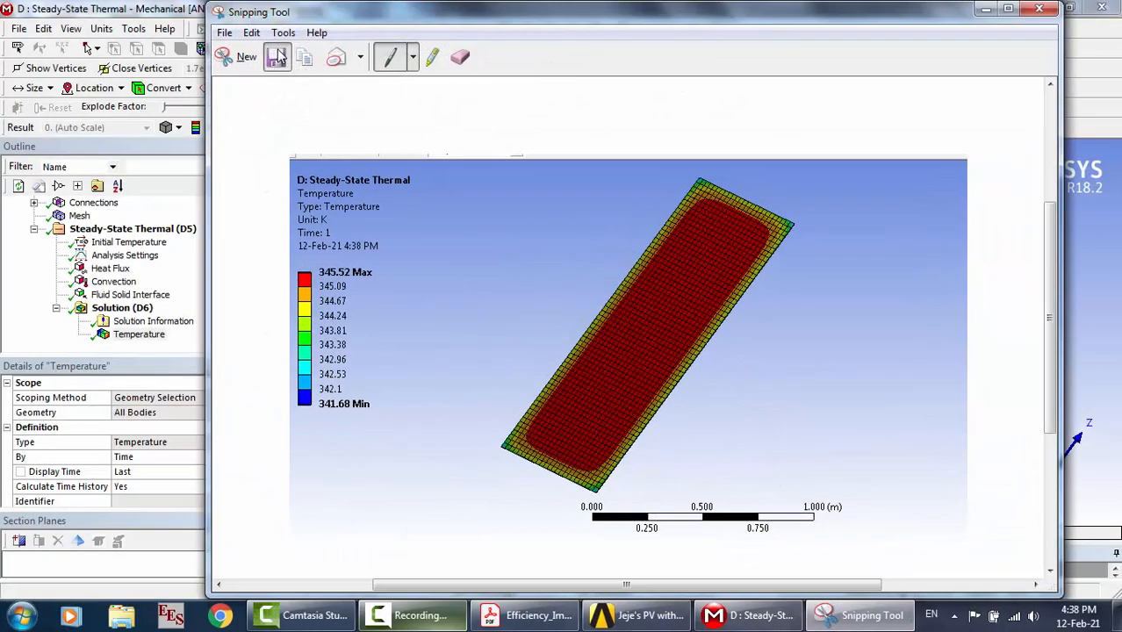
Save the captured temperature image to the Desktop as PNG file 1
{"action": "left_click", "coordinate": [278, 58]}
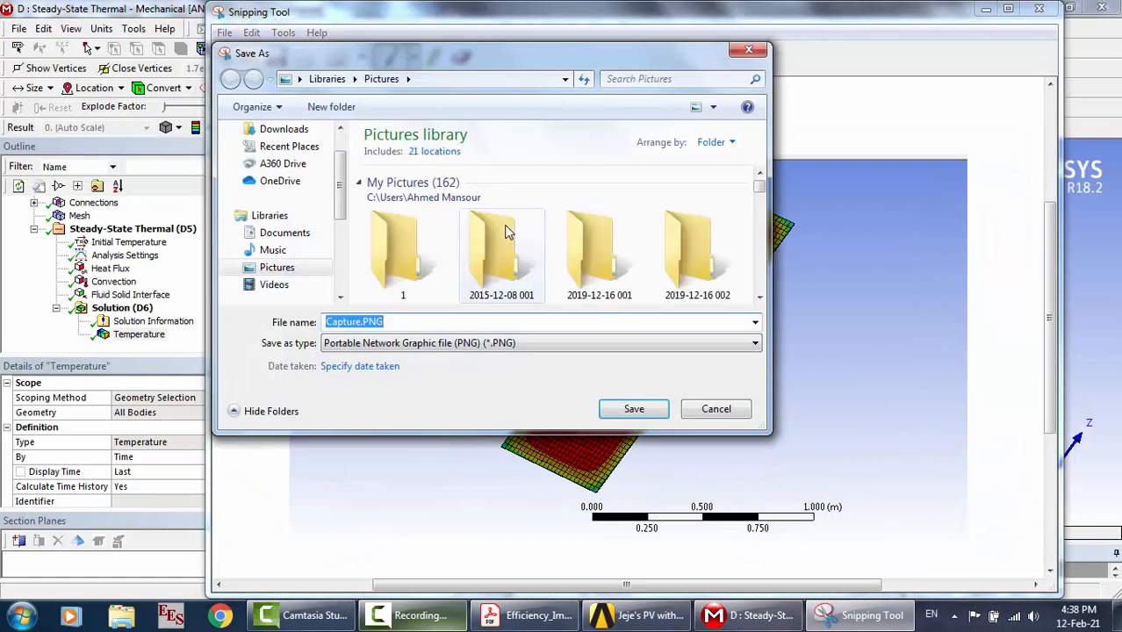
{"action": "scroll", "coordinate": [343, 147], "scroll_direction": "up", "scroll_amount": 2}
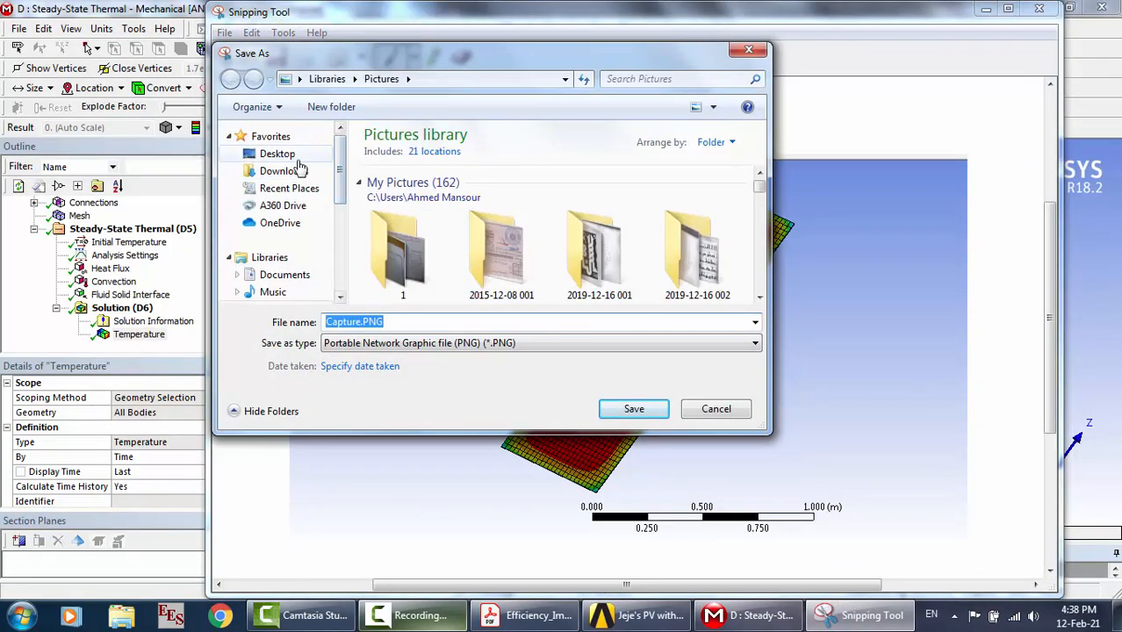
{"action": "left_click", "coordinate": [277, 153]}
{"action": "left_click", "coordinate": [438, 318]}
{"action": "type", "text": "2"}
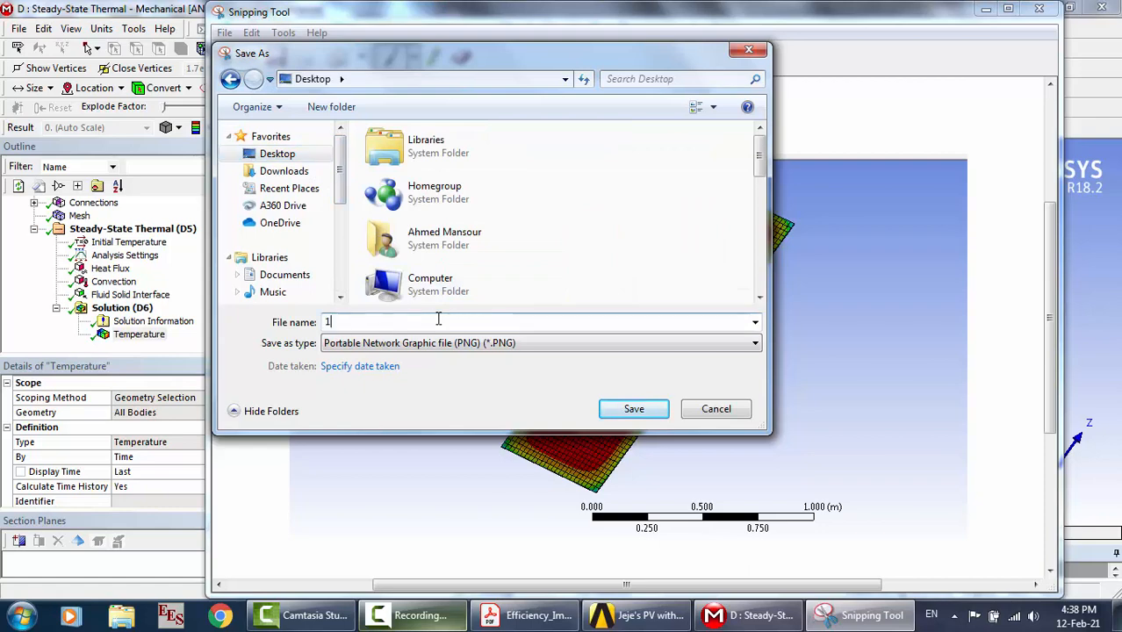
{"action": "key", "text": "Return"}
Turn the panel in Mechanical to its opposite large face and capture a new snip of the Temperature plot with its legend
{"action": "left_click", "coordinate": [751, 615]}
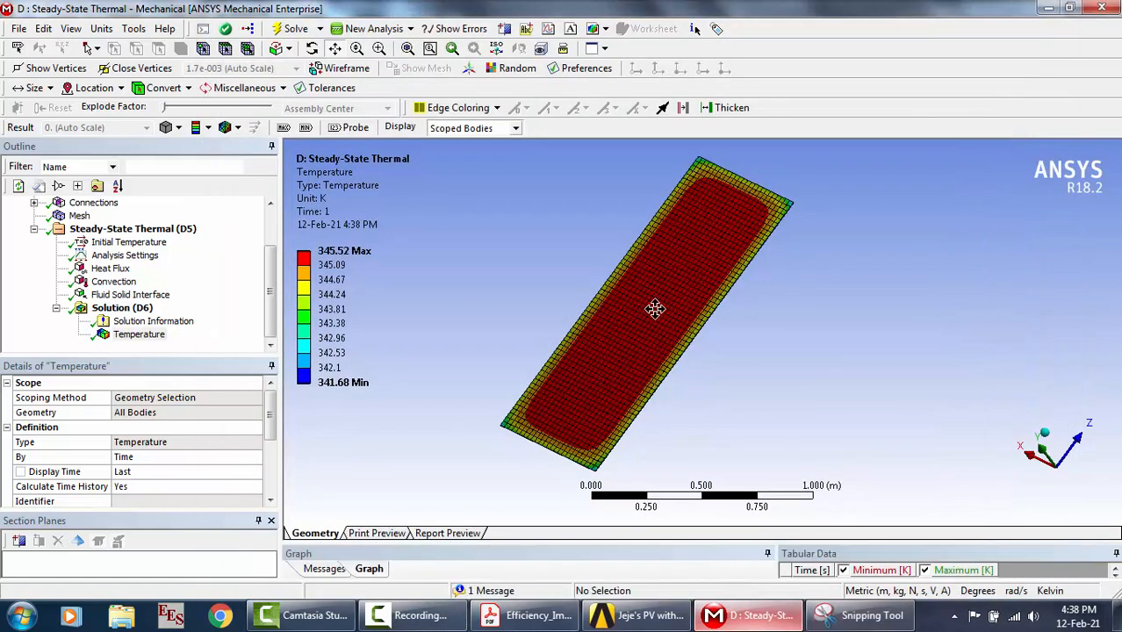
{"action": "left_click", "coordinate": [312, 49]}
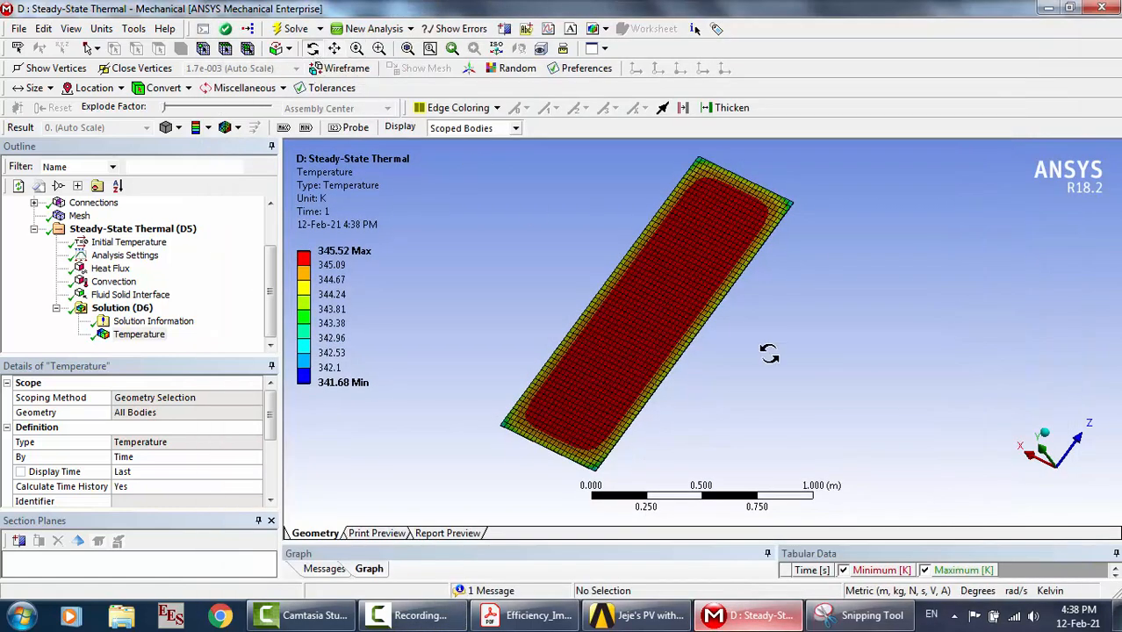
{"action": "left_click_drag", "start_coordinate": [768, 347], "coordinate": [507, 319]}
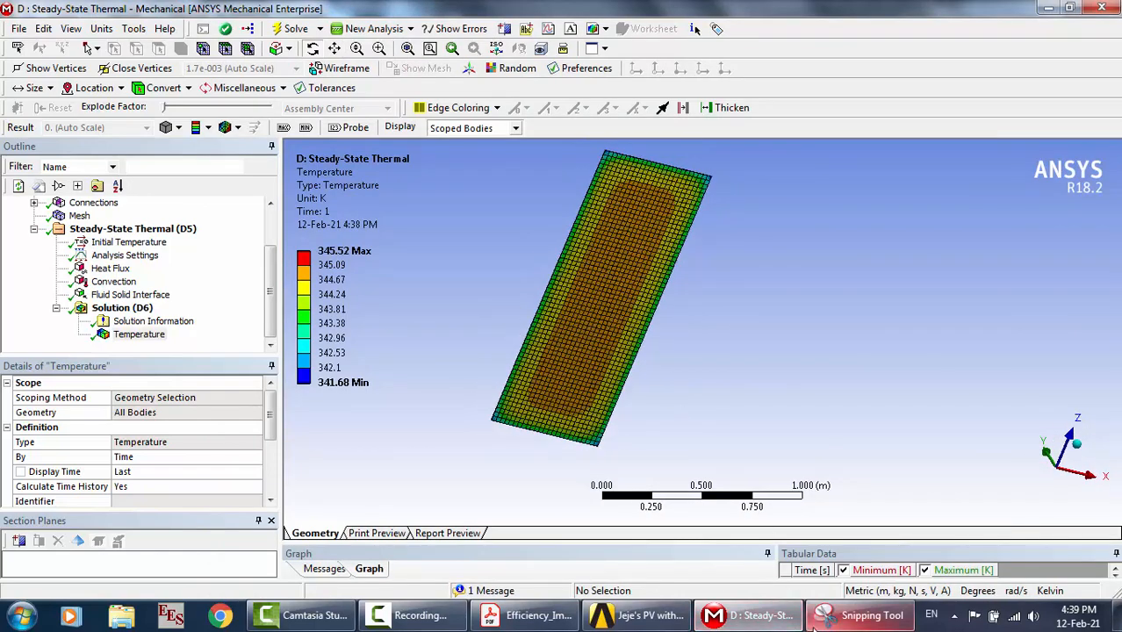
{"action": "left_click", "coordinate": [861, 615]}
{"action": "left_click", "coordinate": [243, 66]}
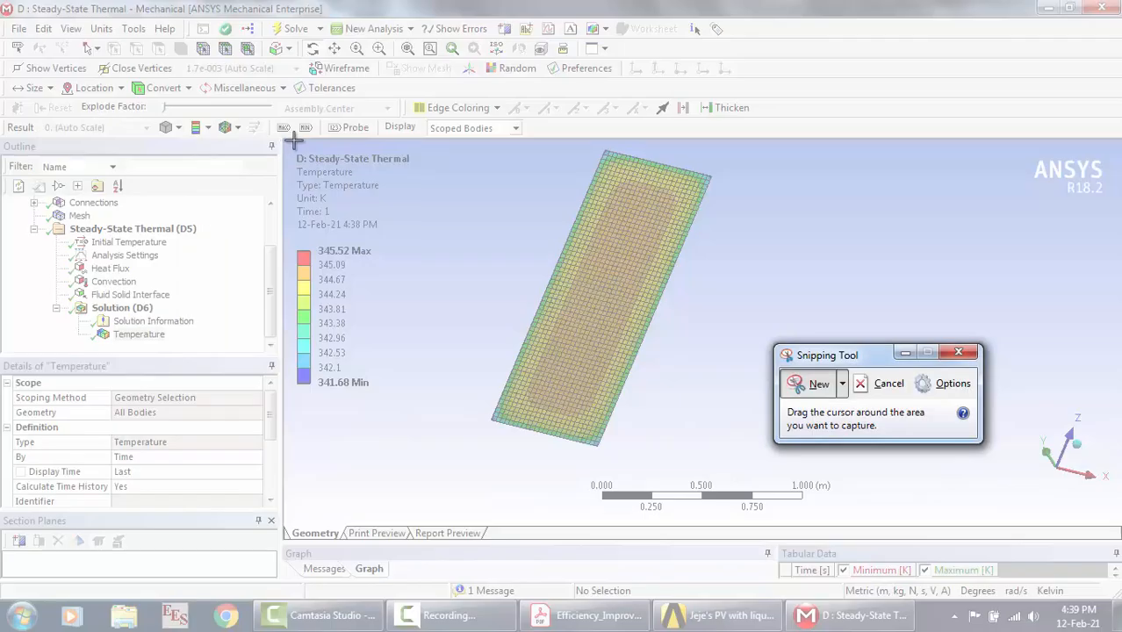
{"action": "left_click_drag", "start_coordinate": [289, 141], "coordinate": [900, 520]}
Save the snip of the opposite face to the Desktop as PNG file 2
{"action": "left_click", "coordinate": [275, 58]}
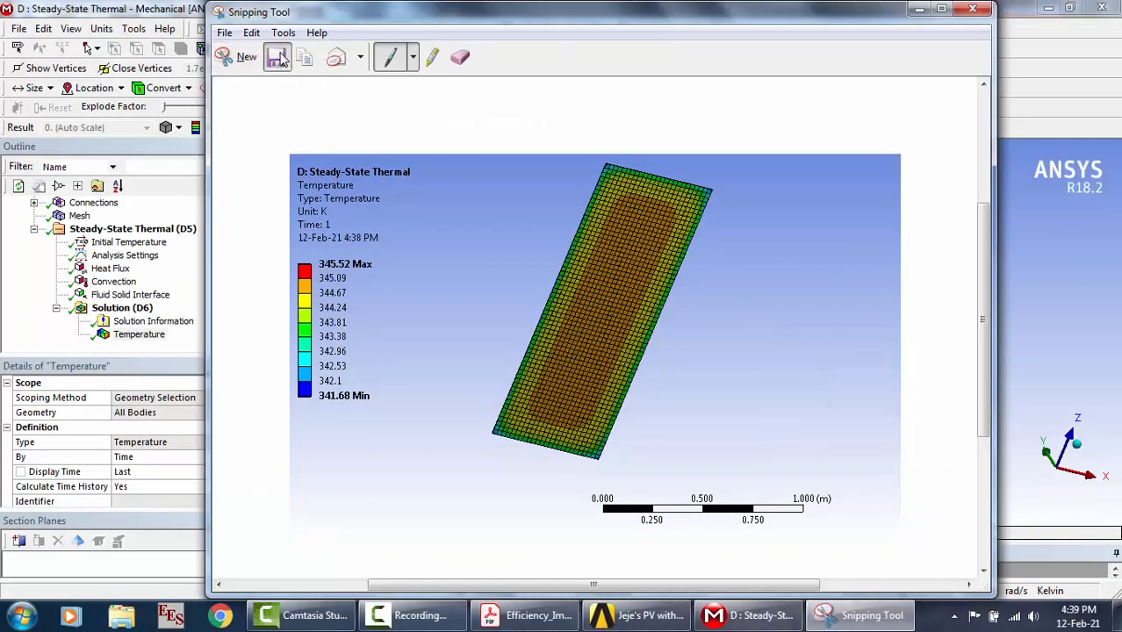
{"action": "type", "text": "2"}
{"action": "key", "text": "Return"}
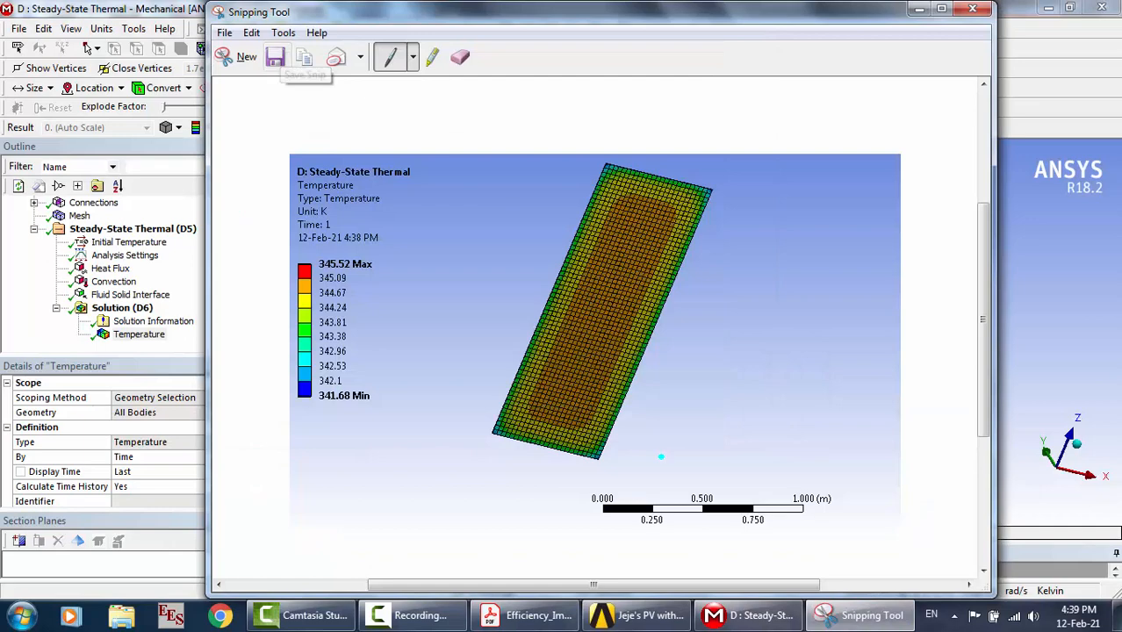
Close the Mechanical window and switch to the Workbench project schematic
{"action": "left_click", "coordinate": [1021, 15]}
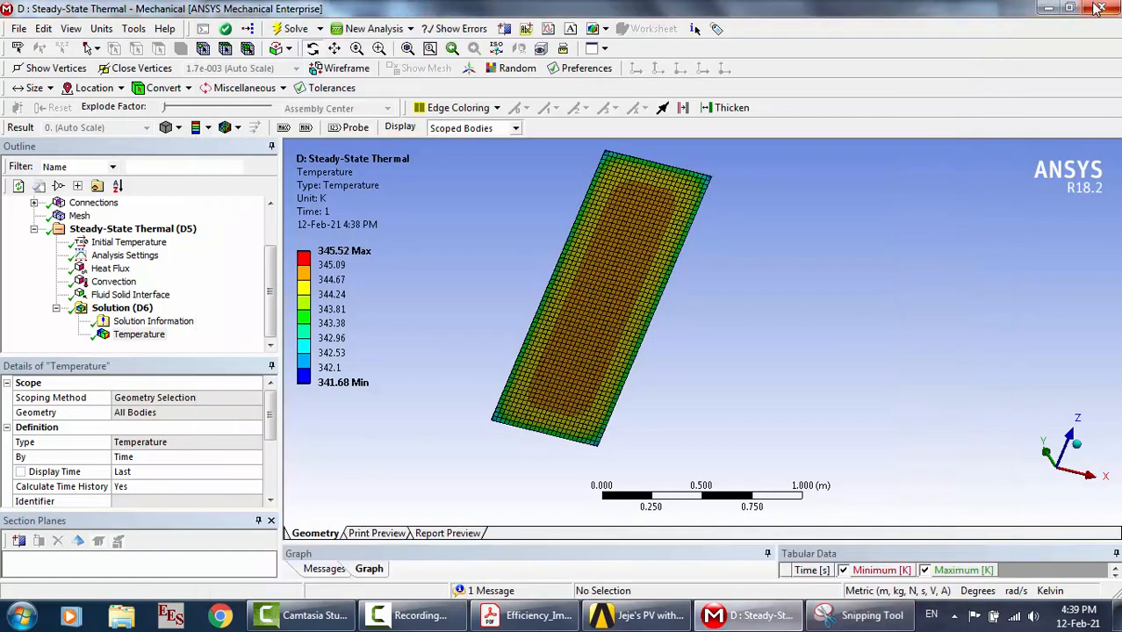
{"action": "left_click", "coordinate": [1099, 9]}
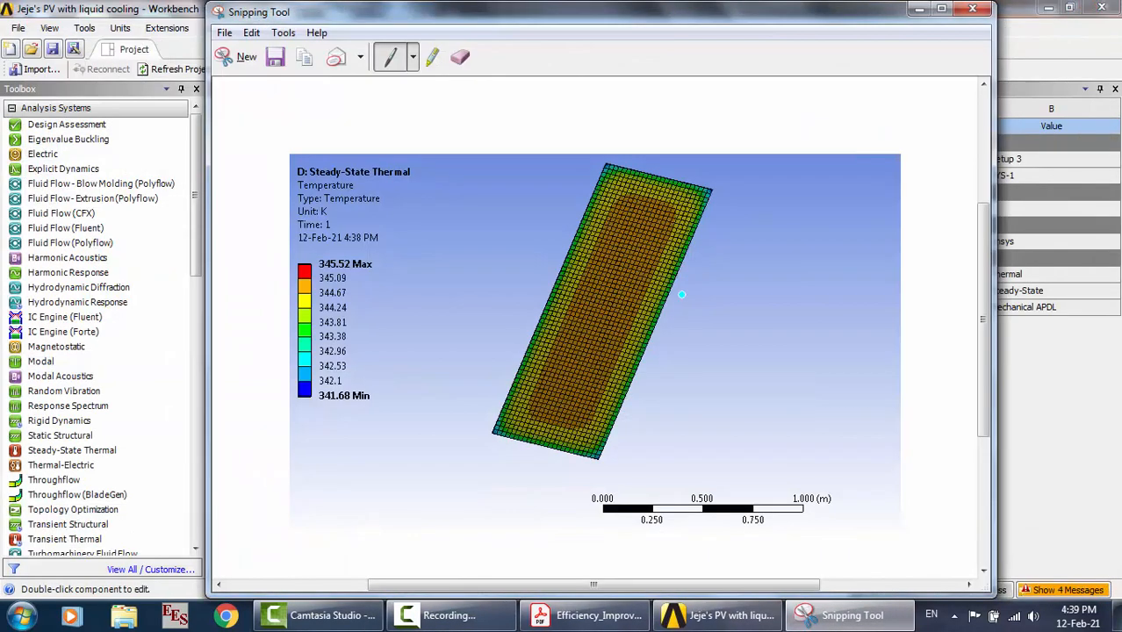
{"action": "left_click", "coordinate": [175, 7]}
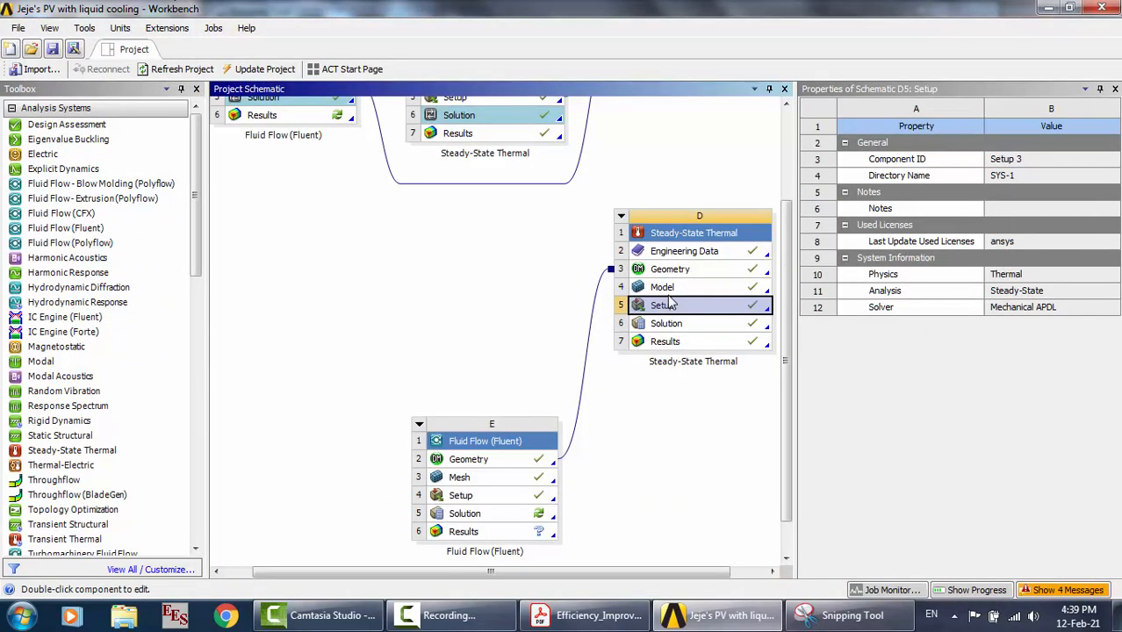
Reset the Solution of Steady-State Thermal system D and confirm the reset
{"action": "left_click", "coordinate": [690, 326]}
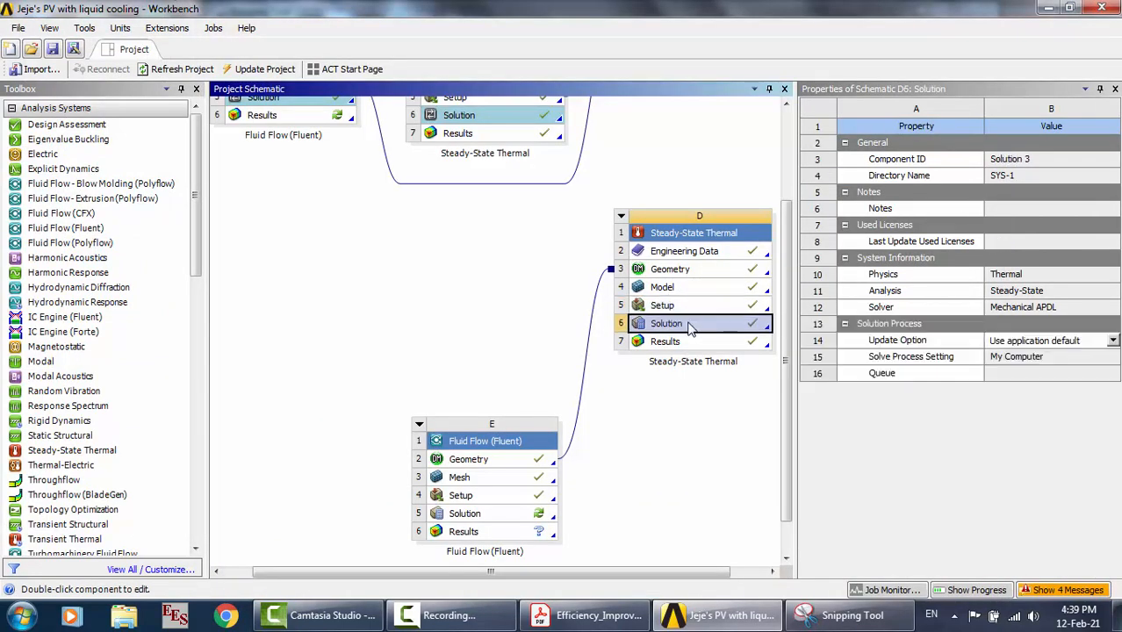
{"action": "right_click", "coordinate": [689, 325]}
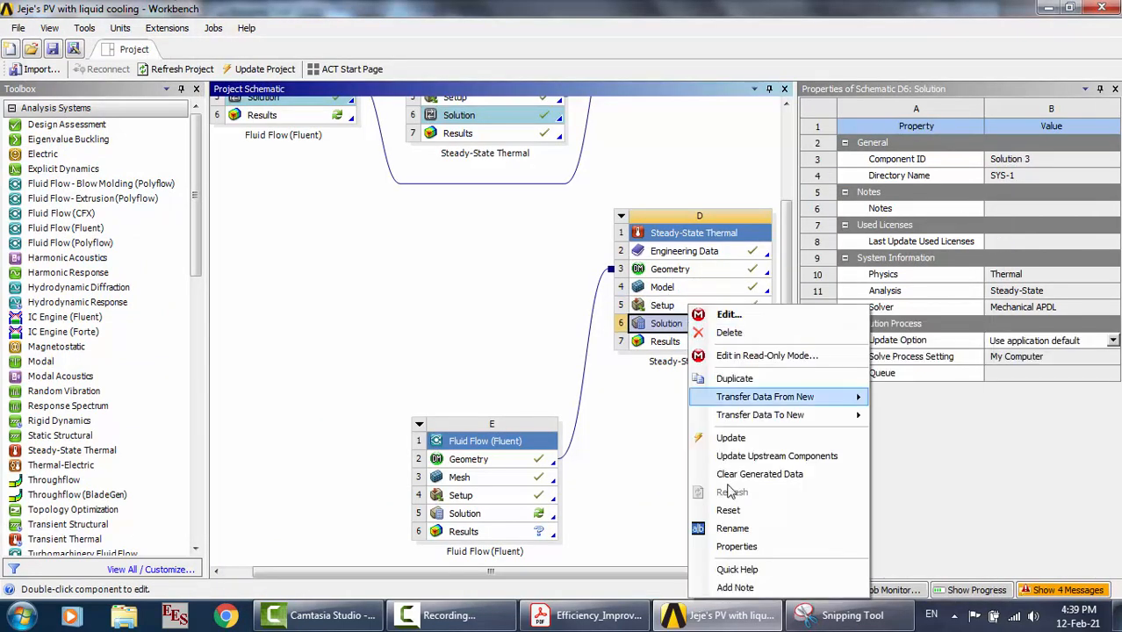
{"action": "left_click", "coordinate": [736, 515]}
{"action": "key", "text": "Return"}
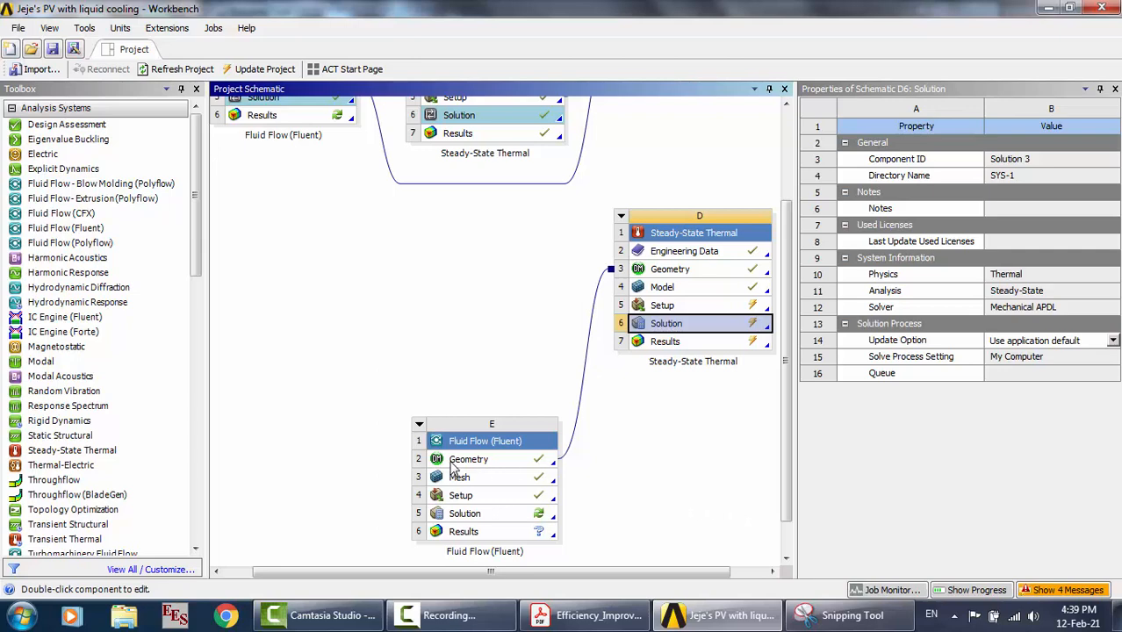
Add a System Coupling component to the project schematic, in the free slot below Steady-State Thermal system D
{"action": "scroll", "coordinate": [201, 442], "scroll_direction": "down", "scroll_amount": 10}
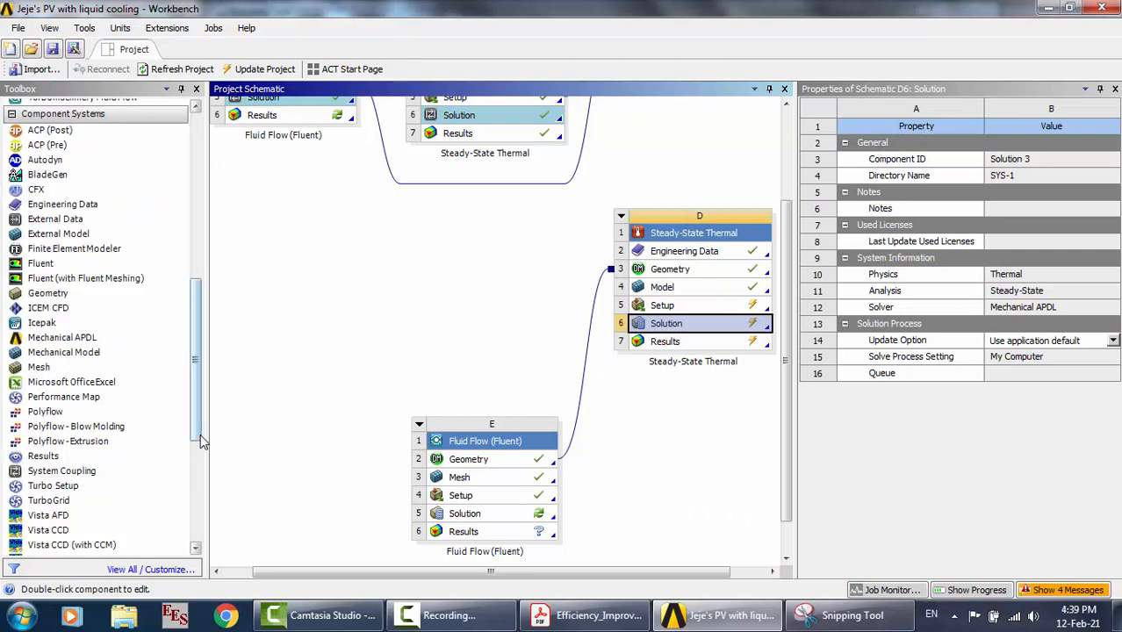
{"action": "left_click", "coordinate": [106, 462]}
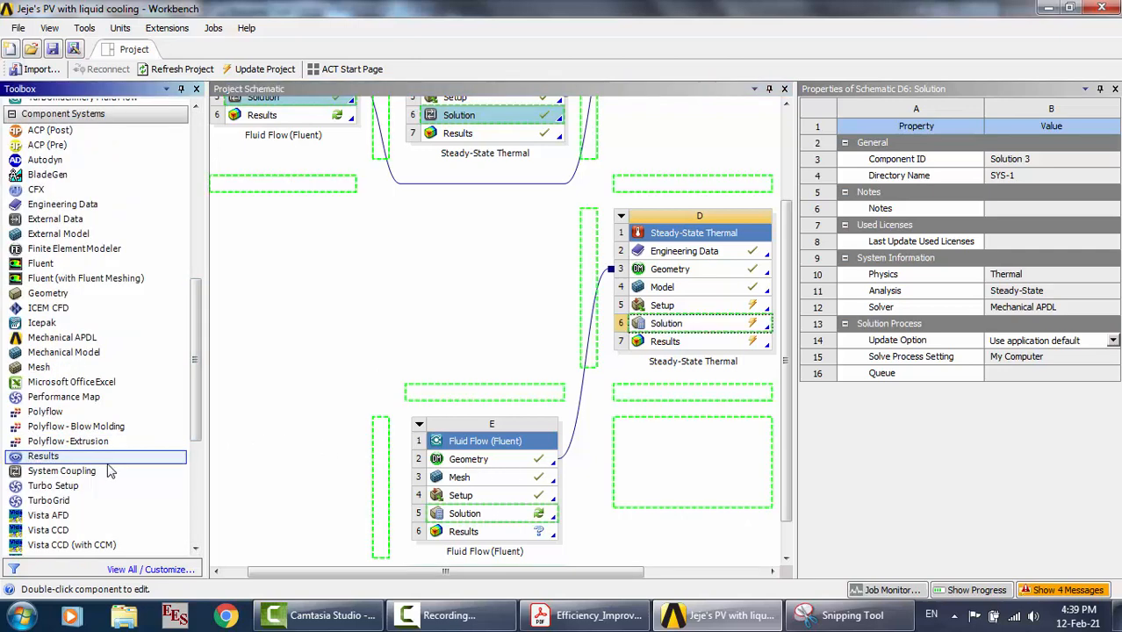
{"action": "left_click_drag", "start_coordinate": [101, 474], "coordinate": [665, 479]}
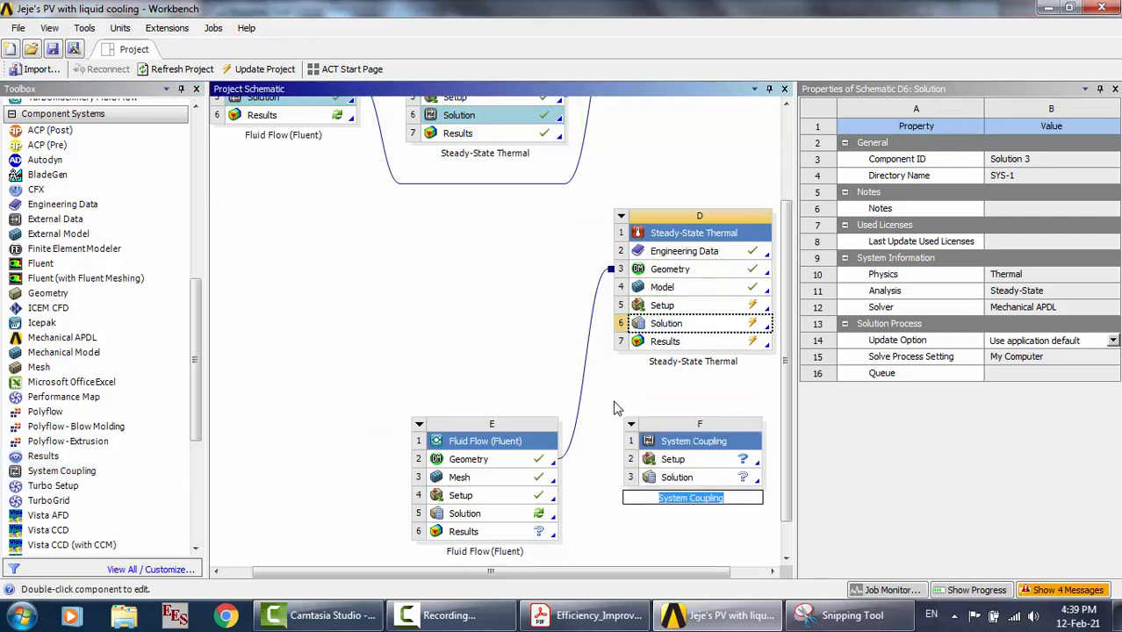
Update the Setup of Steady-State Thermal system D
{"action": "left_click", "coordinate": [665, 307]}
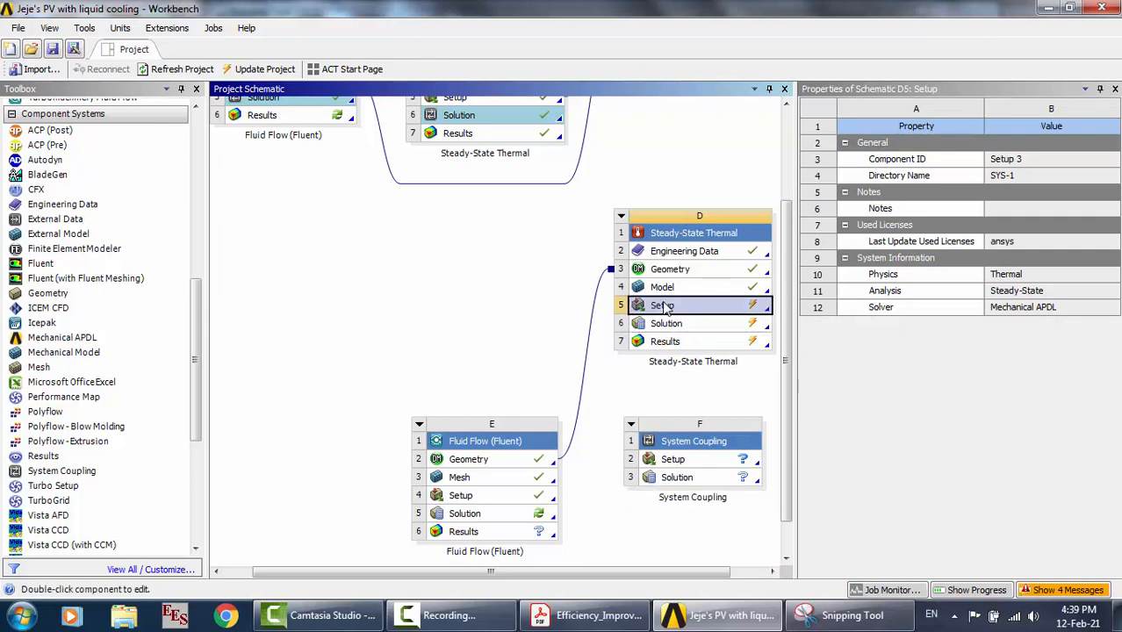
{"action": "right_click", "coordinate": [667, 308]}
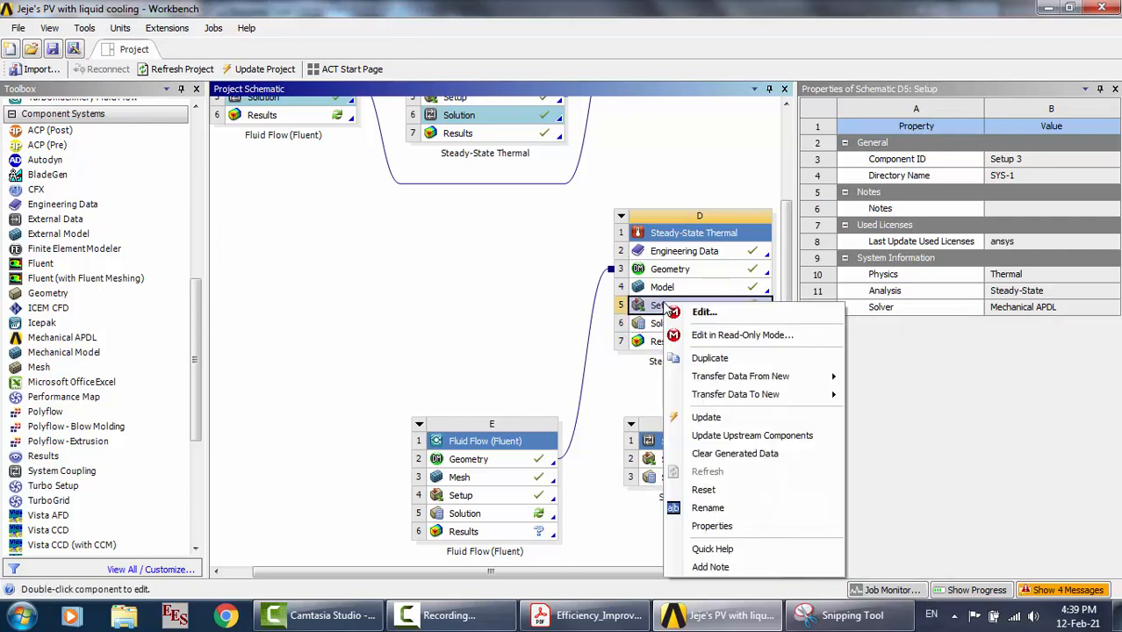
{"action": "left_click", "coordinate": [705, 418]}
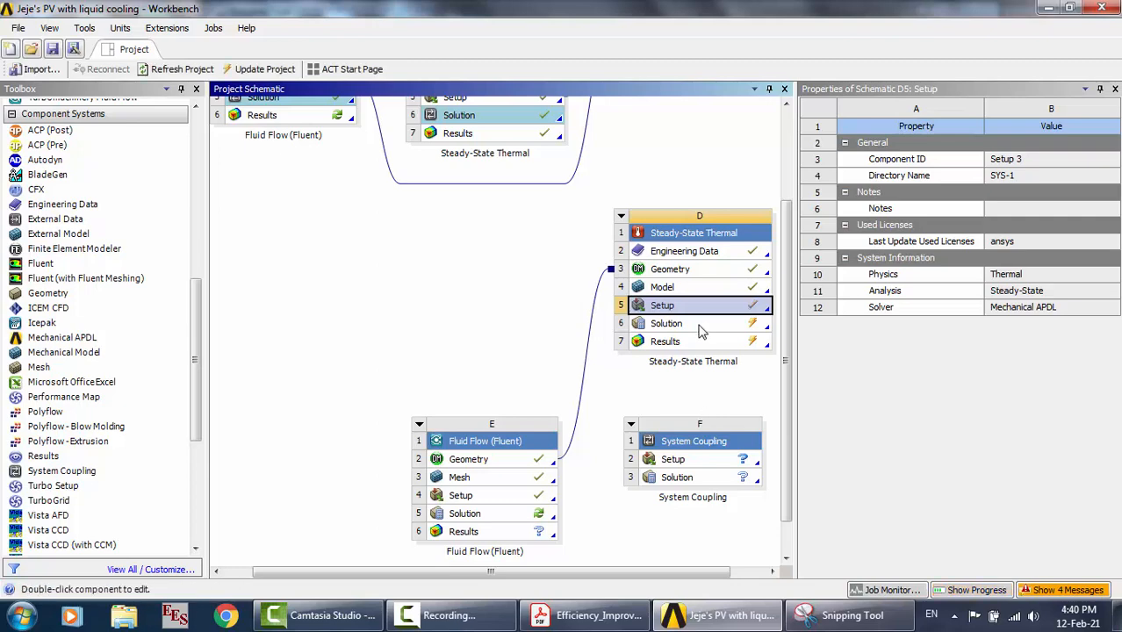
Link the Setups of Steady-State Thermal system D and its connected Fluid Flow (Fluent) system to the System Coupling Setup
{"action": "left_click_drag", "start_coordinate": [700, 313], "coordinate": [703, 472]}
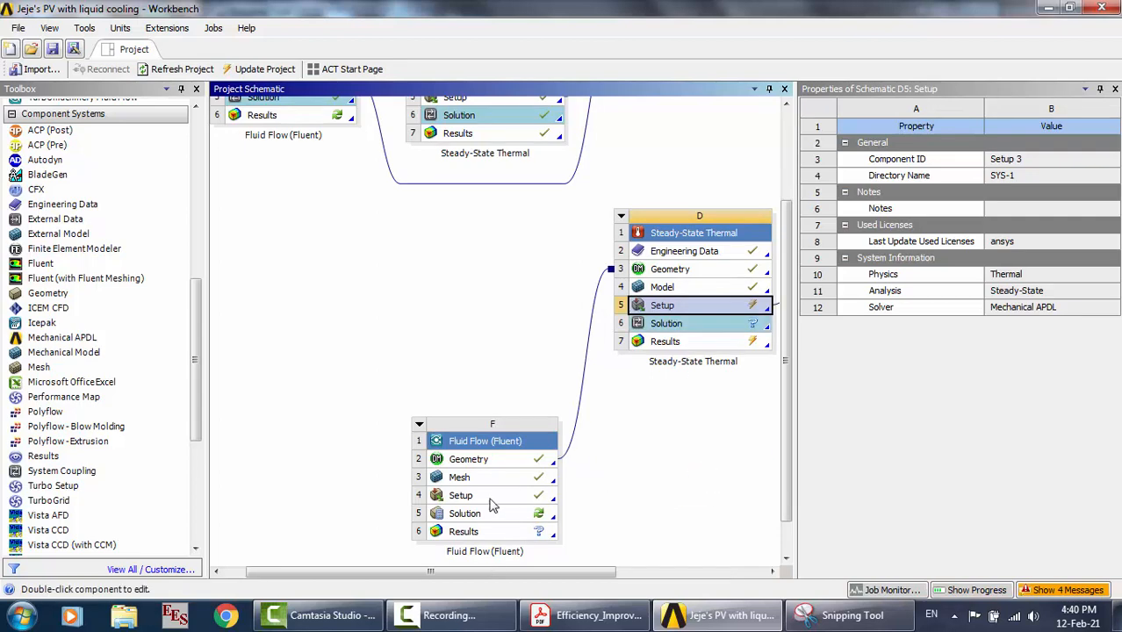
{"action": "left_click", "coordinate": [490, 496]}
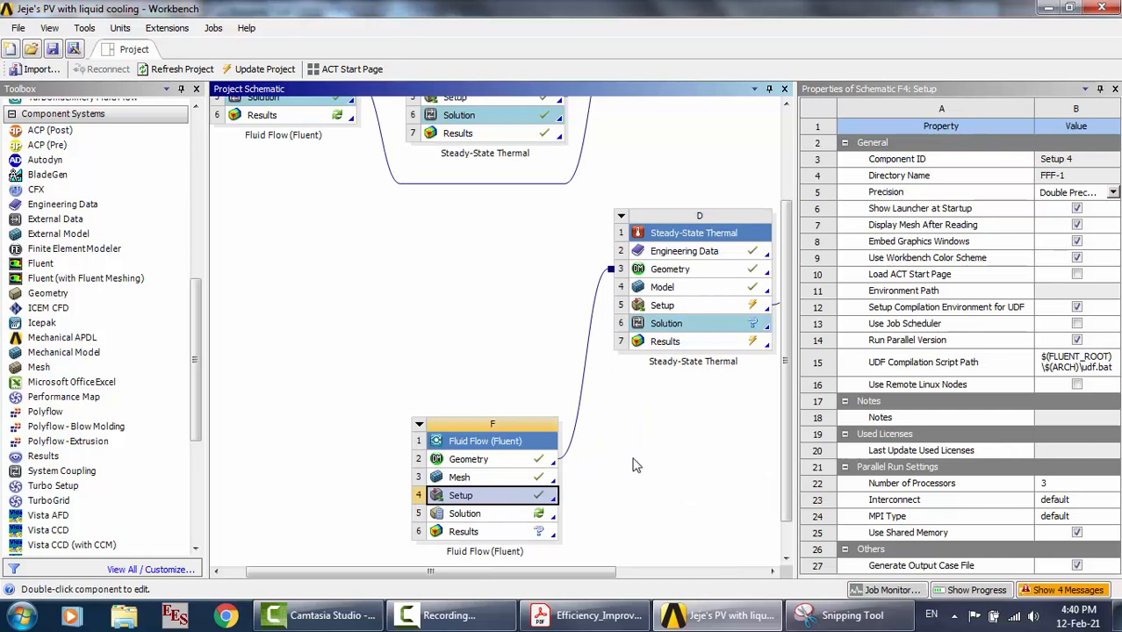
{"action": "mouse_move", "coordinate": [633, 459]}
{"action": "left_mouse_down"}
{"action": "mouse_move", "coordinate": [794, 385]}
{"action": "mouse_move", "coordinate": [767, 373]}
{"action": "mouse_move", "coordinate": [776, 352]}
{"action": "mouse_move", "coordinate": [752, 259]}
{"action": "left_mouse_up"}
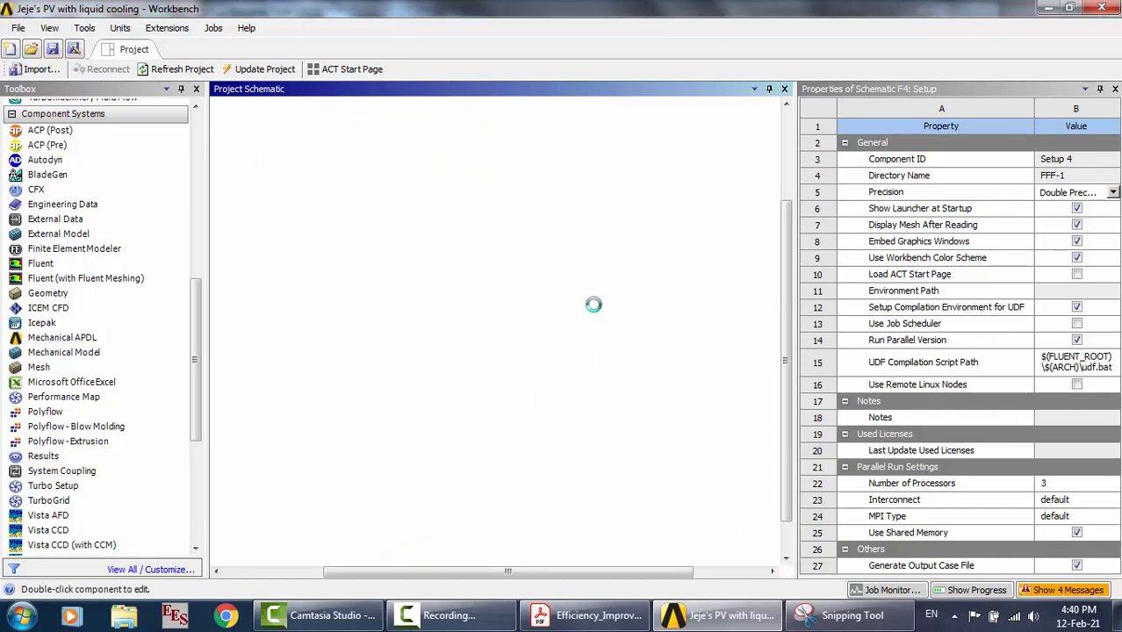
Update the Steady-State Thermal Setup again with its link to System Coupling in place
{"action": "left_click", "coordinate": [594, 304]}
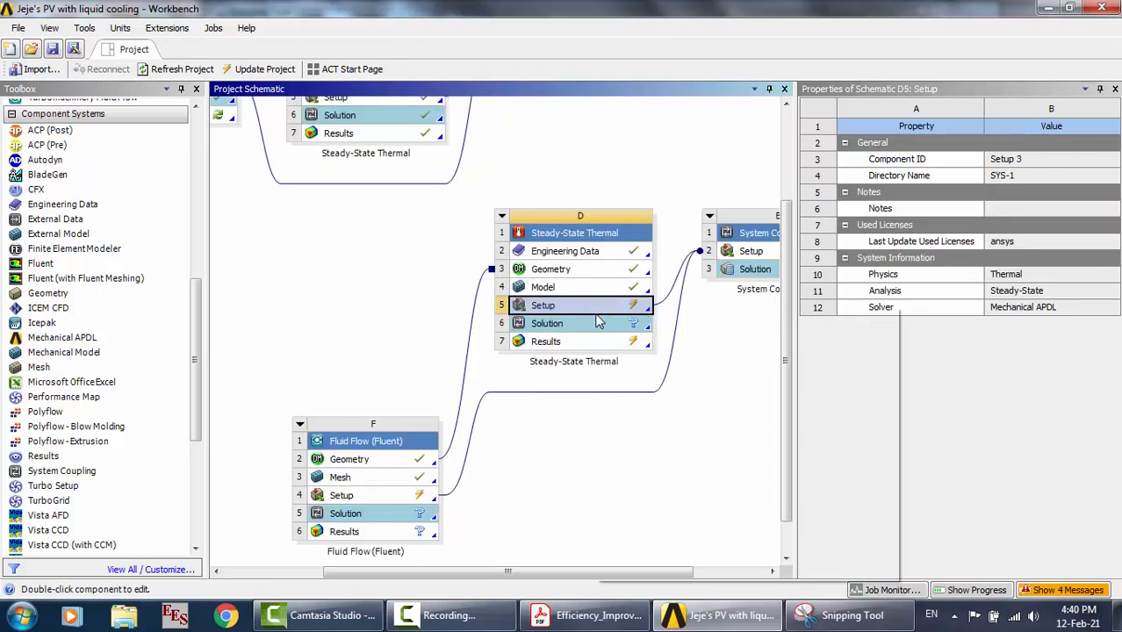
{"action": "right_click", "coordinate": [595, 310]}
{"action": "left_click", "coordinate": [623, 420]}
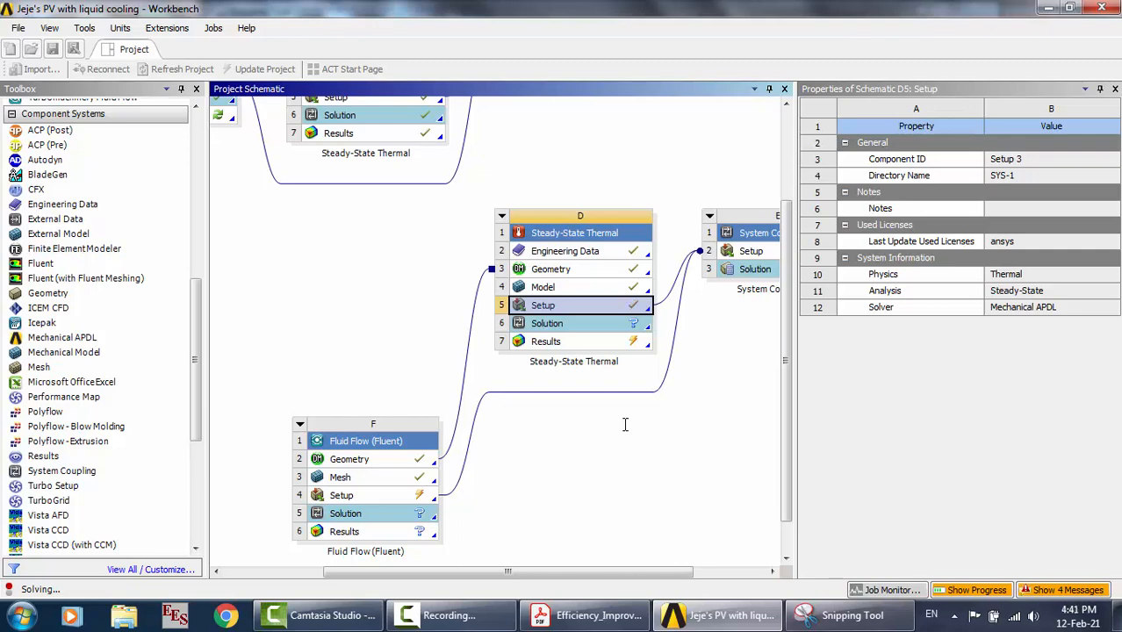
Update the Setup of the Fluid Flow (Fluent) system that feeds System Coupling
{"action": "left_click", "coordinate": [353, 497]}
{"action": "right_click", "coordinate": [353, 497]}
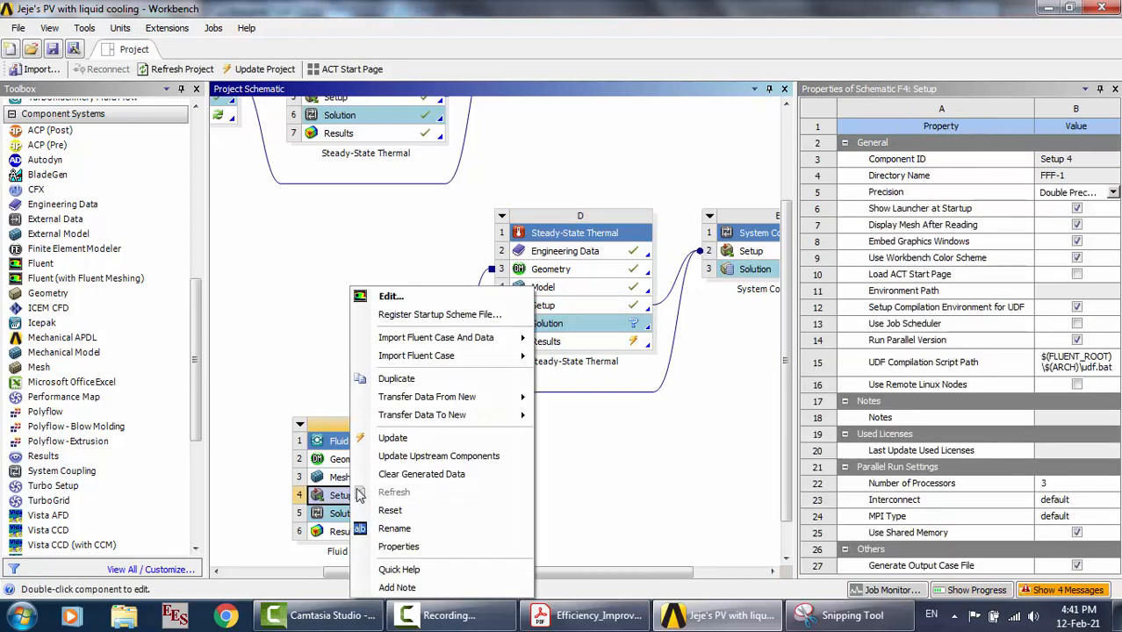
{"action": "left_click", "coordinate": [424, 440]}
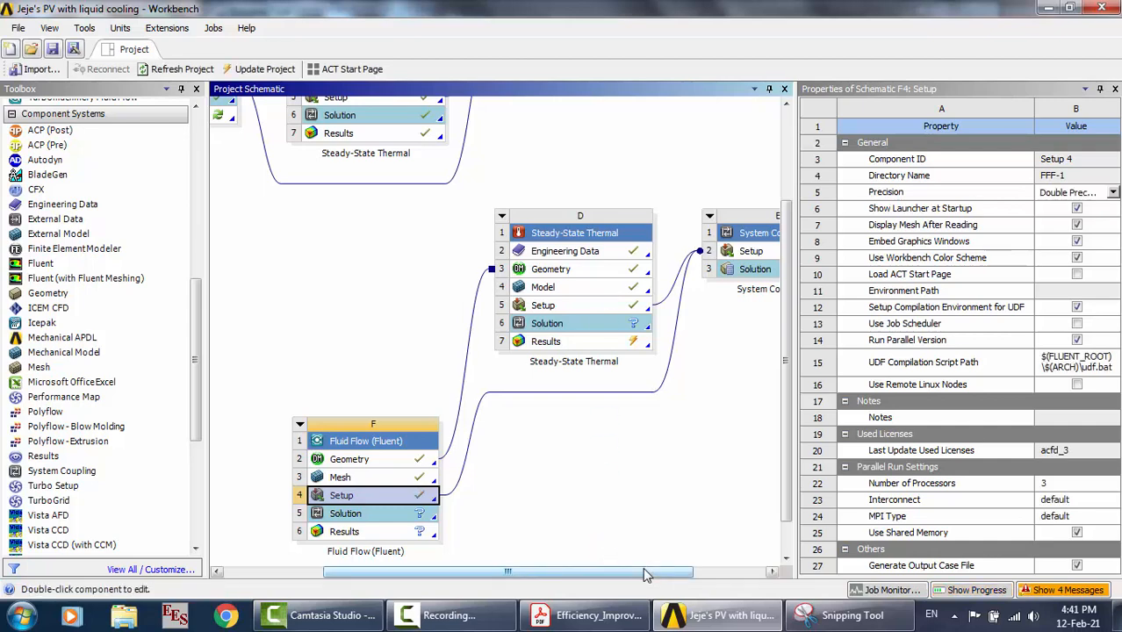
Open the Setup of System Coupling system E and read in the upstream data from both linked systems
{"action": "left_click_drag", "start_coordinate": [644, 573], "coordinate": [716, 573]}
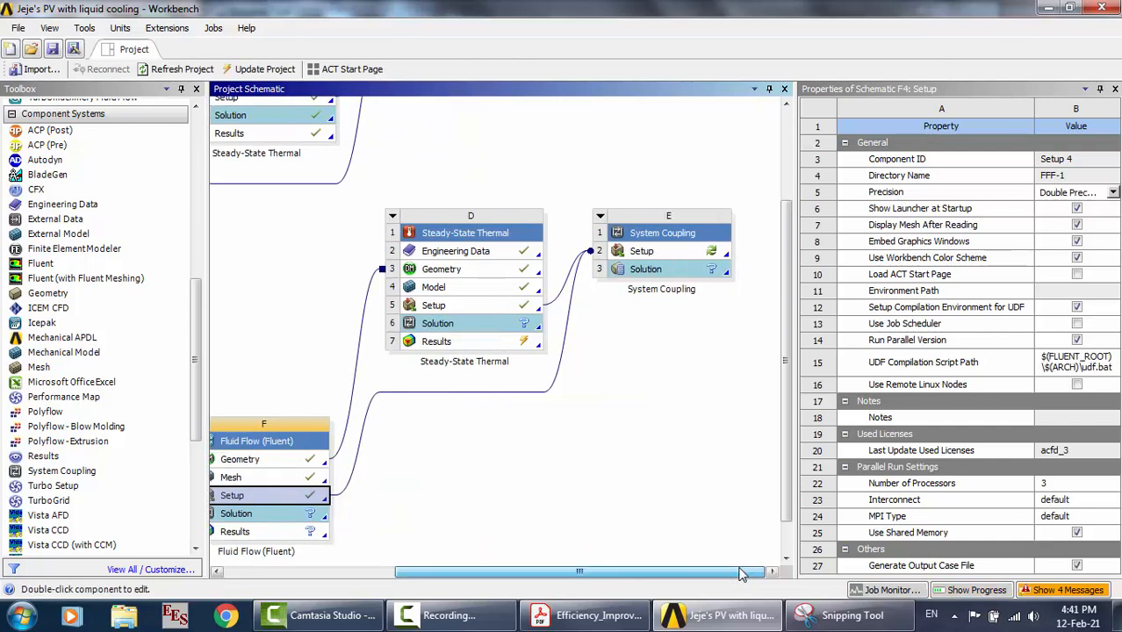
{"action": "double_click", "coordinate": [701, 253]}
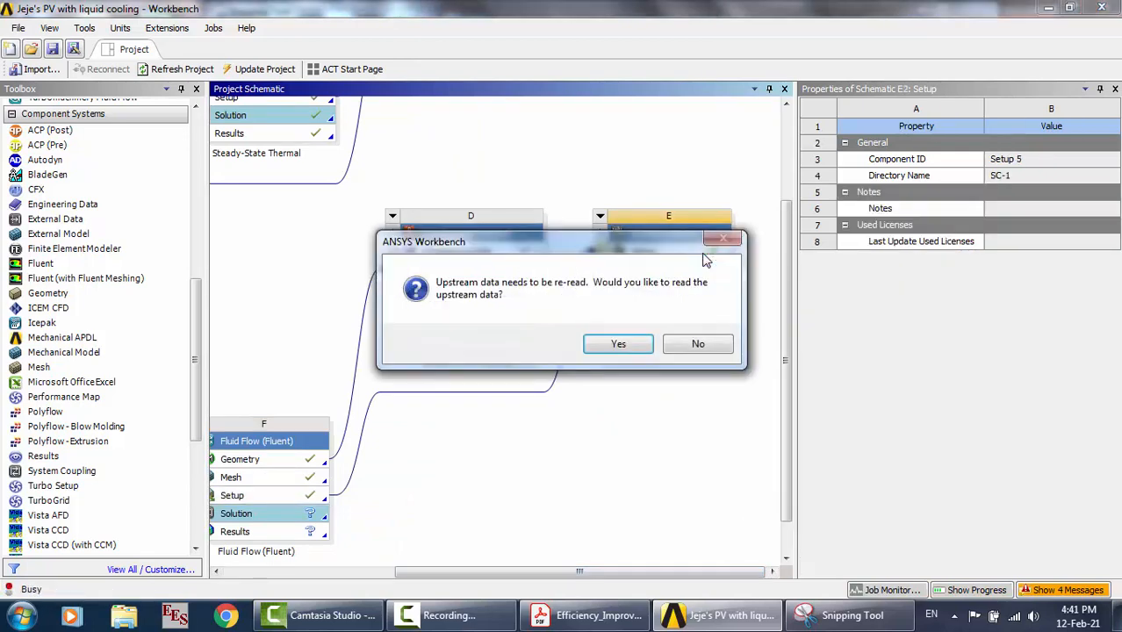
{"action": "left_click", "coordinate": [634, 347]}
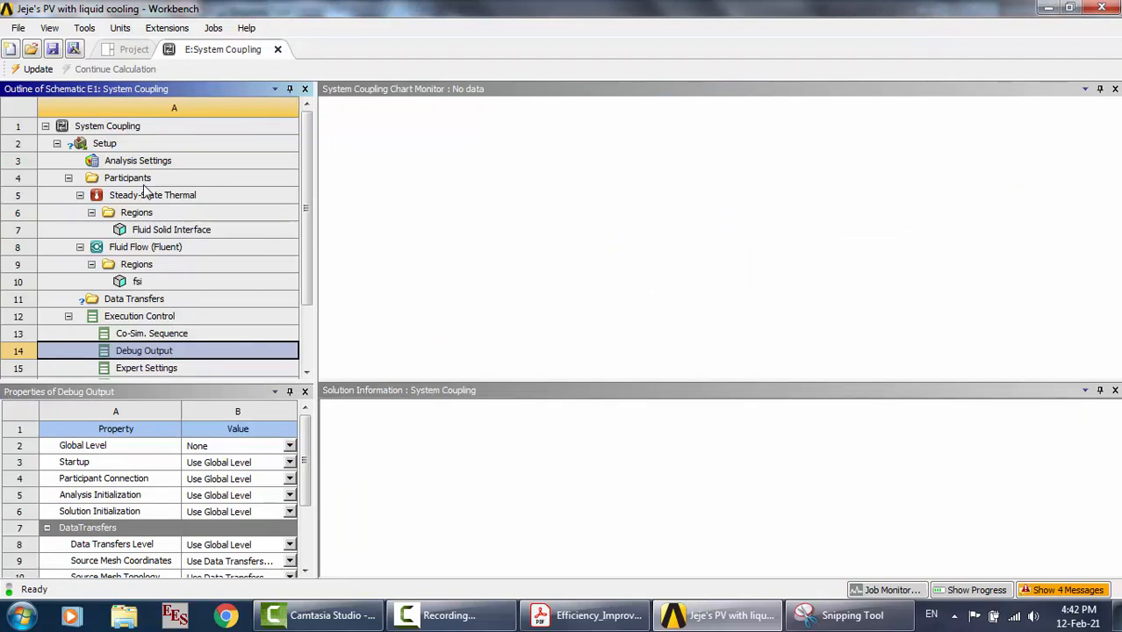
Create data transfers between the Fluid Solid Interface and fsi regions and run the System Coupling update
{"action": "left_click", "coordinate": [156, 233]}
{"action": "left_click", "coordinate": [163, 283], "text": "ctrl"}
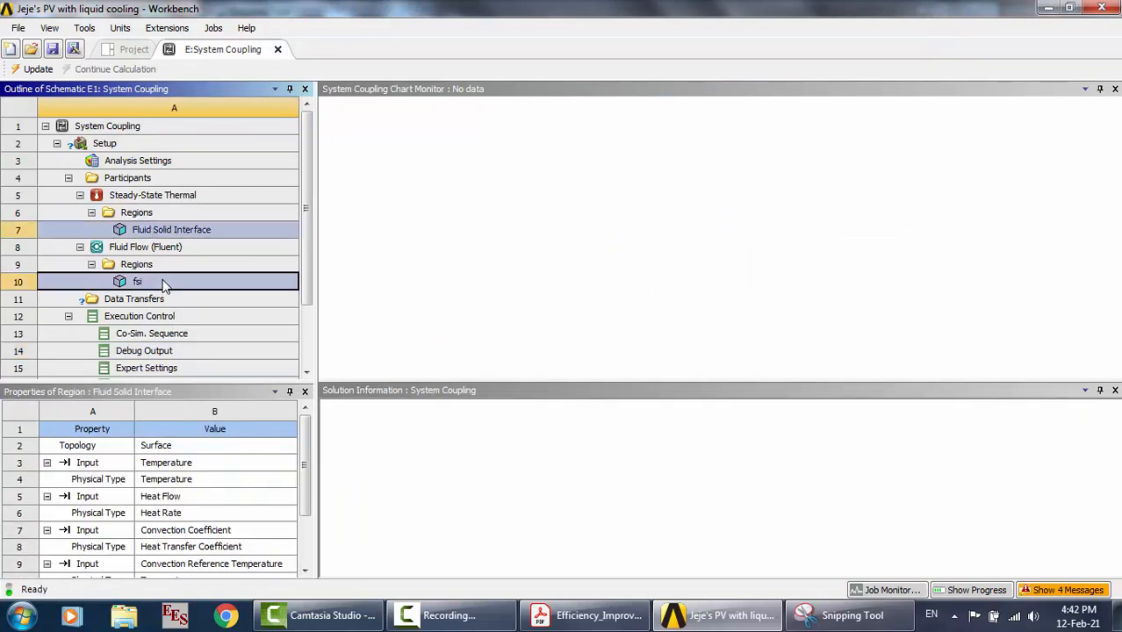
{"action": "right_click", "coordinate": [164, 283]}
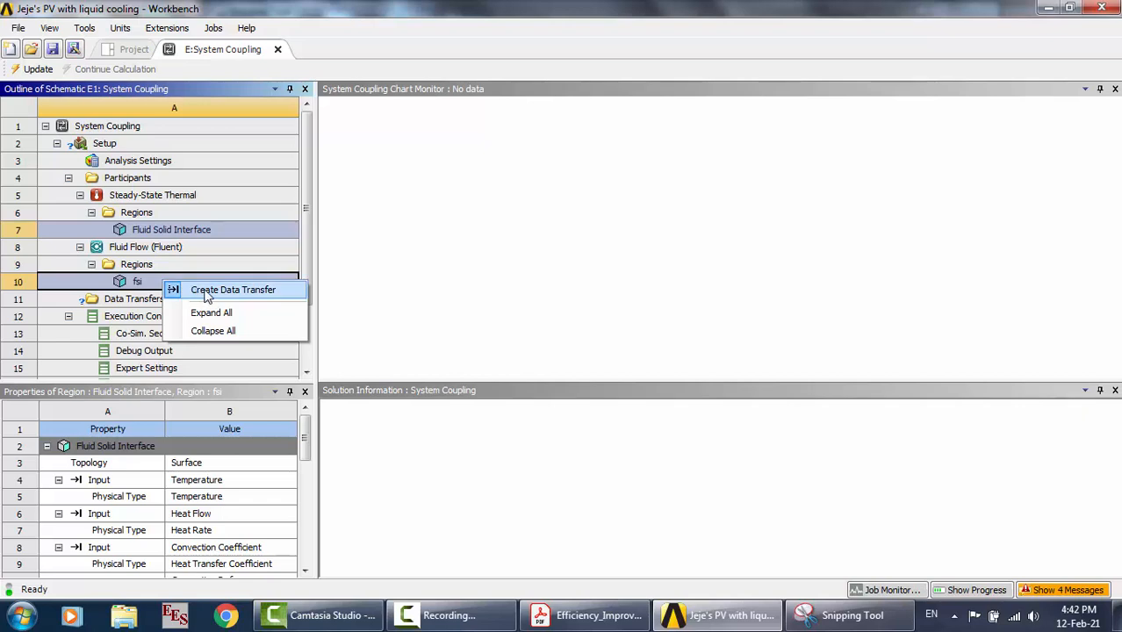
{"action": "left_click", "coordinate": [208, 293]}
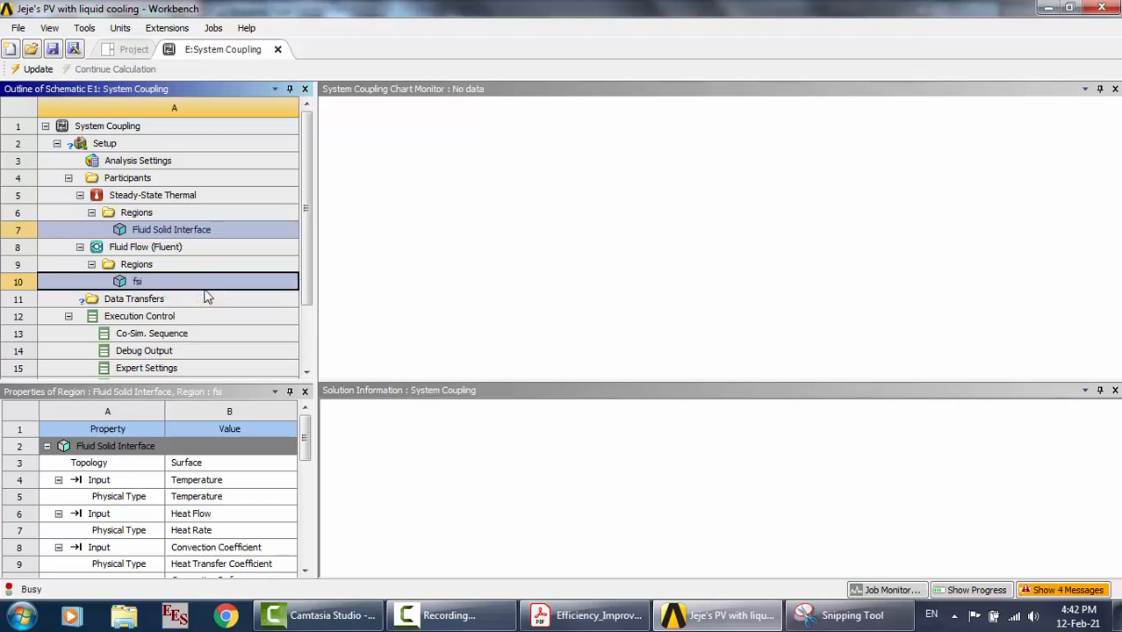
{"action": "left_click", "coordinate": [48, 75]}
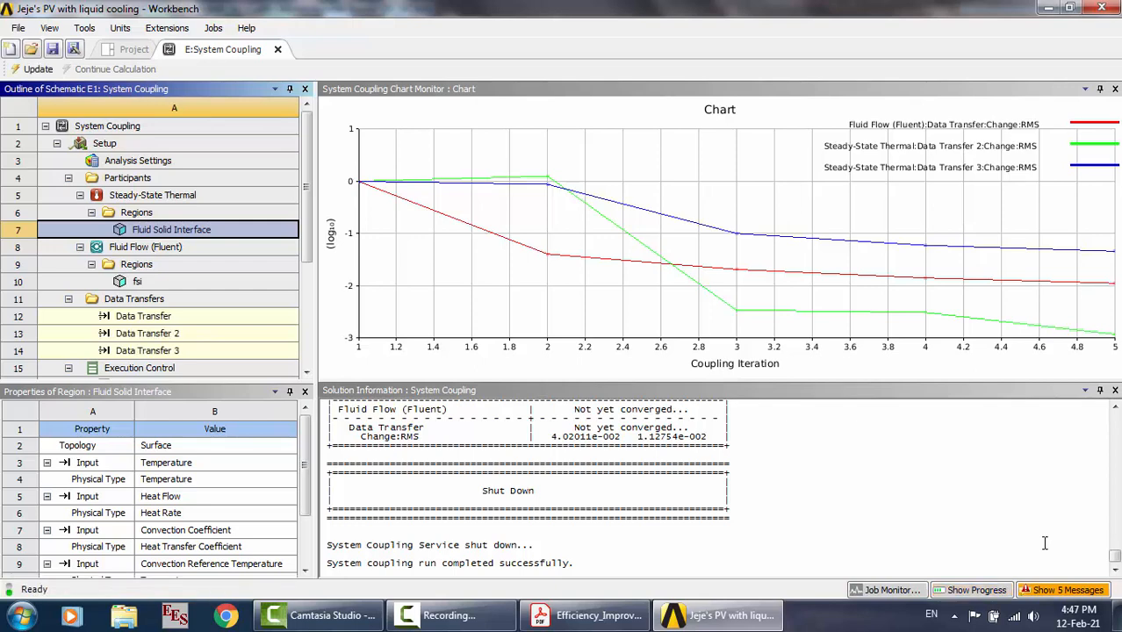
Close the System Coupling workspace and update the Results of Steady-State Thermal system D
{"action": "left_click", "coordinate": [278, 49]}
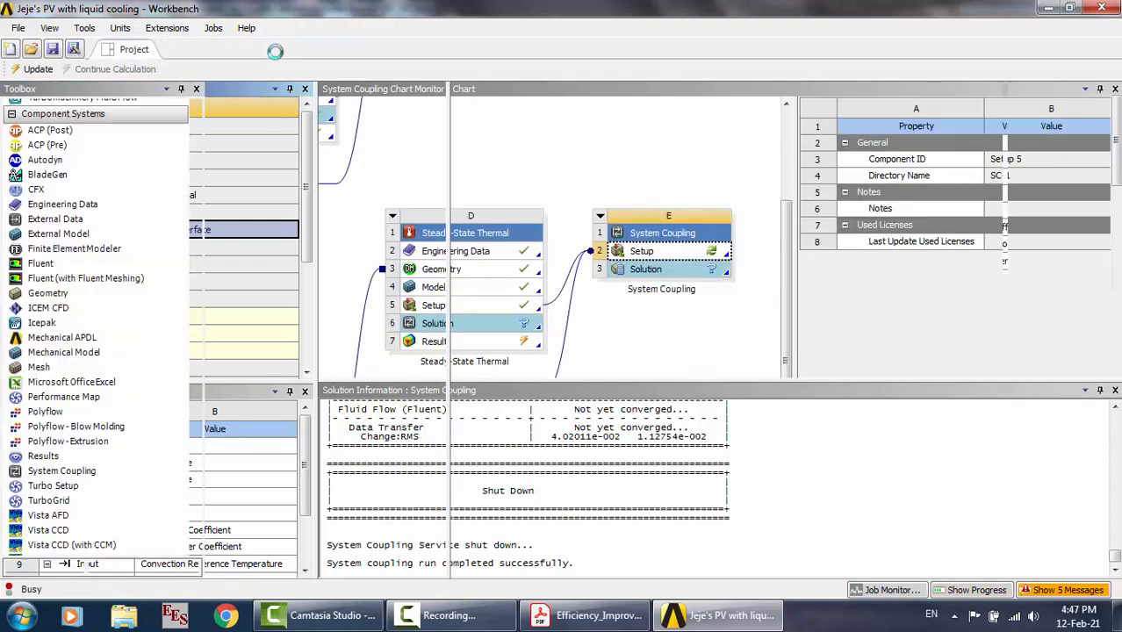
{"action": "left_click", "coordinate": [479, 342]}
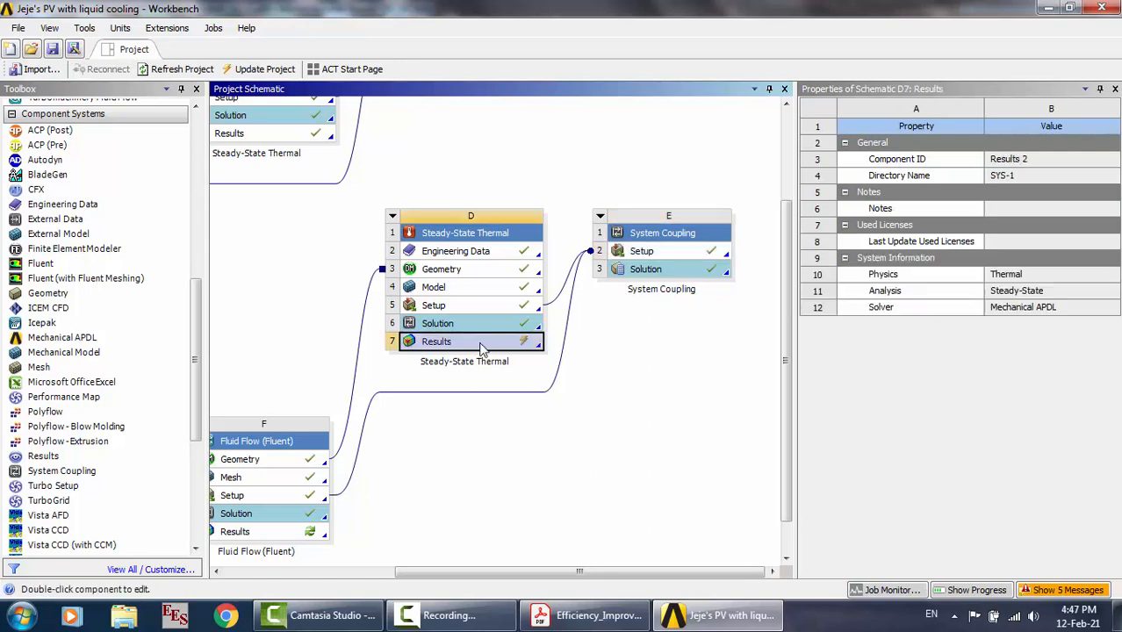
{"action": "right_click", "coordinate": [480, 346]}
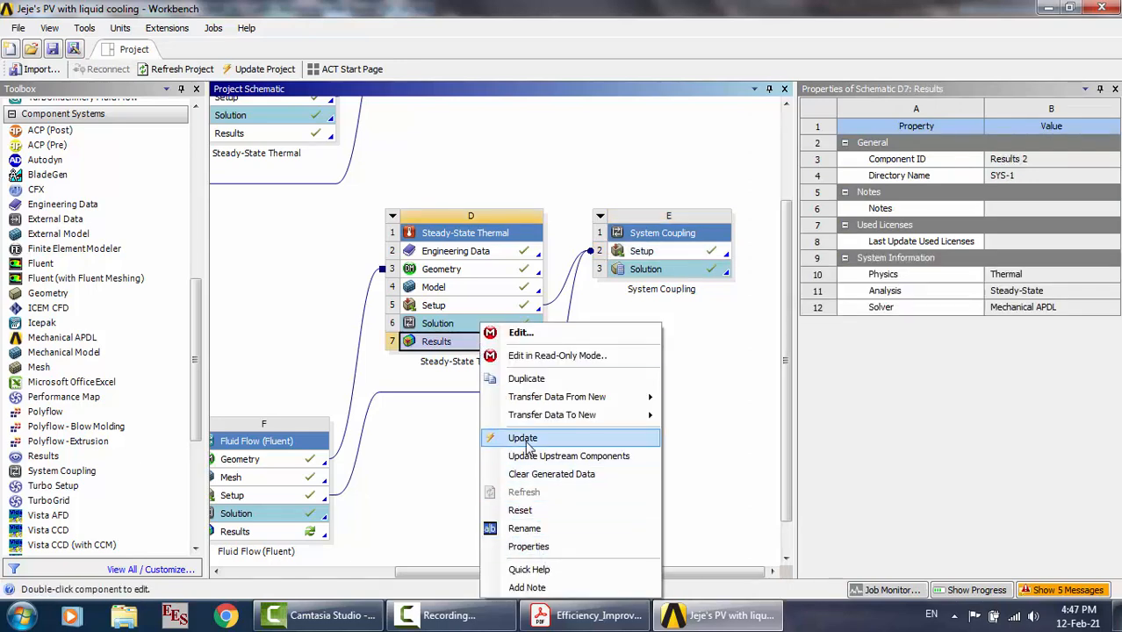
{"action": "left_click", "coordinate": [529, 438]}
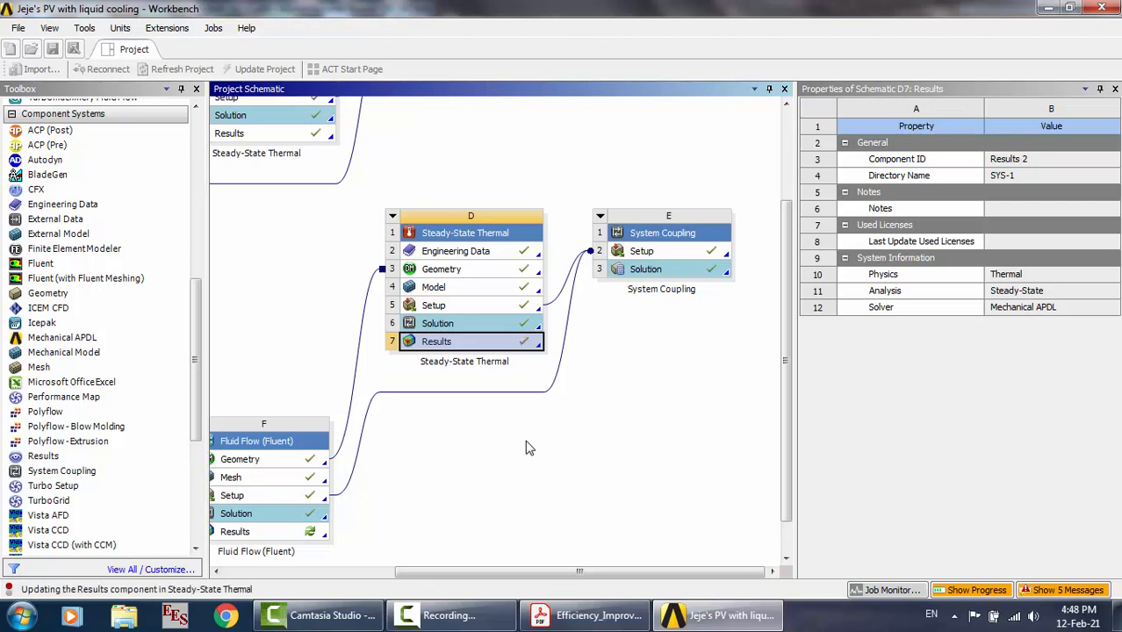
Open the Results of Steady-State Thermal system D in Mechanical, and open the saved image 1.PNG from the desktop
{"action": "double_click", "coordinate": [466, 345]}
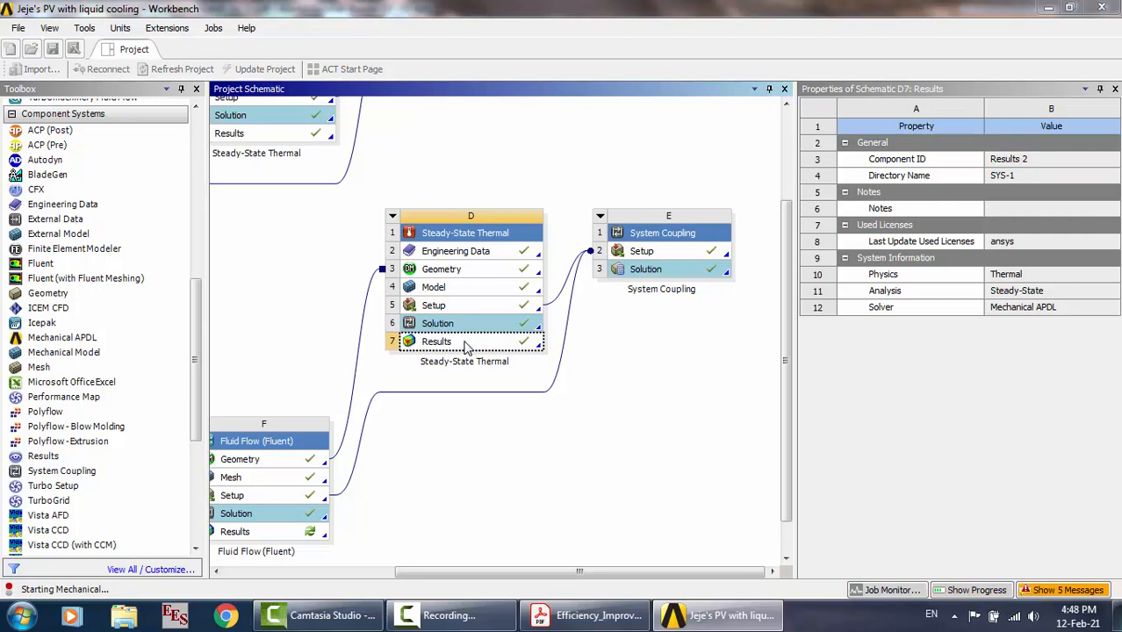
{"action": "left_click", "coordinate": [1047, 7]}
{"action": "left_click", "coordinate": [1047, 7]}
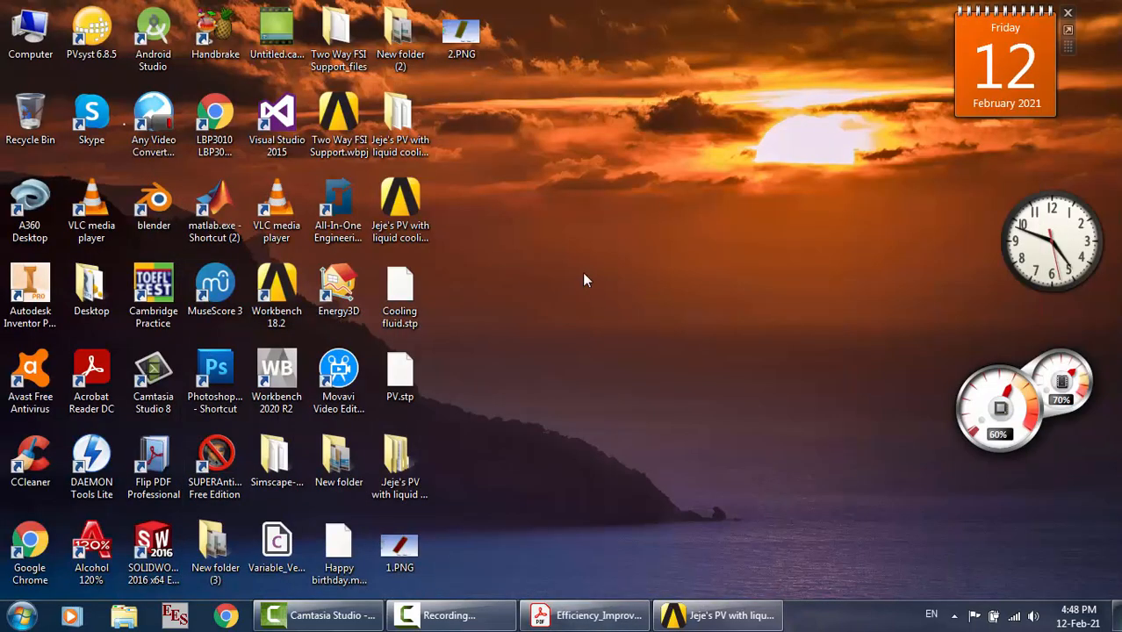
{"action": "double_click", "coordinate": [417, 539]}
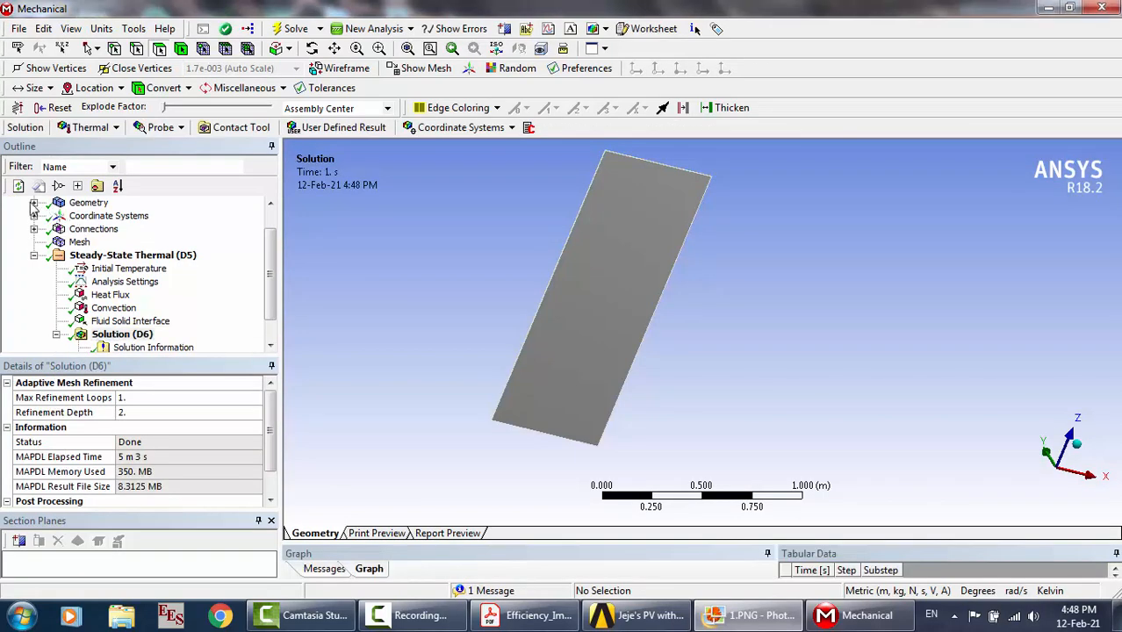
Check the Glass and panel bodies under the model's Geometry
{"action": "left_click", "coordinate": [33, 203]}
{"action": "left_click", "coordinate": [102, 243]}
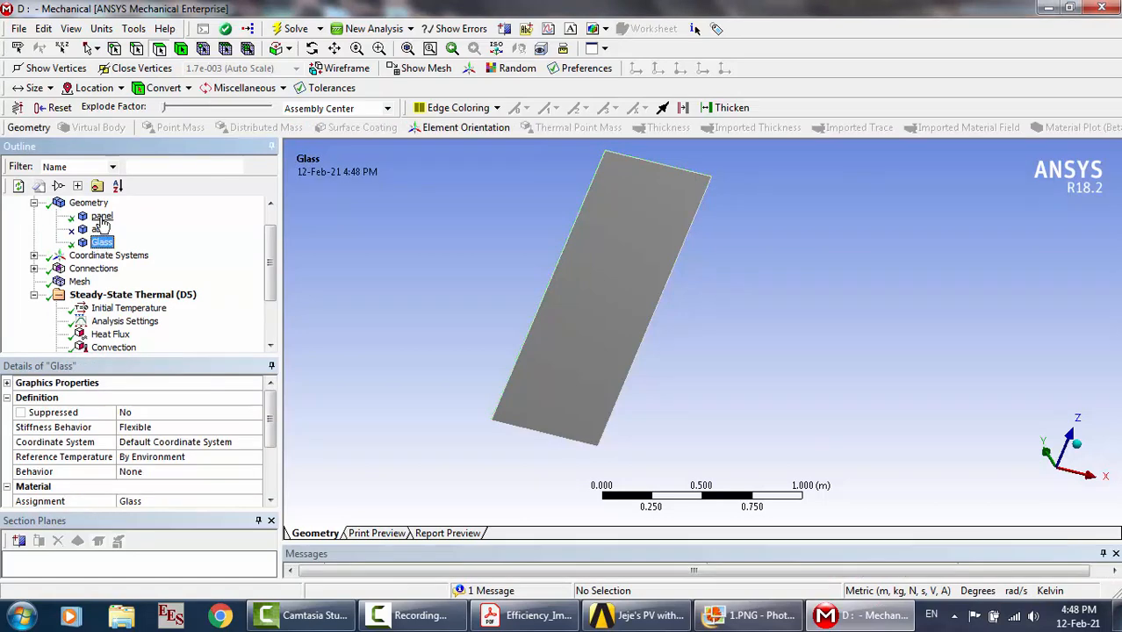
{"action": "left_click", "coordinate": [102, 217]}
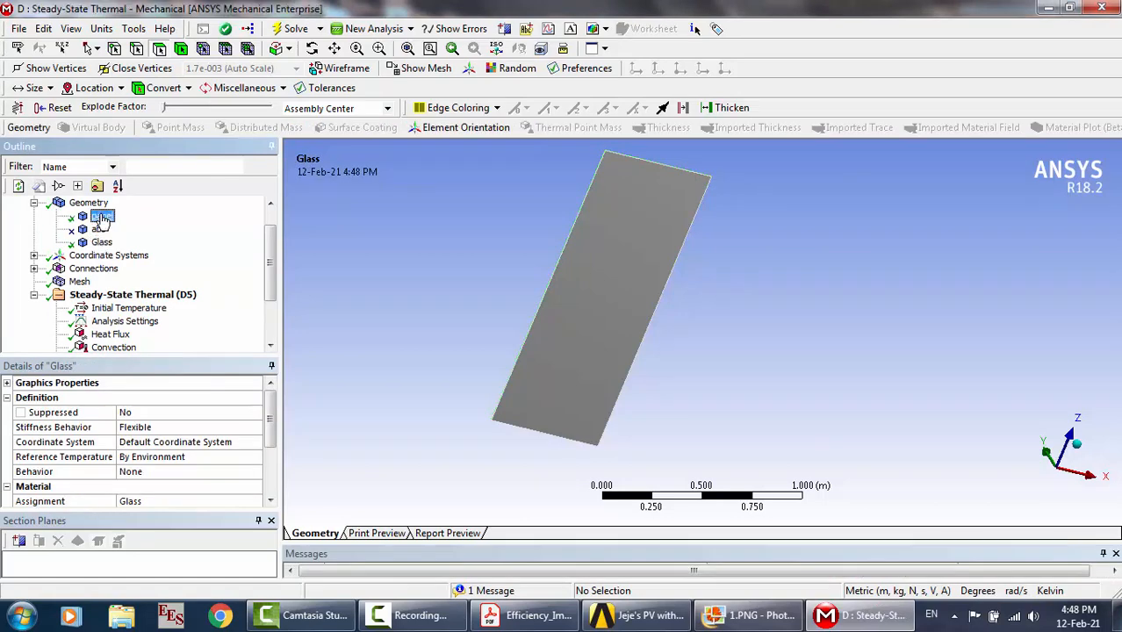
{"action": "left_click", "coordinate": [34, 203]}
{"action": "scroll", "coordinate": [211, 301], "scroll_direction": "down", "scroll_amount": 1}
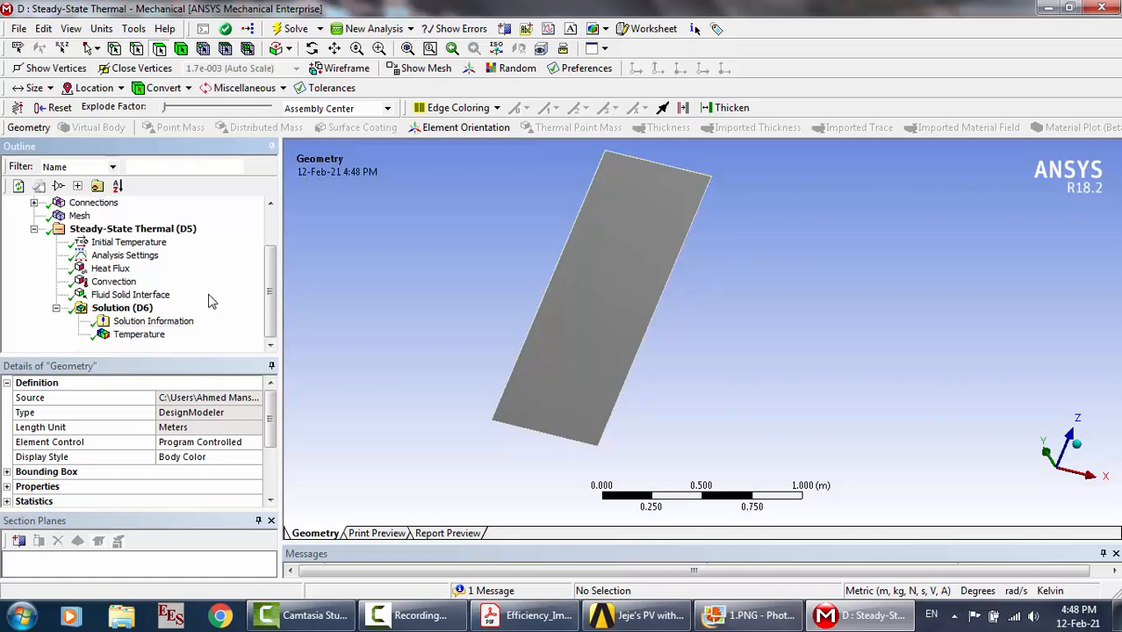
Display the coupled Temperature result and compare it with the saved temperature image 1.PNG
{"action": "left_click", "coordinate": [139, 335]}
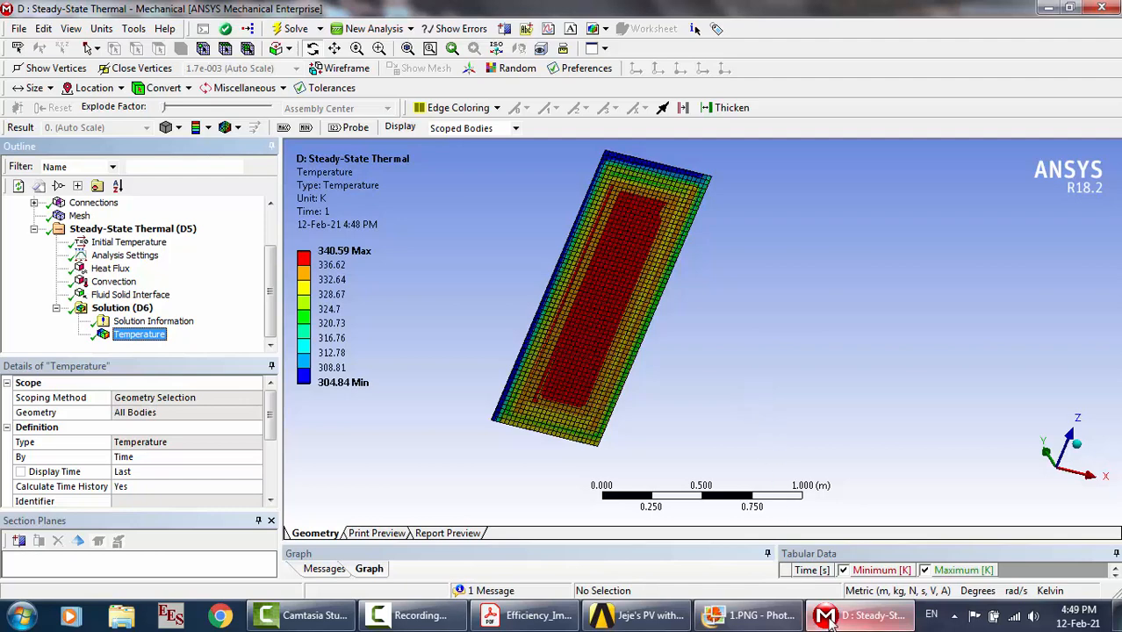
{"action": "left_click", "coordinate": [767, 618]}
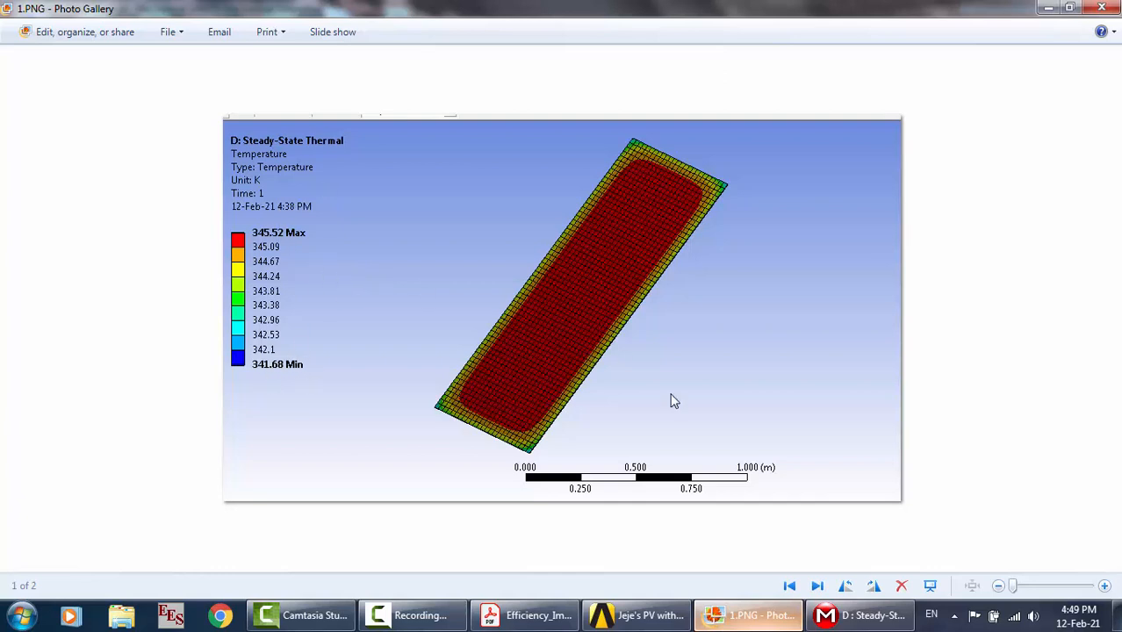
{"action": "left_click", "coordinate": [859, 616]}
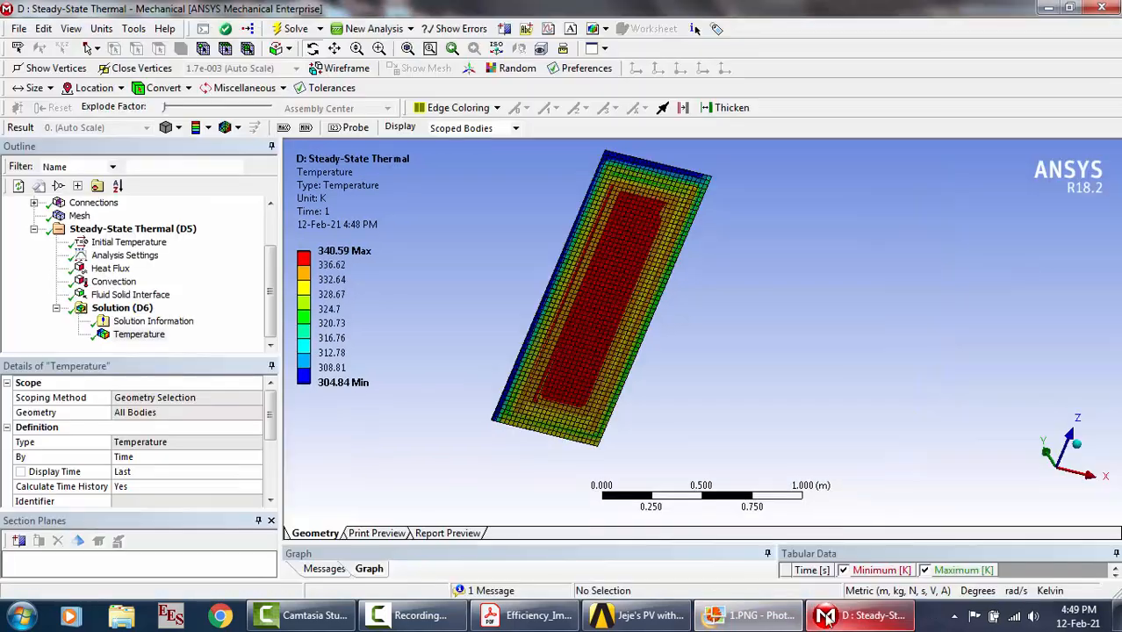
Examine the Temperature contour across the panel's face from different angles and close up
{"action": "left_click_drag", "start_coordinate": [609, 296], "coordinate": [757, 425]}
{"action": "left_click_drag", "start_coordinate": [793, 362], "coordinate": [779, 389]}
{"action": "left_click", "coordinate": [334, 49]}
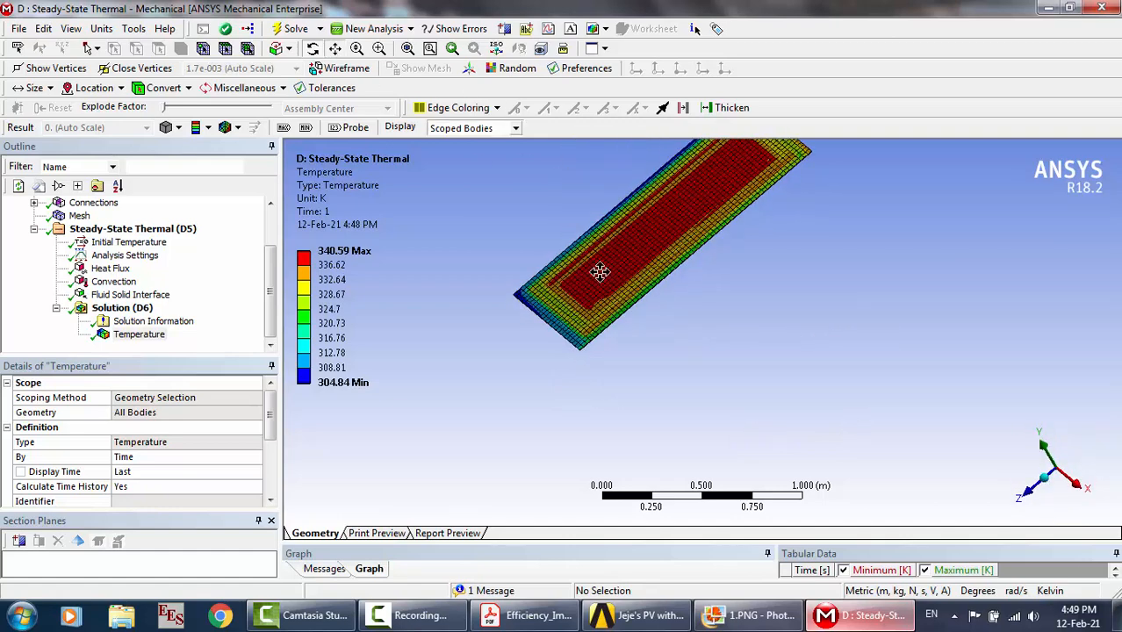
{"action": "left_click_drag", "start_coordinate": [602, 270], "coordinate": [587, 397]}
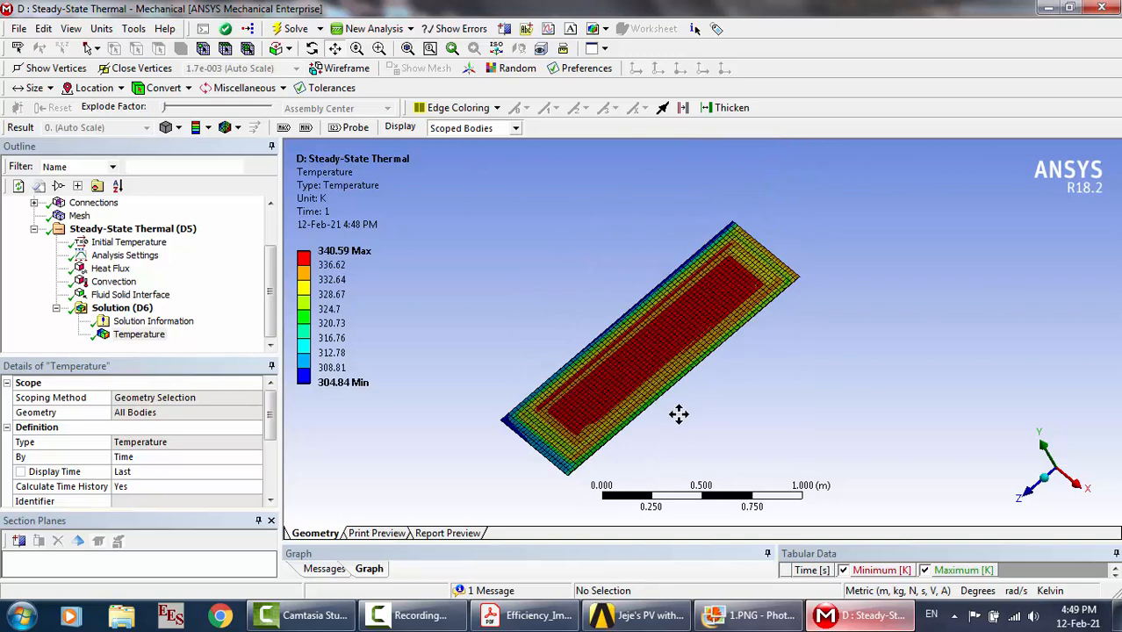
{"action": "left_click_drag", "start_coordinate": [678, 416], "coordinate": [666, 384]}
{"action": "scroll", "coordinate": [666, 384], "scroll_direction": "up", "scroll_amount": 1}
{"action": "scroll", "coordinate": [666, 384], "scroll_direction": "up", "scroll_amount": 1}
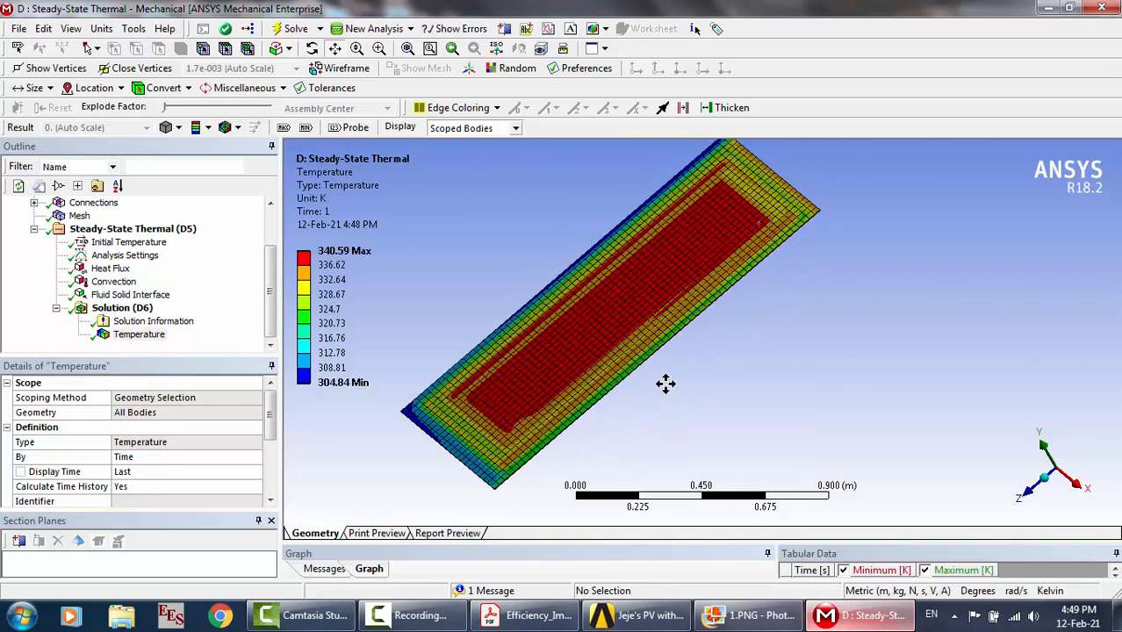
{"action": "scroll", "coordinate": [666, 384], "scroll_direction": "up", "scroll_amount": 1}
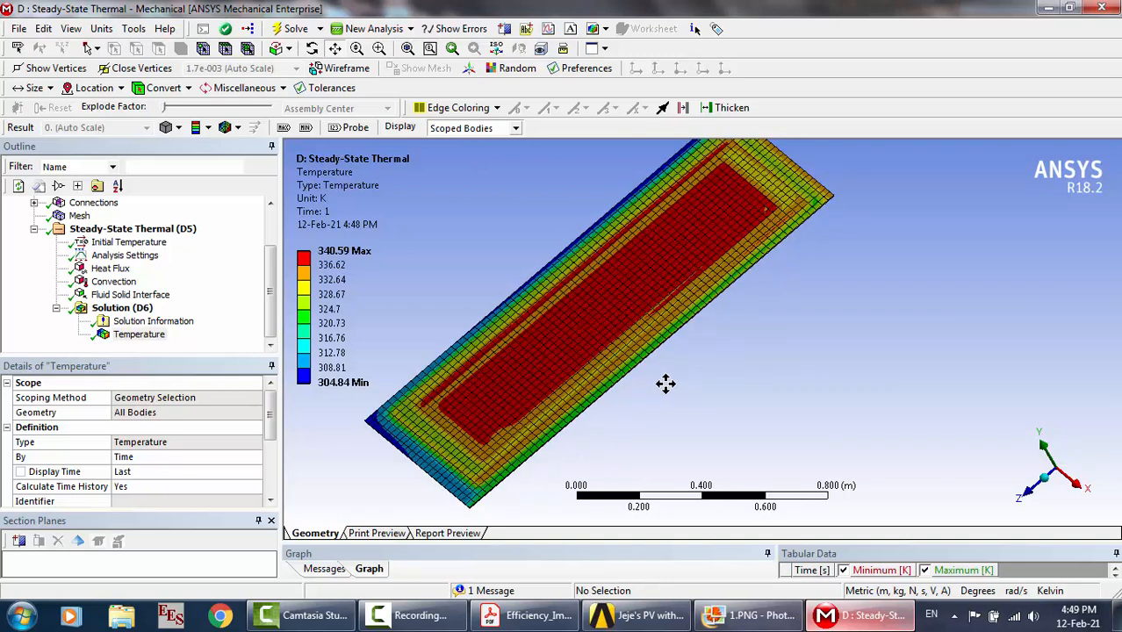
{"action": "left_click", "coordinate": [312, 49]}
{"action": "mouse_move", "coordinate": [681, 276]}
{"action": "left_mouse_down"}
{"action": "mouse_move", "coordinate": [564, 299]}
{"action": "mouse_move", "coordinate": [478, 275]}
{"action": "mouse_move", "coordinate": [650, 295]}
{"action": "mouse_move", "coordinate": [639, 280]}
{"action": "mouse_move", "coordinate": [712, 278]}
{"action": "mouse_move", "coordinate": [670, 279]}
{"action": "left_mouse_up"}
{"action": "scroll", "coordinate": [650, 295], "scroll_direction": "up", "scroll_amount": 2}
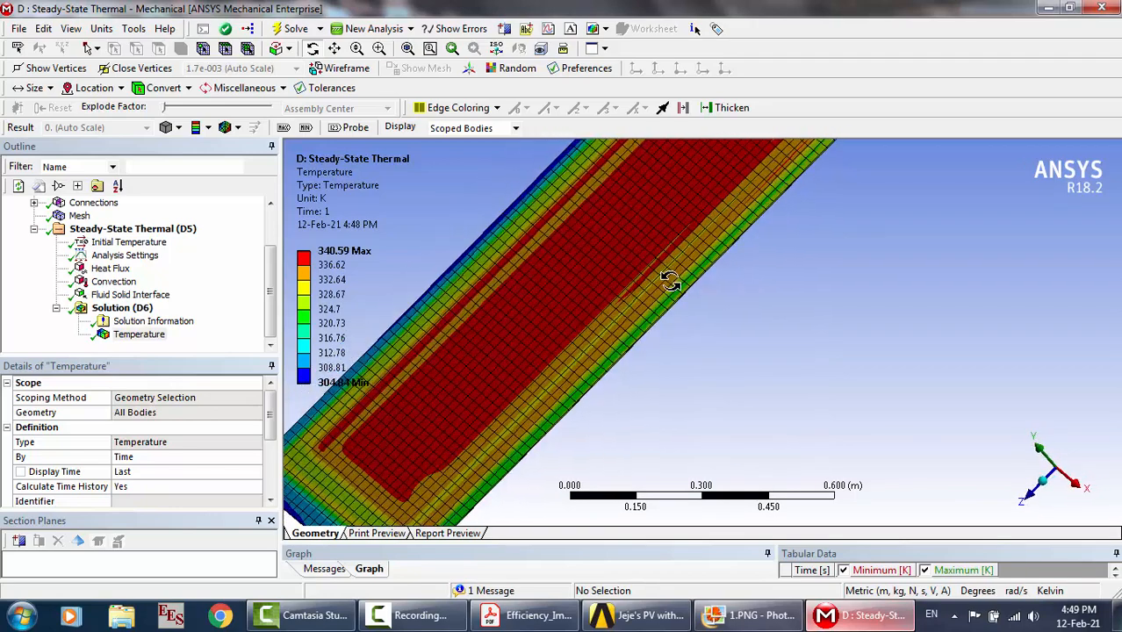
With the model edge-on along the X axis, identify the layers in the Mesh view and hide the thicker upper body
{"action": "left_click", "coordinate": [1077, 484]}
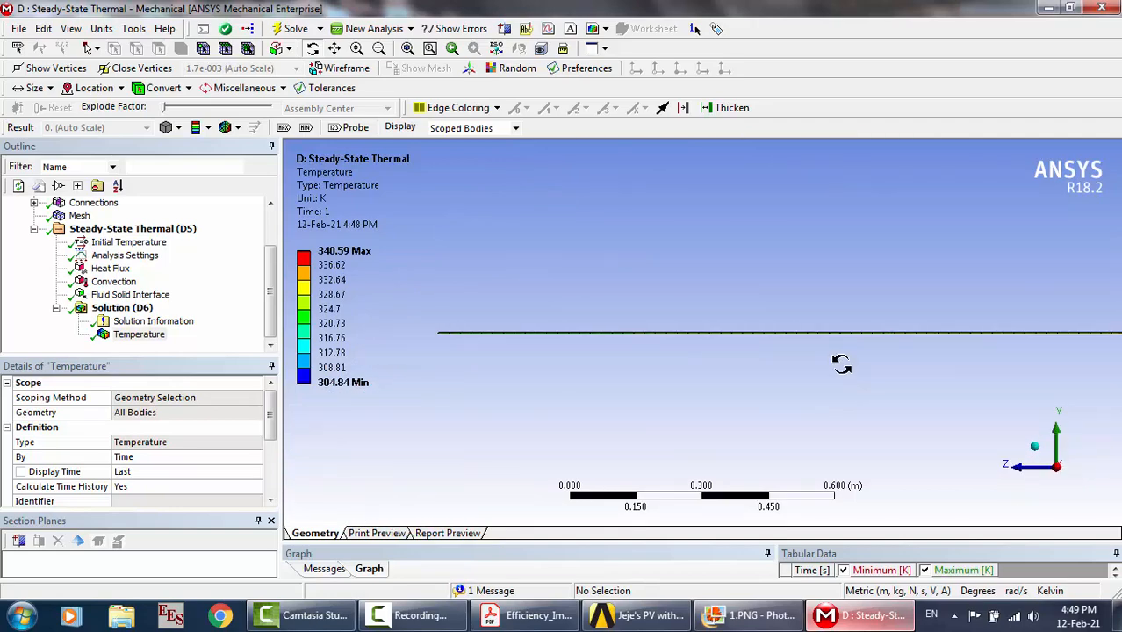
{"action": "scroll", "coordinate": [841, 363], "scroll_direction": "up", "scroll_amount": 10}
{"action": "scroll", "coordinate": [843, 363], "scroll_direction": "up", "scroll_amount": 5}
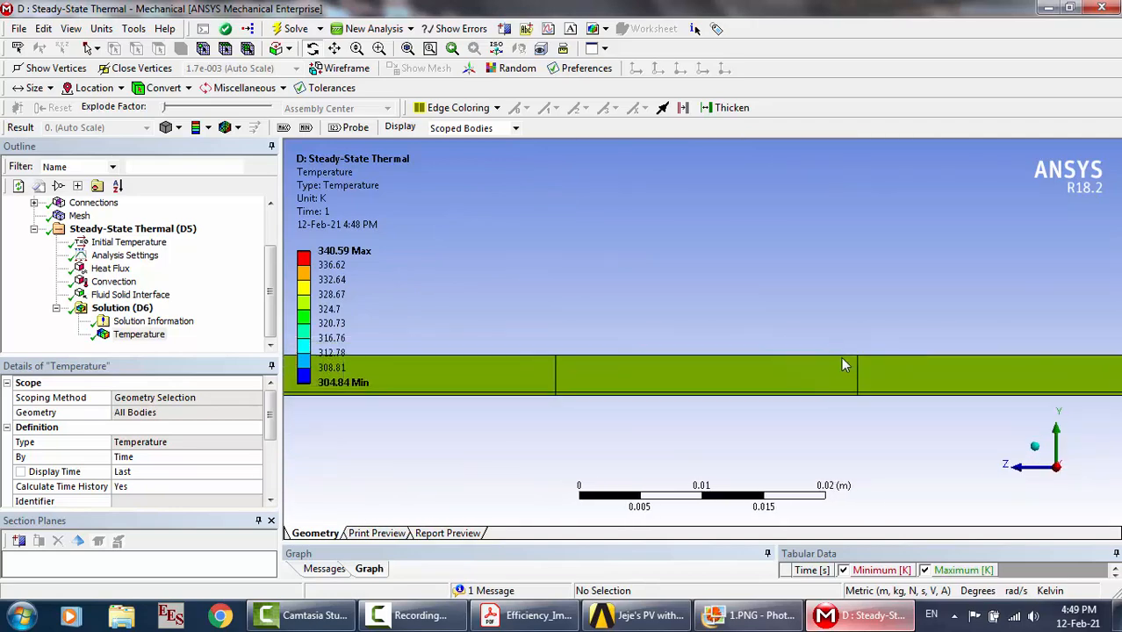
{"action": "left_click", "coordinate": [80, 217]}
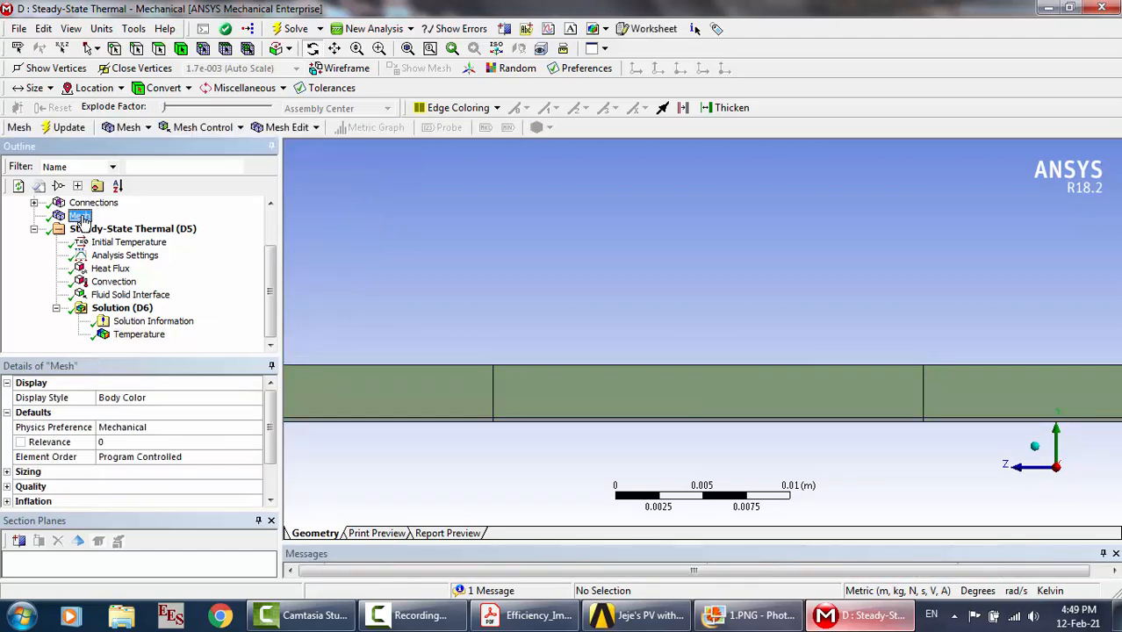
{"action": "left_click", "coordinate": [632, 386]}
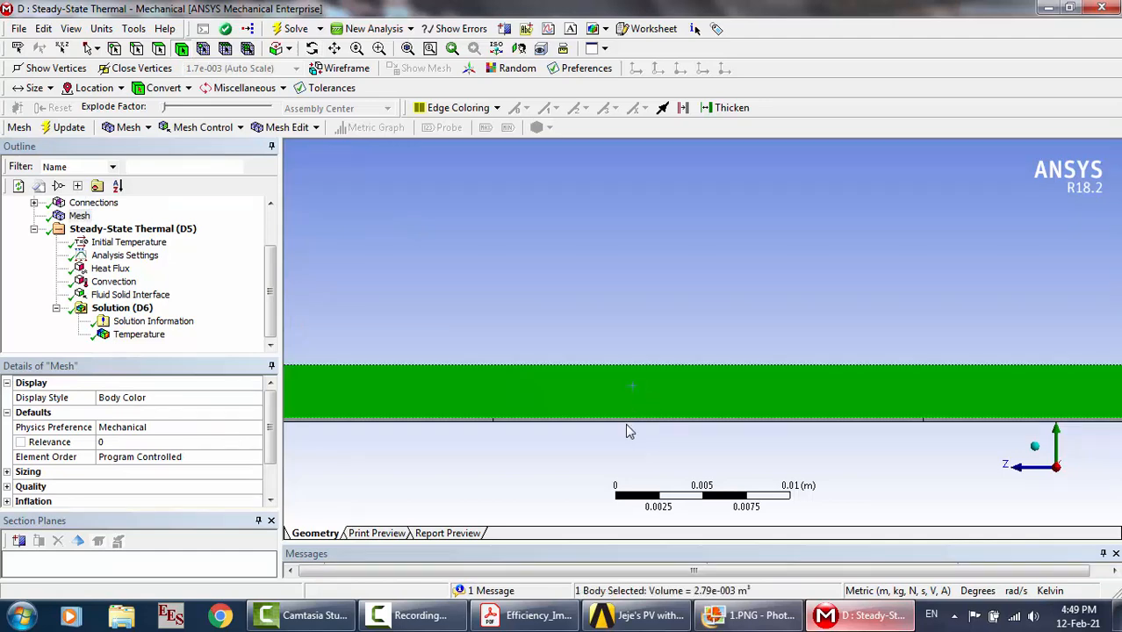
{"action": "left_click", "coordinate": [626, 425]}
{"action": "left_click", "coordinate": [610, 420]}
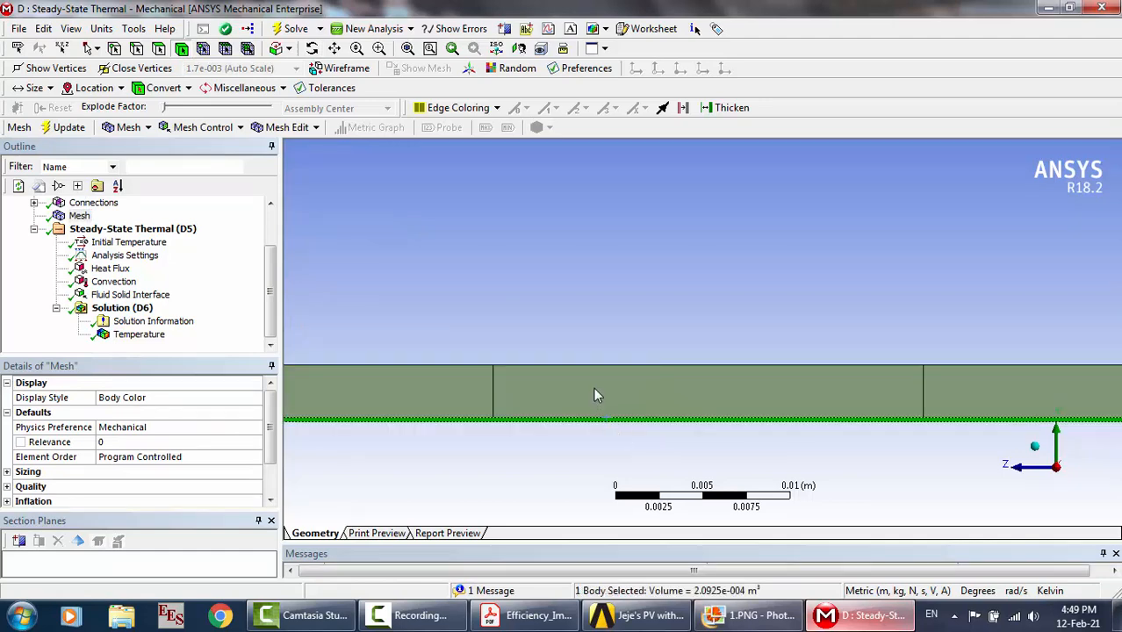
{"action": "left_click", "coordinate": [599, 382]}
{"action": "right_click", "coordinate": [591, 376]}
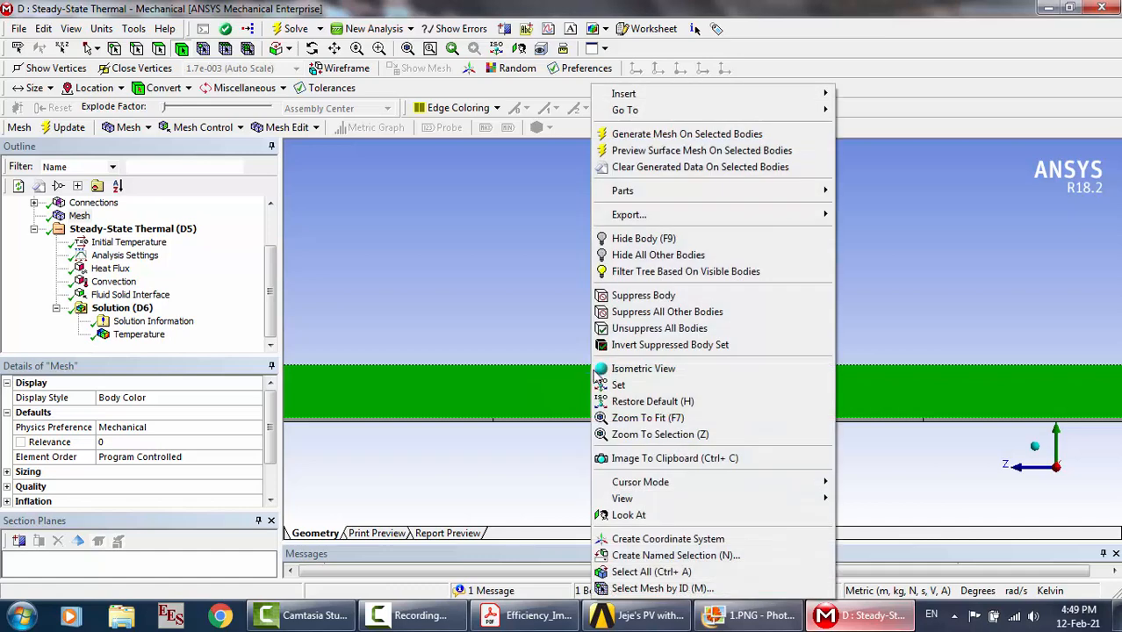
{"action": "left_click", "coordinate": [648, 242]}
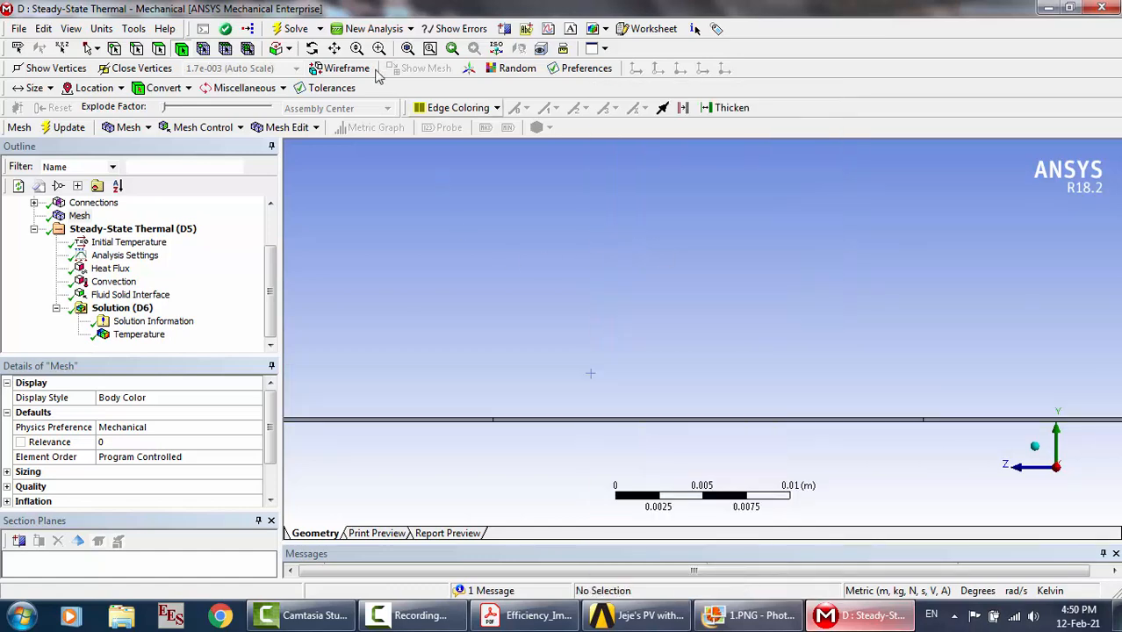
{"action": "left_click_drag", "start_coordinate": [597, 314], "coordinate": [619, 320]}
{"action": "scroll", "coordinate": [619, 319], "scroll_direction": "down", "scroll_amount": 6}
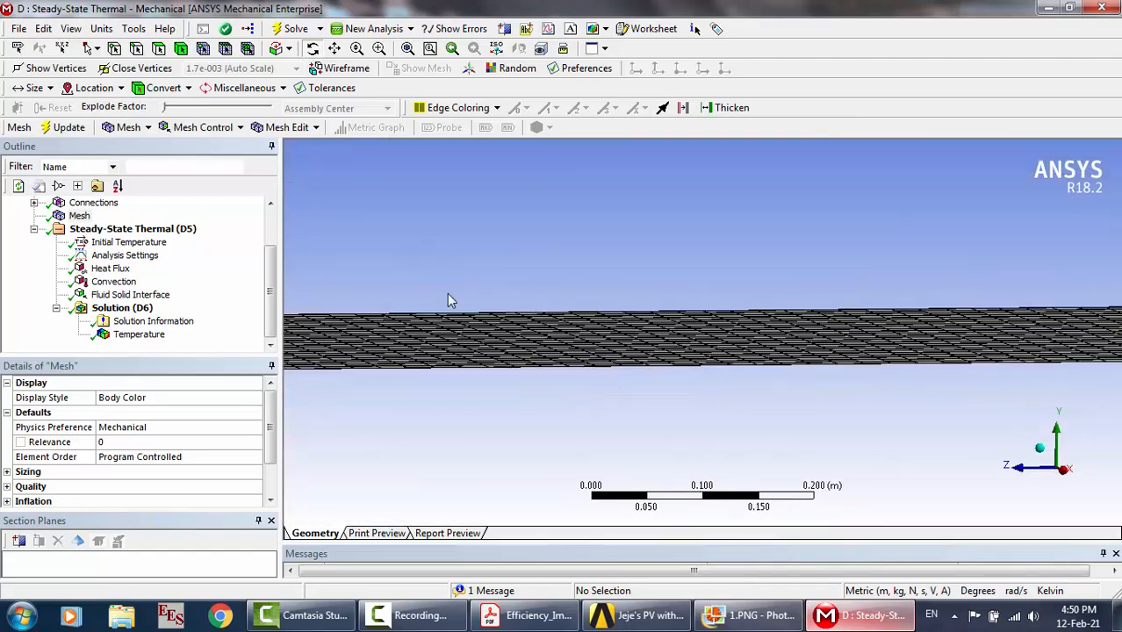
Display the Temperature result, make all bodies visible again, and inspect the contour over the whole panel
{"action": "left_click", "coordinate": [143, 338]}
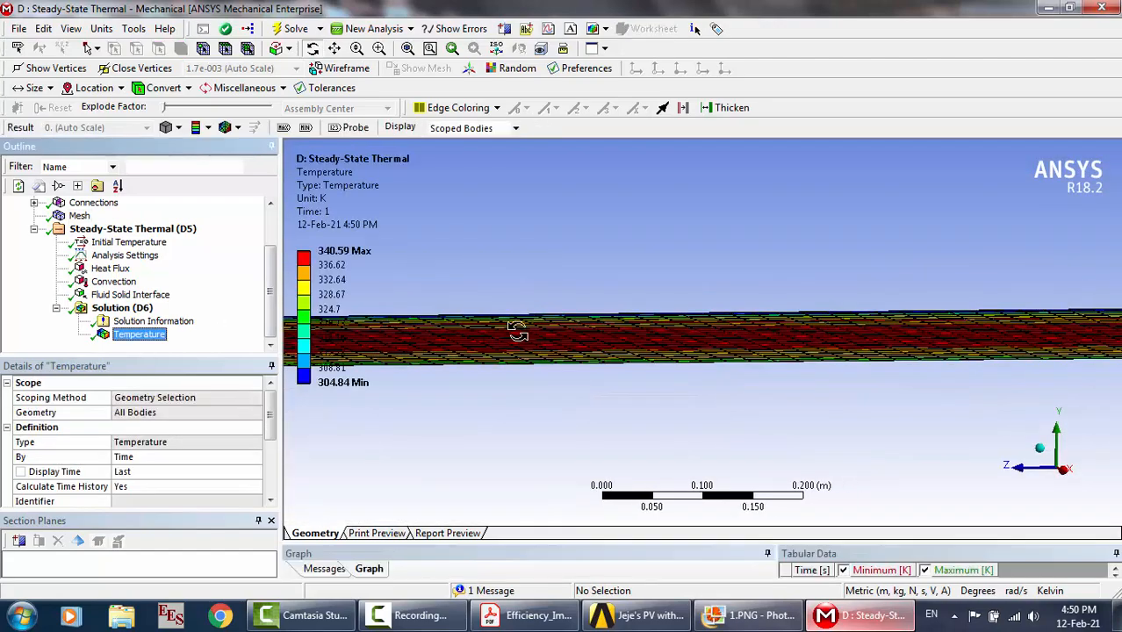
{"action": "left_click_drag", "start_coordinate": [548, 322], "coordinate": [595, 356]}
{"action": "right_click", "coordinate": [596, 357]}
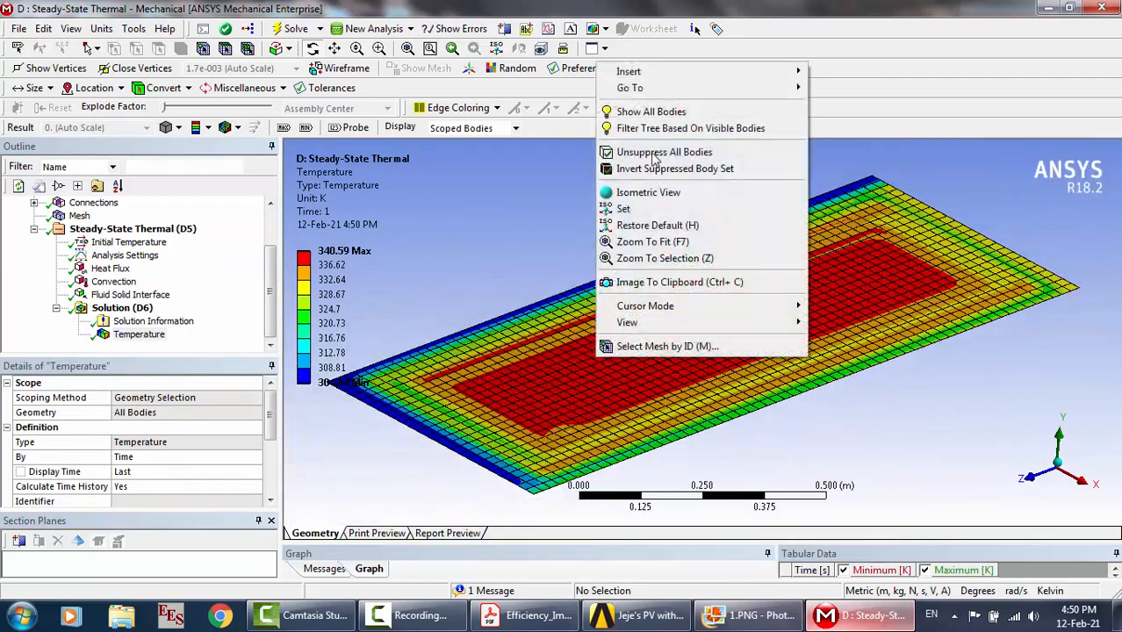
{"action": "left_click", "coordinate": [660, 112]}
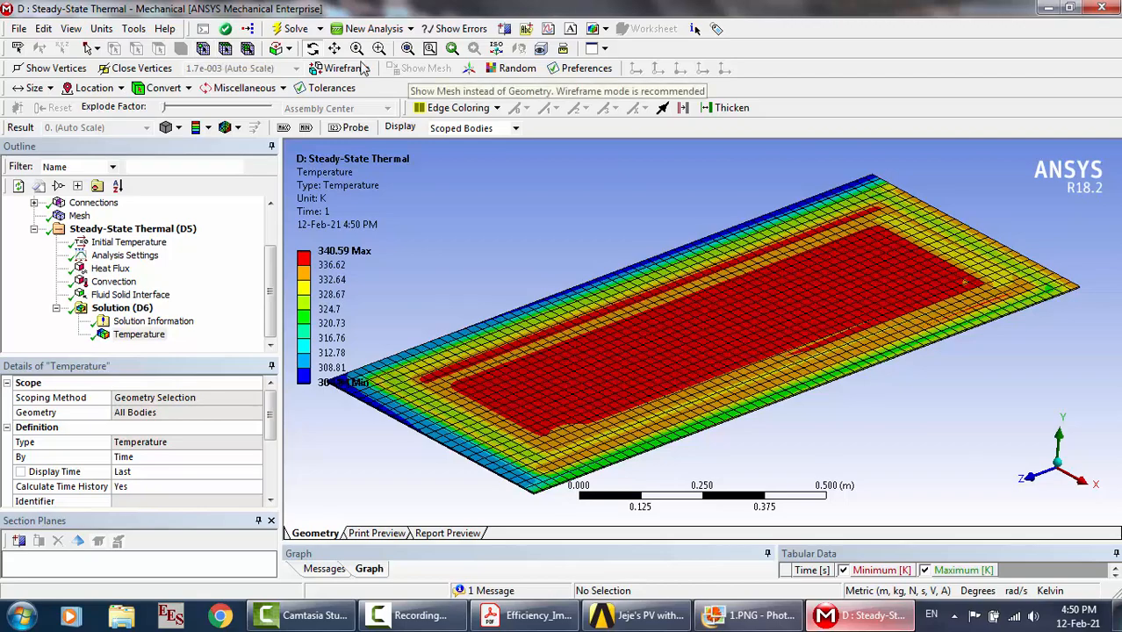
{"action": "left_click_drag", "start_coordinate": [694, 297], "coordinate": [638, 296]}
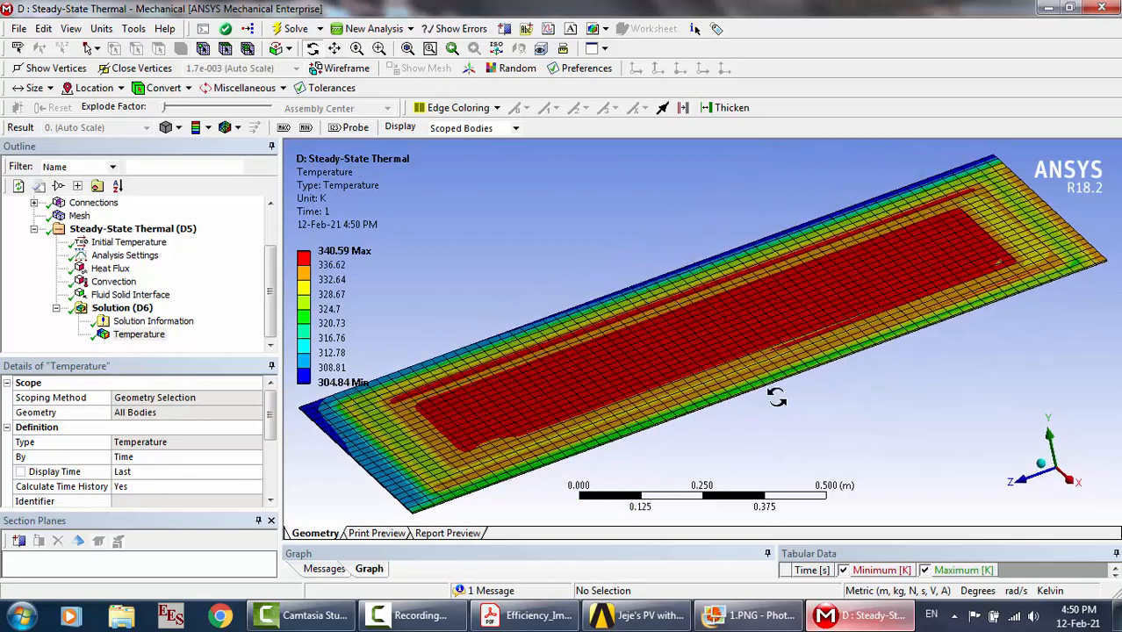
{"action": "left_click_drag", "start_coordinate": [717, 364], "coordinate": [744, 370]}
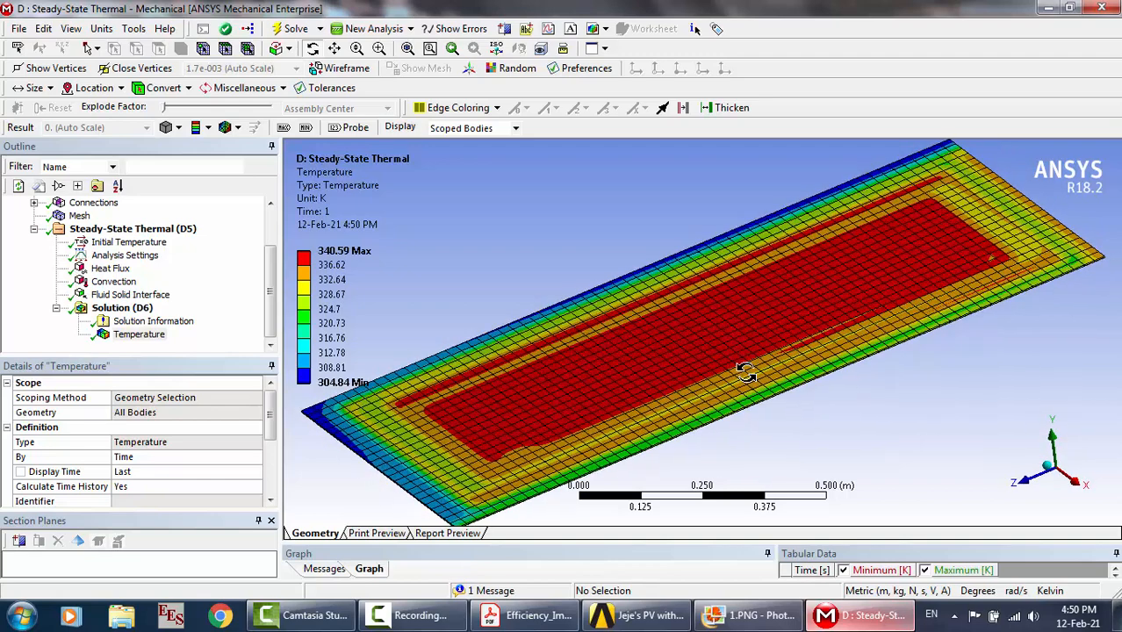
Close Mechanical and the saved image 1.PNG, and open the Solution of the Fluid Flow (Fluent) system from Workbench
{"action": "left_click", "coordinate": [1093, 8]}
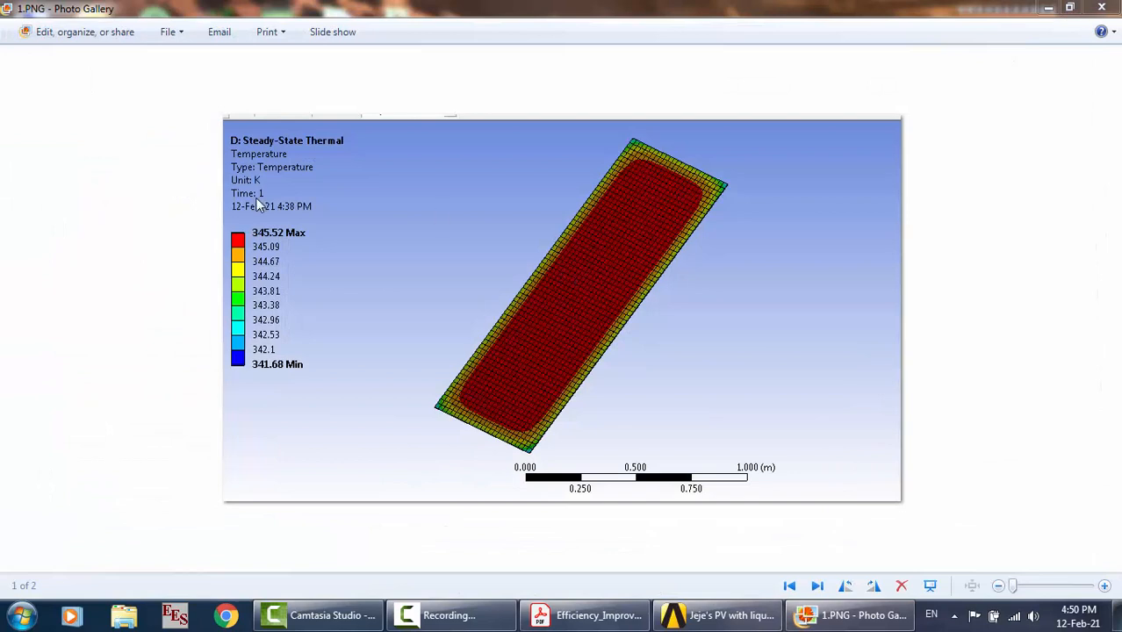
{"action": "left_click", "coordinate": [1102, 8]}
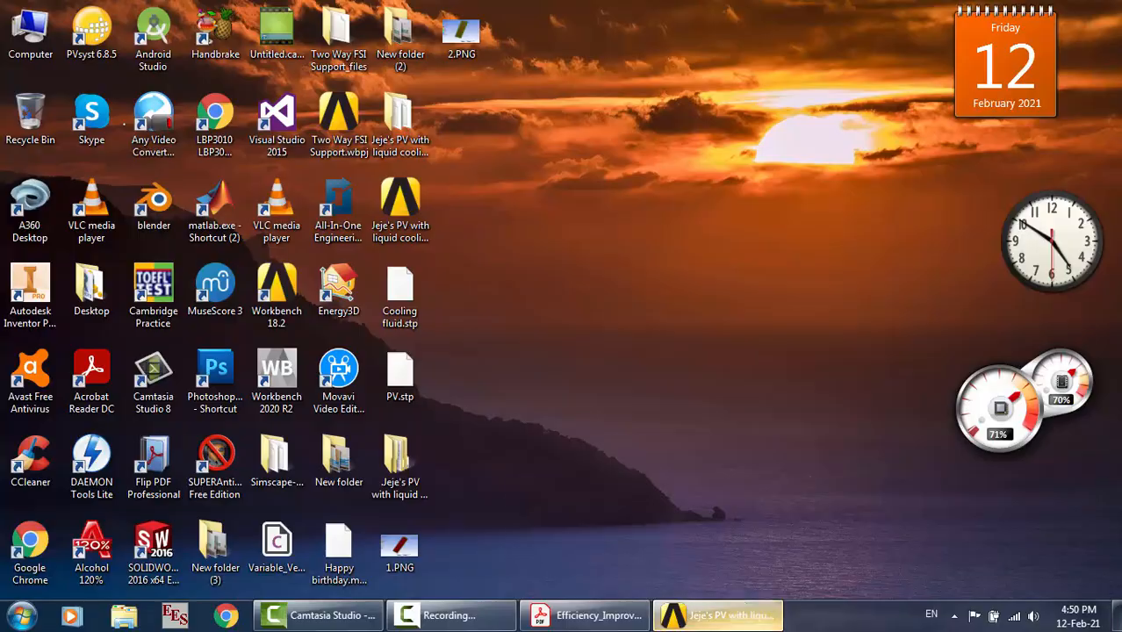
{"action": "left_click", "coordinate": [720, 615]}
{"action": "double_click", "coordinate": [267, 518]}
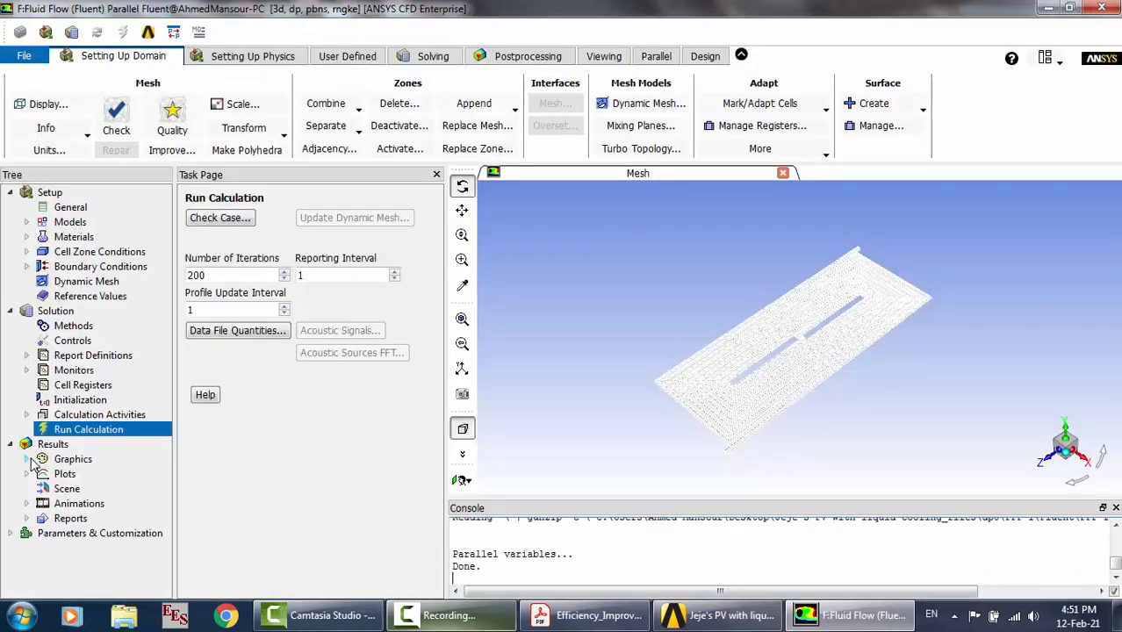
Display contour-1 of Static Temperature on the fsi, inlet, interior-cooling_fluid and outlet surfaces
{"action": "left_click", "coordinate": [26, 459]}
{"action": "left_click", "coordinate": [43, 488]}
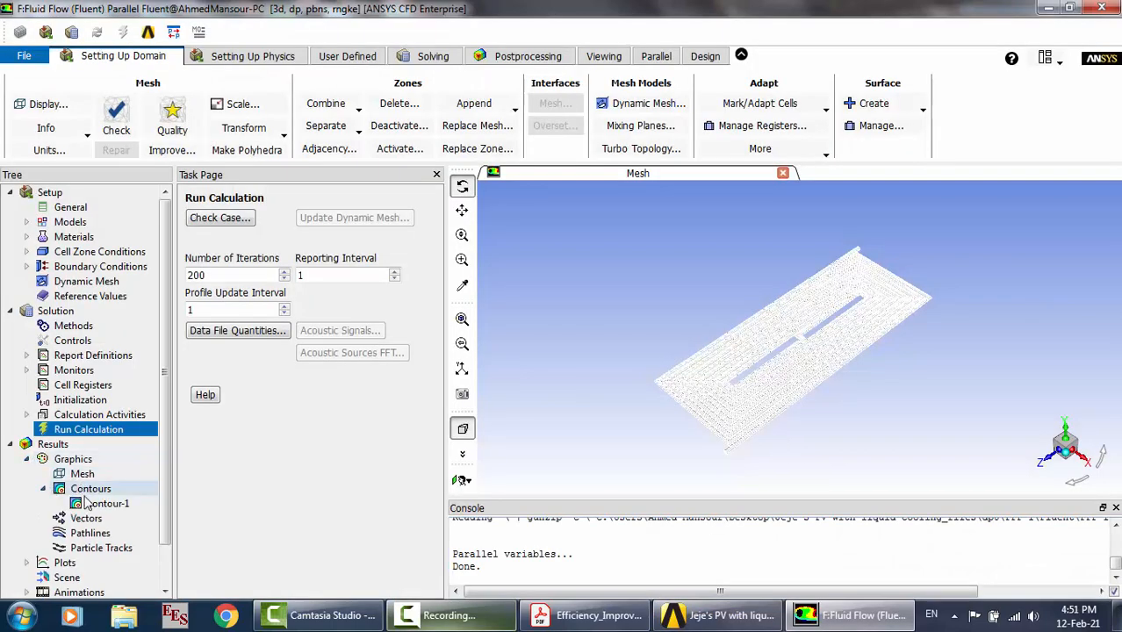
{"action": "double_click", "coordinate": [101, 503]}
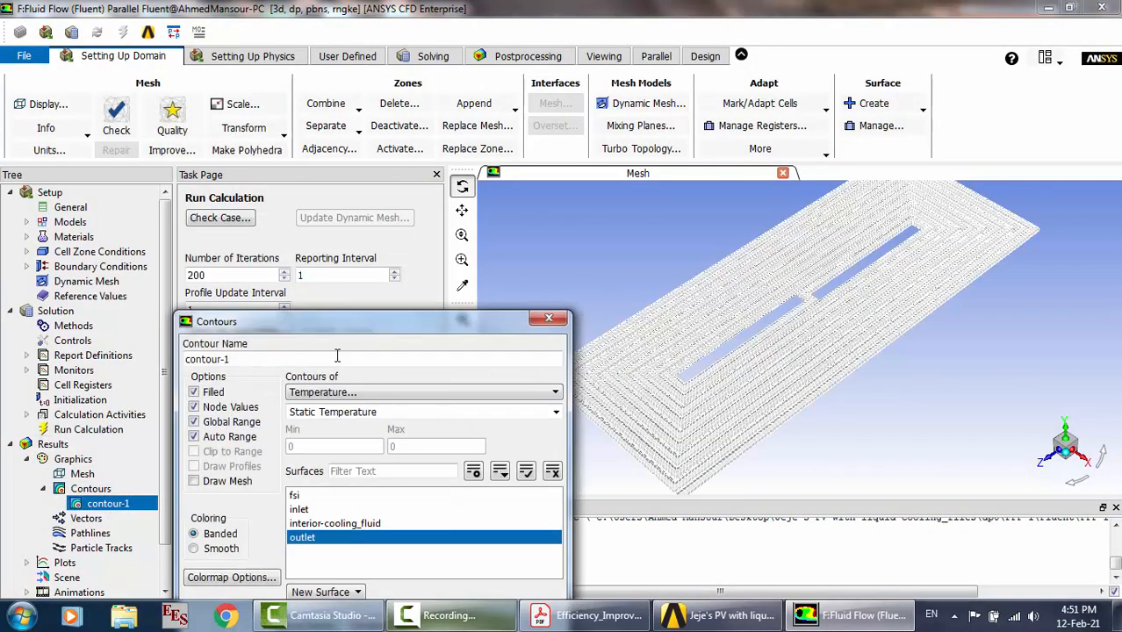
{"action": "left_click_drag", "start_coordinate": [348, 323], "coordinate": [275, 214]}
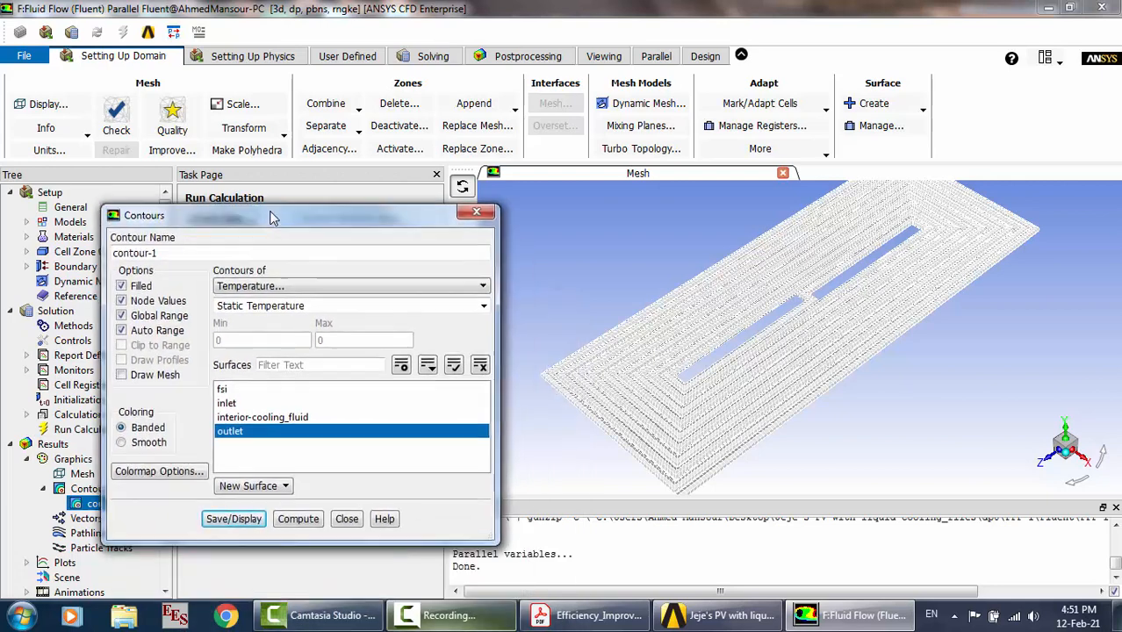
{"action": "left_click", "coordinate": [272, 390], "text": "shift"}
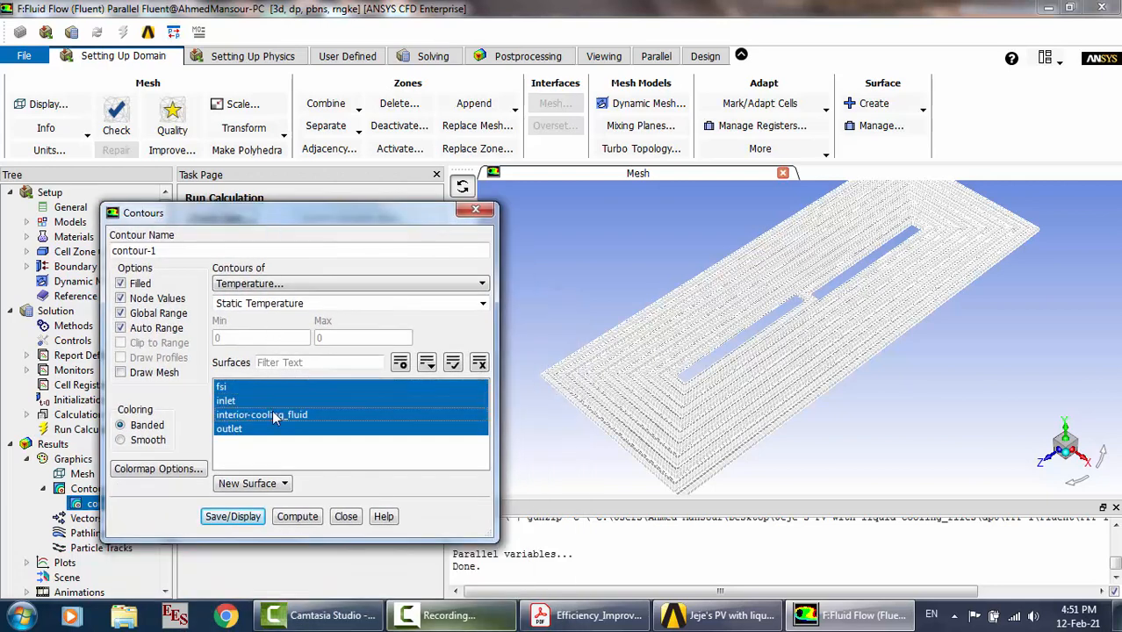
{"action": "left_click", "coordinate": [234, 516]}
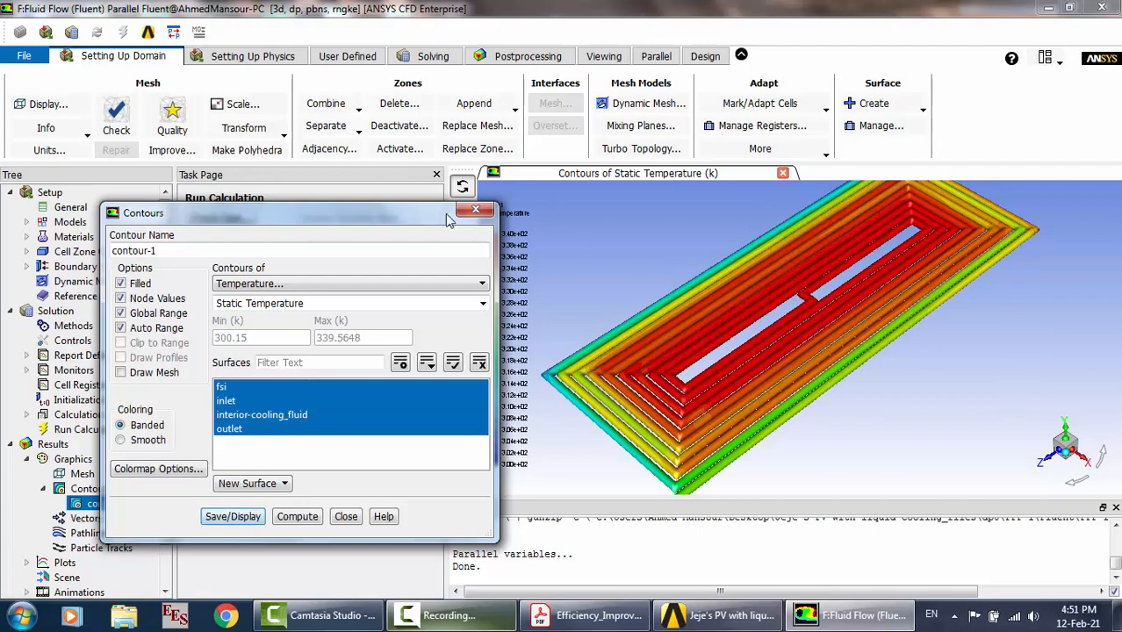
{"action": "left_click_drag", "start_coordinate": [437, 219], "coordinate": [381, 212]}
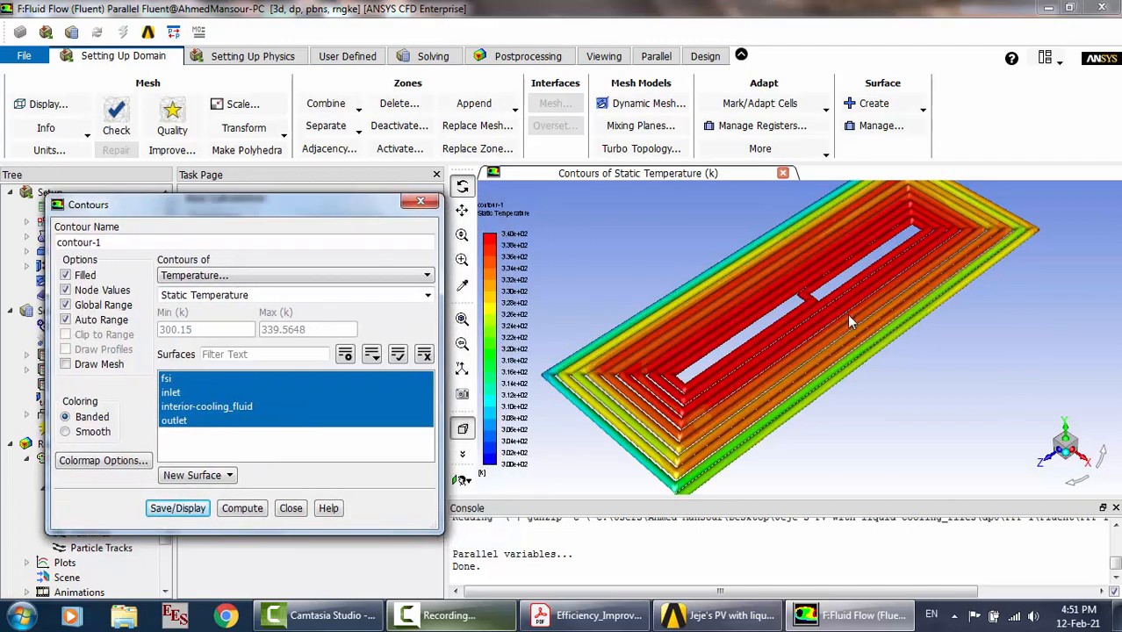
Close the contour settings and examine the static temperature distribution along the cooling channel from several angles and close up
{"action": "left_click_drag", "start_coordinate": [847, 314], "coordinate": [821, 316]}
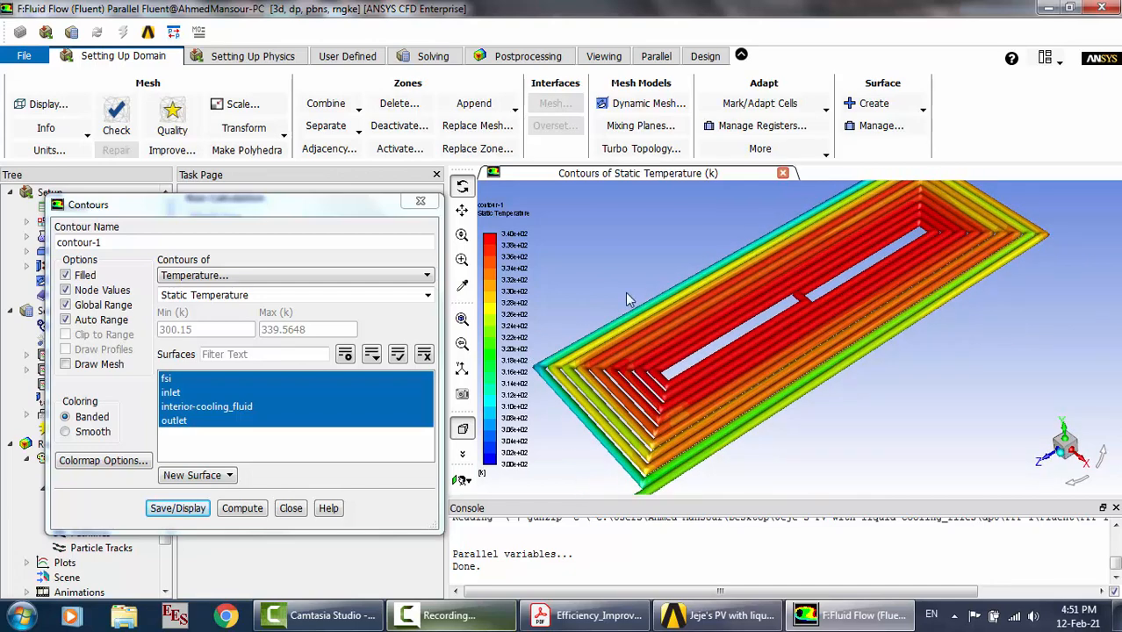
{"action": "left_click", "coordinate": [423, 206]}
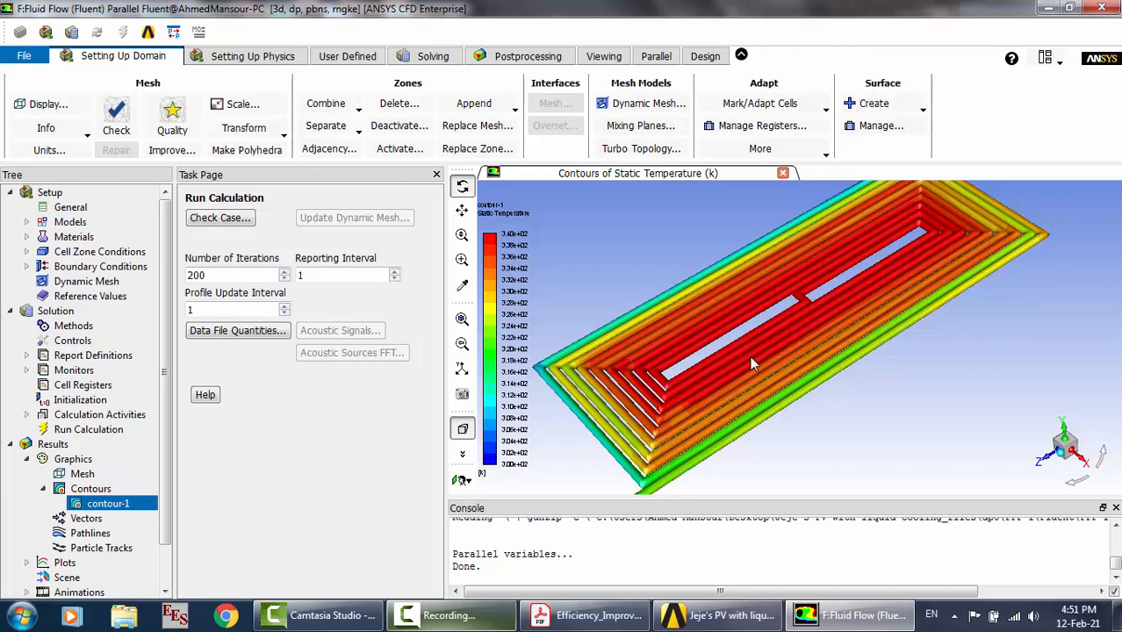
{"action": "left_click_drag", "start_coordinate": [750, 355], "coordinate": [696, 334]}
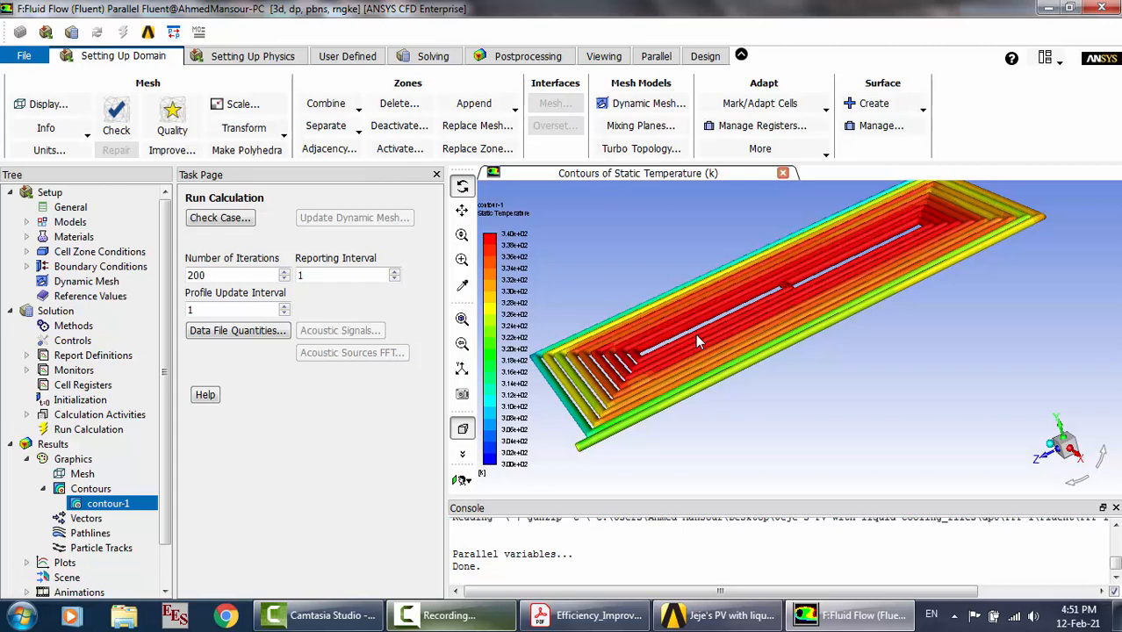
{"action": "left_click_drag", "start_coordinate": [795, 342], "coordinate": [793, 292]}
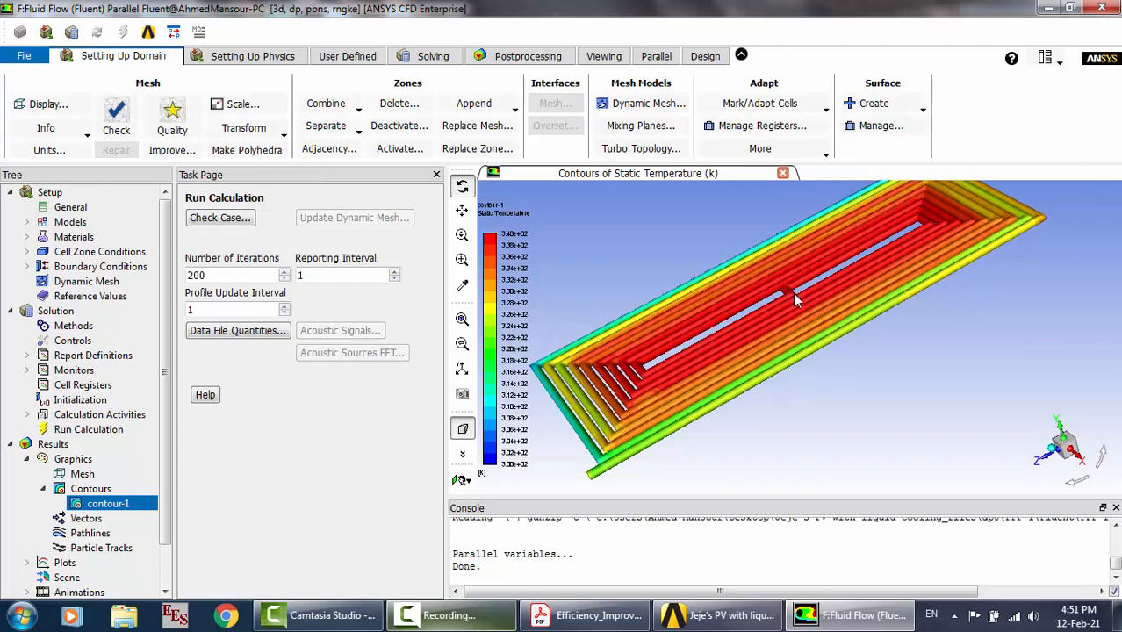
{"action": "left_click_drag", "start_coordinate": [793, 293], "coordinate": [798, 321]}
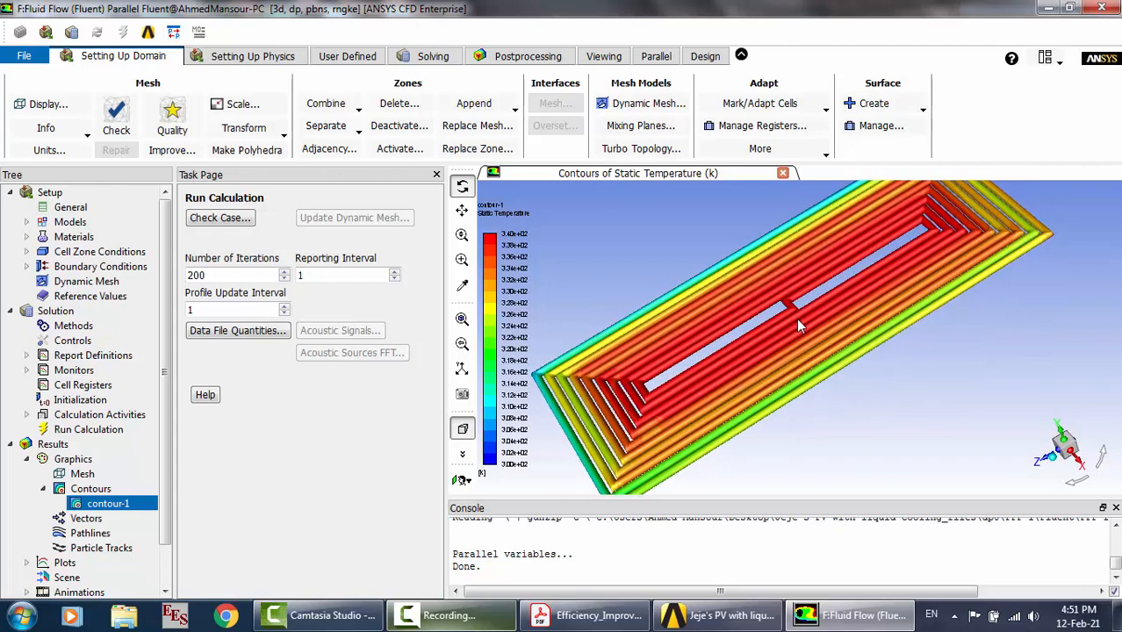
{"action": "scroll", "coordinate": [797, 321], "scroll_direction": "up", "scroll_amount": 3}
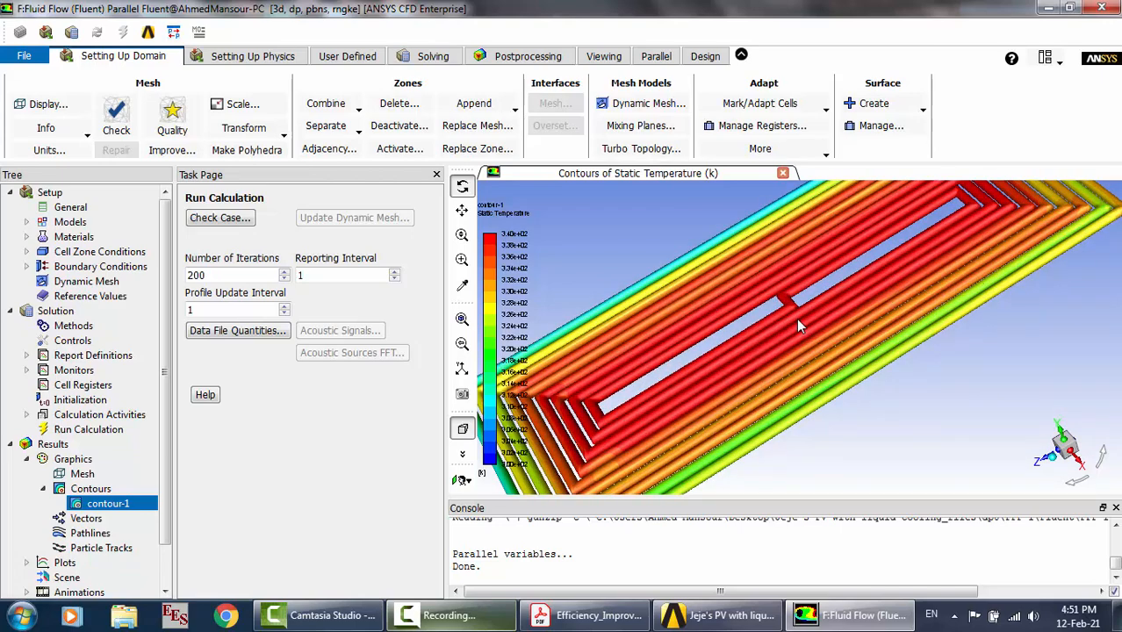
{"action": "scroll", "coordinate": [797, 321], "scroll_direction": "down", "scroll_amount": 4}
Quit Fluent, using the settings changes for the current calculation only
{"action": "left_click", "coordinate": [1102, 8]}
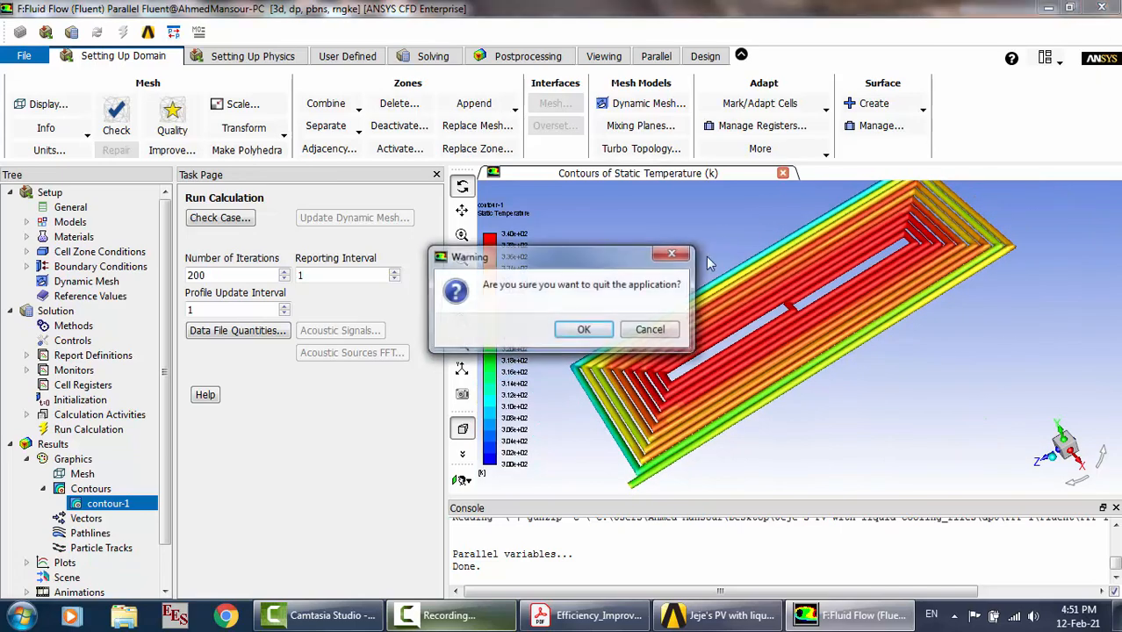
{"action": "left_click", "coordinate": [580, 331]}
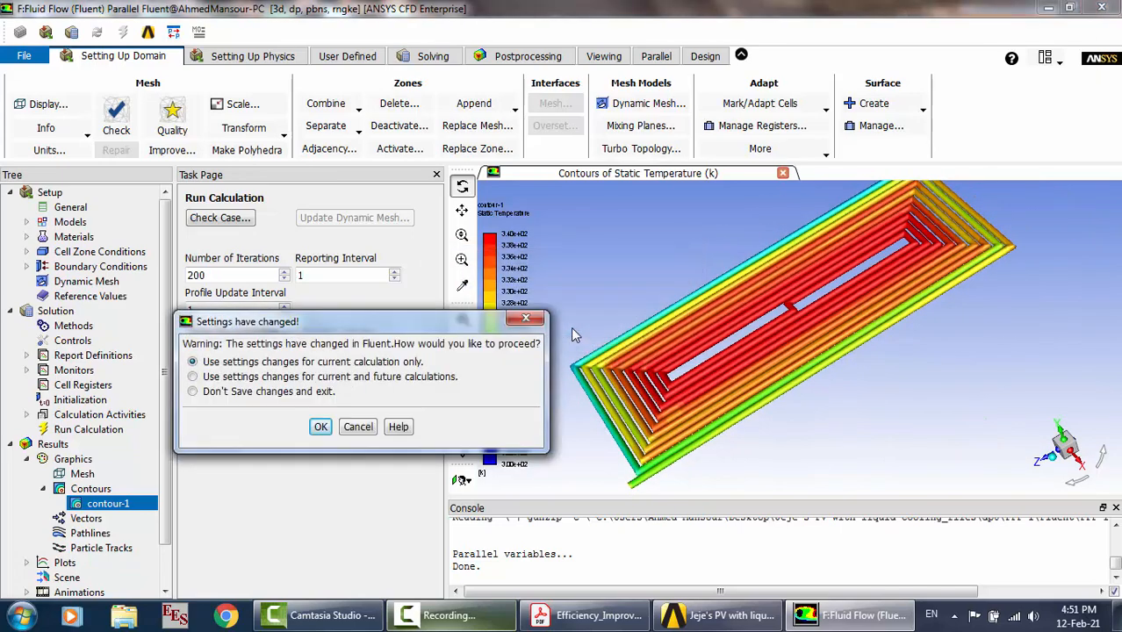
{"action": "left_click", "coordinate": [321, 427]}
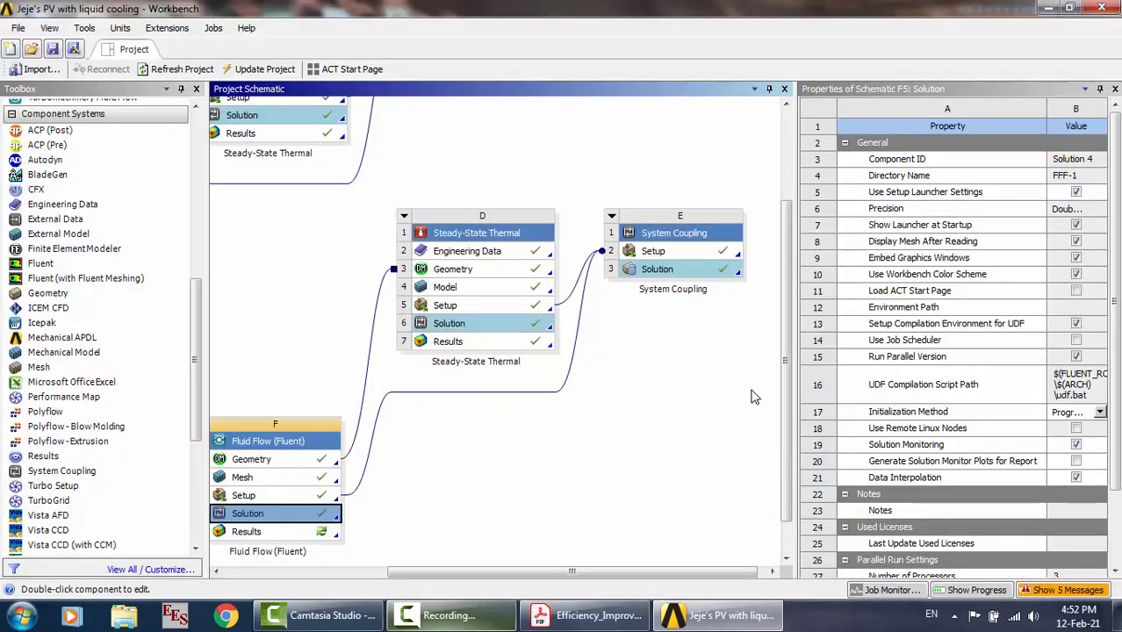
{"action": "scroll", "coordinate": [787, 389], "scroll_direction": "down", "scroll_amount": 2}
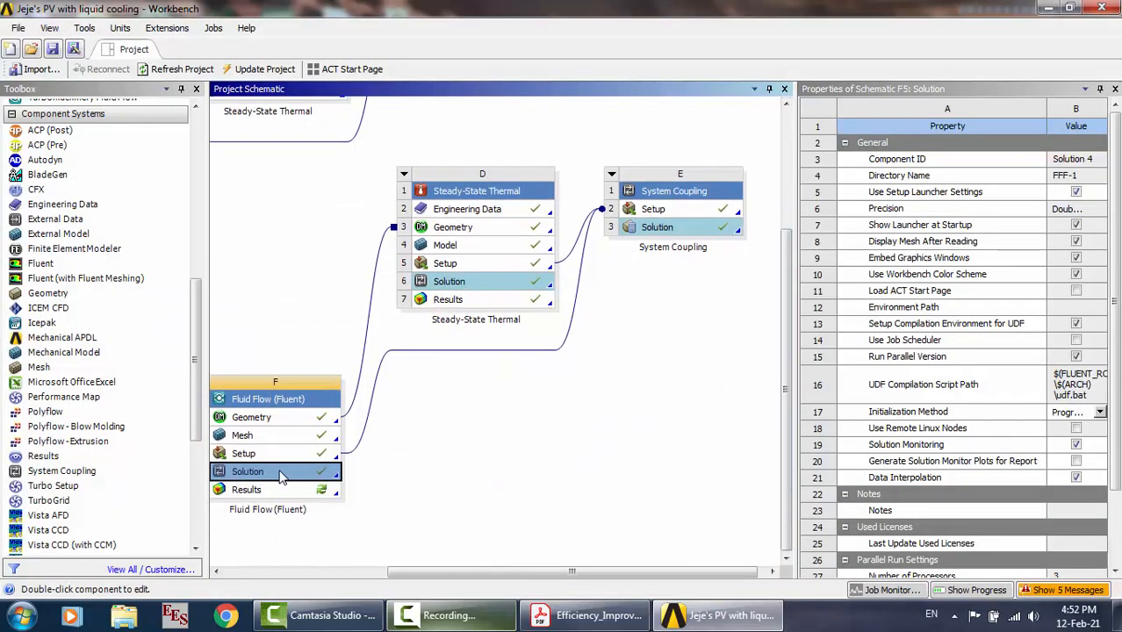
{"action": "left_click", "coordinate": [254, 490]}
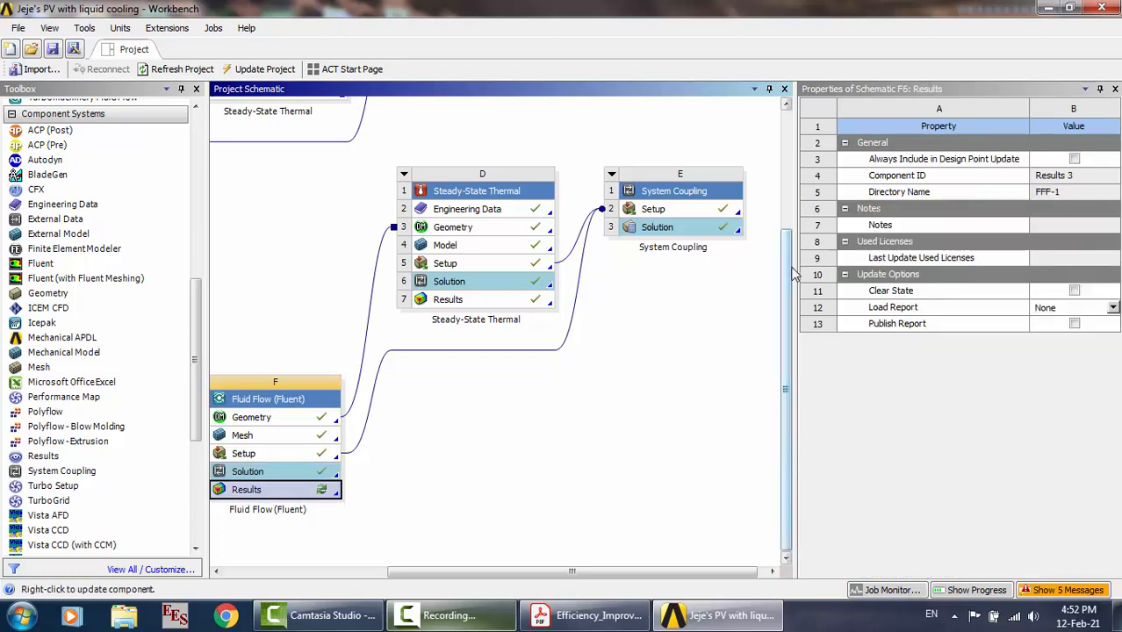
{"action": "mouse_move", "coordinate": [788, 276]}
{"action": "left_mouse_down"}
{"action": "mouse_move", "coordinate": [788, 154]}
{"action": "mouse_move", "coordinate": [788, 290]}
{"action": "left_mouse_up"}
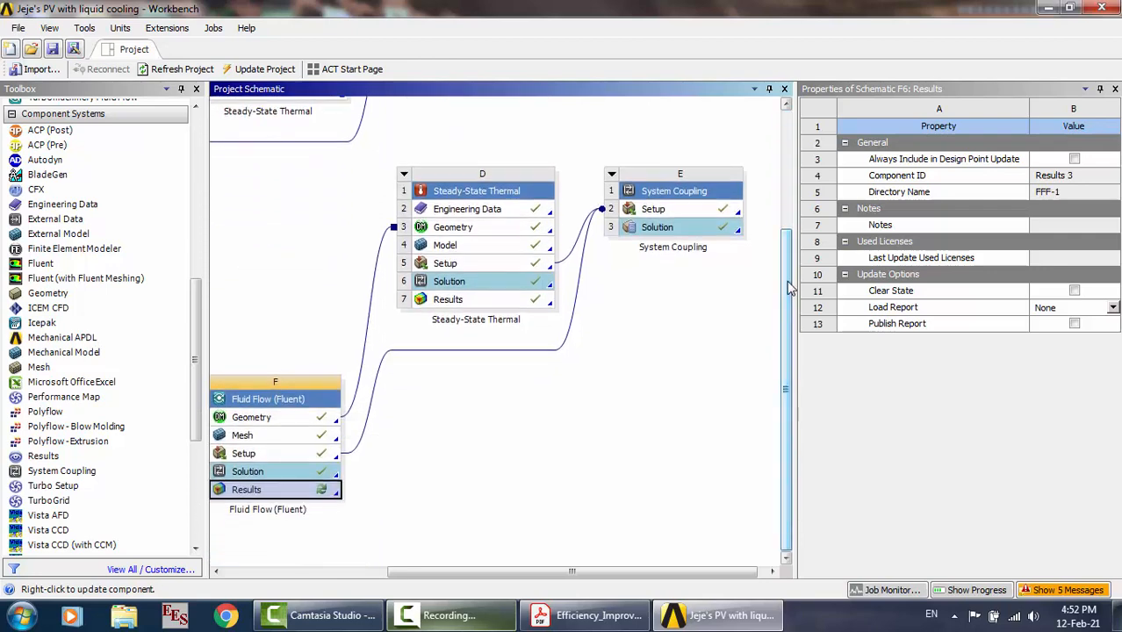